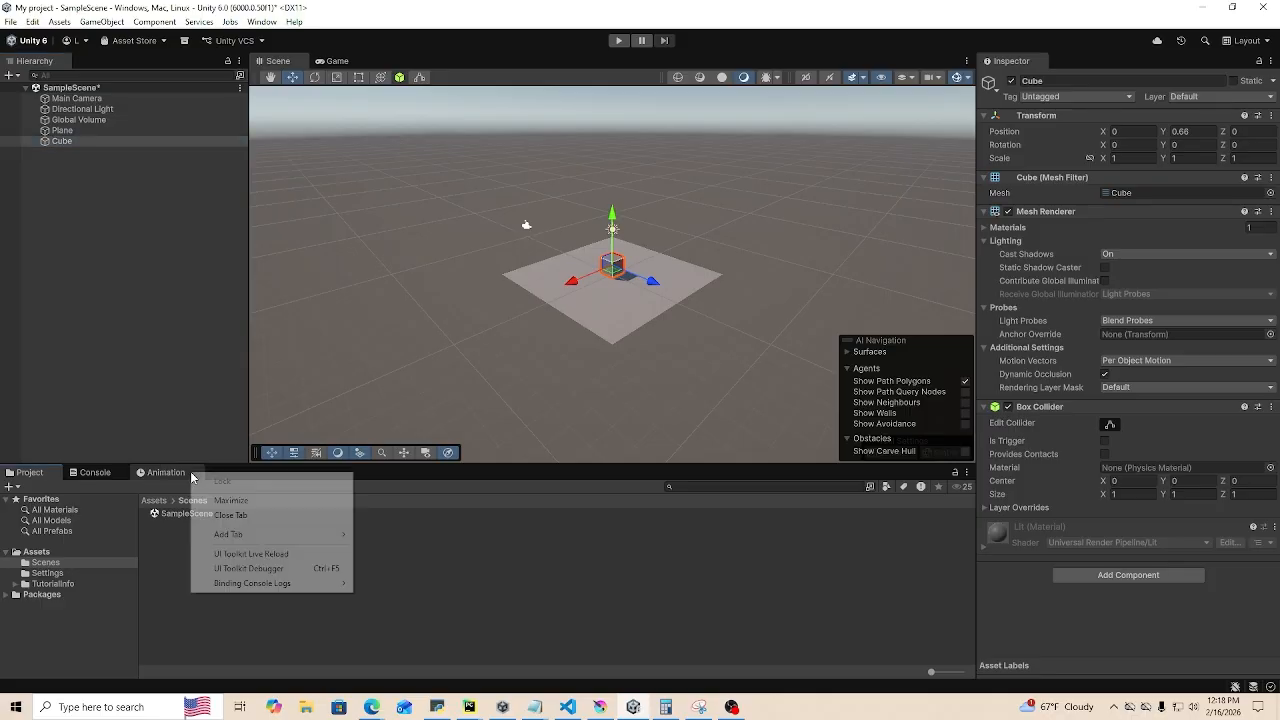
- Close the docked Animation window and select the Cube object
click(245, 516)
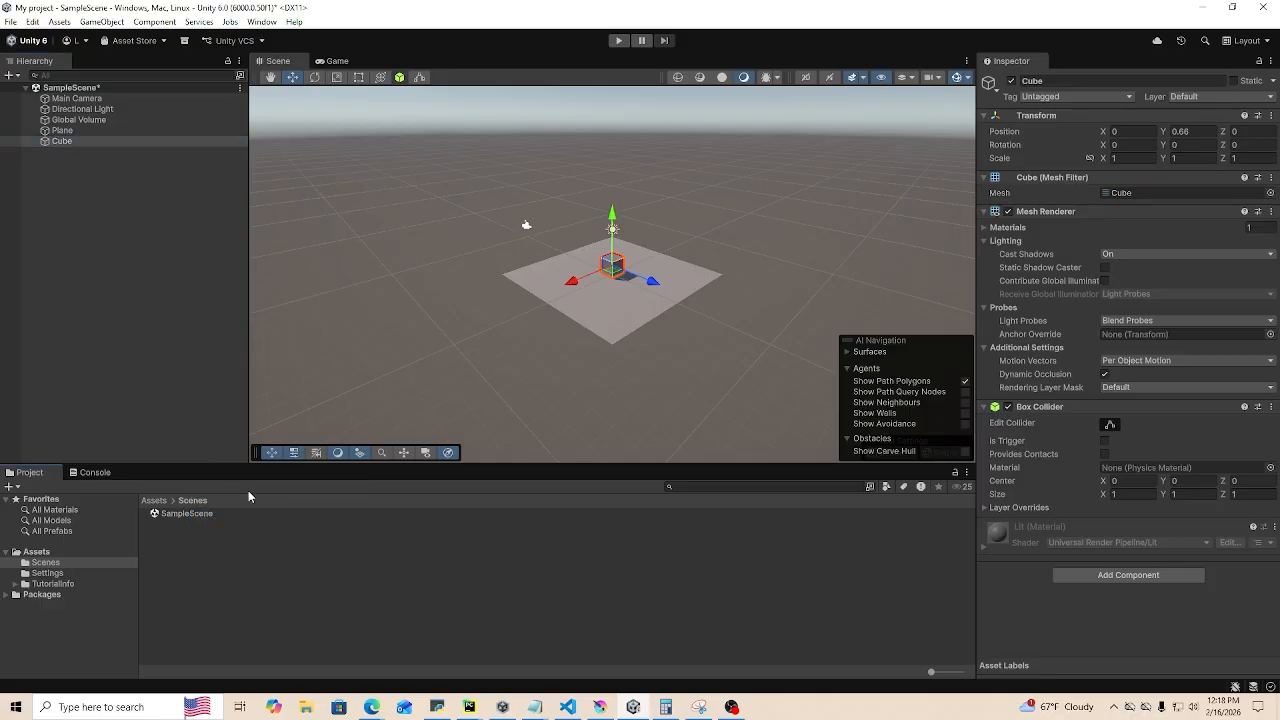
click(106, 363)
click(67, 141)
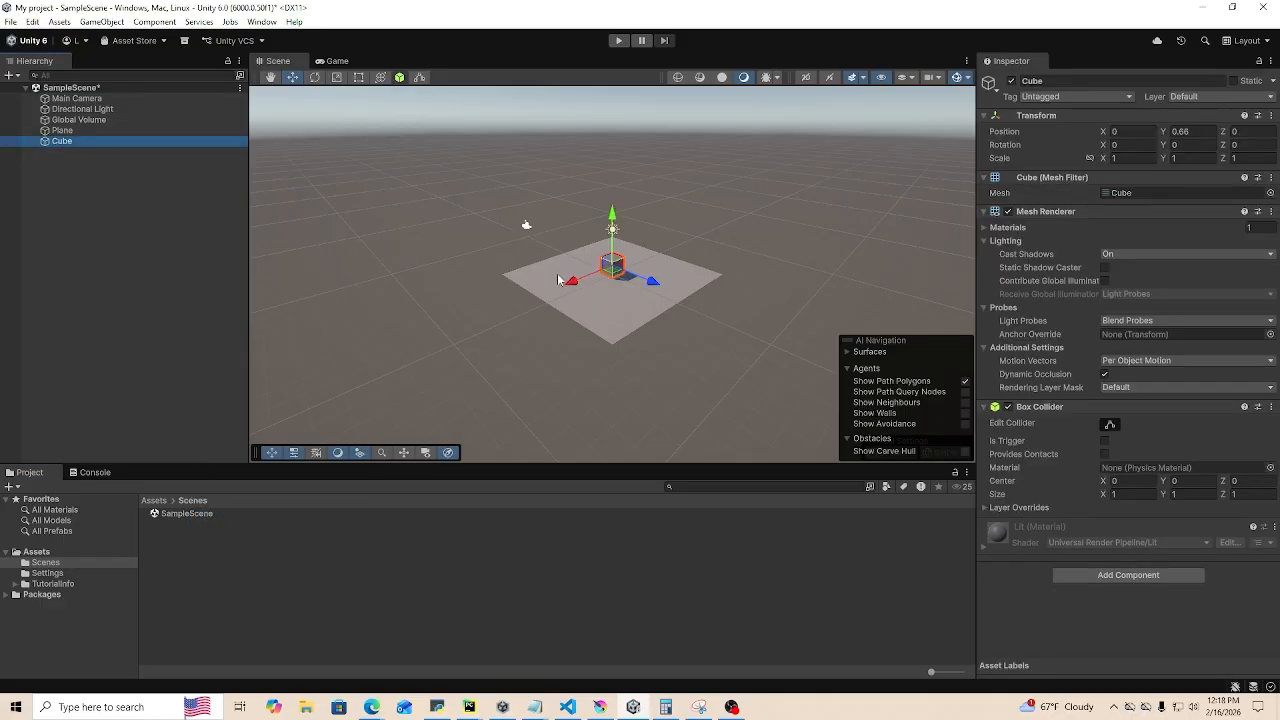
click(125, 131)
click(125, 145)
- Add an Animation component to the Cube and remove it again
click(1110, 577)
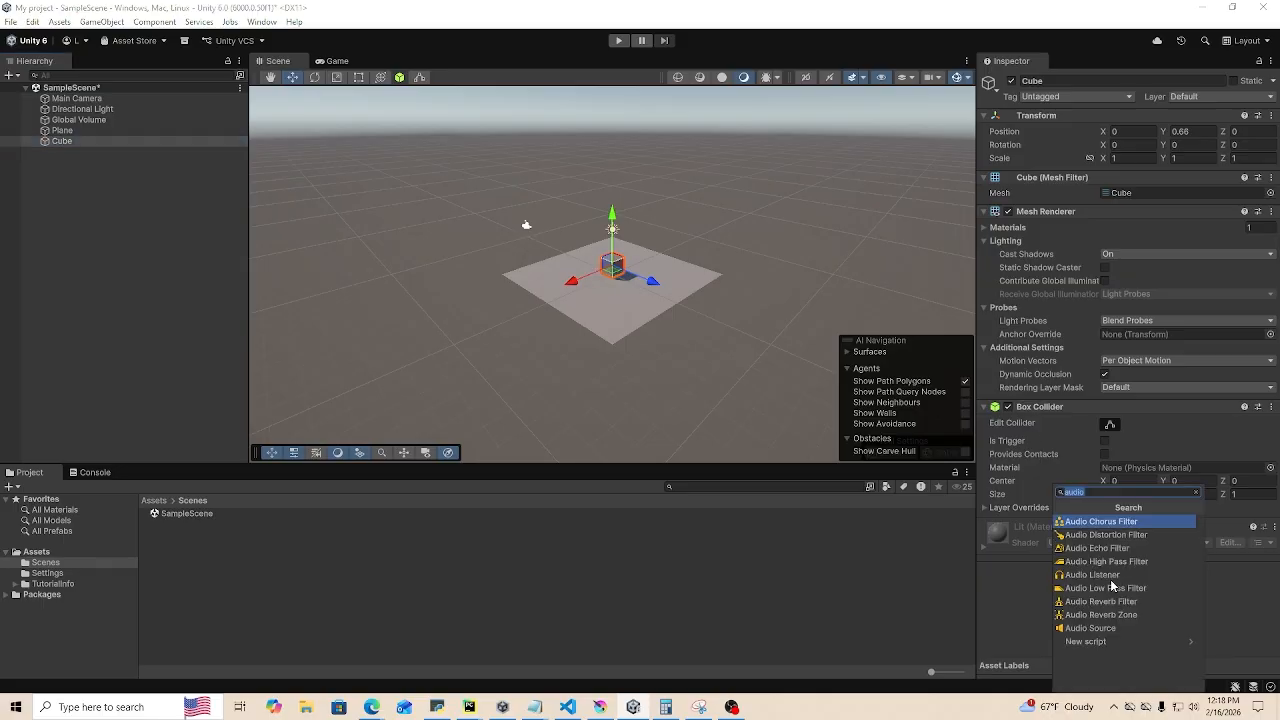
text(anim)
click(1128, 522)
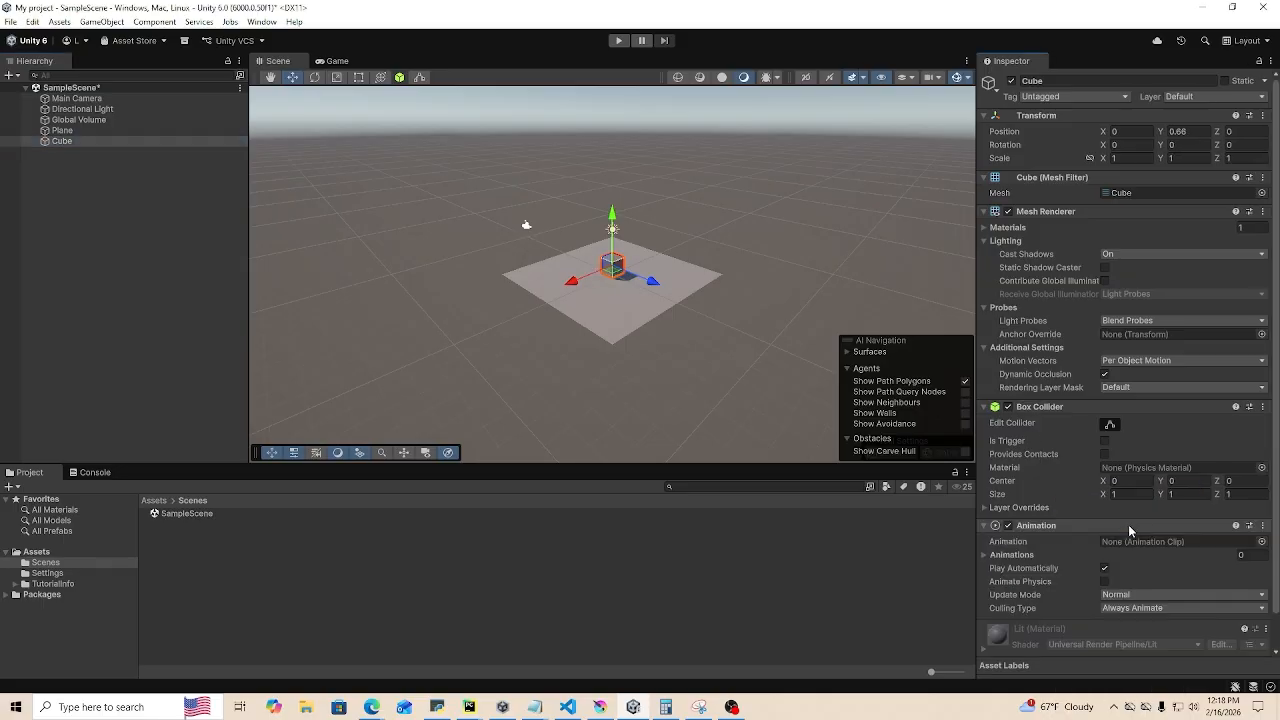
scroll(1130, 531, down, 2)
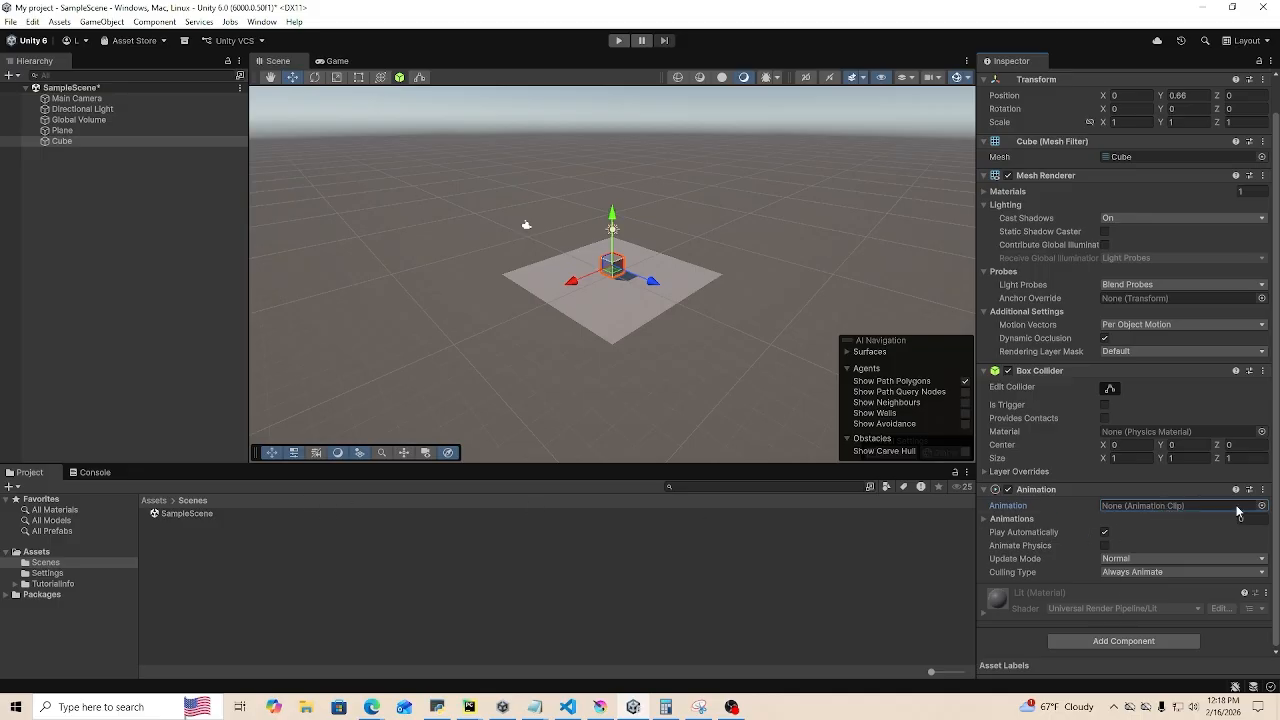
click(1262, 489)
click(1177, 521)
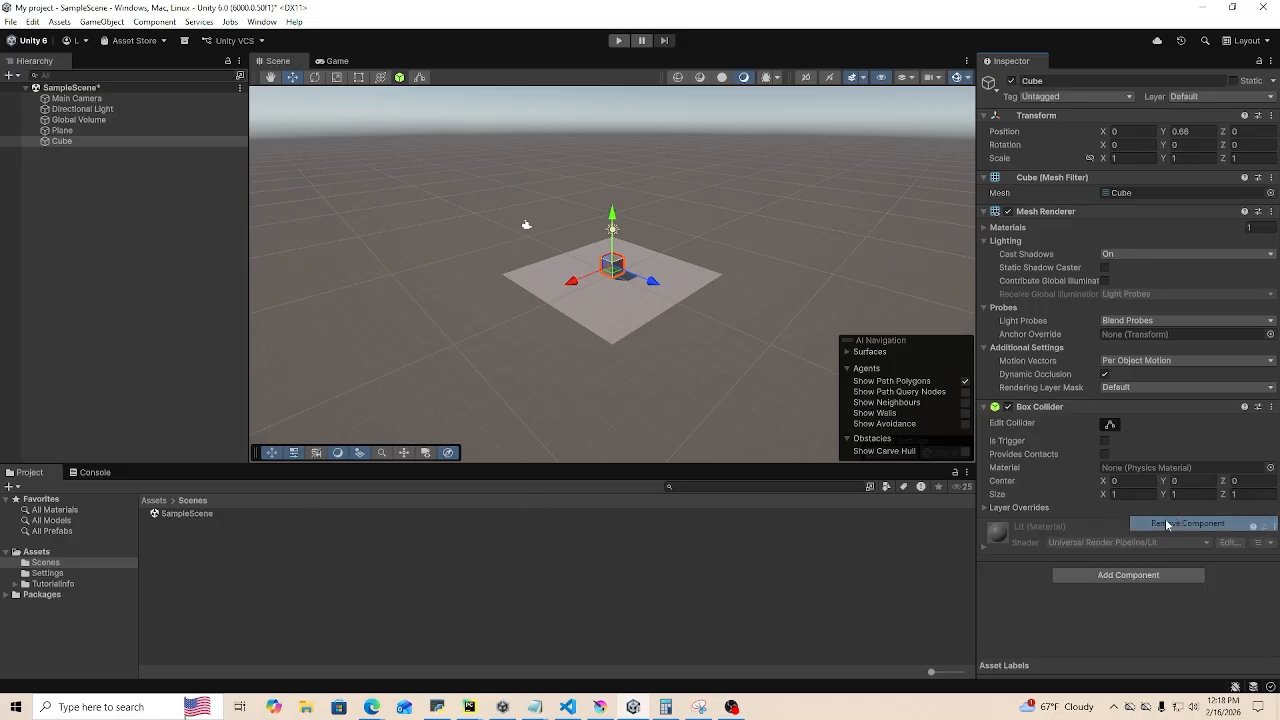
- Add an Animator component to the Cube and remove it again
click(1081, 576)
click(1080, 535)
scroll(1145, 552, down, 2)
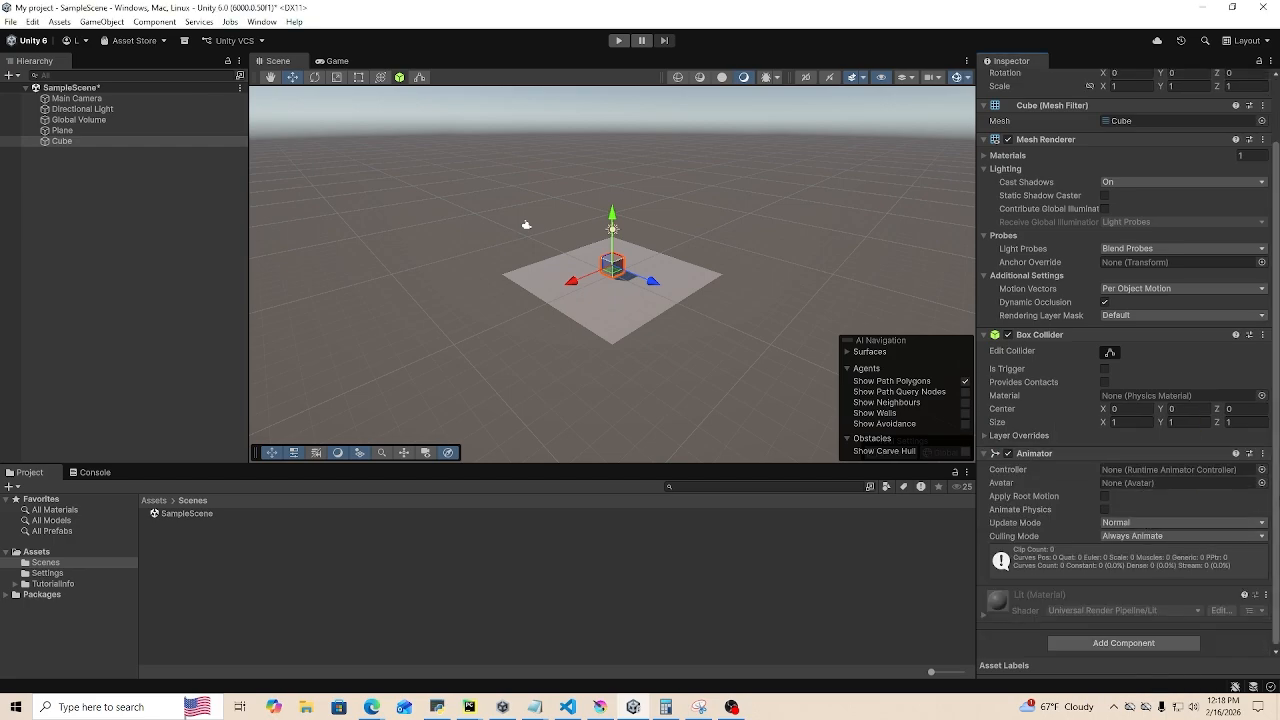
click(1262, 453)
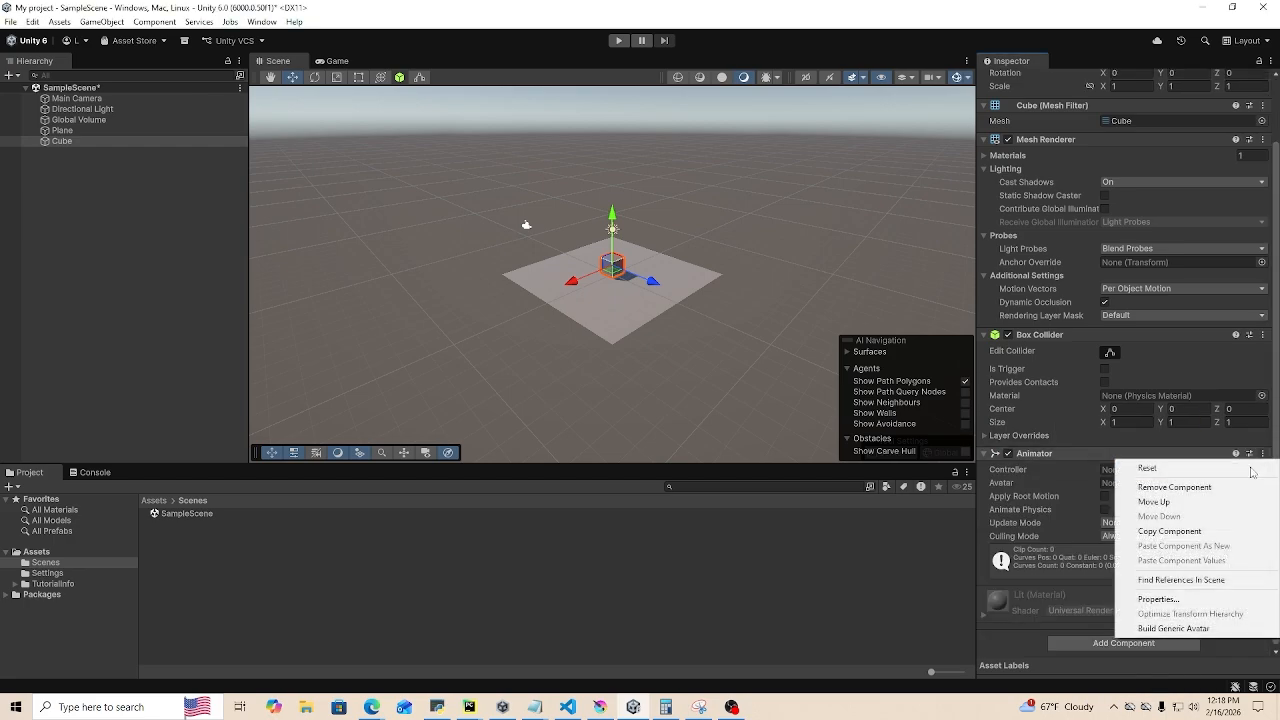
click(1190, 492)
- Open the Animation window for the Cube and dock it beside the Console
scroll(637, 327, up, 1)
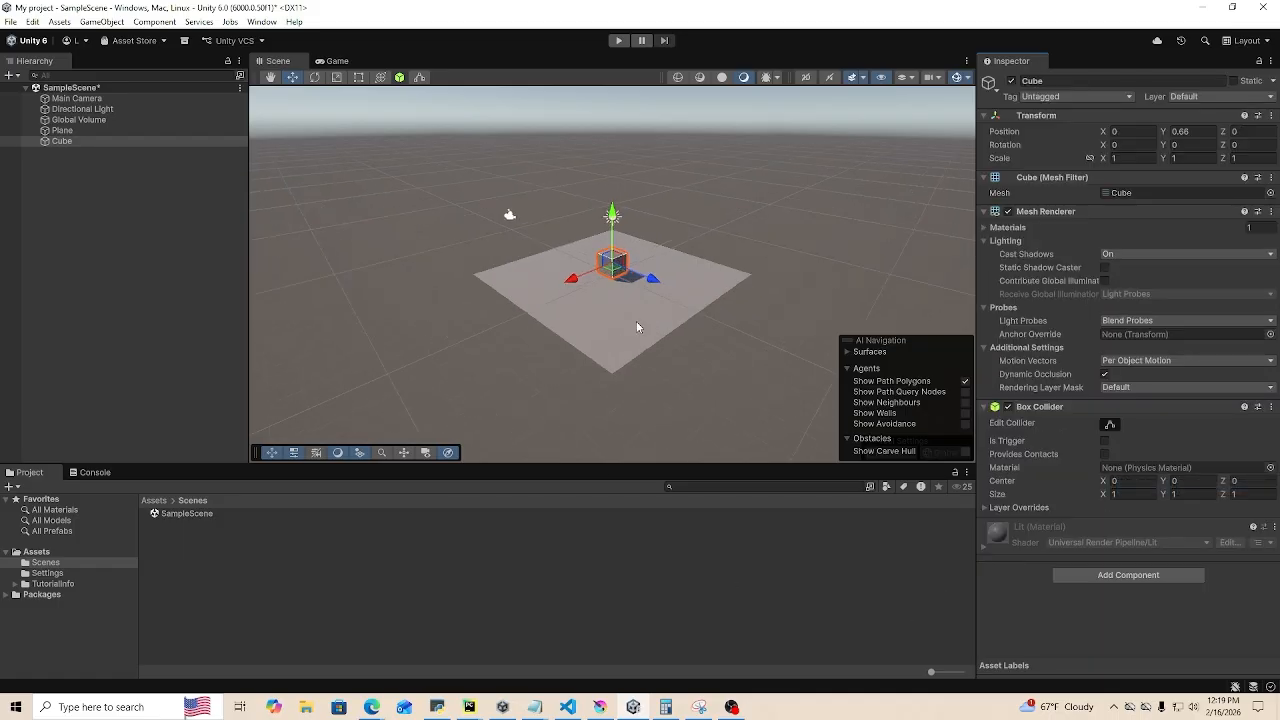
scroll(637, 322, up, 3)
right_drag(738, 359, 730, 312)
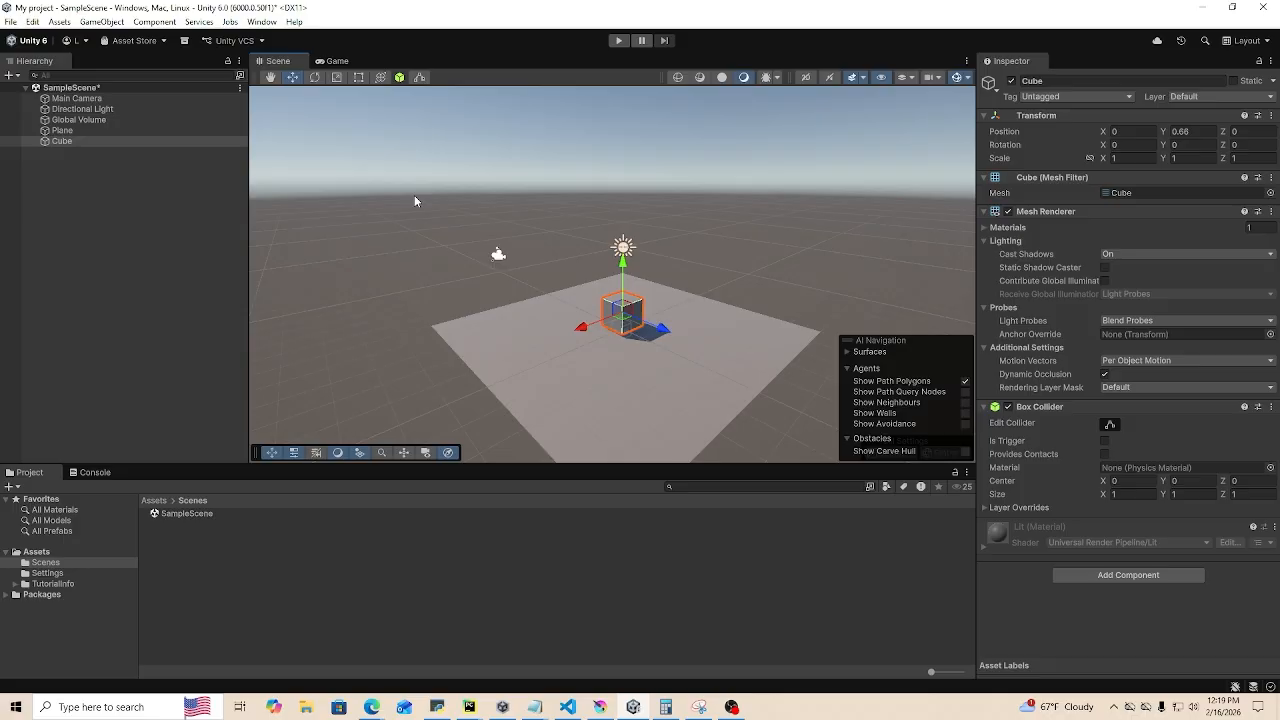
click(262, 24)
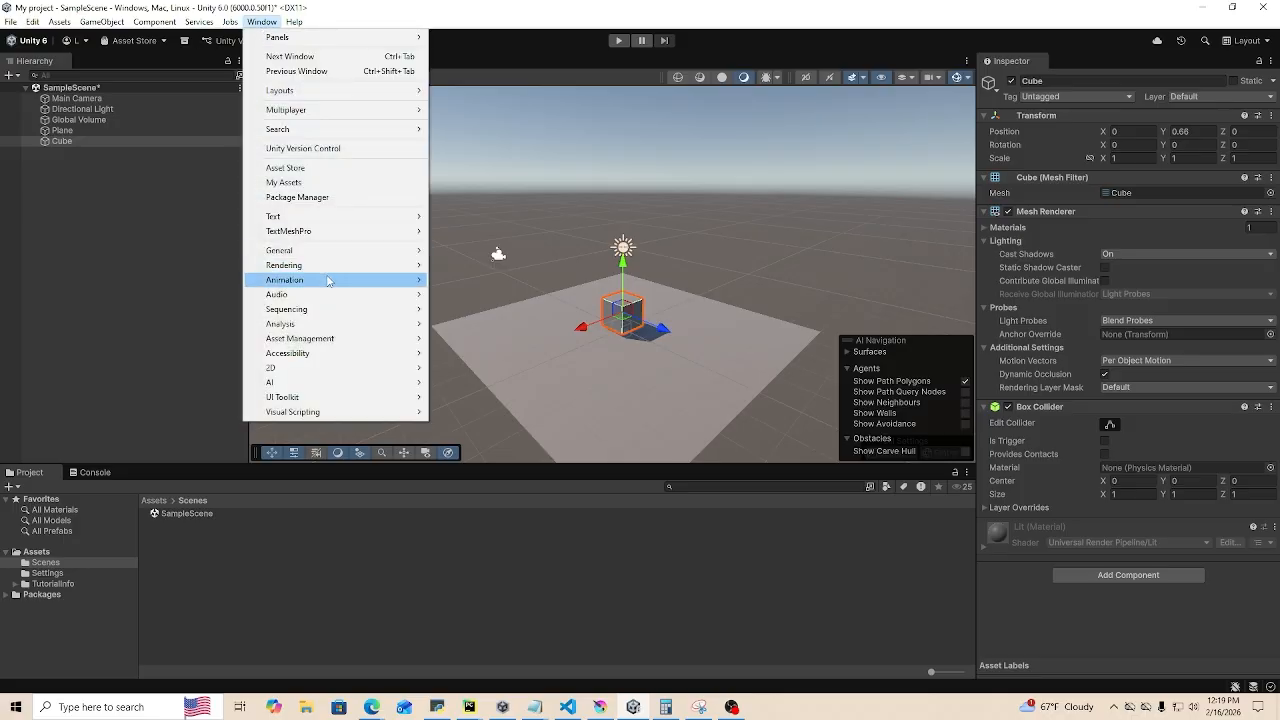
mouse_move(340, 280)
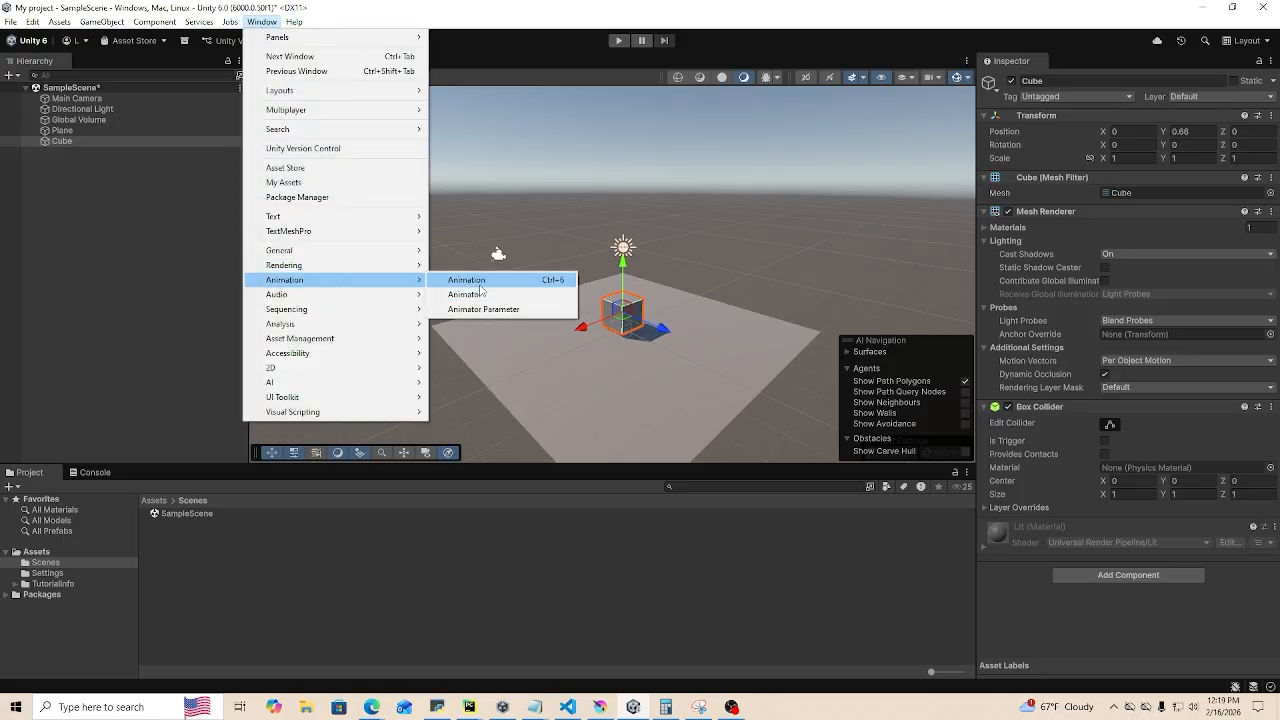
click(479, 284)
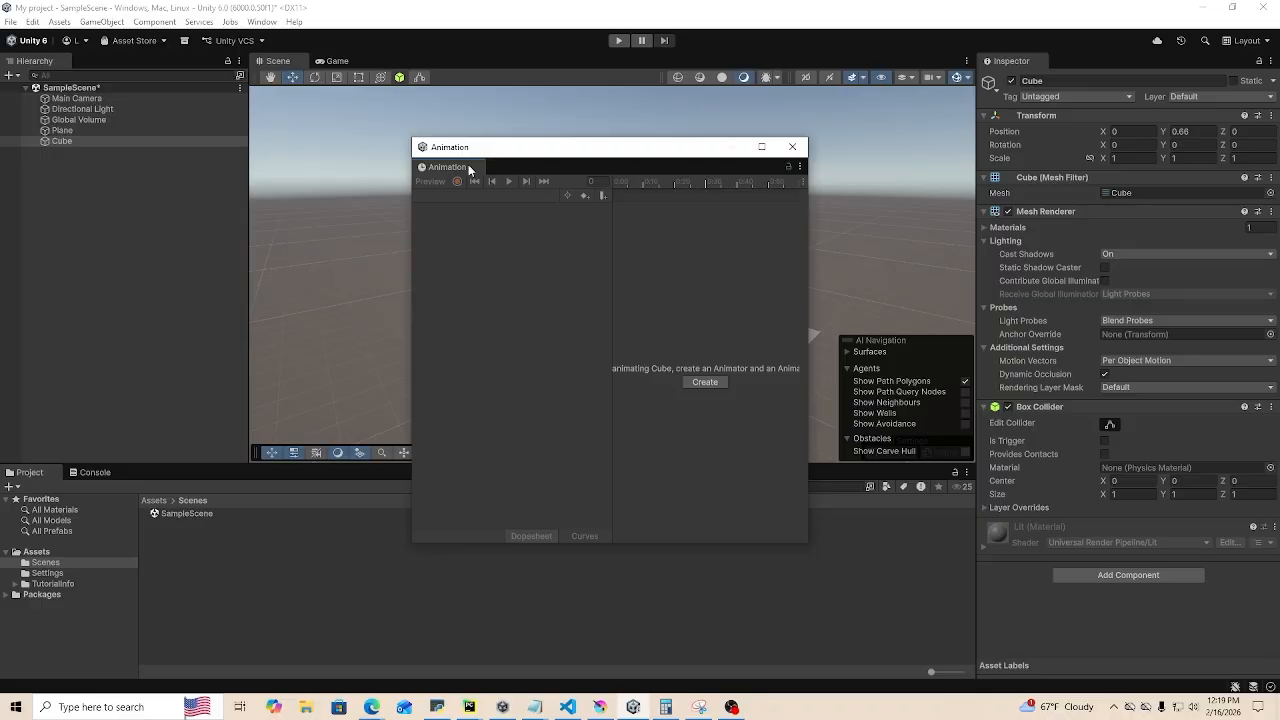
drag(470, 170, 165, 480)
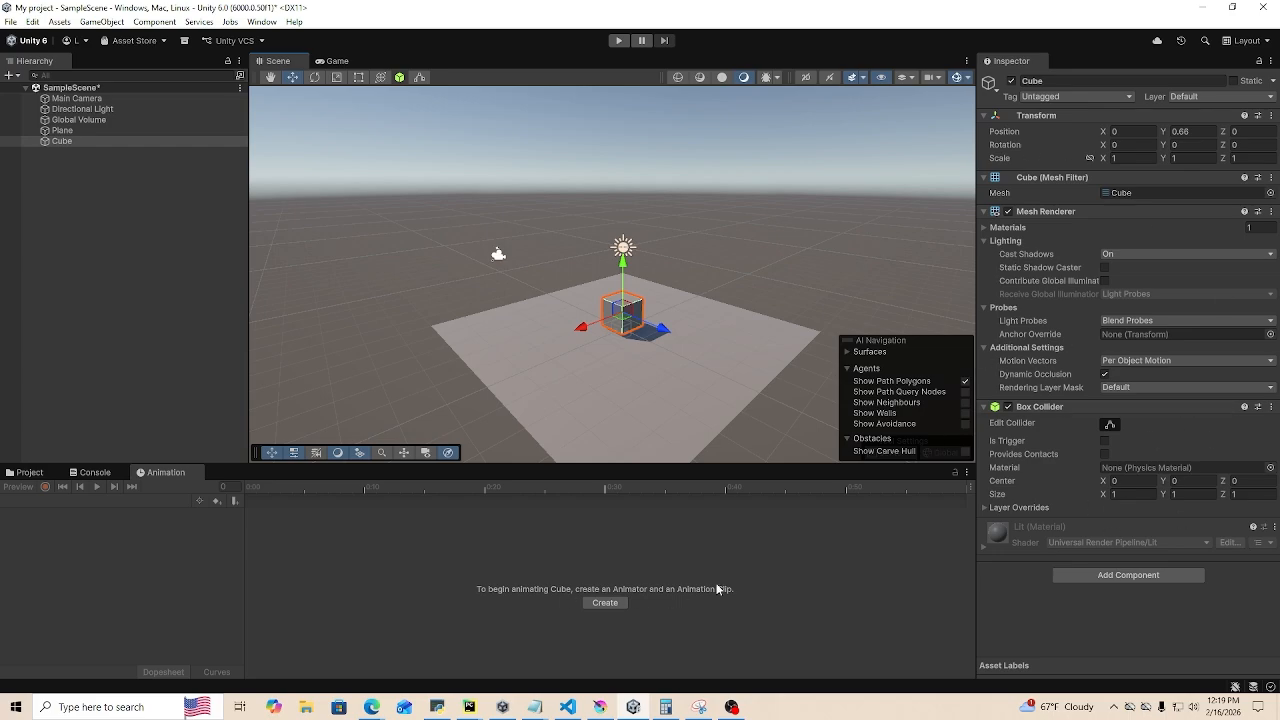
click(28, 472)
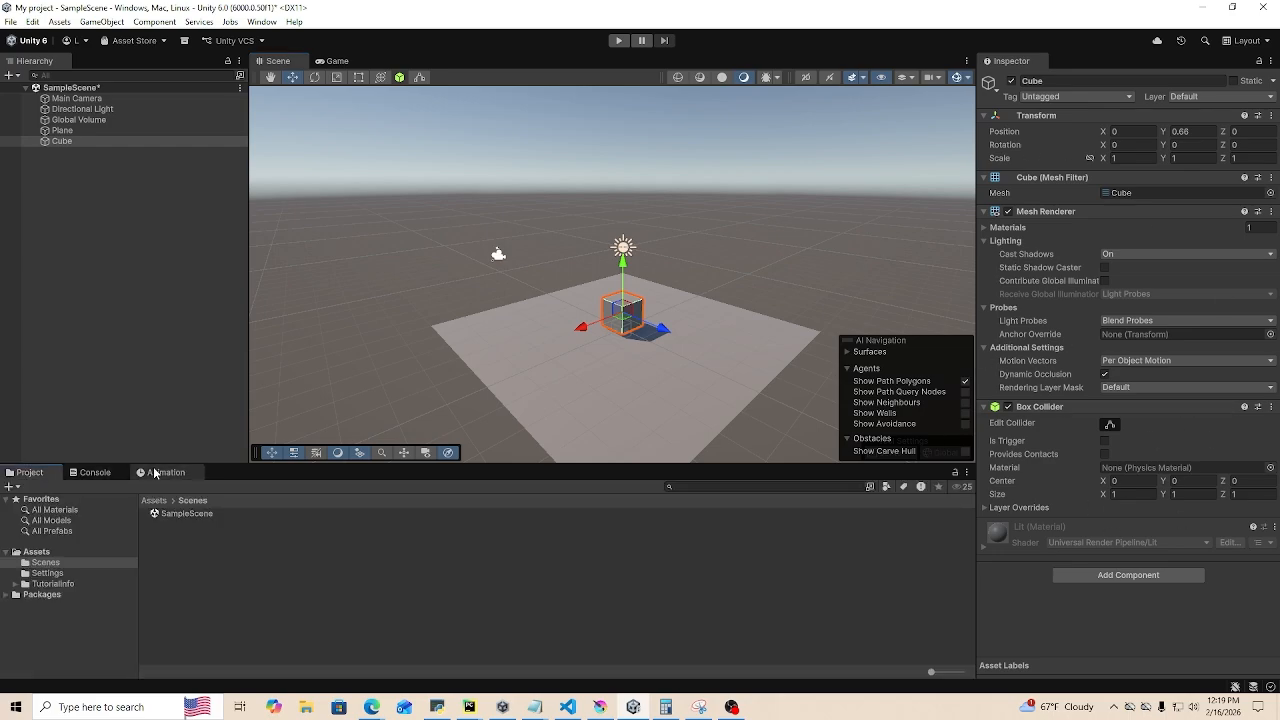
click(160, 472)
- Create an animation clip for the Cube named CubeUpandDown, saved in a new folder named Animation under Assets
click(621, 605)
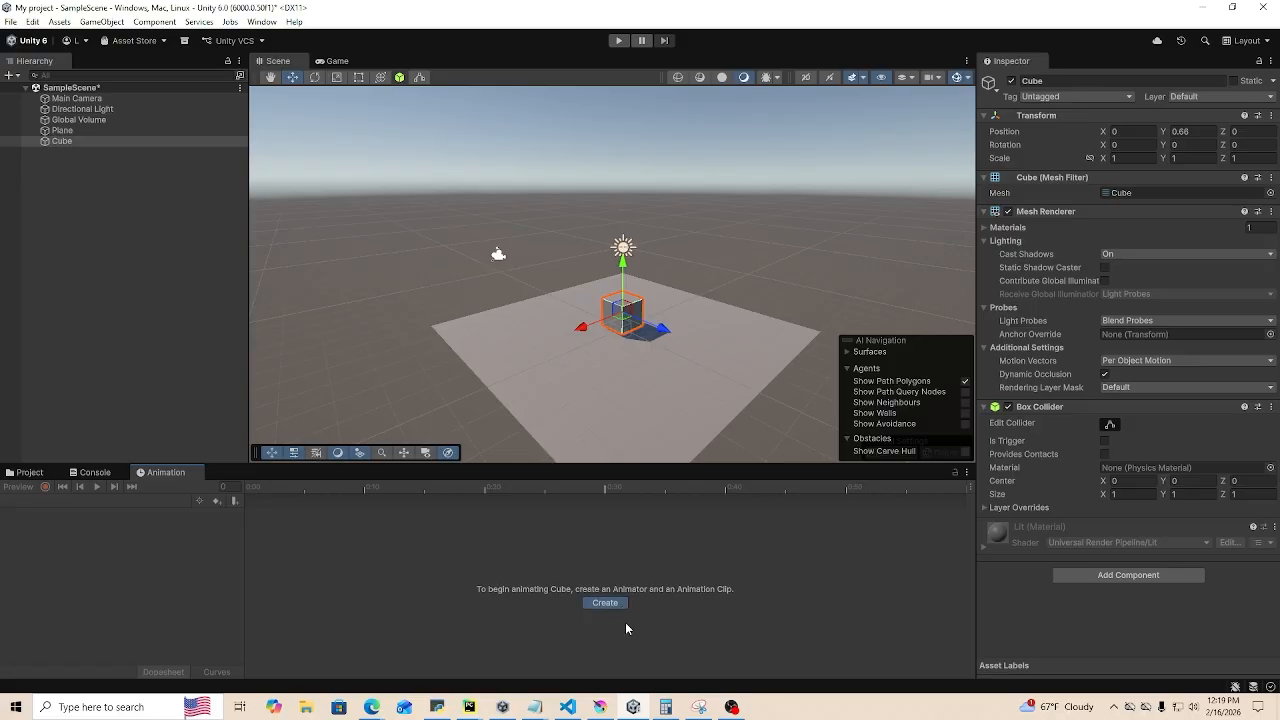
text(CubeUpandDown)
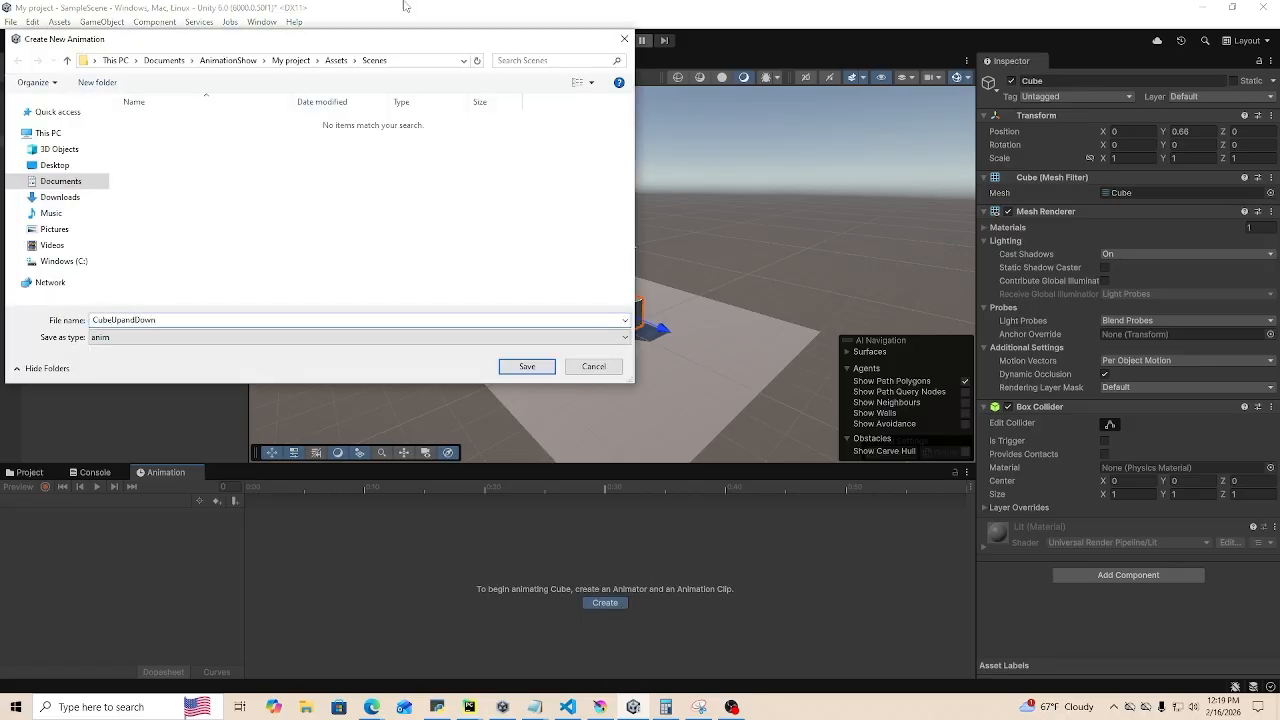
click(336, 60)
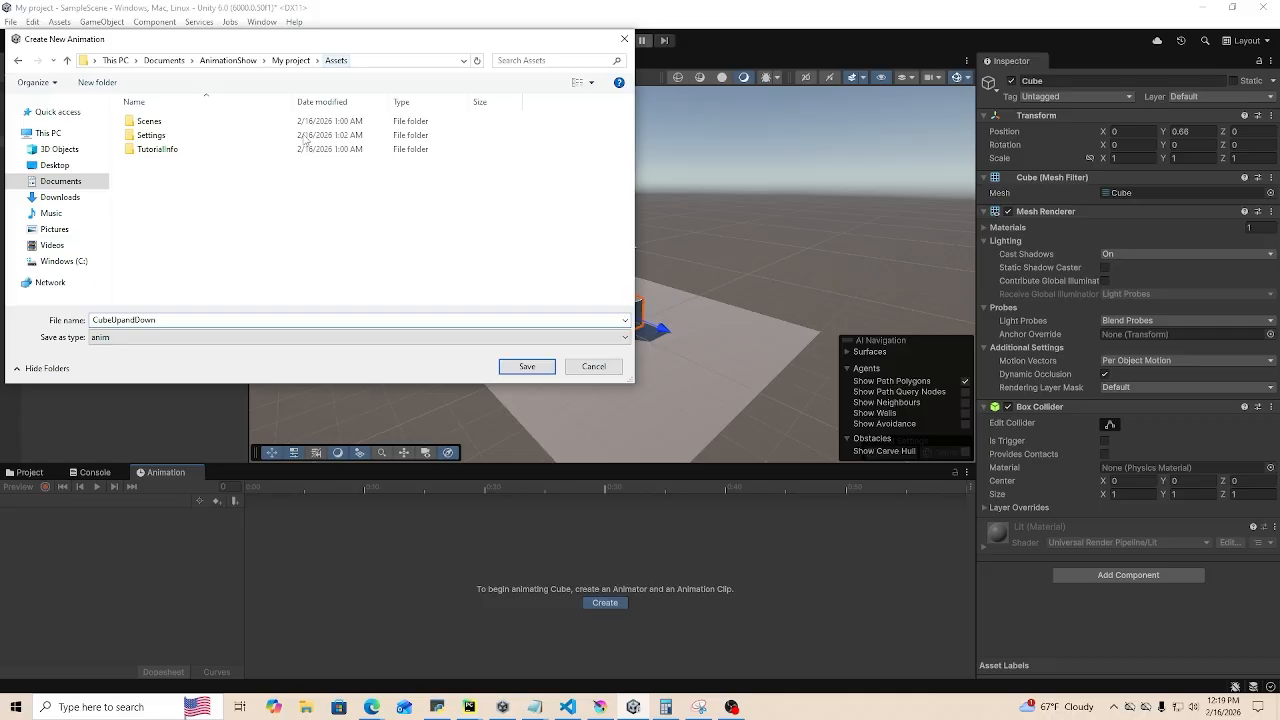
right_click(266, 220)
click(316, 321)
text(Animation)
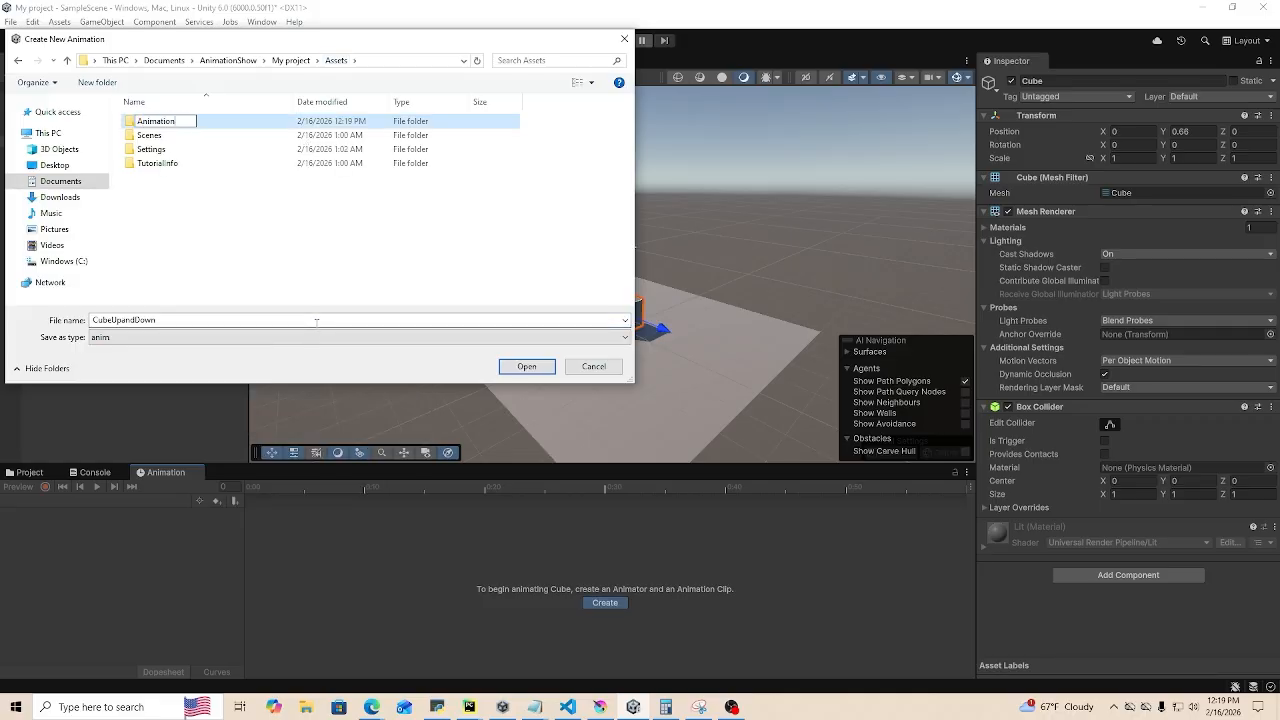
key(Return)
double_click(165, 121)
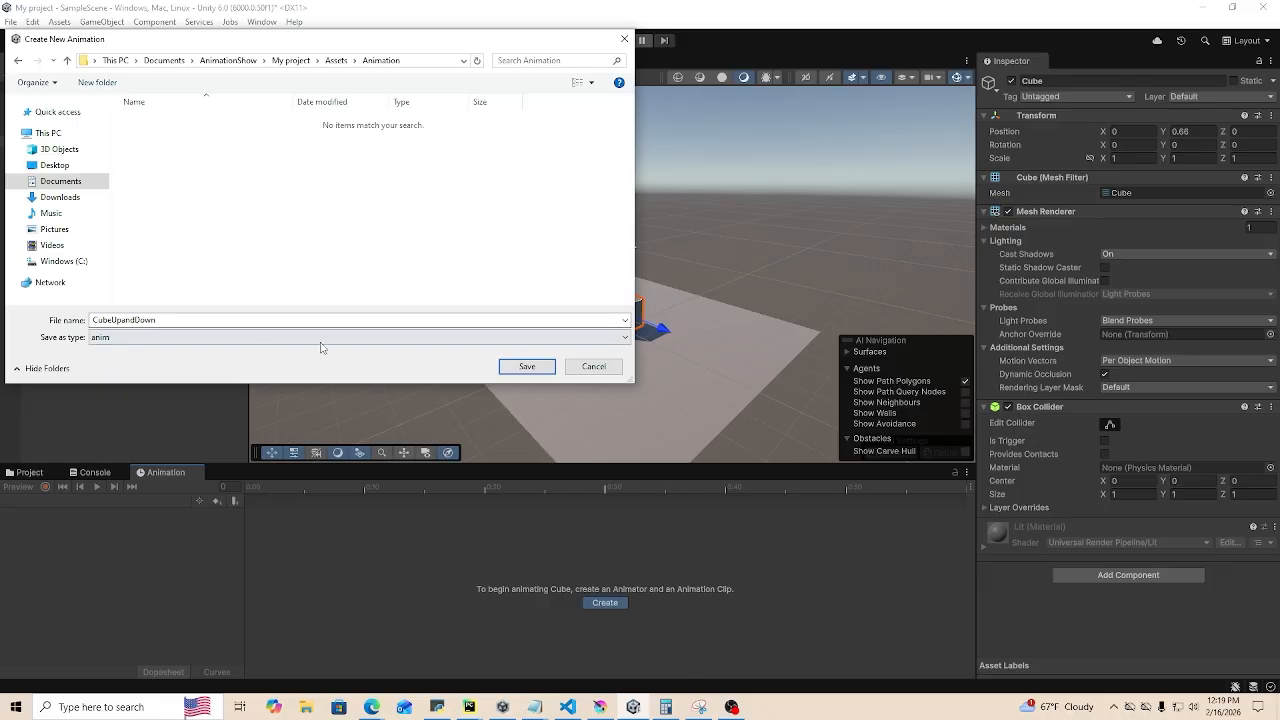
click(527, 366)
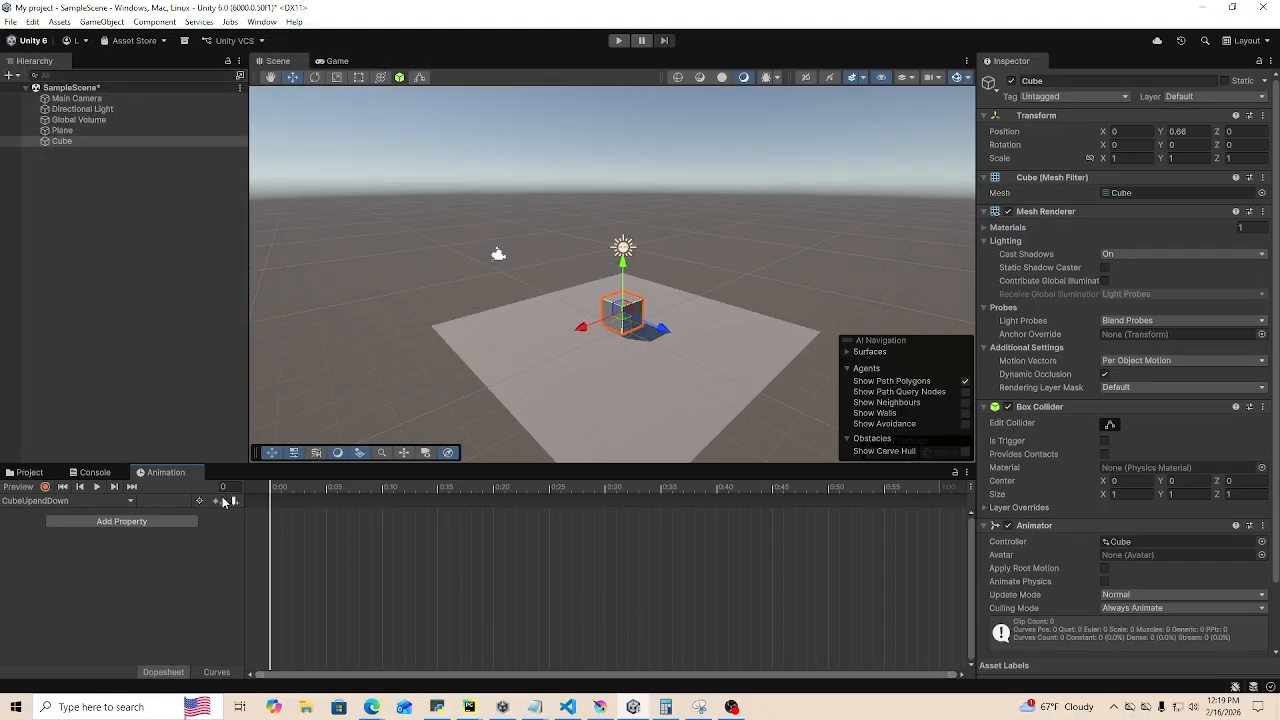
- Open the Cube animator controller from the Assets Animation folder to show its state graph
scroll(1078, 550, down, 1)
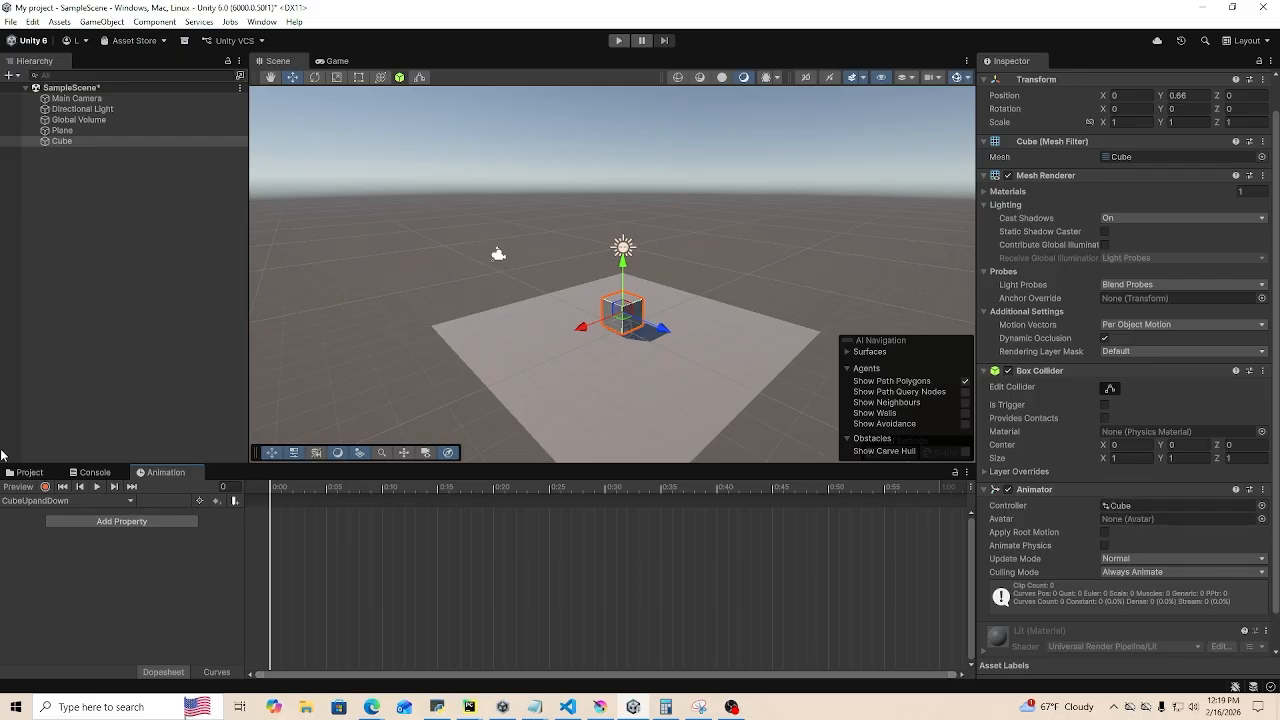
click(28, 472)
click(50, 562)
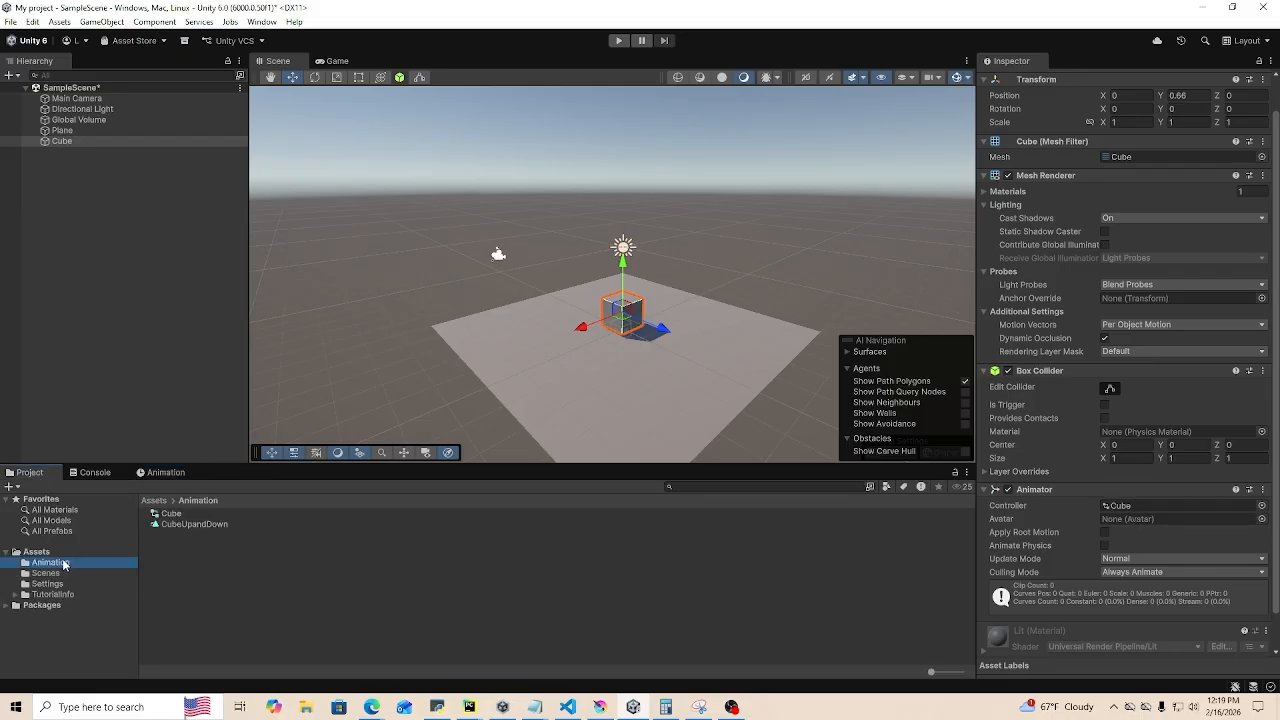
click(171, 514)
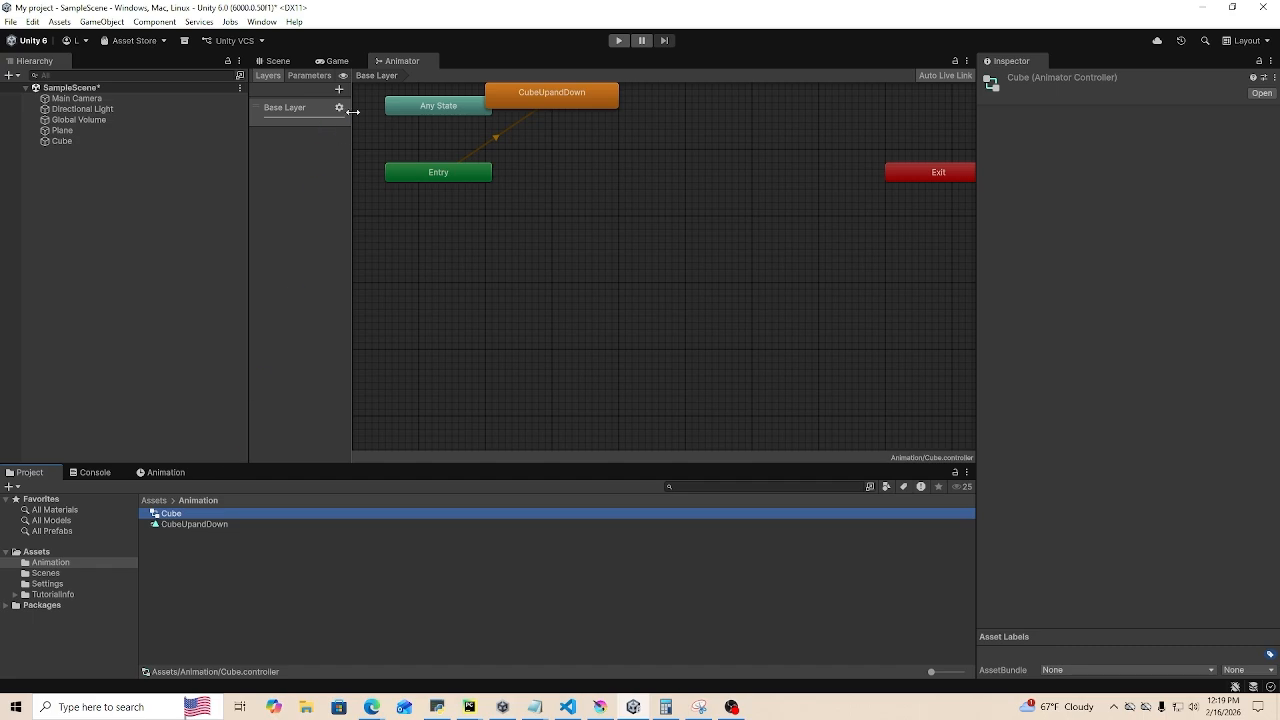
scroll(530, 230, down, 2)
scroll(470, 170, up, 3)
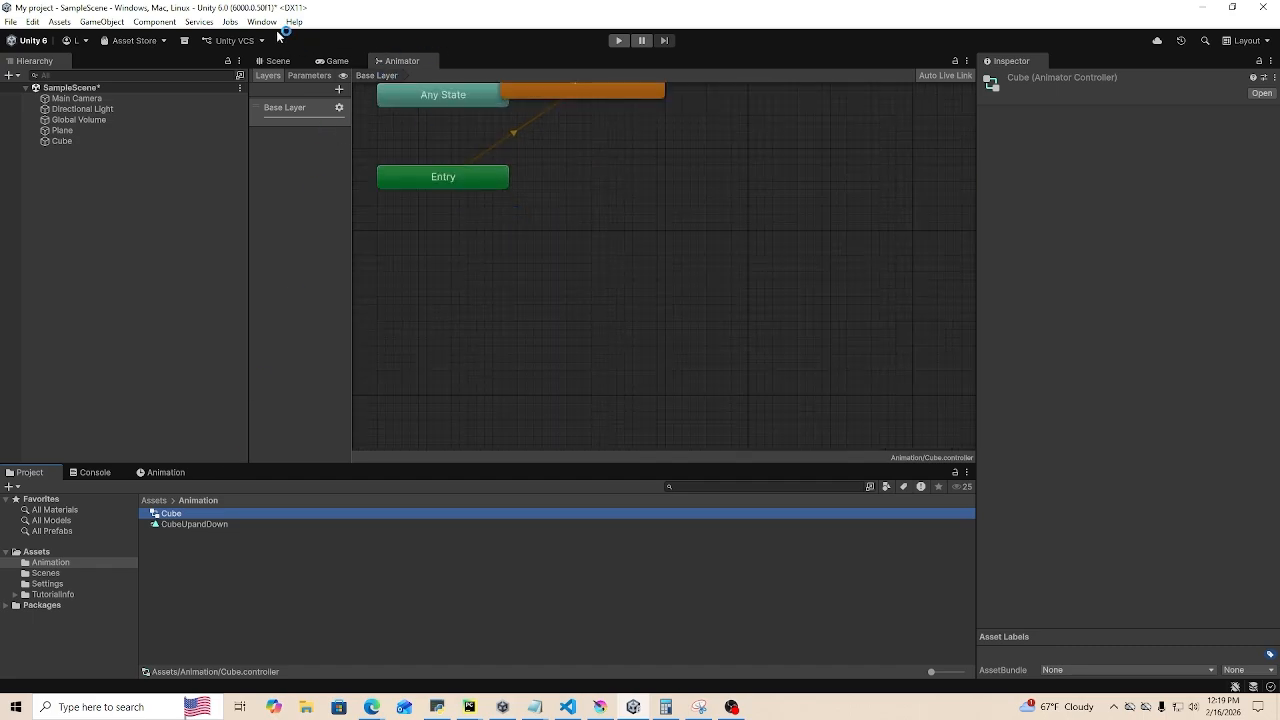
- Bring up the Animator window and move the CubeUpandDown state level with Entry, clear of Any State
click(268, 22)
mouse_move(314, 280)
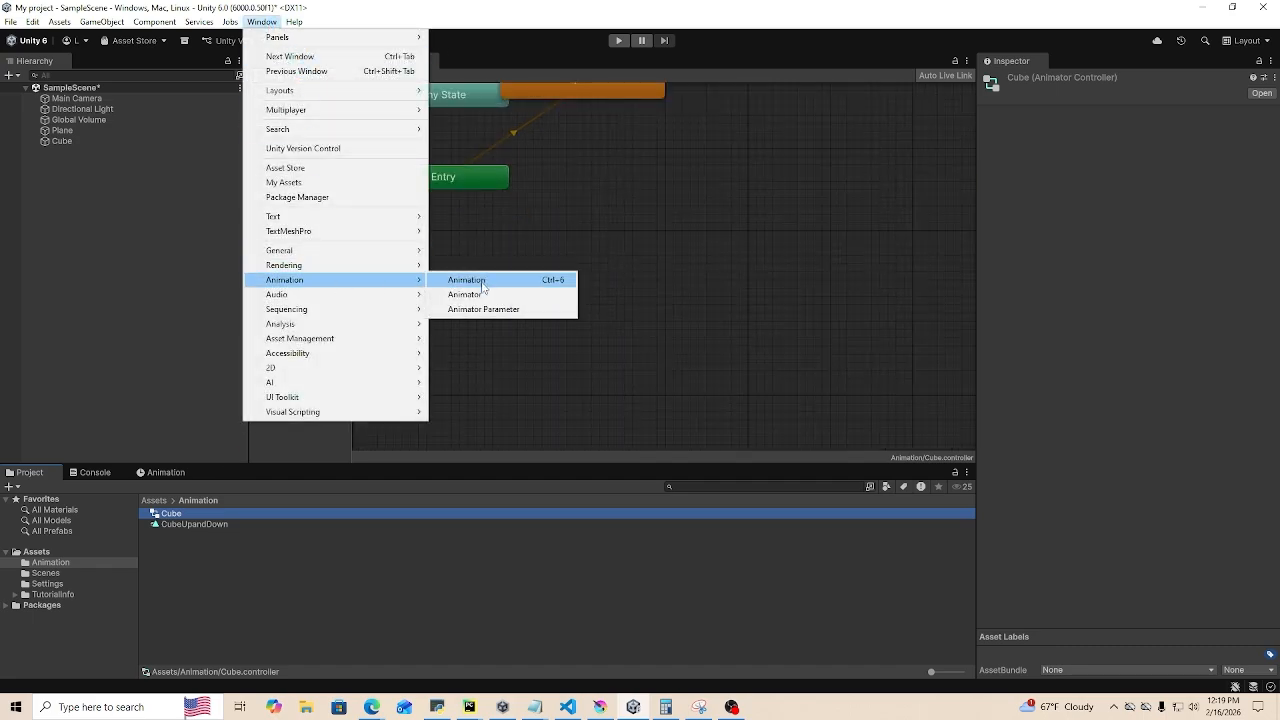
click(484, 296)
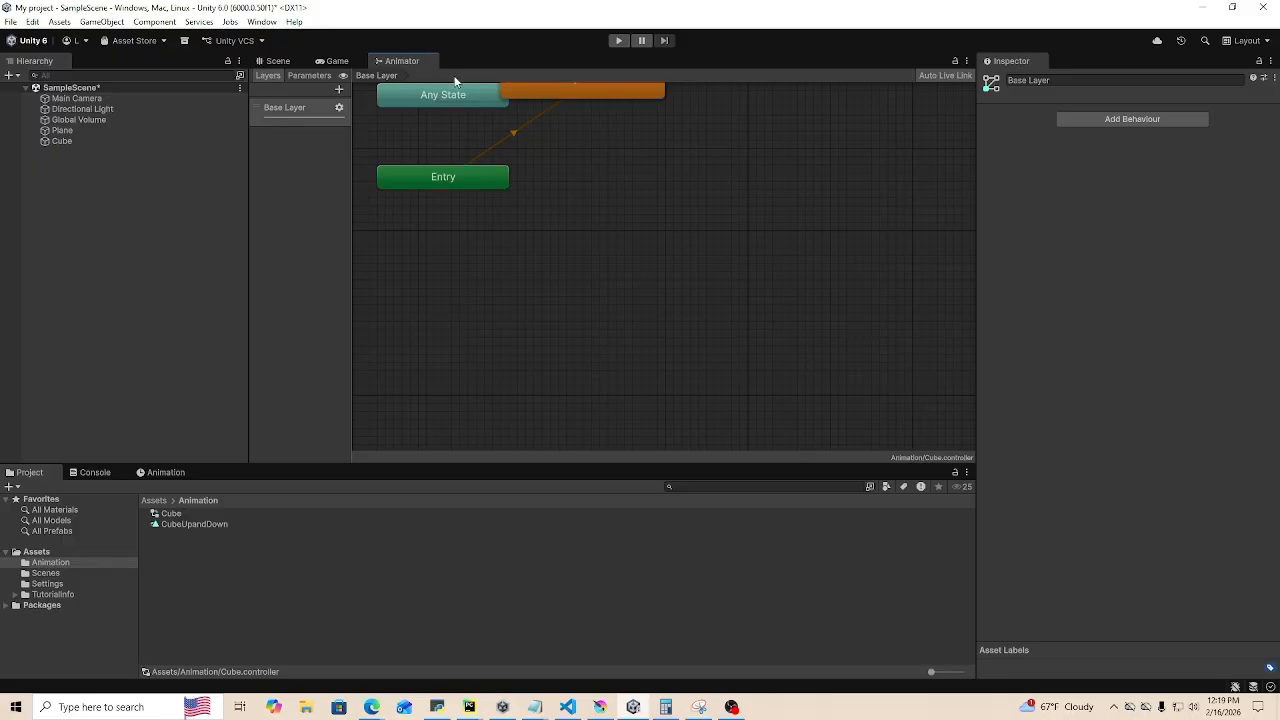
scroll(537, 180, down, 2)
scroll(514, 95, up, 3)
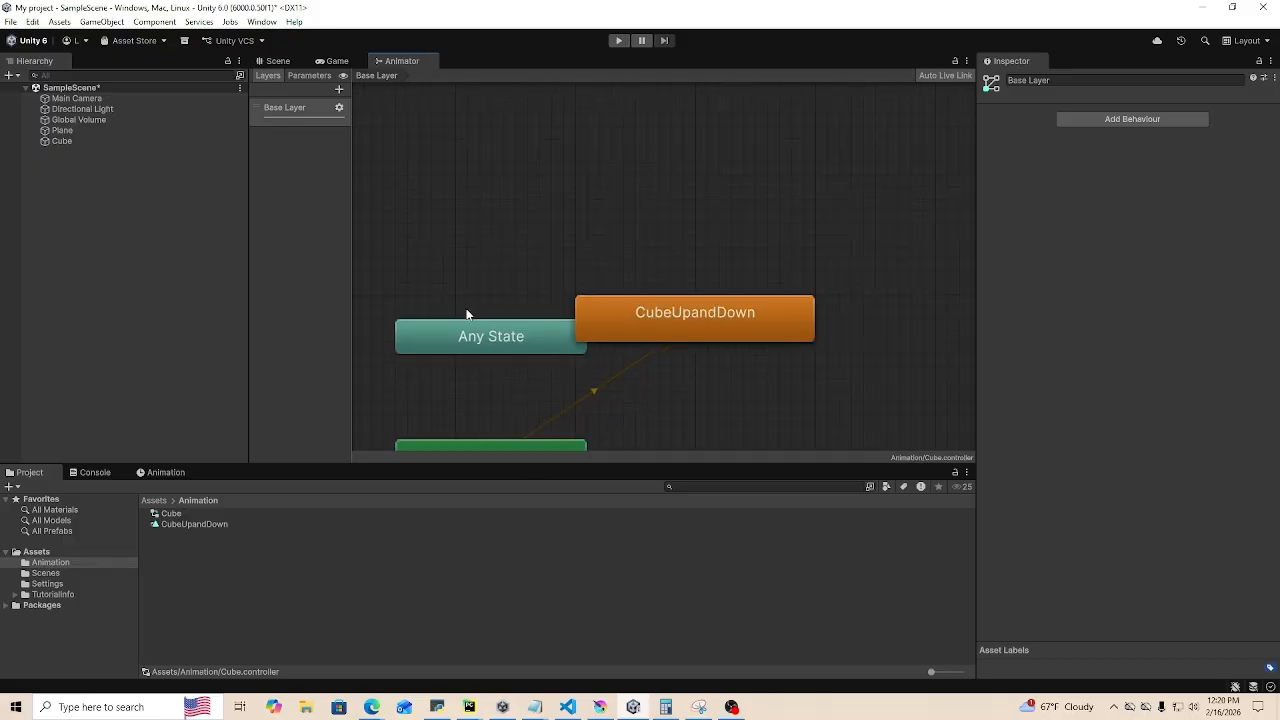
scroll(530, 428, down, 1)
click(508, 425)
drag(610, 329, 696, 409)
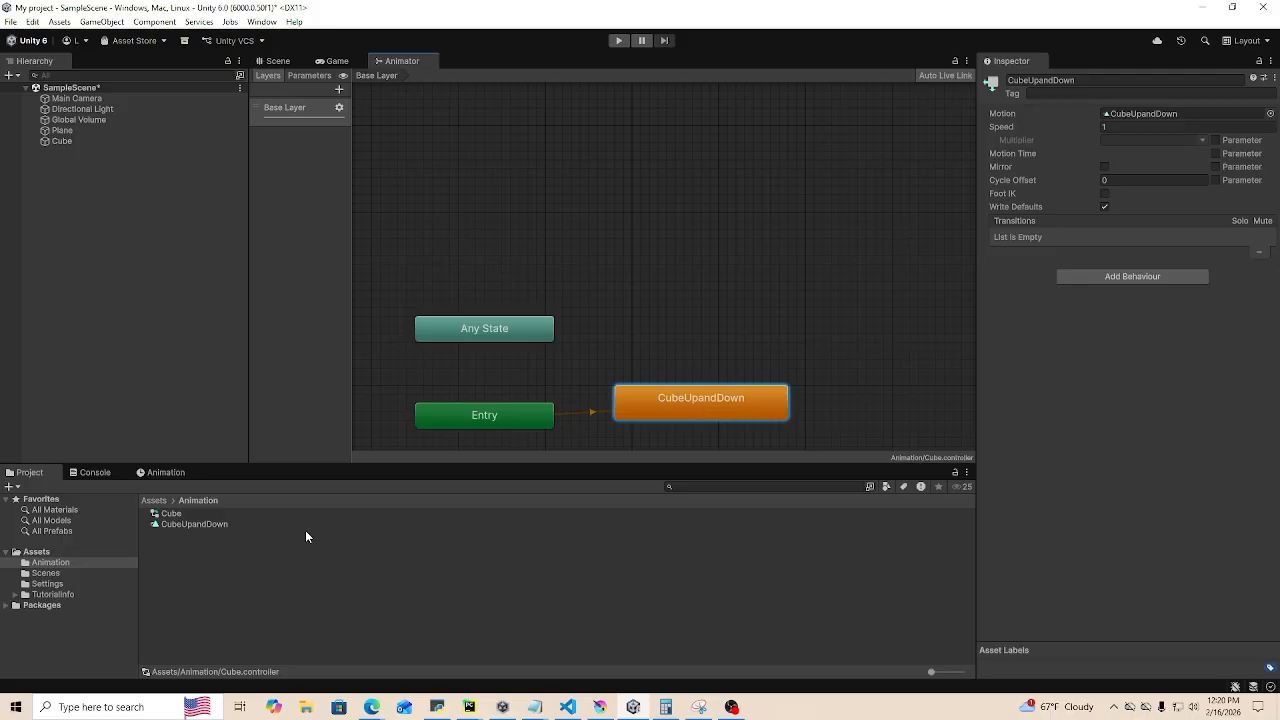
- Locate the clip assigned as the CubeUpandDown state's motion and open it in the Animation window
click(1157, 114)
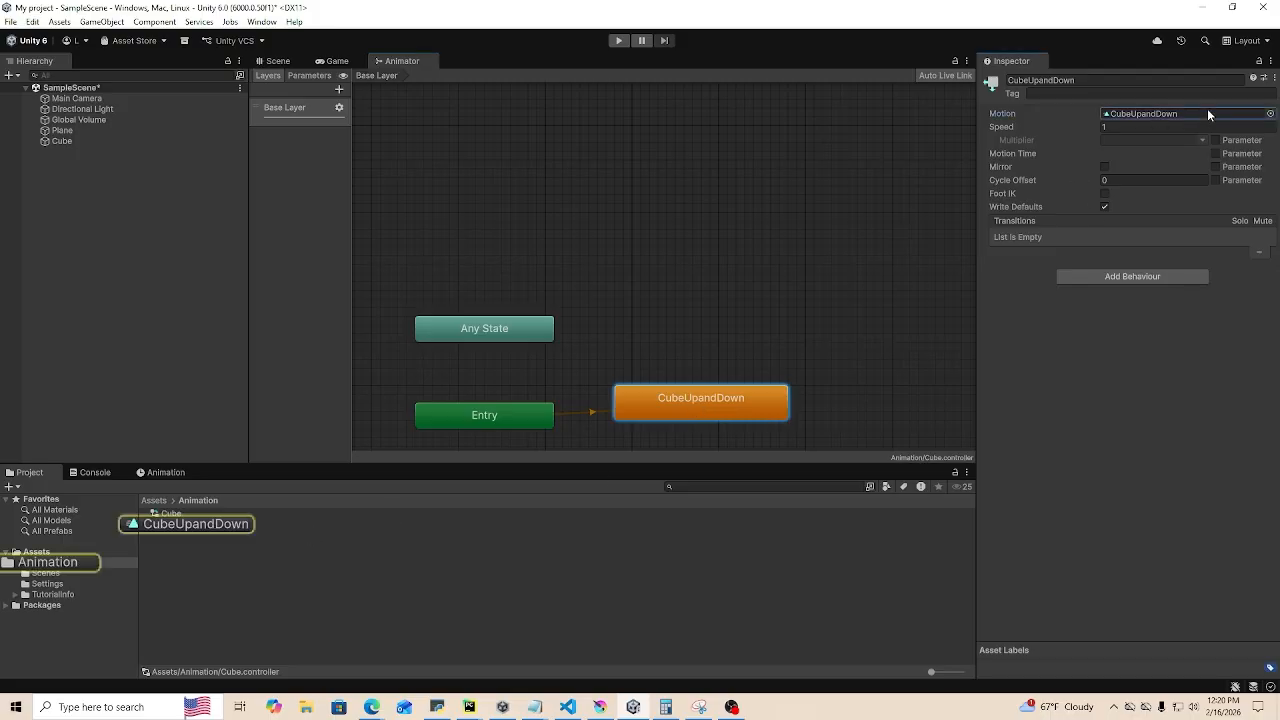
click(184, 525)
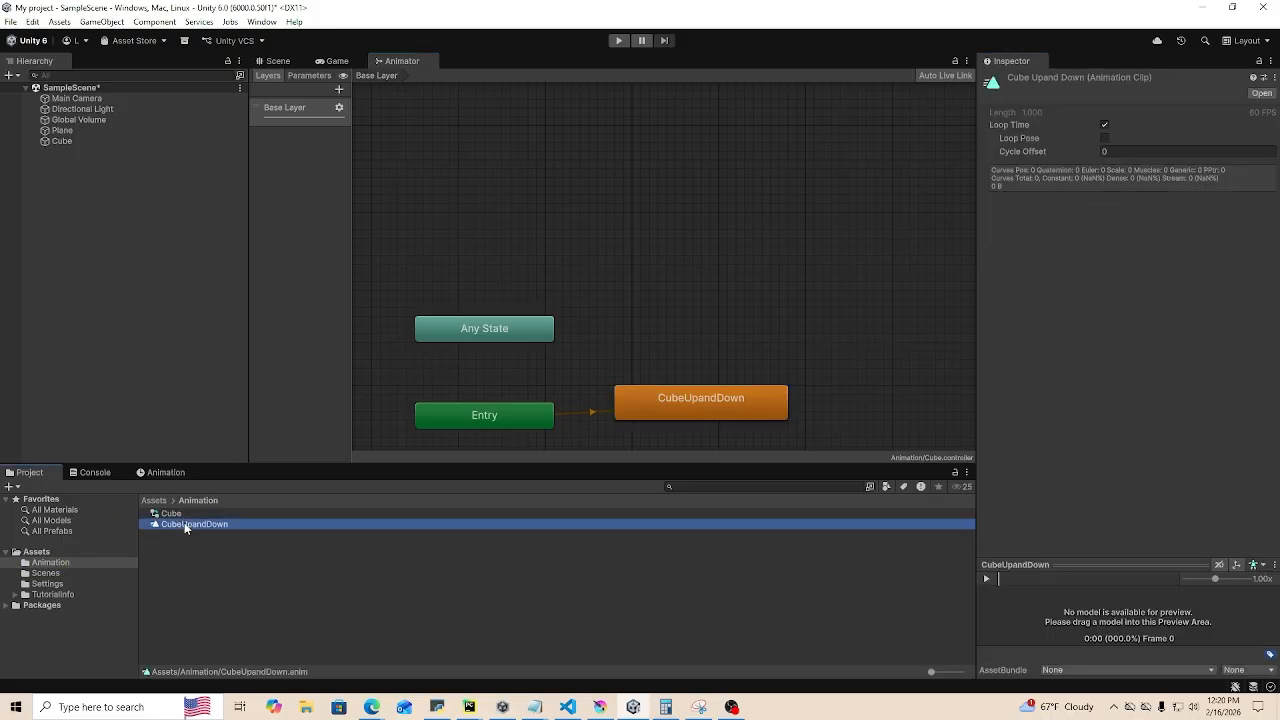
double_click(185, 525)
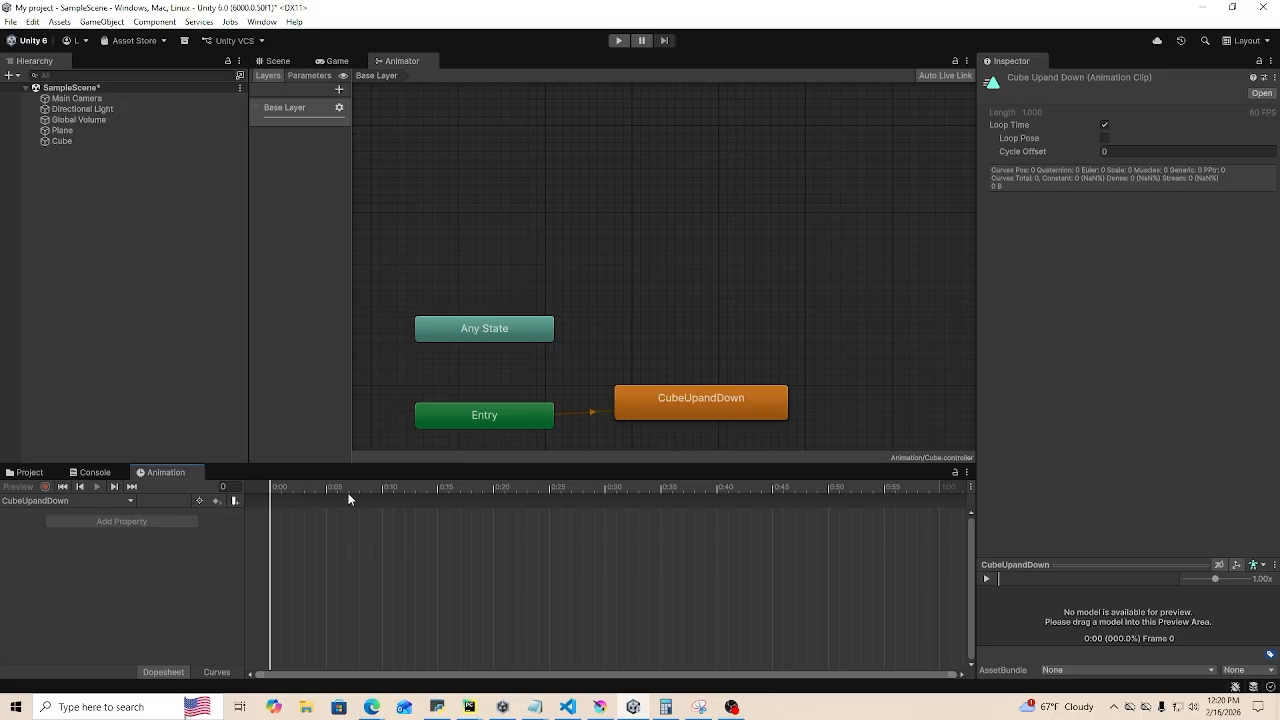
- Review the Animator graph against the Scene view and return to the scene
click(276, 61)
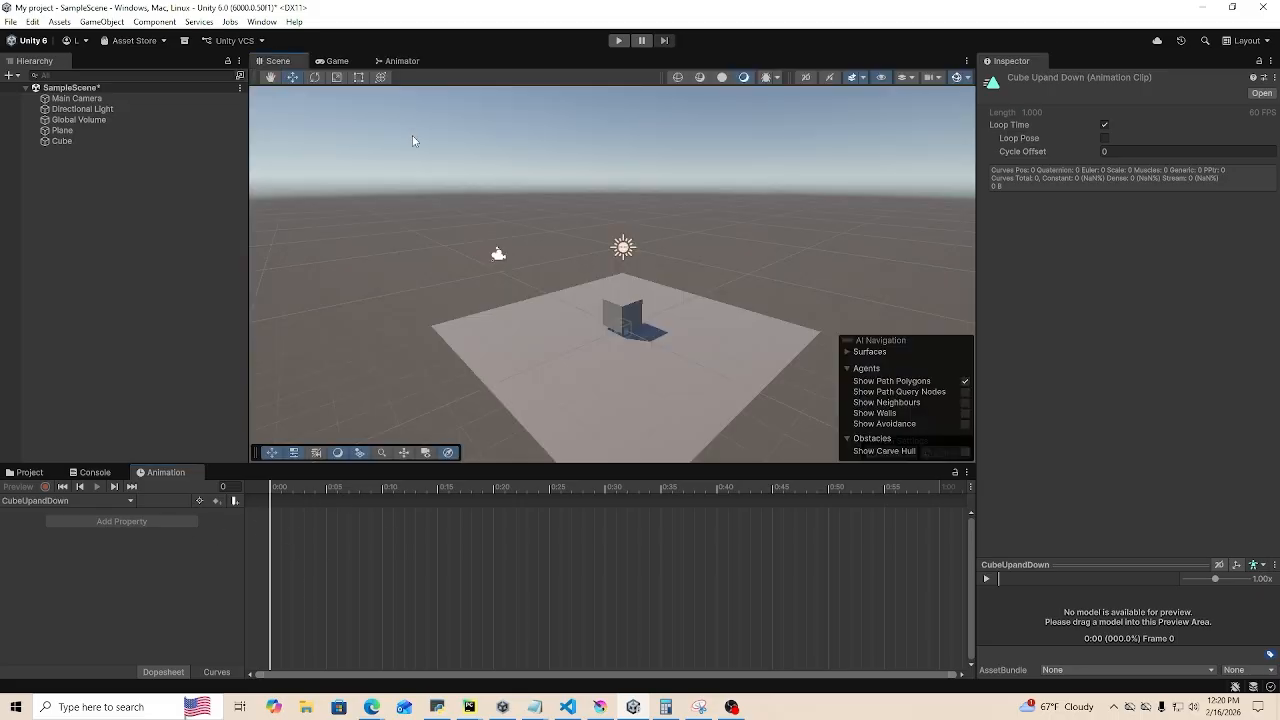
click(402, 61)
scroll(495, 315, down, 3)
scroll(515, 380, up, 3)
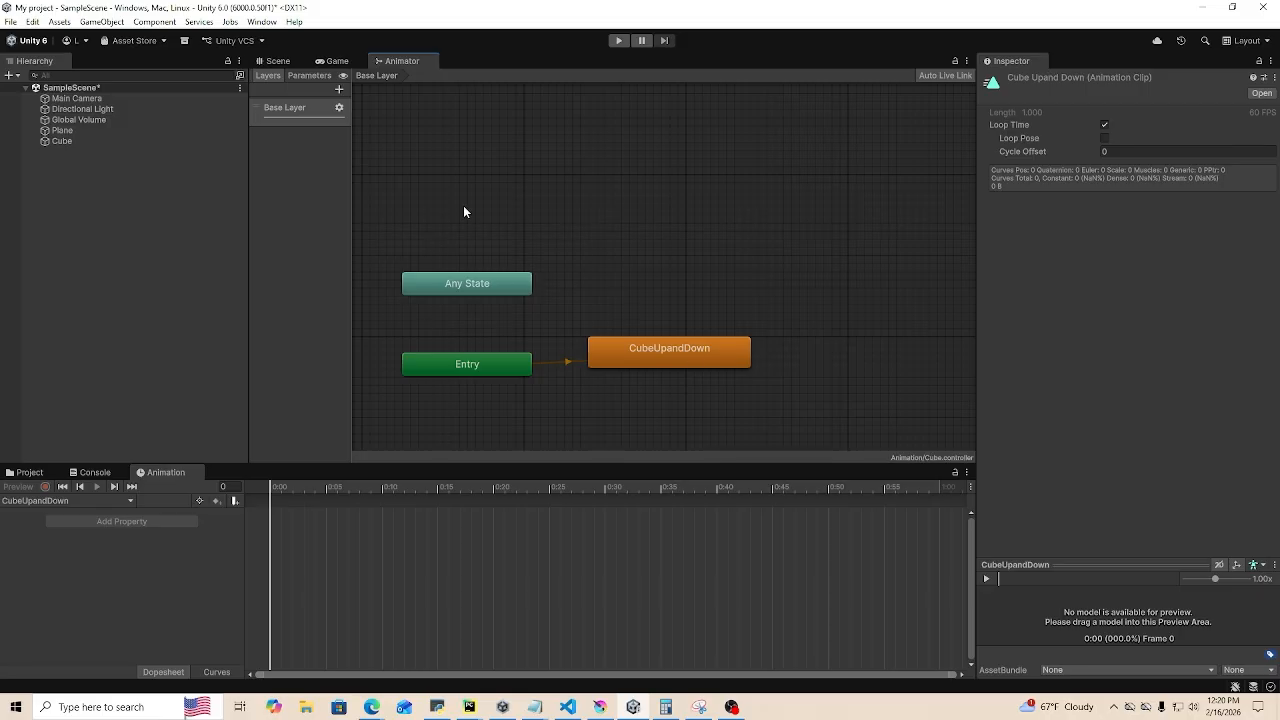
click(283, 62)
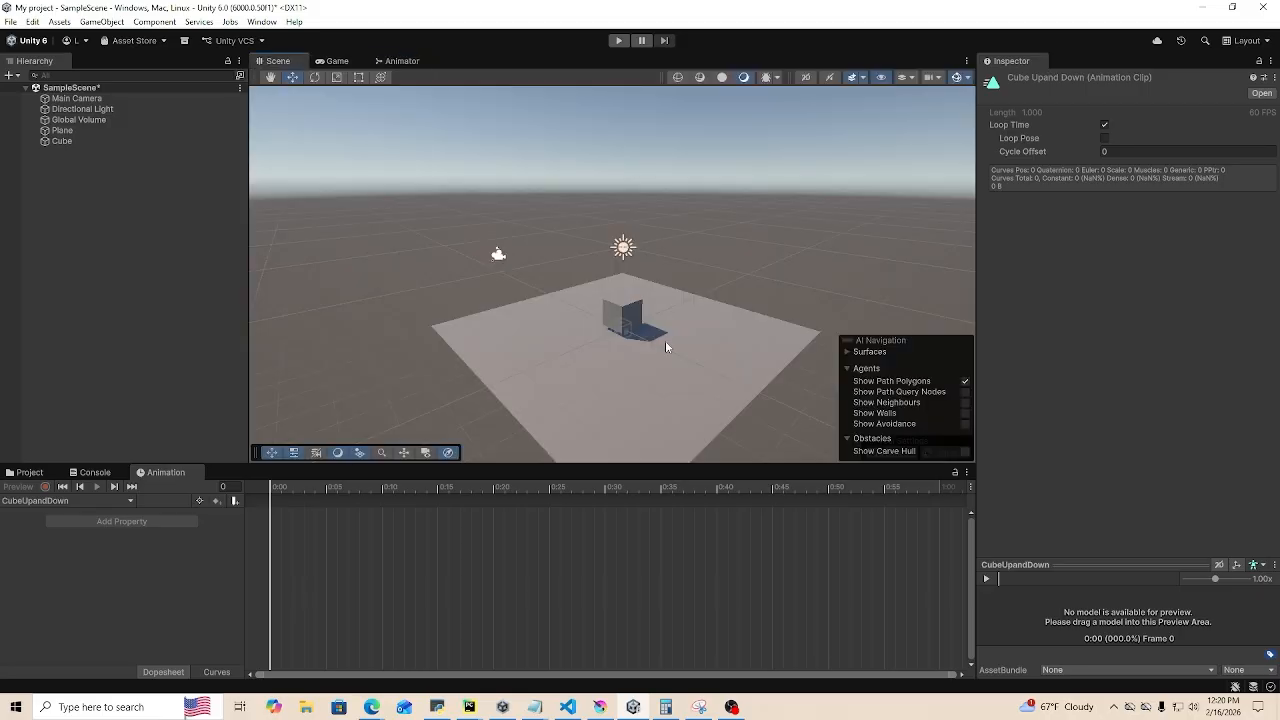
- Select the cube and locate the controller assigned to its Animator component in the project assets, and return to the Animation window
click(630, 312)
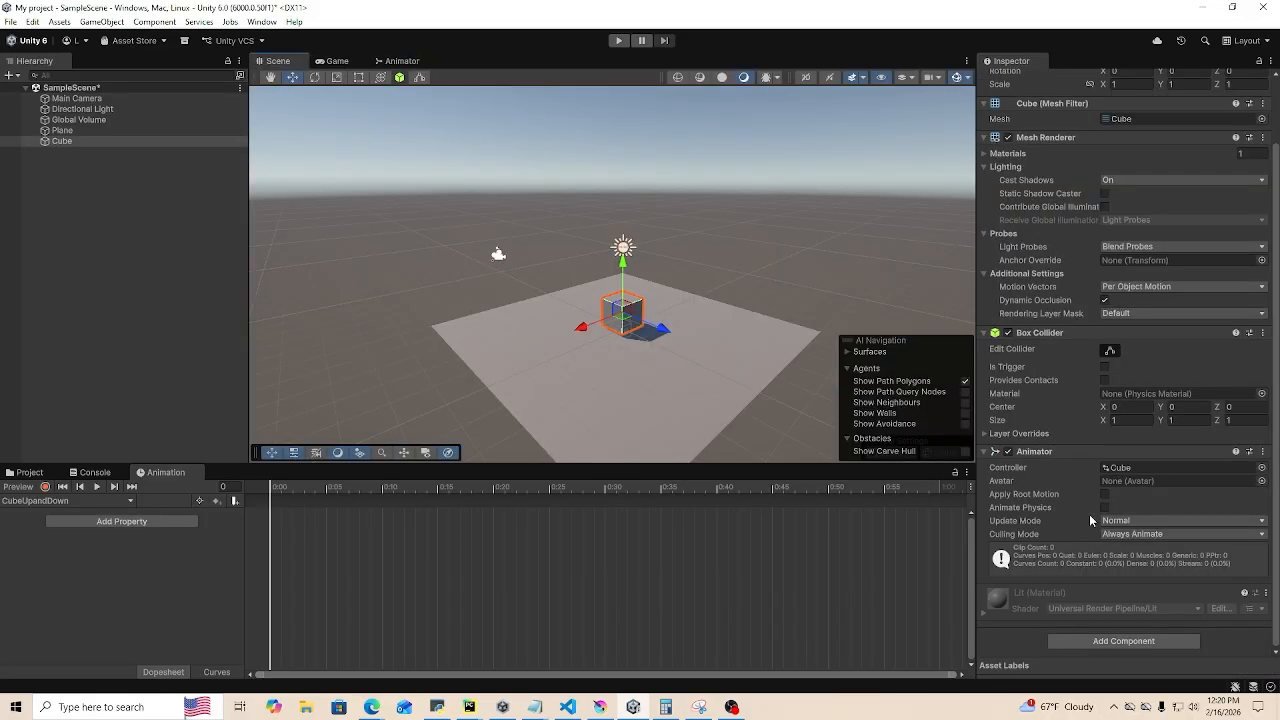
click(1115, 467)
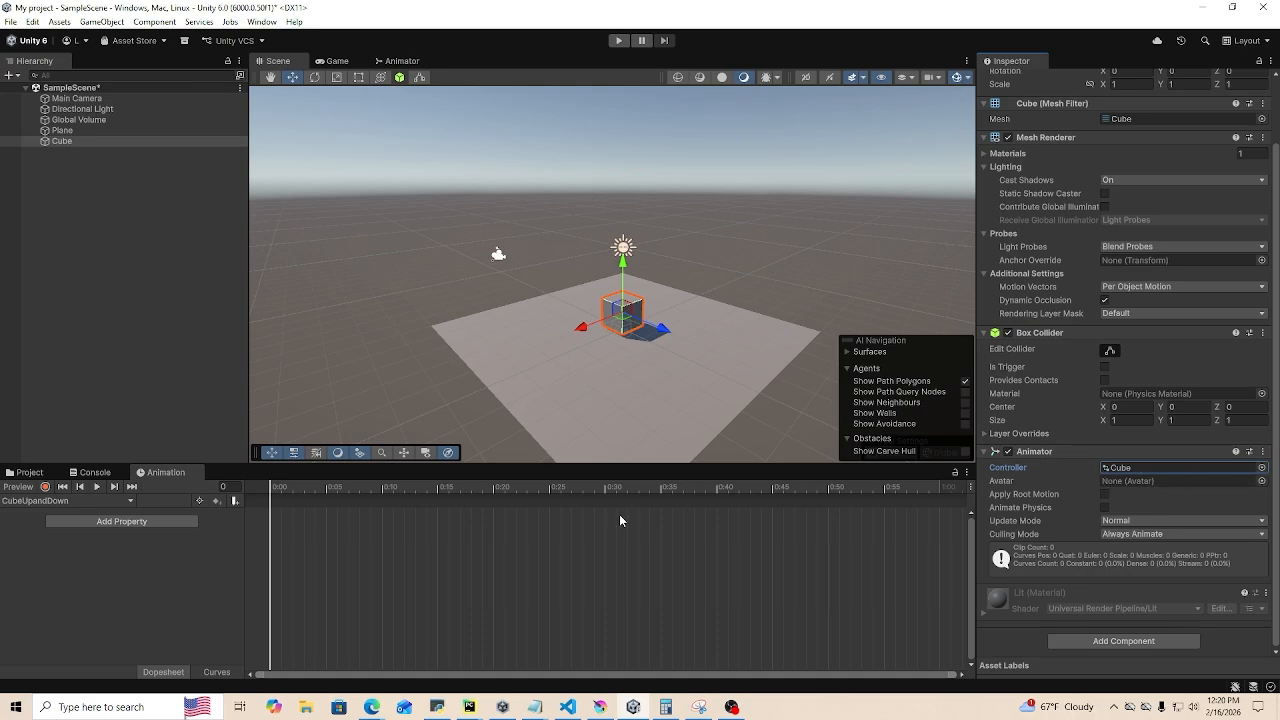
click(1120, 467)
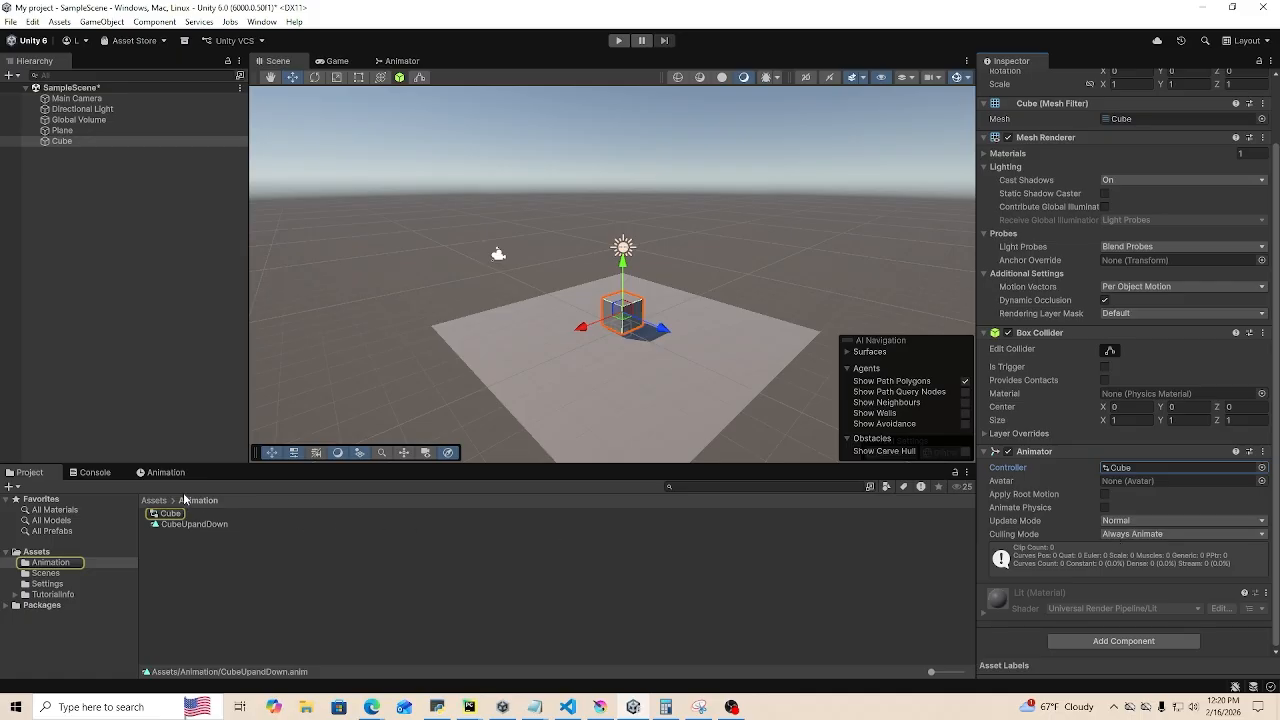
click(163, 472)
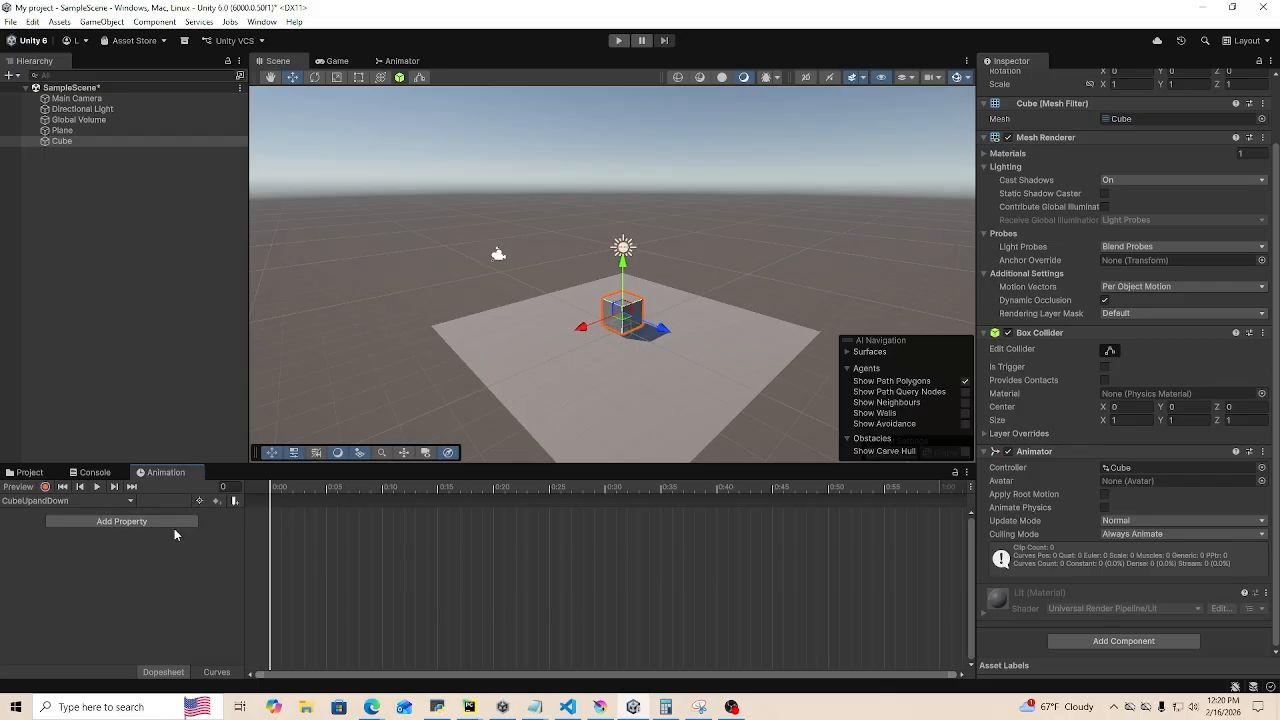
- Add the cube's Transform Position property to the CubeUpandDown clip
click(148, 521)
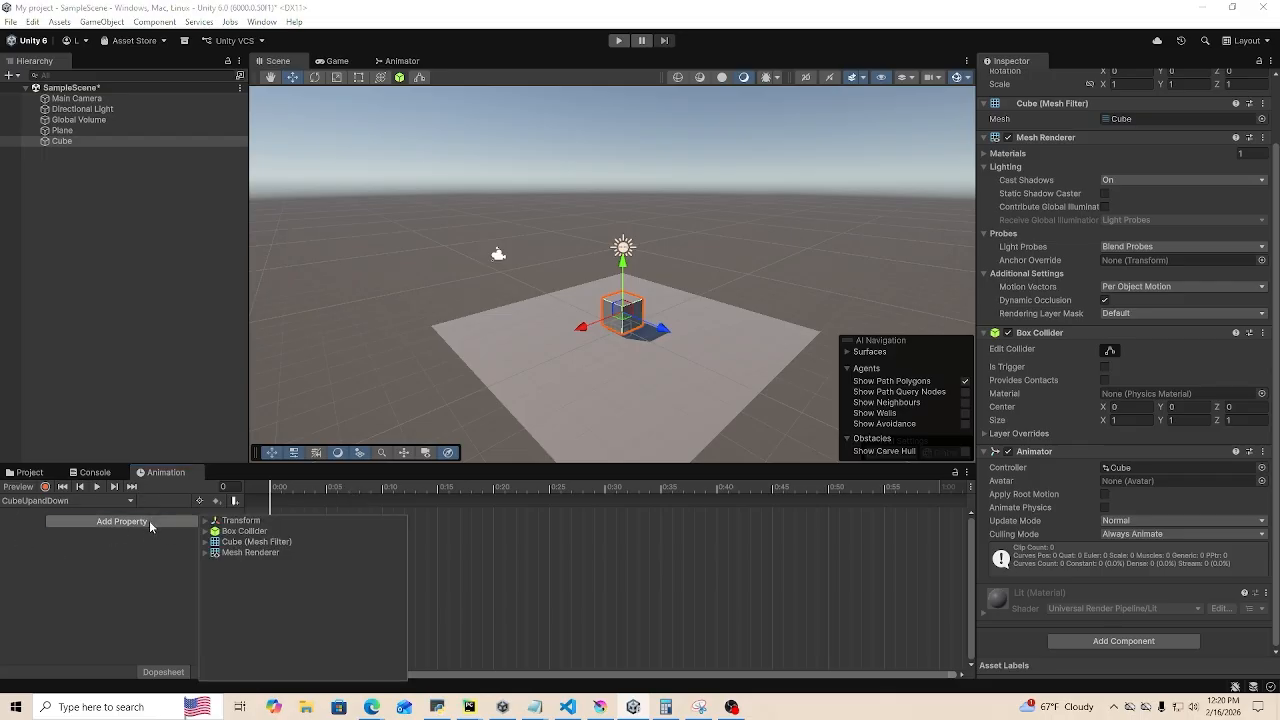
click(206, 521)
click(399, 532)
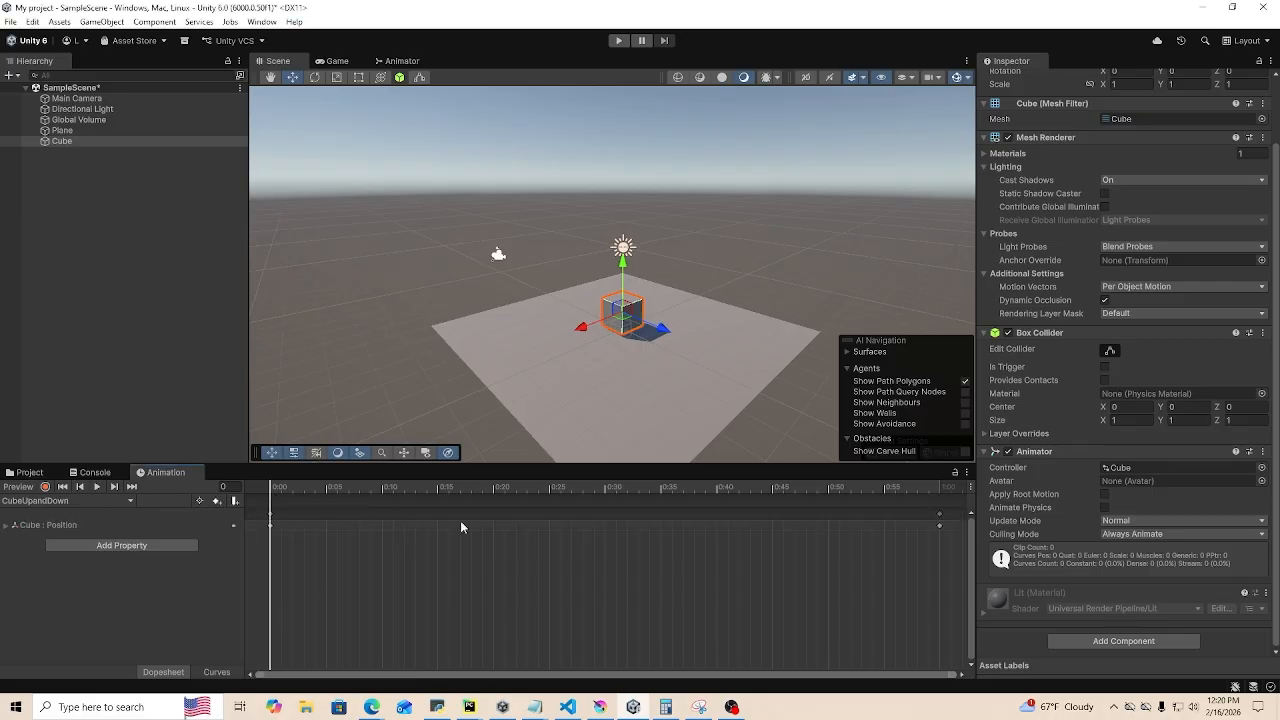
- Start keyframe recording and raise the cube along Y at frame 10, and up to about Y 5.08 at frame 25
scroll(1112, 317, up, 3)
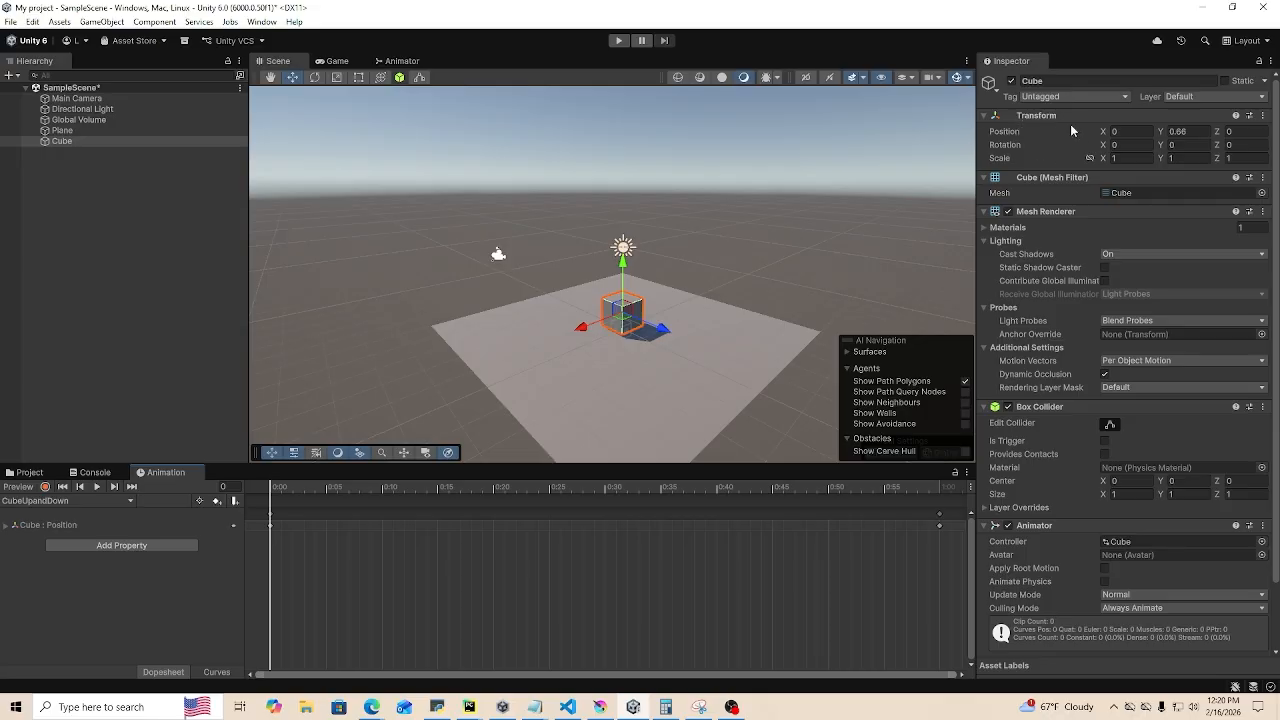
click(45, 486)
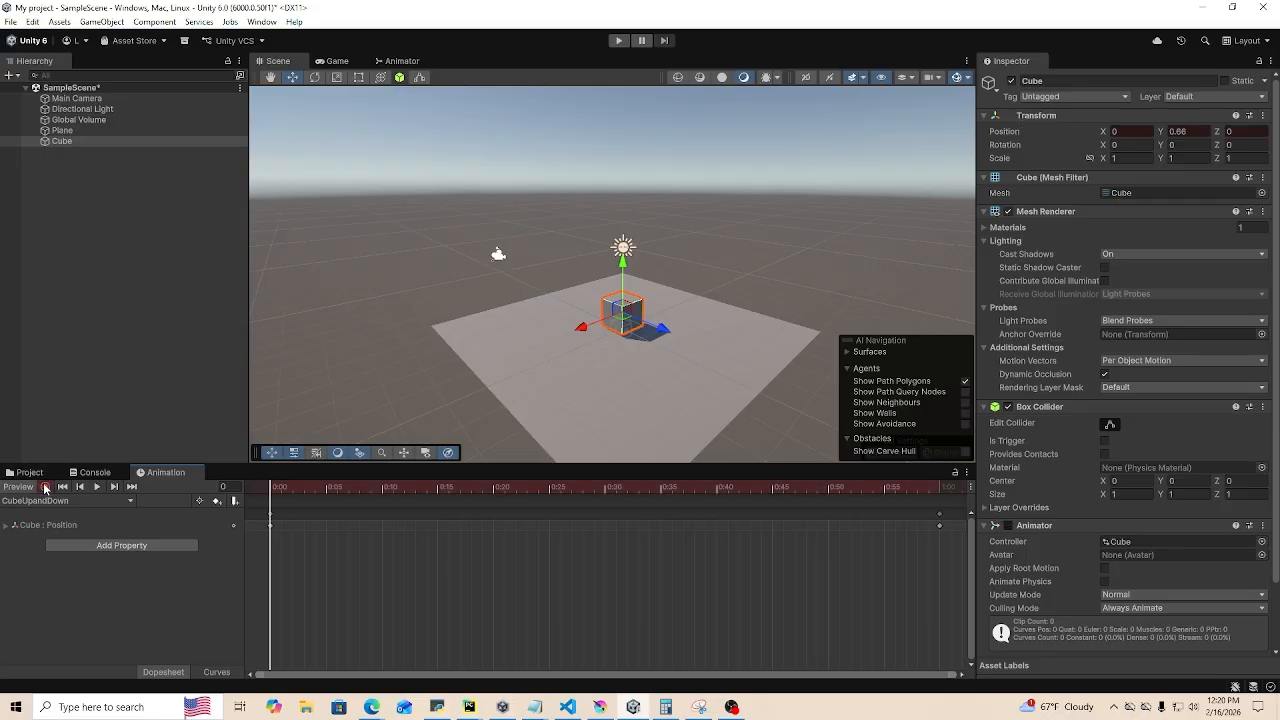
drag(273, 488, 383, 488)
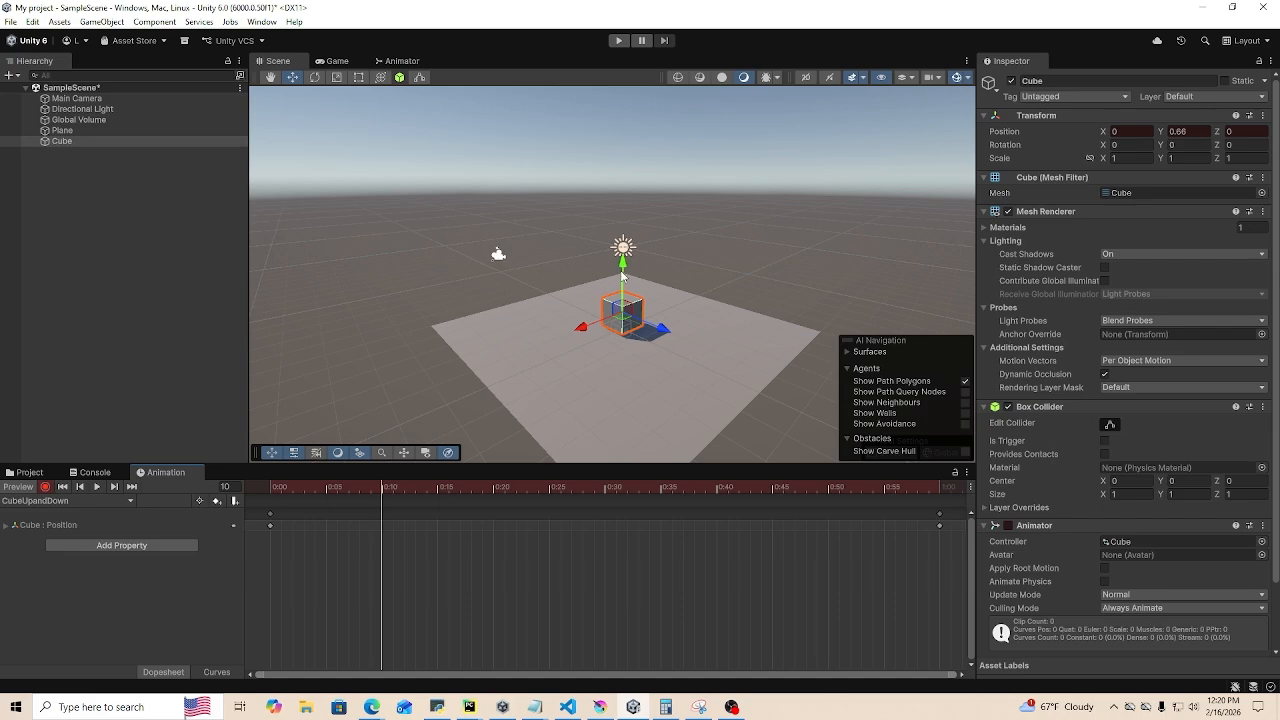
drag(622, 275, 622, 190)
drag(380, 491, 553, 497)
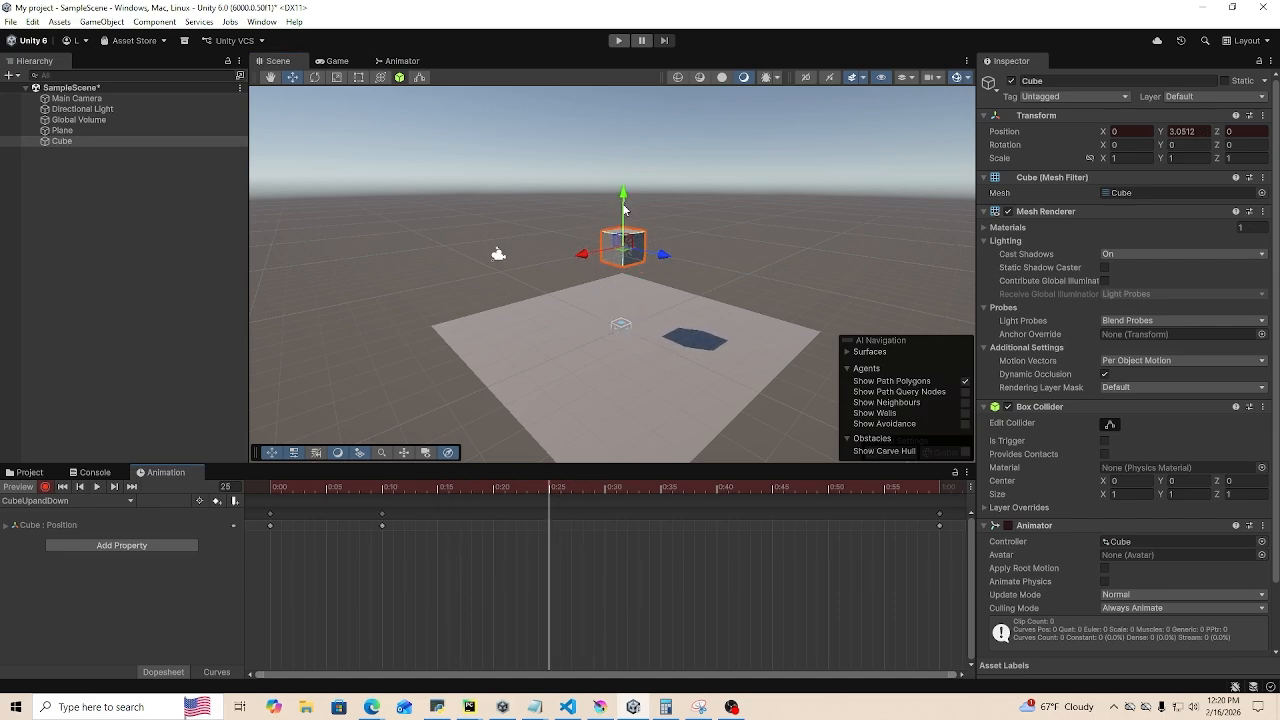
drag(623, 215, 623, 152)
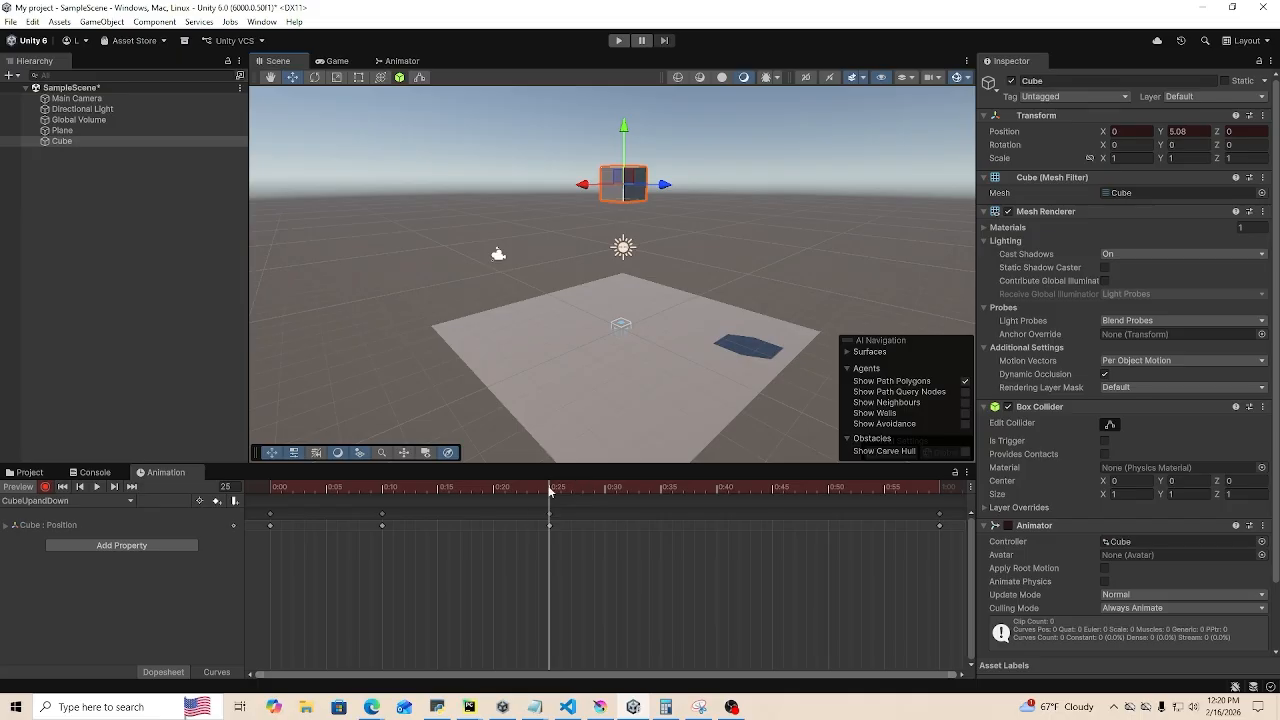
- Record the cube at about Y 4.96 on frame 27 and lowered to about Y 0.68 on frame 50
drag(550, 490, 570, 490)
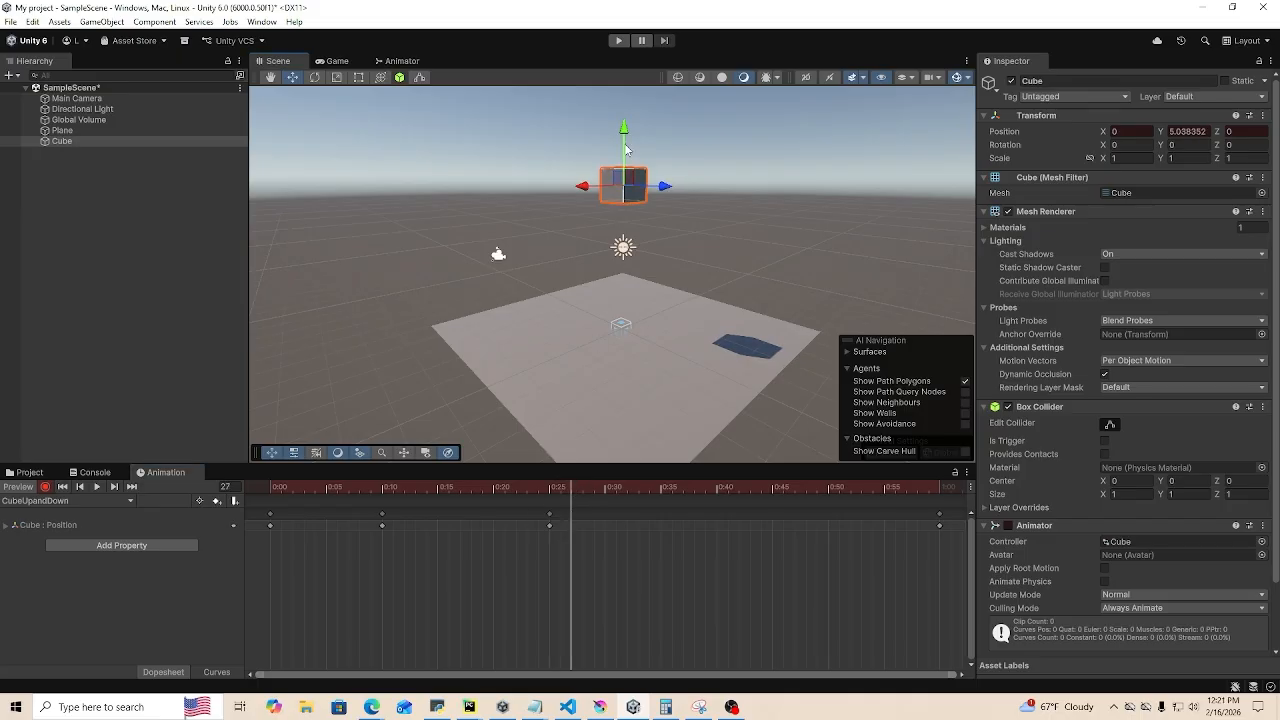
drag(626, 148, 626, 152)
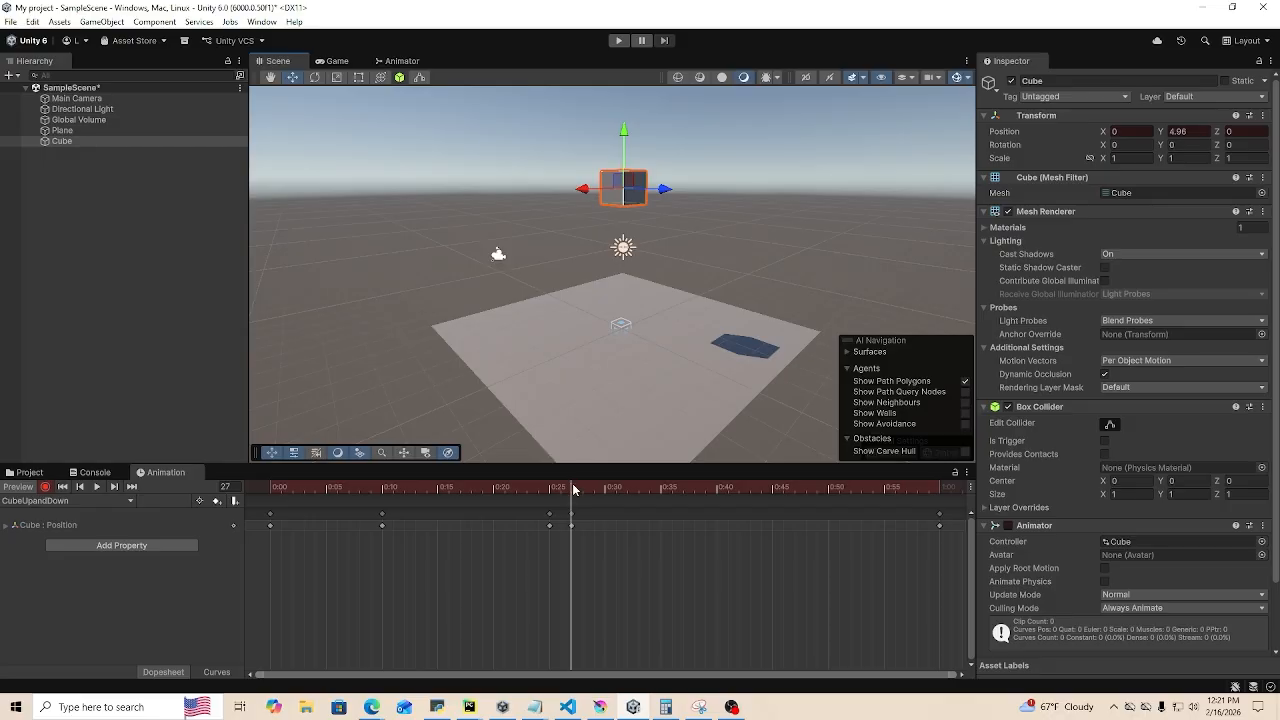
drag(573, 490, 831, 494)
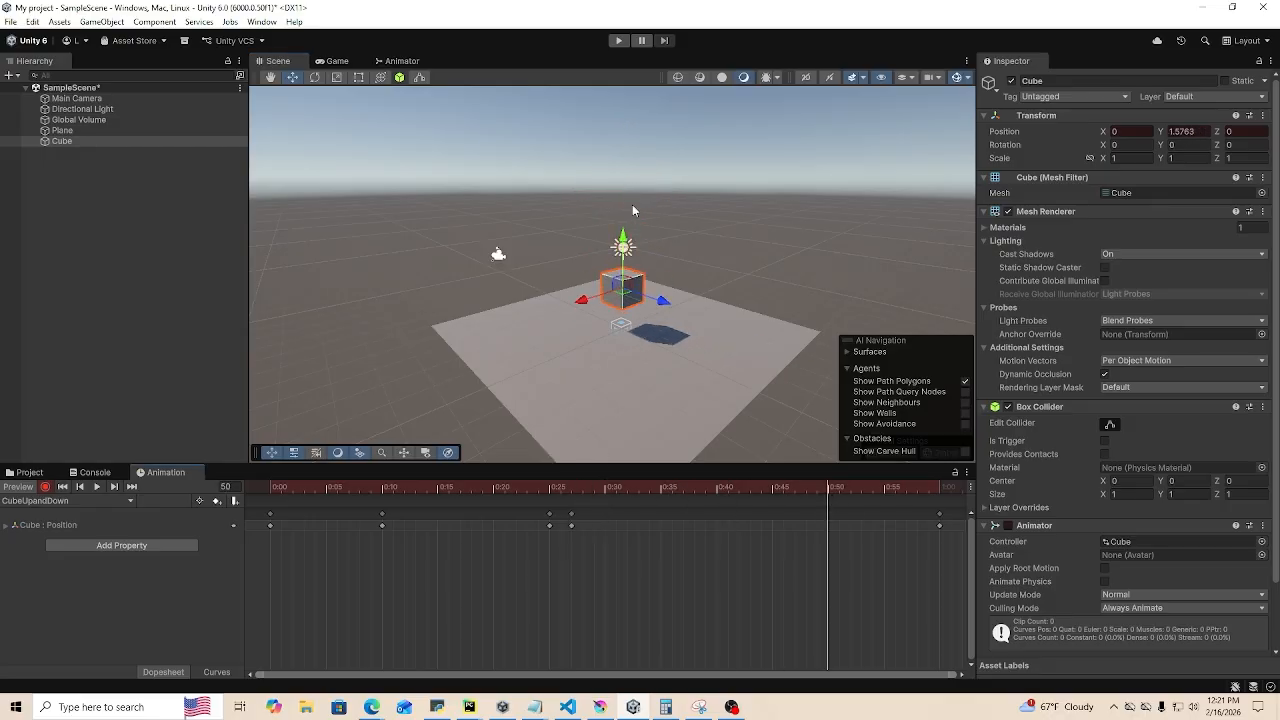
drag(622, 245, 622, 268)
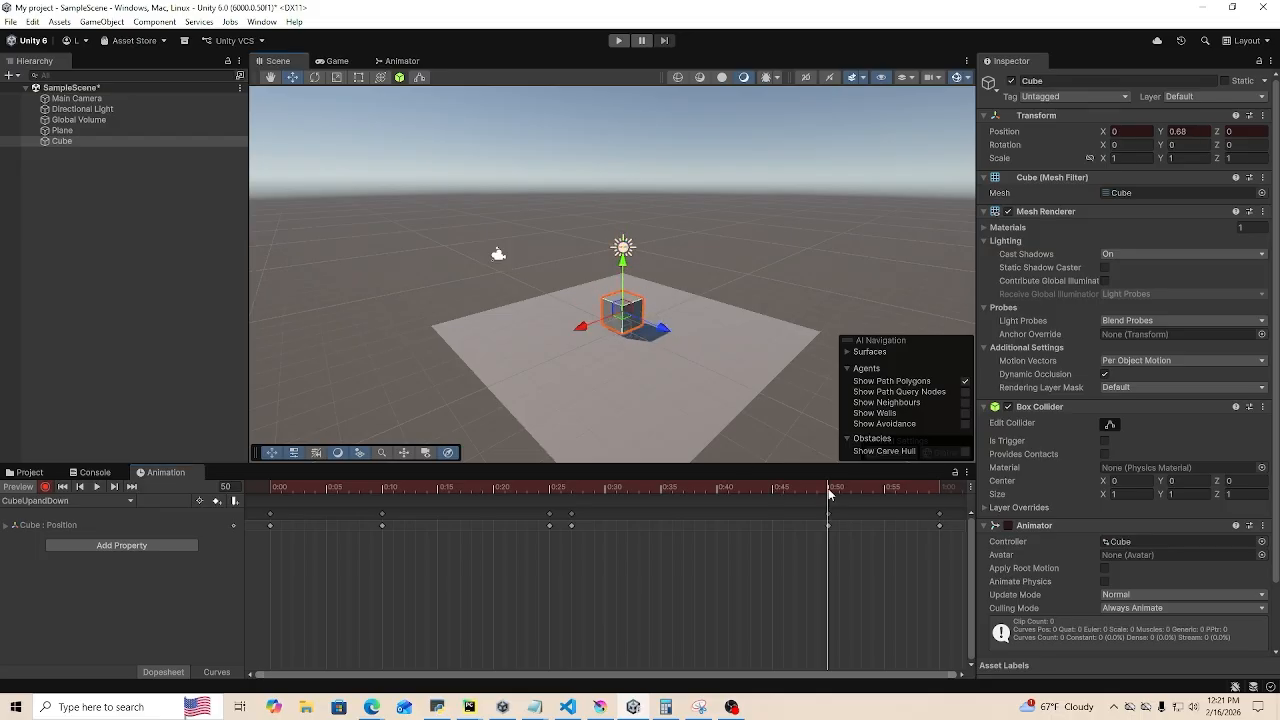
- Play the clip from the start and delete the position keyframe at frame 10
drag(828, 492, 228, 481)
click(97, 486)
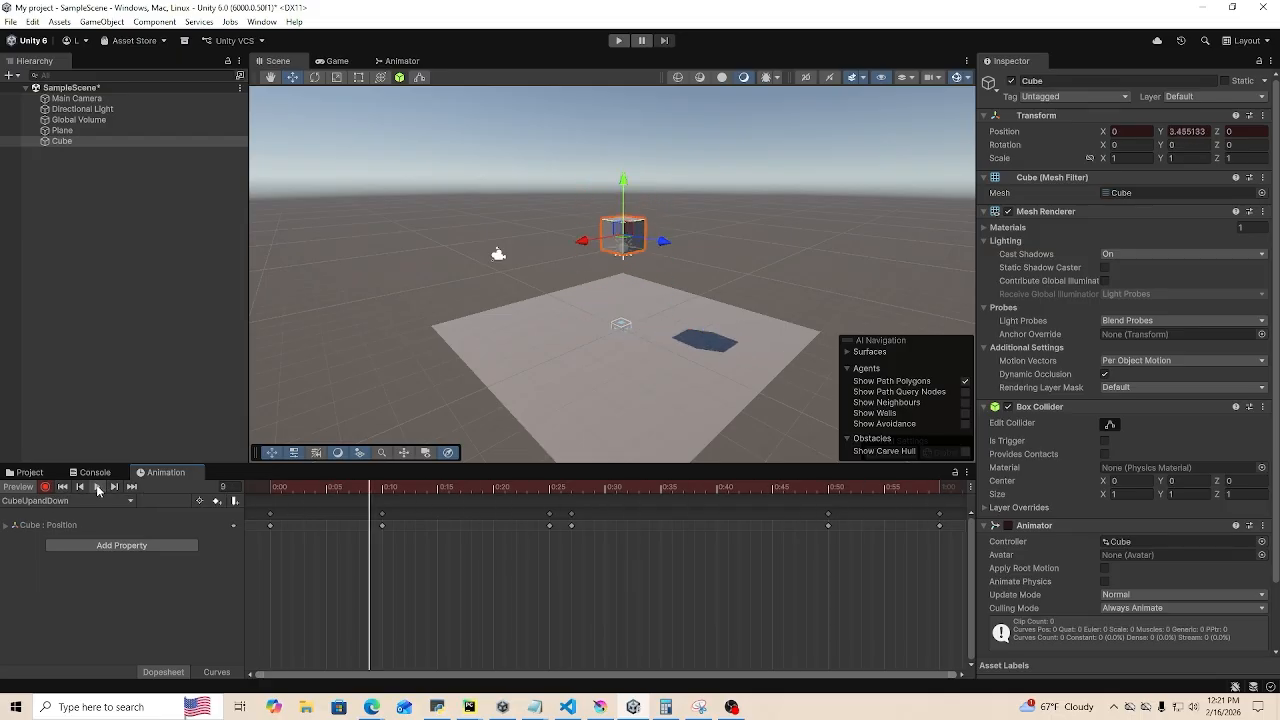
drag(358, 511, 395, 561)
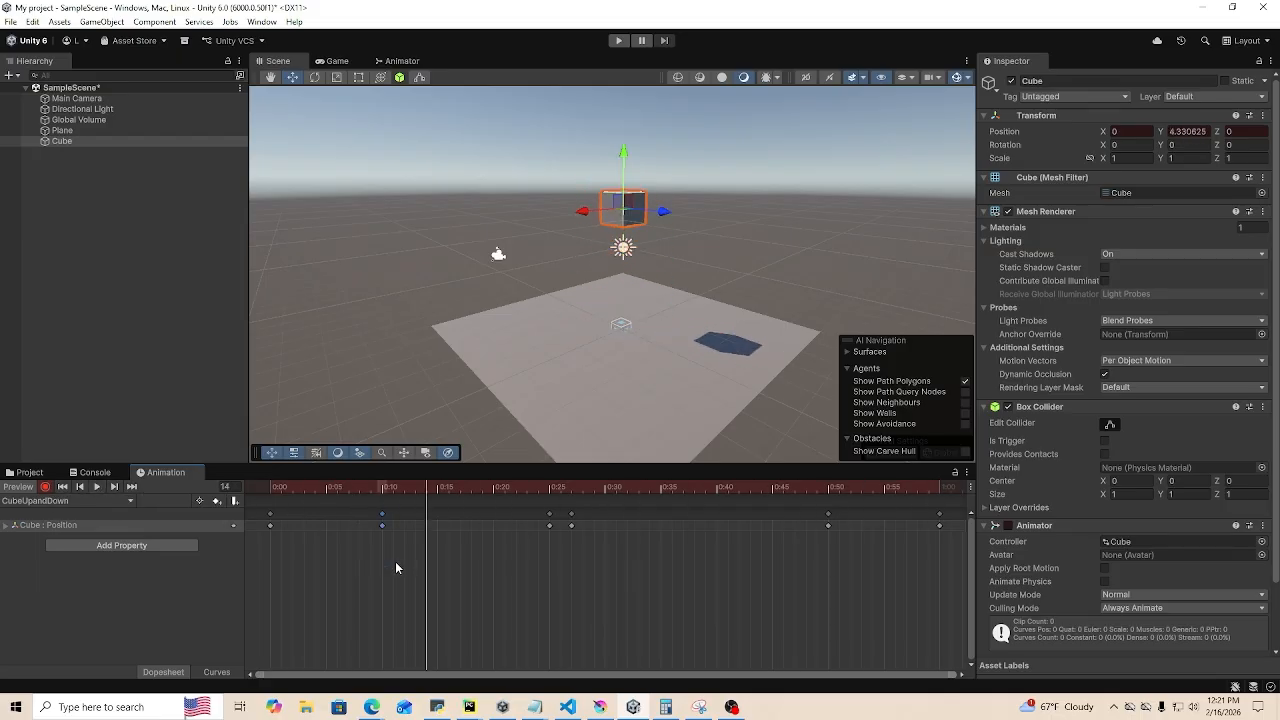
key(Delete)
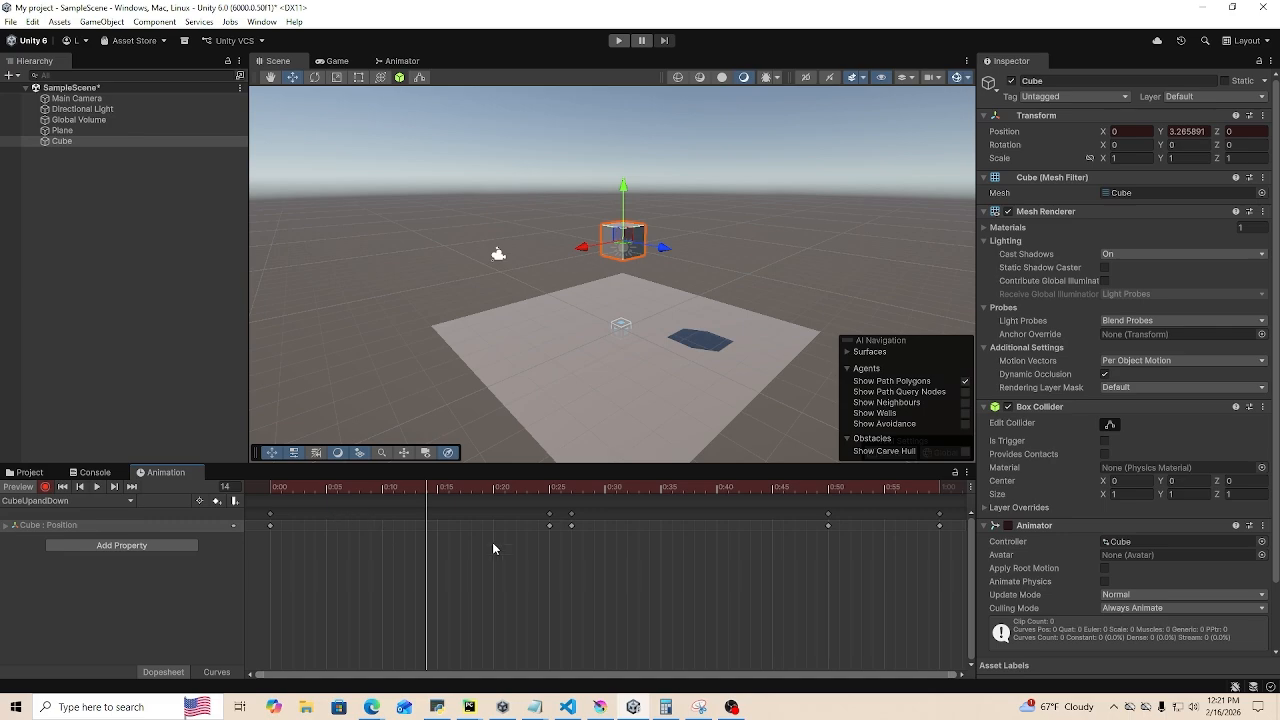
- Select all keyframes from frame 25 onward and compress them to span frames 14 to 34
drag(526, 511, 566, 560)
click(566, 562)
drag(279, 509, 266, 538)
drag(460, 495, 843, 570)
drag(470, 567, 945, 515)
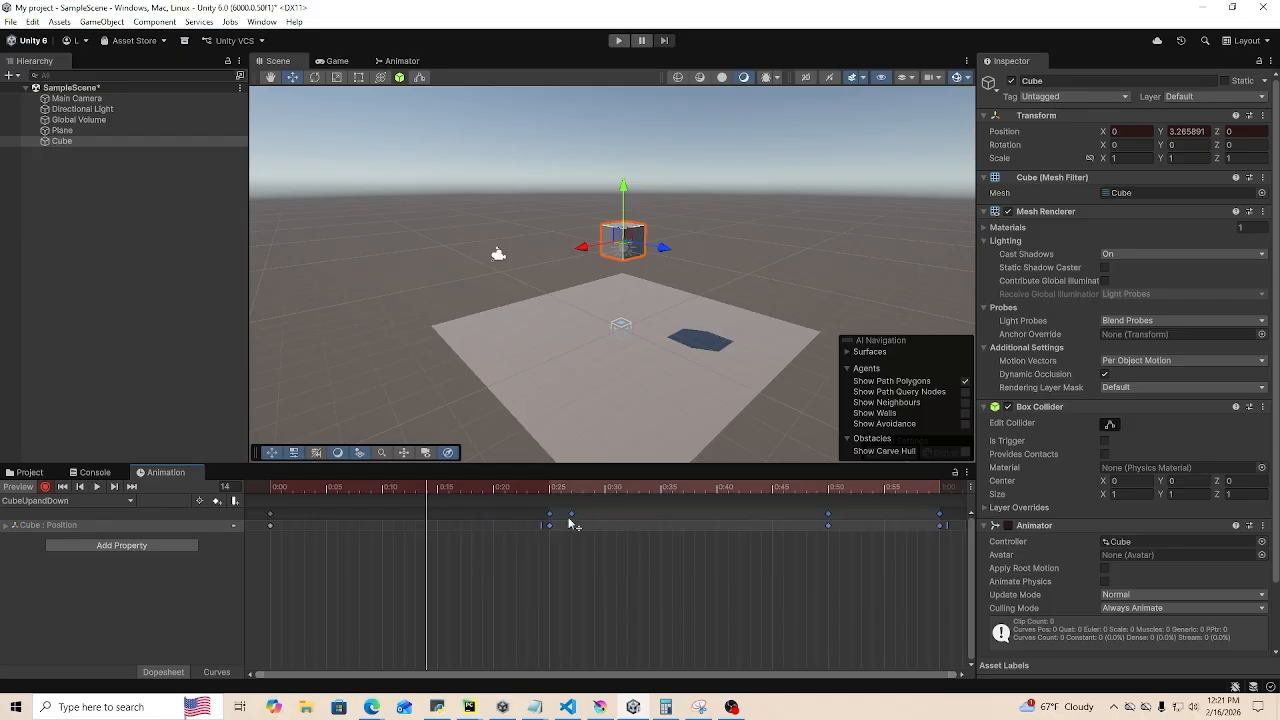
drag(942, 524, 651, 533)
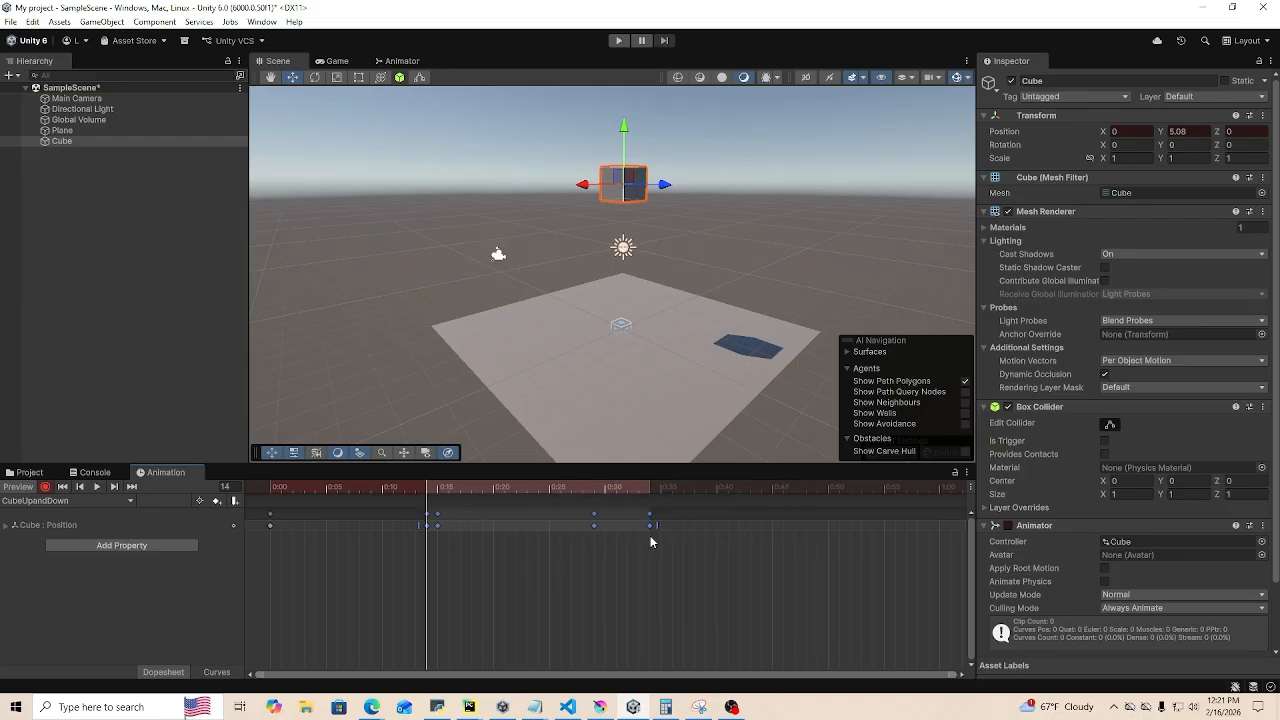
- Play the shortened clip, stop recording and return the playhead to frame 0
click(424, 500)
click(282, 489)
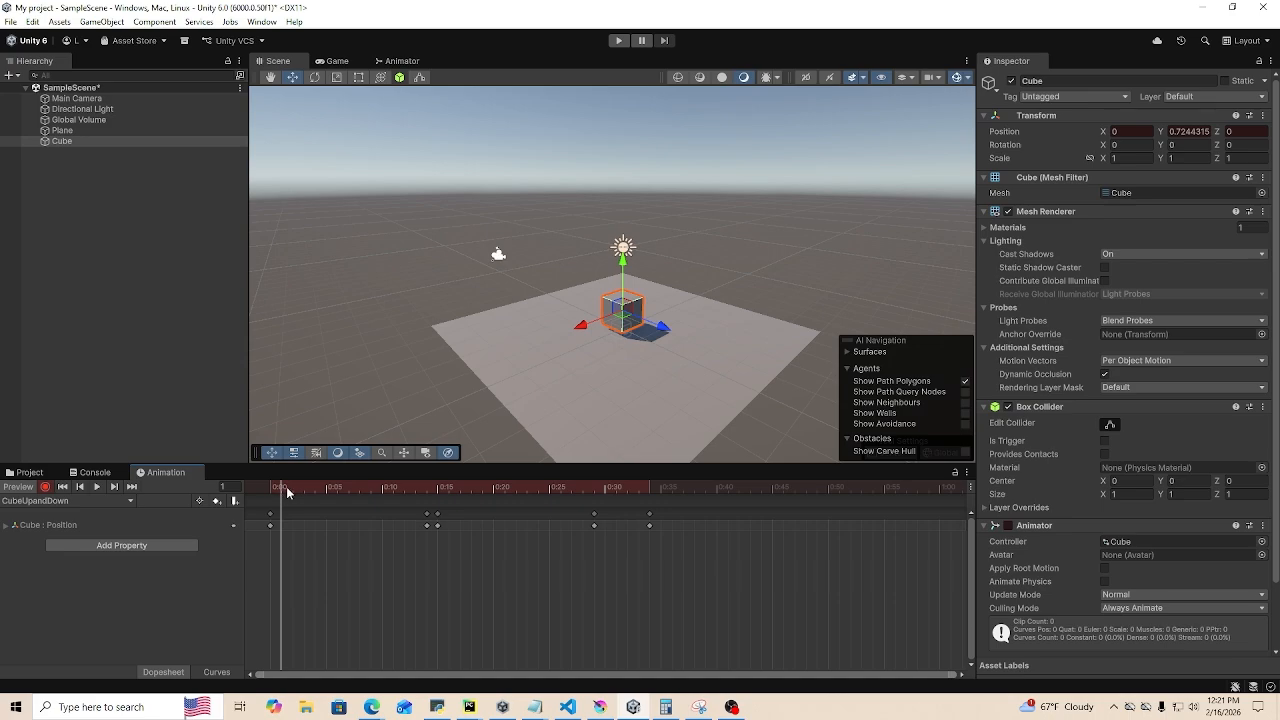
key(space)
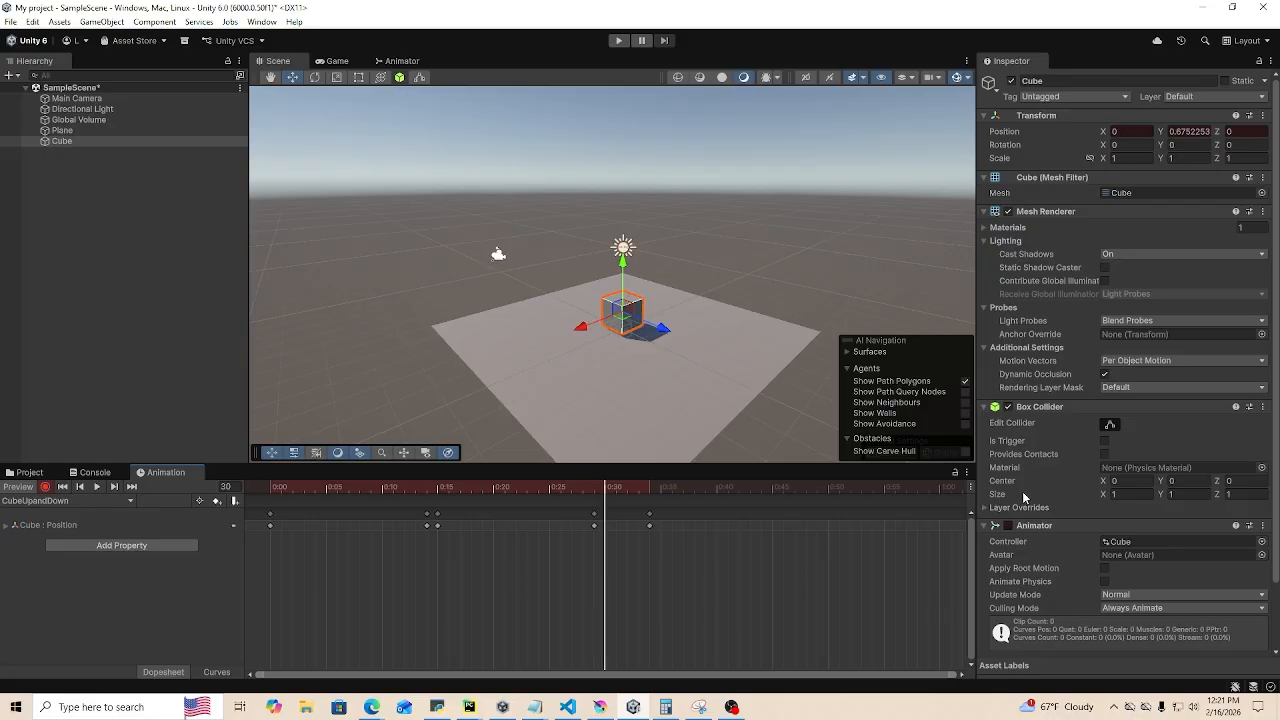
click(45, 487)
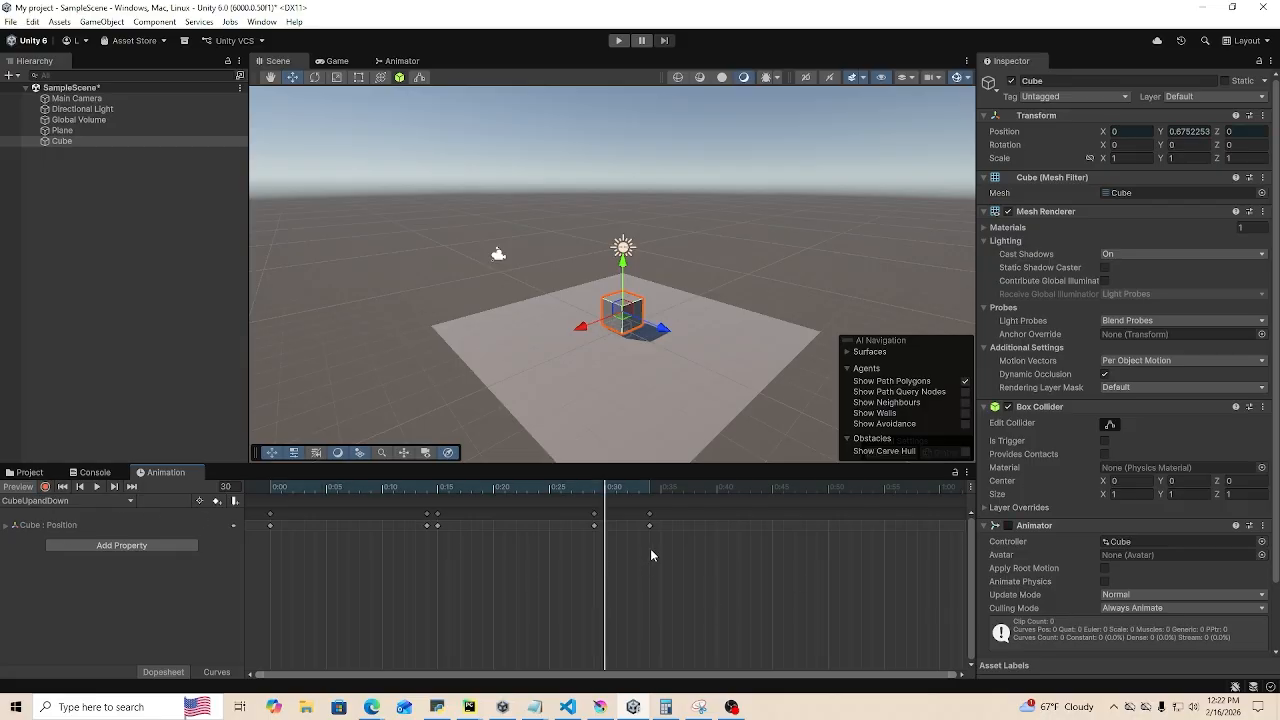
drag(603, 497, 166, 499)
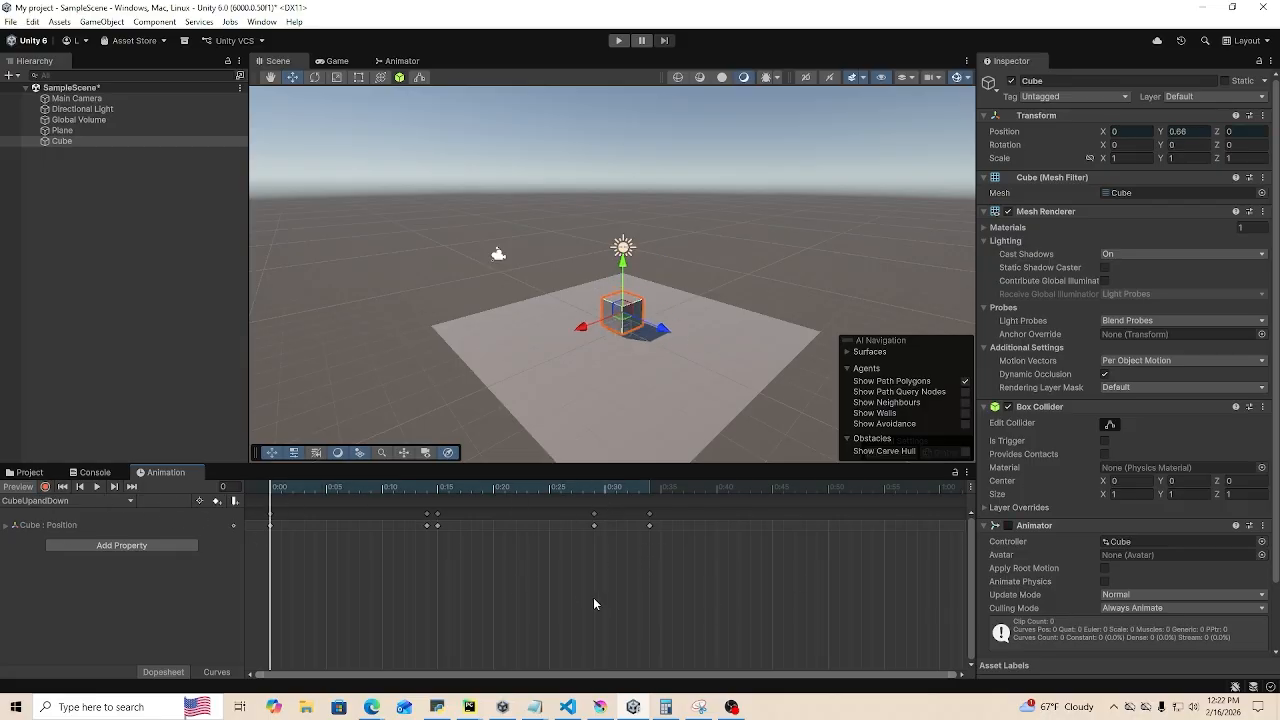
- Scrub through the clip back to frame 0 to review the cube's motion from a different viewing angle
scroll(607, 338, up, 3)
right_drag(733, 345, 771, 329)
scroll(771, 329, down, 5)
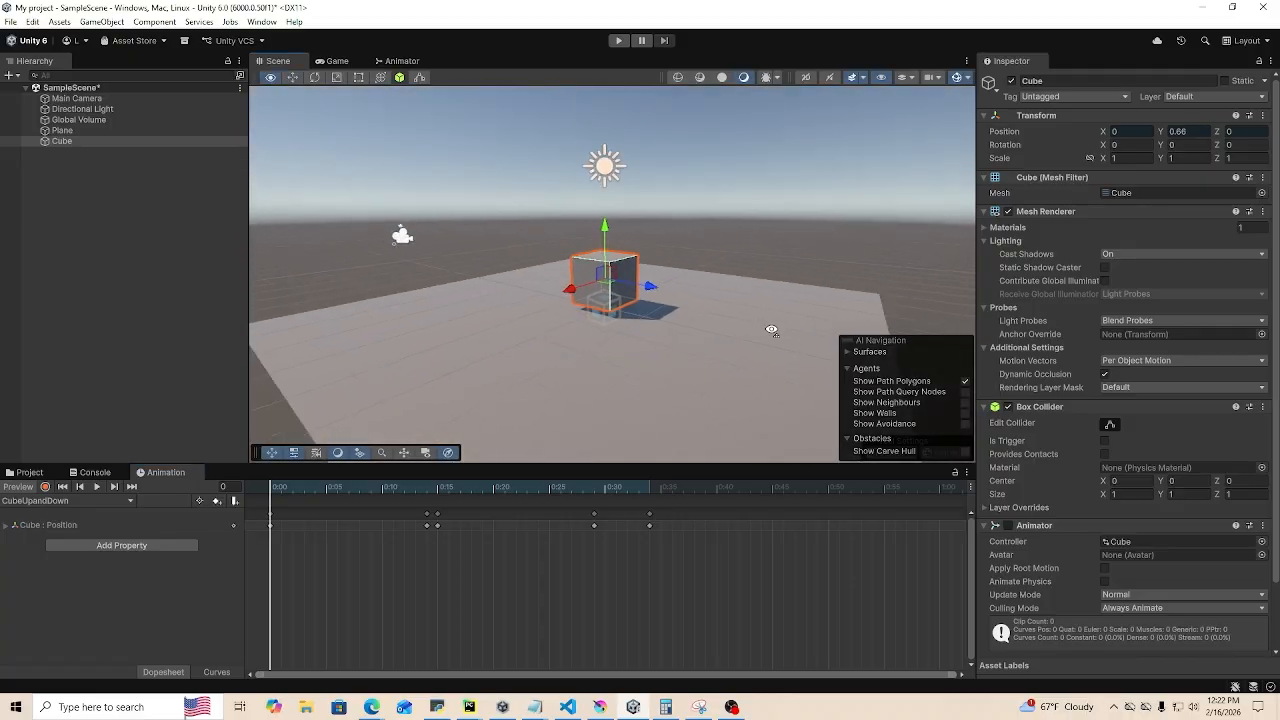
click(445, 491)
drag(445, 493, 199, 512)
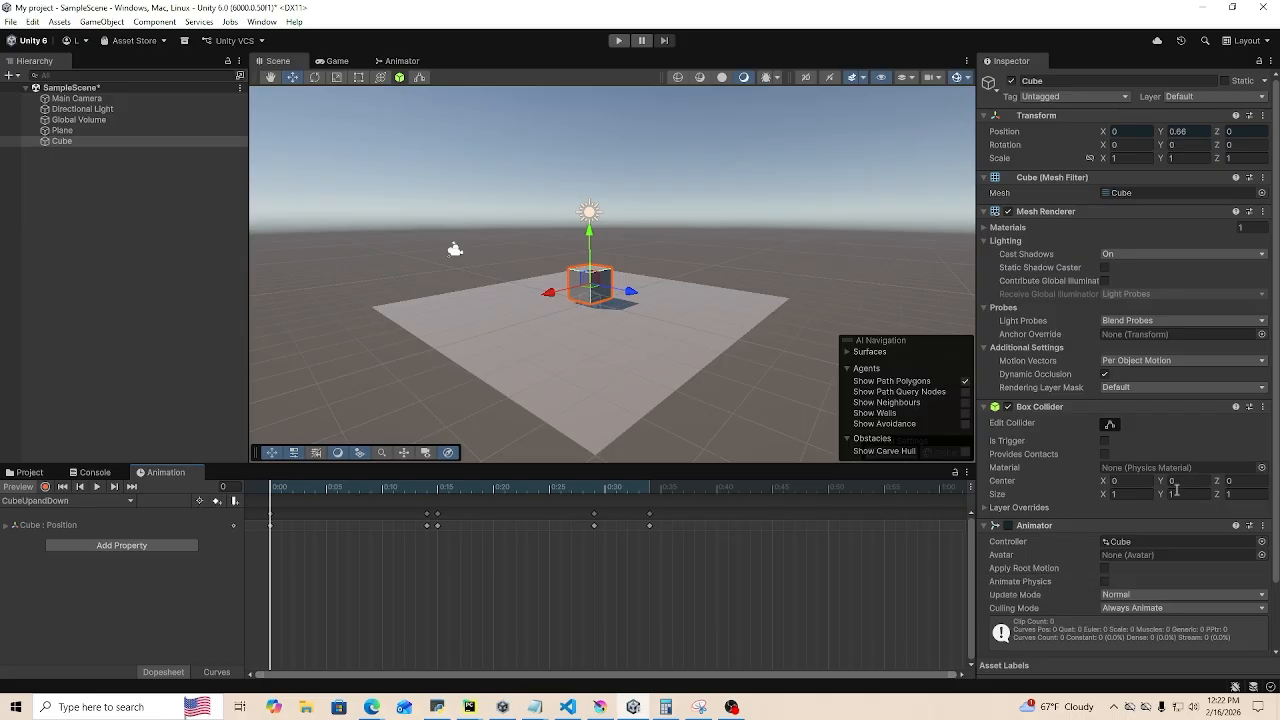
scroll(1141, 510, down, 2)
scroll(1141, 510, up, 2)
- Resume recording, change the cube's Mesh Filter mesh to Sphere at frame 14, and play the clip to check the change
click(45, 486)
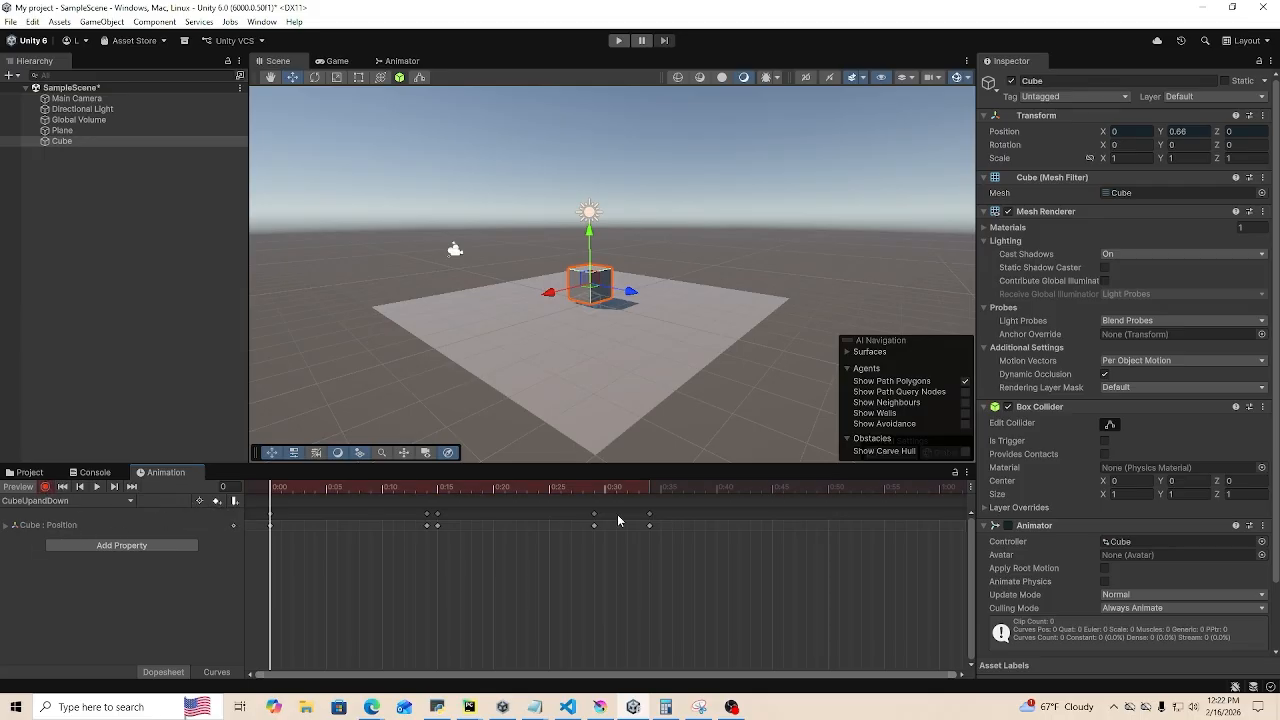
drag(448, 496, 431, 495)
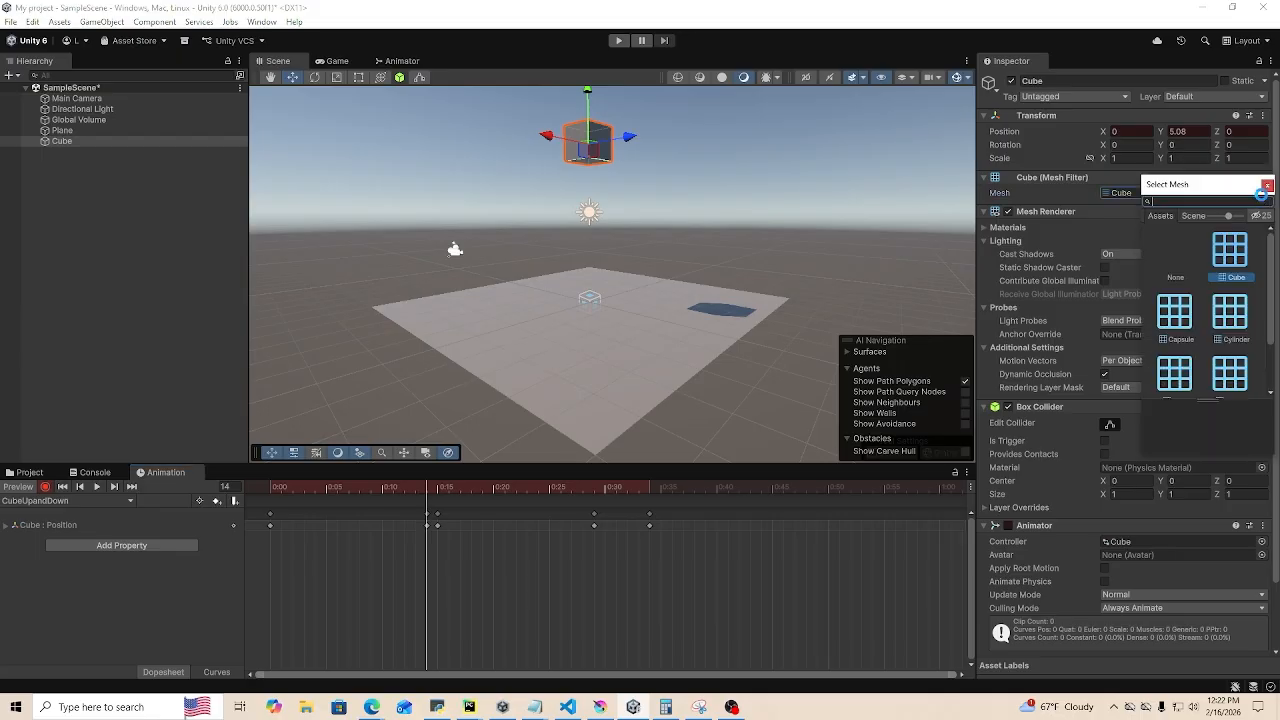
click(1262, 193)
click(1232, 374)
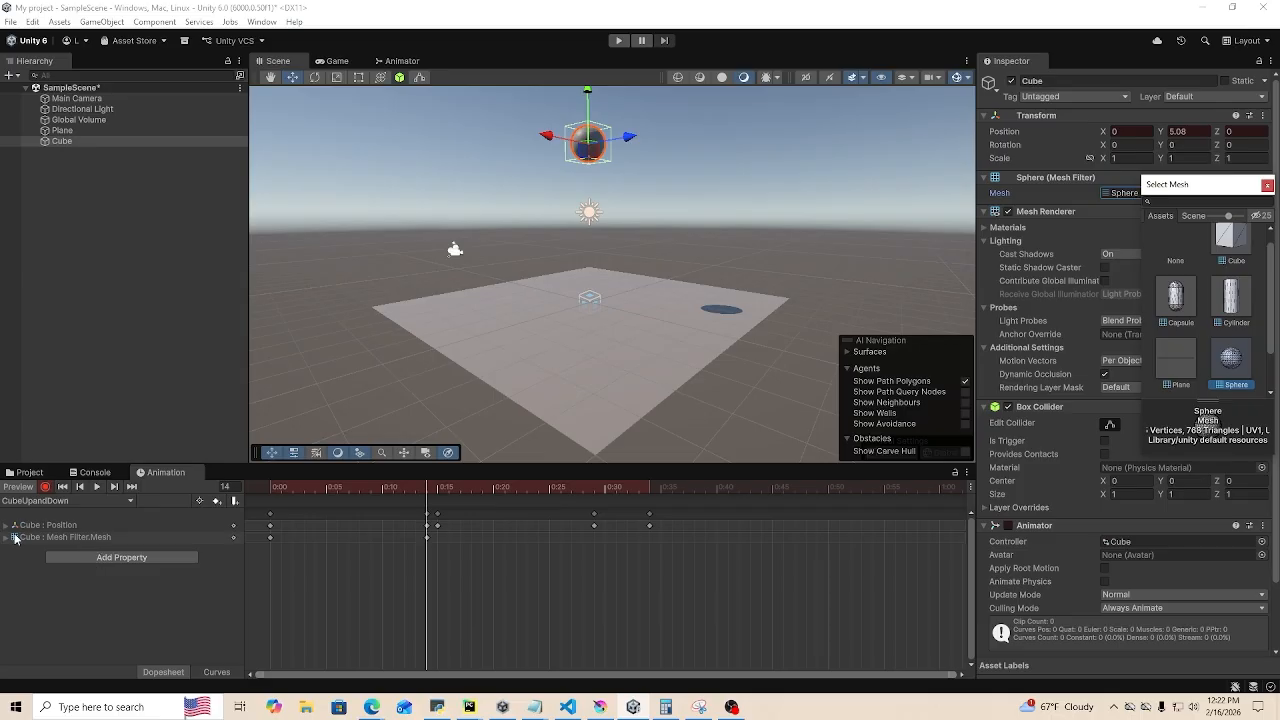
drag(450, 499, 293, 520)
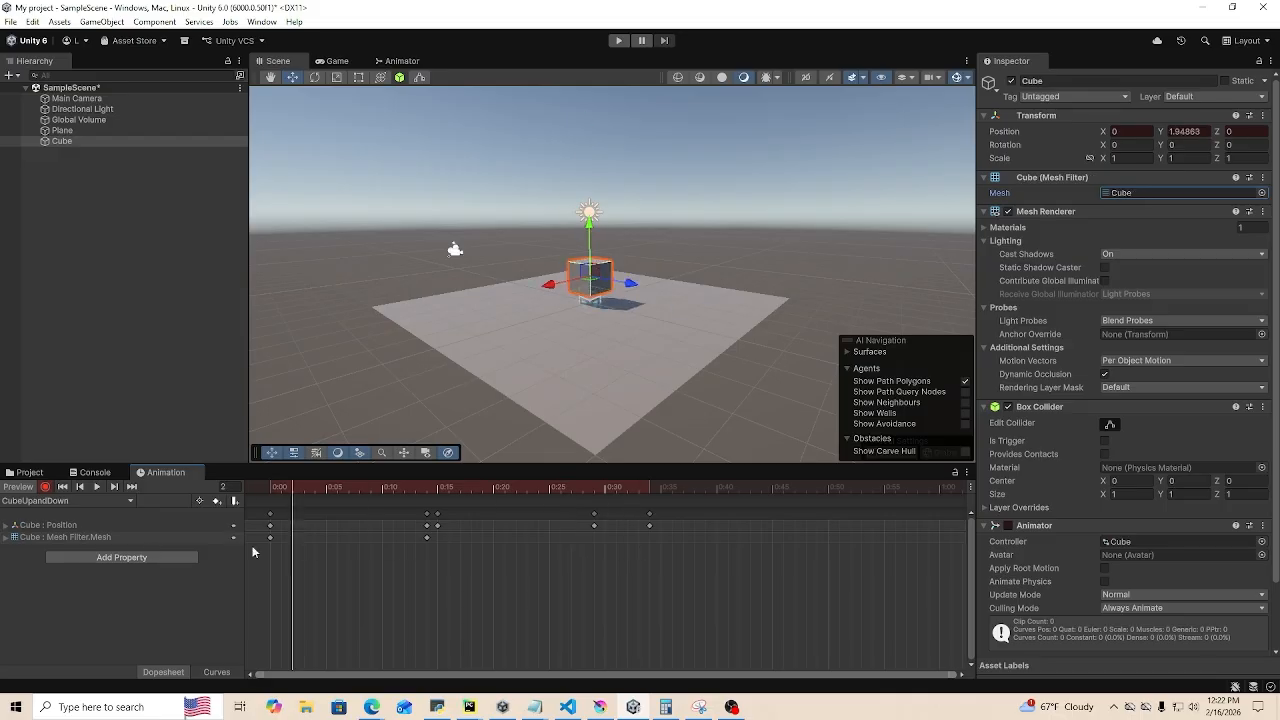
click(97, 486)
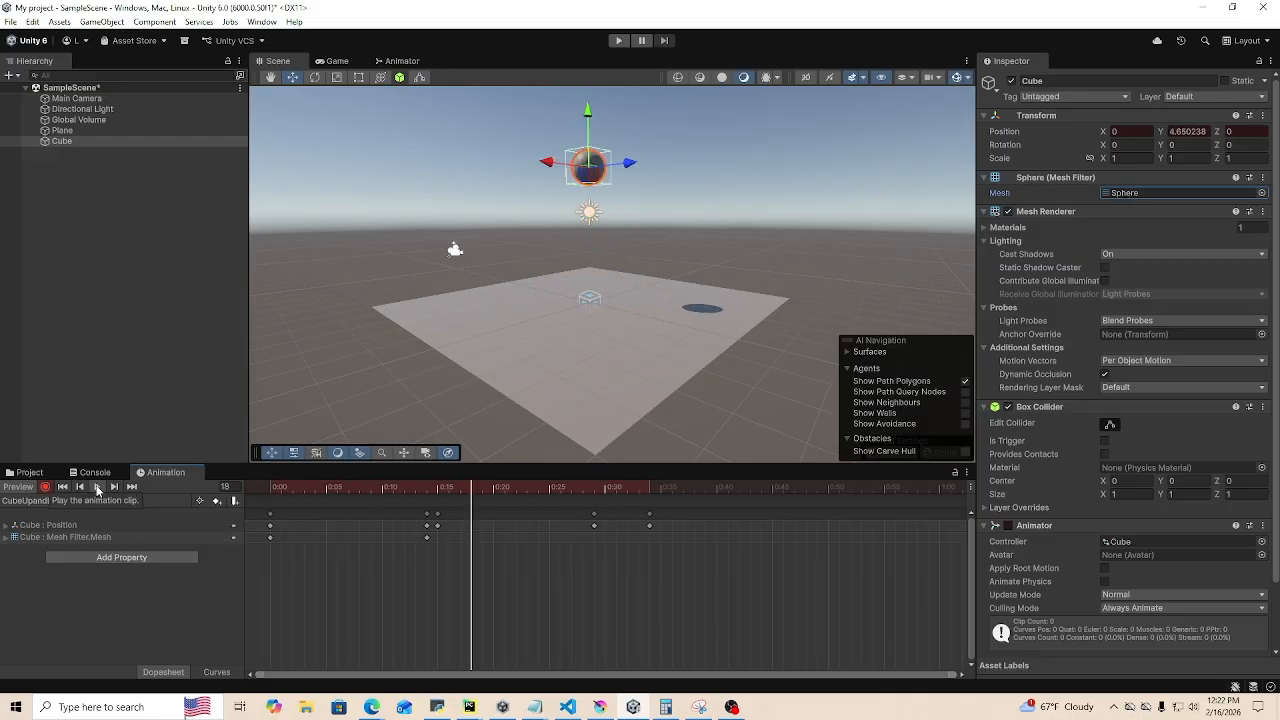
- Move the Sphere mesh keyframe from frame 14 to frame 0 and scrub the clip back to the start
click(427, 538)
drag(413, 540, 271, 542)
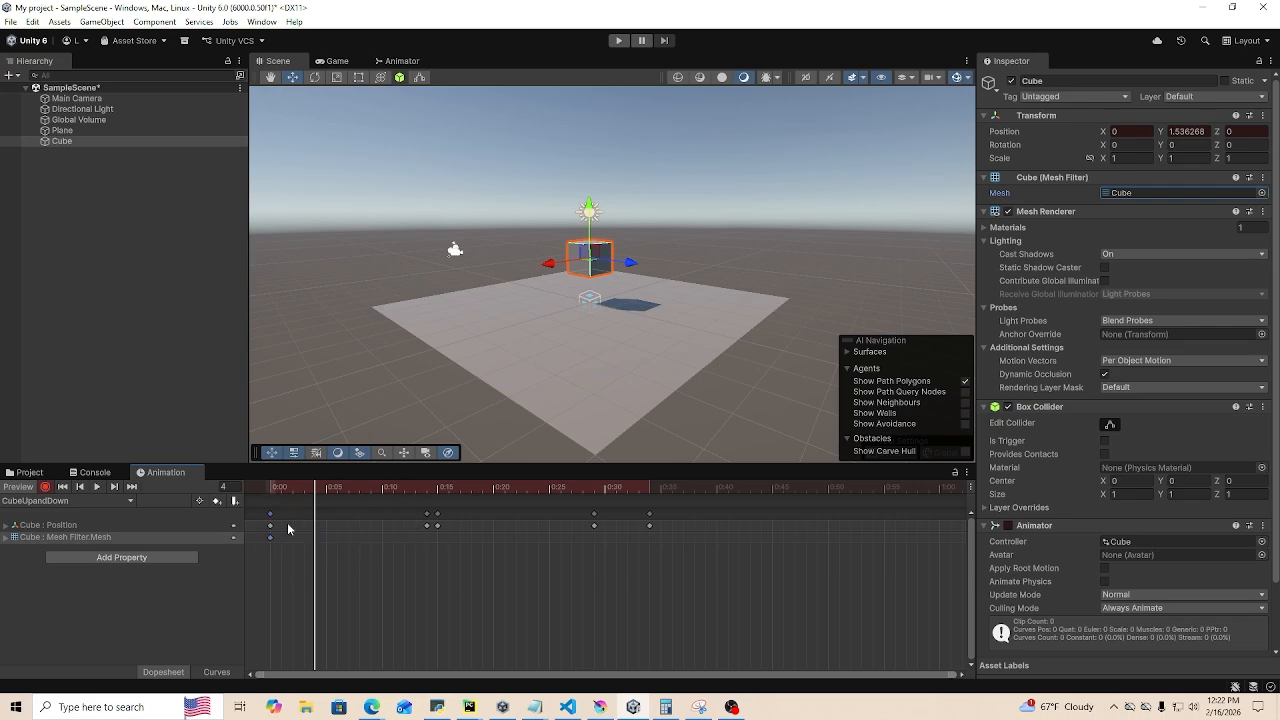
drag(314, 490, 416, 495)
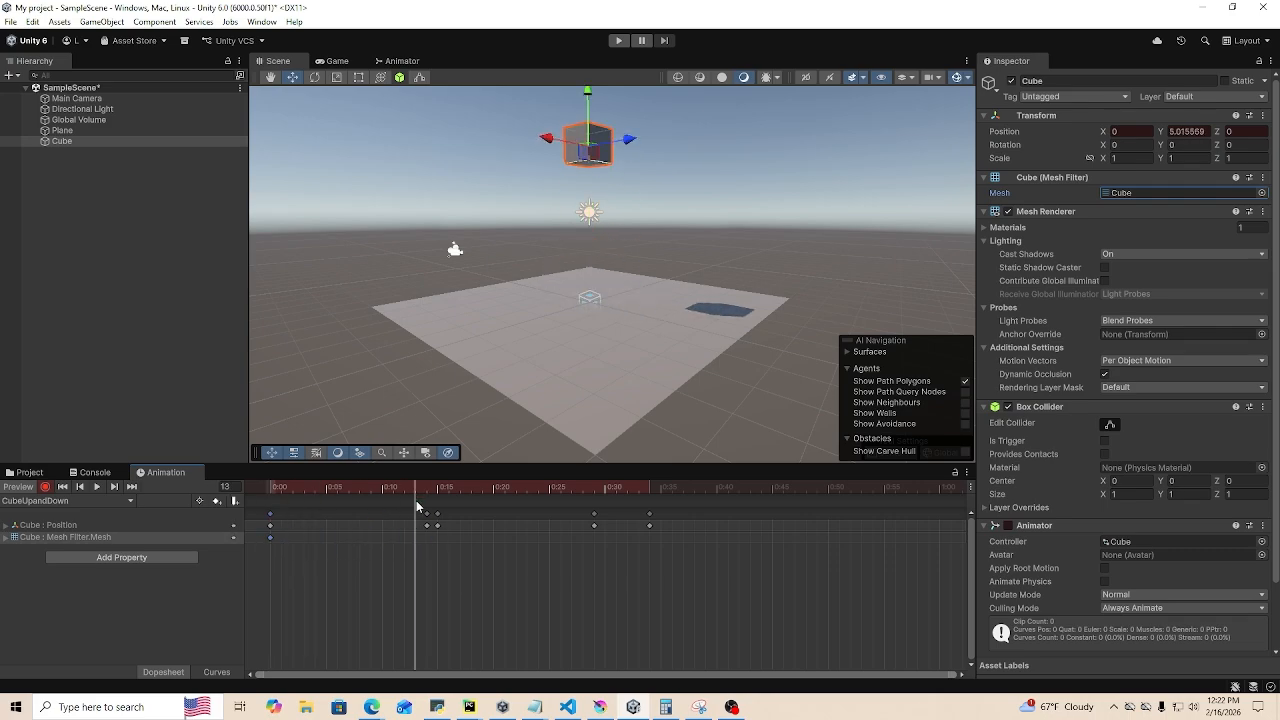
mouse_move(274, 538)
mouse_down()
mouse_move(428, 537)
mouse_move(262, 540)
mouse_up()
mouse_move(292, 490)
mouse_down()
mouse_move(593, 491)
mouse_move(270, 490)
mouse_up()
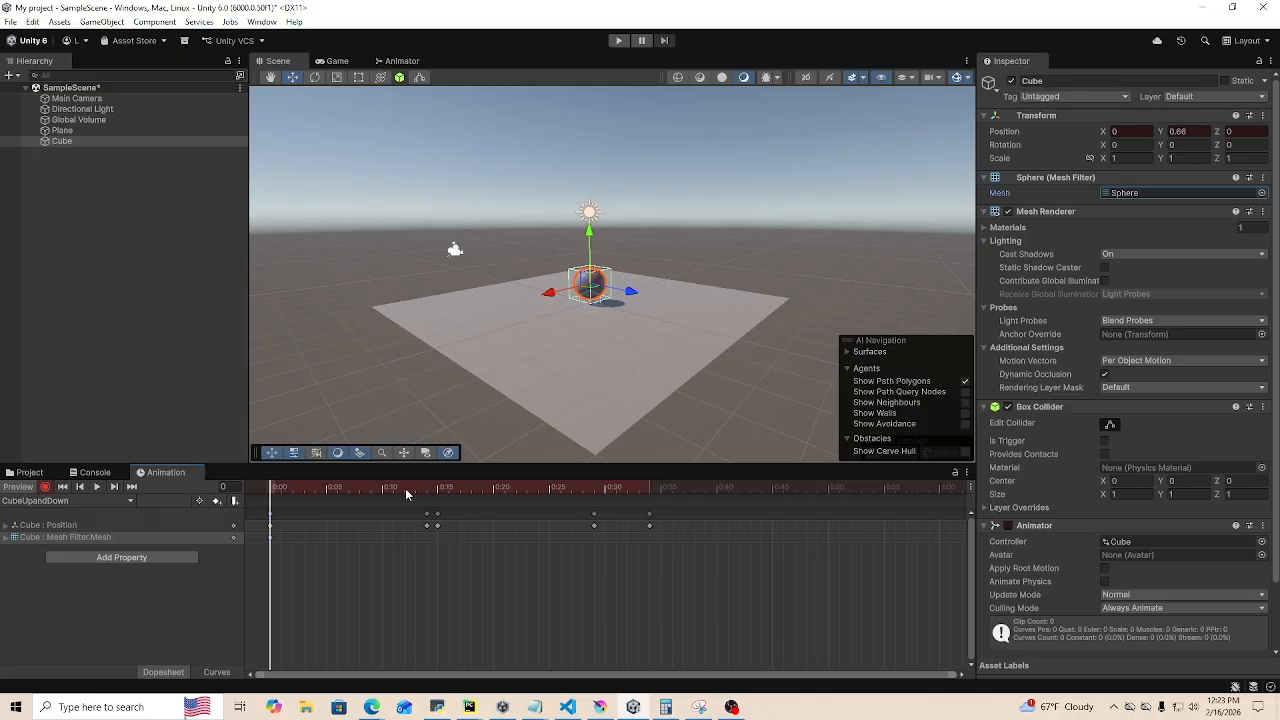
- Expand the cube's Position property into its X, Y and Z tracks
click(5, 527)
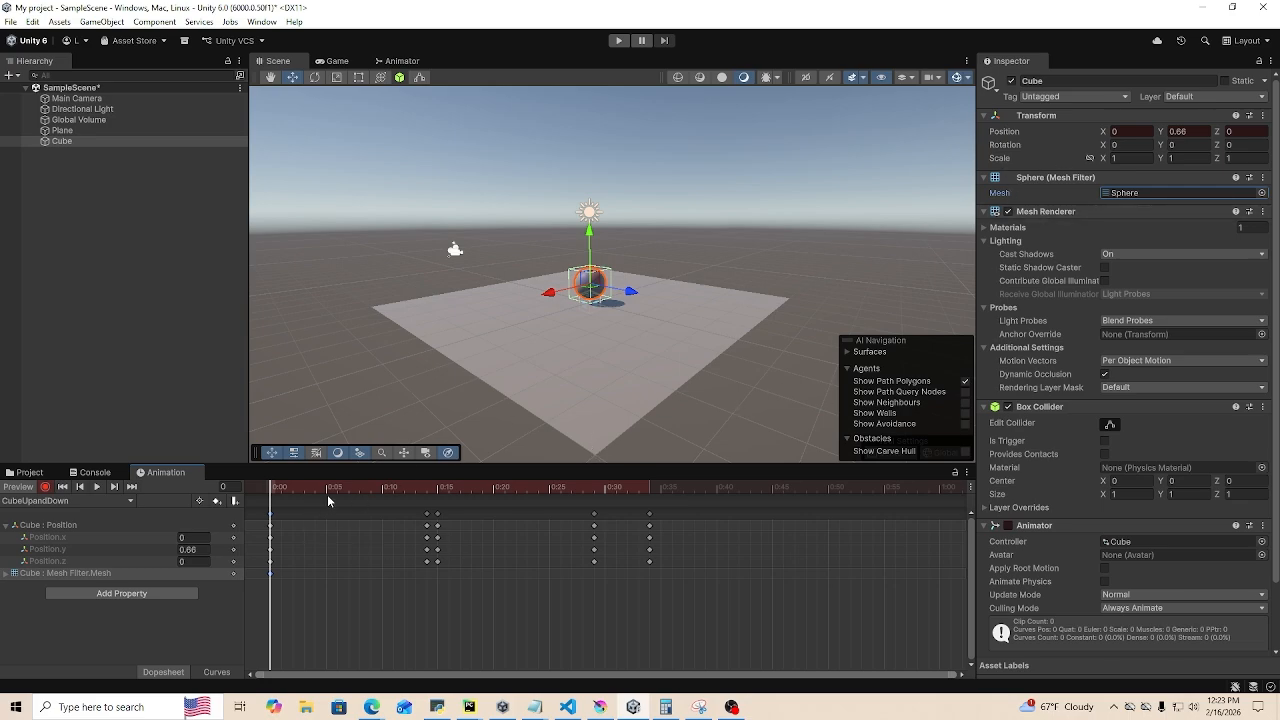
- At frame 6, record a scale keyframe that narrows the sphere along X to about 0.75
mouse_move(327, 494)
mouse_down()
mouse_move(434, 494)
mouse_move(339, 498)
mouse_up()
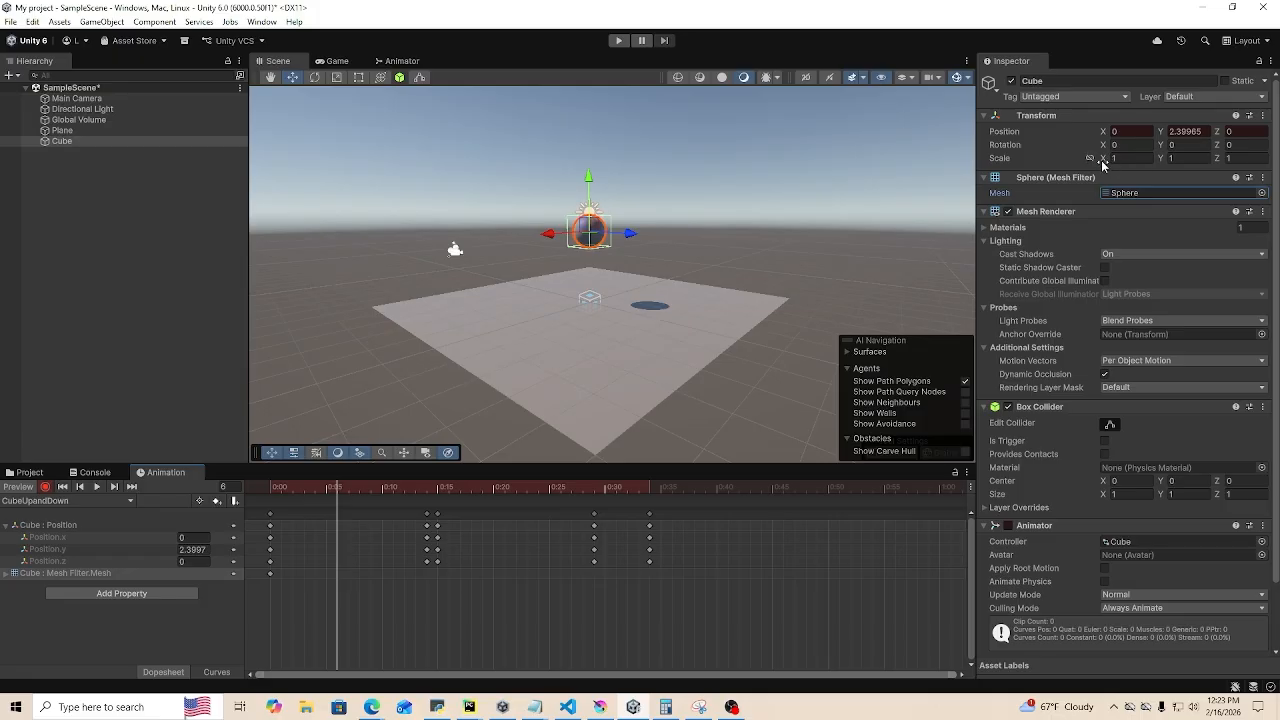
drag(1103, 165, 1108, 165)
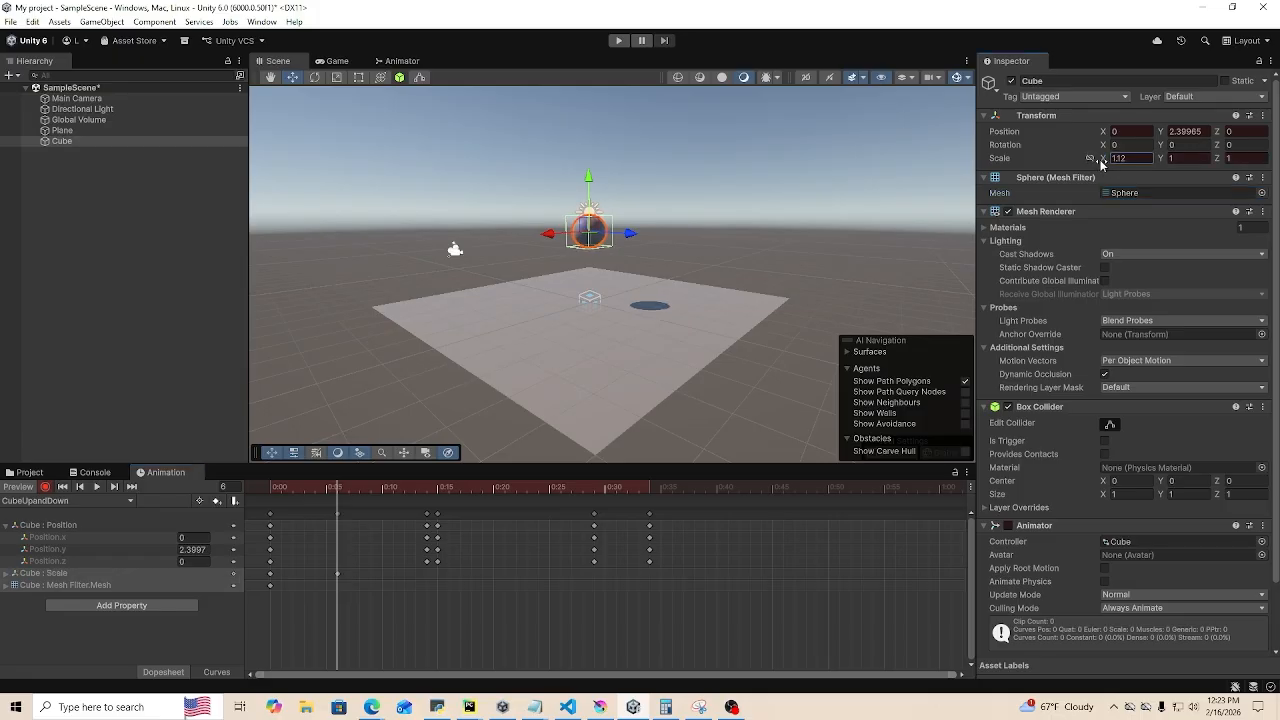
drag(1097, 158, 1090, 158)
right_drag(793, 198, 617, 208)
key(w)
key(d)
key(r)
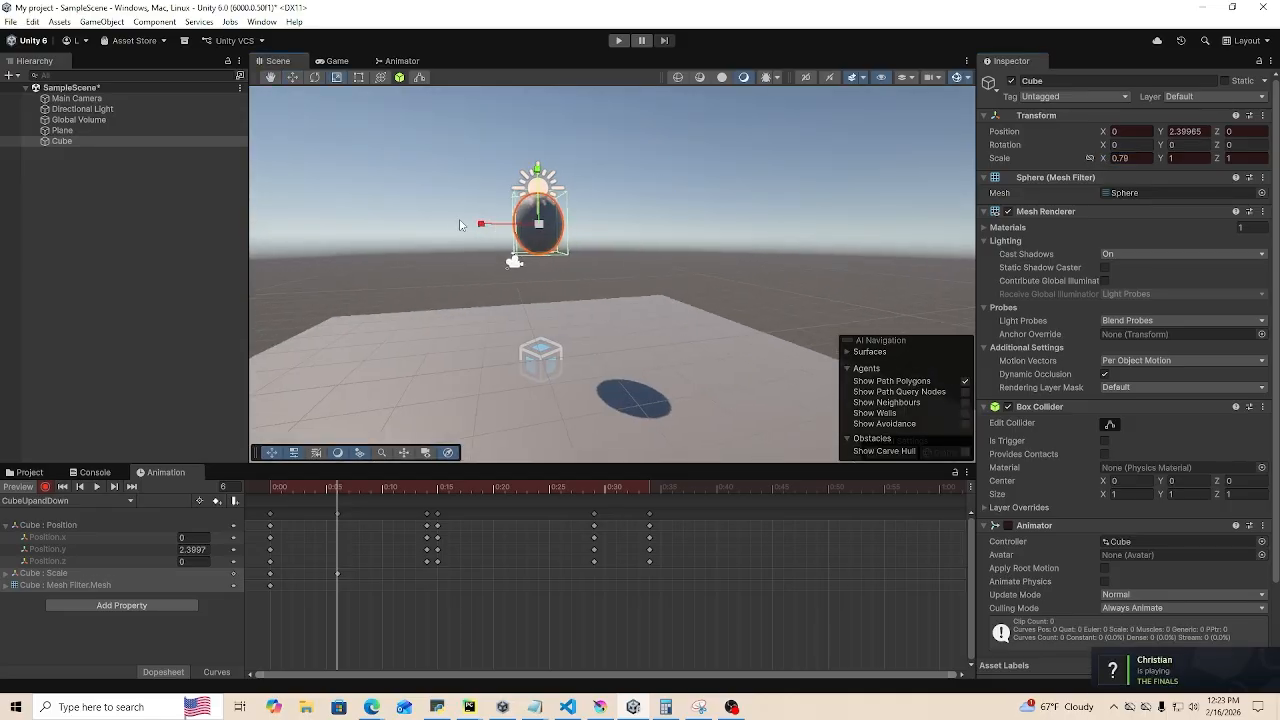
drag(481, 225, 484, 225)
- Scale the sphere at frame 6 to about 0.76 along Z and stretch it to about 1.14 along Y
key(a)
right_drag(605, 233, 852, 246)
drag(704, 223, 691, 223)
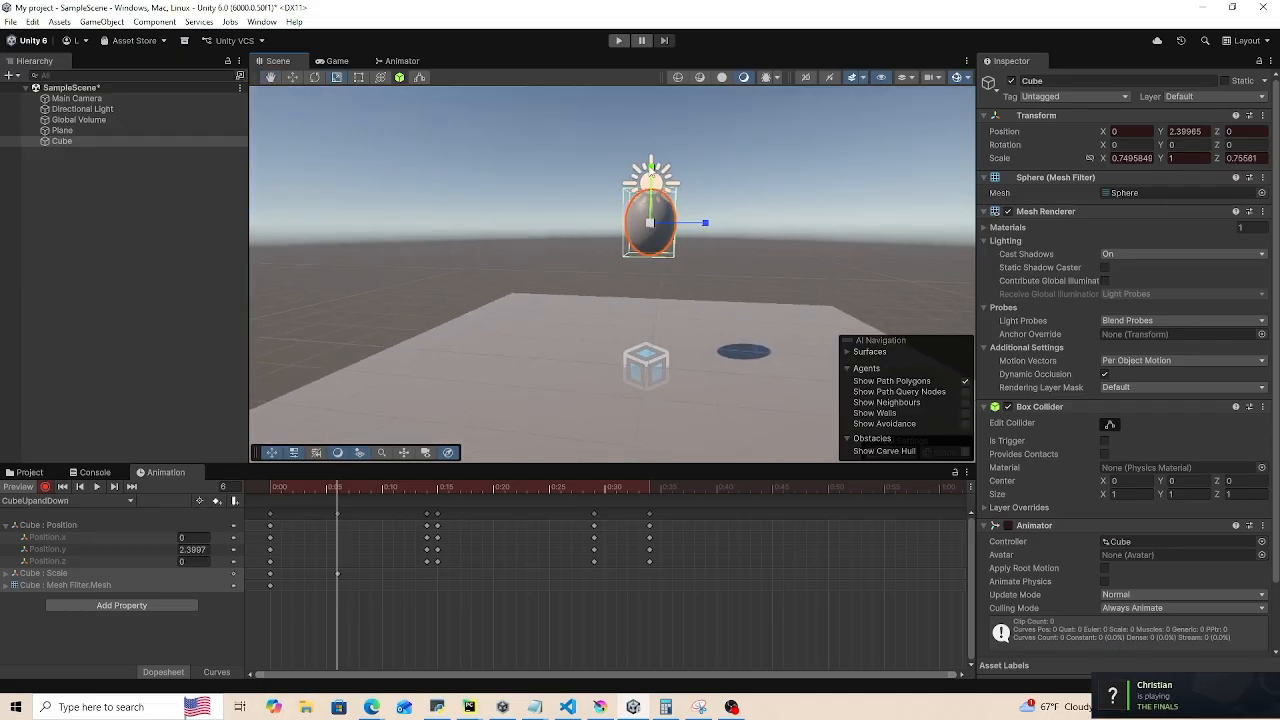
key(d)
right_drag(775, 205, 648, 204)
key(a)
key(s)
drag(558, 197, 558, 191)
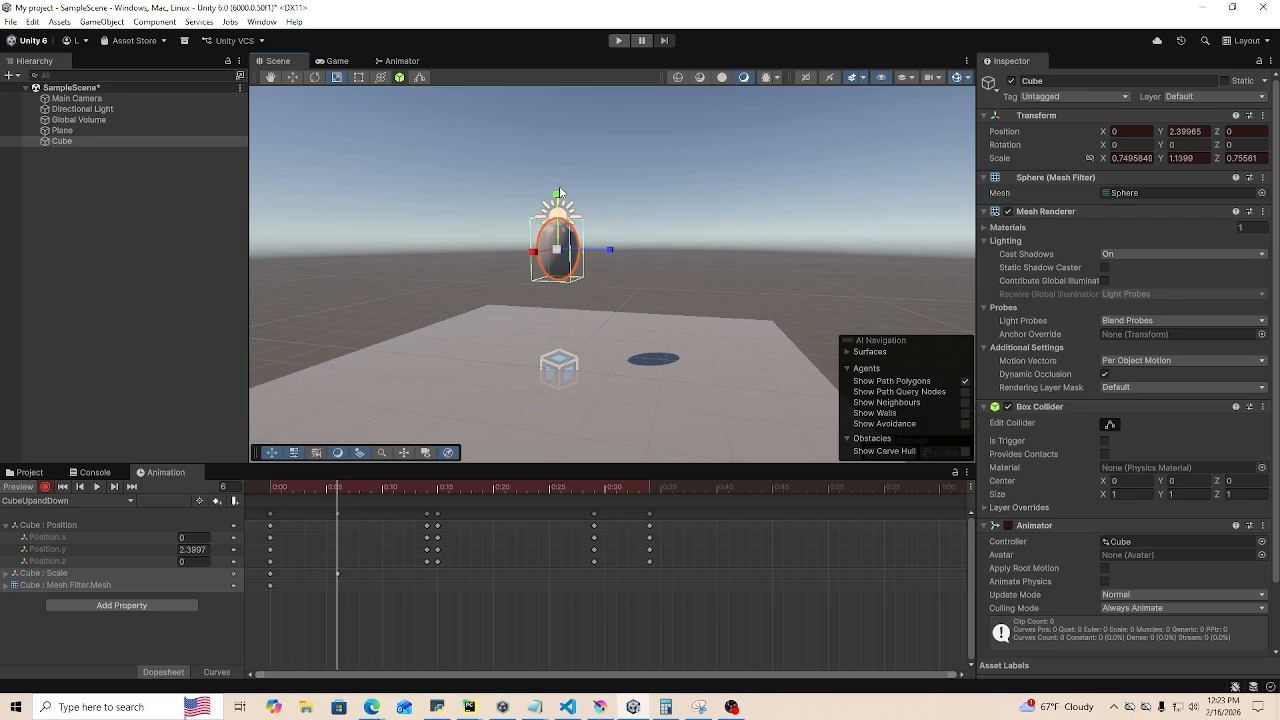
click(490, 235)
- At frame 13, reset the sphere's X, Y and Z scale to 1
drag(337, 487, 418, 481)
right_drag(700, 259, 696, 237)
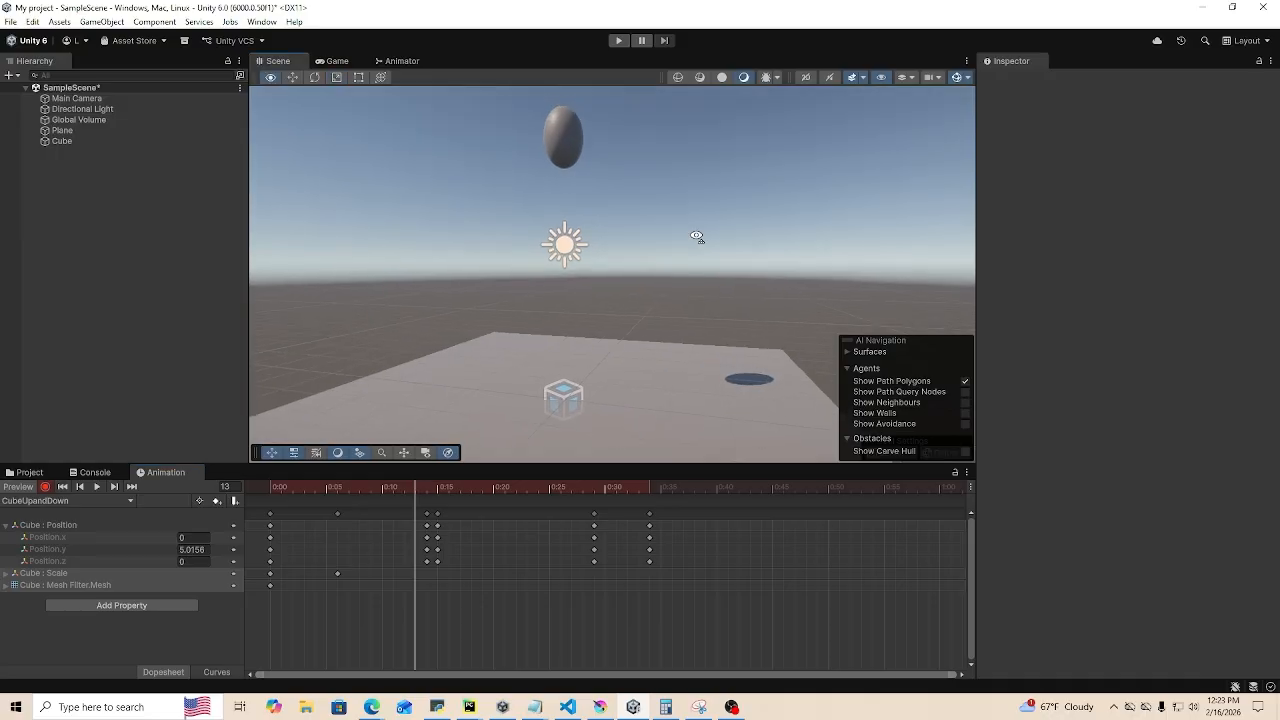
click(562, 154)
right_drag(712, 190, 660, 96)
click(1132, 159)
text(1)
key(Tab)
text(1)
key(Tab)
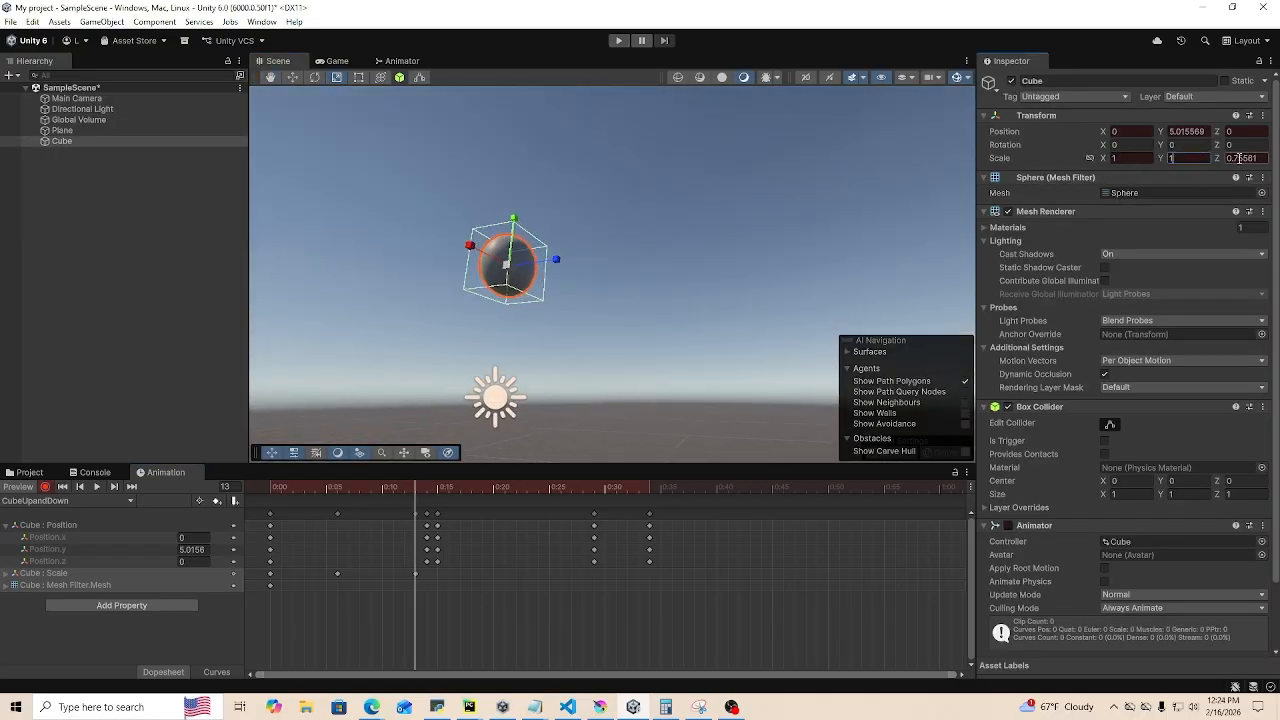
text(1)
- Scrub the clip back towards its start and play it to review the stretch on the way up
drag(404, 490, 290, 491)
right_drag(705, 325, 724, 422)
key(s)
key(w)
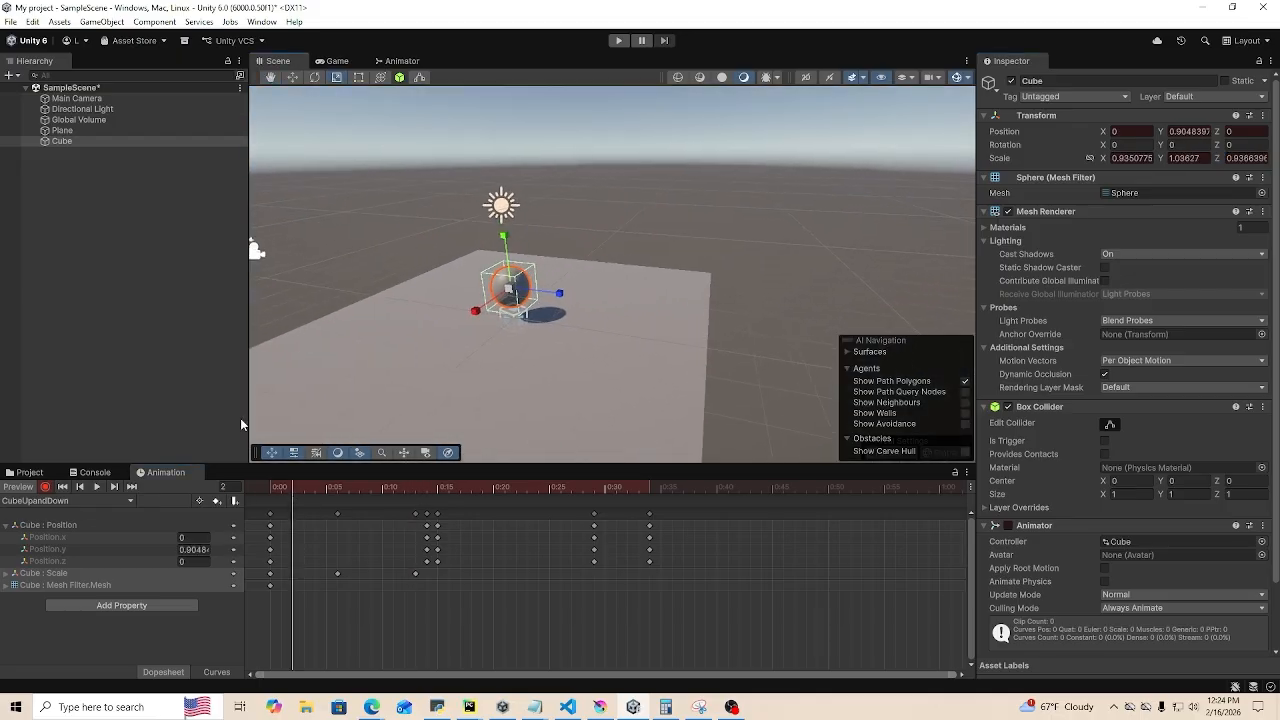
click(97, 488)
right_drag(486, 288, 464, 215)
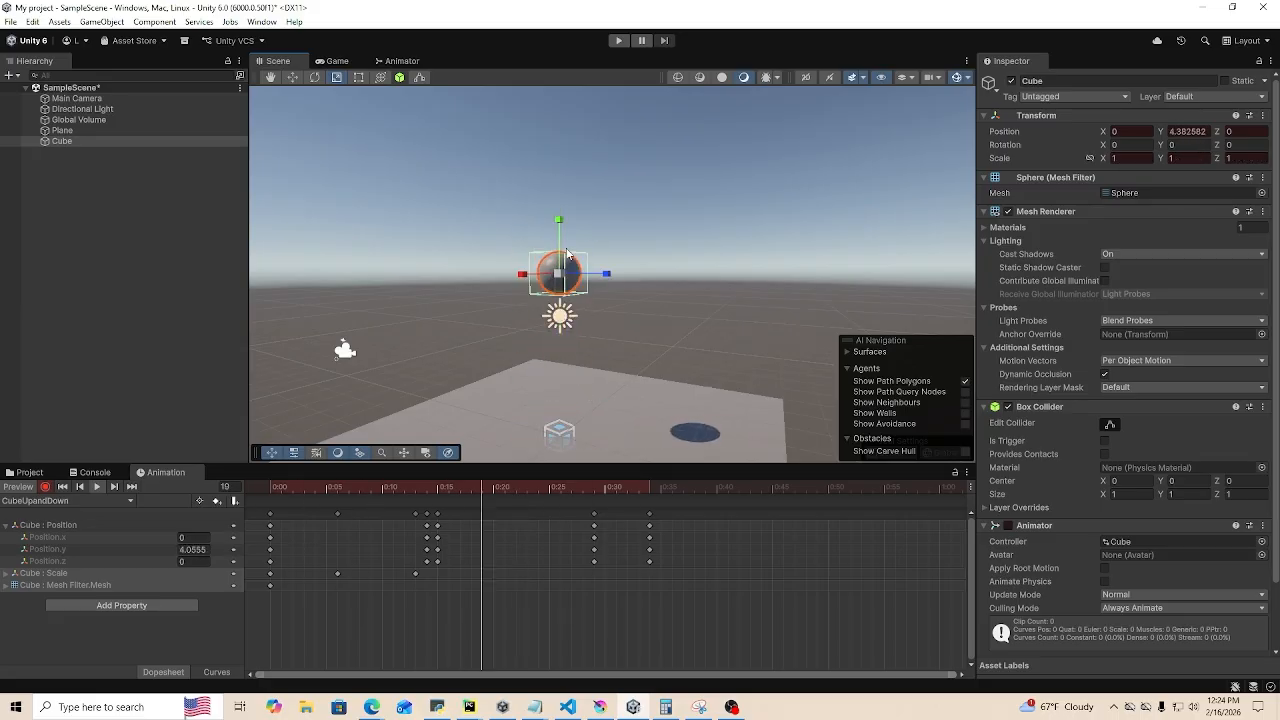
- Copy the stretched Scale keyframe from frame 6 to frame 23
drag(531, 488, 504, 488)
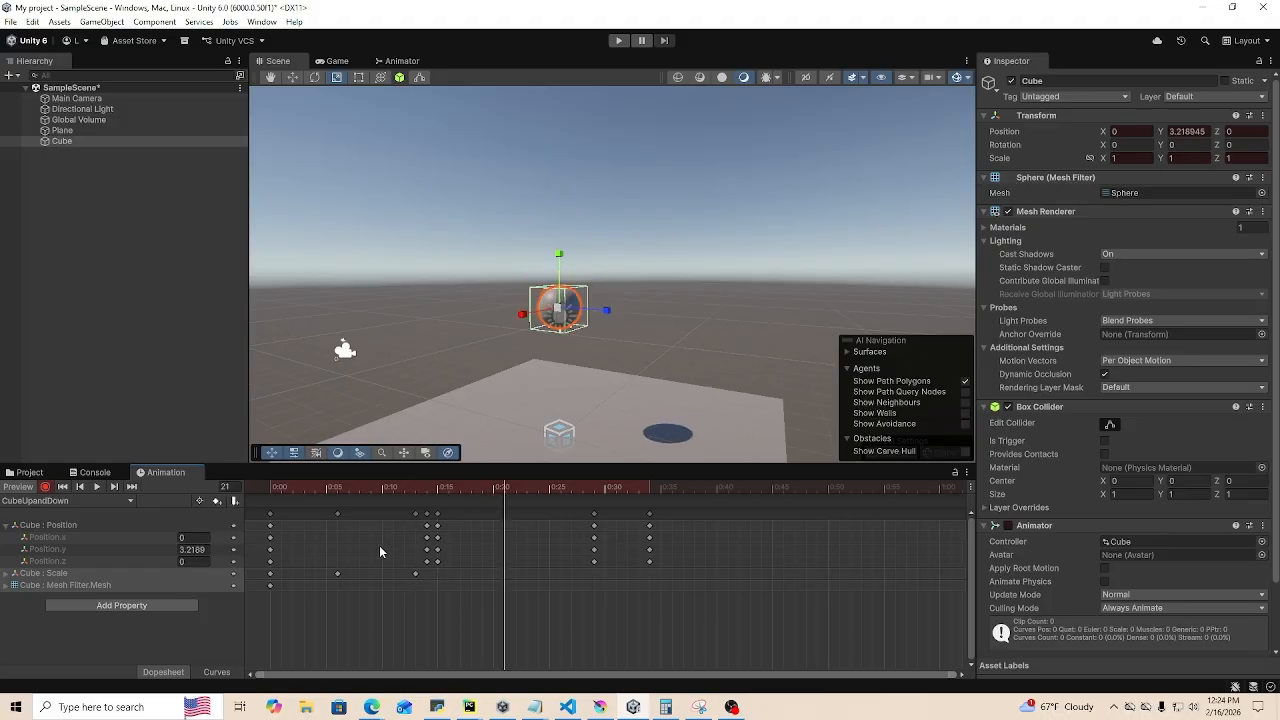
click(337, 490)
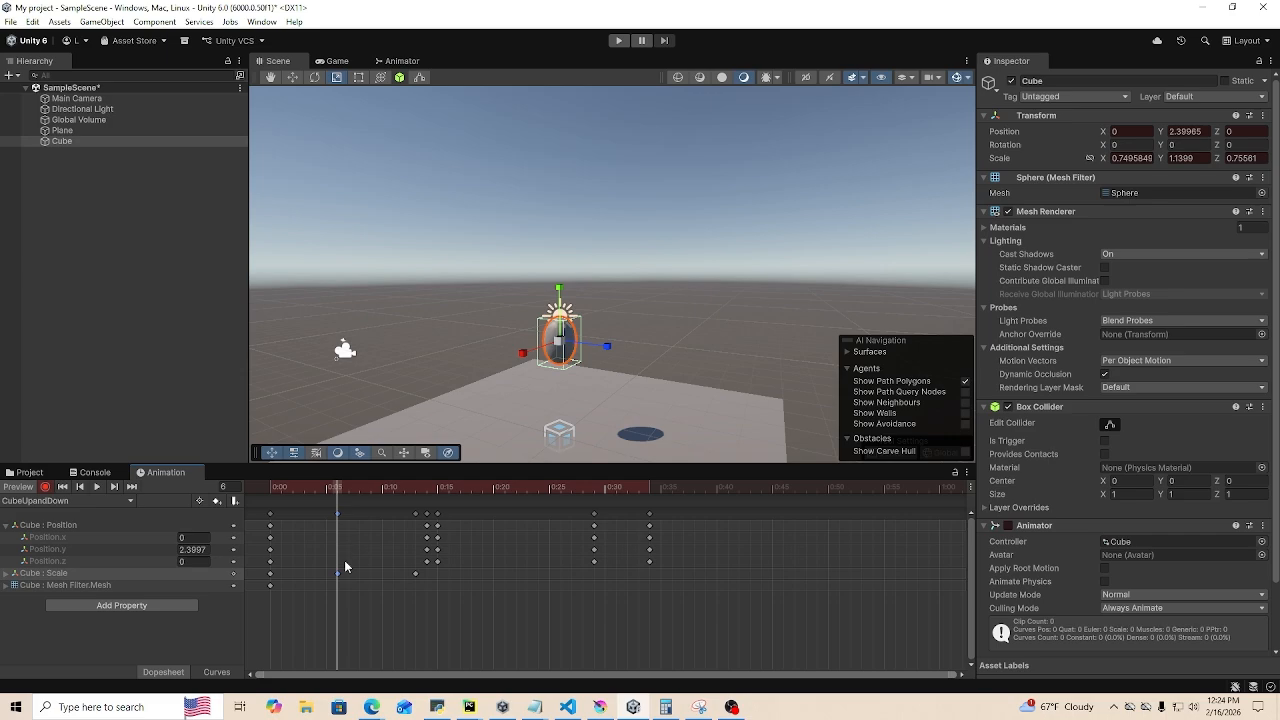
click(527, 491)
key(ctrl+v)
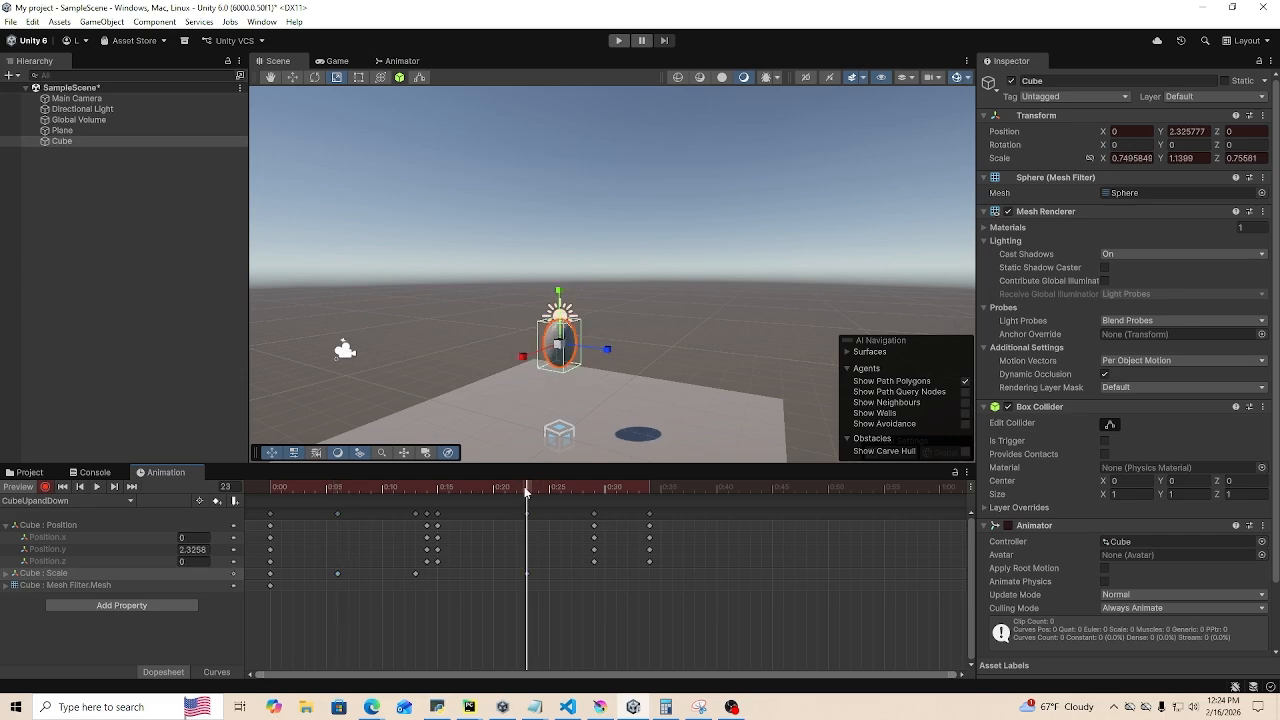
- At frame 29, squash the sphere to about 0.76 along Y and set its X scale to 1
drag(527, 491, 594, 496)
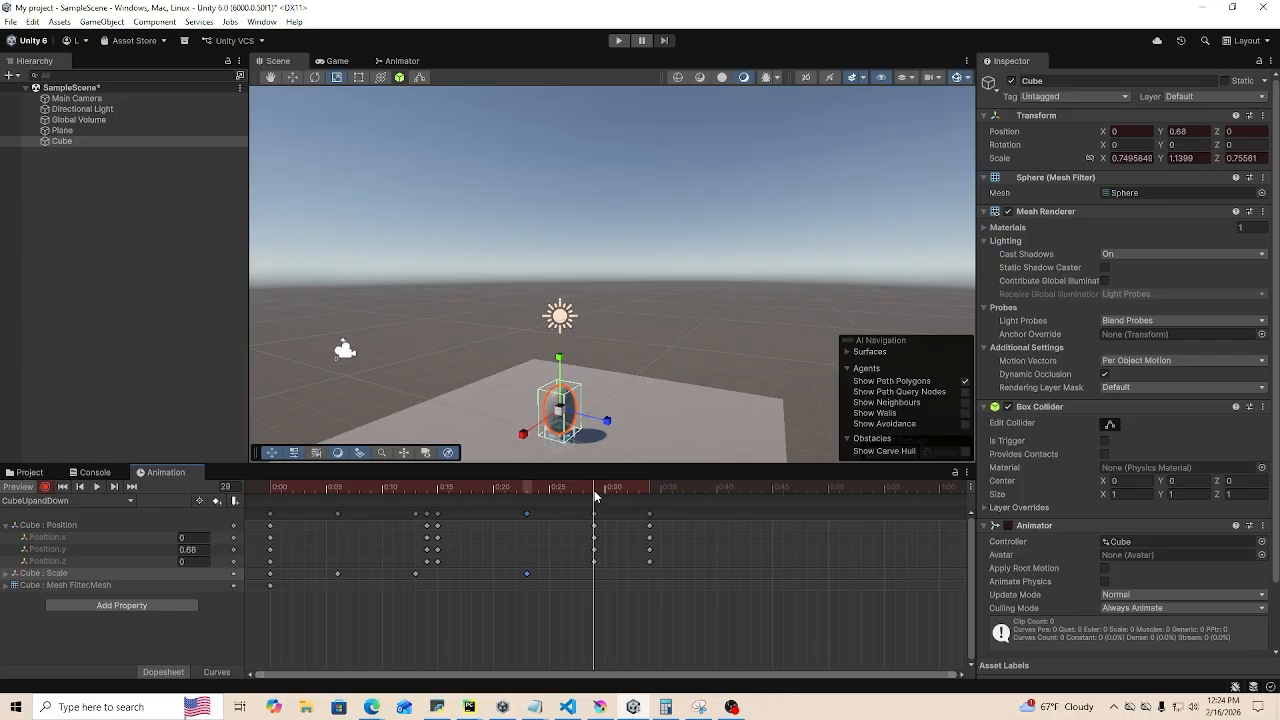
drag(561, 368, 553, 430)
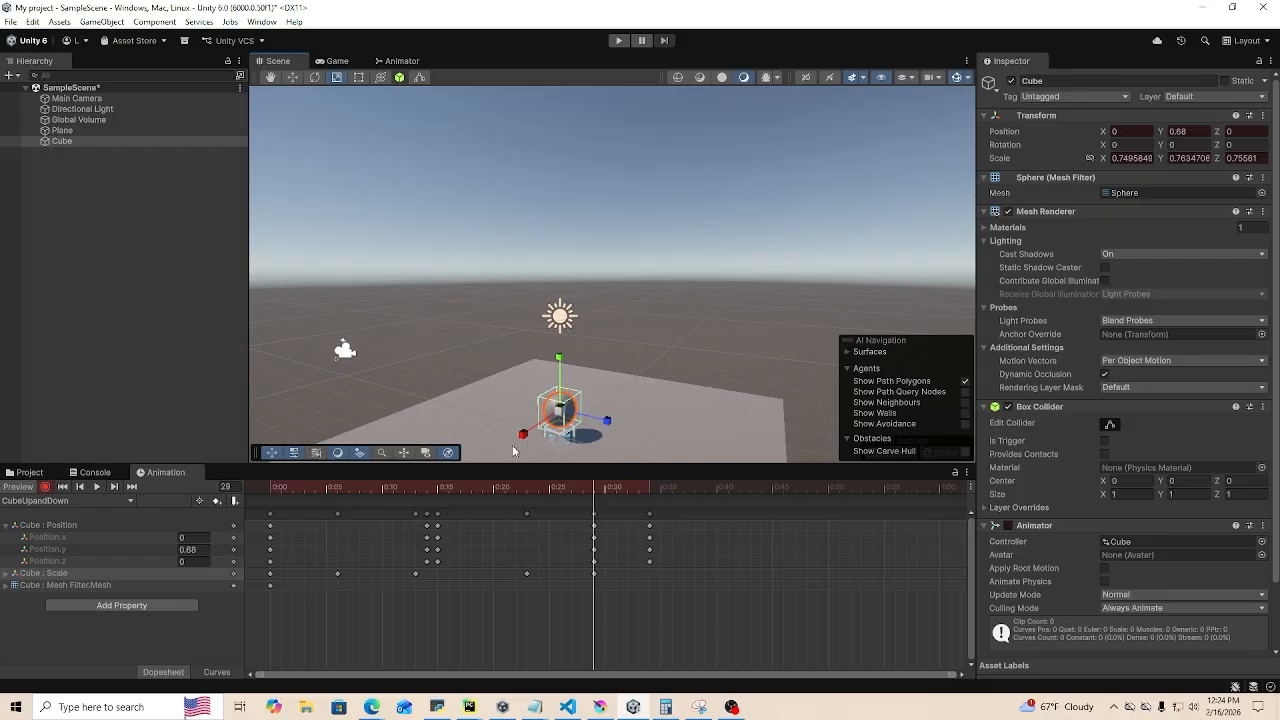
click(1130, 158)
text(1)
click(1200, 158)
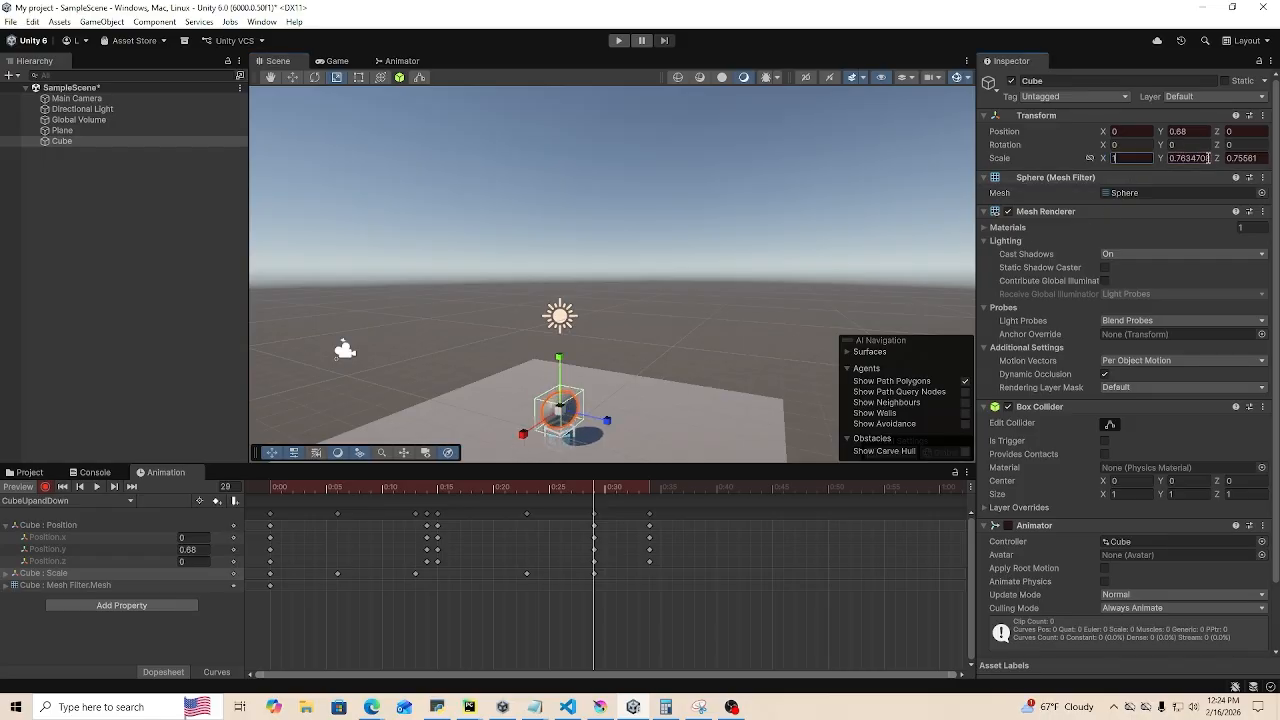
text(1)
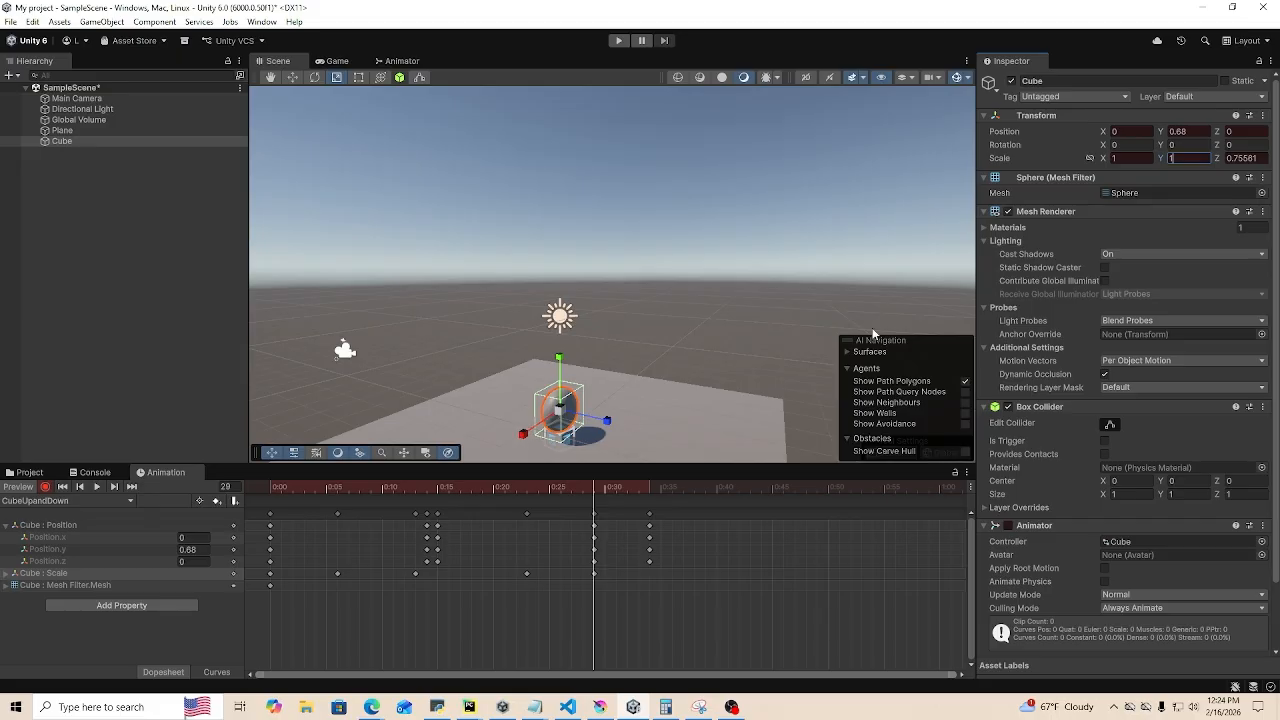
click(1259, 157)
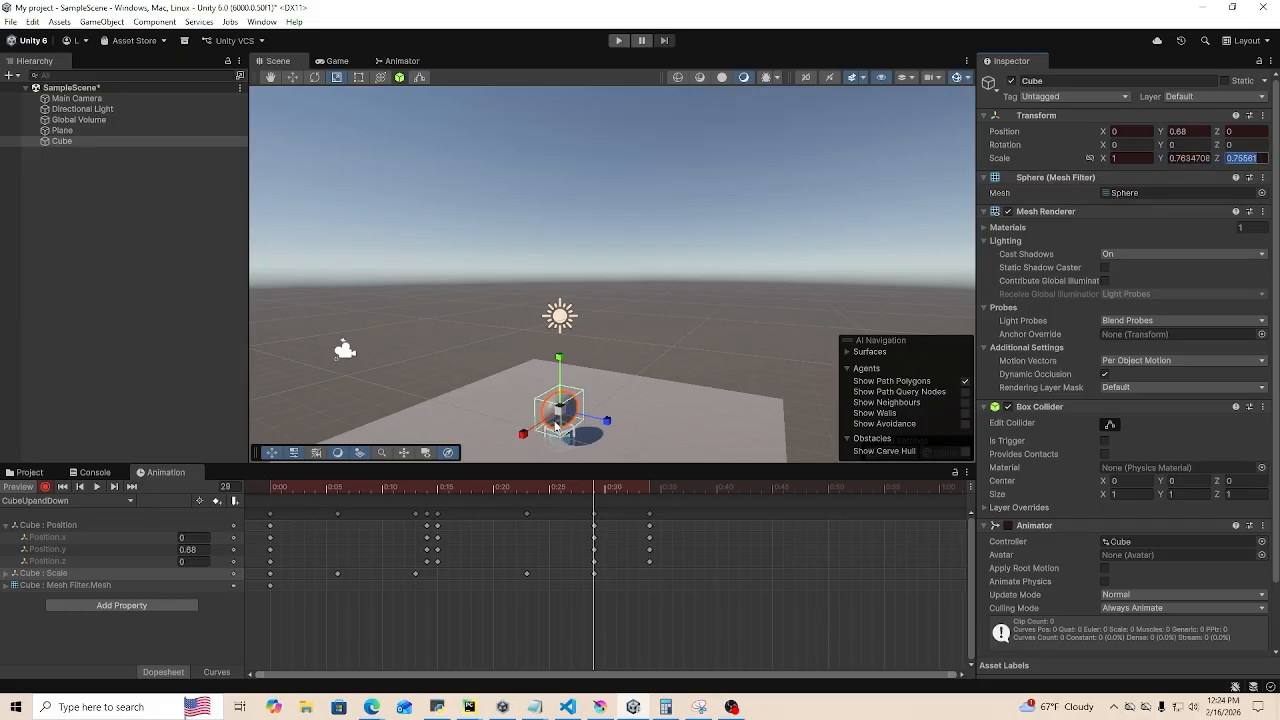
- Reshape the sphere at frame 29 to about 1.24 along X, 0.70 along Y and 1.03 along Z
right_drag(658, 372, 709, 443)
scroll(709, 443, up, 5)
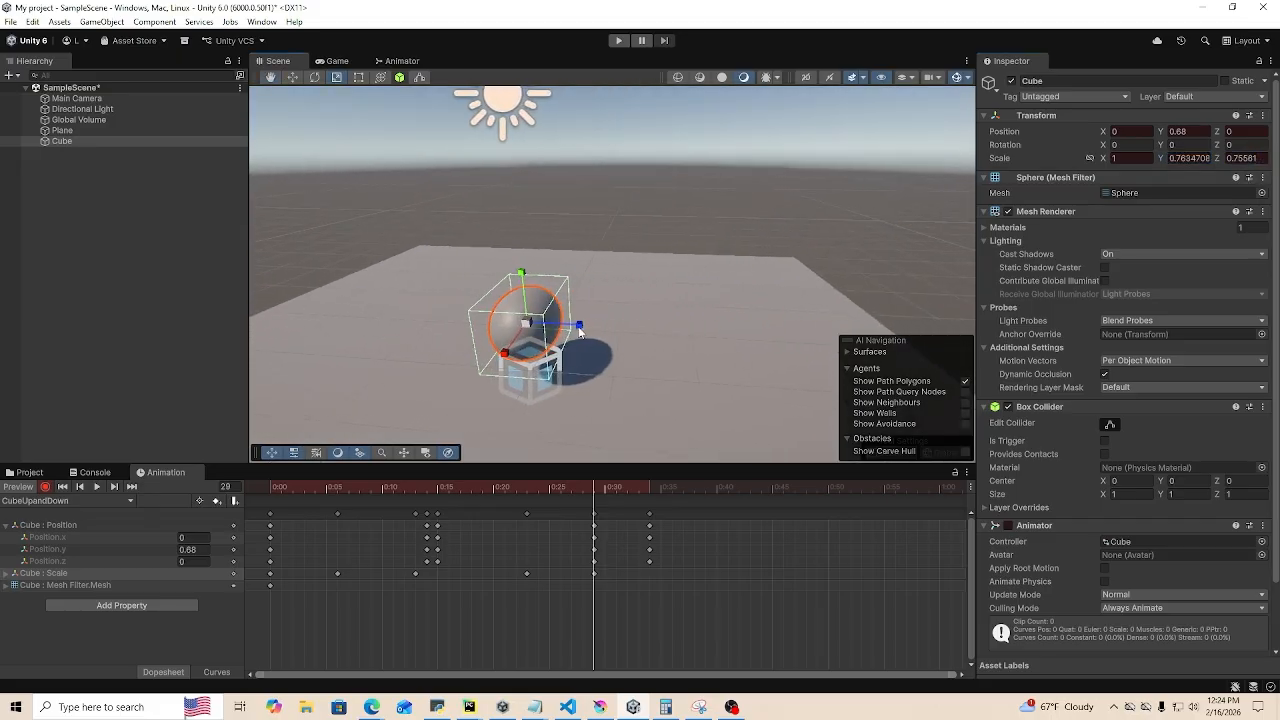
drag(579, 328, 590, 330)
drag(505, 356, 498, 366)
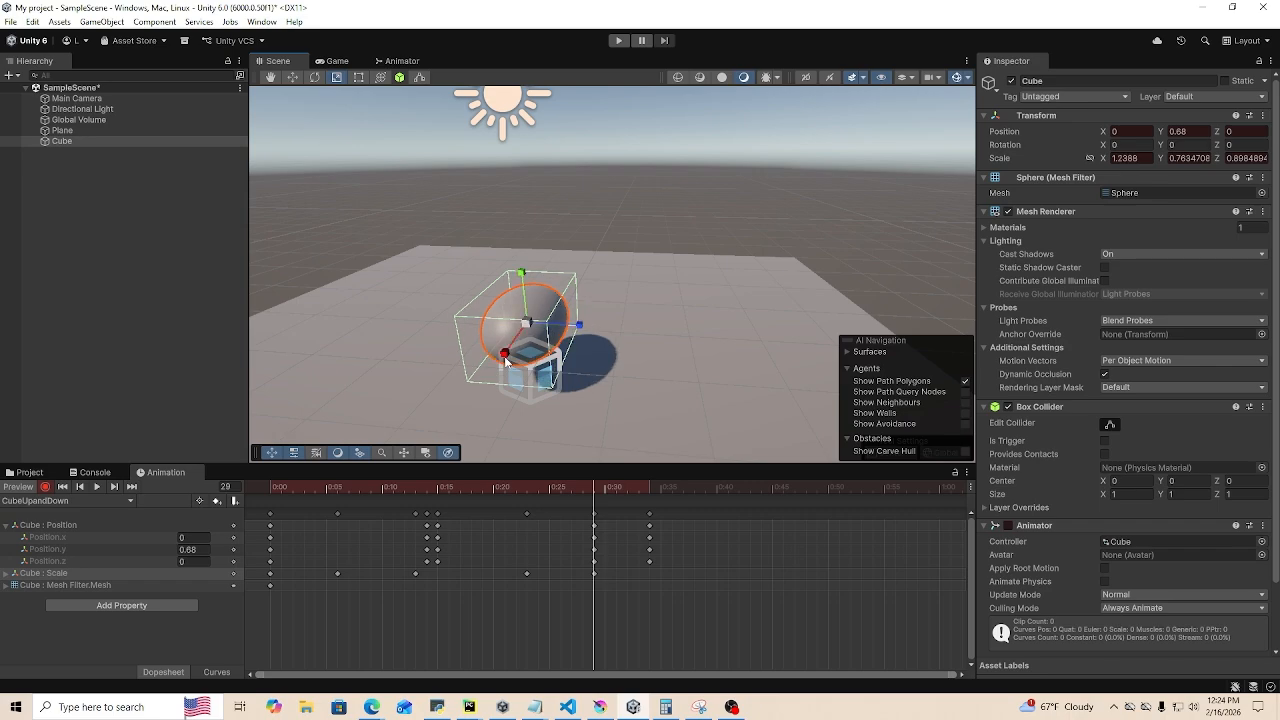
right_drag(507, 362, 740, 247)
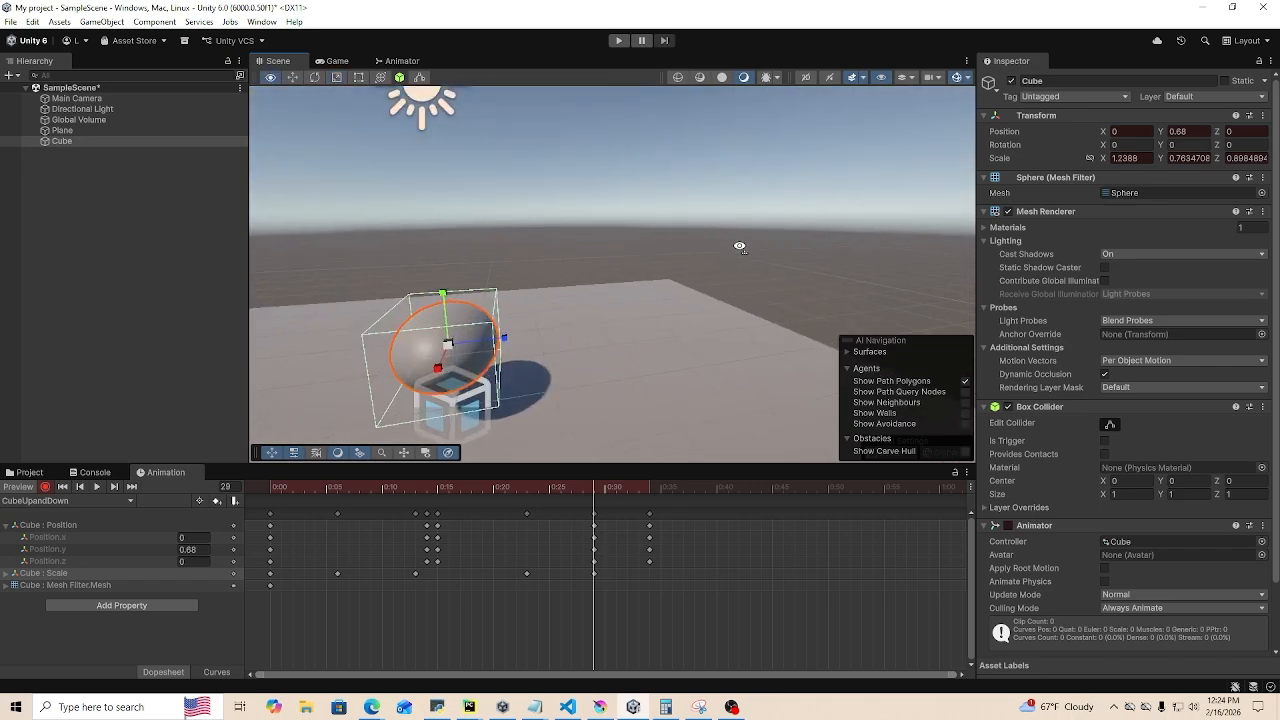
key(f)
drag(615, 266, 620, 278)
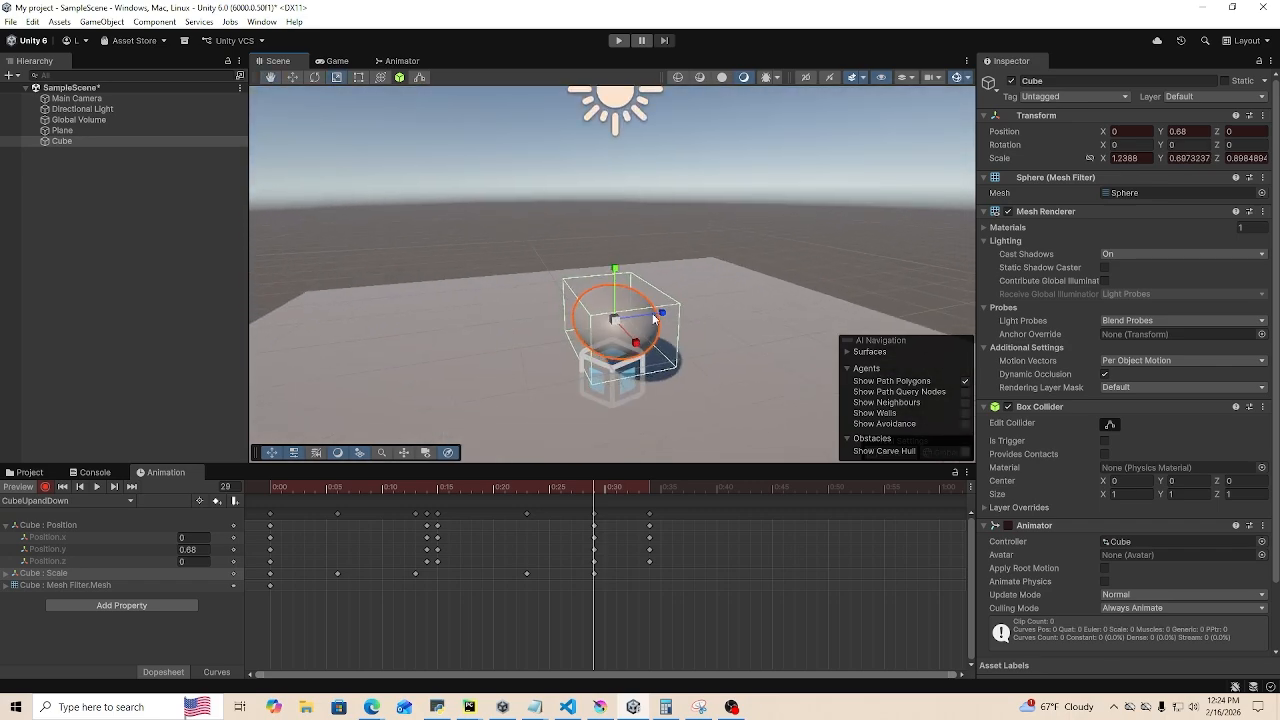
- Scrub through the clip and play it from the start to review the stretch and squash motion
drag(594, 487, 281, 482)
right_drag(838, 295, 622, 244)
drag(281, 489, 493, 488)
drag(494, 508, 267, 484)
click(98, 487)
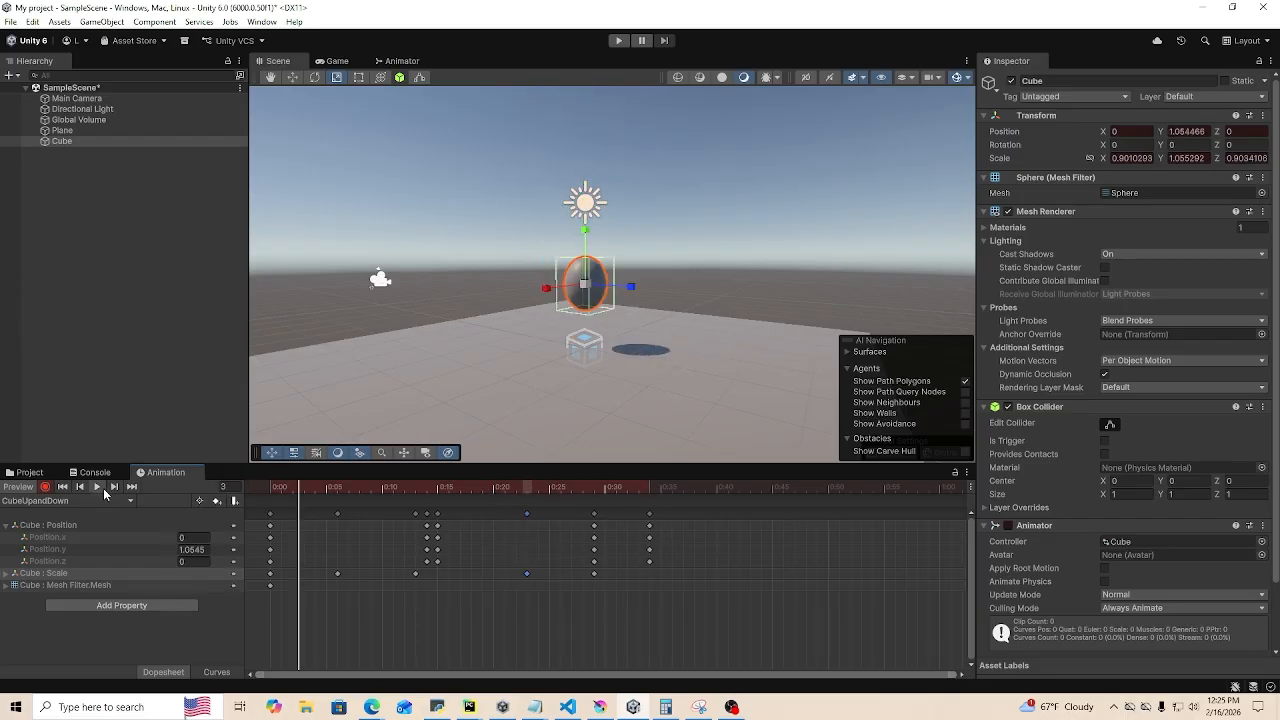
right_drag(728, 315, 702, 340)
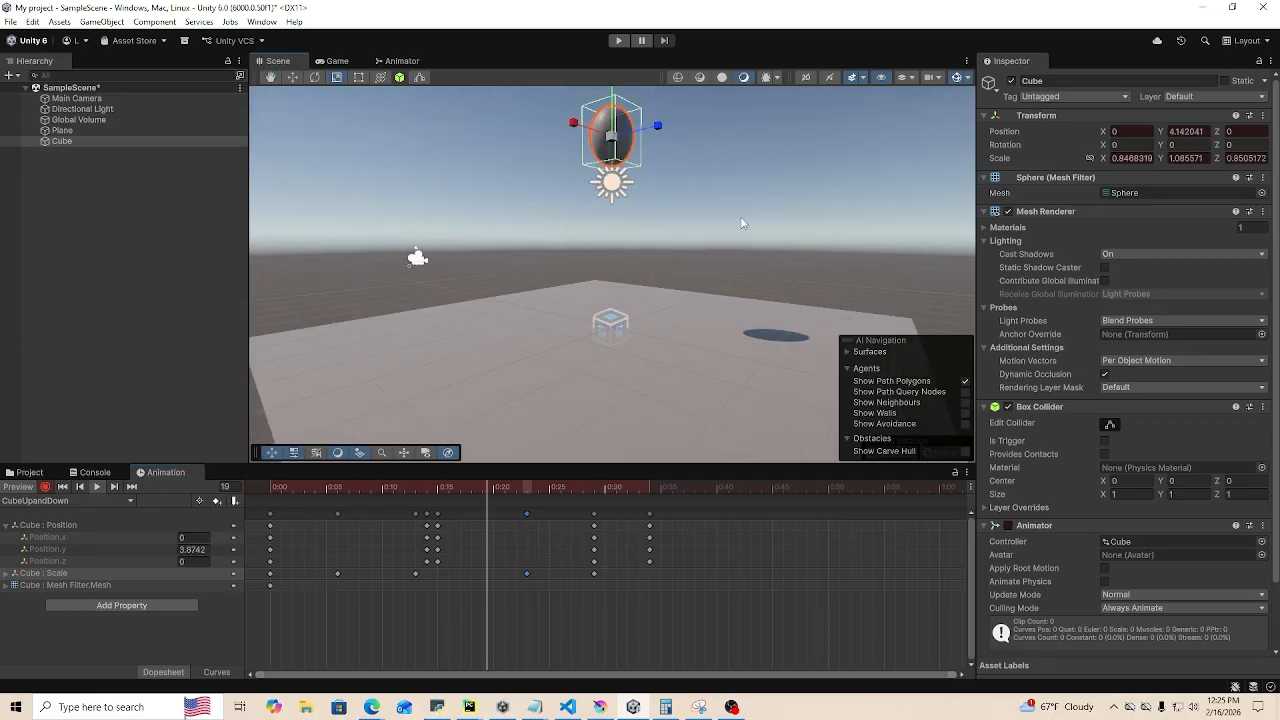
click(798, 281)
right_drag(708, 272, 741, 225)
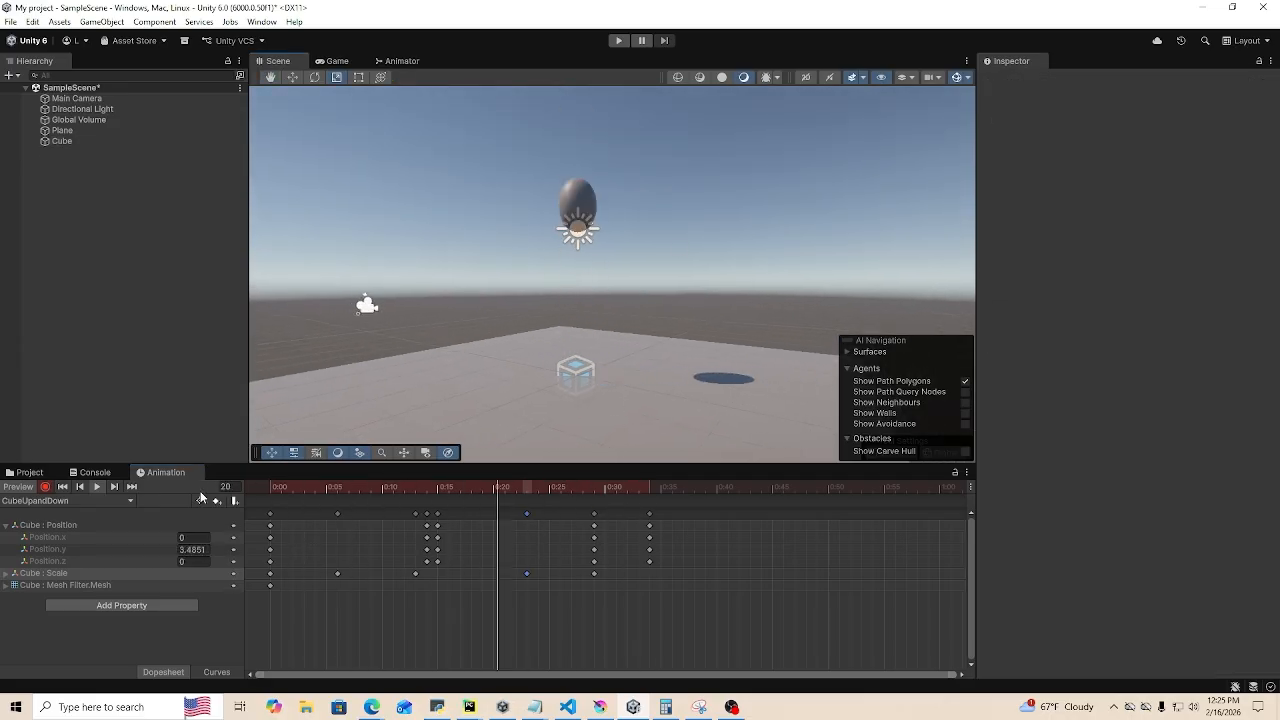
click(96, 486)
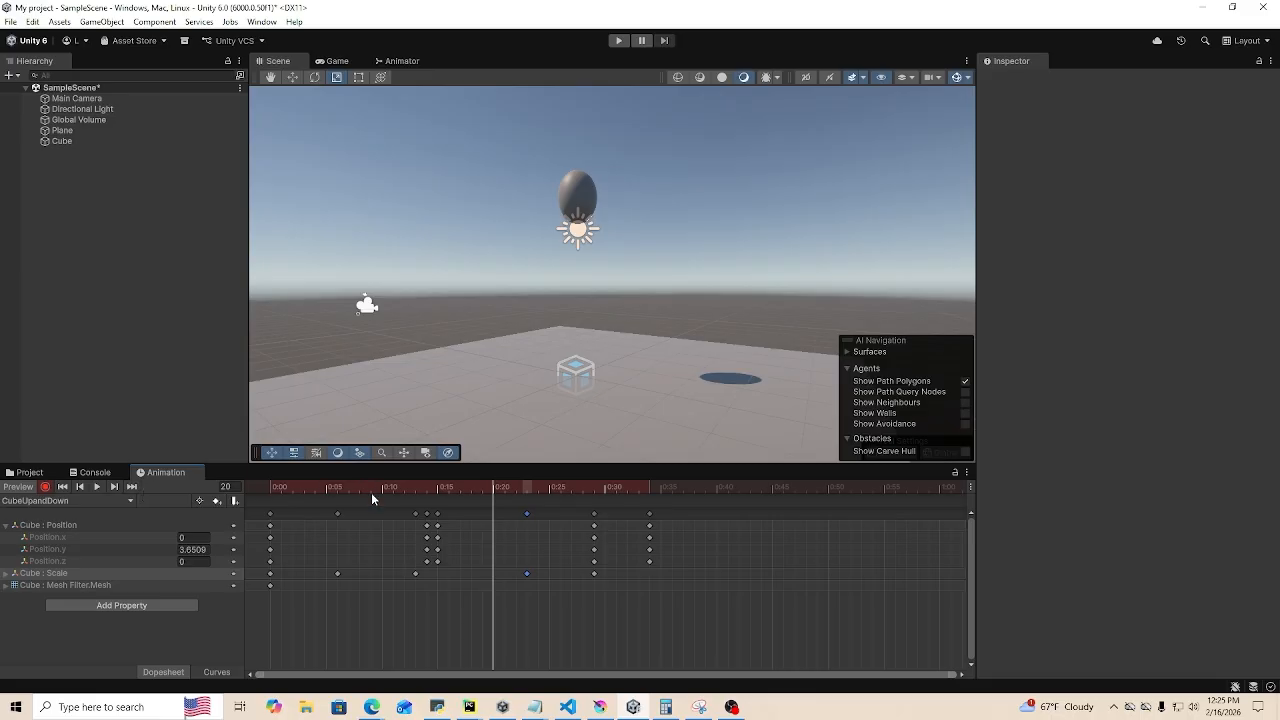
- Widen the sphere at frame 29 to about 2.61 along X and 1.75 along Z, undoing an extra Y squash along the way
drag(371, 492, 592, 540)
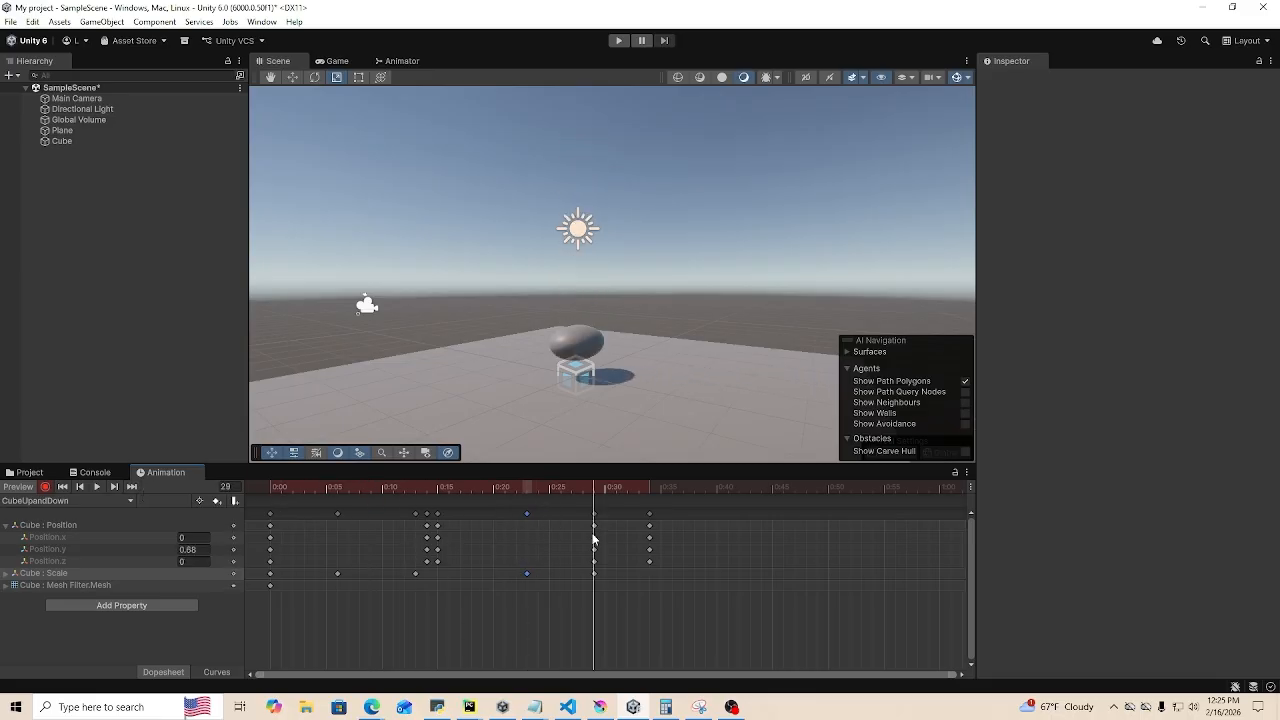
click(583, 338)
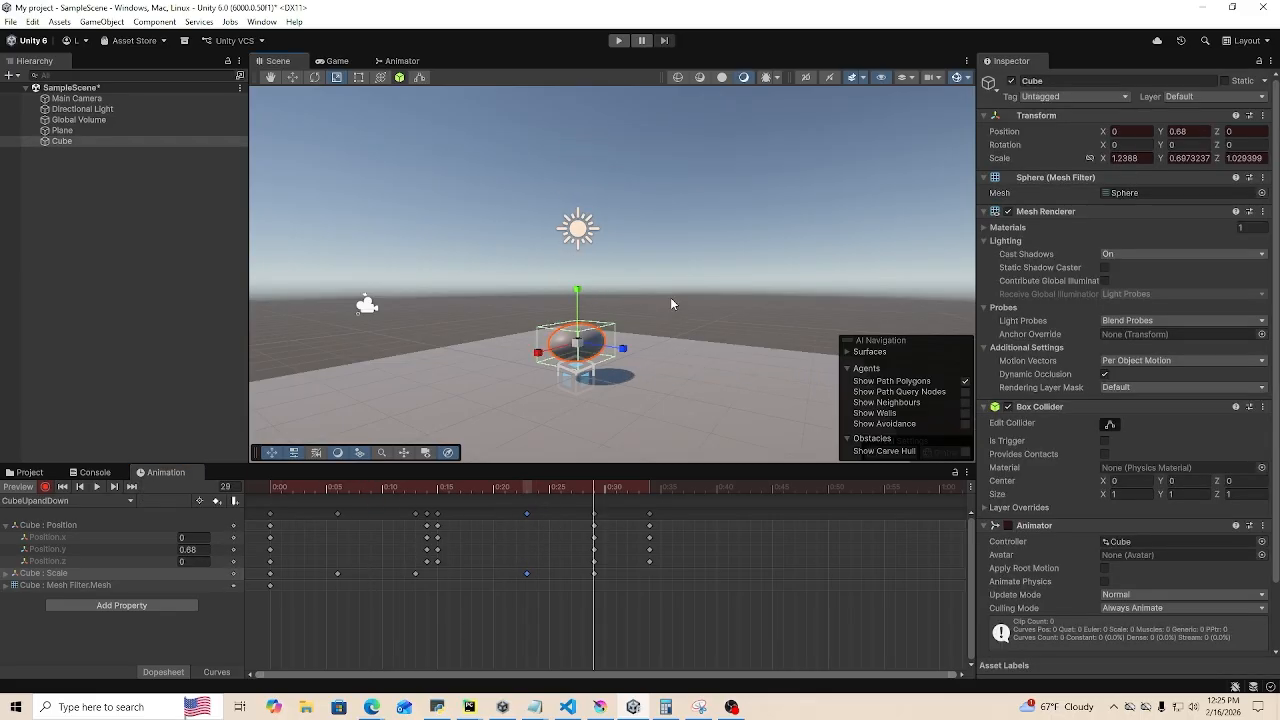
alt+drag(670, 297, 733, 338)
middle_drag(733, 340, 710, 341)
drag(637, 307, 662, 313)
drag(560, 319, 539, 326)
drag(581, 252, 604, 292)
key(ctrl+z)
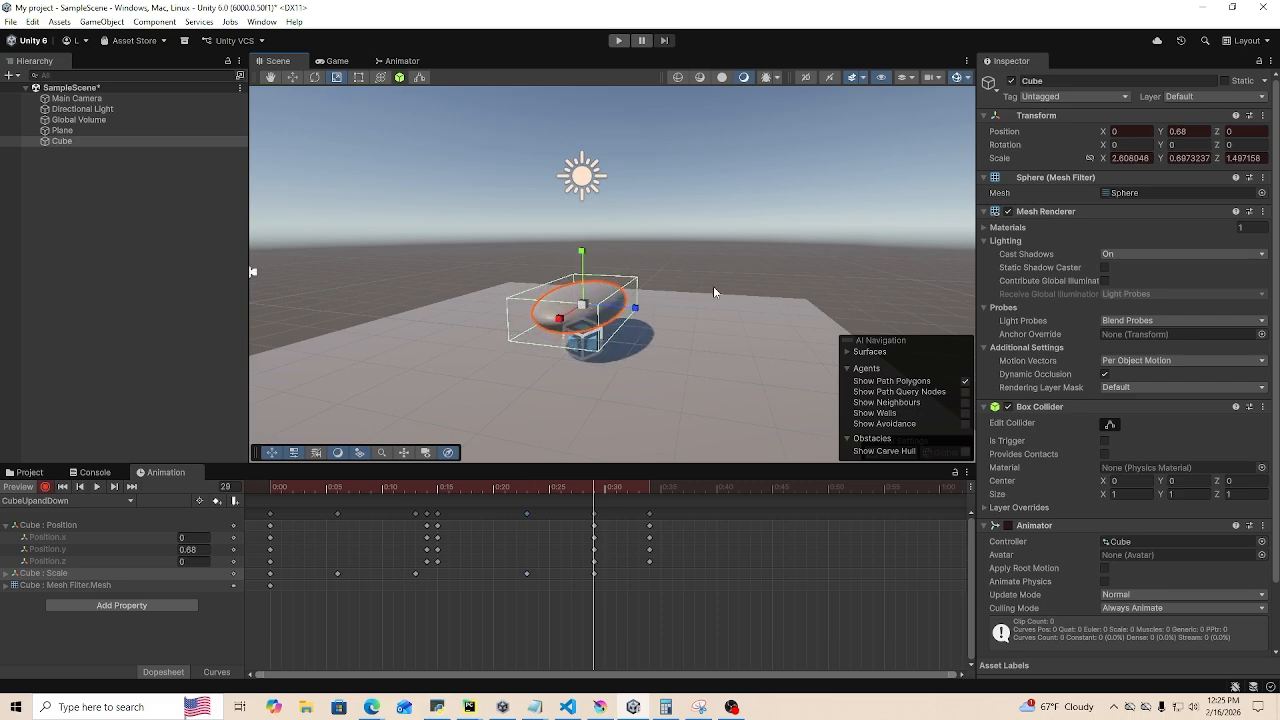
right_drag(713, 288, 652, 272)
key(s)
drag(594, 339, 606, 341)
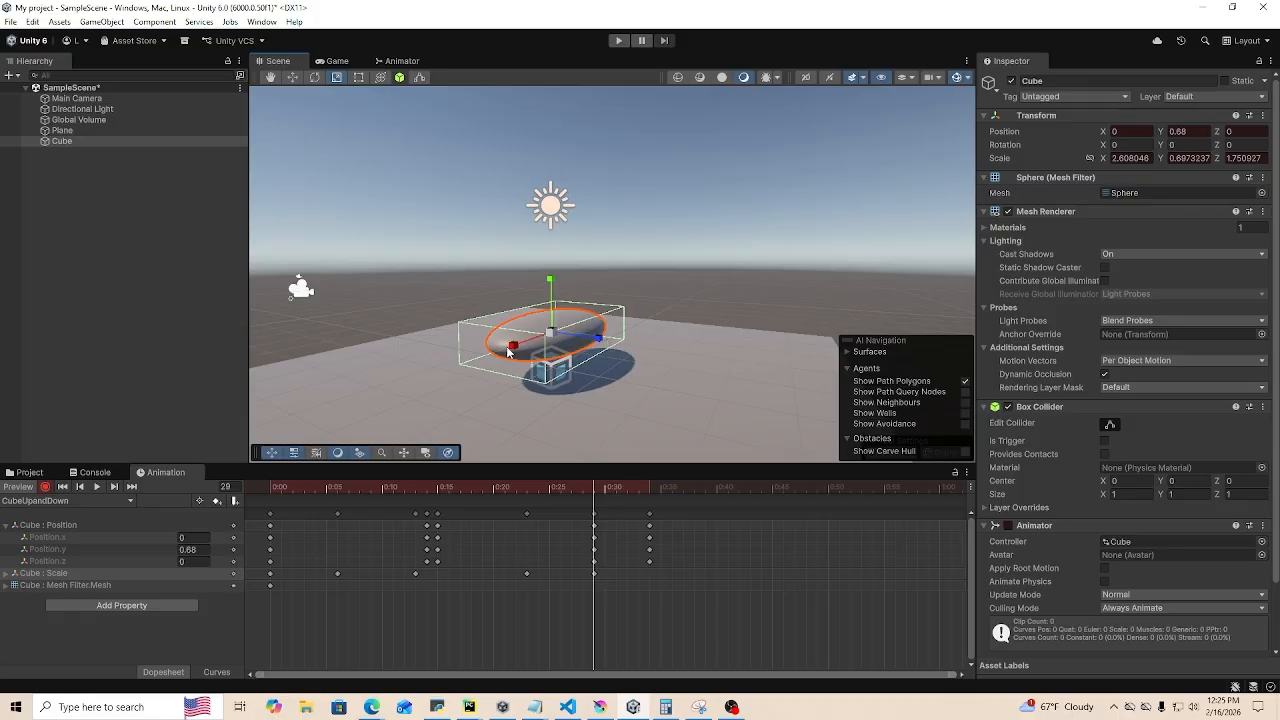
- Deselect the sphere, return the clip to frame 0 and play it to check the wider squash
click(649, 262)
alt+drag(649, 262, 682, 297)
right_drag(682, 297, 718, 303)
key(w)
drag(600, 488, 163, 482)
click(96, 486)
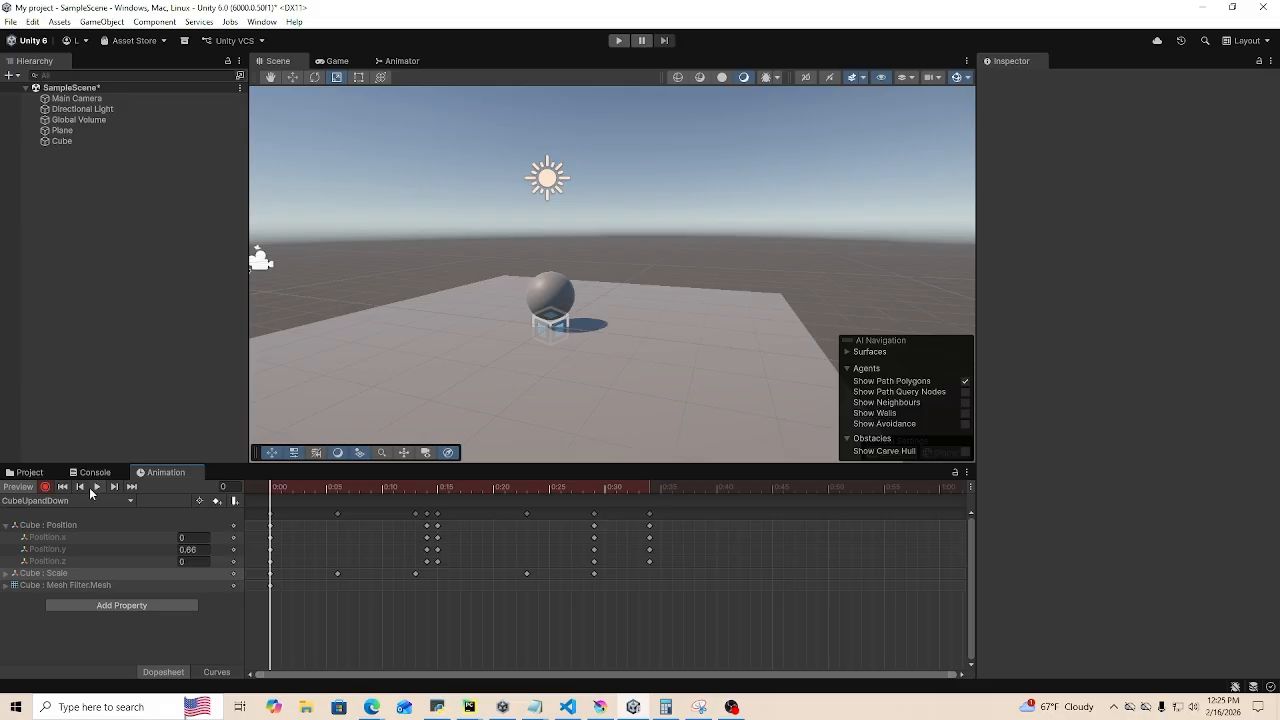
right_drag(823, 262, 786, 208)
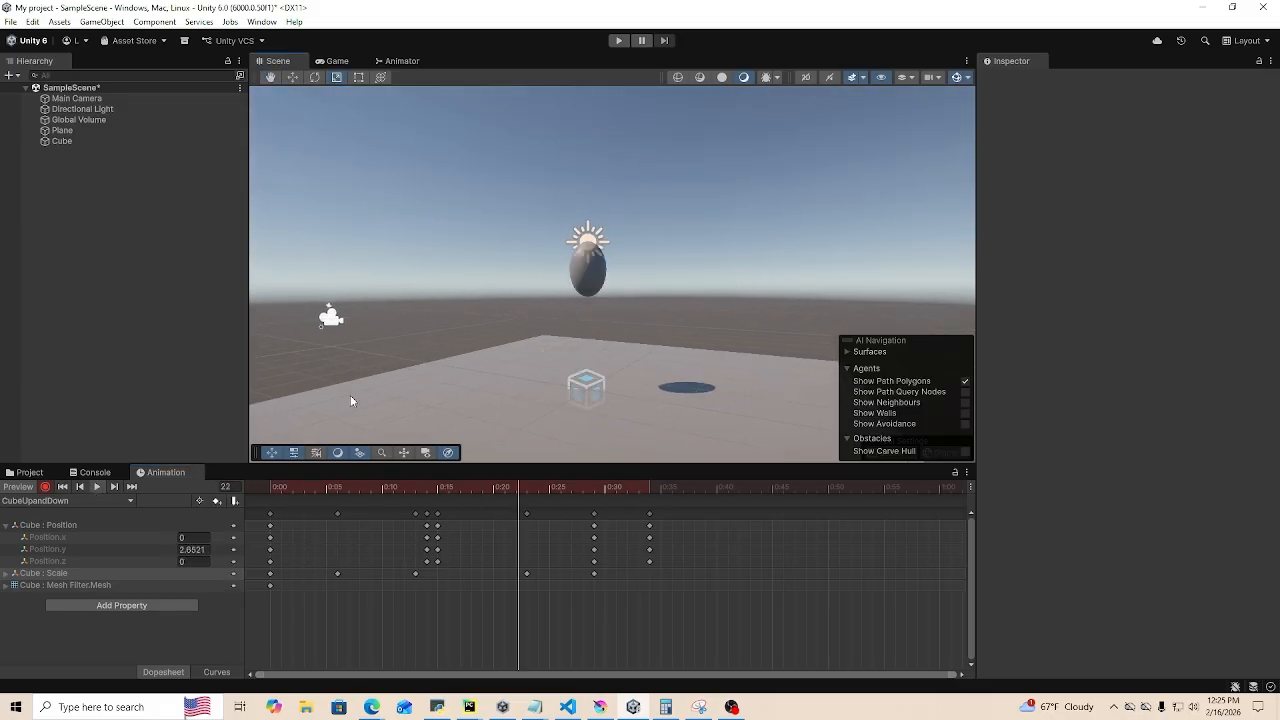
- Stop playback and flatten the sphere further along Y at frame 29
click(97, 487)
mouse_move(593, 495)
mouse_down()
mouse_move(605, 491)
mouse_move(594, 495)
mouse_up()
click(598, 365)
drag(590, 310, 590, 328)
- Play the clip with the sphere deselected, stop it at frame 26 and select the sphere to inspect its shape
click(97, 487)
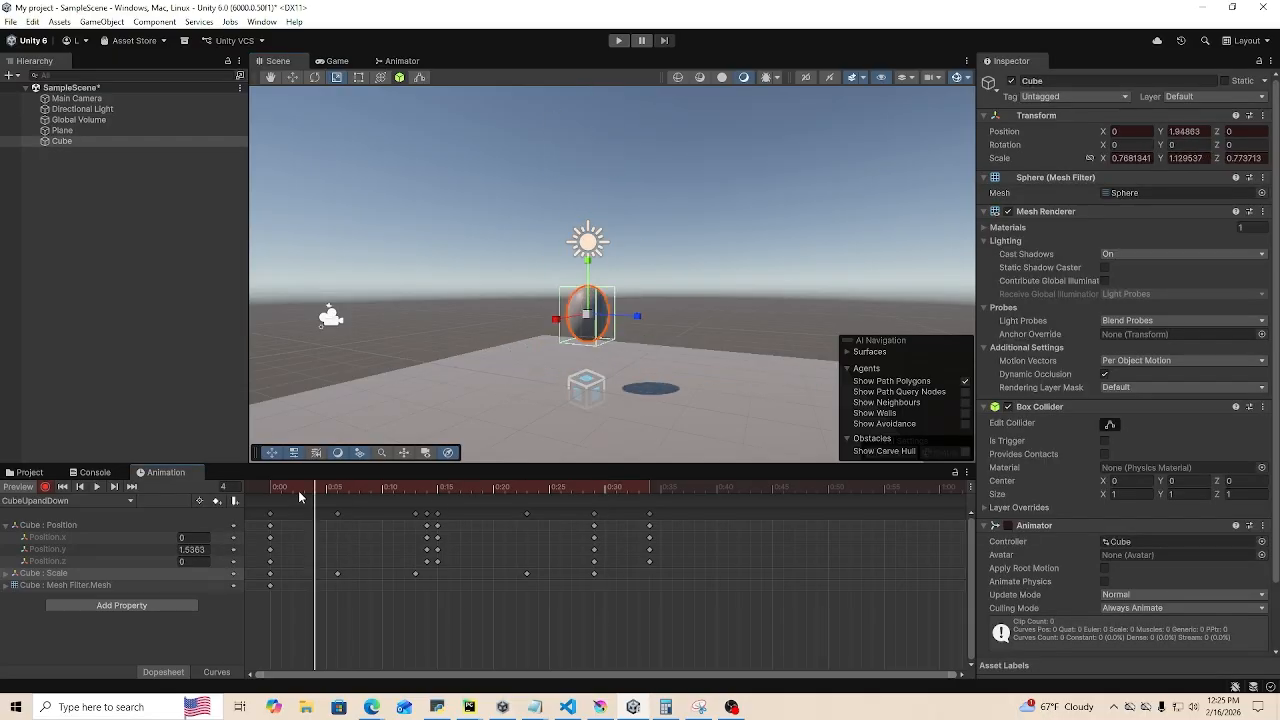
click(727, 325)
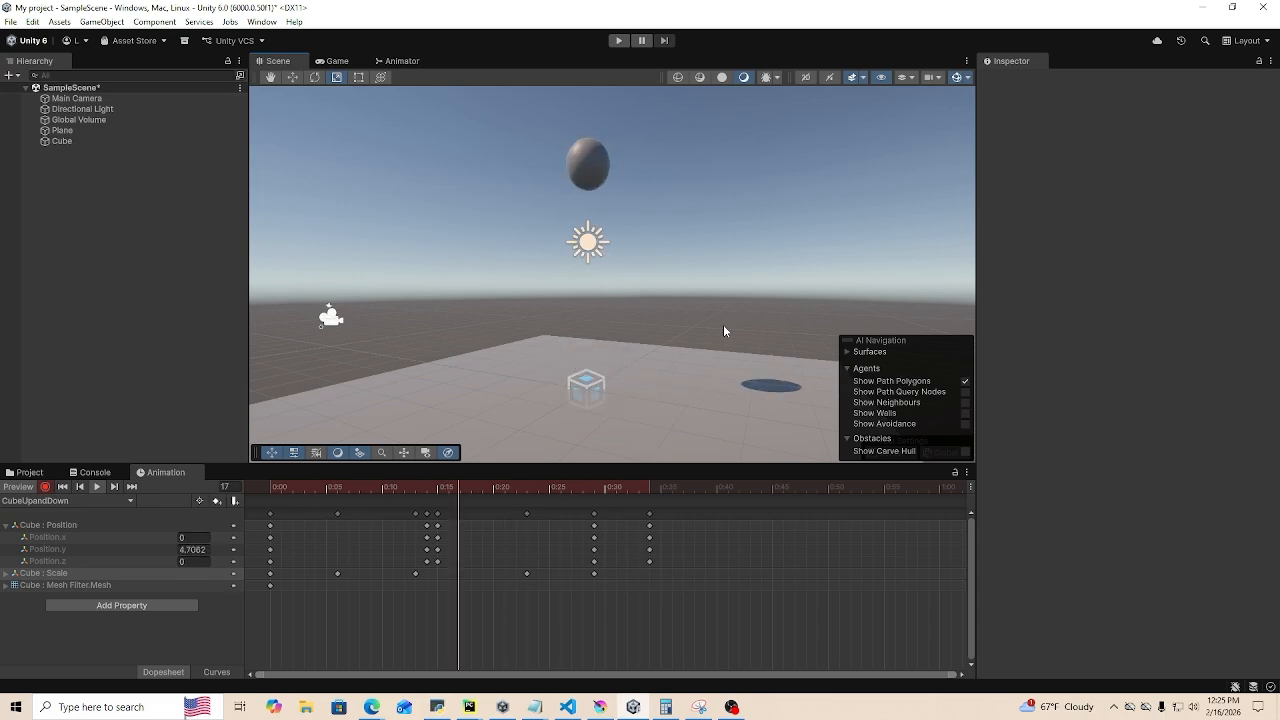
click(95, 487)
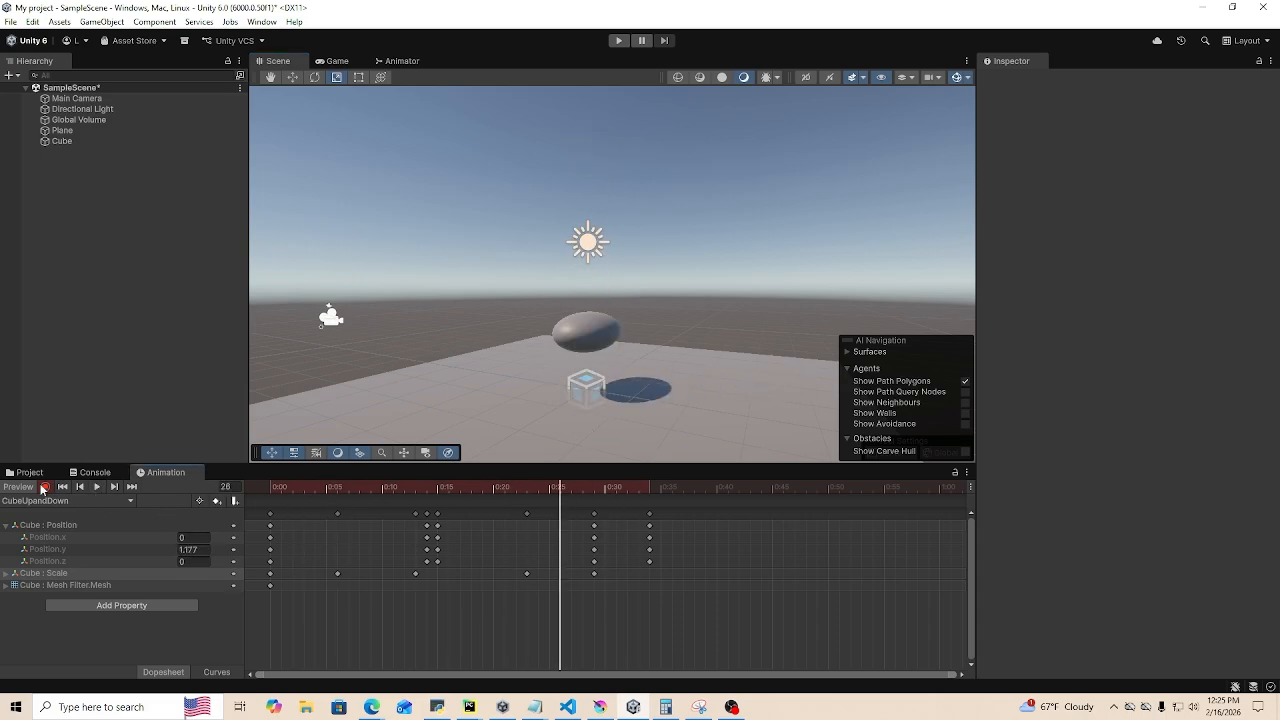
click(557, 335)
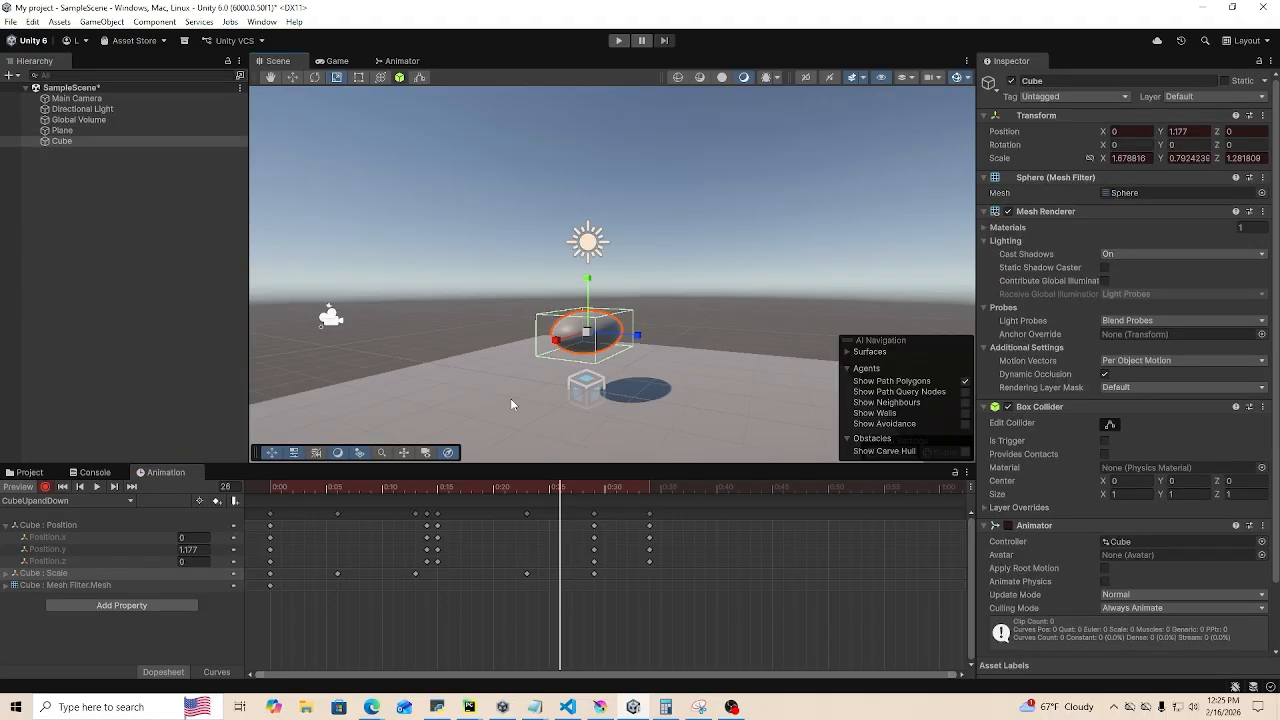
- Stop recording the up-and-down clip and create a new animation clip named CubeSideToSide for the cube
scroll(1167, 518, down, 3)
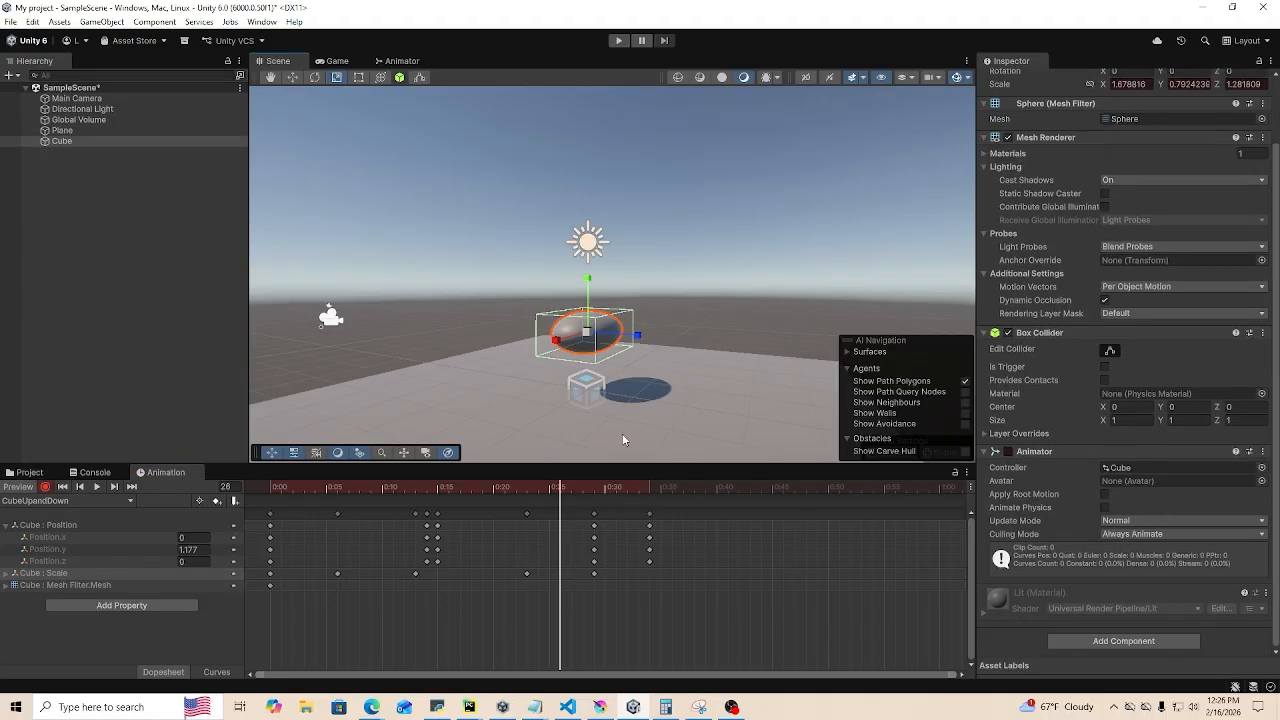
click(45, 487)
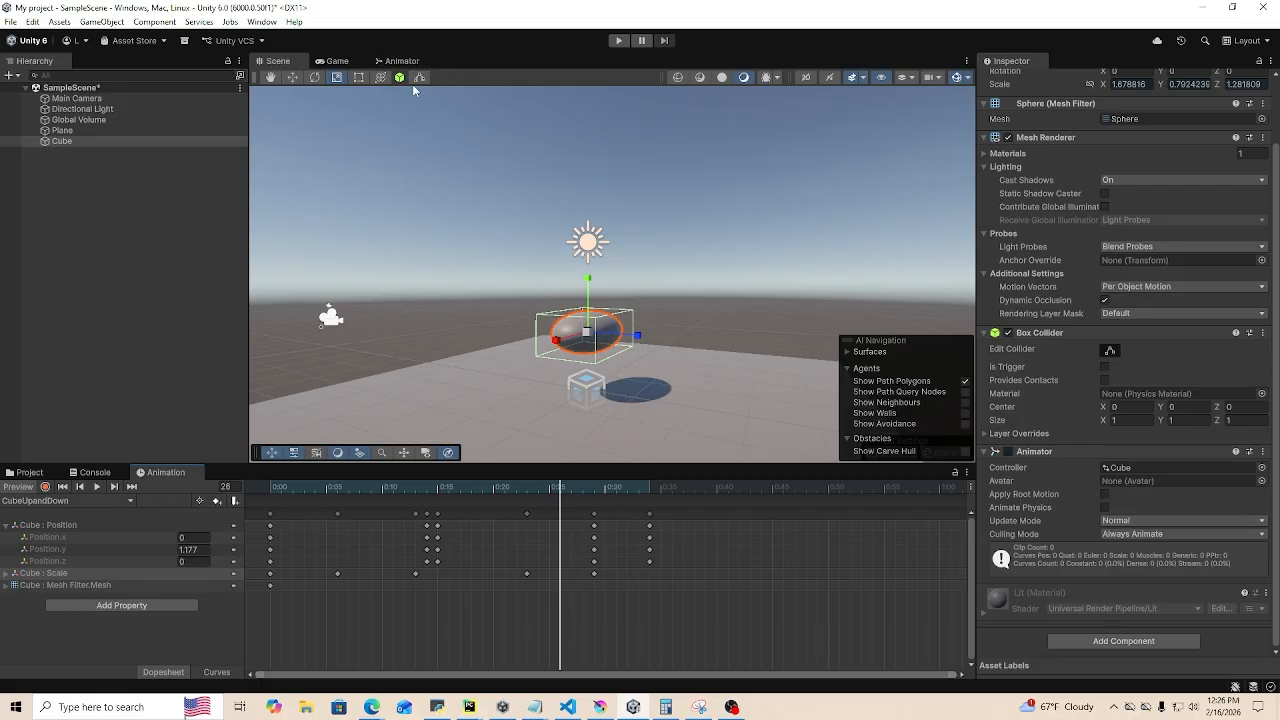
click(108, 502)
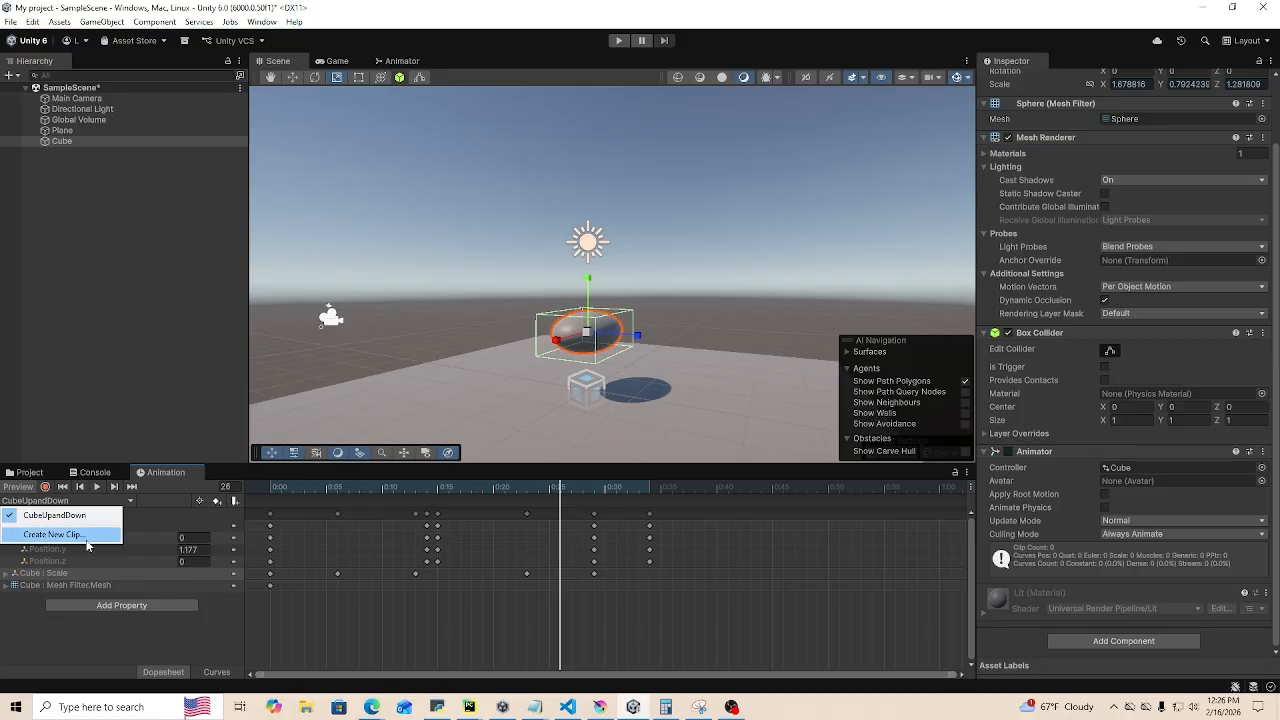
click(87, 542)
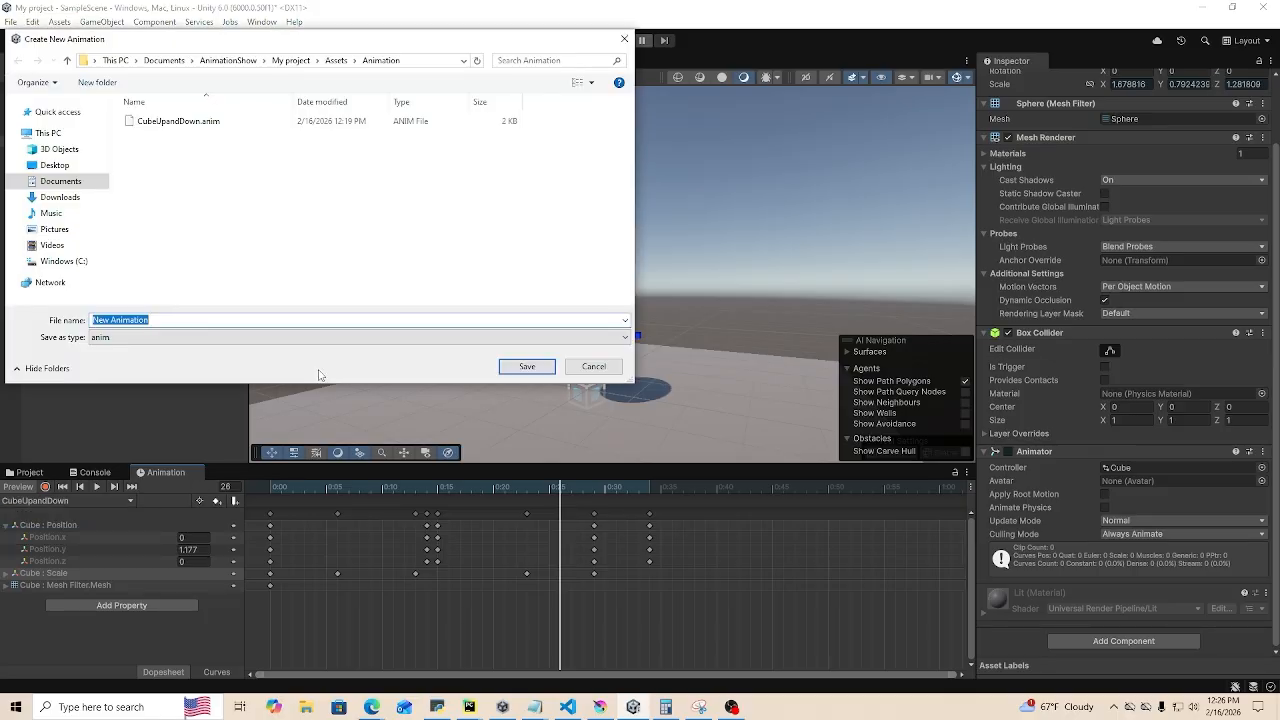
text(CubeU)
text(ideToSide)
key(Return)
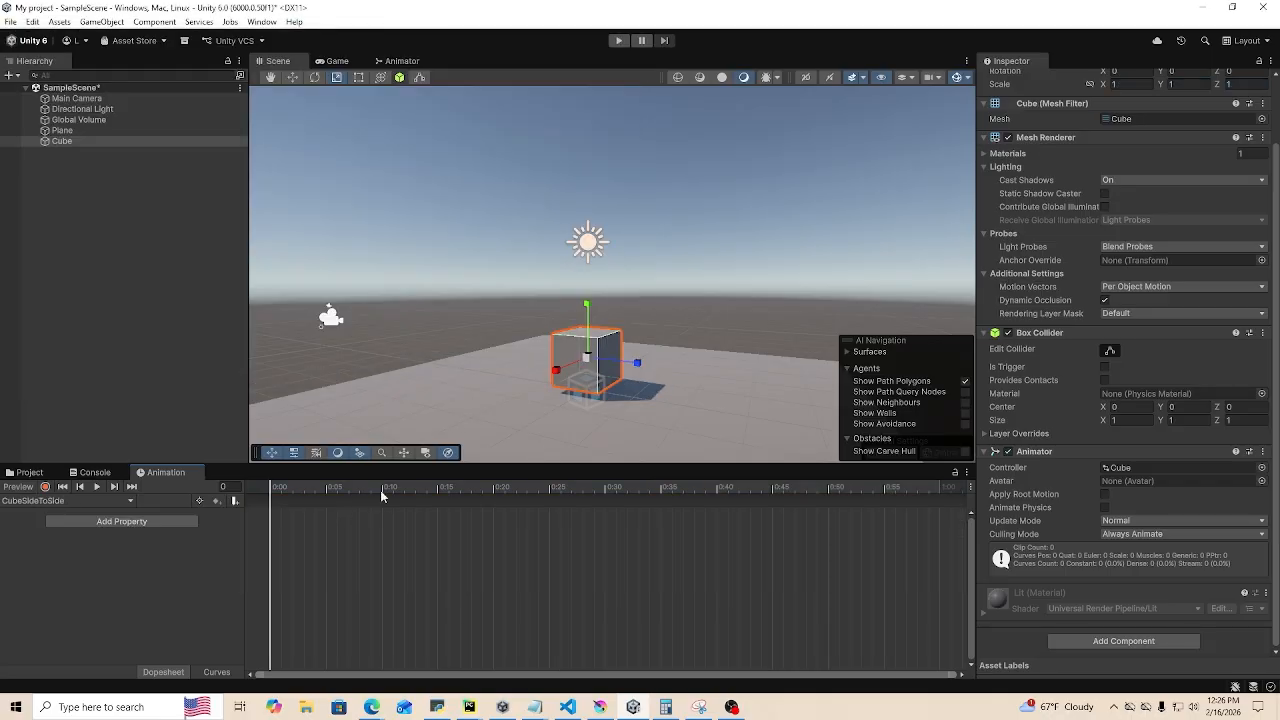
- Start keyframe recording in the CubeSideToSide clip at frame 0 with the Move tool active
right_drag(640, 356, 650, 370)
scroll(650, 370, down, 5)
middle_drag(650, 370, 604, 373)
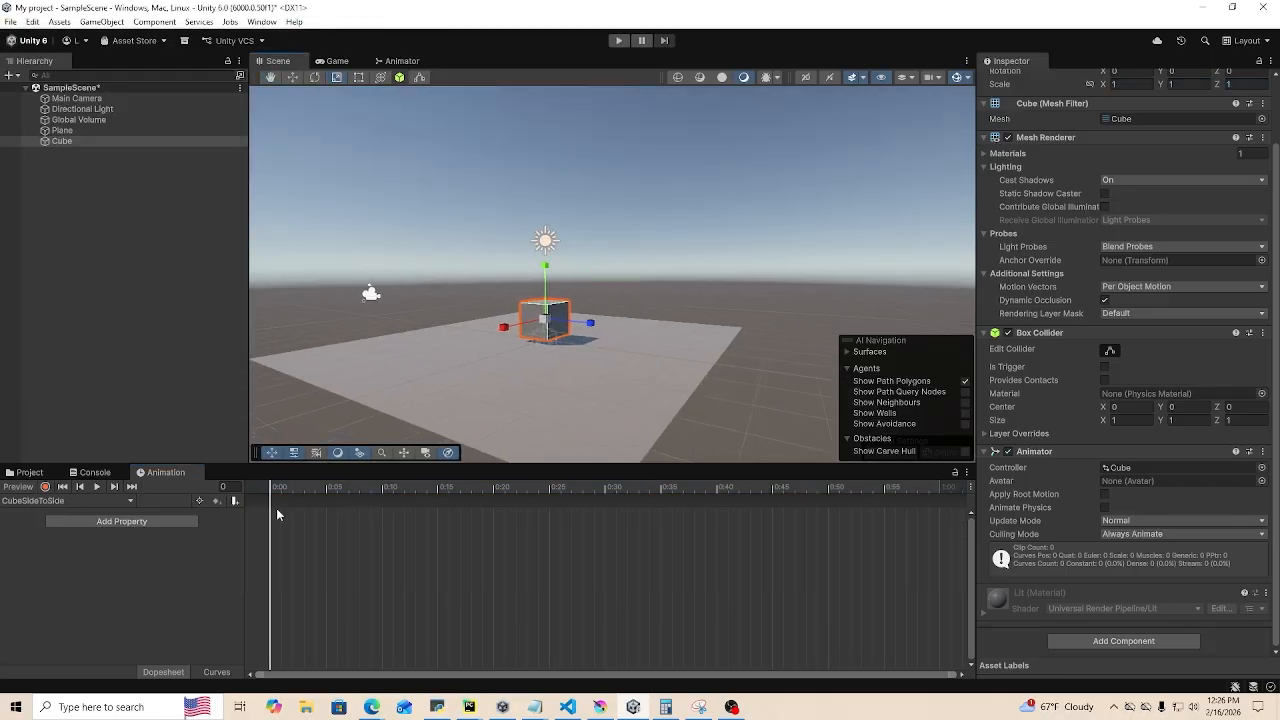
click(45, 486)
key(w)
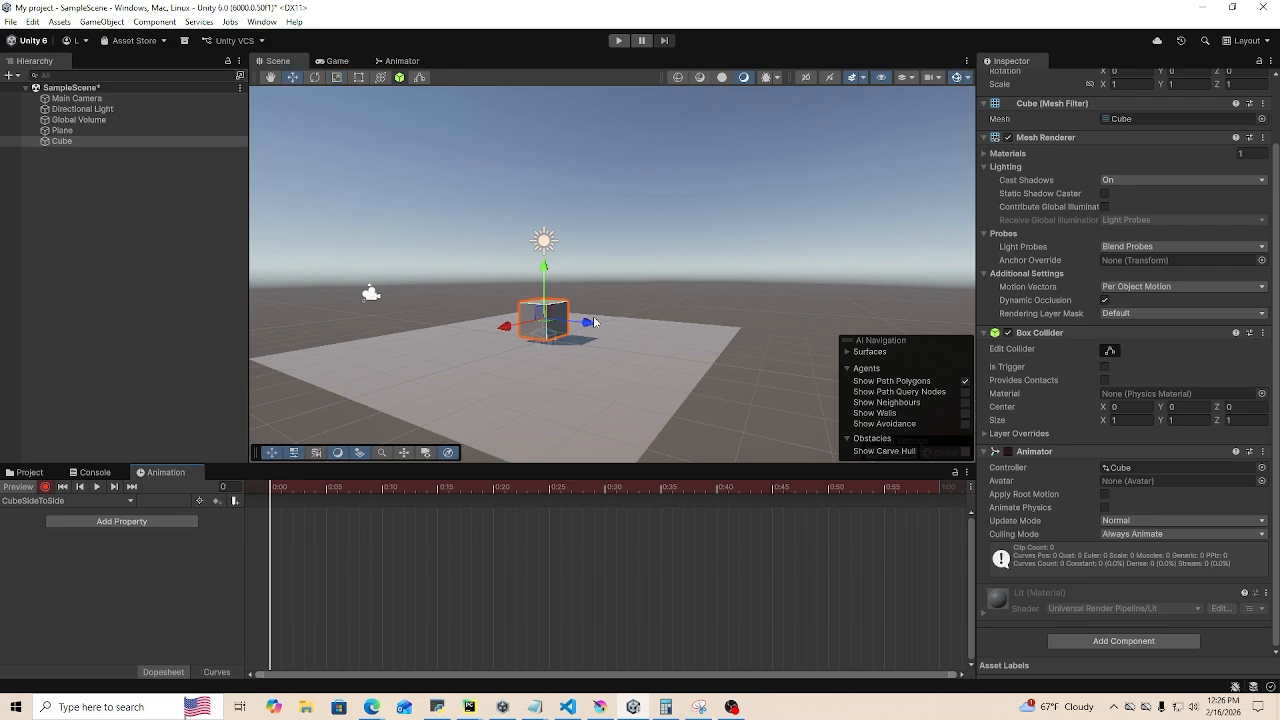
drag(588, 330, 566, 357)
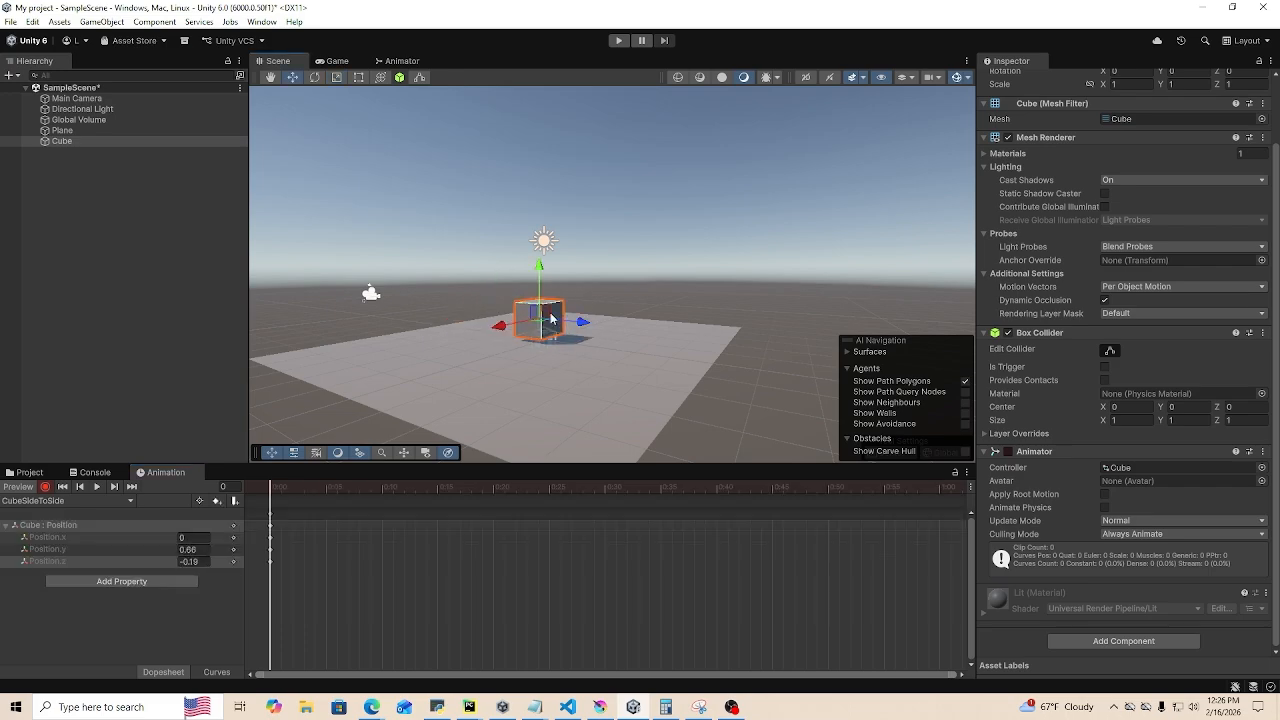
mouse_move(271, 489)
mouse_down()
mouse_move(303, 489)
mouse_move(257, 495)
mouse_up()
right_drag(408, 373, 412, 388)
key(w)
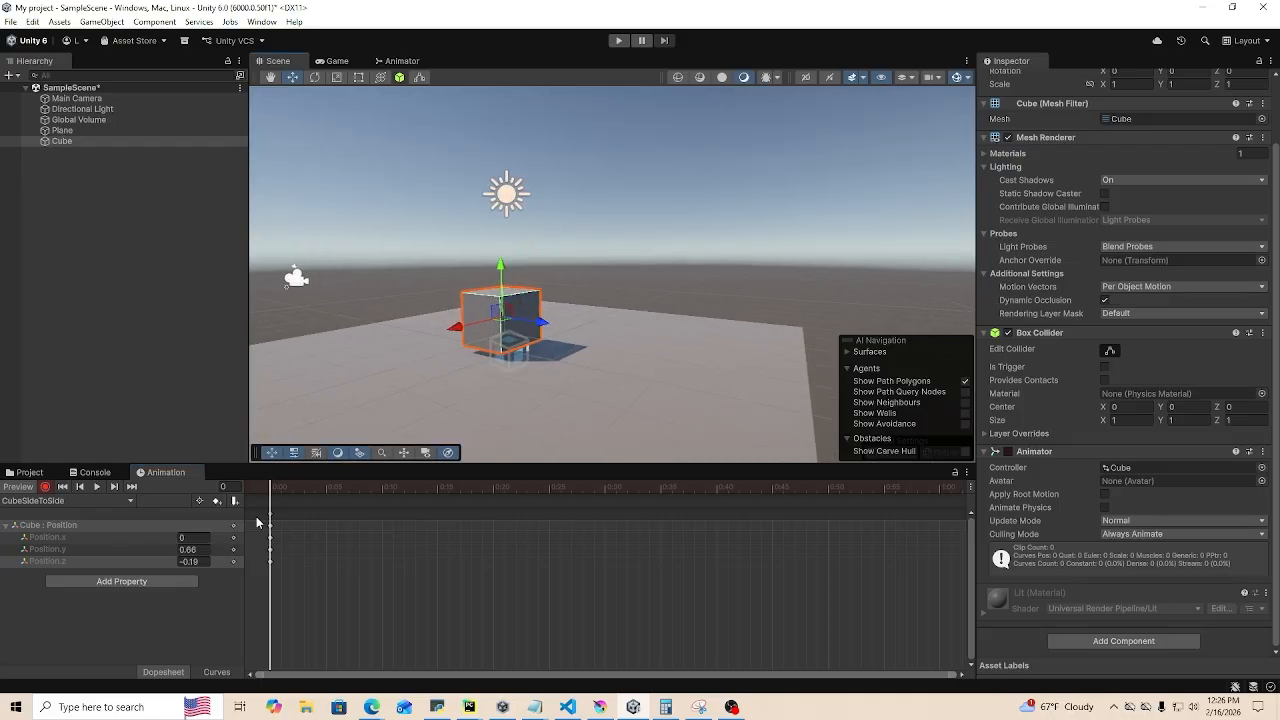
key(ctrl+z)
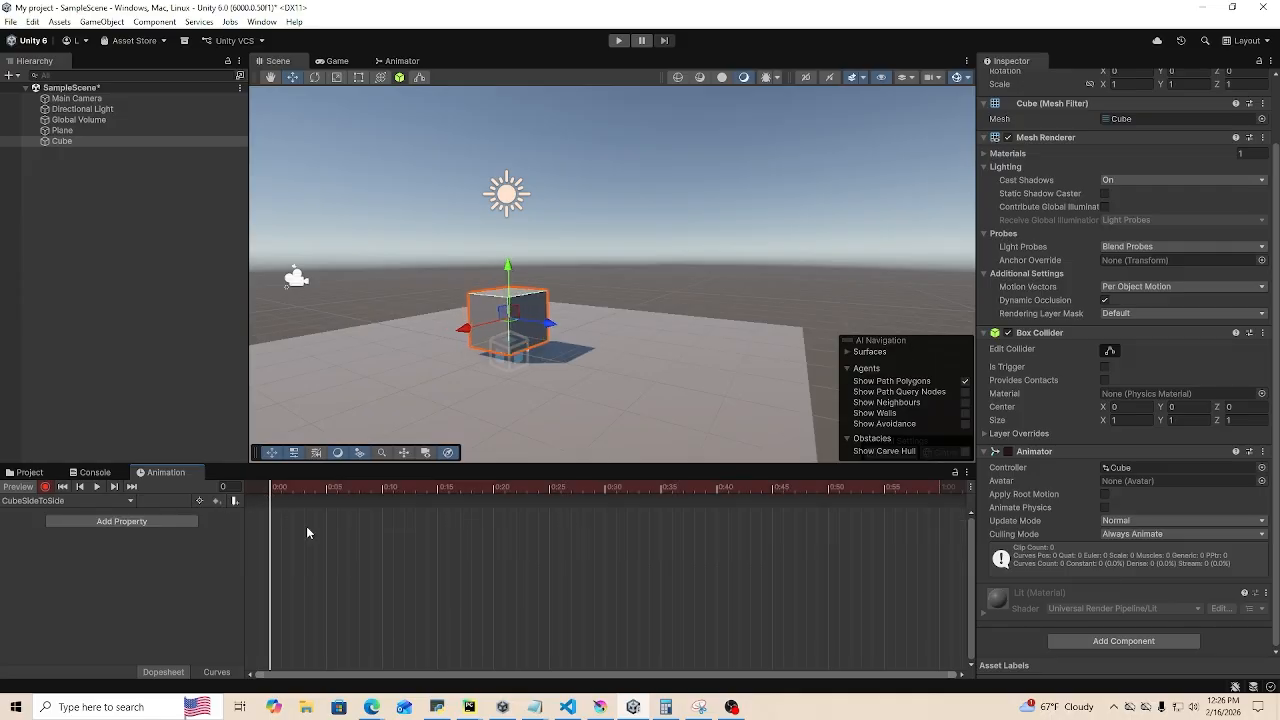
- Add the cube's Transform Position as an animated property of the CubeSideToSide clip
click(152, 525)
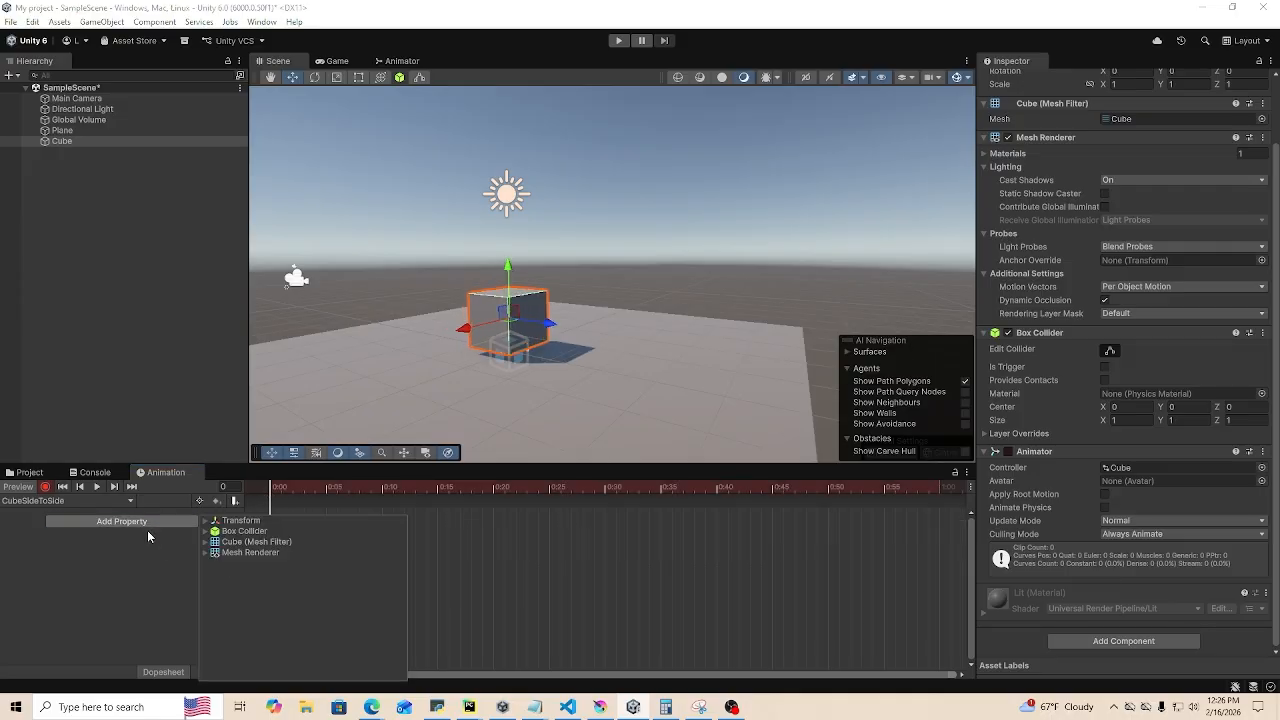
click(207, 521)
click(401, 531)
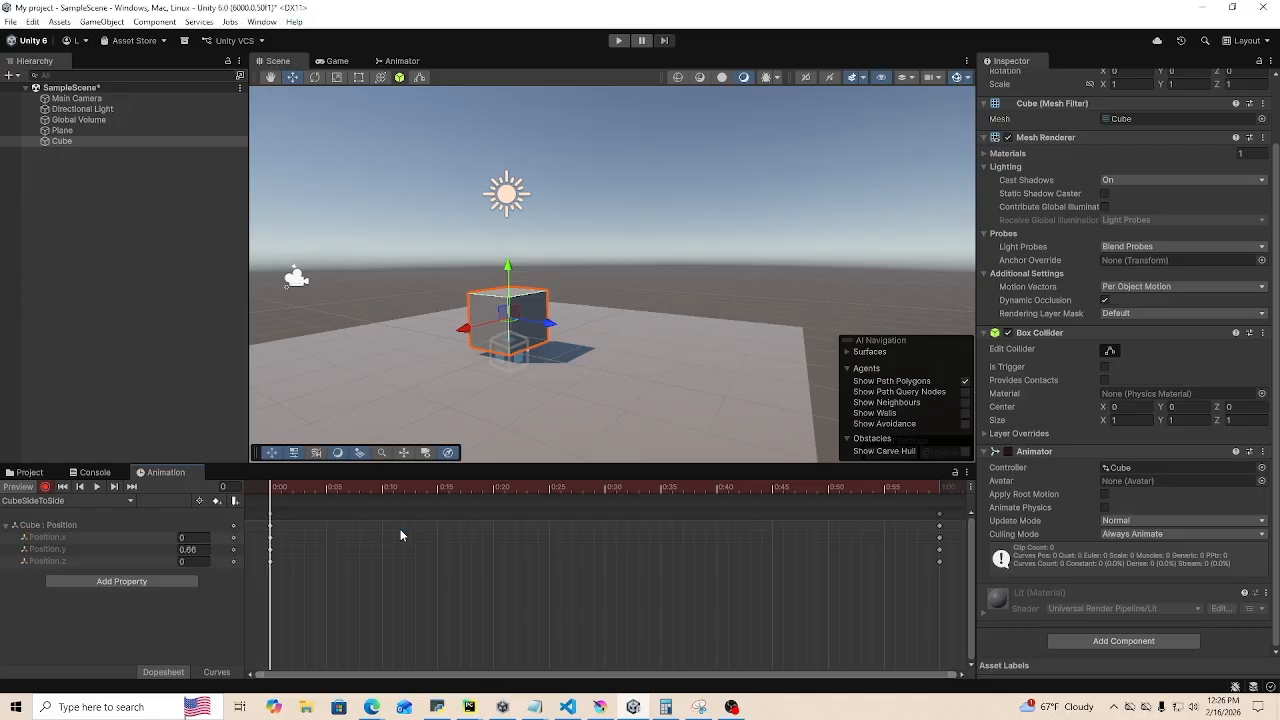
- Add a position keyframe, place it at frame 10 and move the cube there to about -2.58 along Z
drag(286, 488, 324, 487)
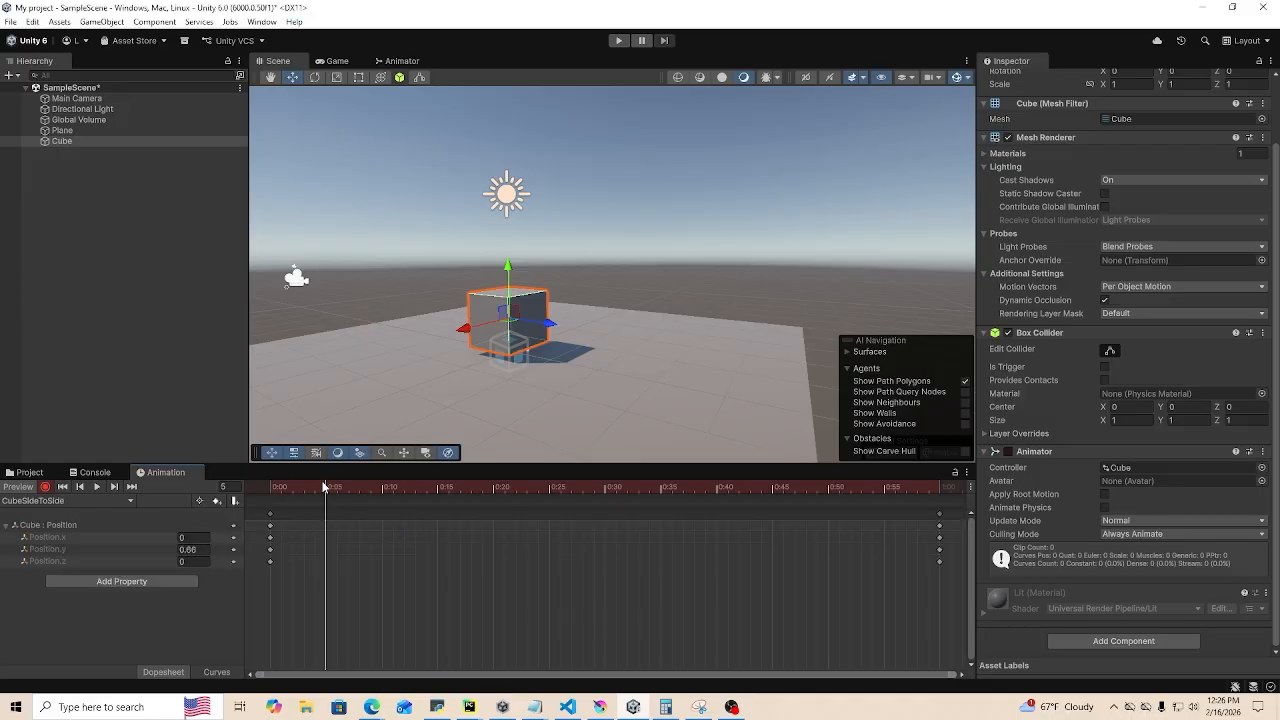
click(217, 501)
drag(326, 518, 383, 527)
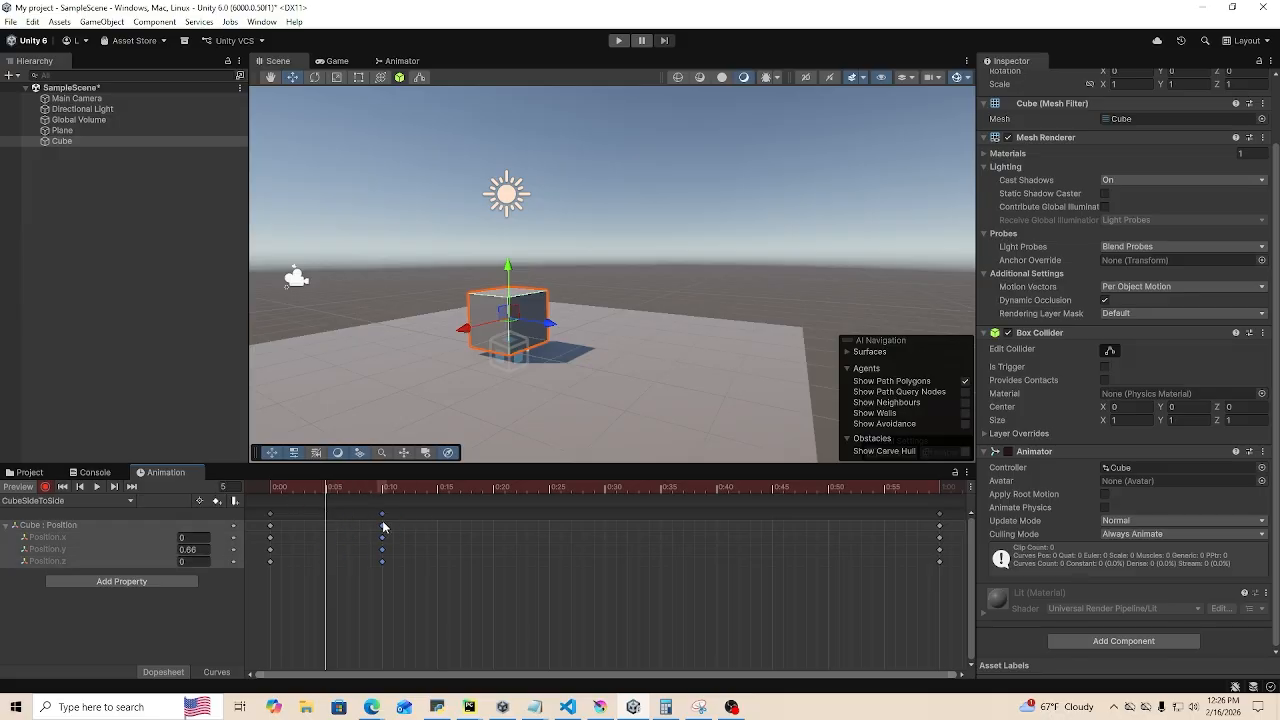
click(384, 488)
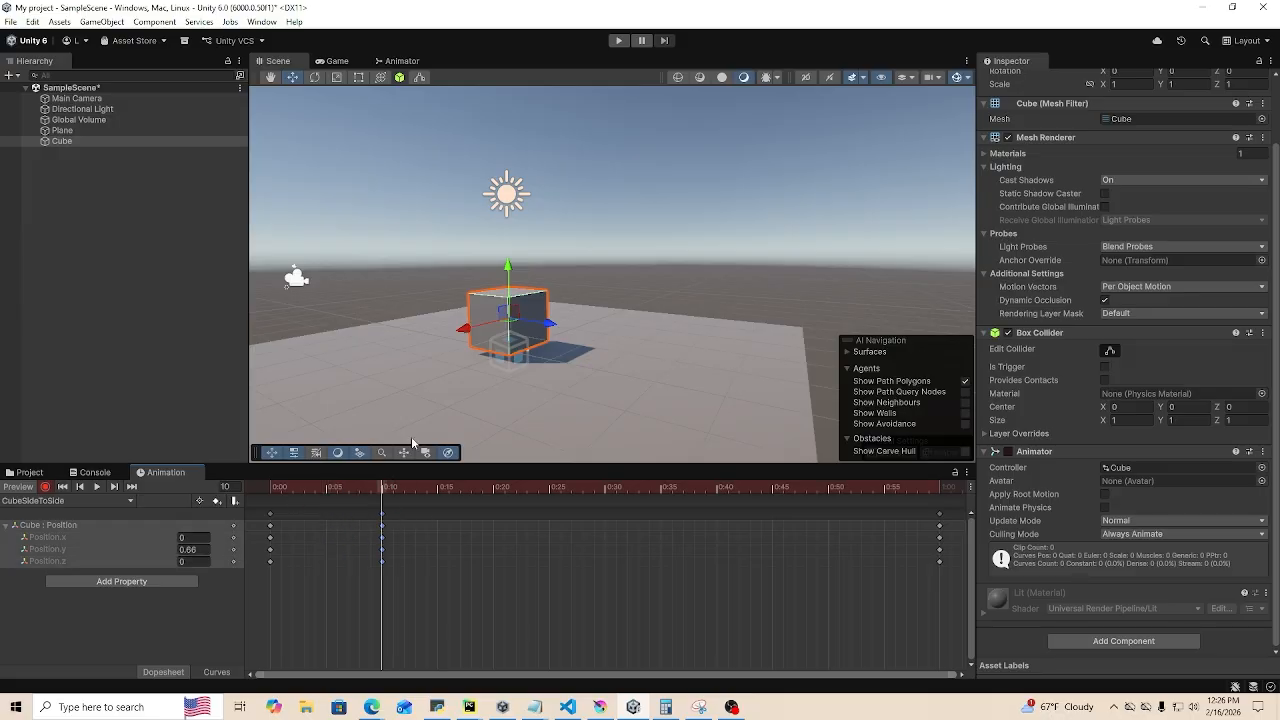
drag(555, 322, 460, 312)
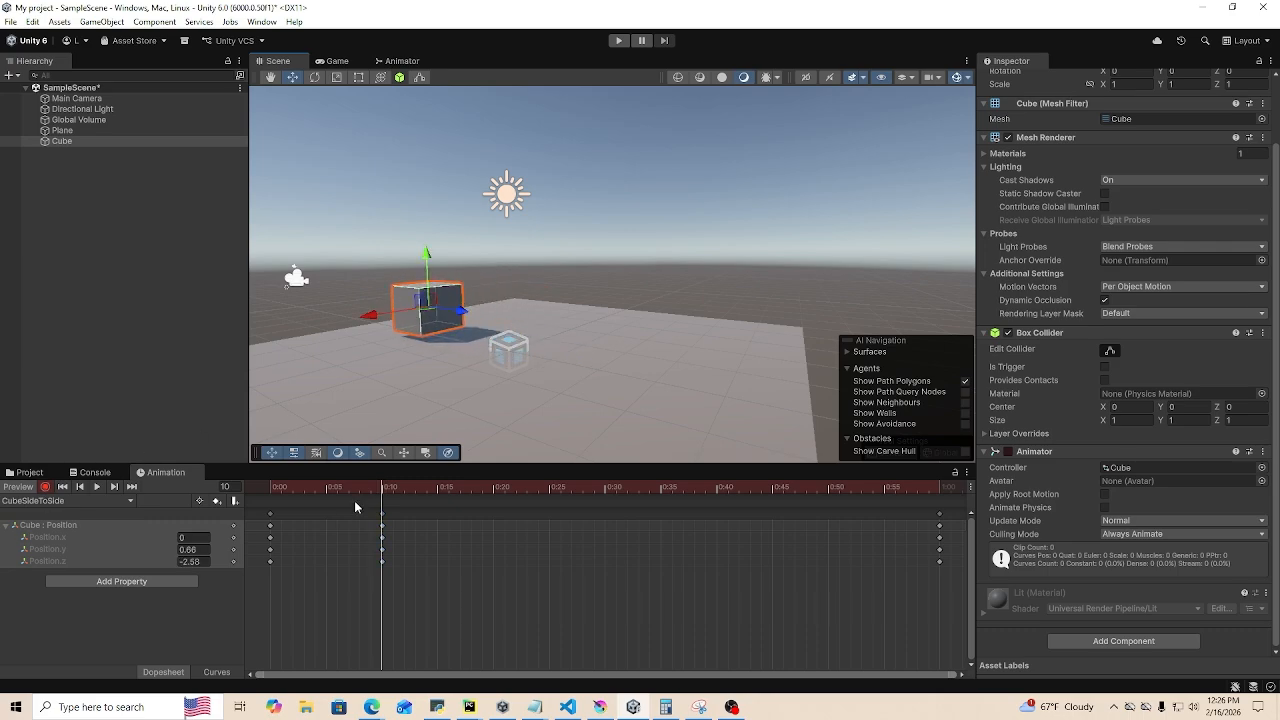
- Copy the frame 0 position keyframe to frames 15 and 17 so the cube returns to the centre
drag(354, 488, 549, 498)
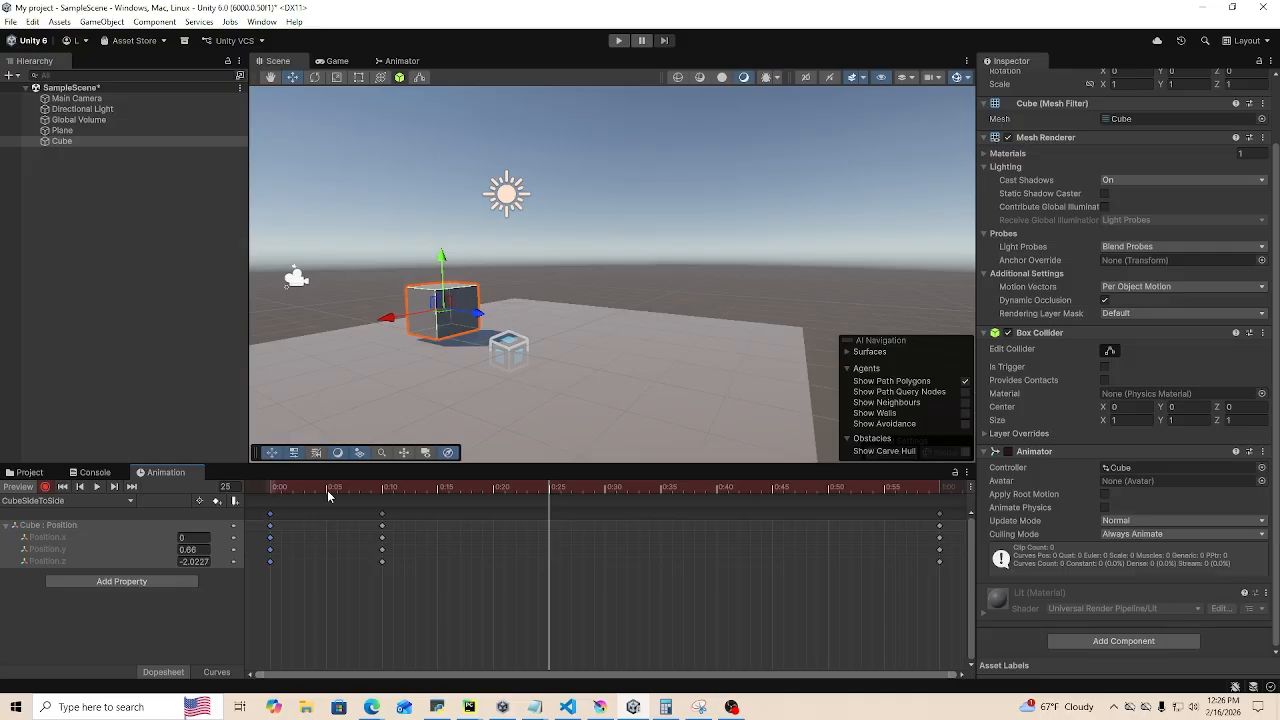
drag(328, 495, 266, 488)
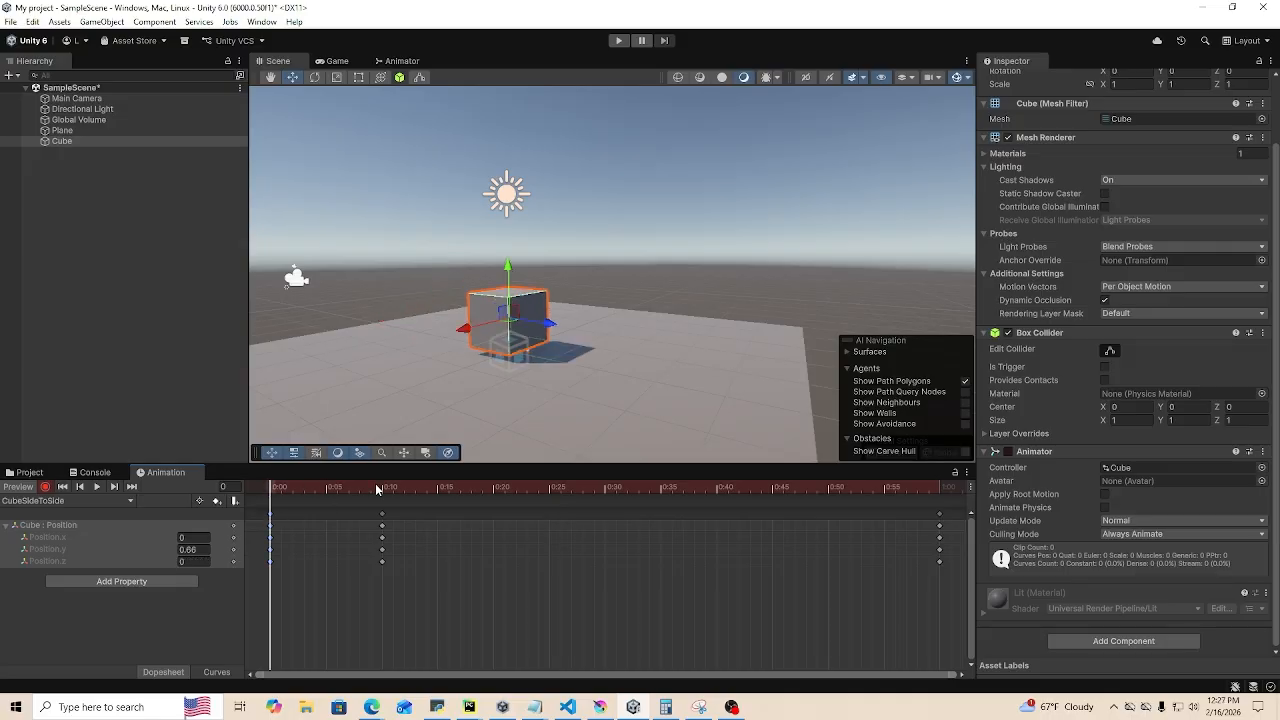
drag(378, 489, 437, 515)
drag(316, 485, 548, 510)
key(ctrl+v)
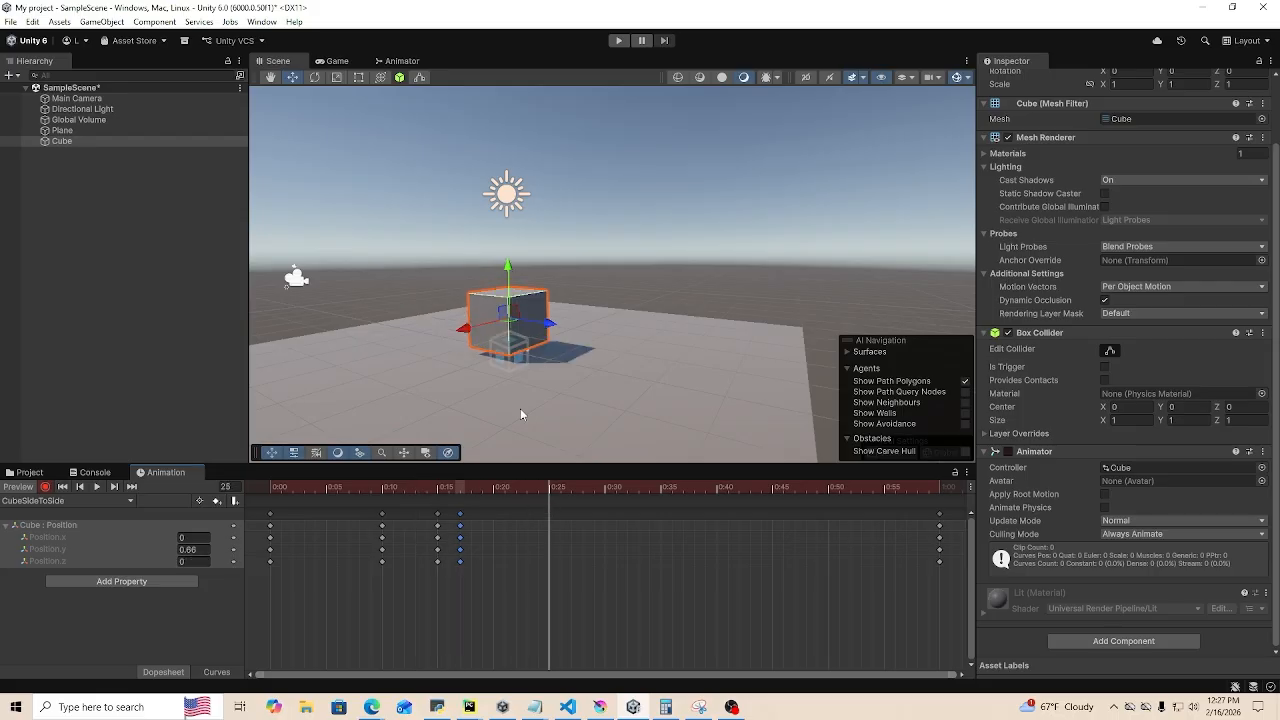
- Move the cube to about 3.7 along Z at frame 25 and copy the frame 15 keyframe to frame 31
drag(555, 332, 757, 370)
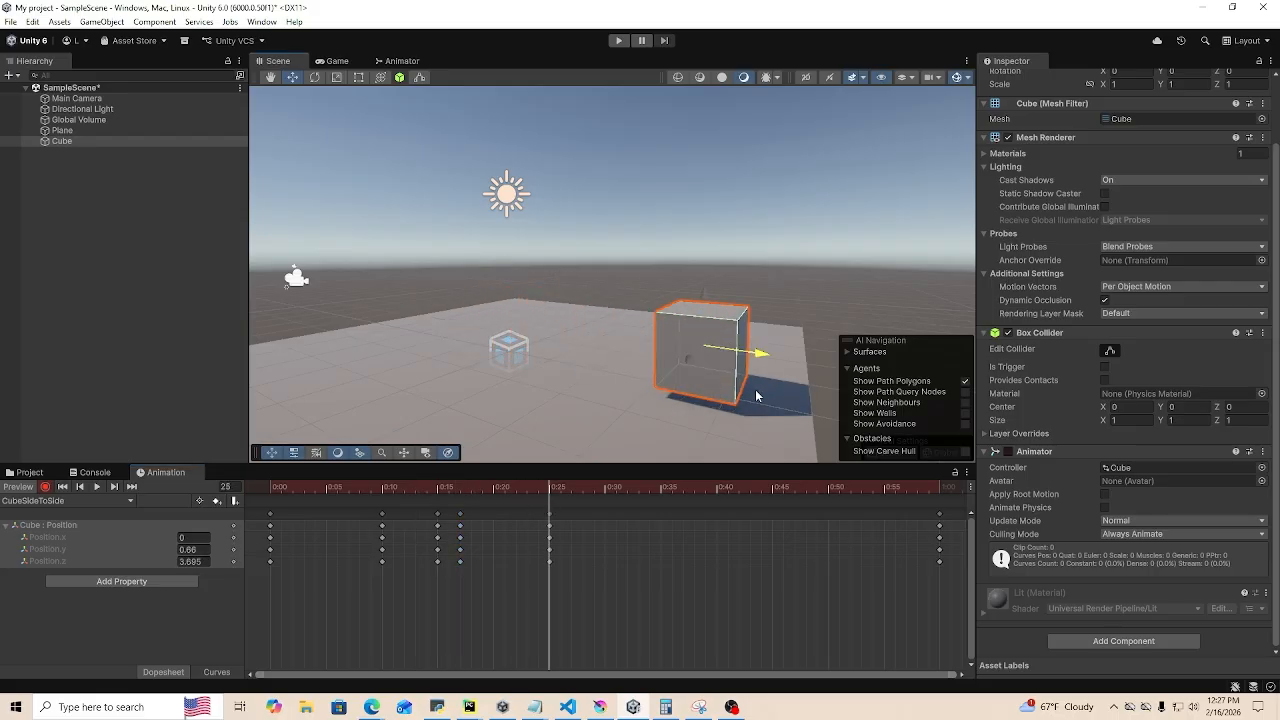
drag(553, 490, 620, 498)
click(437, 515)
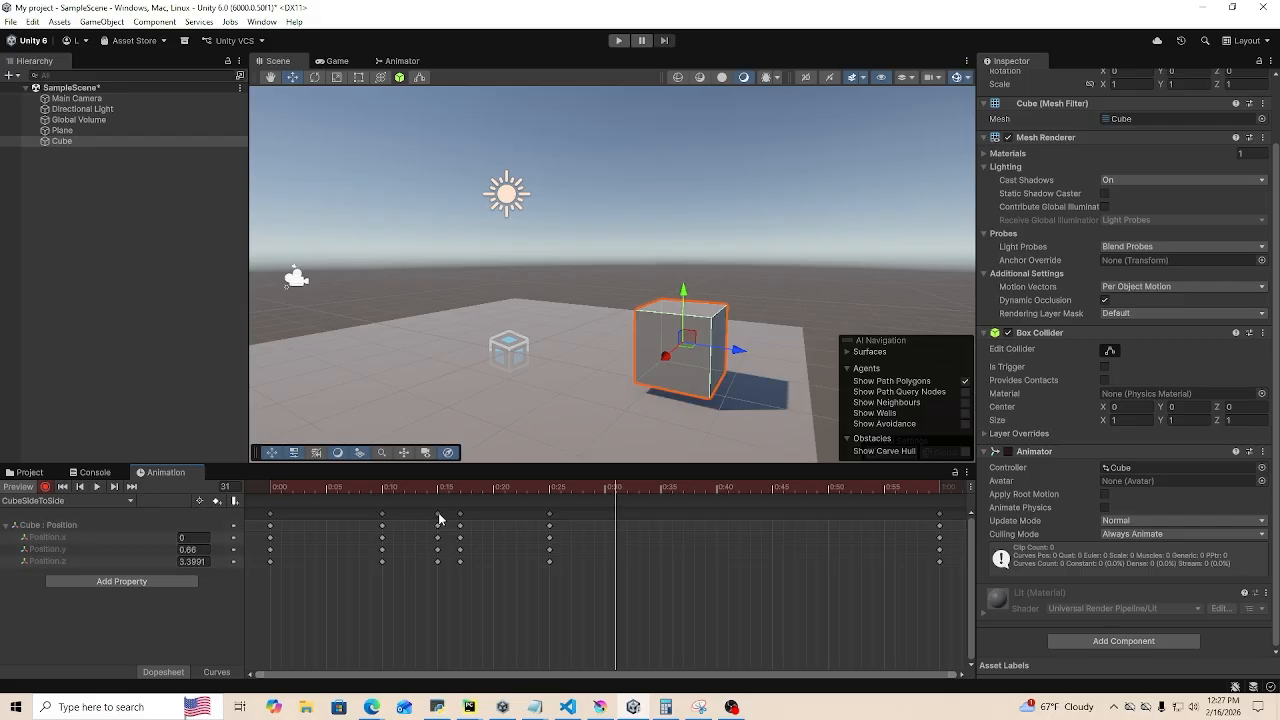
key(ctrl+v)
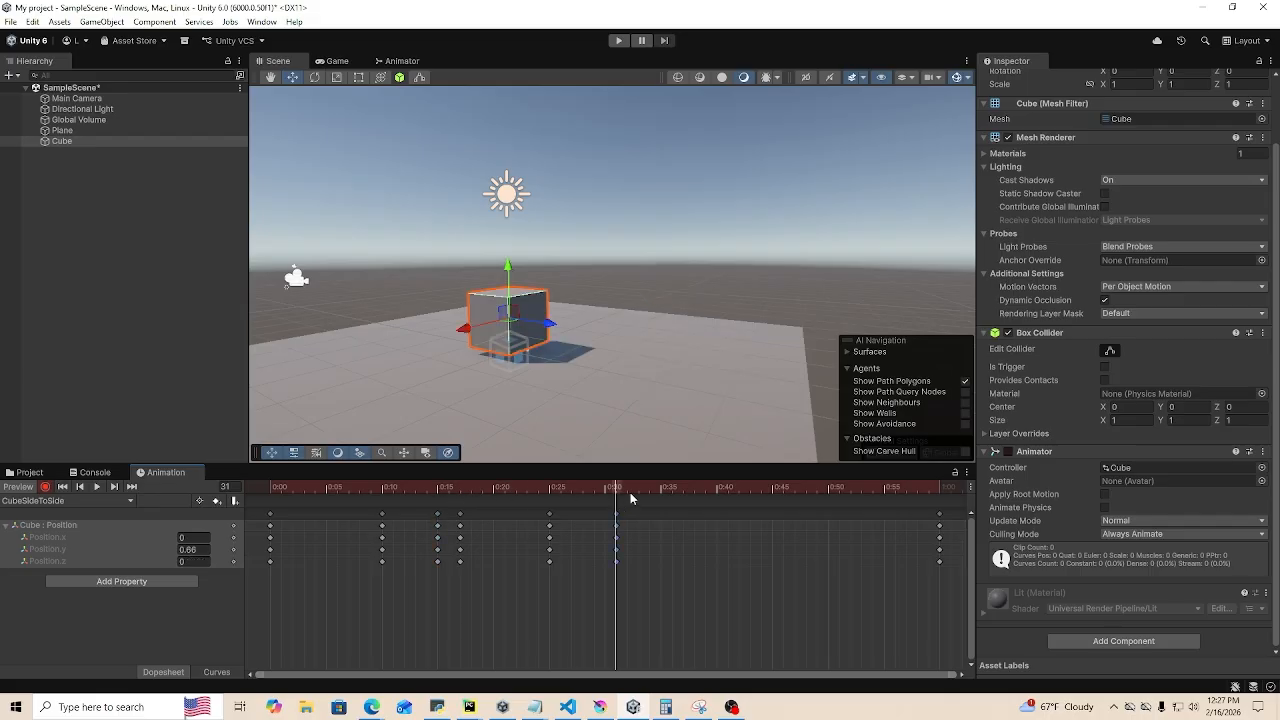
- Return the clip to frame 0 and play the side-to-side motion, then stop playback
drag(625, 492, 136, 488)
click(96, 487)
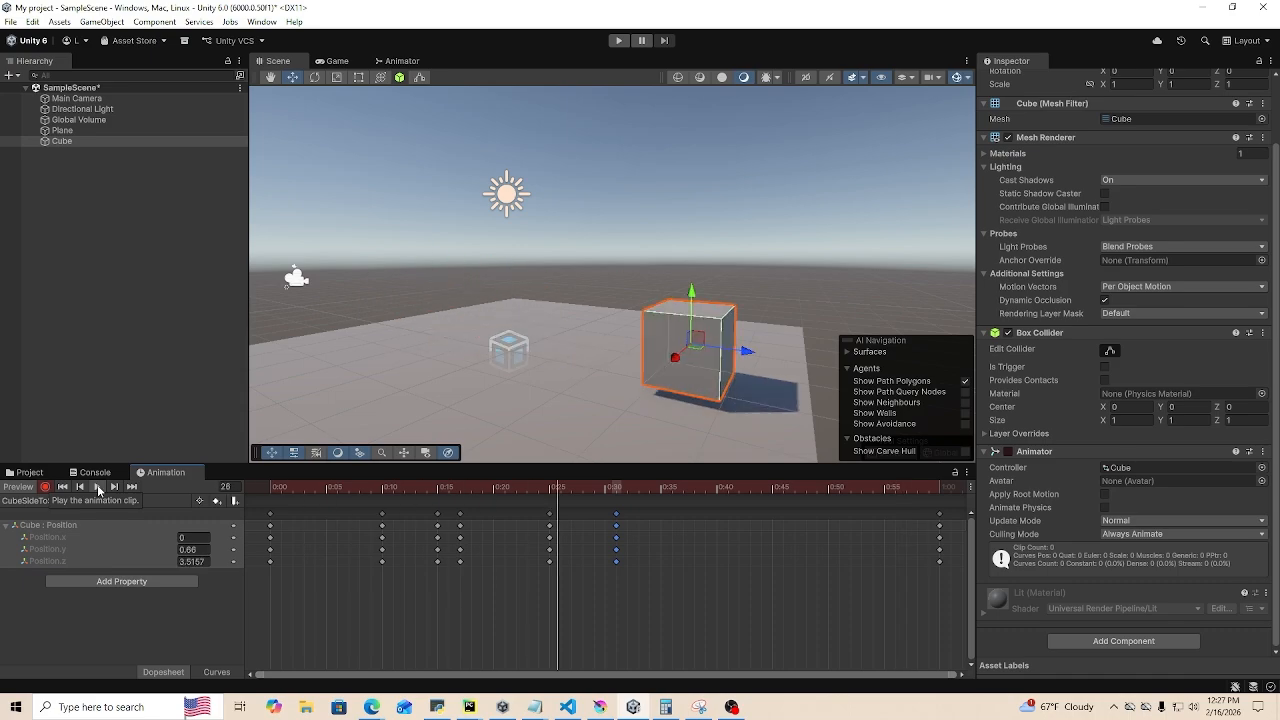
click(96, 487)
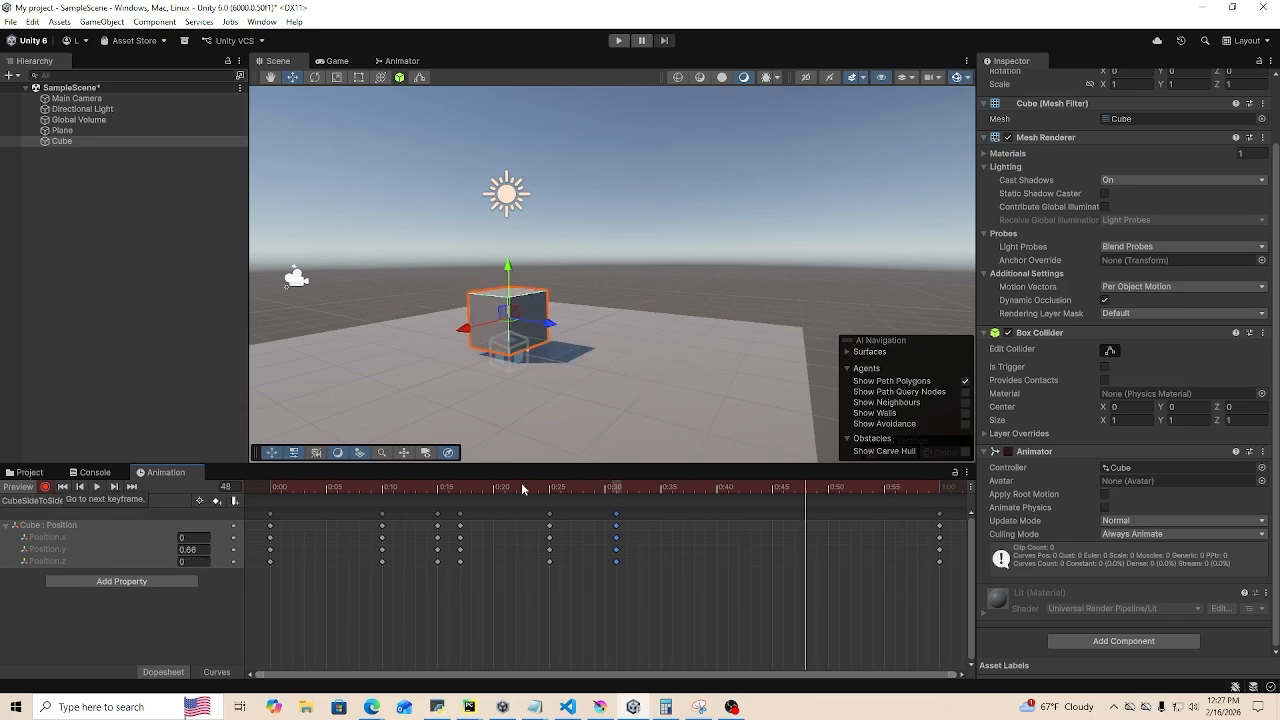
- Shorten the clip by moving its last position keyframe from frame 60 to frame 33, and return to frame 0
drag(932, 514, 885, 507)
click(939, 514)
drag(631, 485, 636, 494)
drag(629, 488, 185, 480)
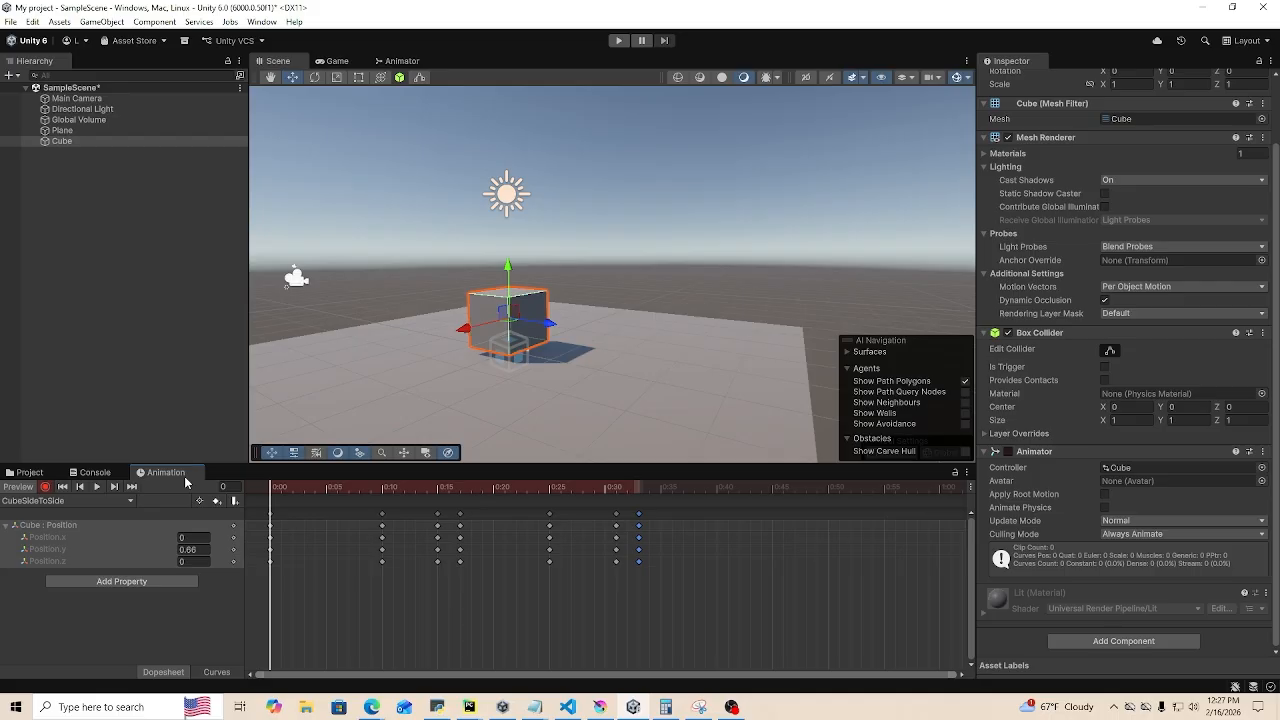
- Play the shortened side-to-side clip, watch it from farther away and deselect the cube
click(96, 487)
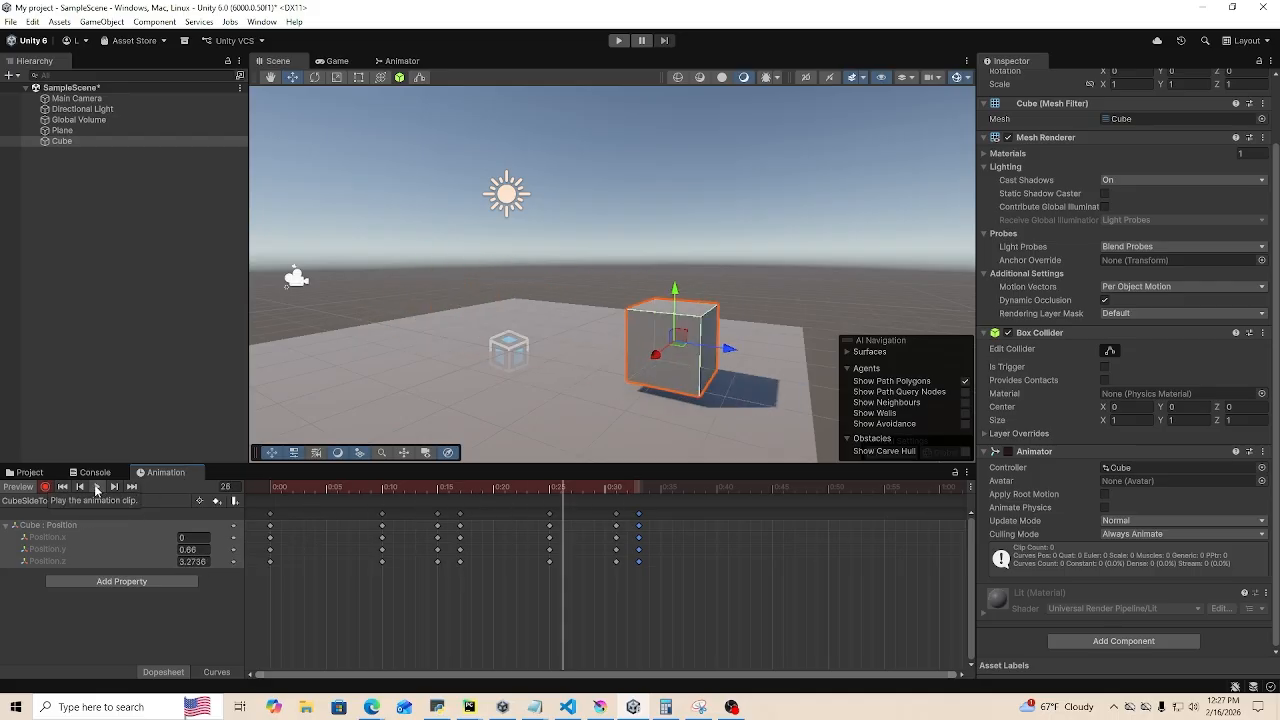
click(97, 488)
right_drag(598, 296, 627, 330)
key(s)
click(676, 251)
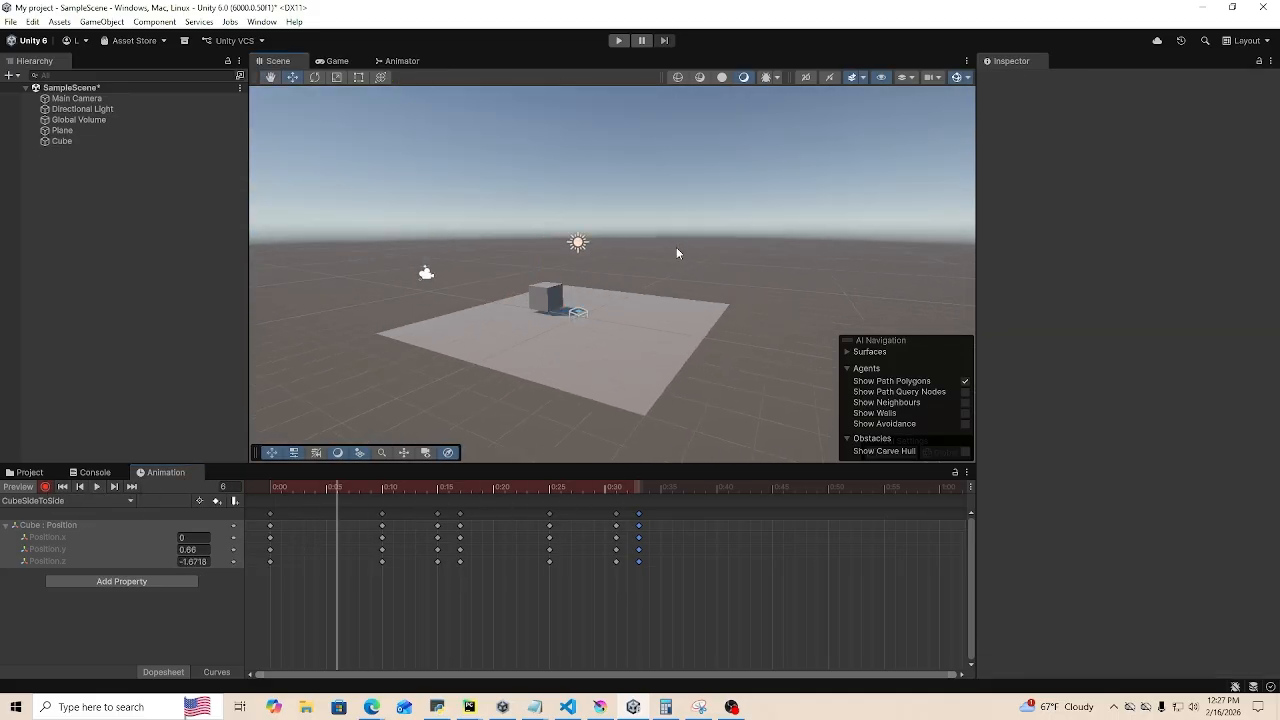
- Check where the animation clips are stored, opening the new clip dialog and closing it without saving
click(30, 472)
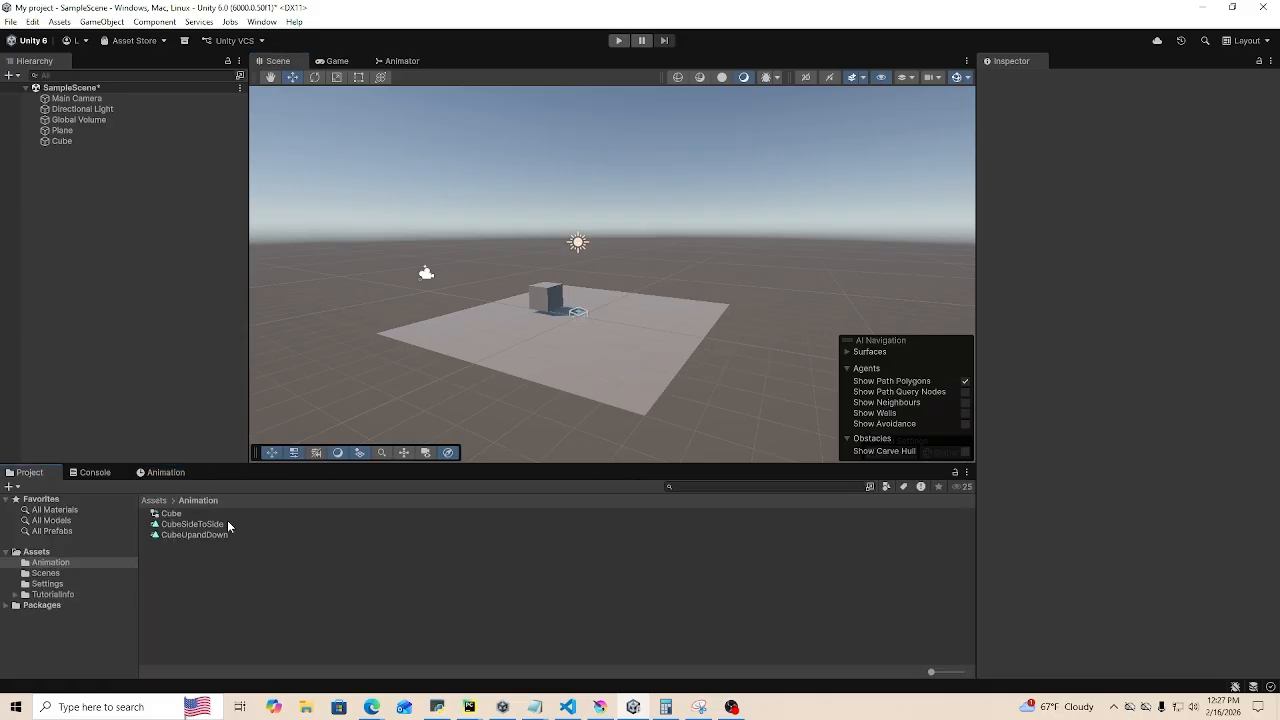
click(166, 474)
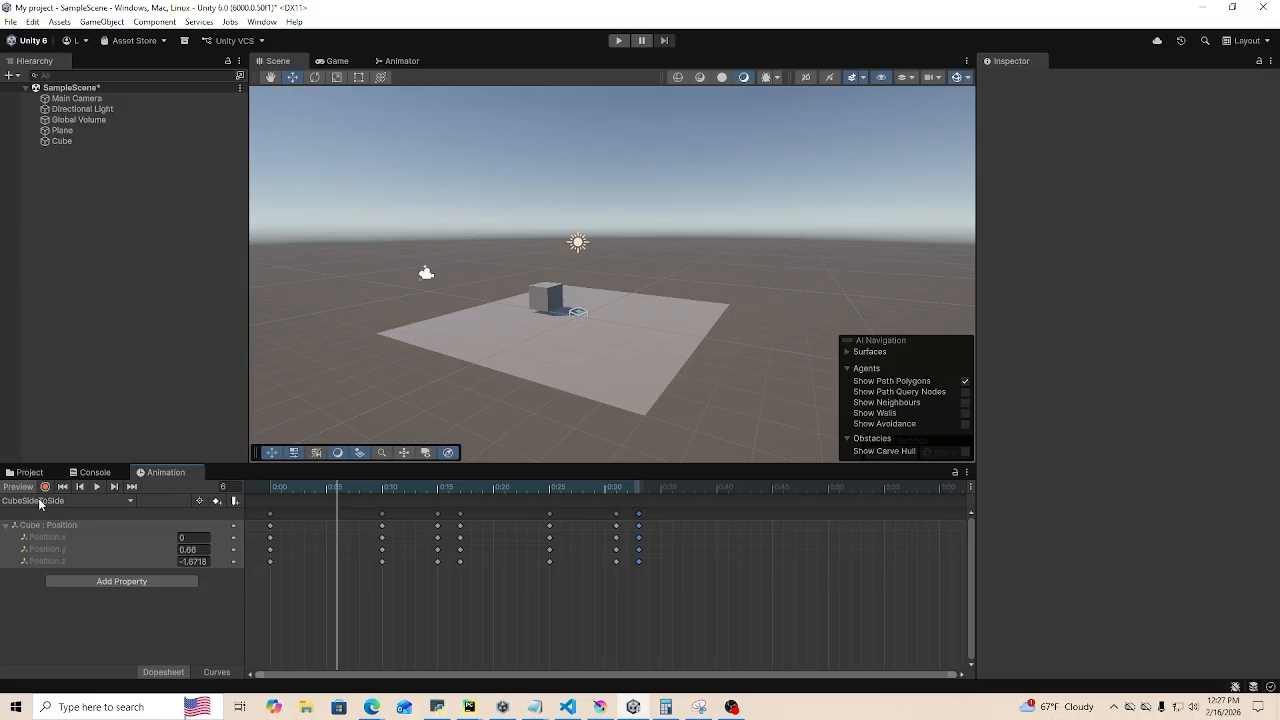
click(40, 504)
click(45, 549)
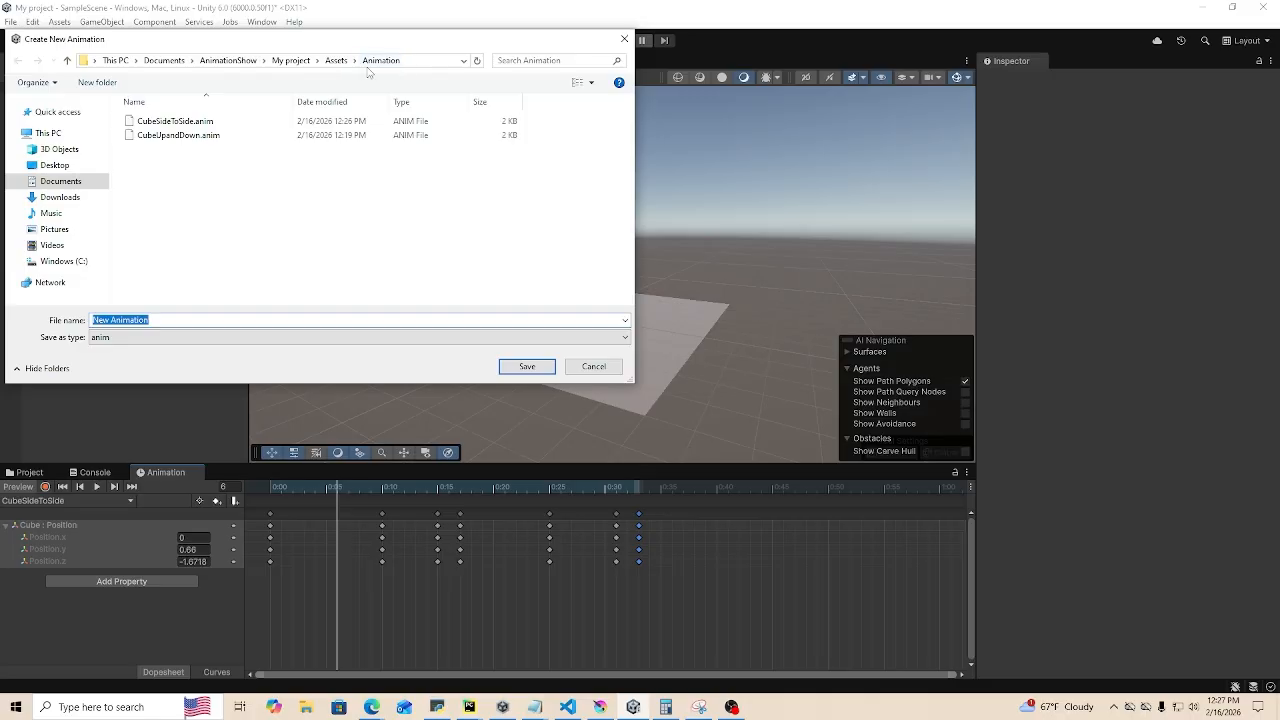
click(624, 38)
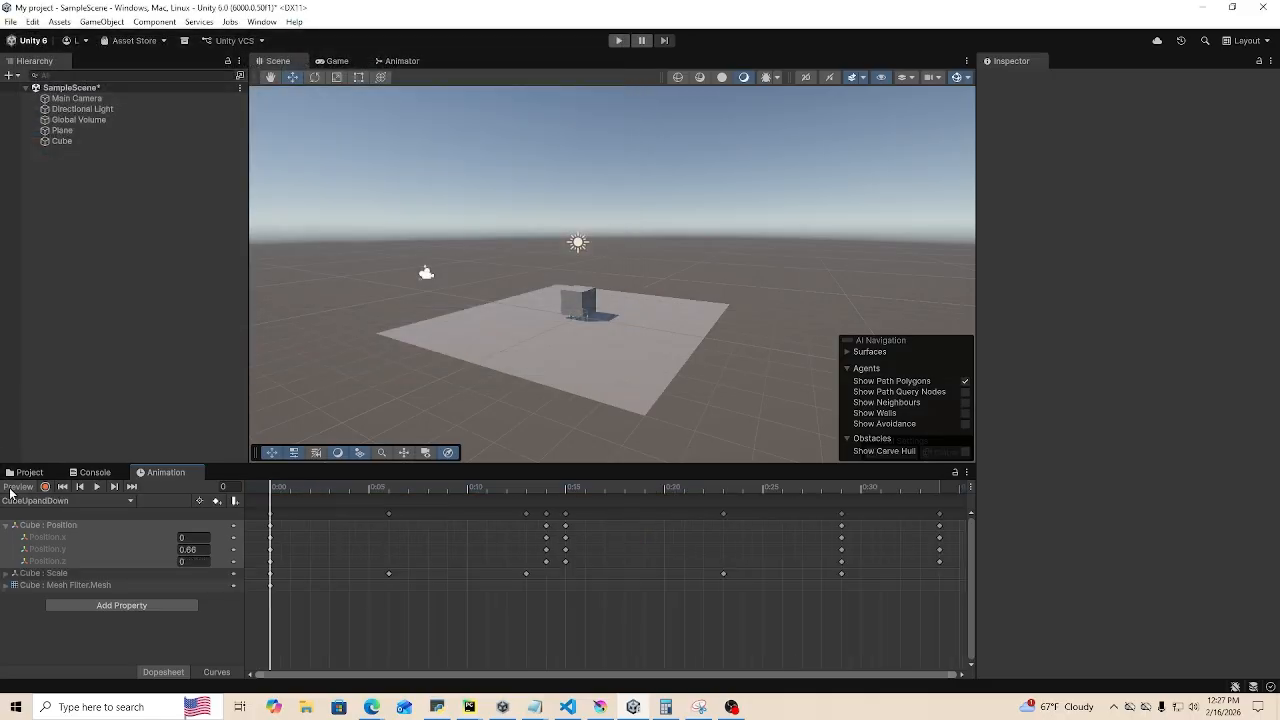
- Inspect the CubeSideToSide and CubeUpandDown clip assets and view their states in the Animator graph
click(34, 474)
click(188, 525)
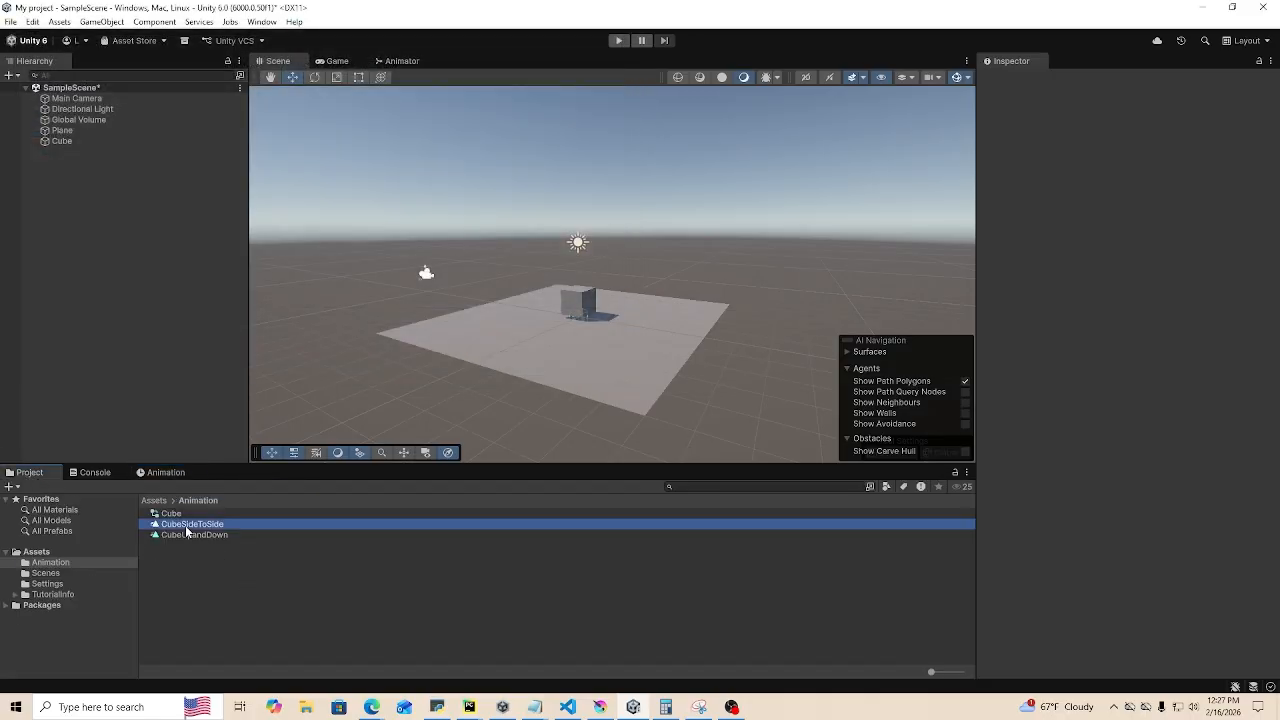
click(192, 535)
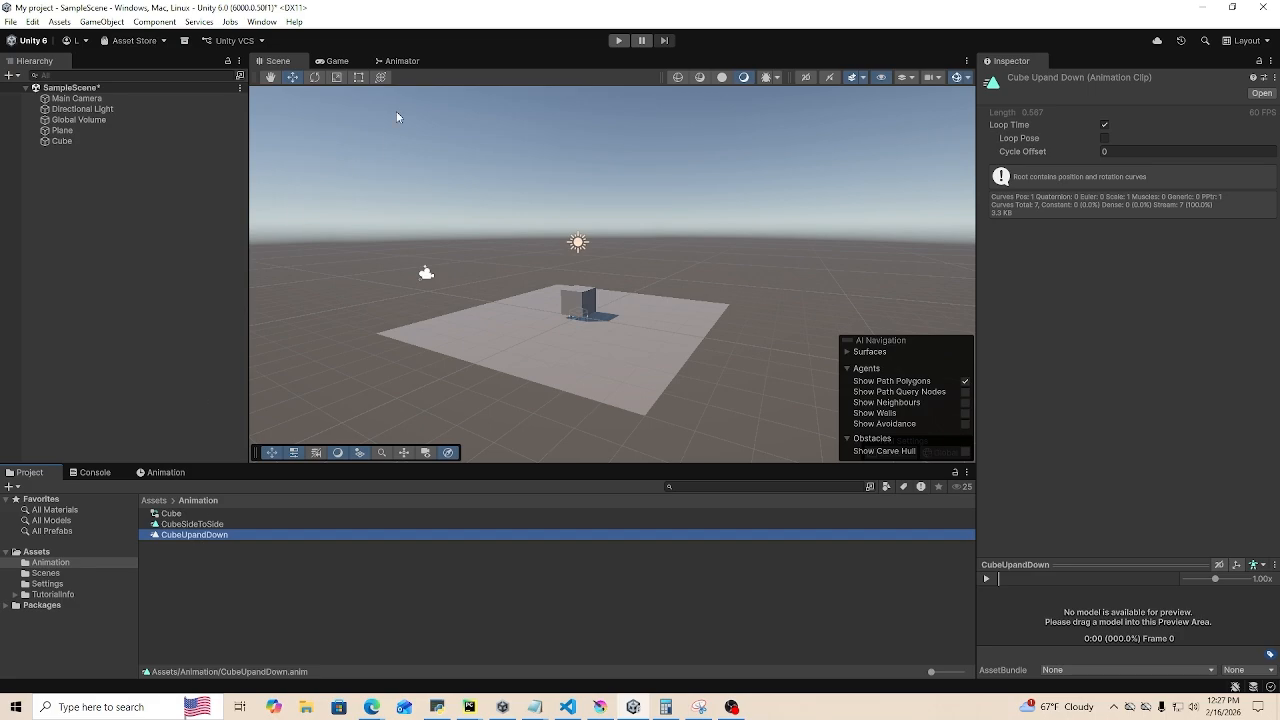
click(397, 60)
scroll(673, 342, up, 2)
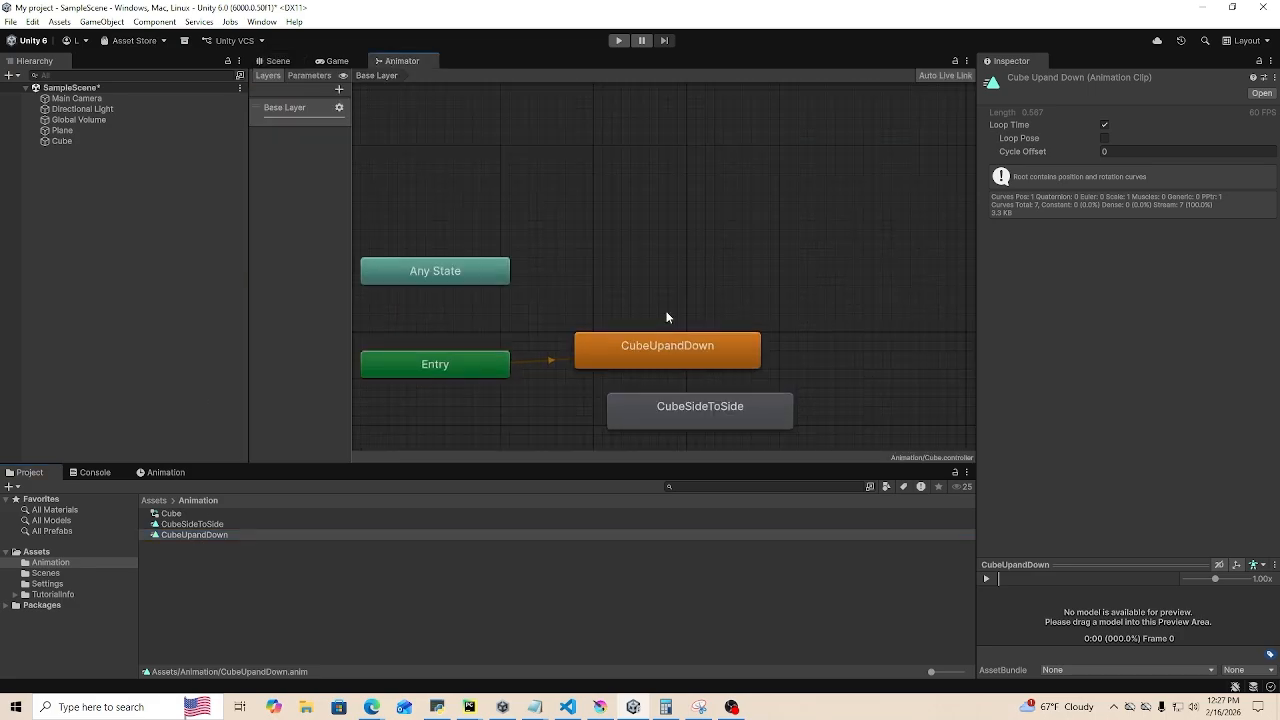
scroll(688, 383, down, 3)
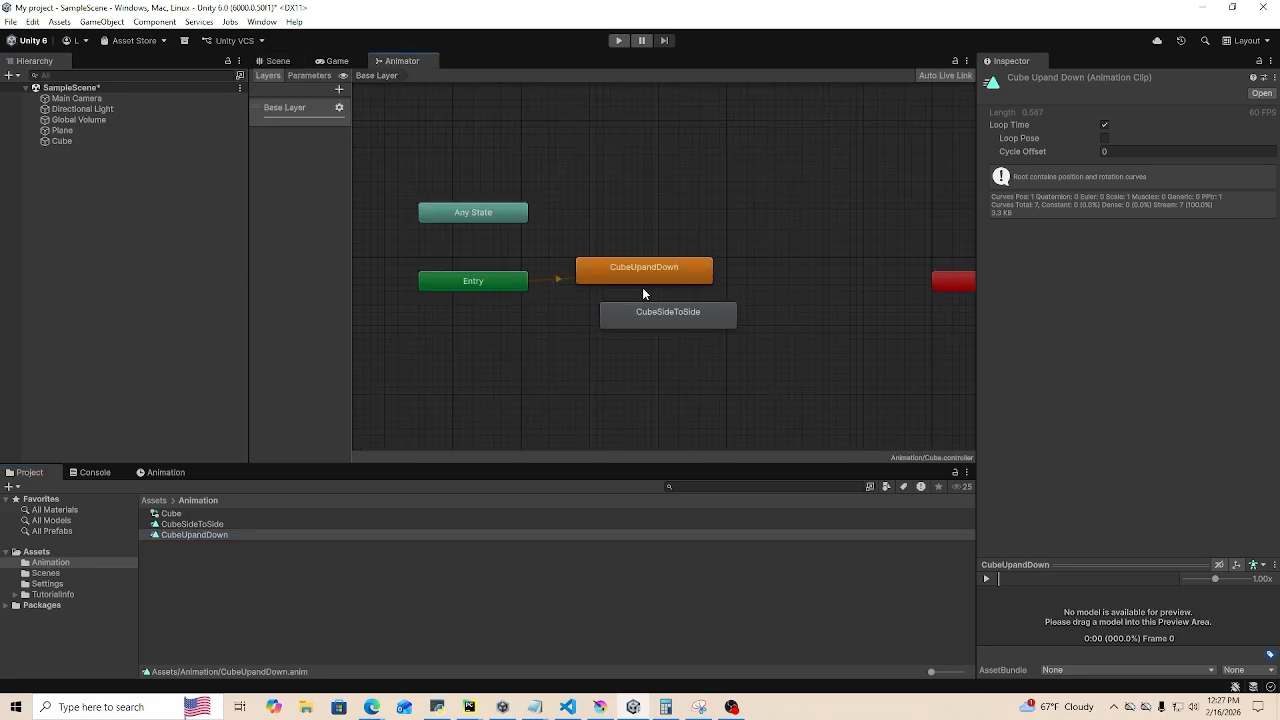
- Delete the CubeSideToSide state from the Animator graph and add a second state from the CubeUpandDown clip
click(643, 322)
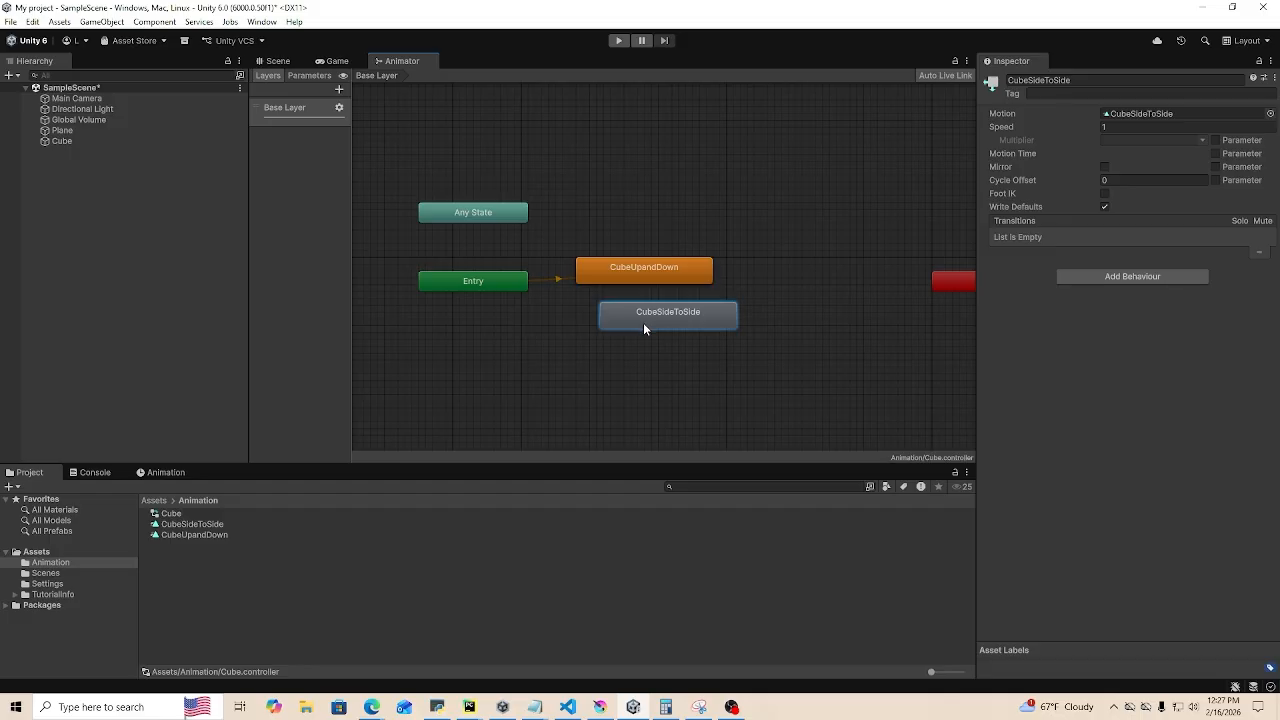
key(Delete)
click(197, 534)
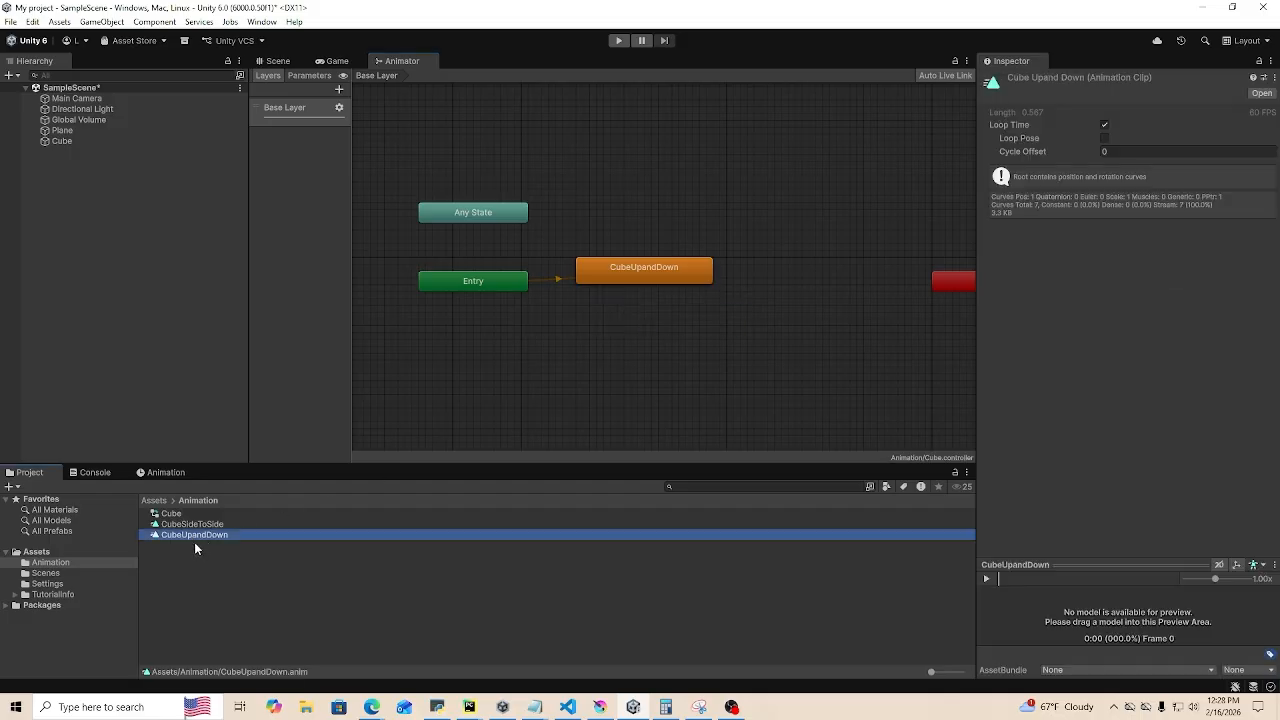
drag(195, 533, 639, 328)
scroll(600, 304, up, 3)
- Check which controller the cube's Animator component uses and view that controller's state graph
click(278, 62)
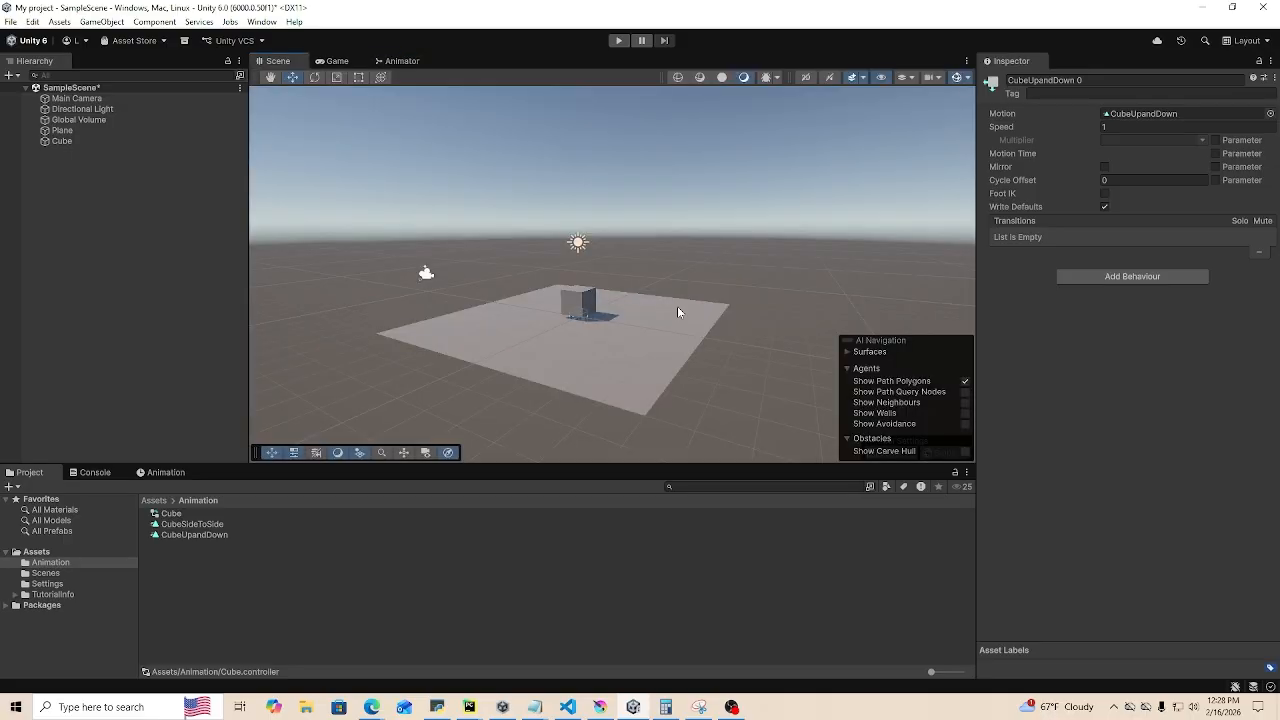
click(590, 305)
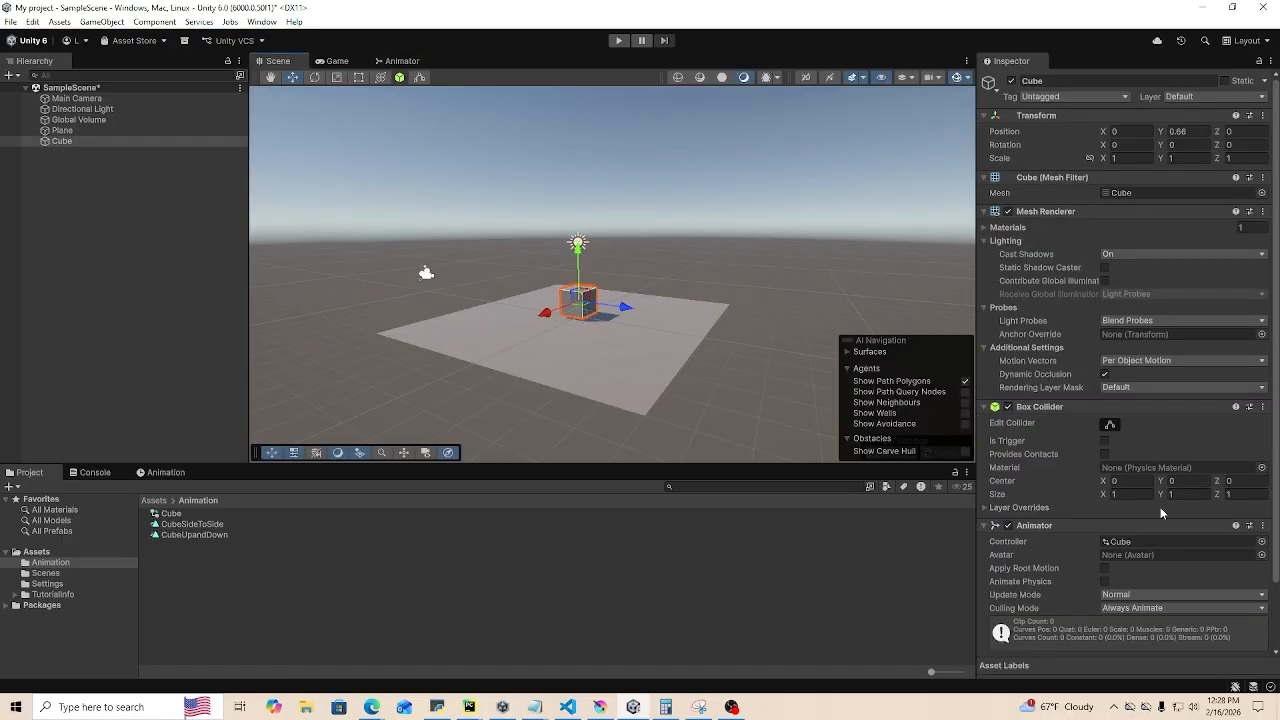
scroll(1160, 513, down, 3)
click(1120, 470)
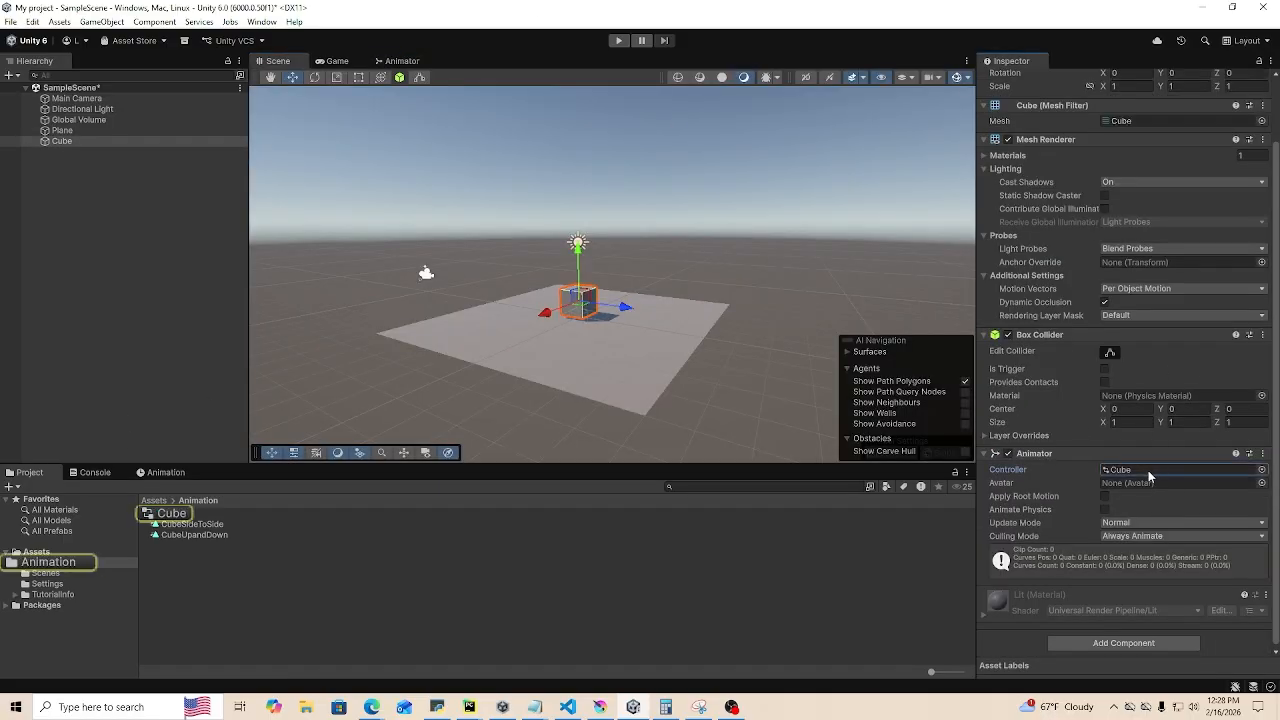
click(400, 61)
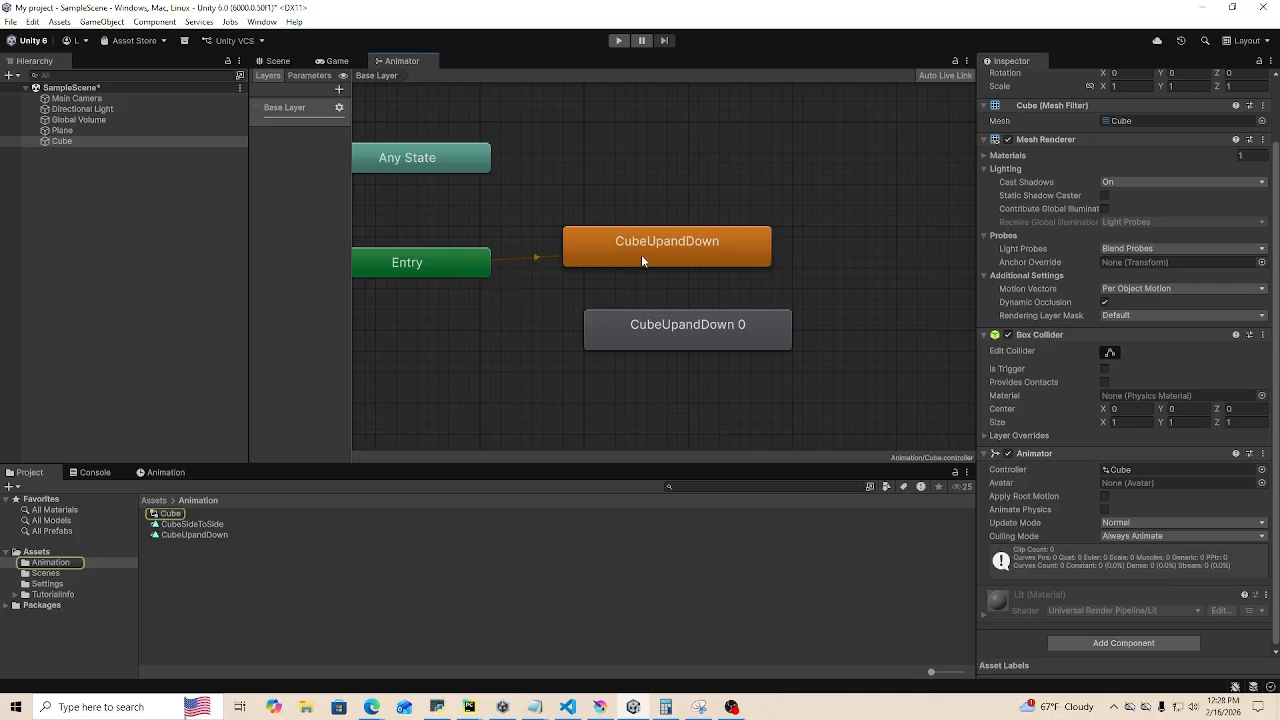
- Run the scene in Play mode to watch the cube's default animation, and stop it
click(275, 61)
click(618, 40)
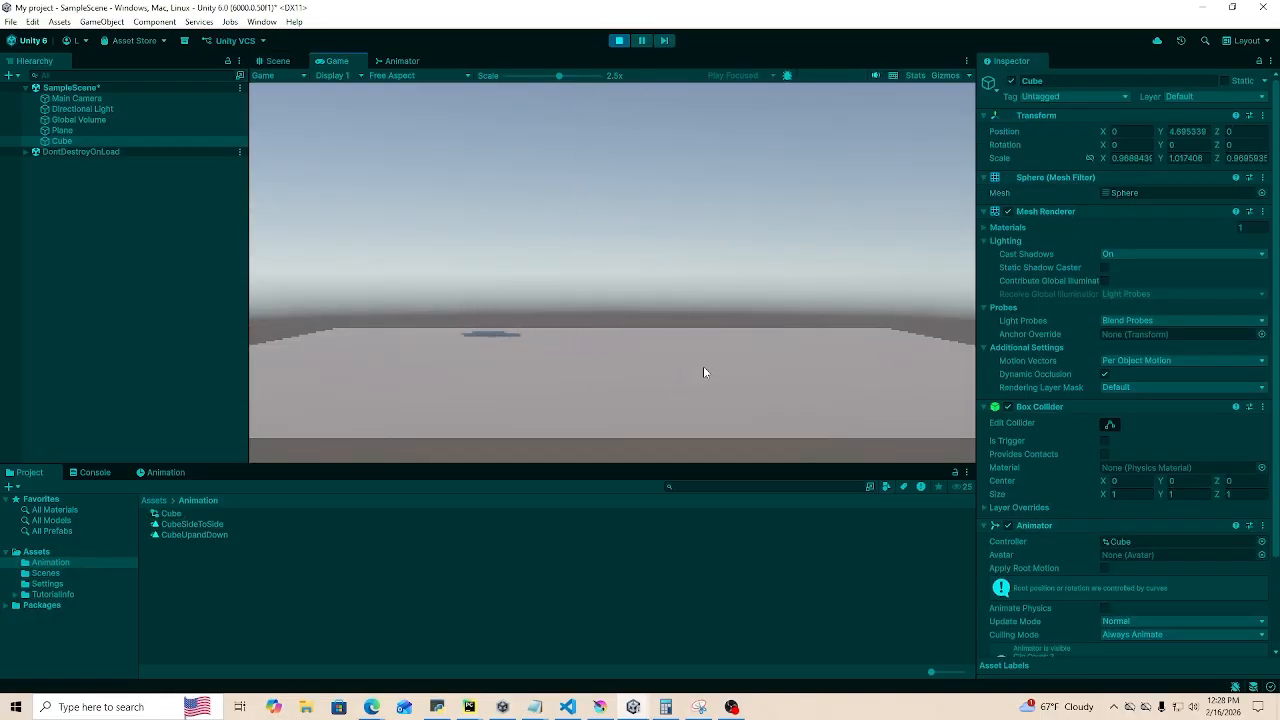
click(619, 40)
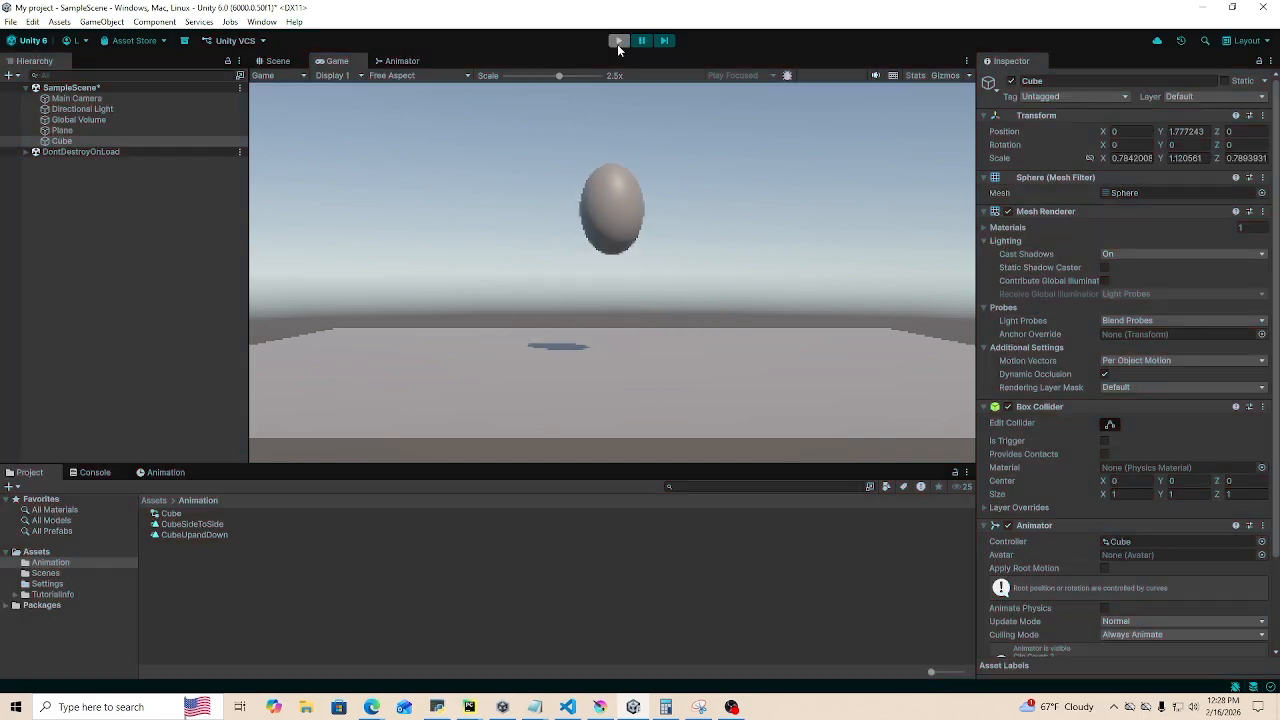
- Set the duplicate CubeUpandDown 0 state as the layer default and space the two states apart
click(418, 63)
click(722, 327)
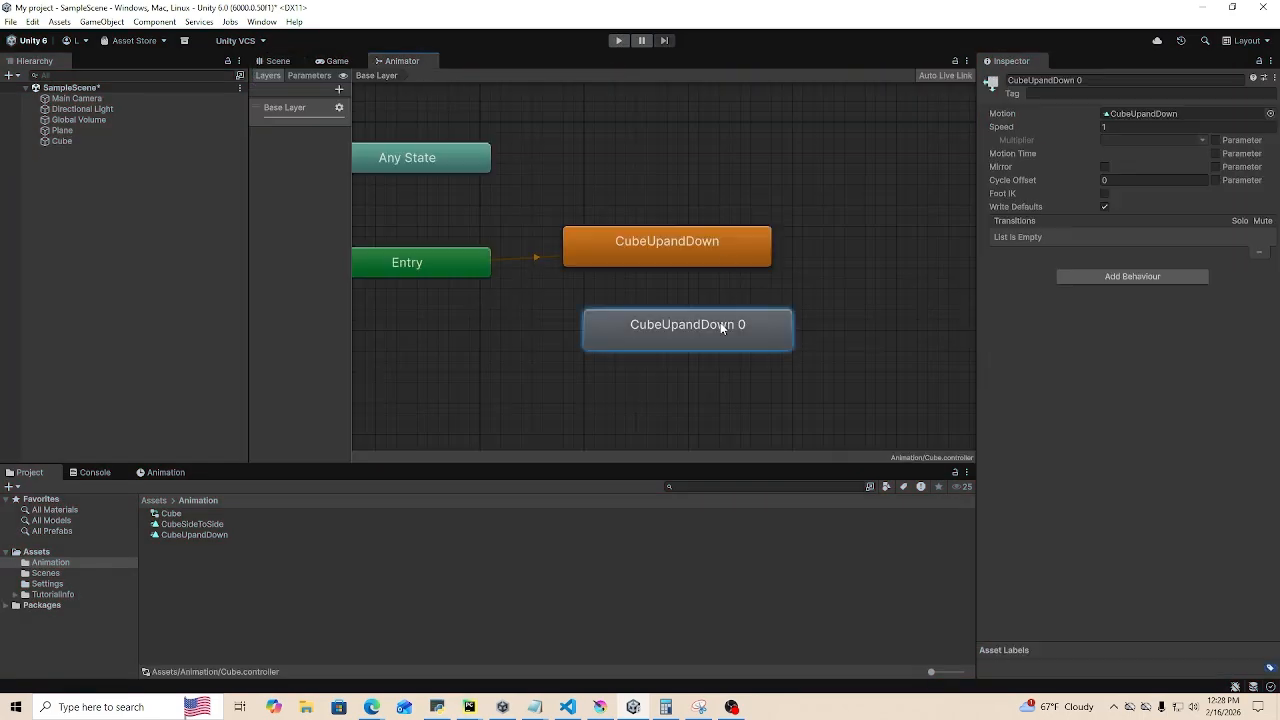
right_click(695, 330)
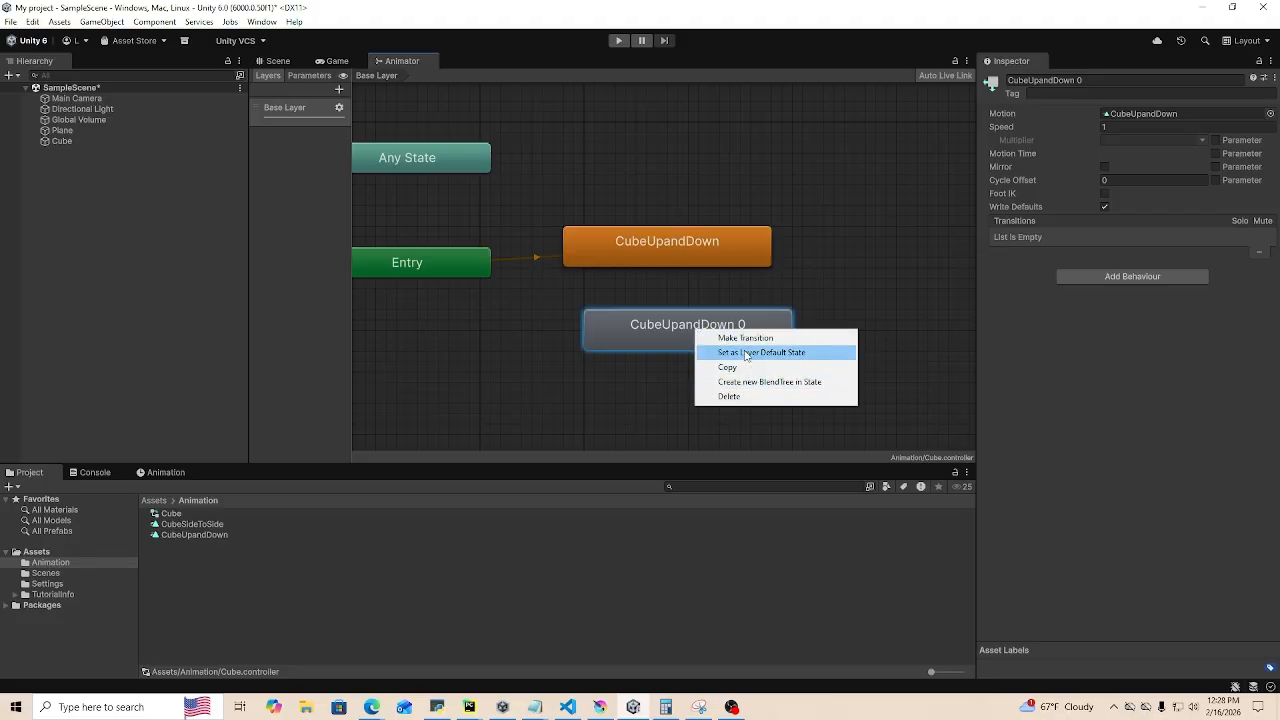
click(755, 352)
drag(693, 258, 745, 196)
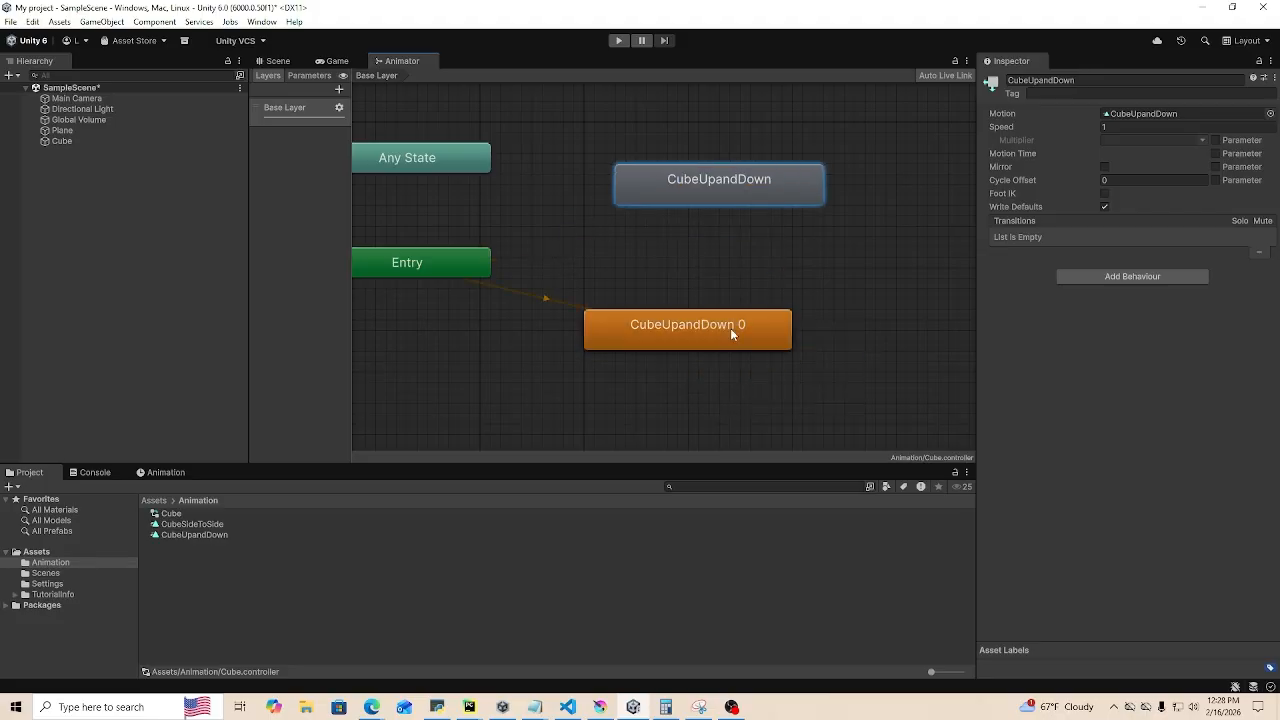
drag(731, 330, 740, 304)
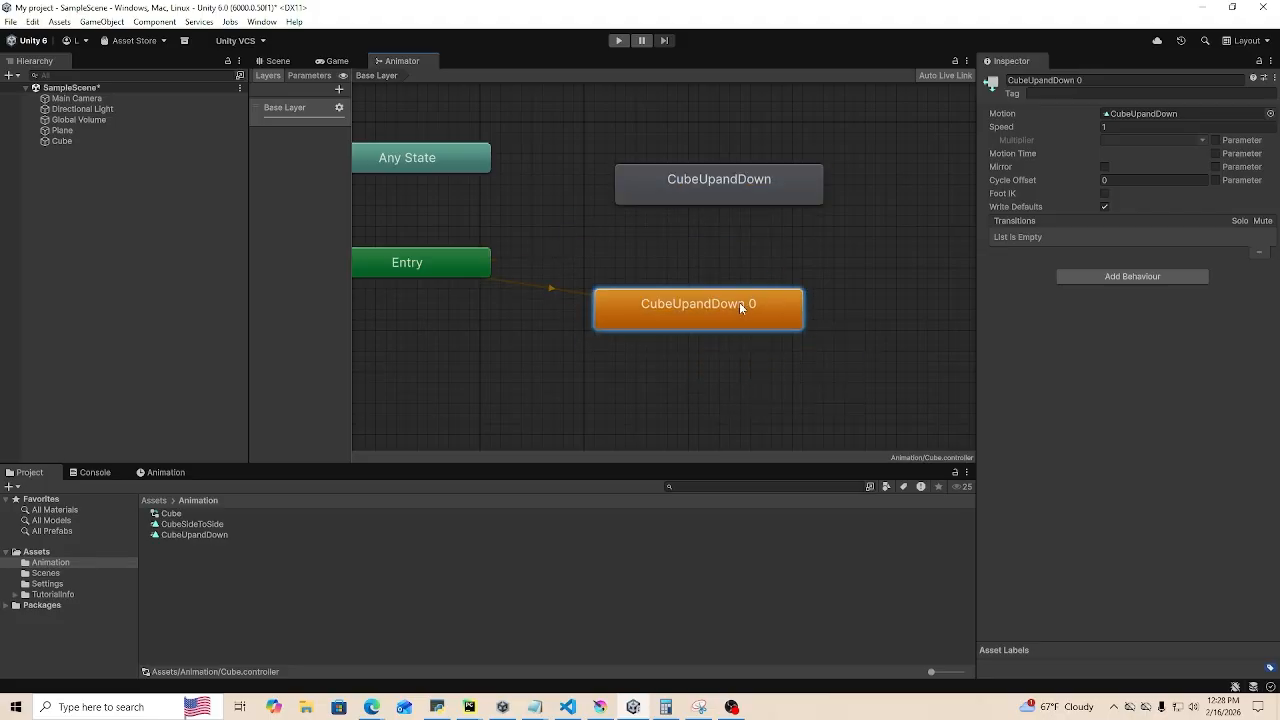
- Replace the duplicate CubeUpandDown 0 state with one from the CubeSideToSide clip and make it the layer default state
click(216, 525)
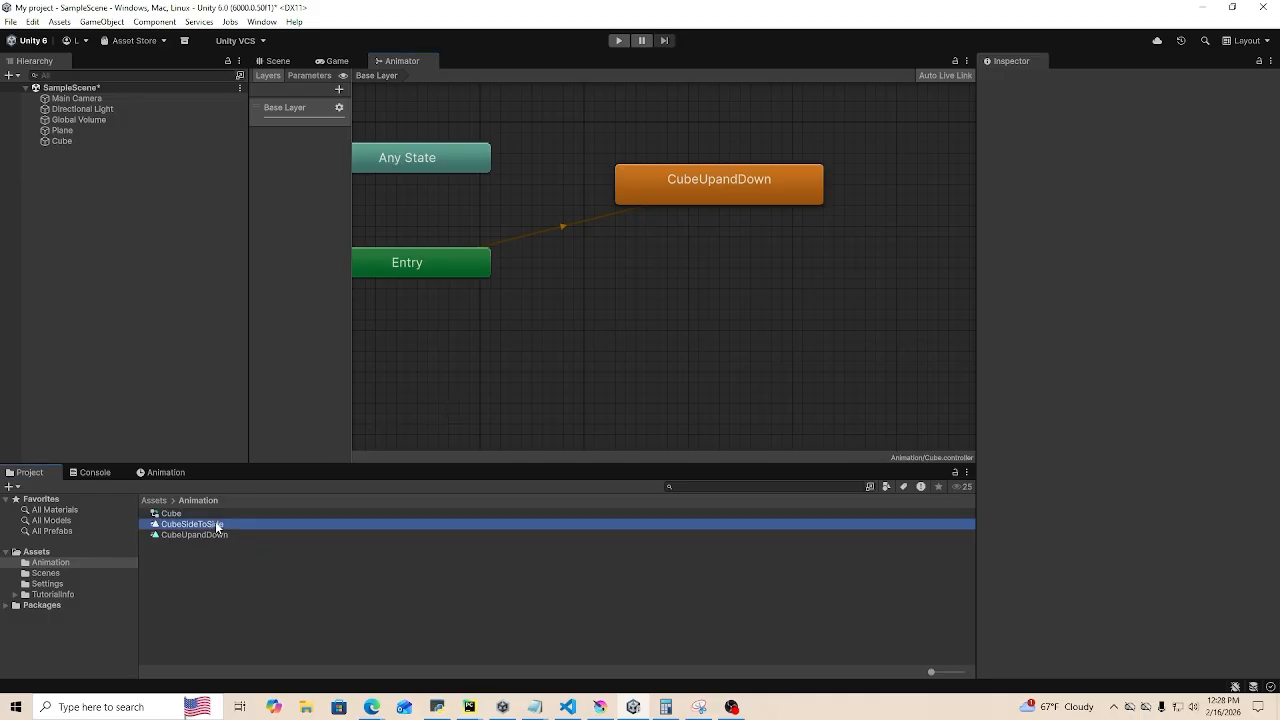
drag(215, 521, 665, 275)
right_click(706, 292)
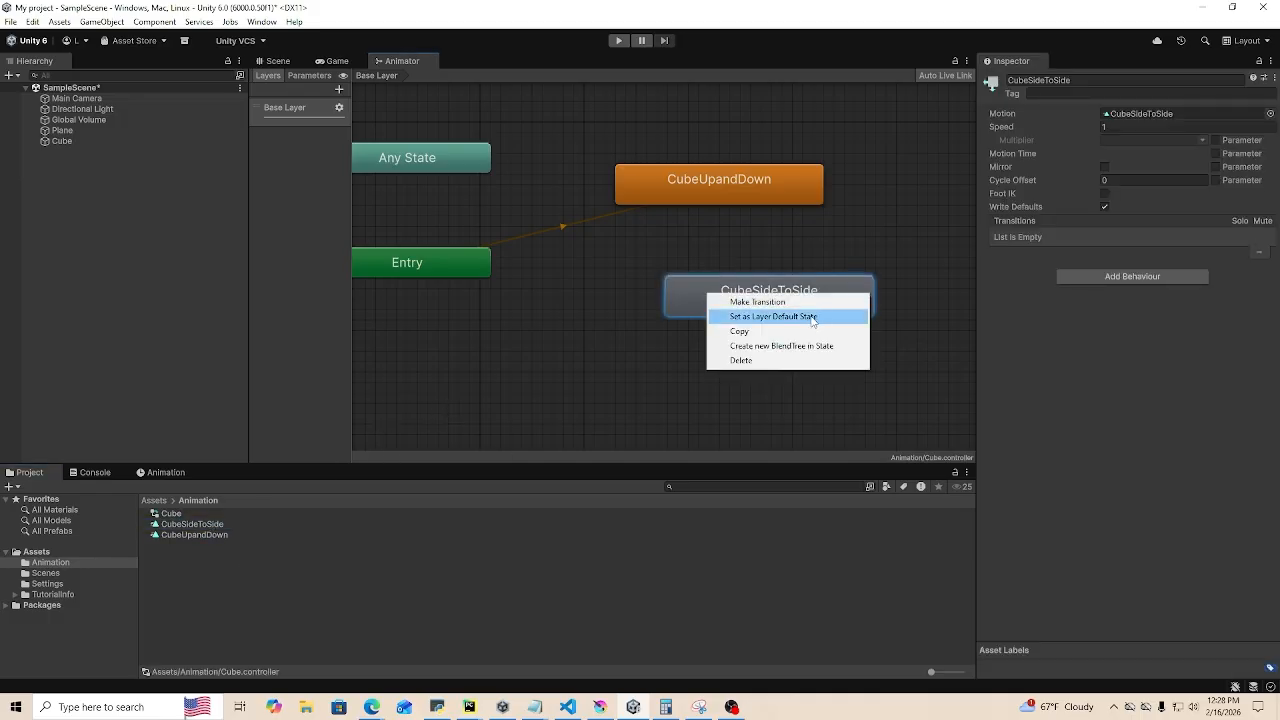
click(812, 318)
drag(770, 287, 682, 269)
click(697, 186)
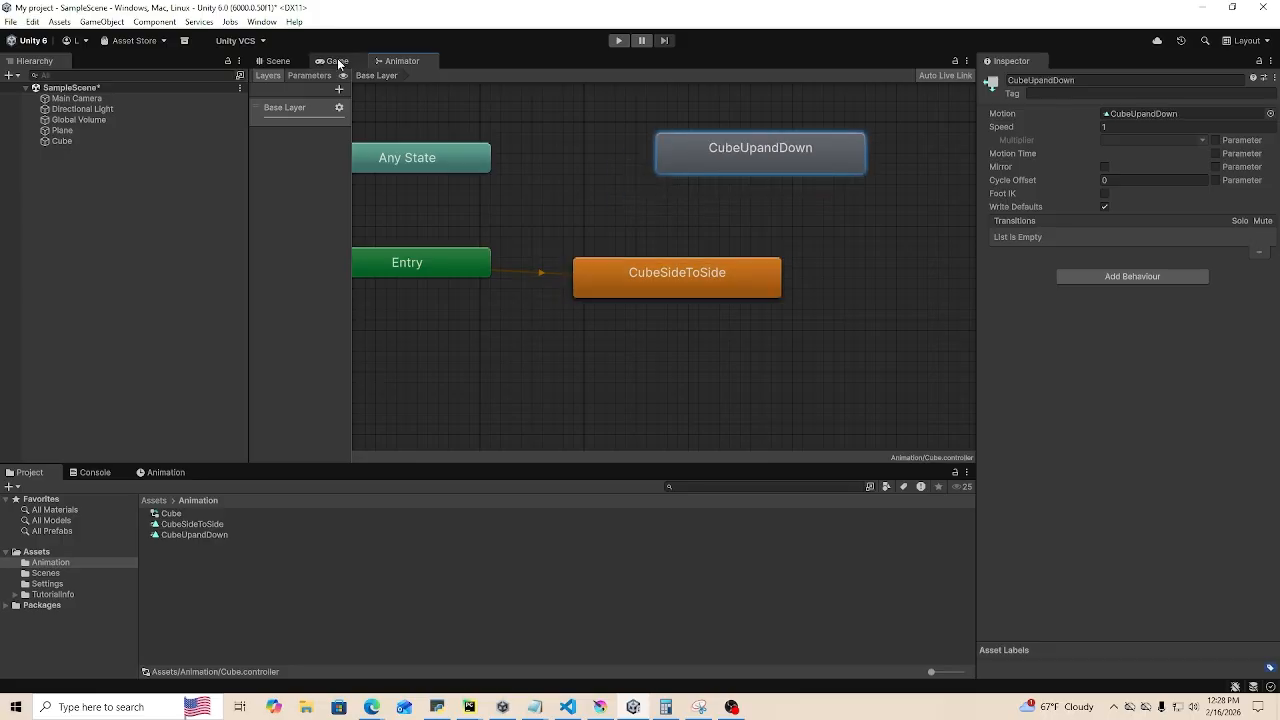
- Play the scene to watch the side-to-side default animation, stop it and view the cube more closely
click(297, 63)
click(619, 41)
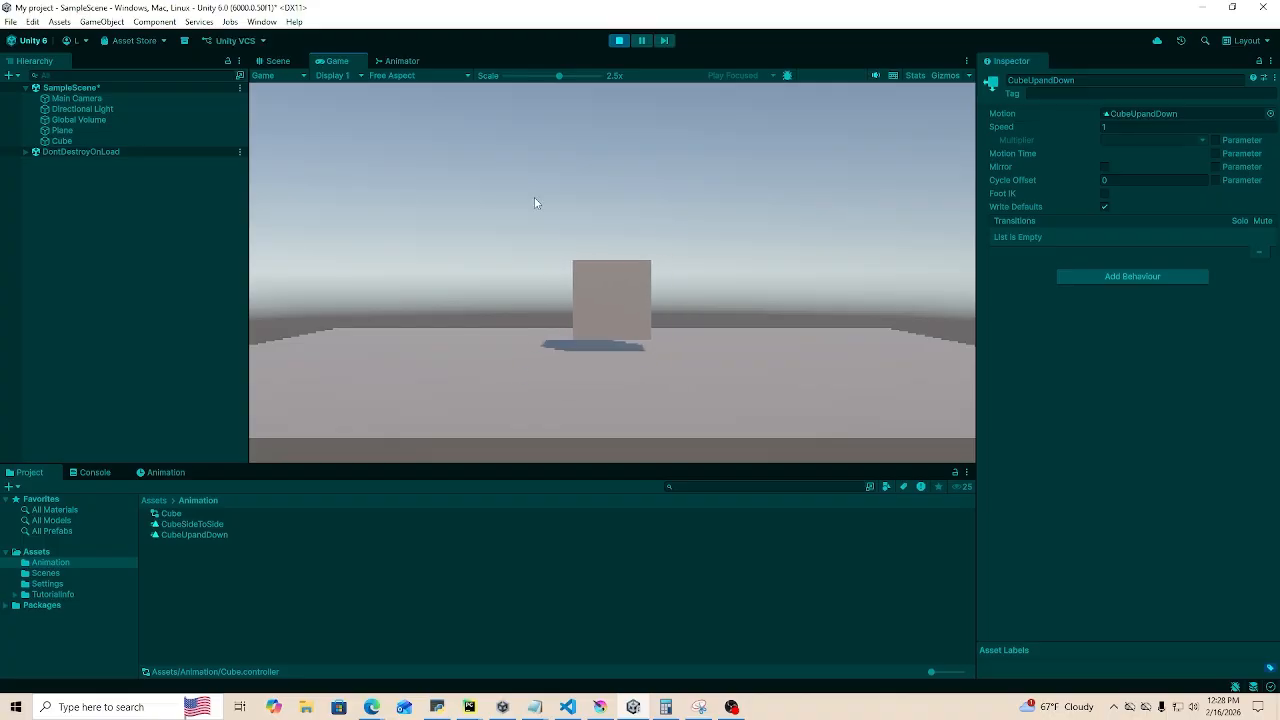
click(619, 40)
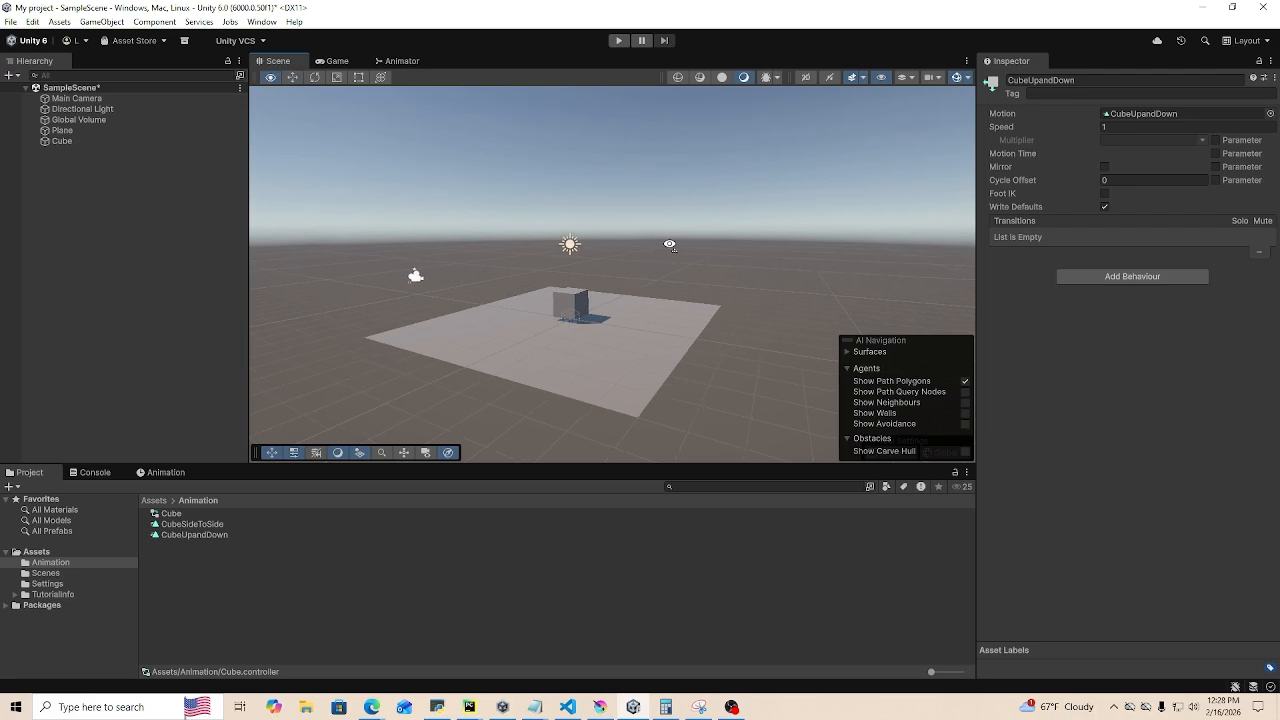
scroll(661, 252, up, 4)
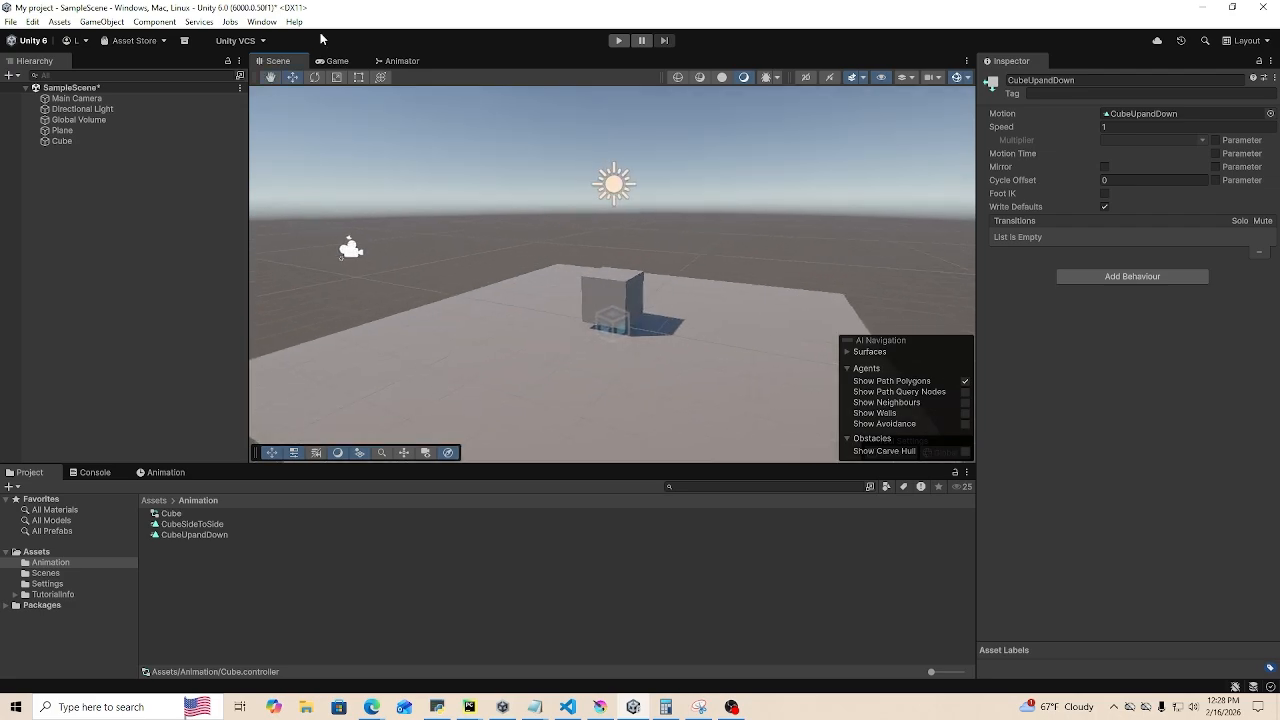
- Position the CubeUpandDown state directly above CubeSideToSide in the Animator graph
click(400, 61)
scroll(715, 255, down, 2)
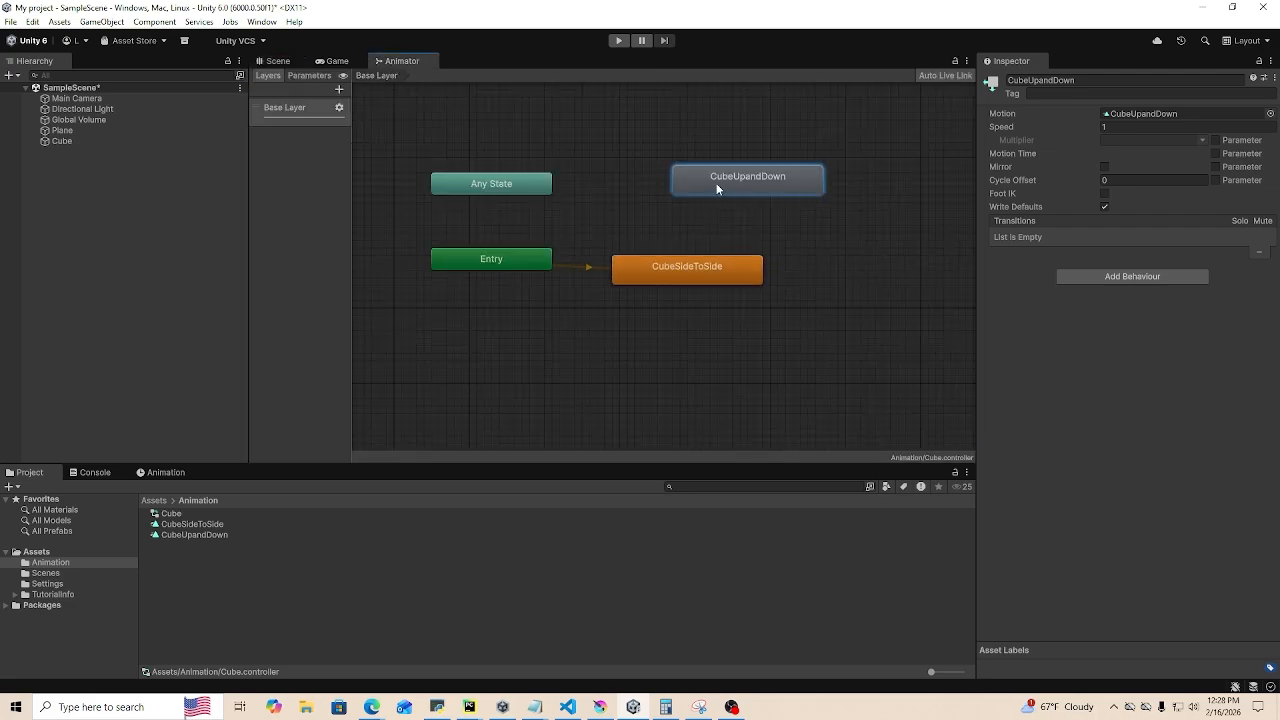
drag(716, 183, 652, 214)
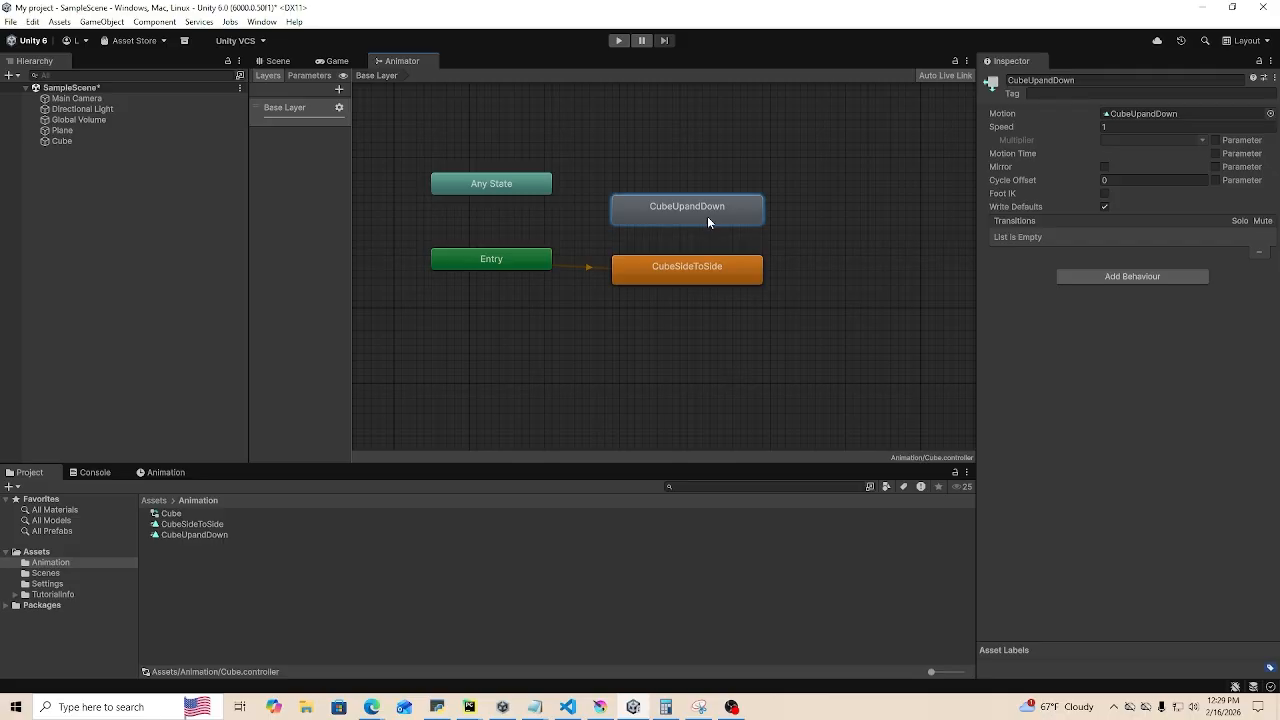
- Add a Bool parameter named Direction to the Animator controller and move the CubeSideToSide state level with Entry
click(311, 75)
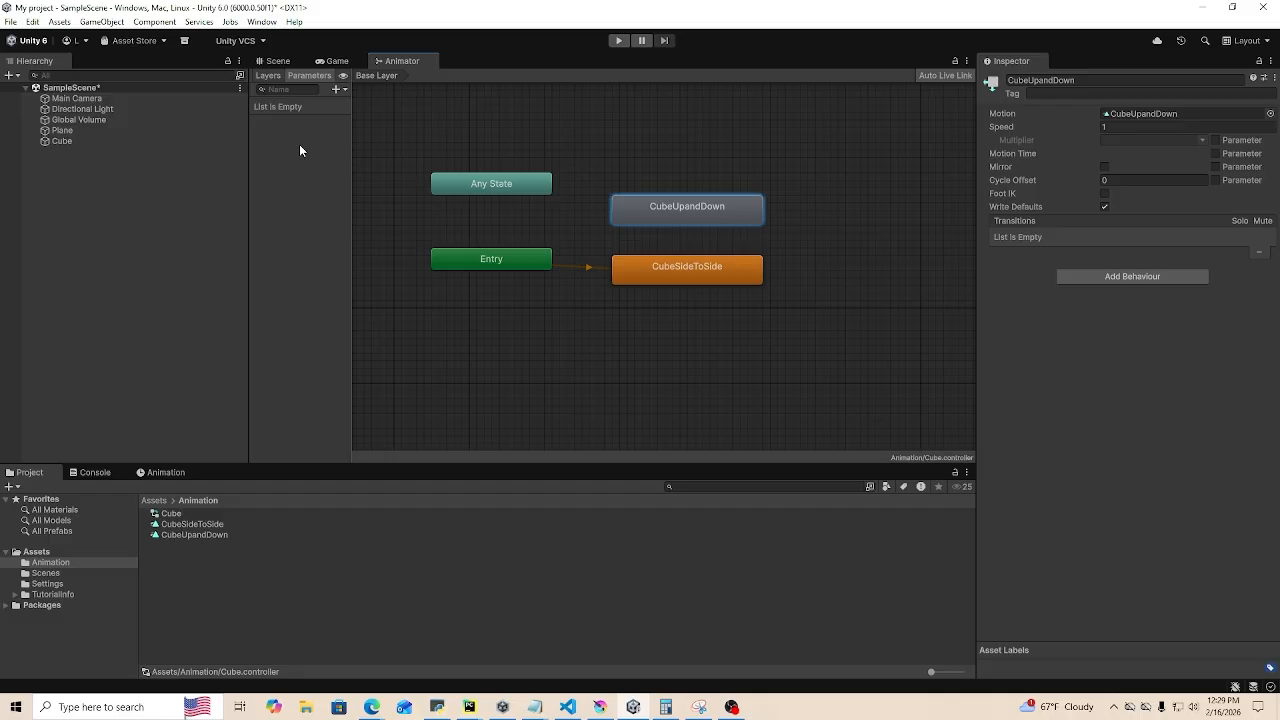
click(337, 89)
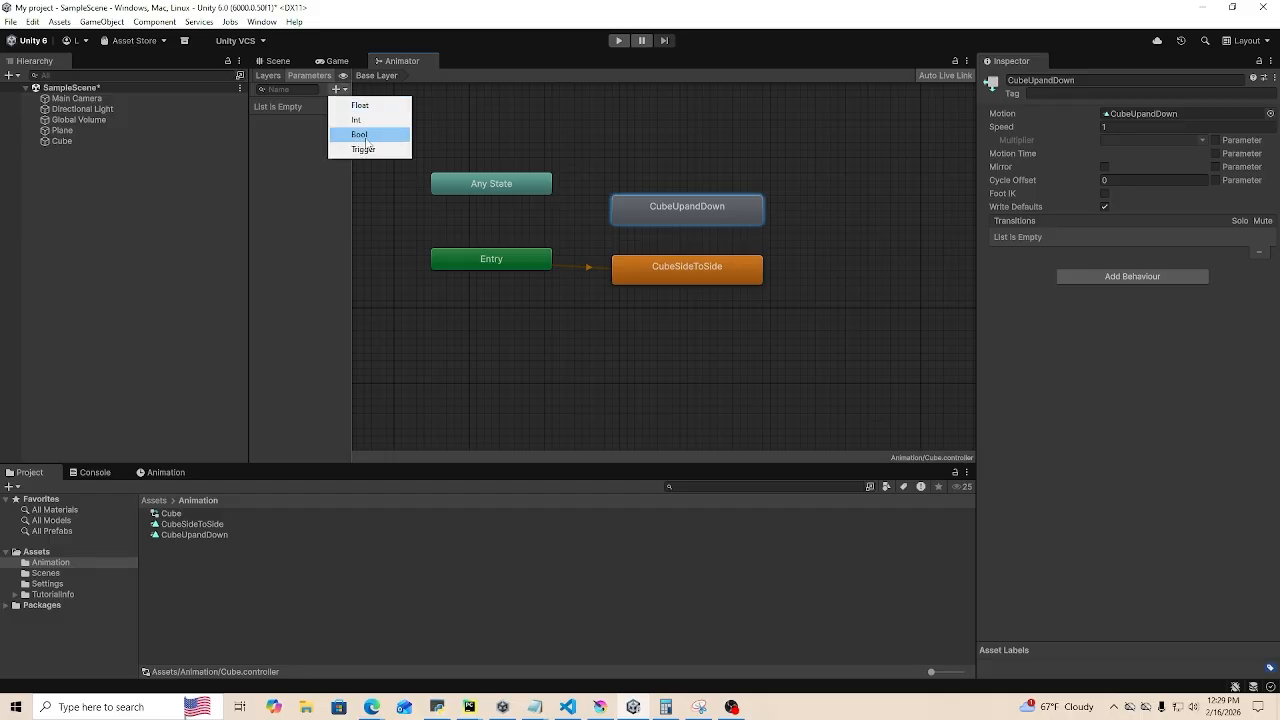
click(365, 136)
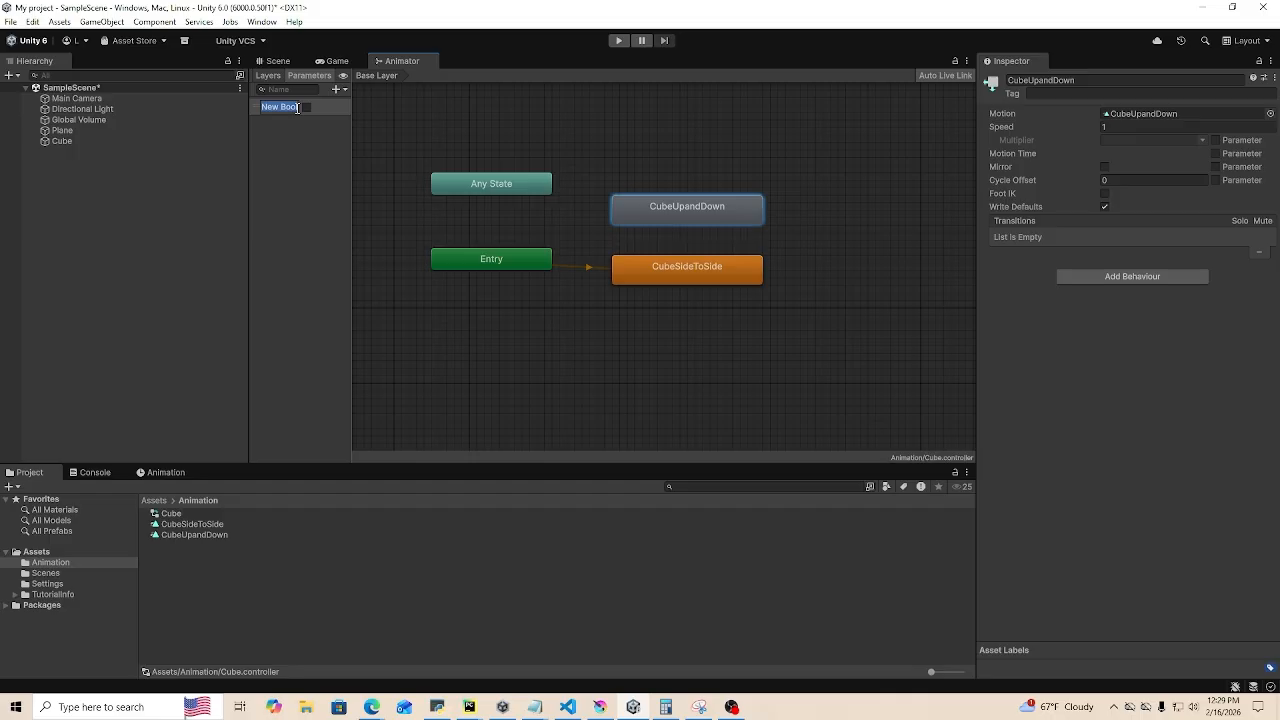
text(Direction)
key(Return)
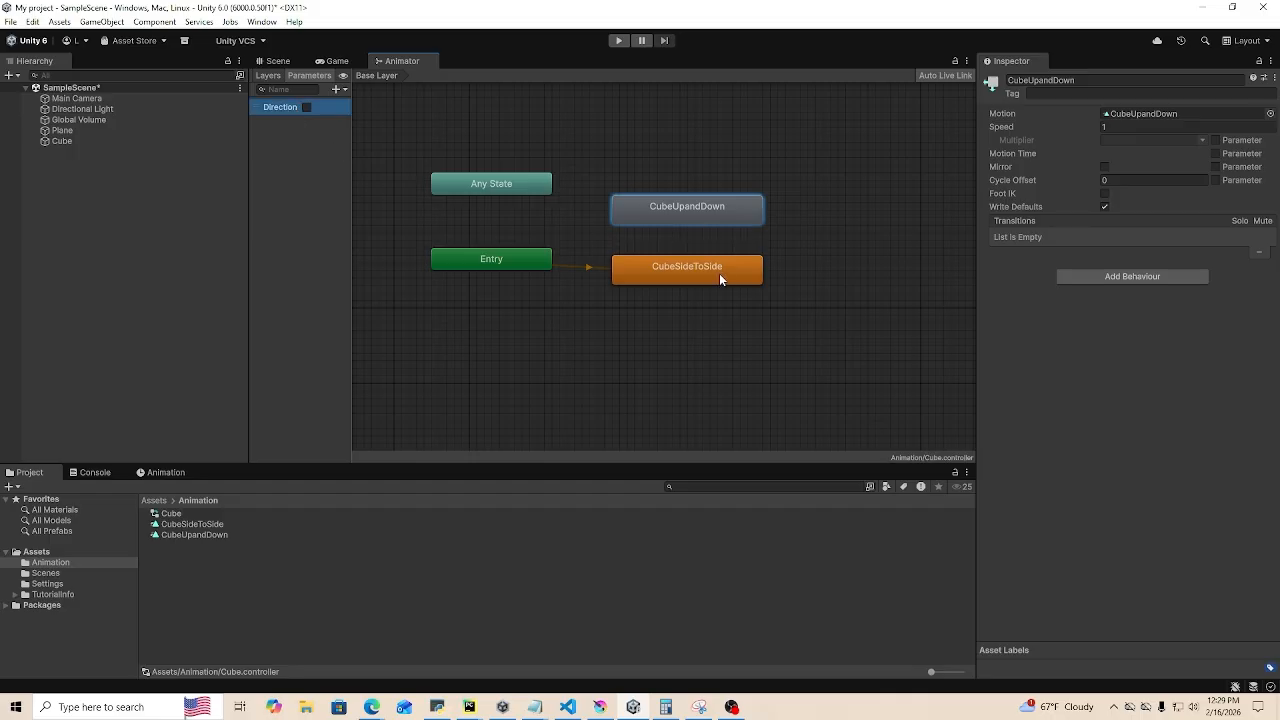
drag(719, 278, 704, 271)
- Delete the Direction parameter and add a Bool parameter named isUp
right_click(290, 106)
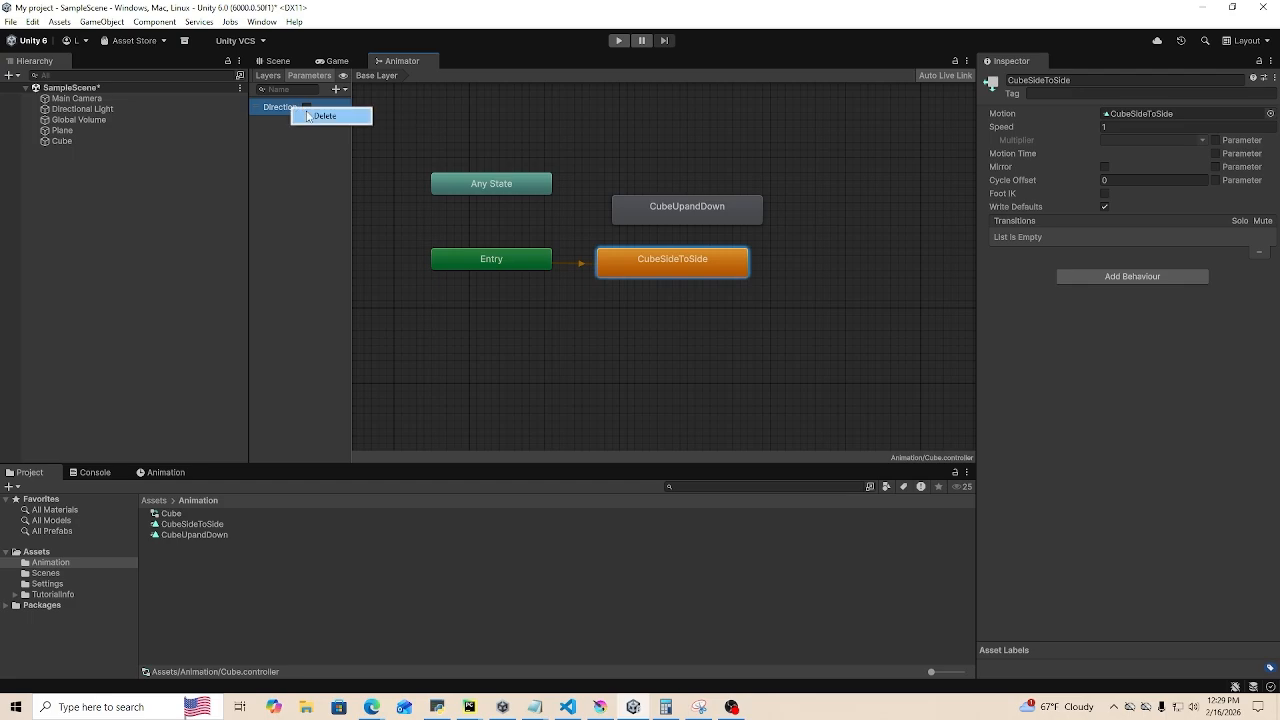
click(335, 116)
click(337, 90)
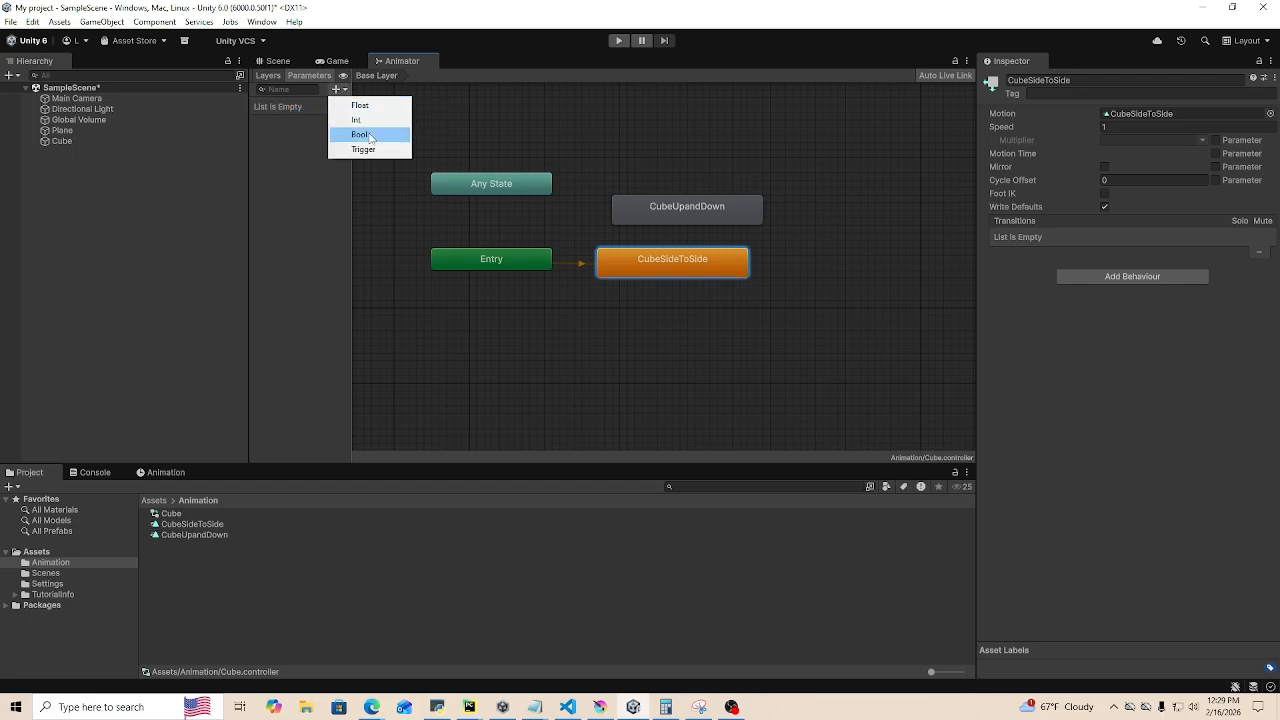
click(368, 133)
text(IsUp)
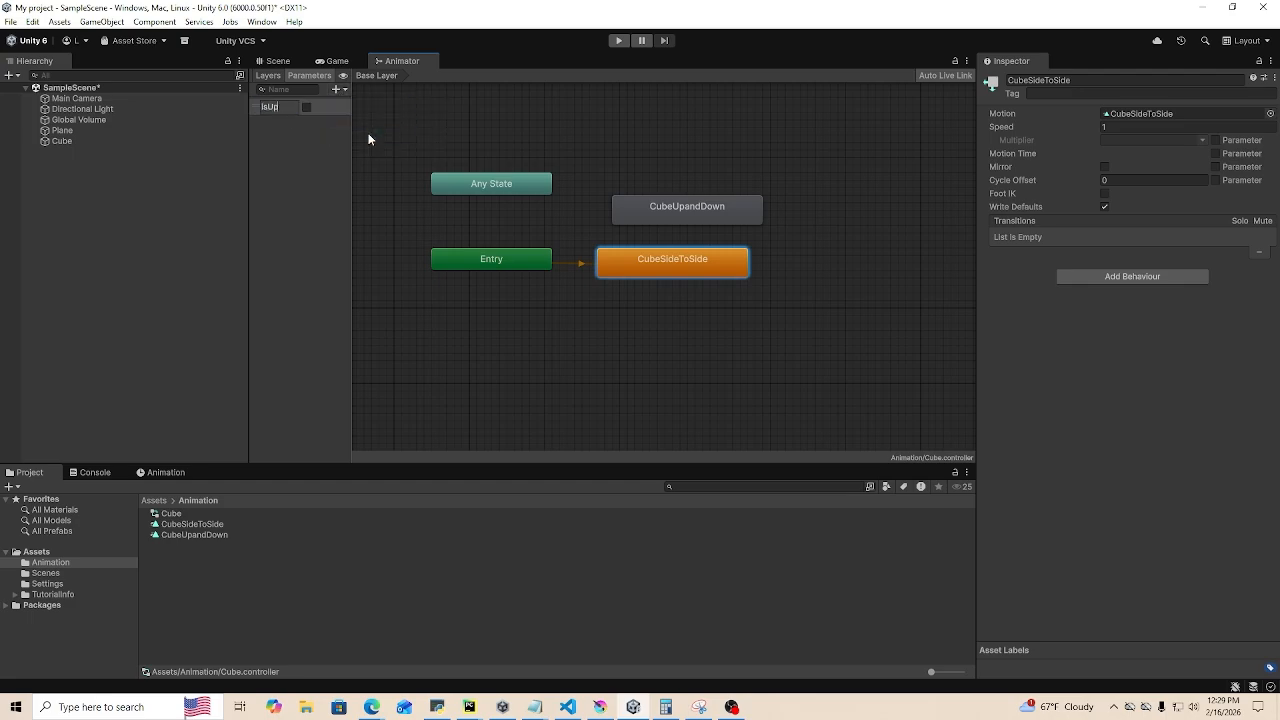
key(Return)
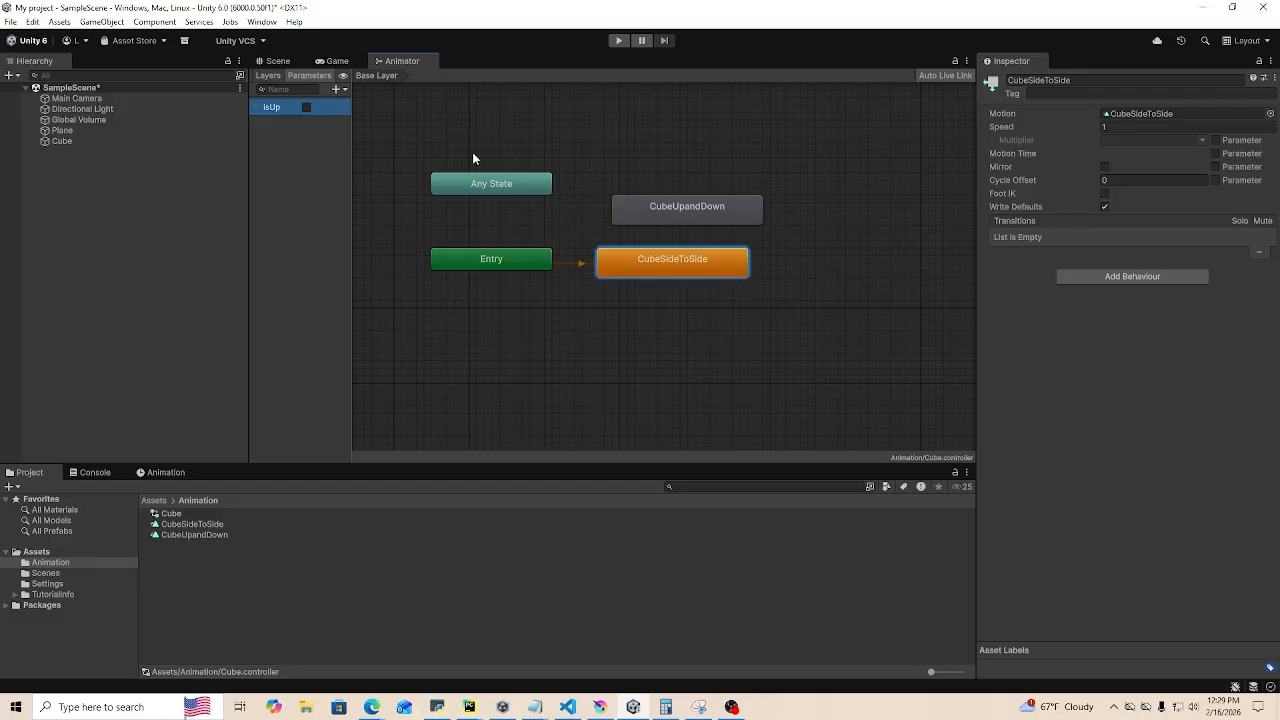
click(272, 75)
click(291, 77)
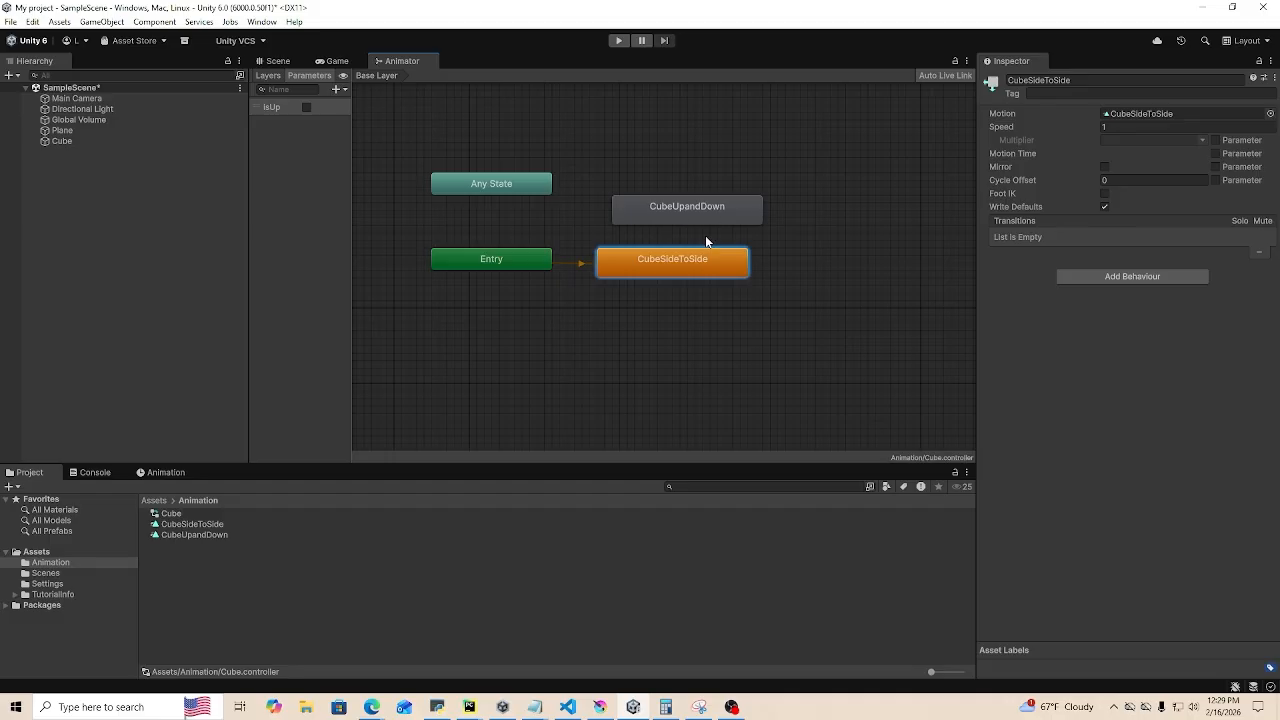
- Align CubeUpandDown above CubeSideToSide and make a transition from CubeSideToSide to CubeUpandDown
drag(688, 204, 678, 209)
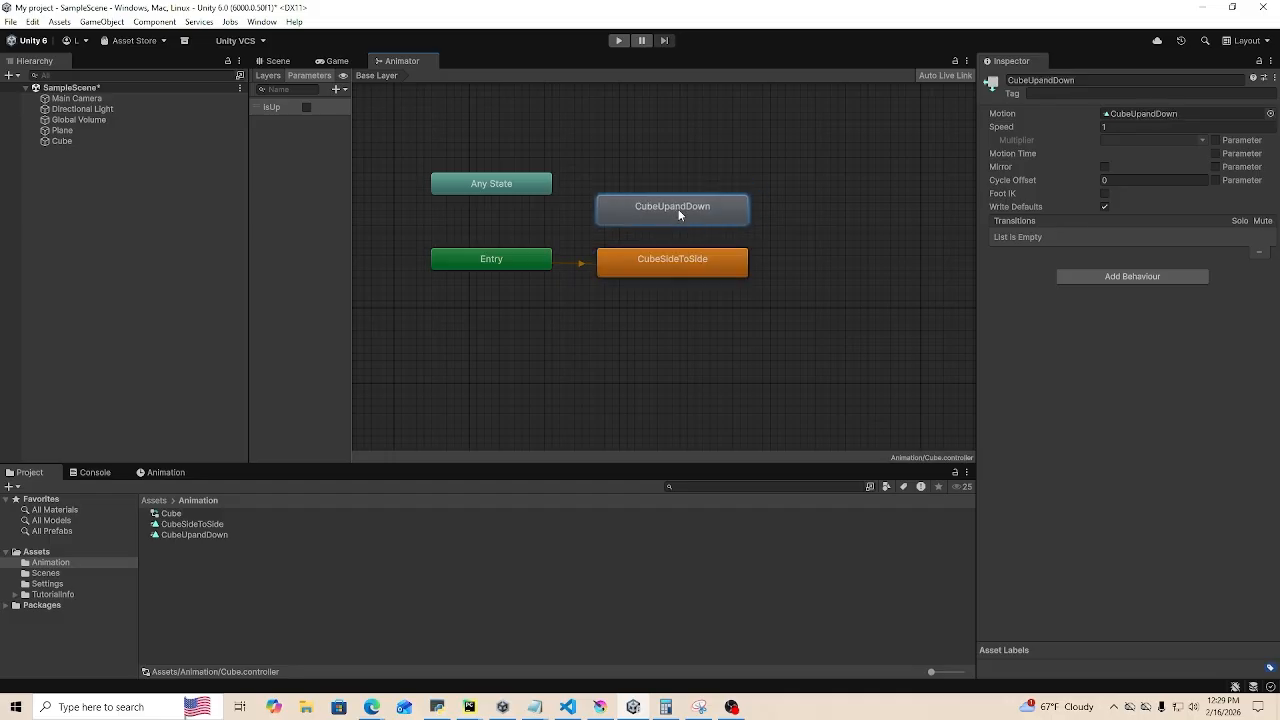
click(684, 274)
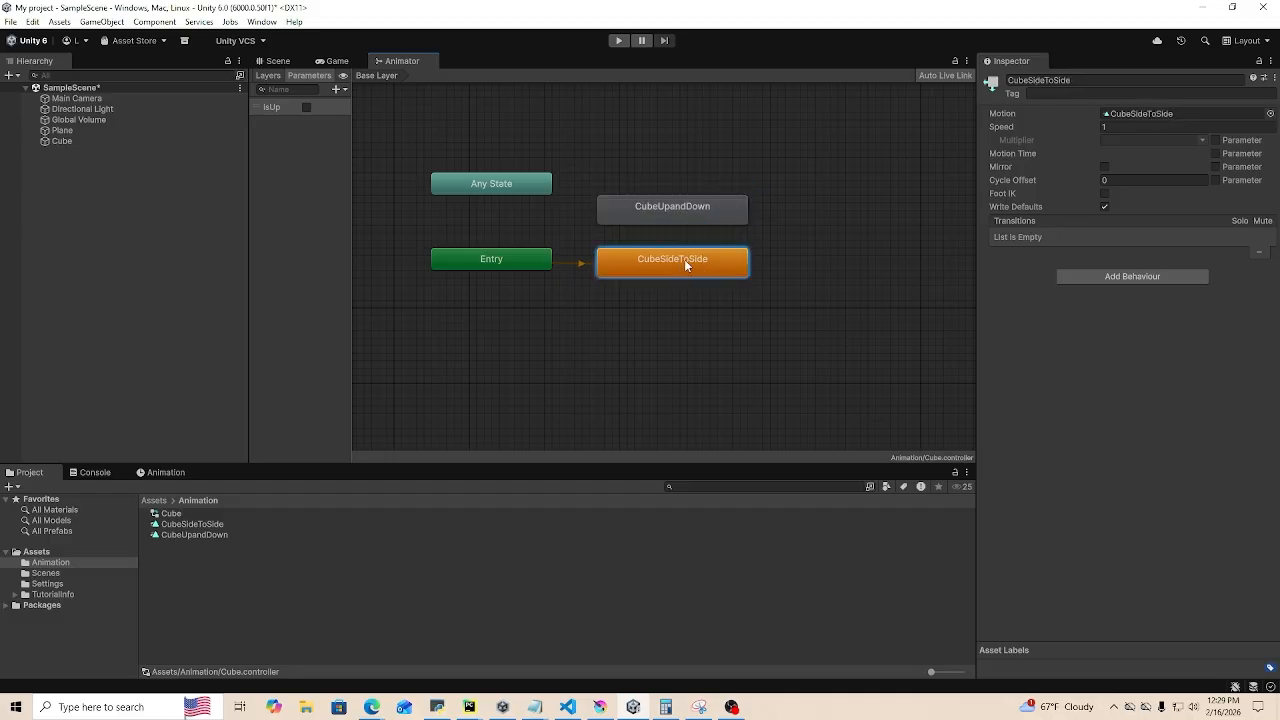
right_click(684, 259)
click(730, 266)
click(687, 209)
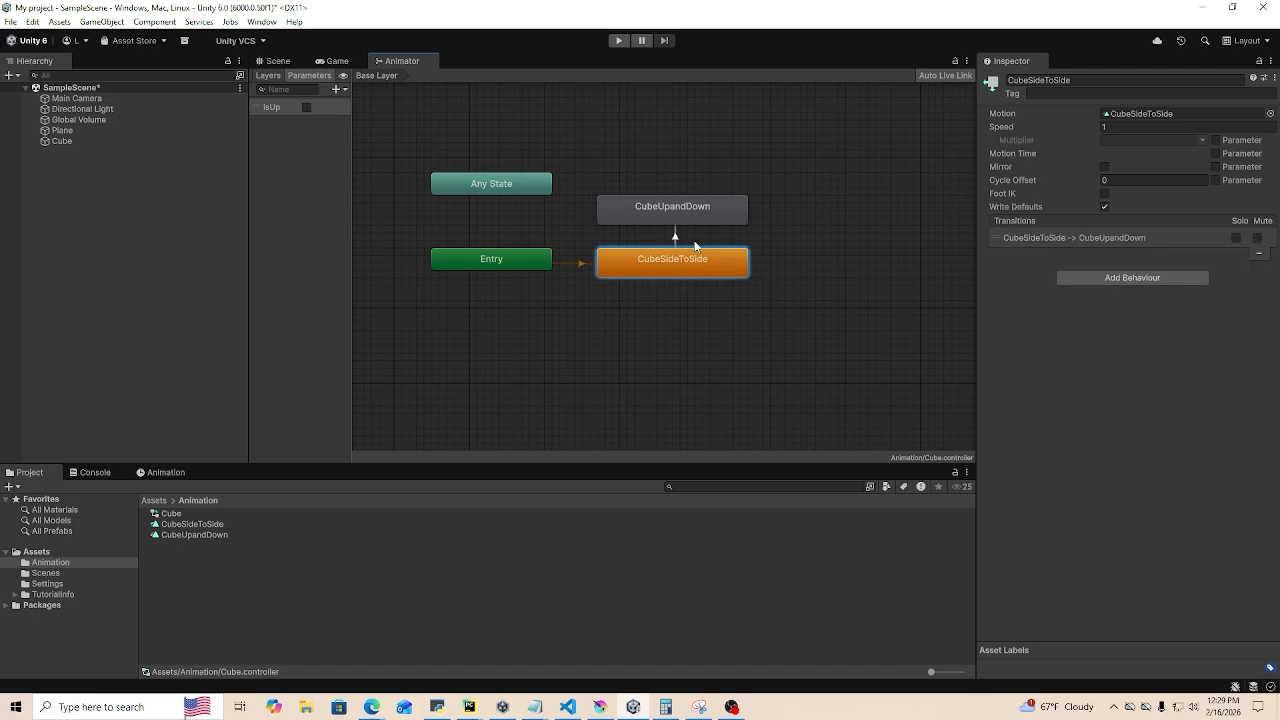
- Add the condition isUp equals true to the transition from CubeSideToSide to CubeUpandDown
click(675, 236)
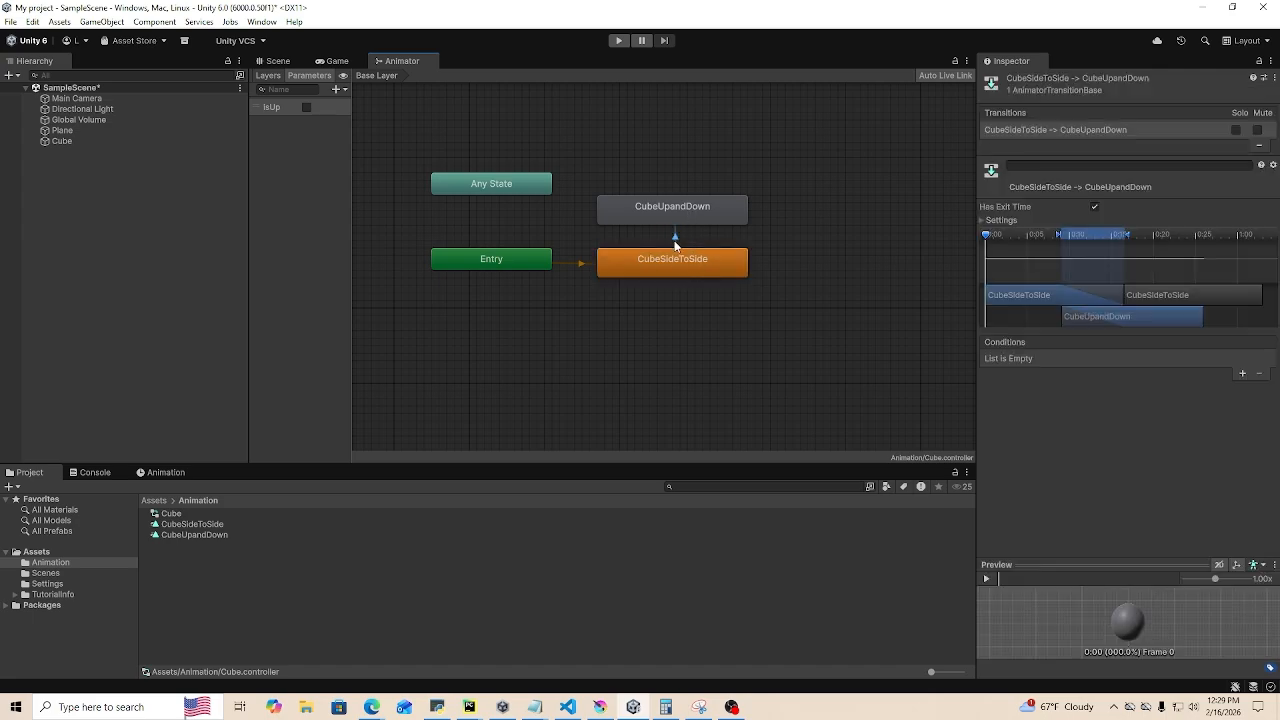
click(1243, 375)
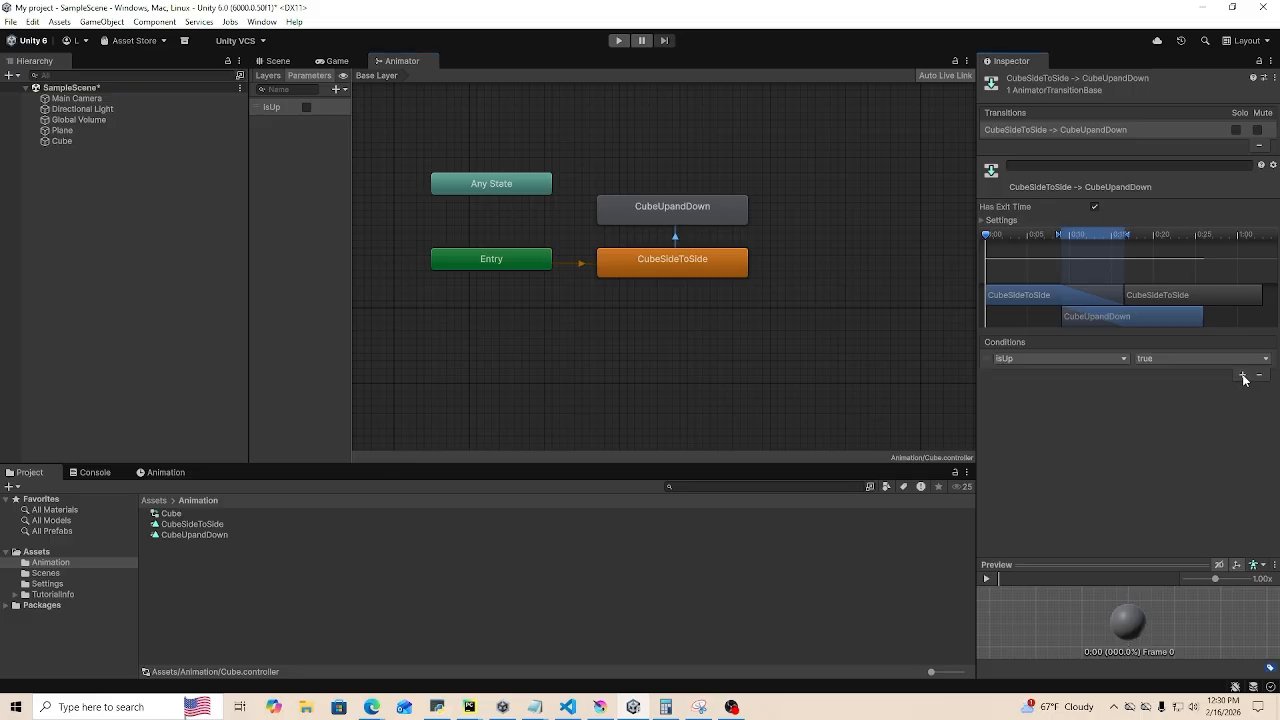
click(1018, 358)
click(1021, 404)
click(699, 212)
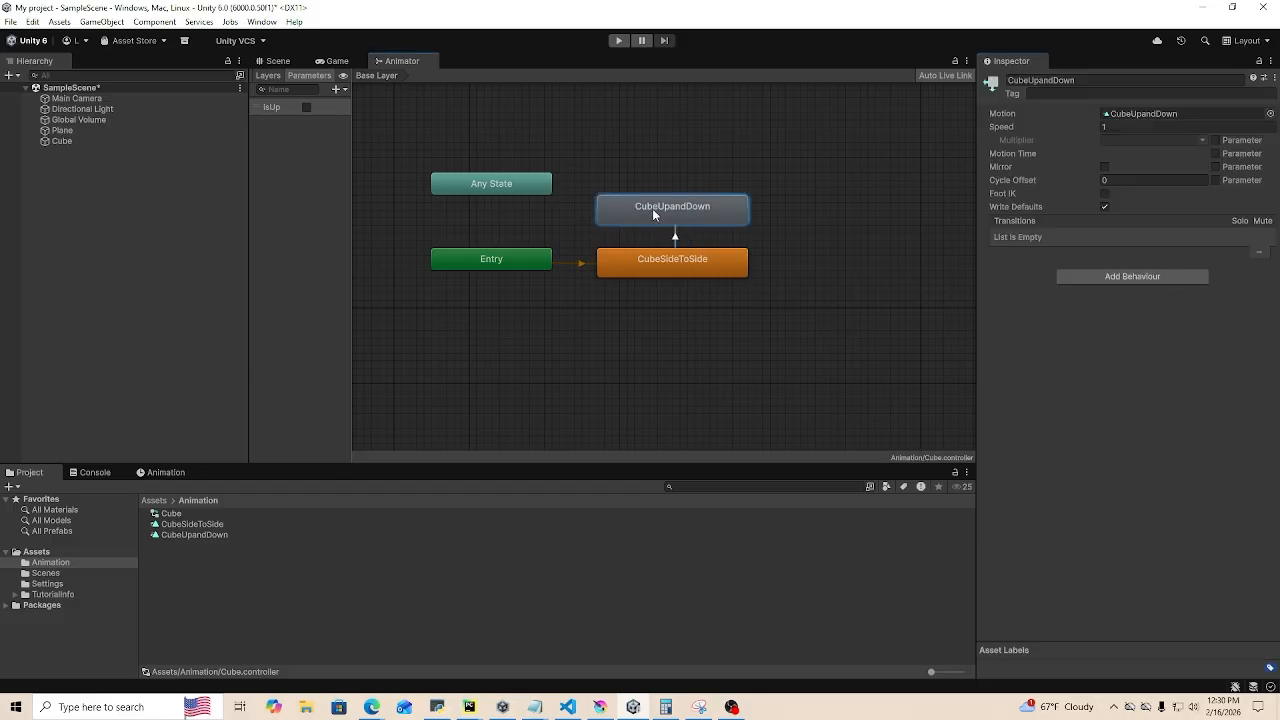
- Make a transition from CubeUpandDown back to CubeSideToSide and select it
right_click(654, 212)
click(668, 213)
click(660, 262)
click(670, 237)
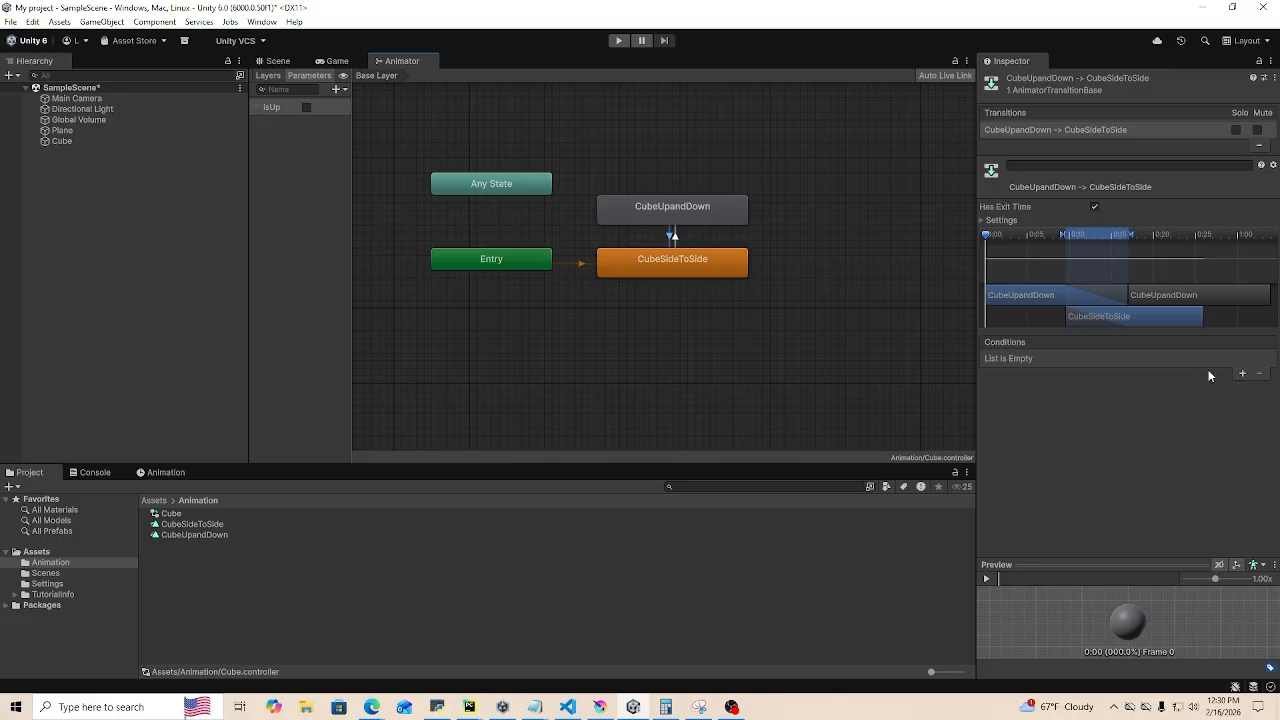
- Add the condition isUp equals false to the CubeUpandDown to CubeSideToSide transition, and nudge the CubeUpandDown state slightly sideways
click(1242, 374)
click(1145, 360)
click(1172, 388)
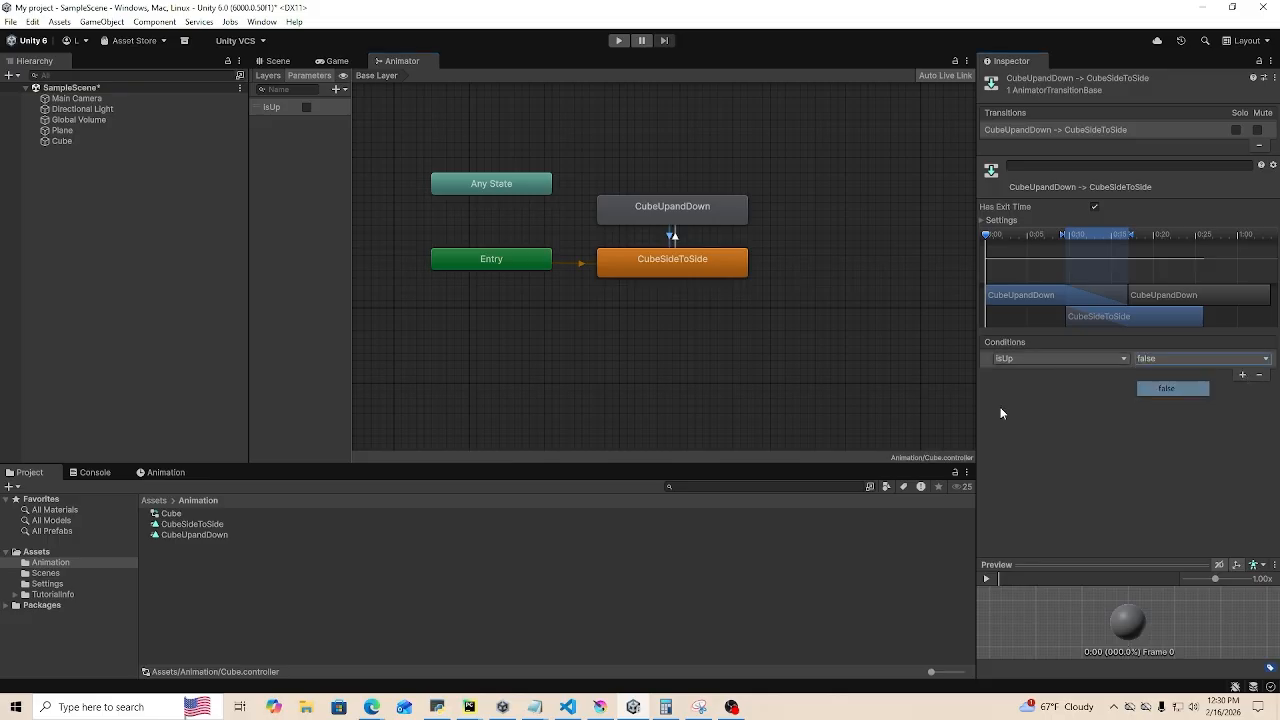
click(715, 270)
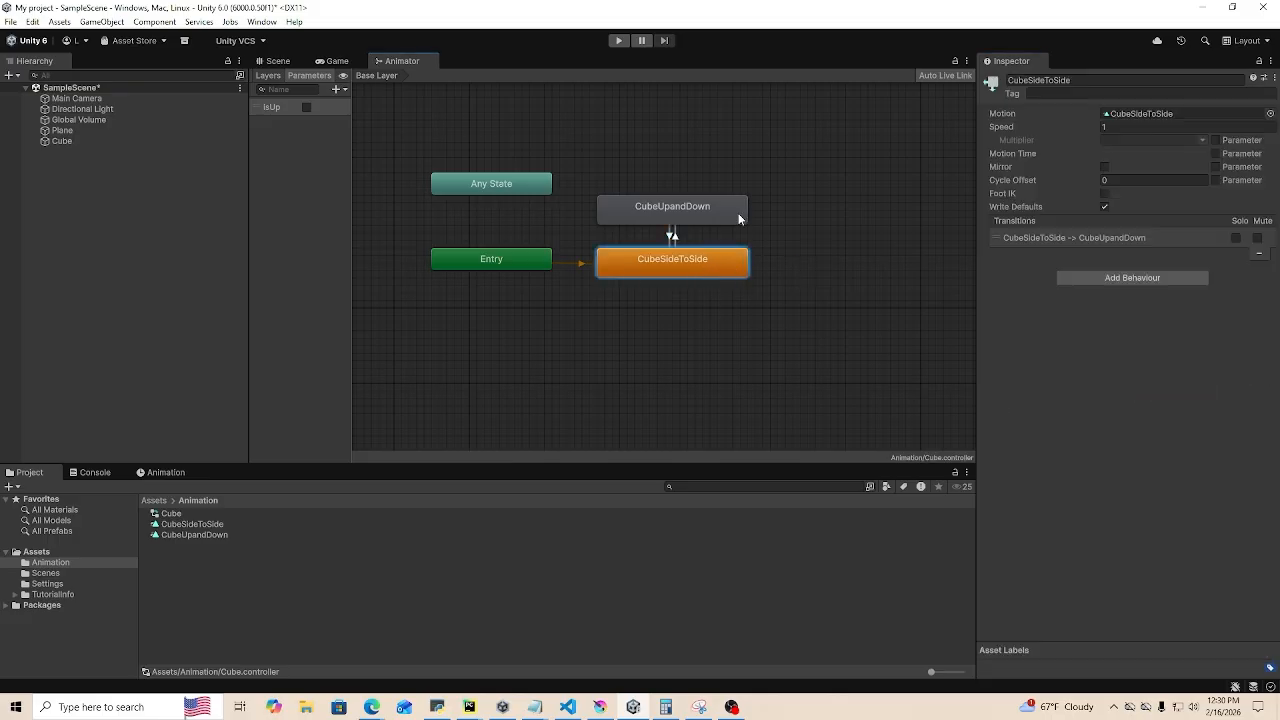
drag(670, 205, 677, 205)
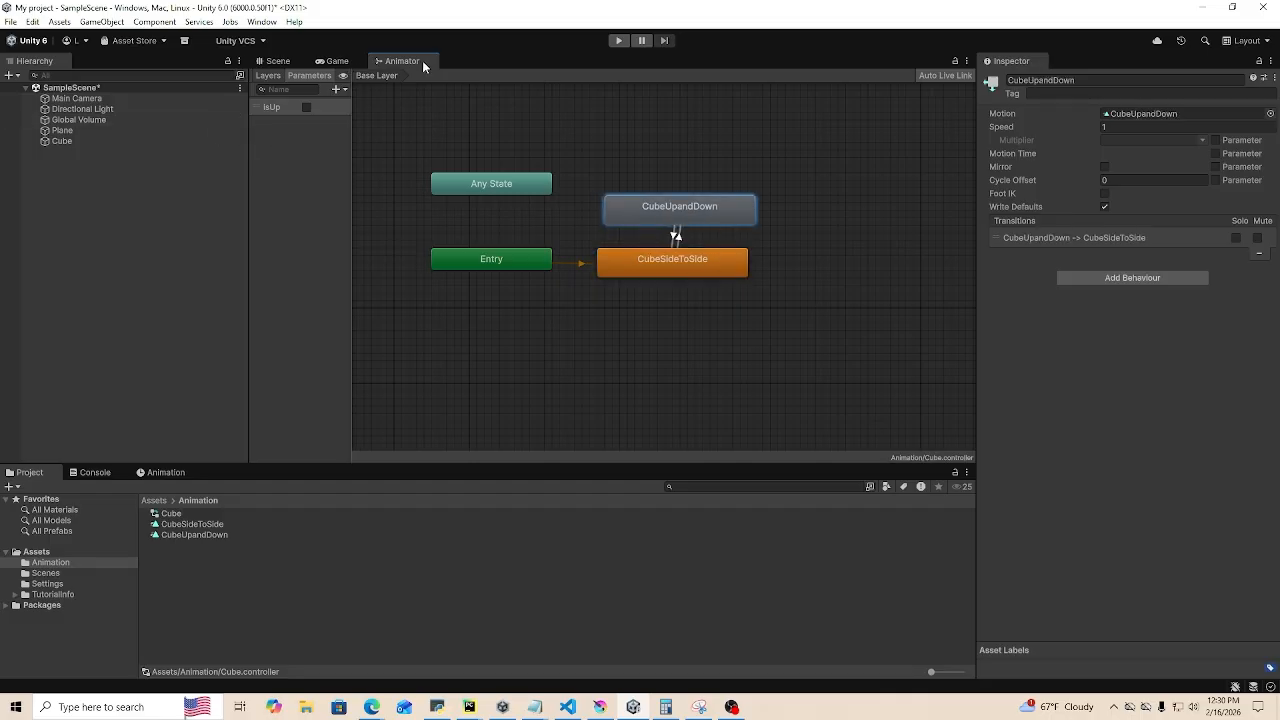
- Dock the Animator window with the Inspector and widen that area so both cube states show beside the Scene view
drag(422, 60, 1012, 62)
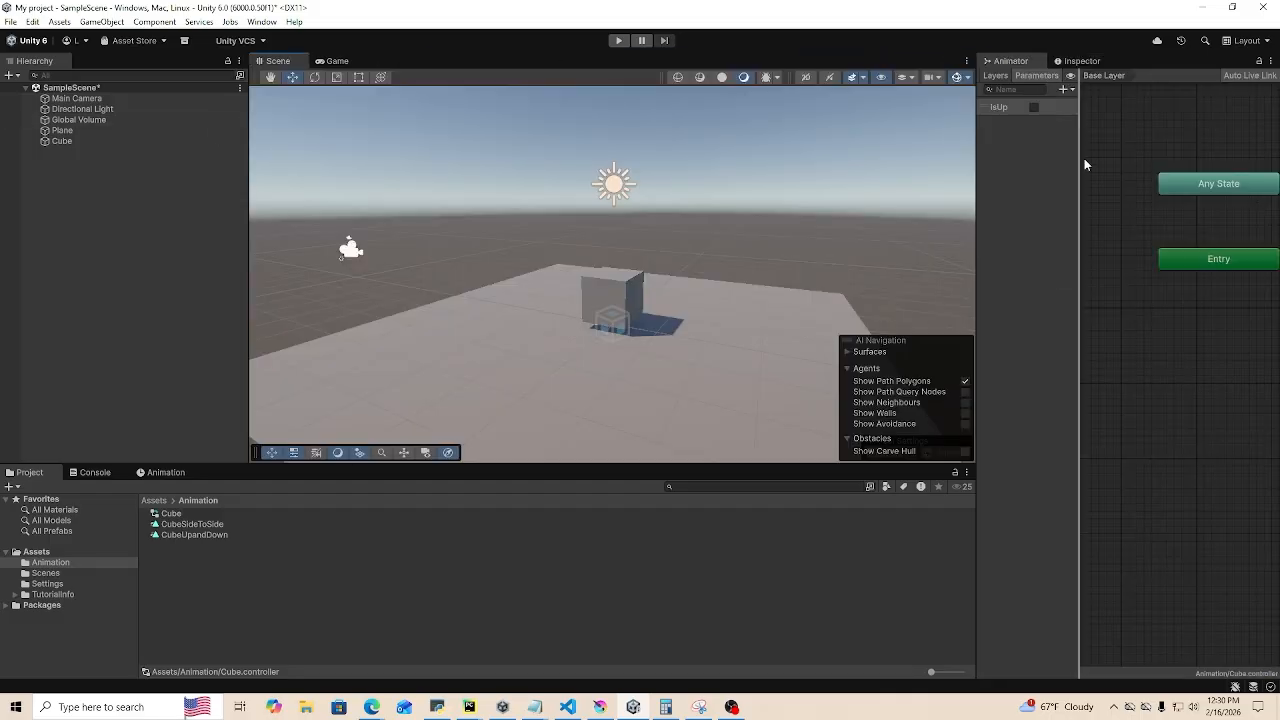
scroll(1118, 224, down, 5)
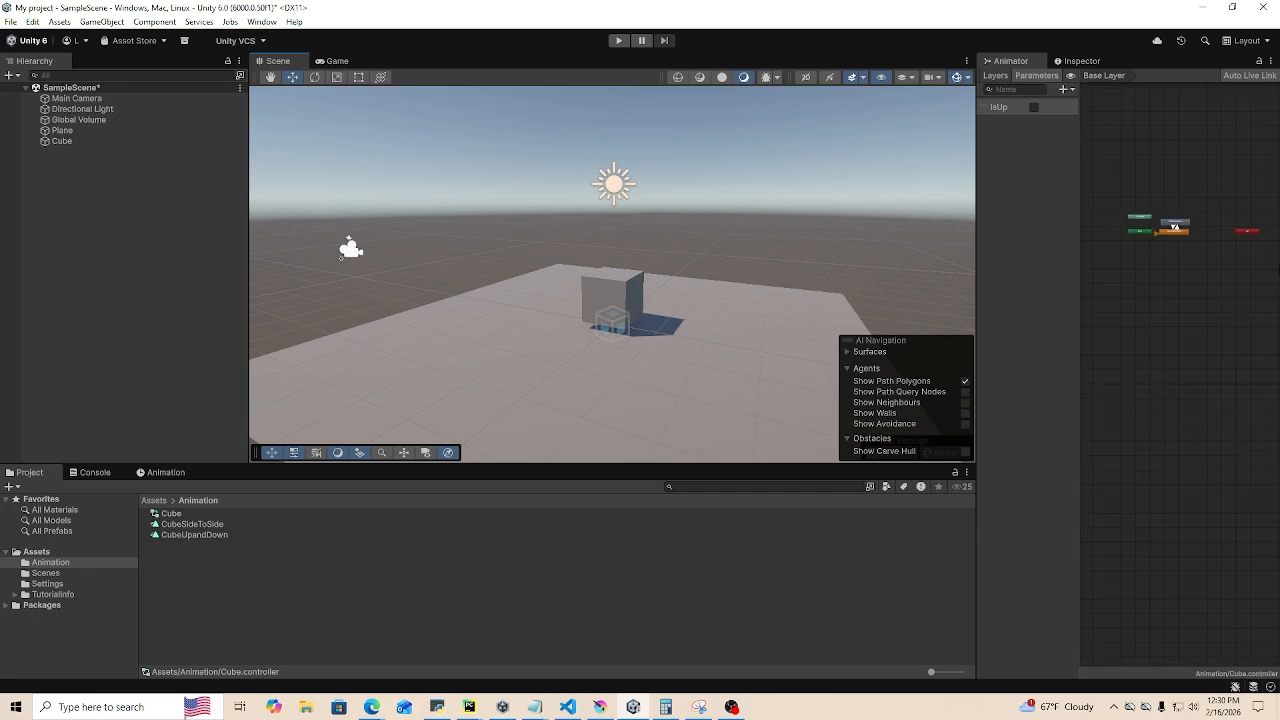
scroll(1118, 230, up, 3)
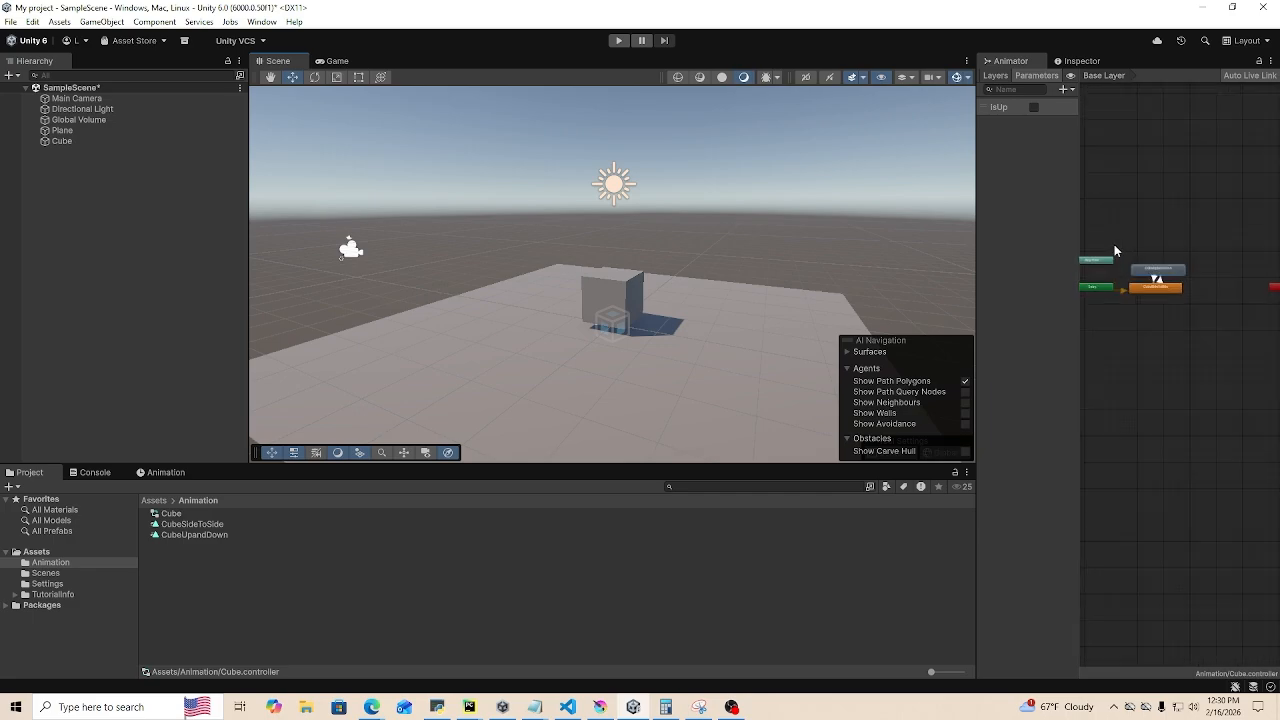
scroll(1116, 250, up, 3)
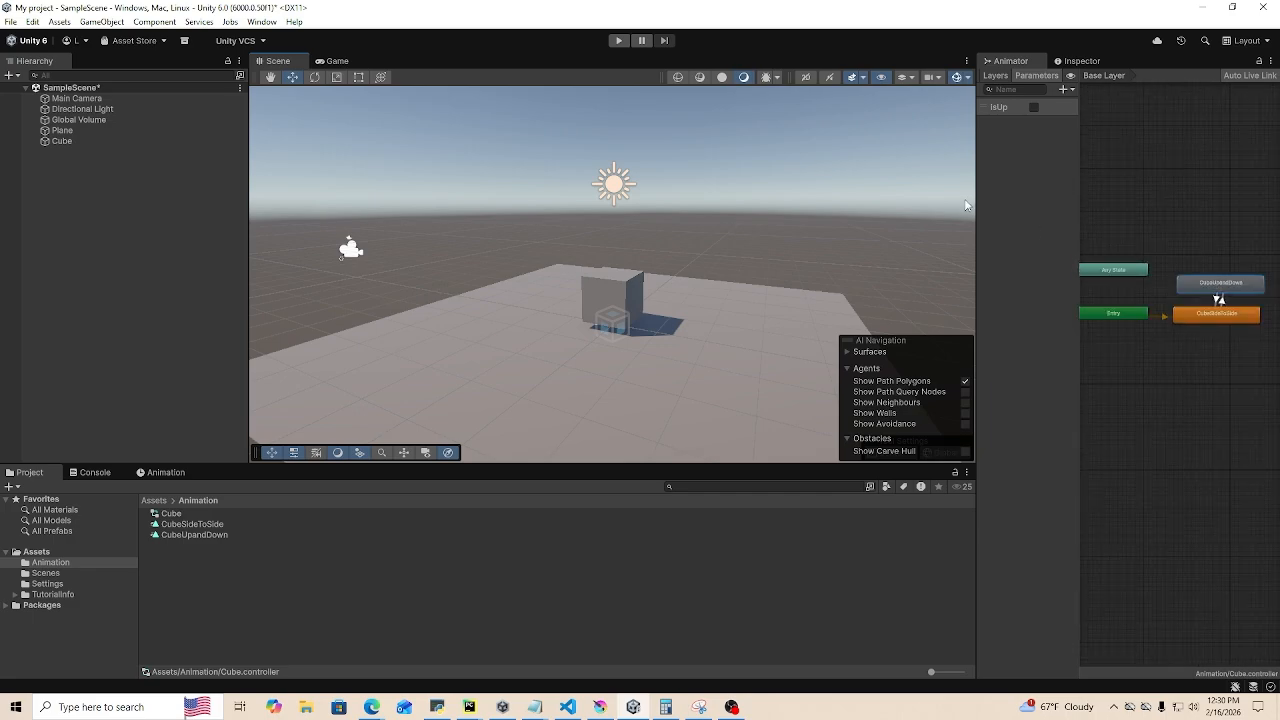
drag(976, 198, 910, 198)
- Play the scene, switch isUp on and off several times to test both cube transitions, and stop playback
click(619, 40)
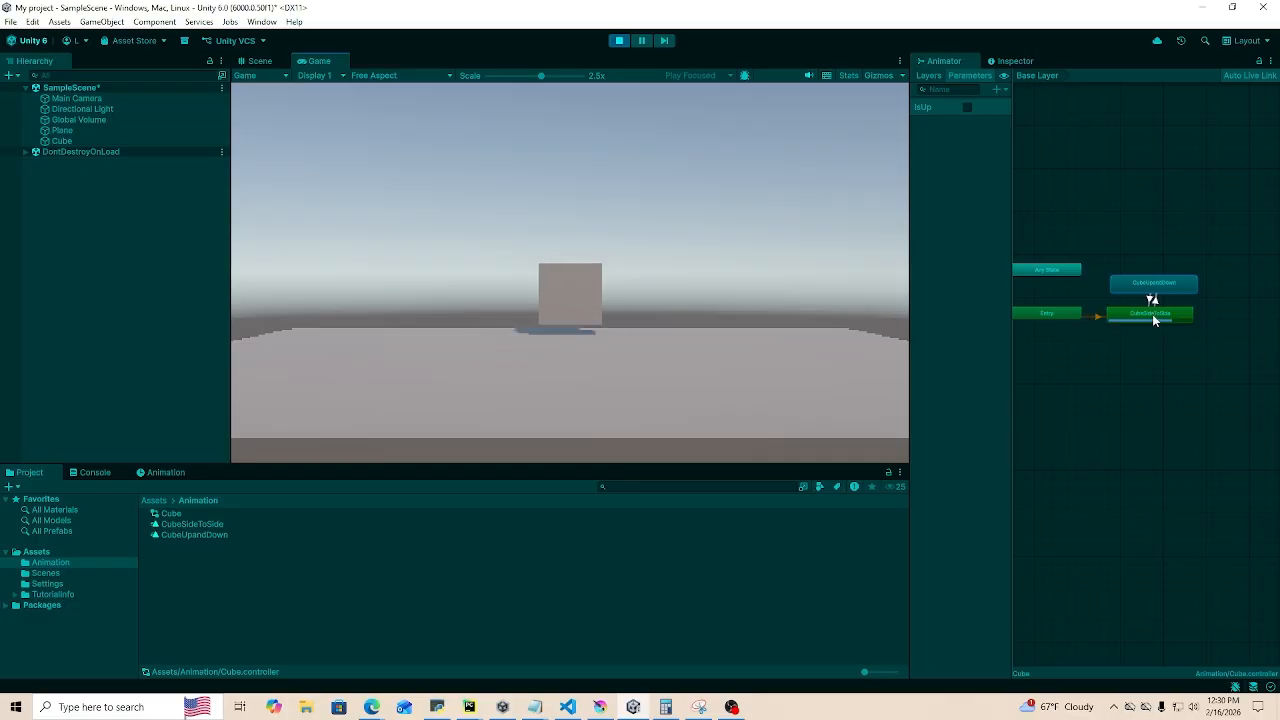
click(966, 107)
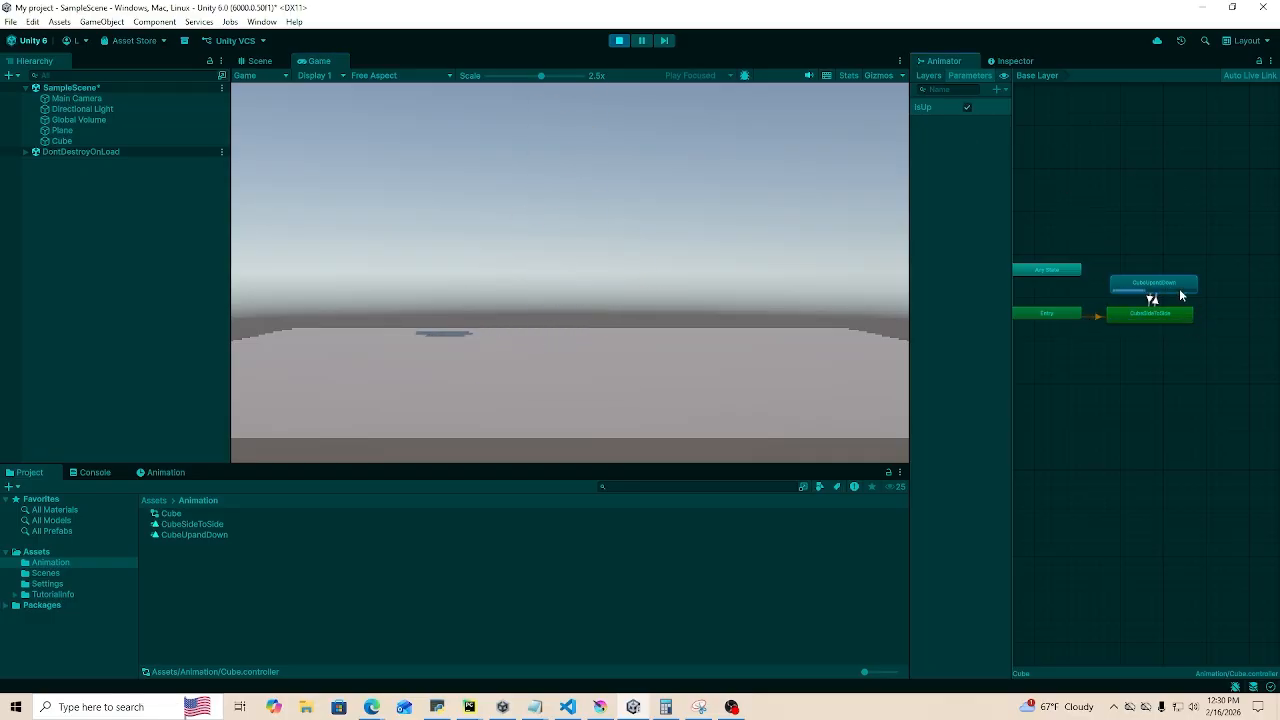
click(966, 108)
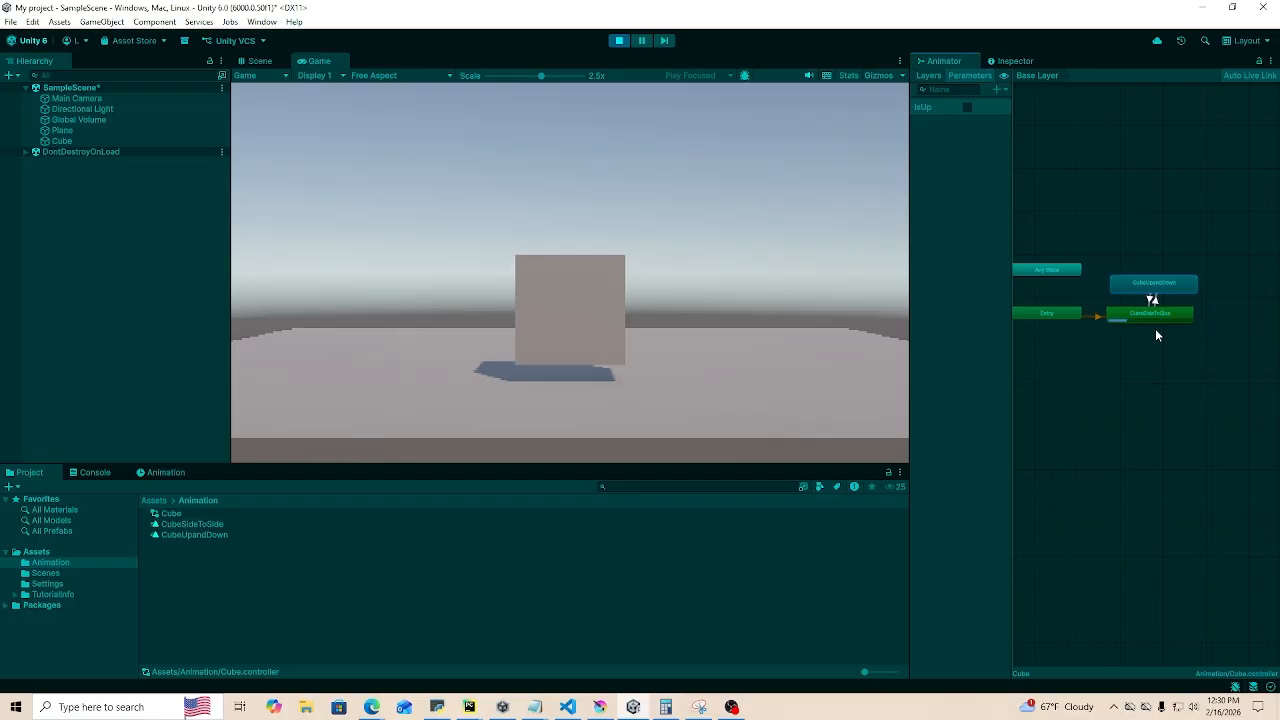
click(966, 107)
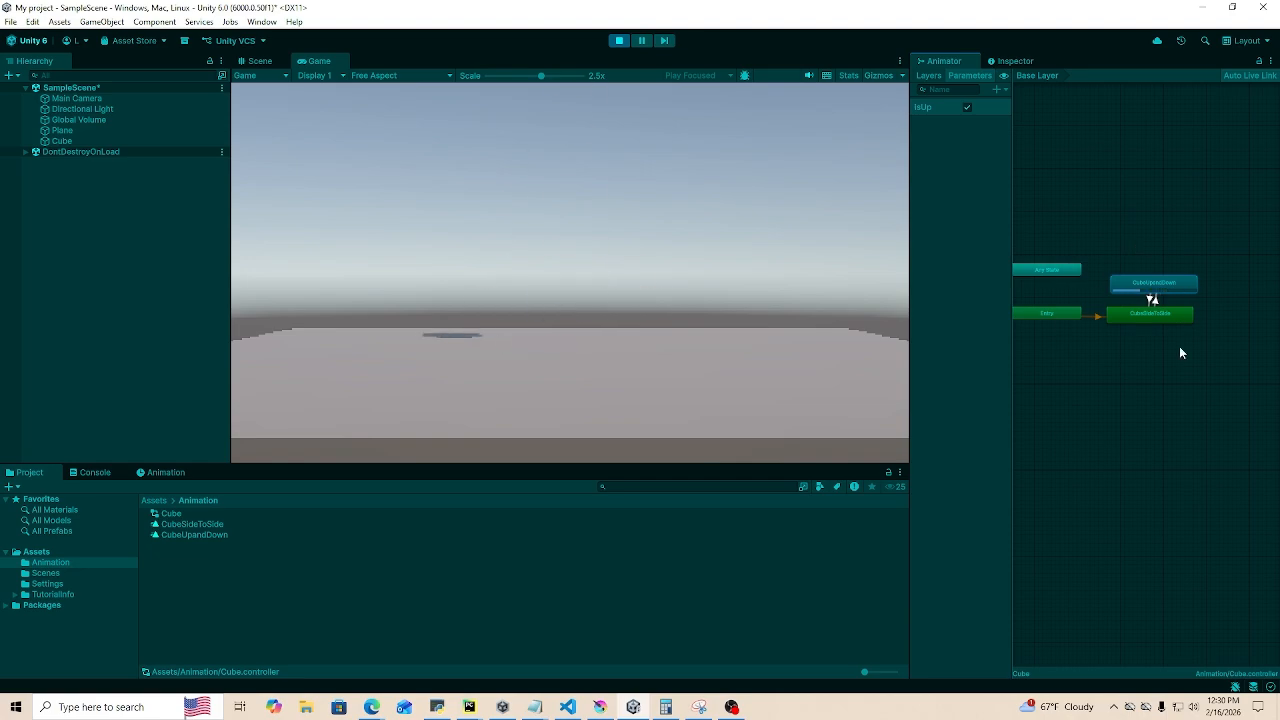
click(966, 107)
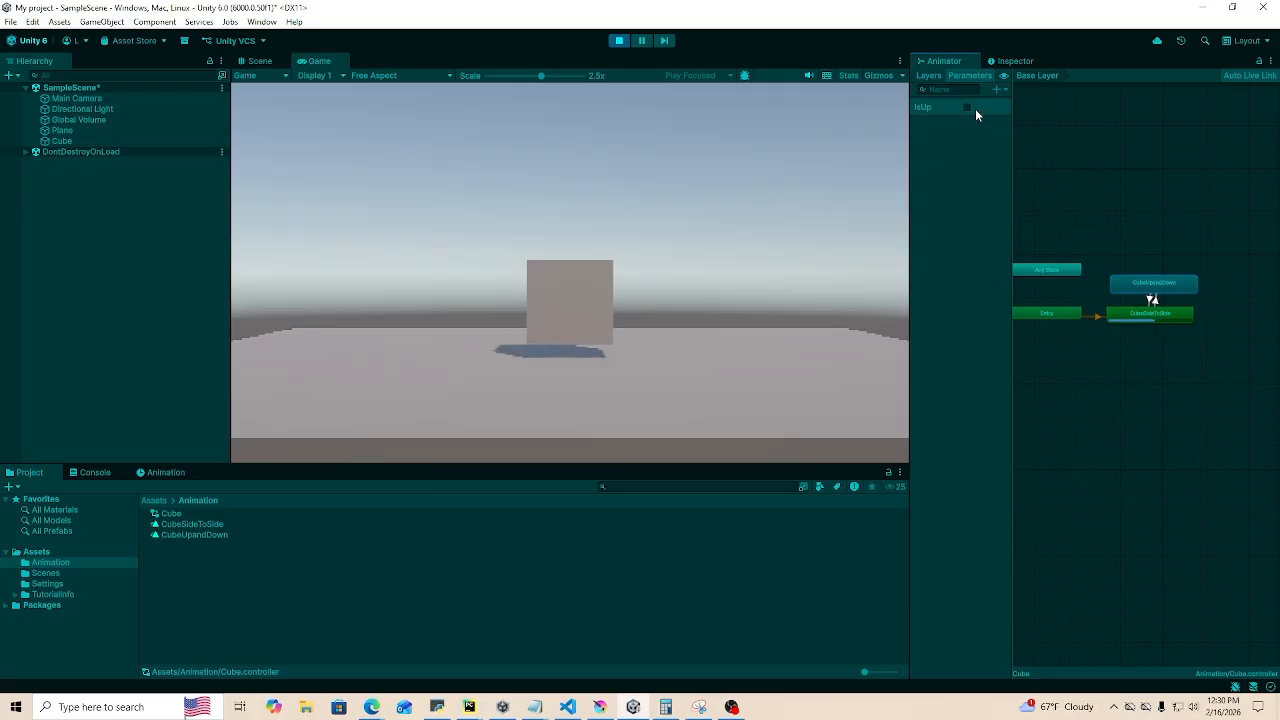
click(974, 108)
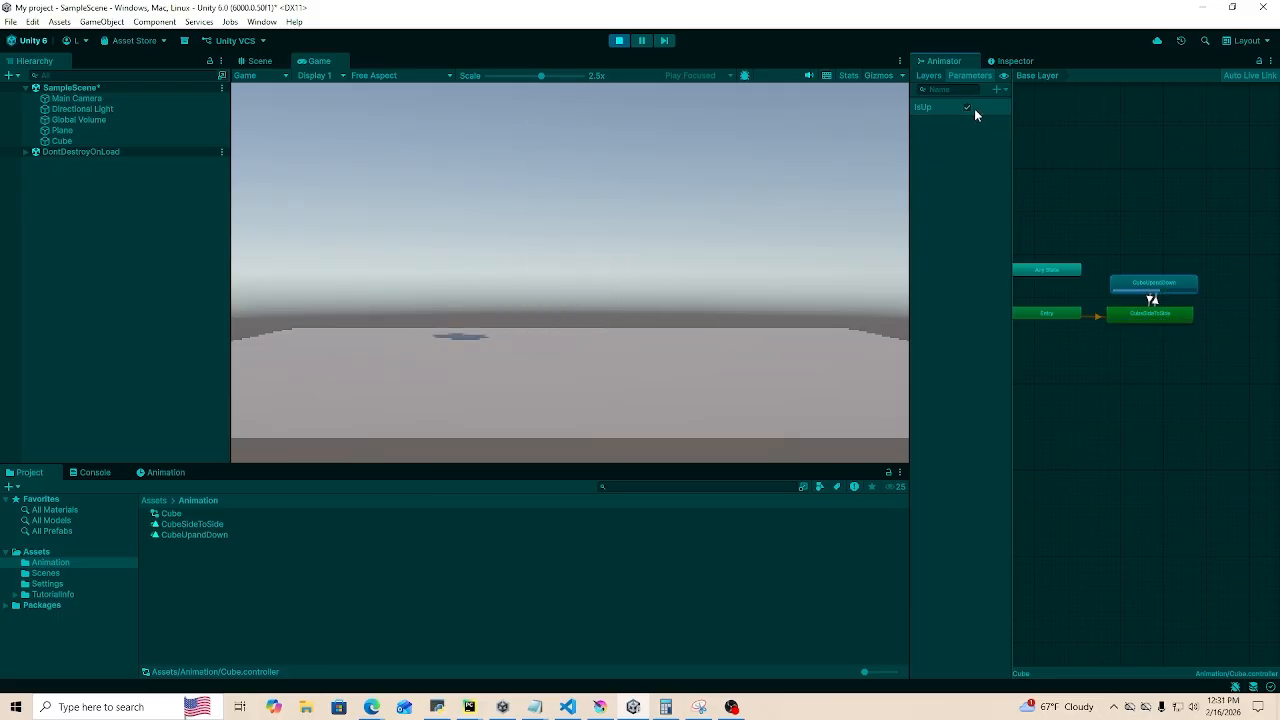
click(966, 108)
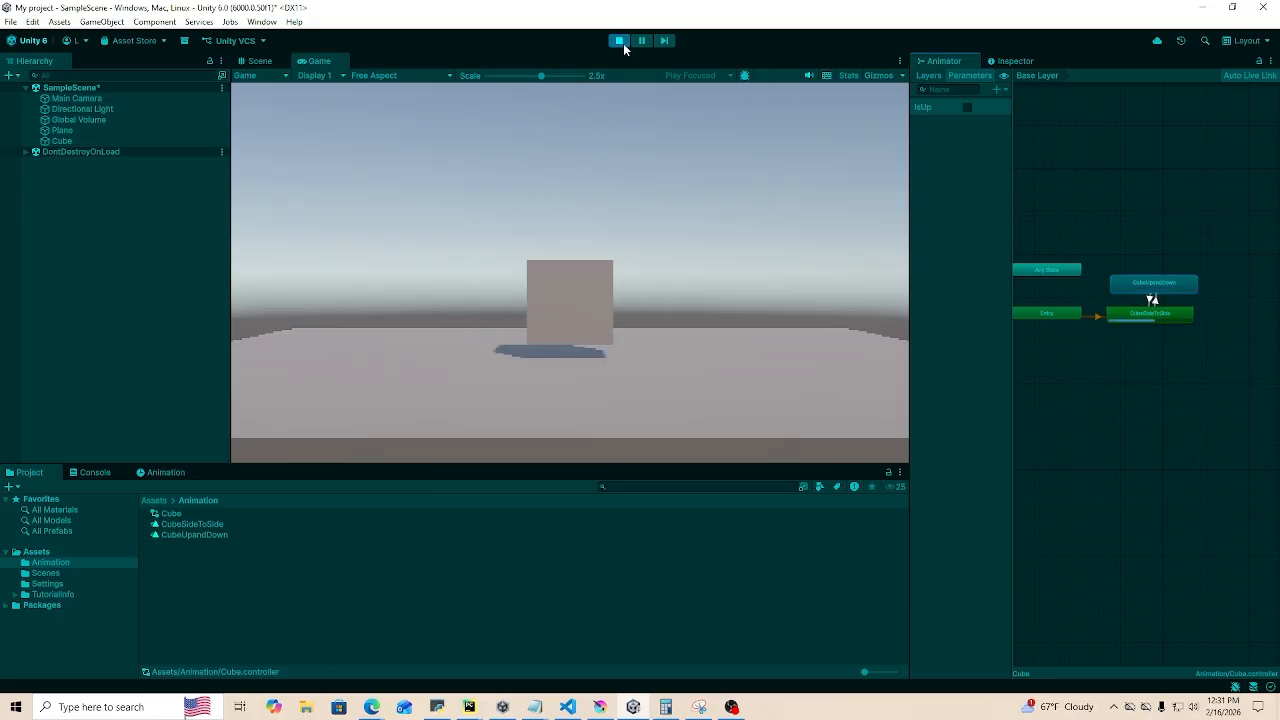
click(623, 44)
- Dock the Animator back beside the Game view and return to the Scene view facing the cube
drag(954, 62, 386, 68)
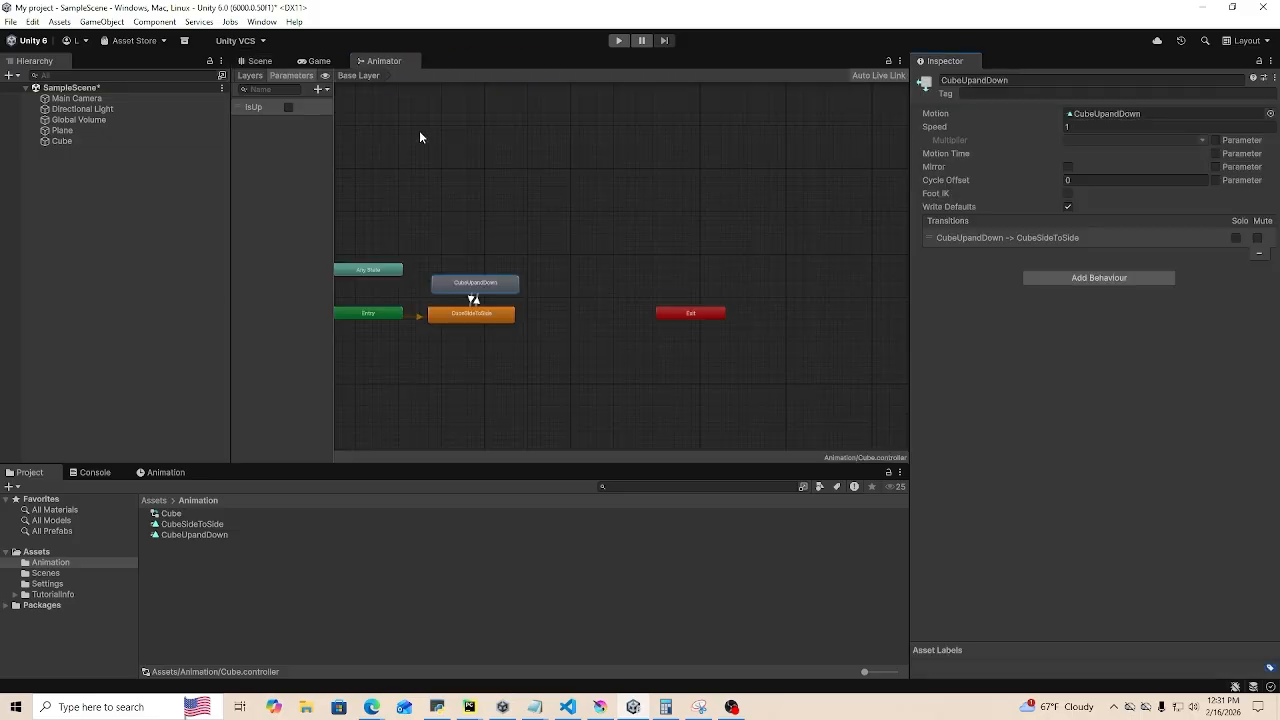
click(257, 62)
right_drag(622, 228, 583, 218)
key(w)
key(s)
key(d)
key(a)
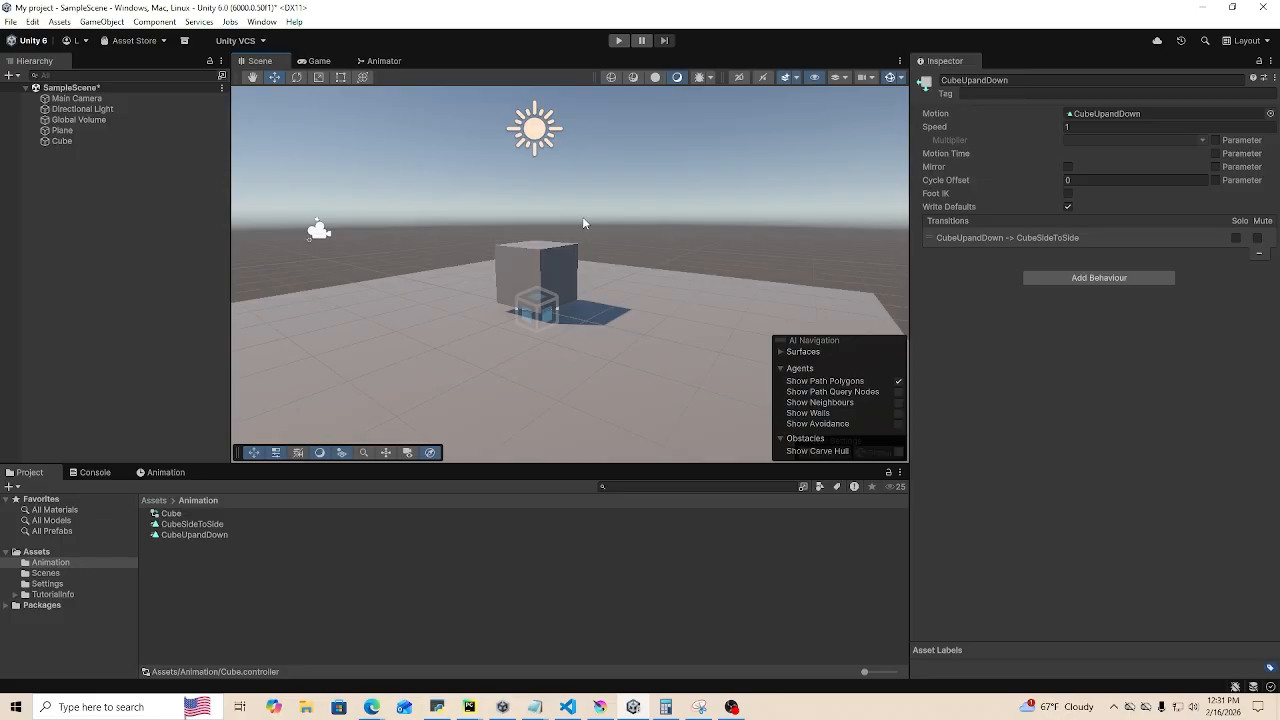
- Review the Cube's CubeUpandDown animation by scrubbing its timeline to about frame 16, and return to the project's Animation folder
click(164, 472)
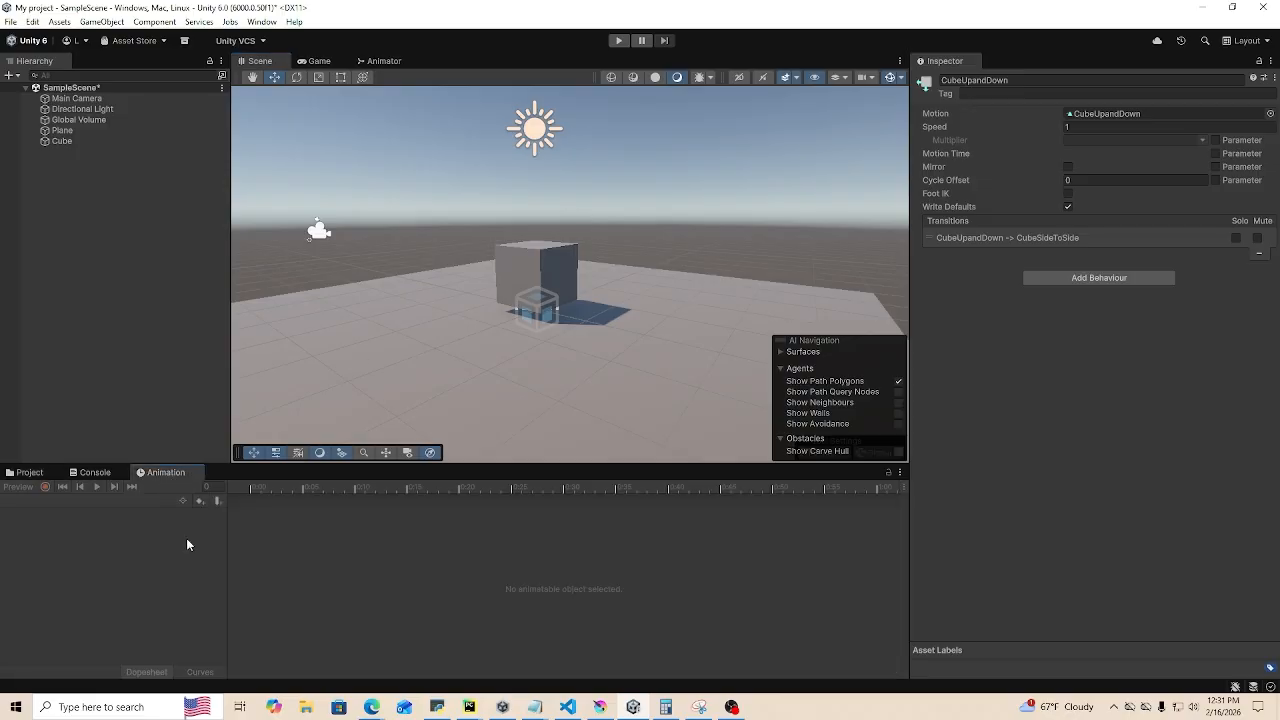
click(561, 276)
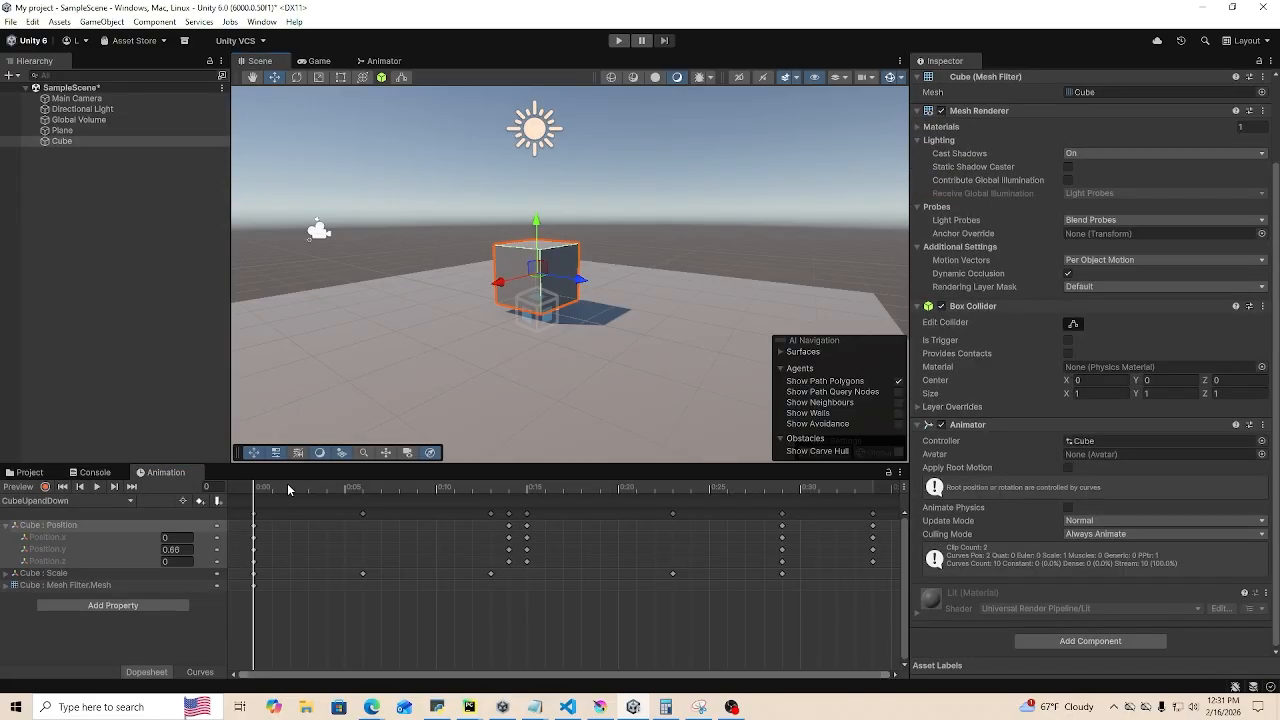
drag(289, 489, 540, 516)
scroll(513, 362, down, 2)
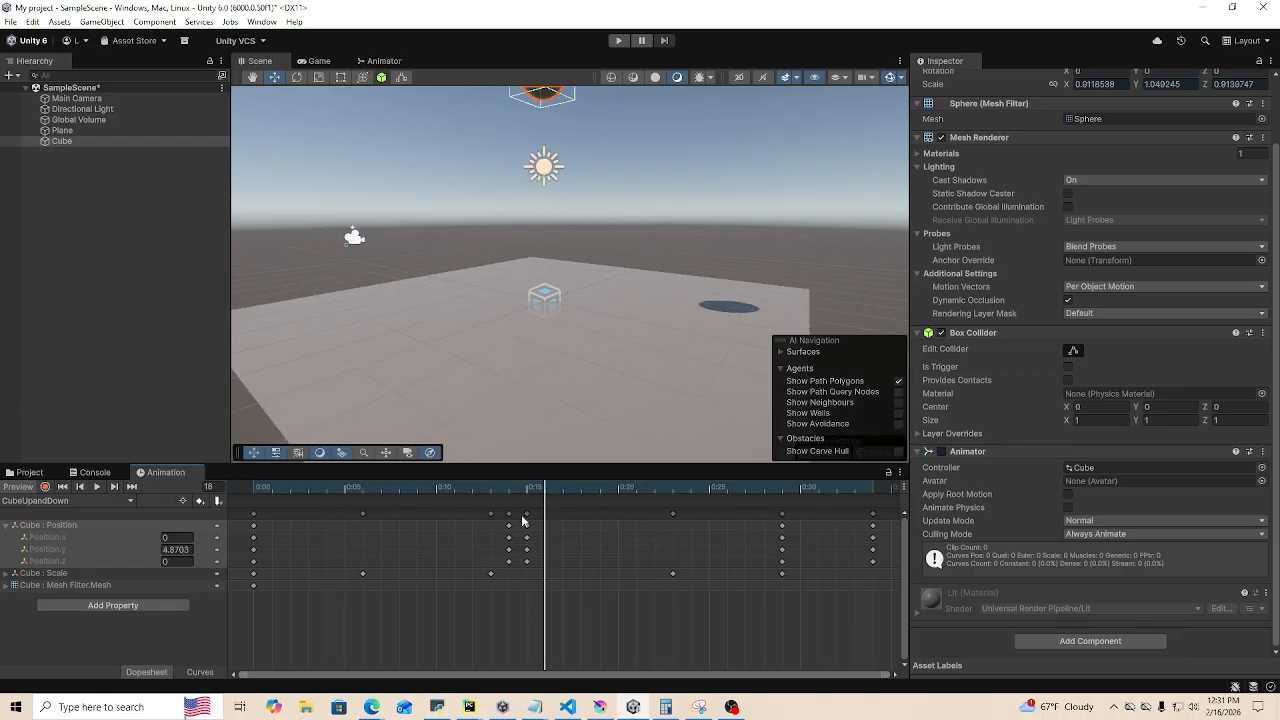
click(29, 472)
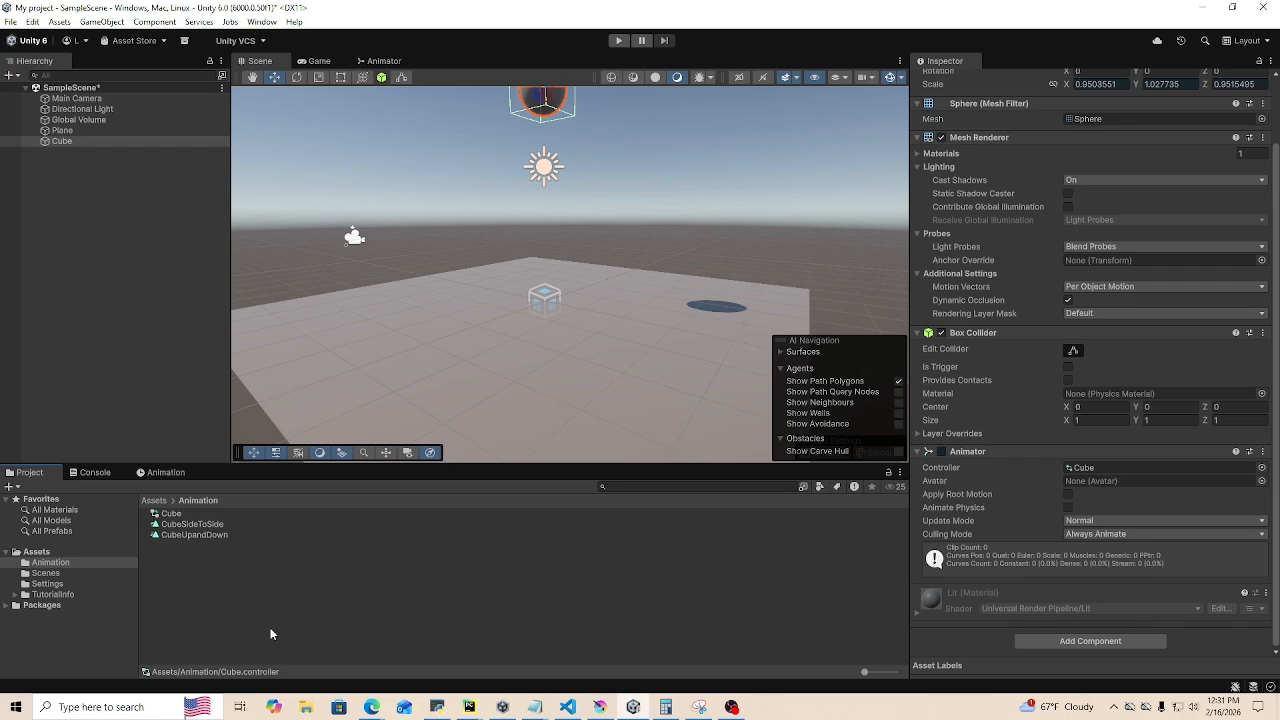
- Switch to Microsoft Edge, open a new tab and close the unneeded mail, course and music search tabs
mouse_move(371, 707)
click(300, 640)
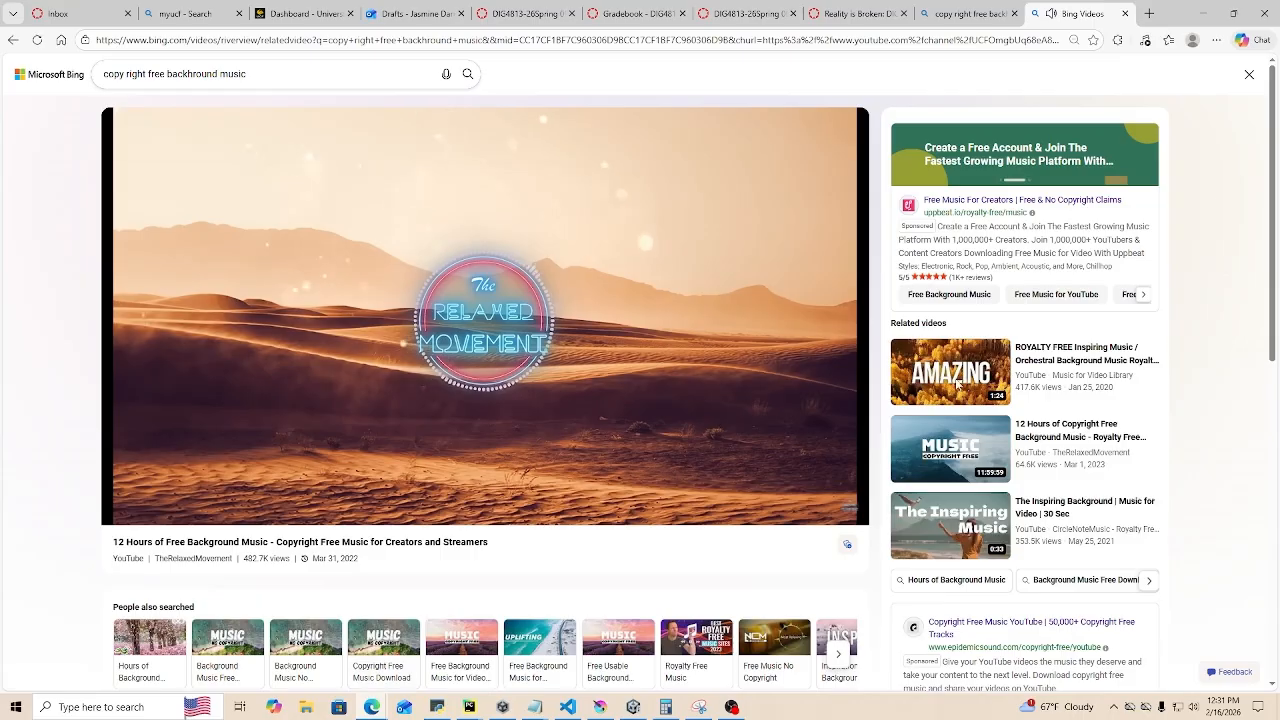
key(ctrl+t)
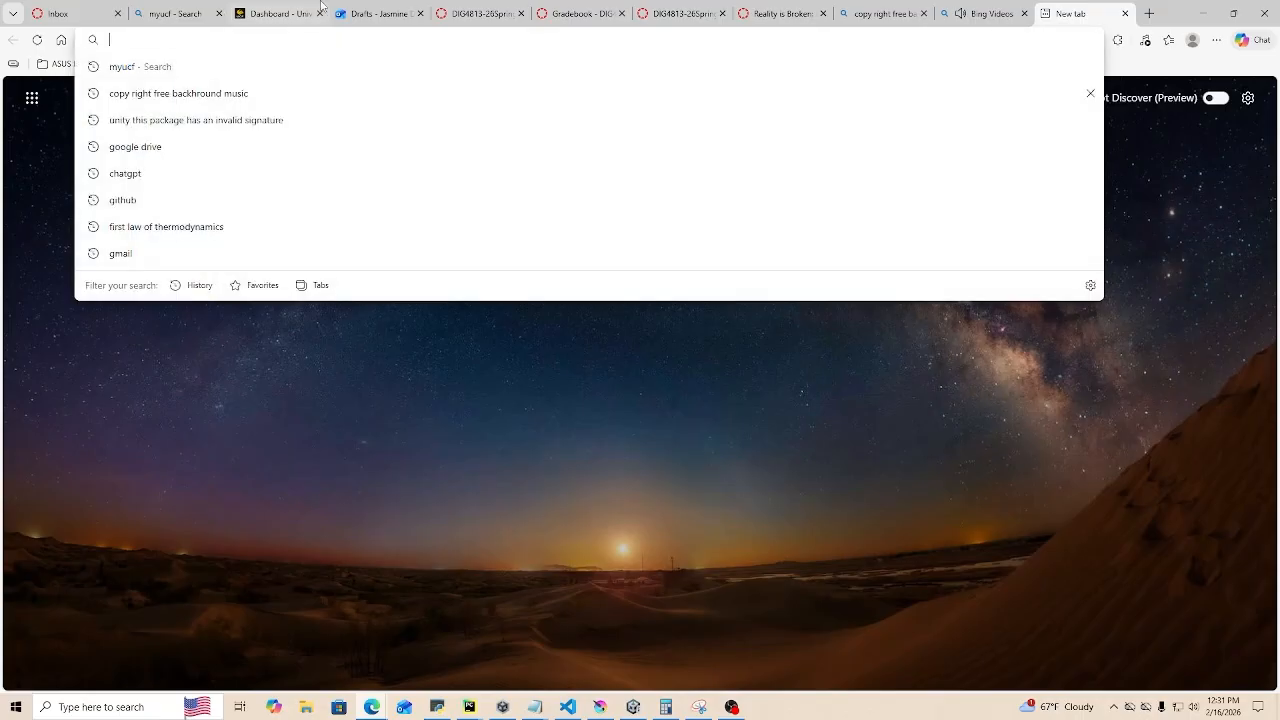
click(419, 13)
click(419, 13)
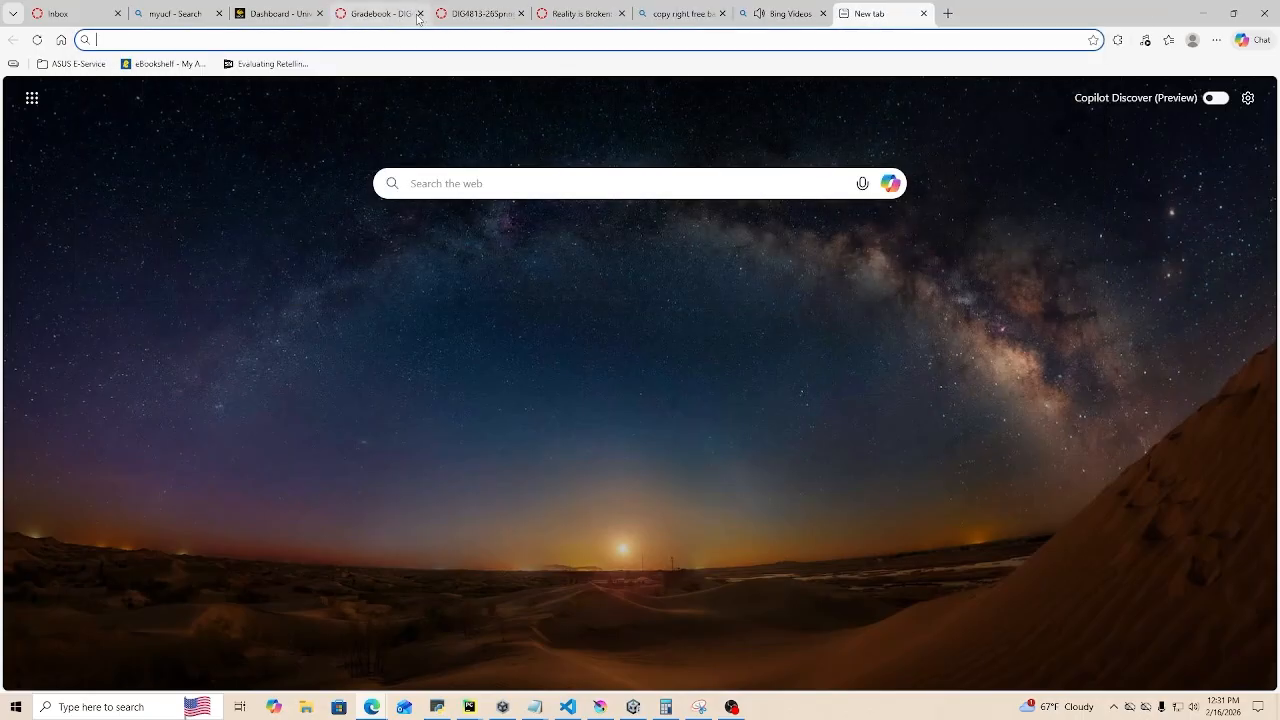
click(419, 13)
click(419, 13)
click(419, 13)
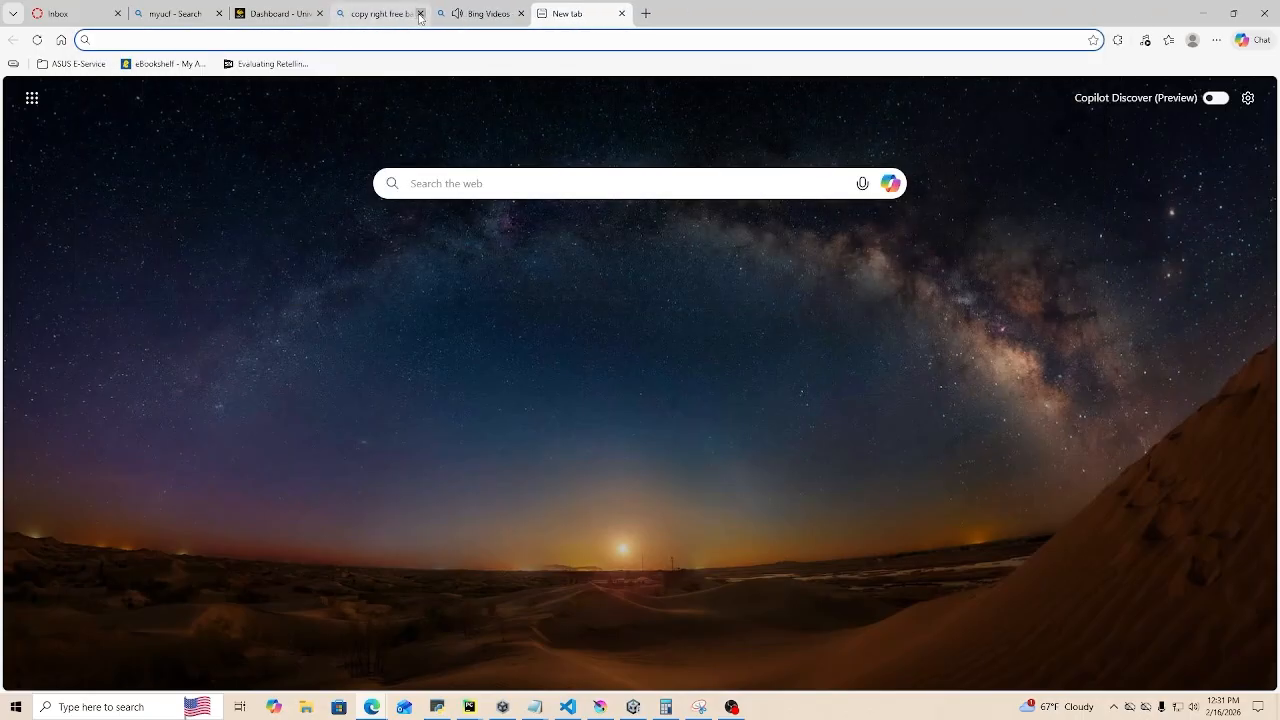
click(419, 13)
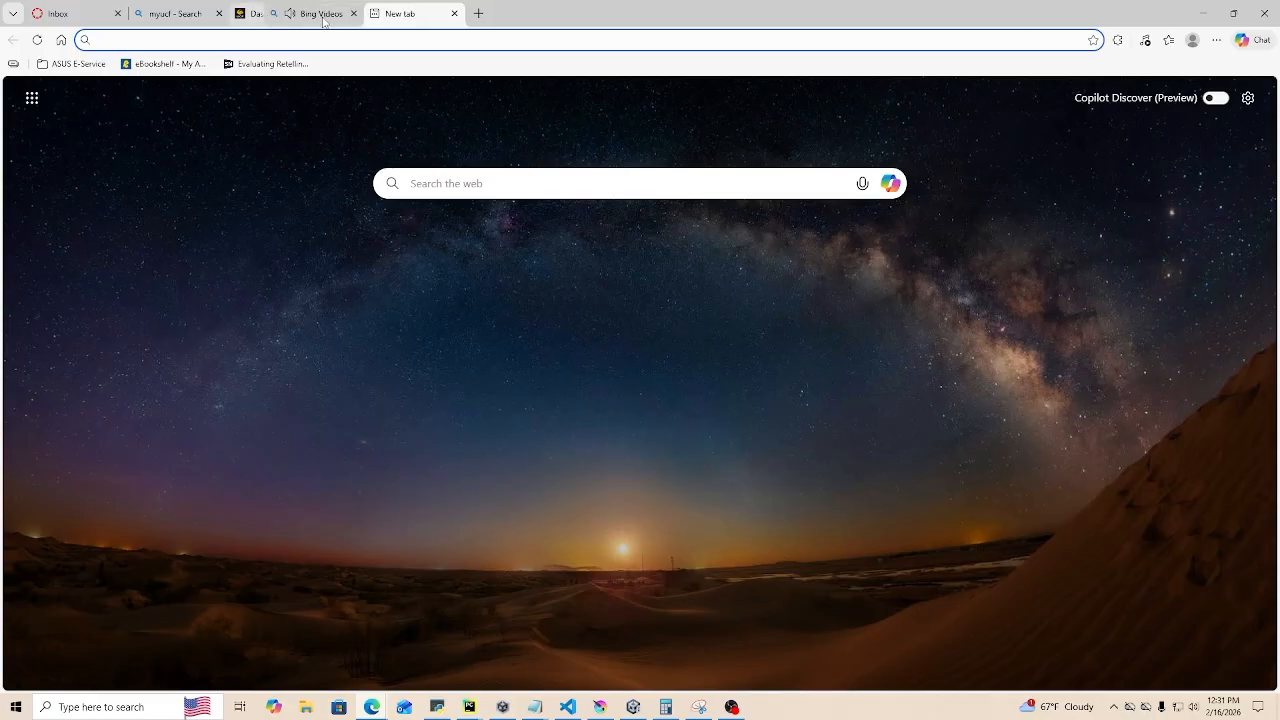
- Search the web for "pixil art", and continue the autosaved drawing in the Pixilart editor
click(300, 37)
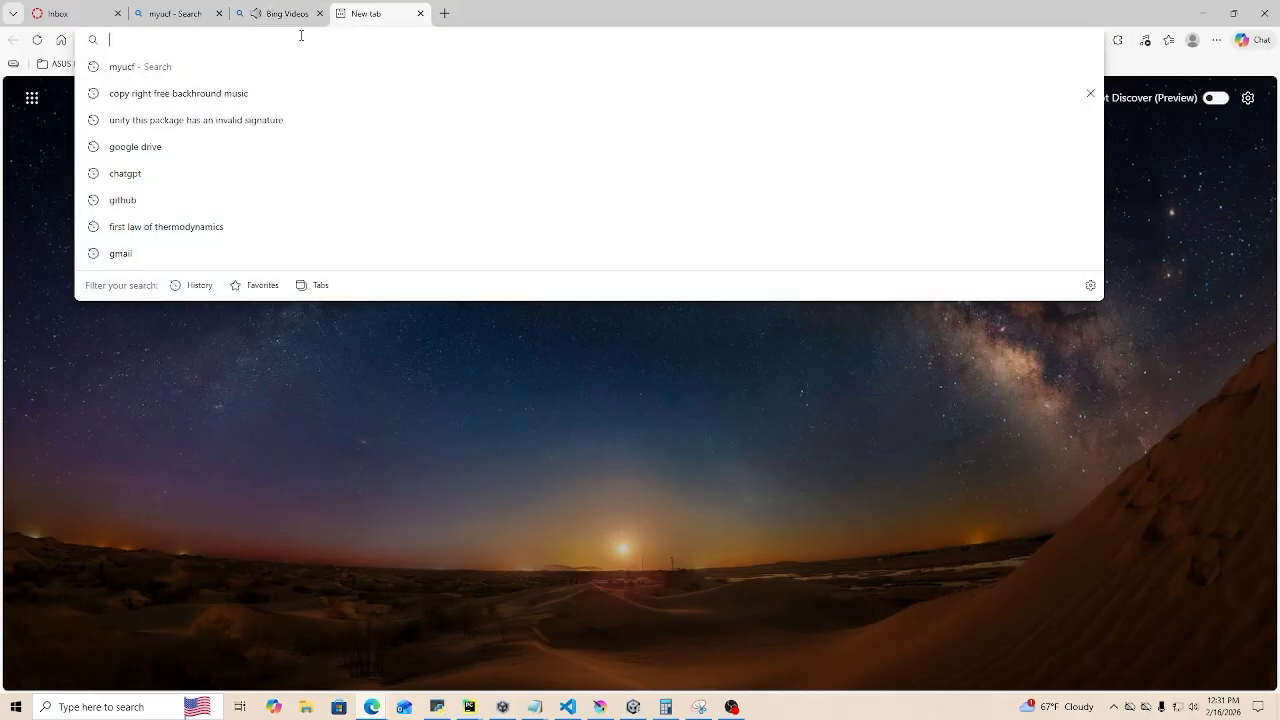
text(pixil art)
key(Return)
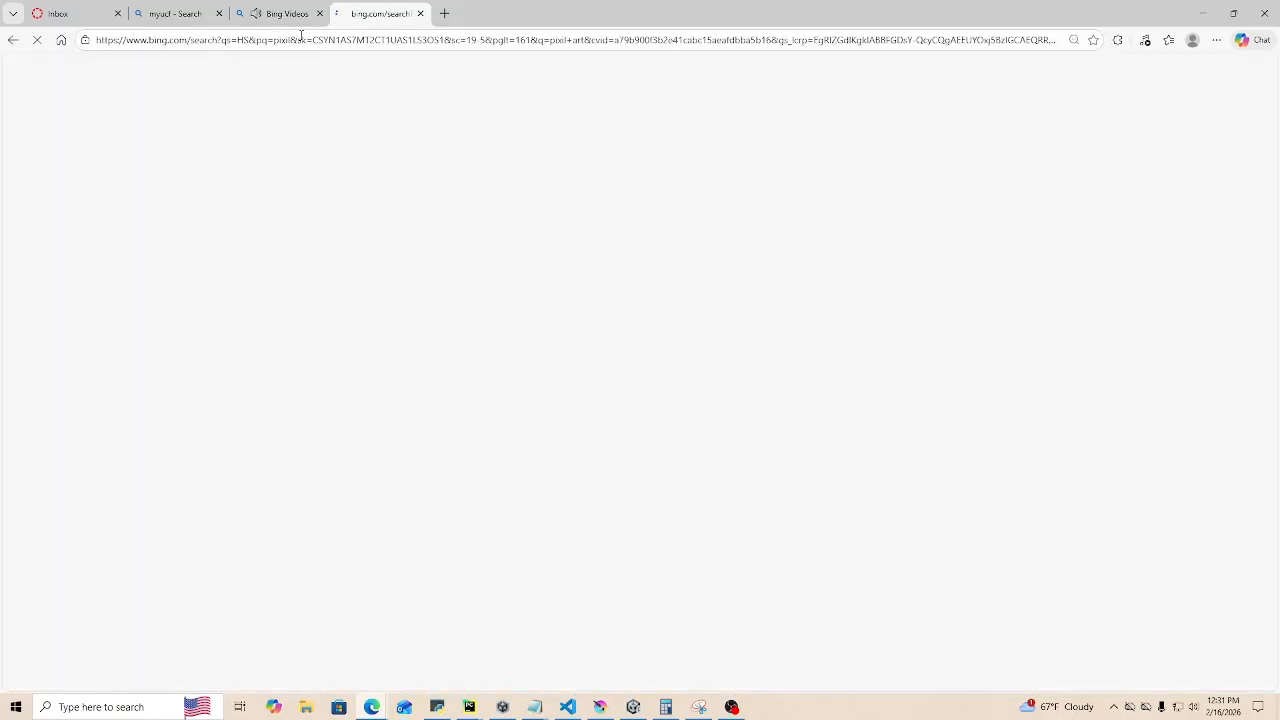
click(183, 297)
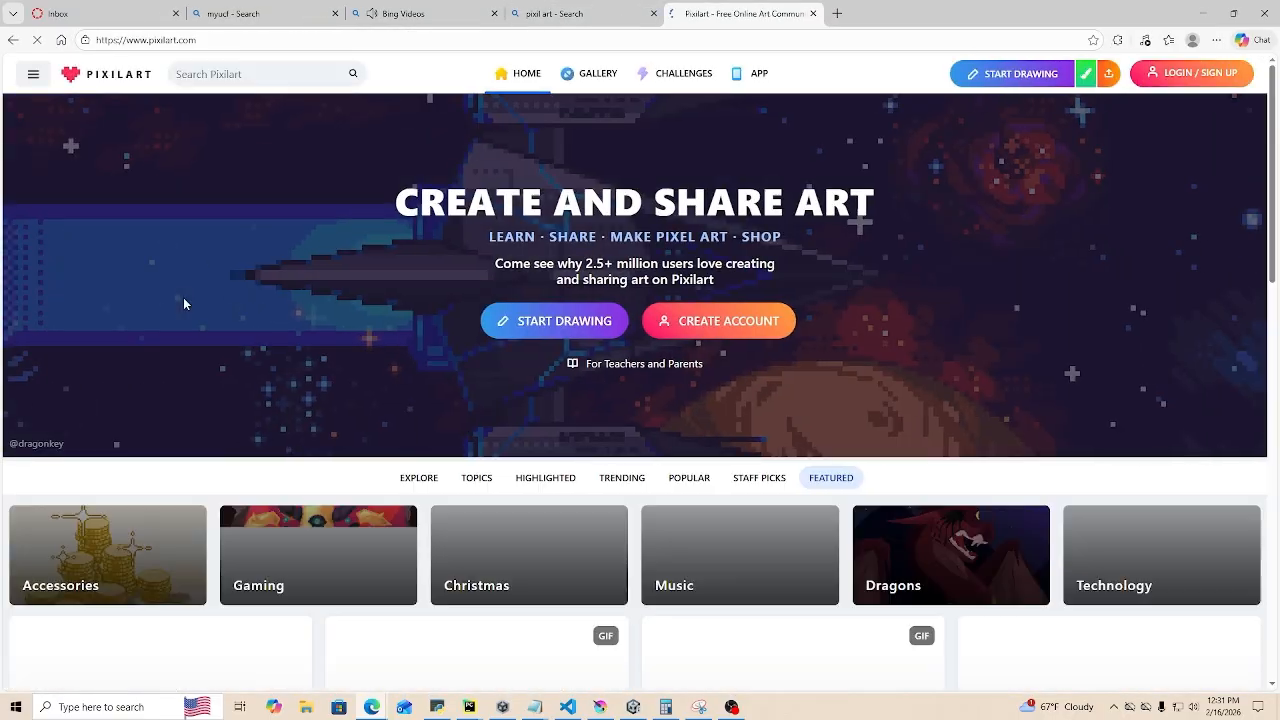
click(558, 318)
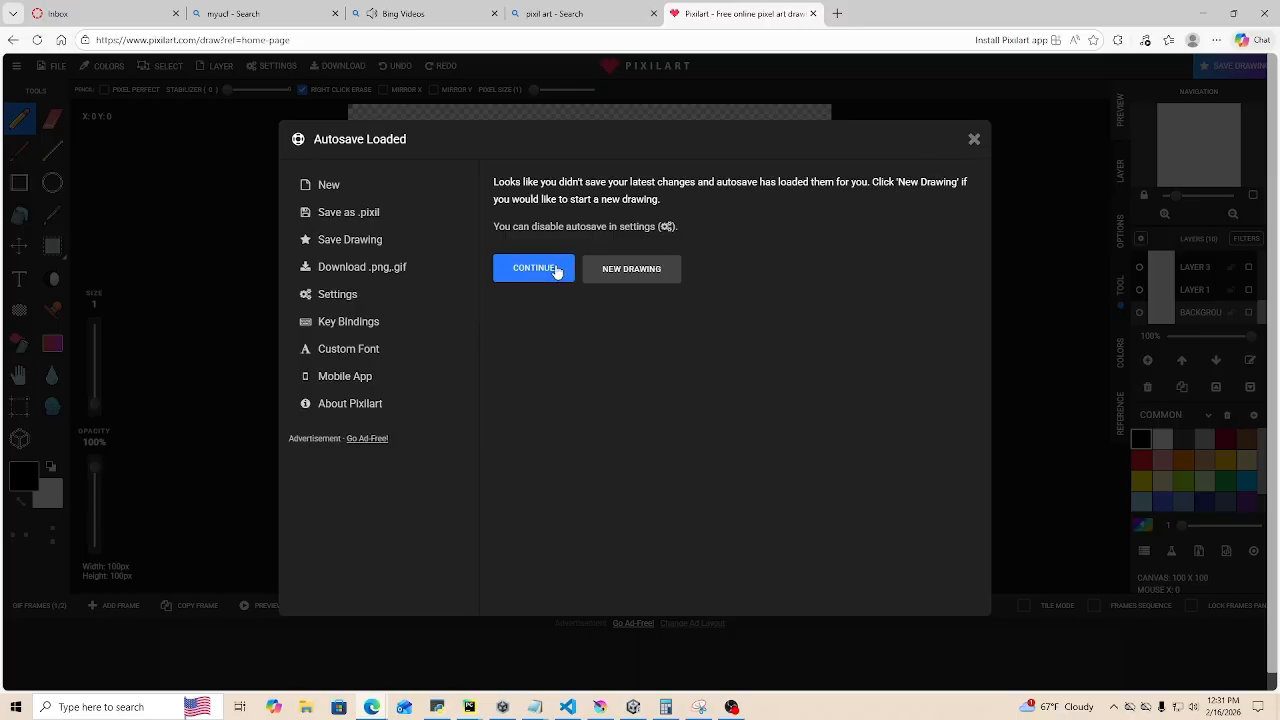
click(534, 268)
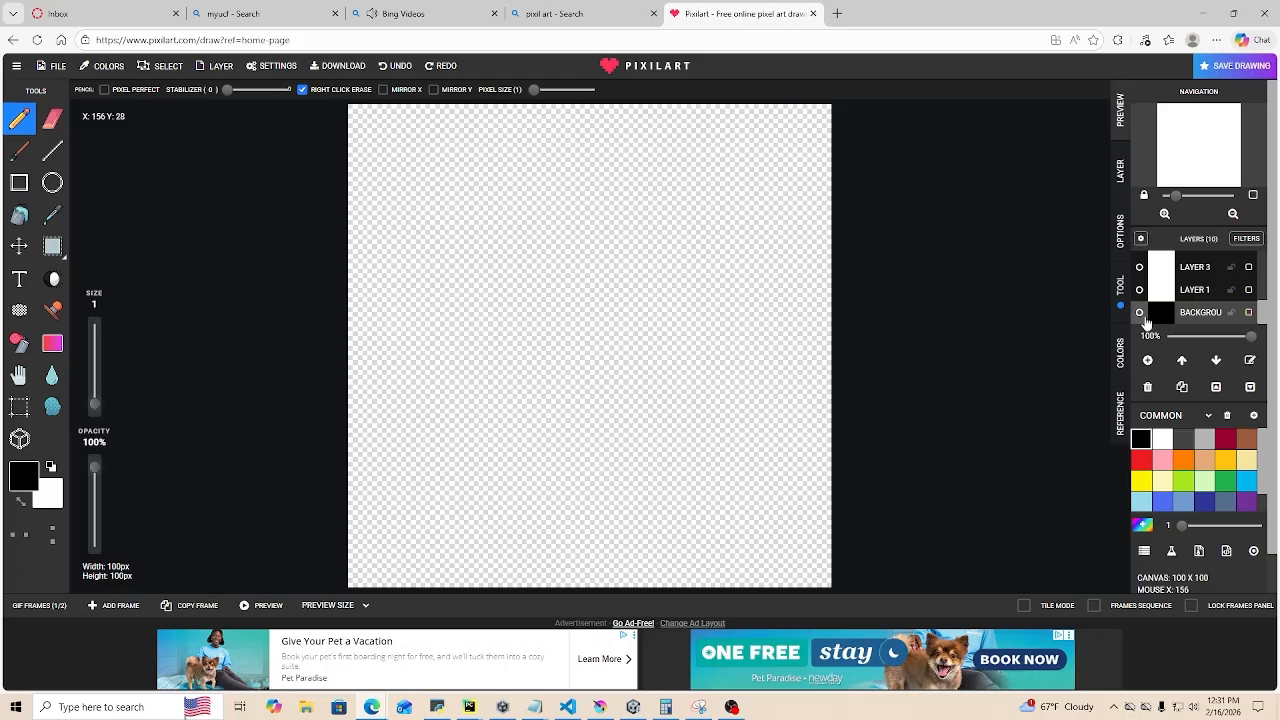
- Merge all layers of the autosaved drawing down into a single layer and add a new empty layer
scroll(1141, 300, up, 5)
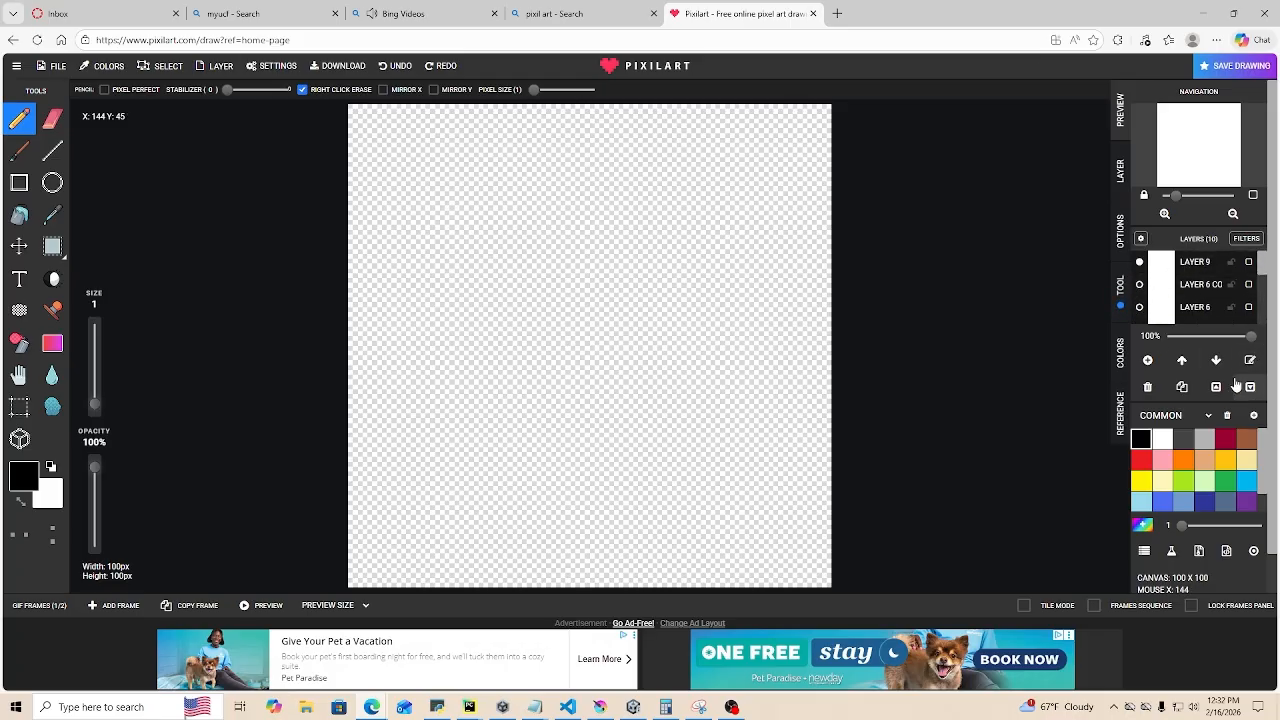
click(1188, 272)
click(1252, 387)
click(1252, 387)
click(1252, 387)
click(1252, 387)
click(1252, 387)
click(1252, 387)
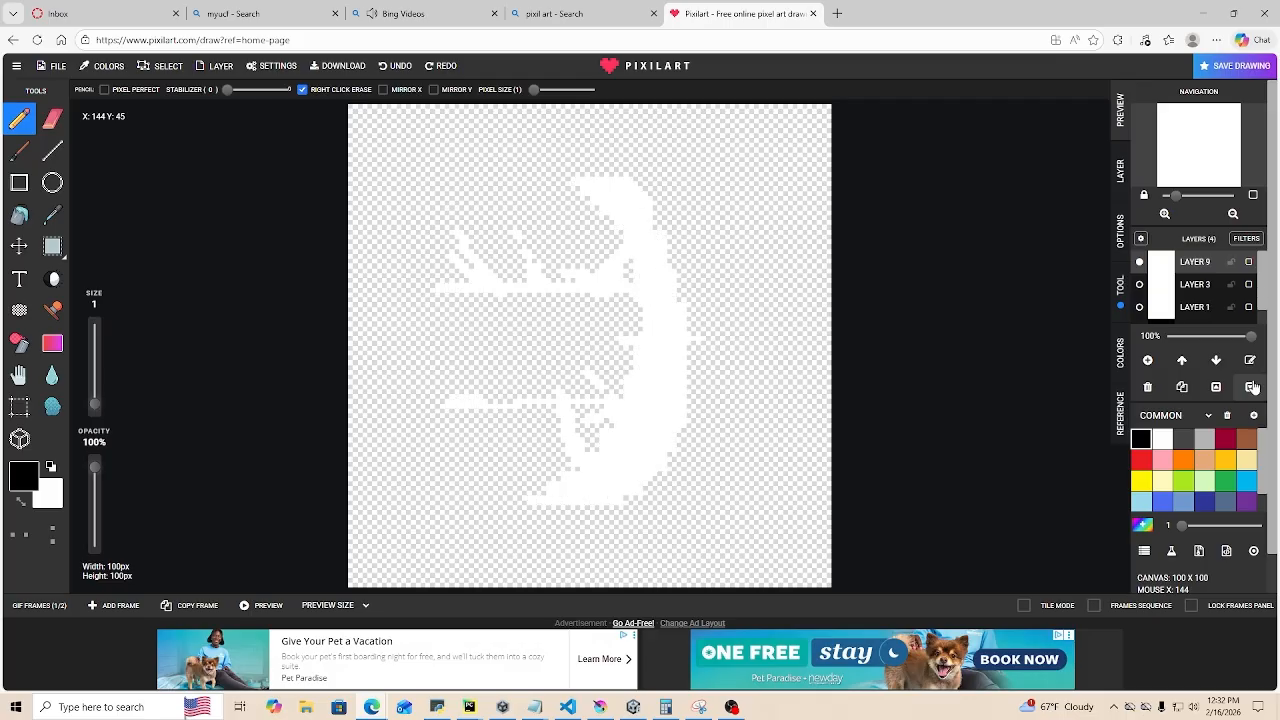
click(1252, 387)
click(1252, 387)
click(1252, 387)
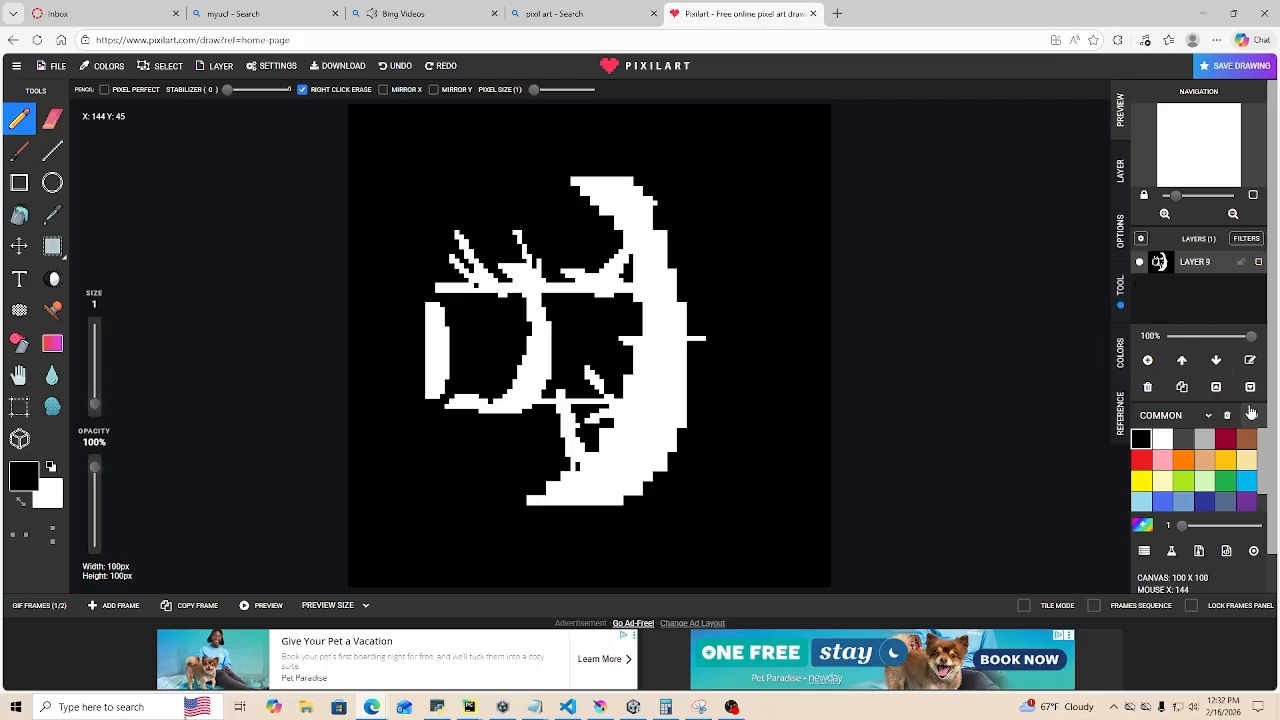
click(1147, 360)
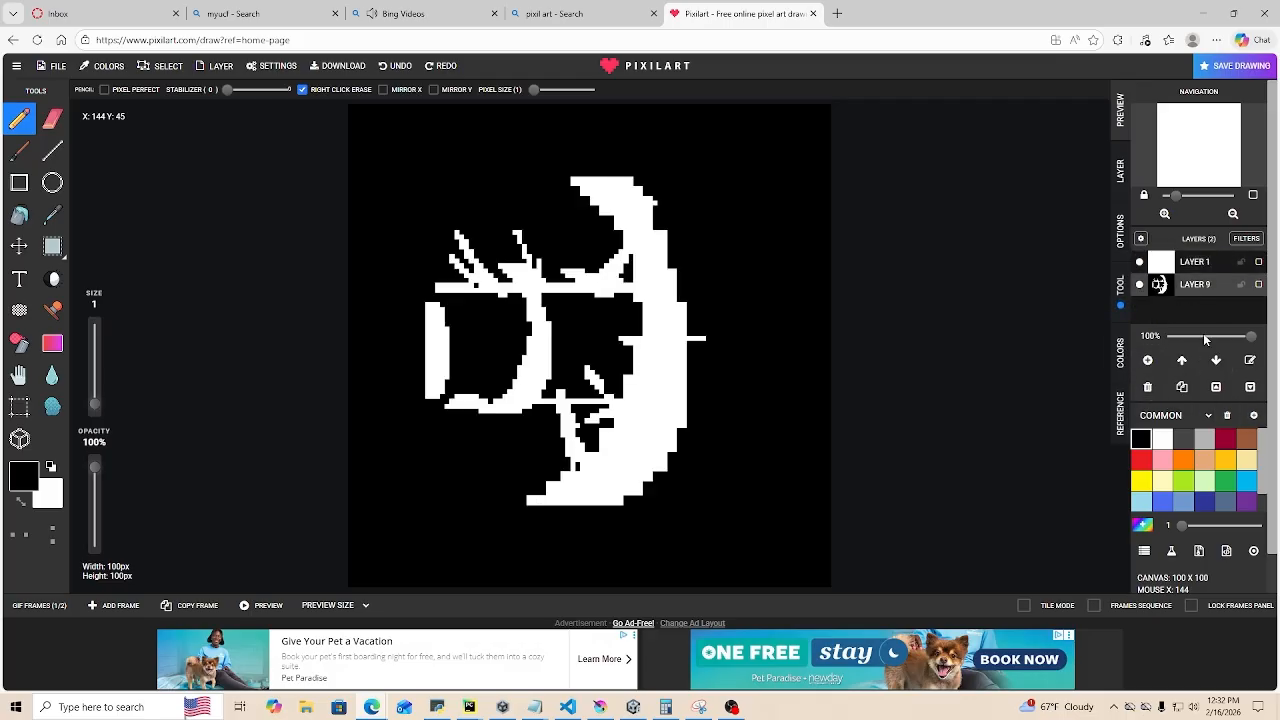
- Delete the old merged artwork layer, and draw a small diamond near the canvas centre filled with black
click(1147, 387)
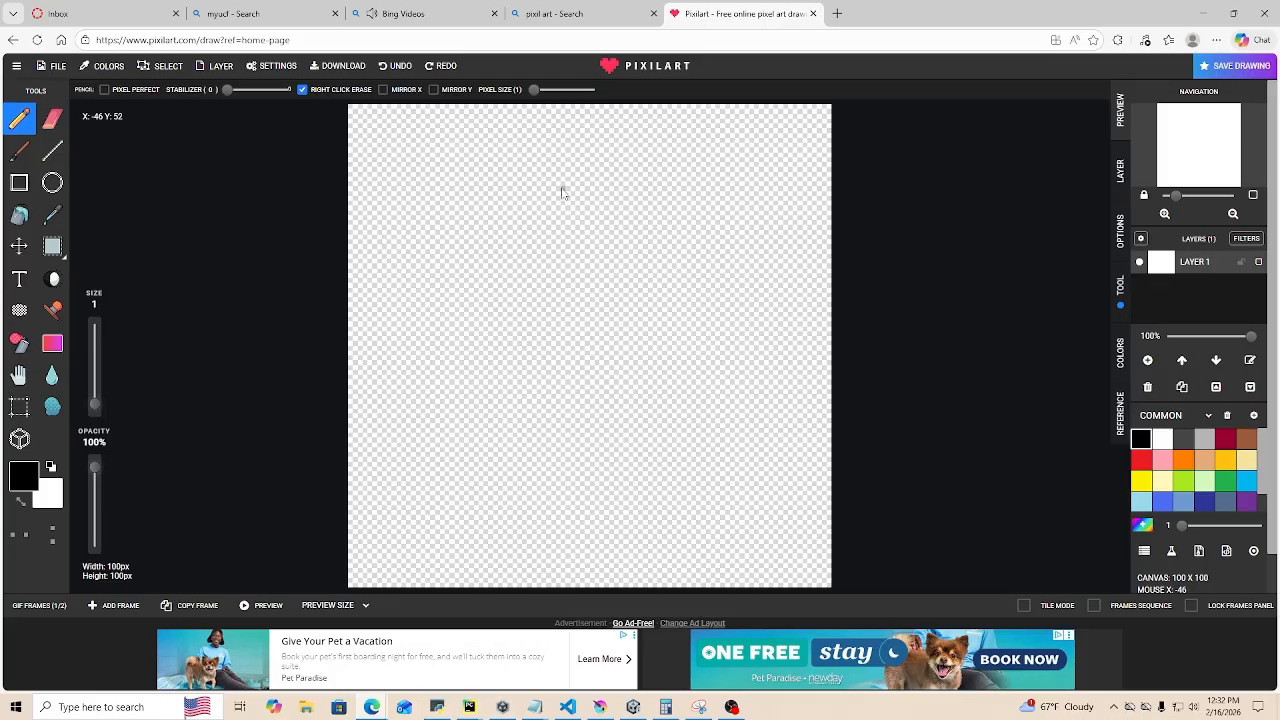
mouse_move(577, 276)
mouse_down()
mouse_move(517, 302)
mouse_move(559, 381)
mouse_move(636, 338)
mouse_move(616, 296)
mouse_up()
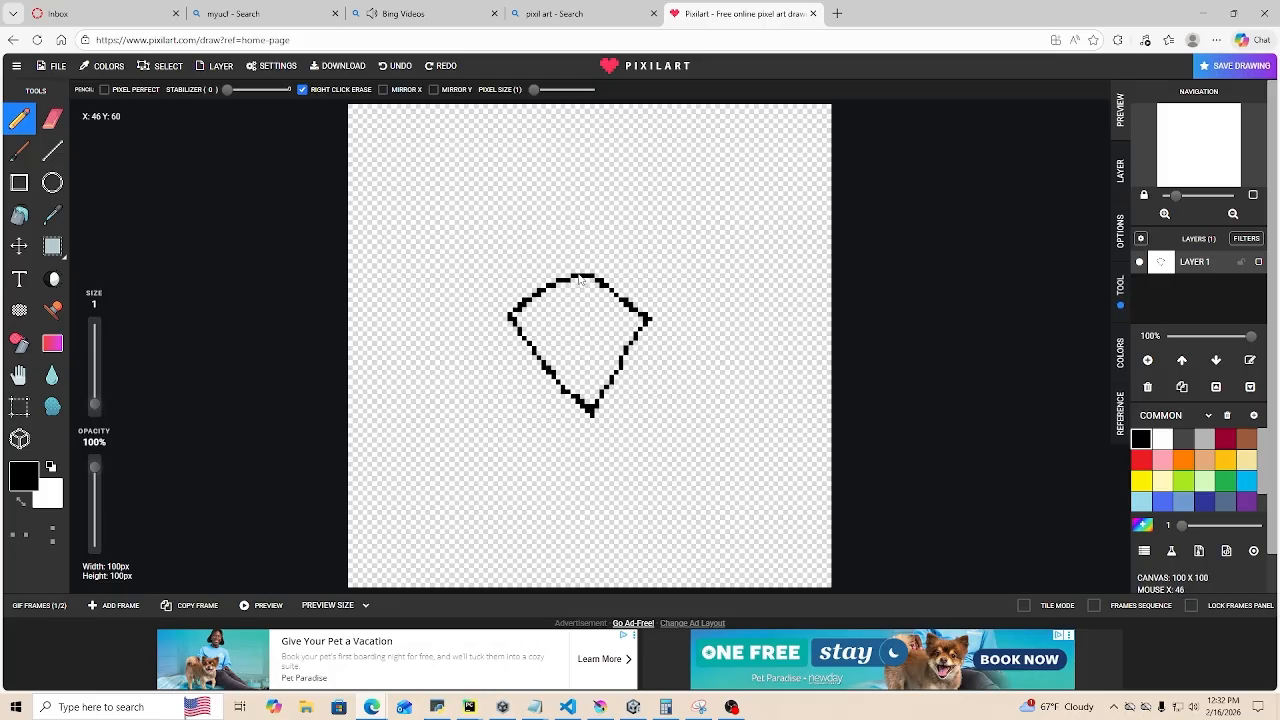
click(19, 214)
click(632, 326)
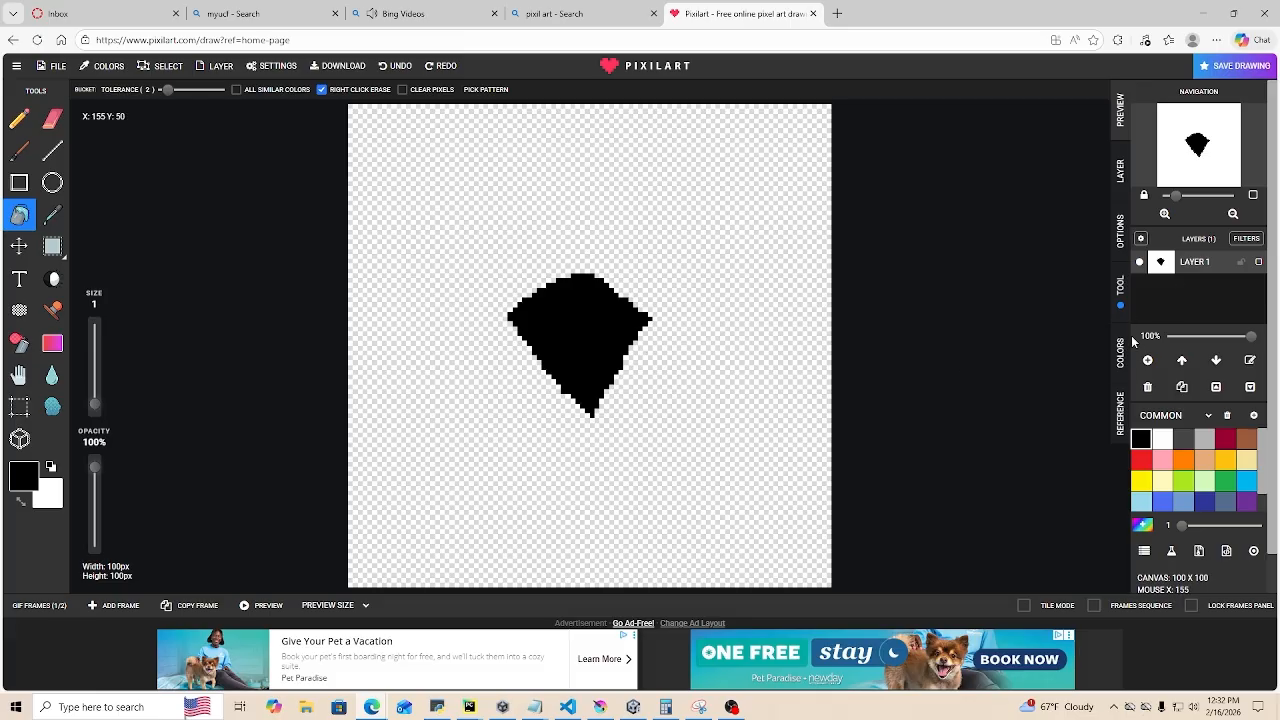
- Delete the empty second animation frame and duplicate the first frame in its place
click(428, 607)
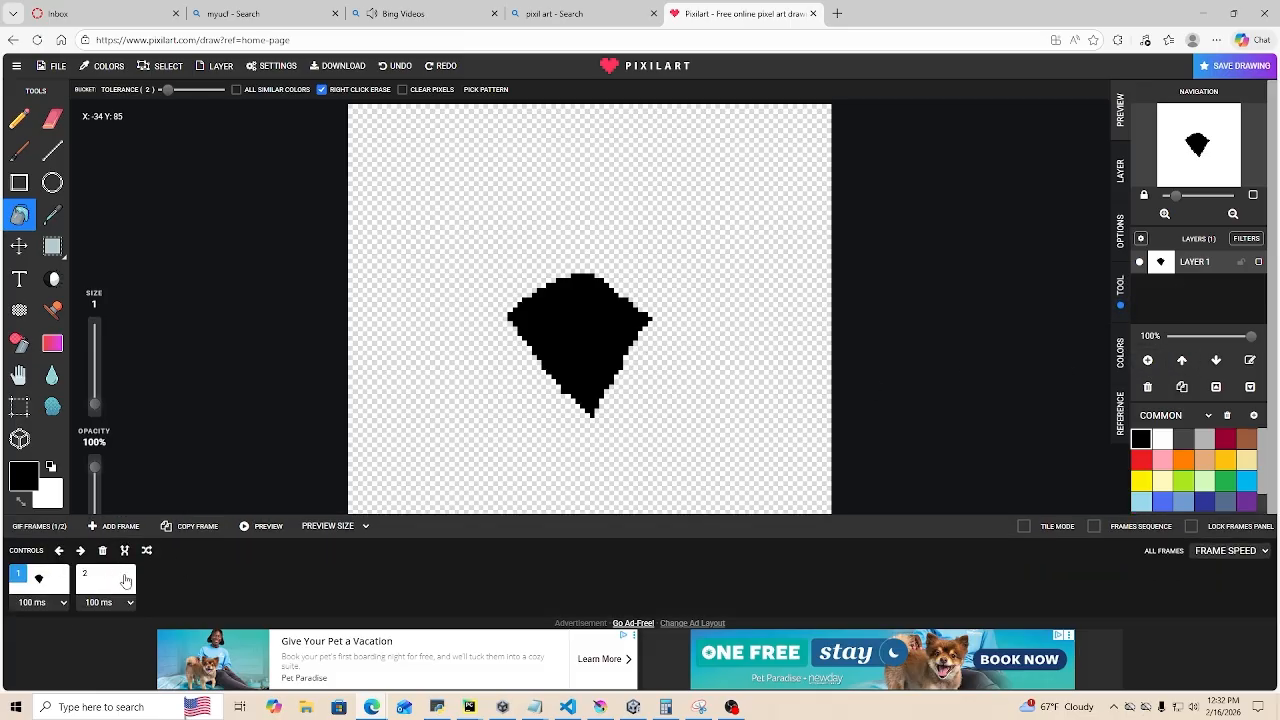
click(125, 581)
click(36, 582)
click(115, 586)
click(104, 551)
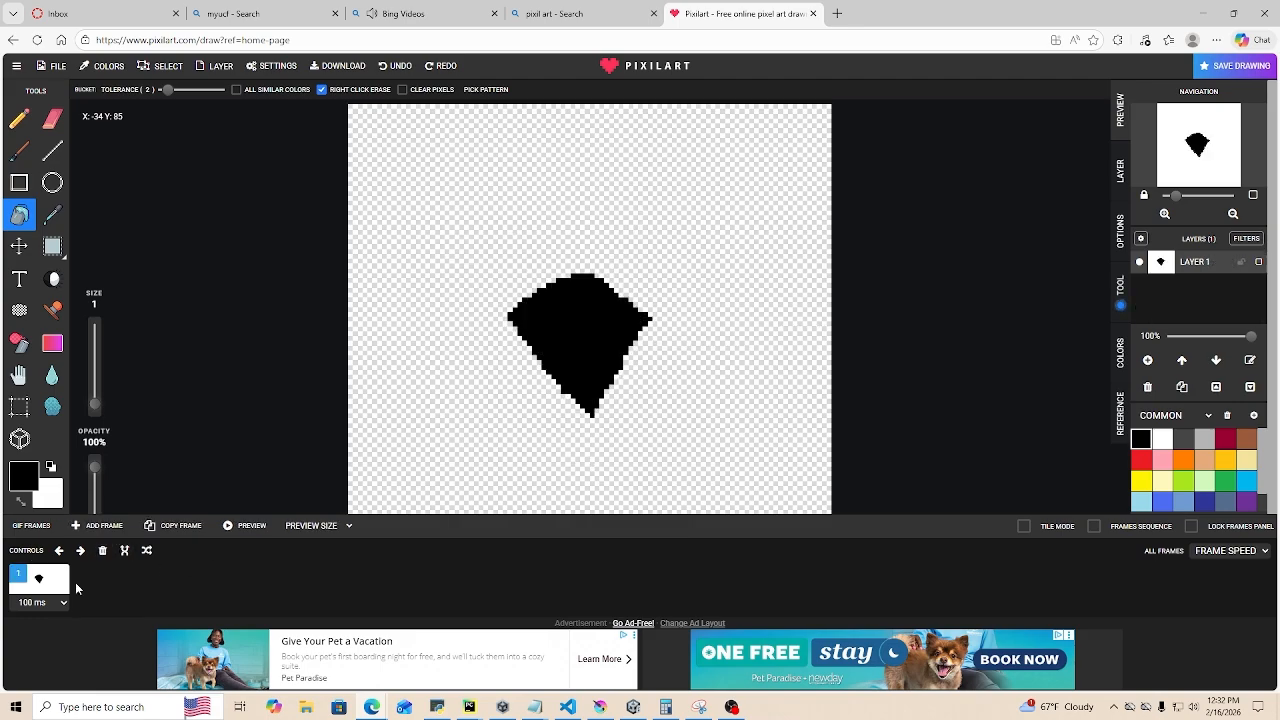
click(174, 525)
click(486, 530)
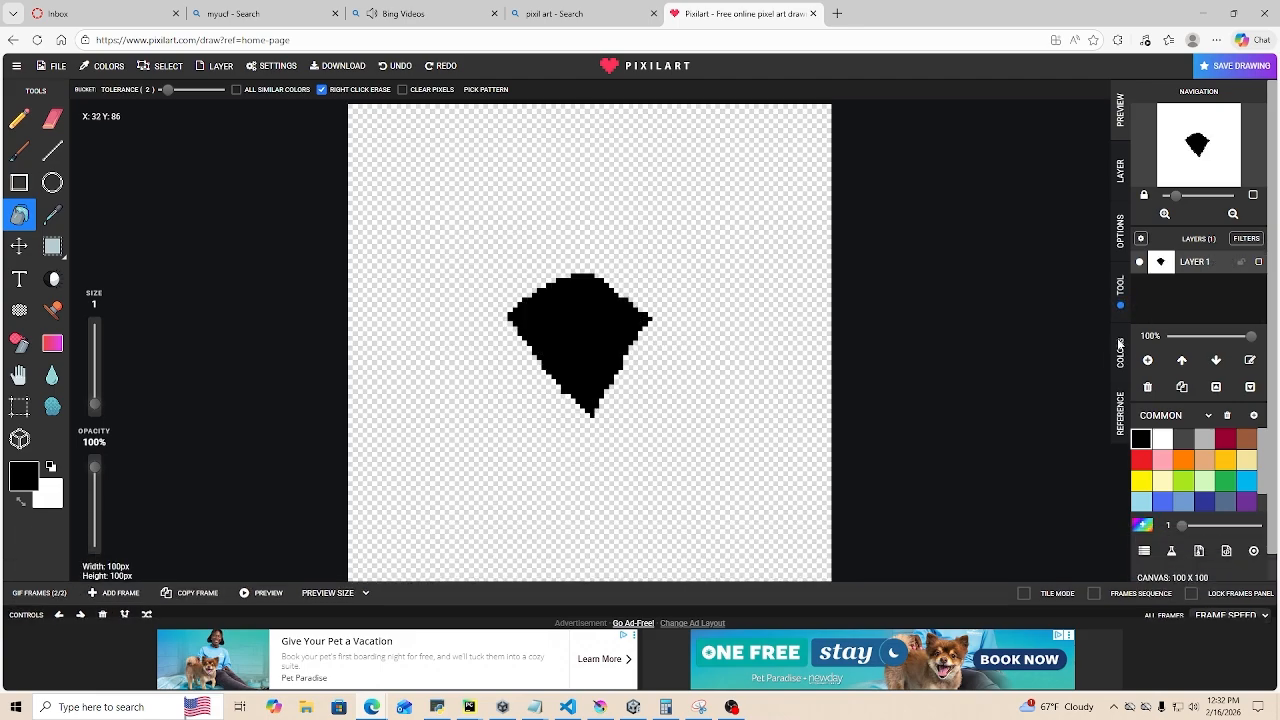
- Outline a larger diamond around the existing one on the second frame and fill the gap with black
click(581, 212)
key(ctrl+z)
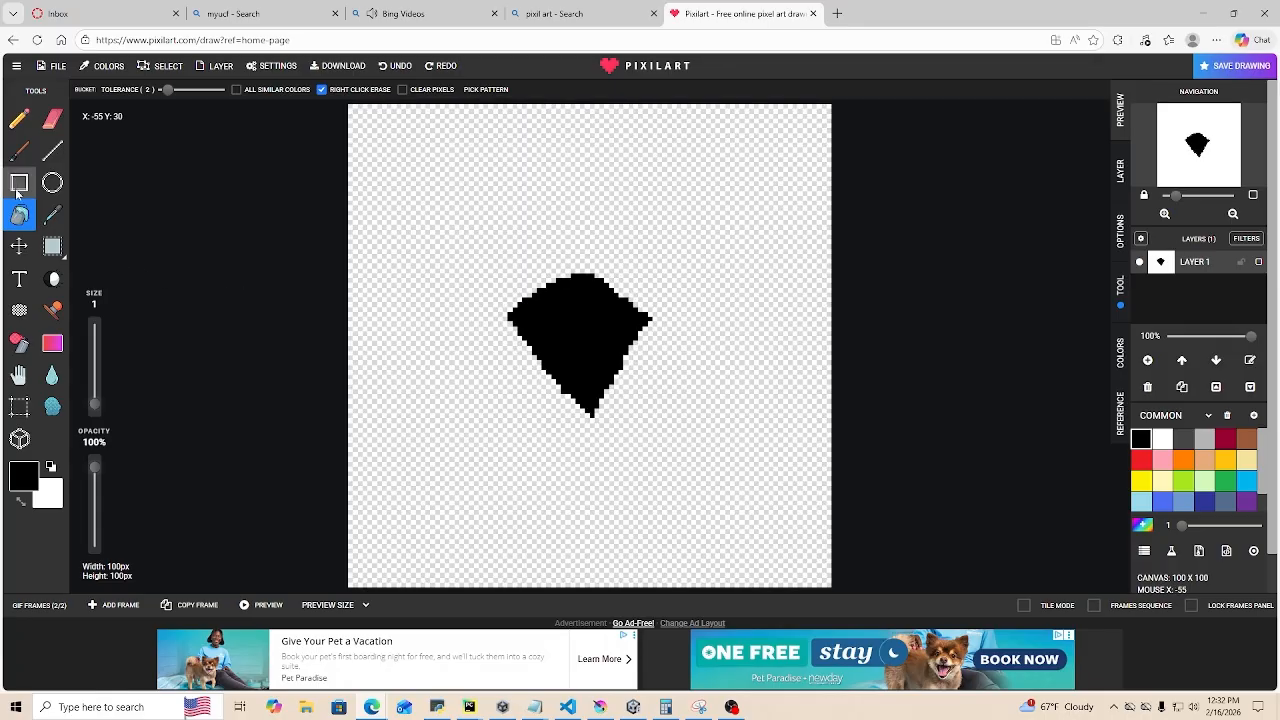
click(18, 118)
mouse_move(580, 228)
mouse_down()
mouse_move(491, 290)
mouse_move(608, 462)
mouse_move(688, 330)
mouse_move(585, 232)
mouse_up()
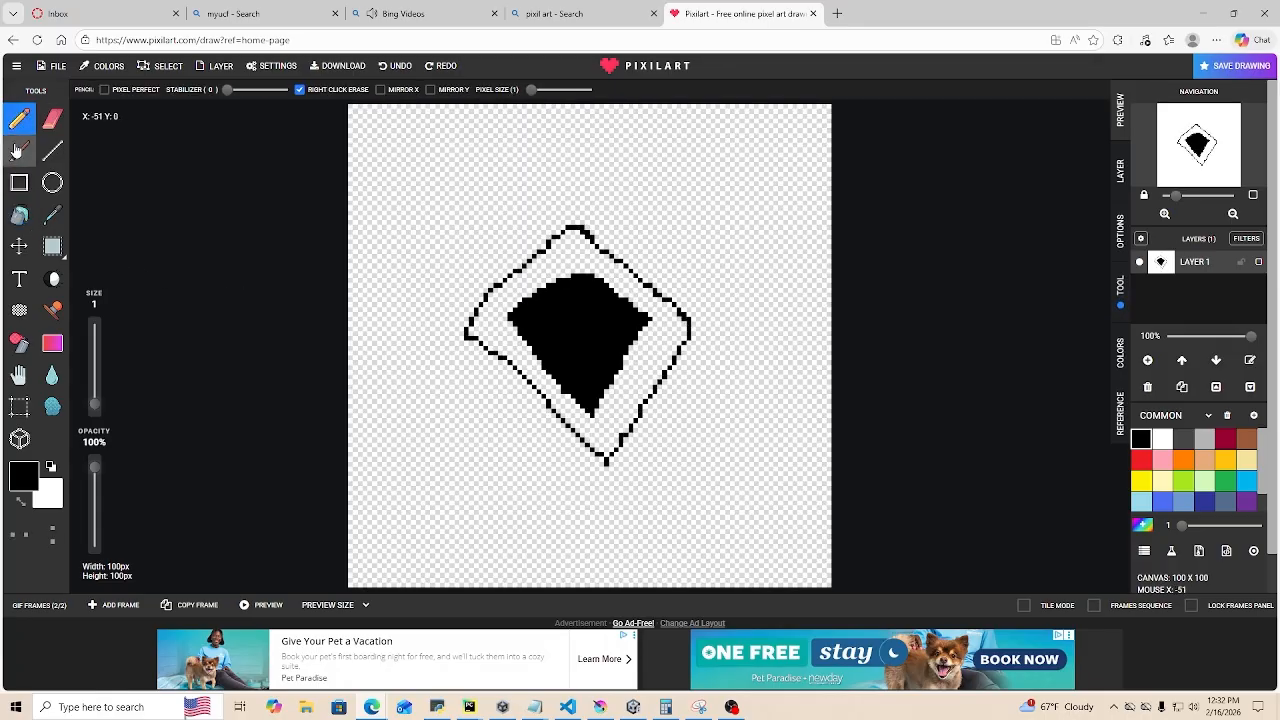
click(19, 214)
click(538, 280)
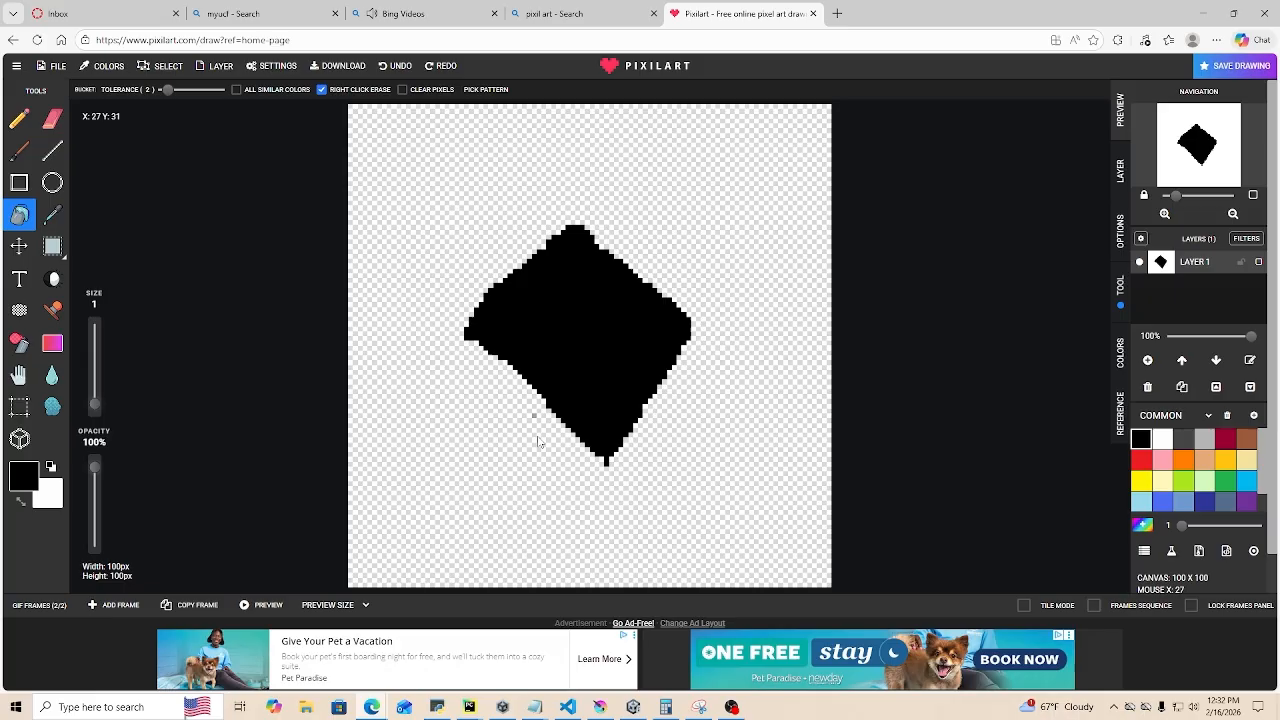
click(533, 605)
click(422, 529)
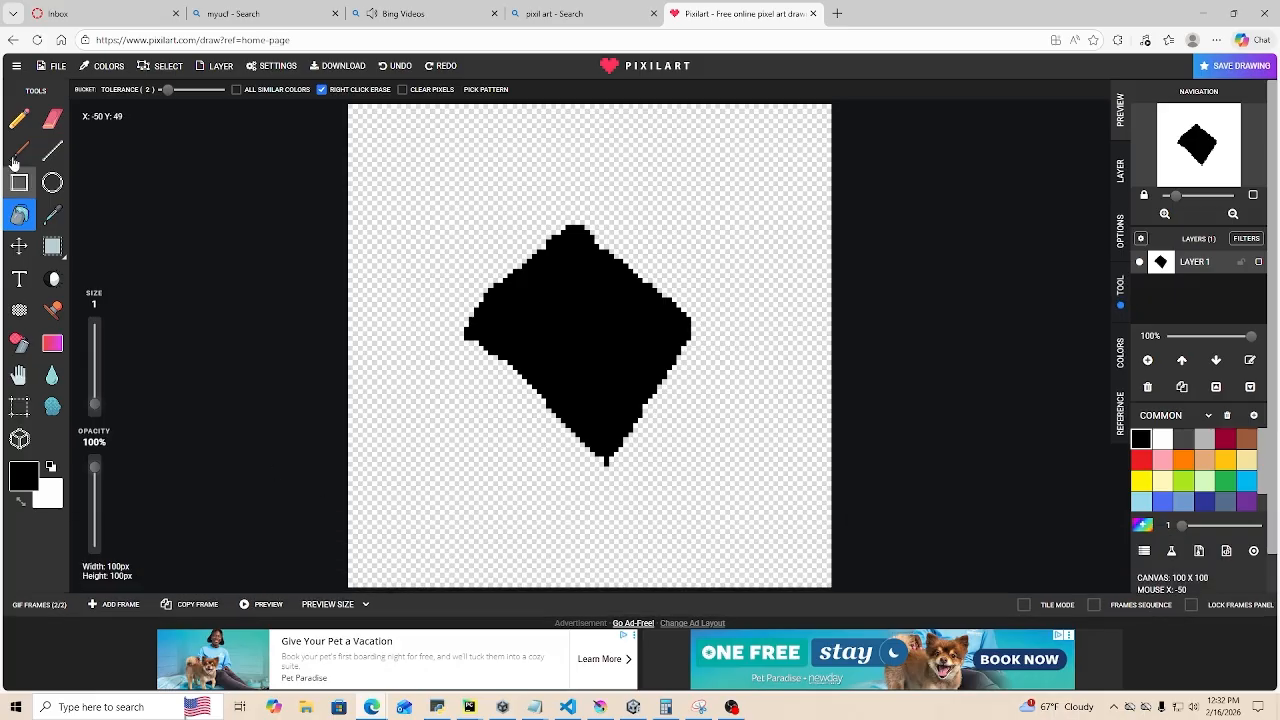
- Erase a small hole in the middle of the larger diamond and copy the frame as a third frame
click(52, 118)
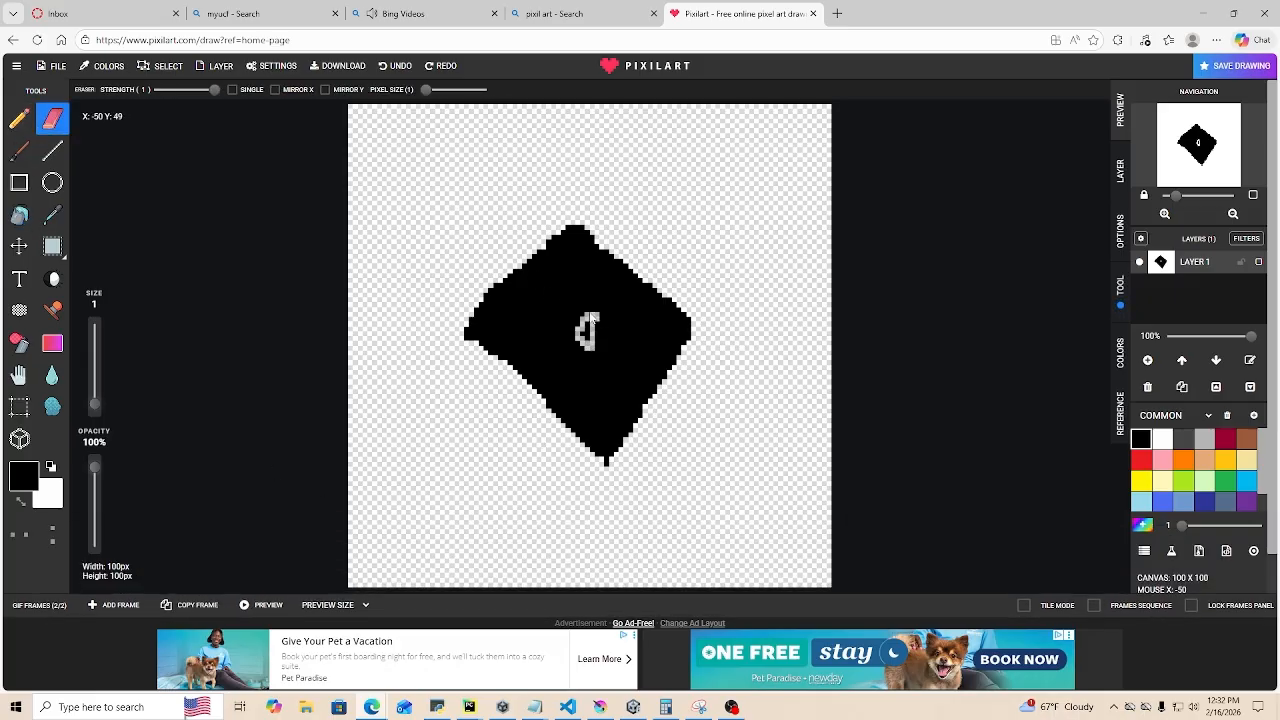
drag(590, 317, 594, 340)
click(525, 608)
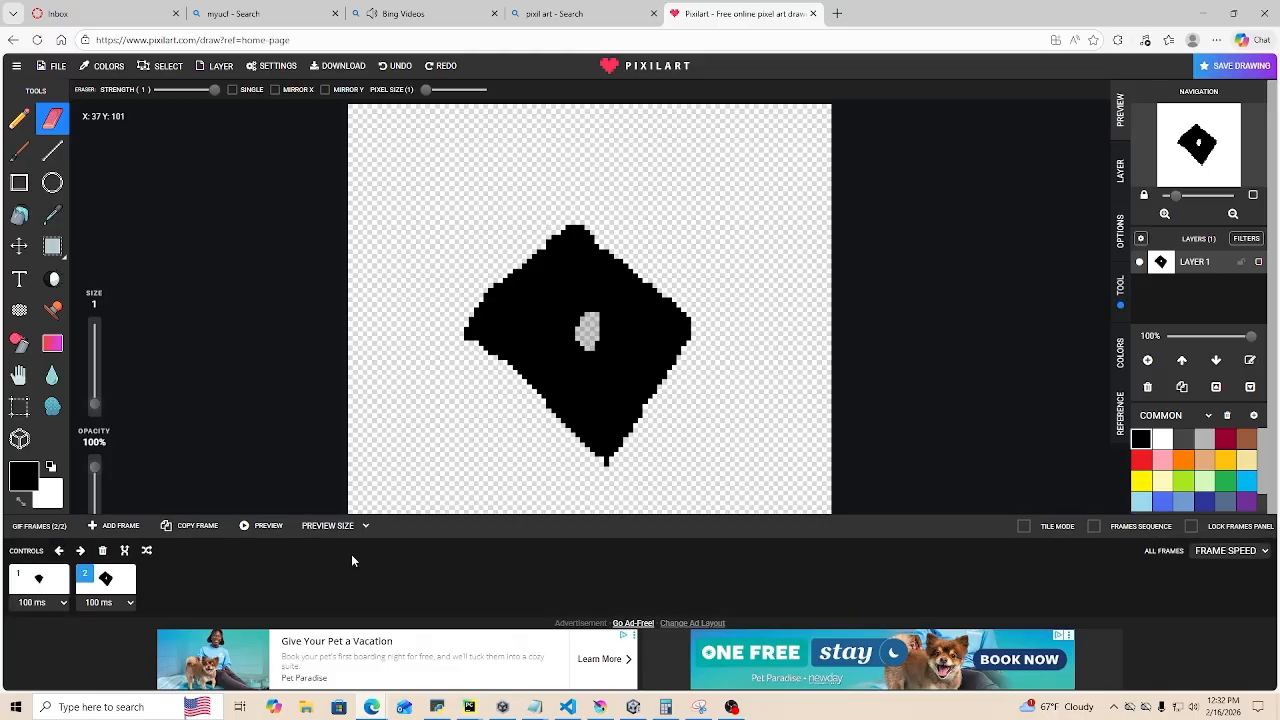
click(204, 530)
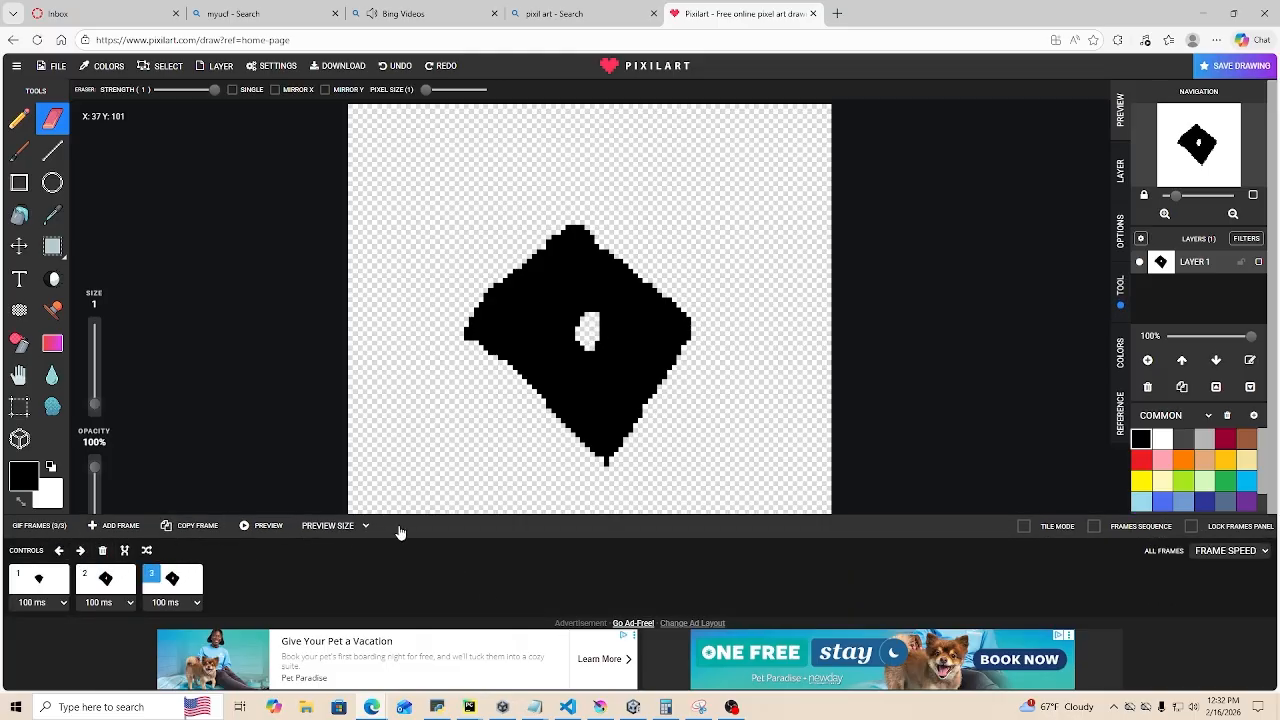
click(400, 528)
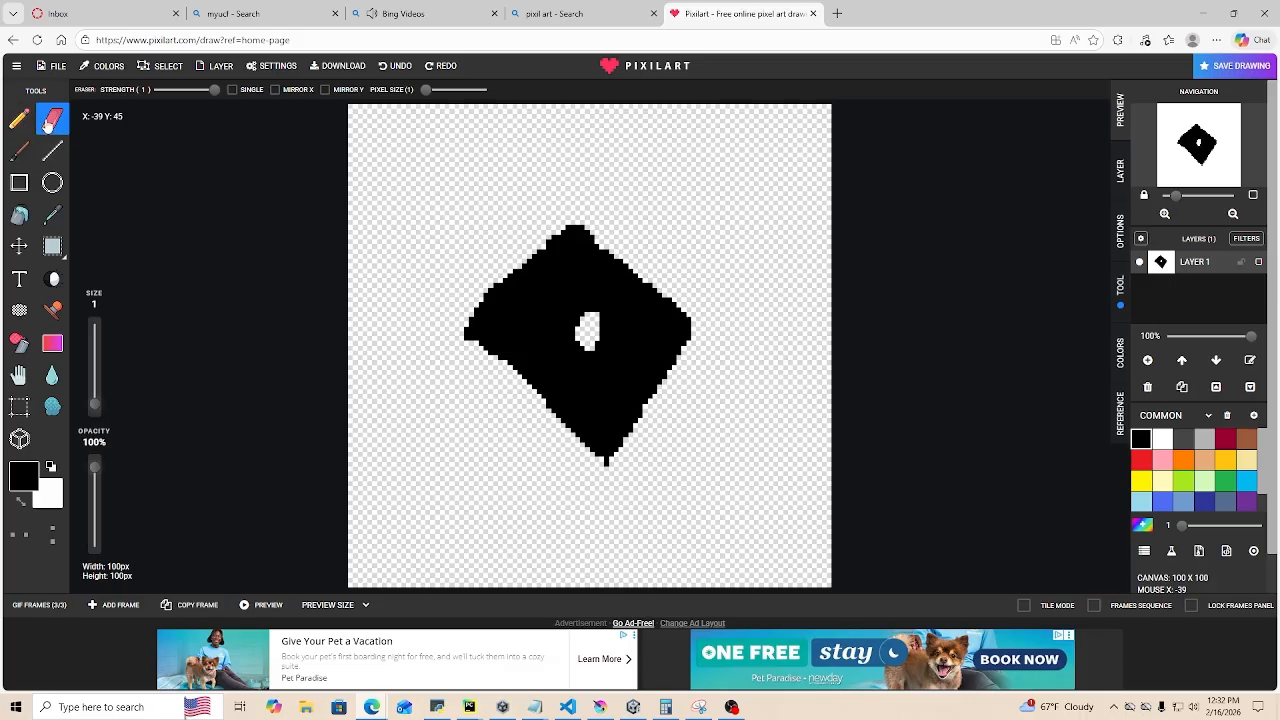
- Widen the diamond's central hole on the third frame, using an eraser pixel size of 4
mouse_move(601, 305)
mouse_down()
mouse_move(552, 332)
mouse_move(608, 378)
mouse_move(600, 318)
mouse_up()
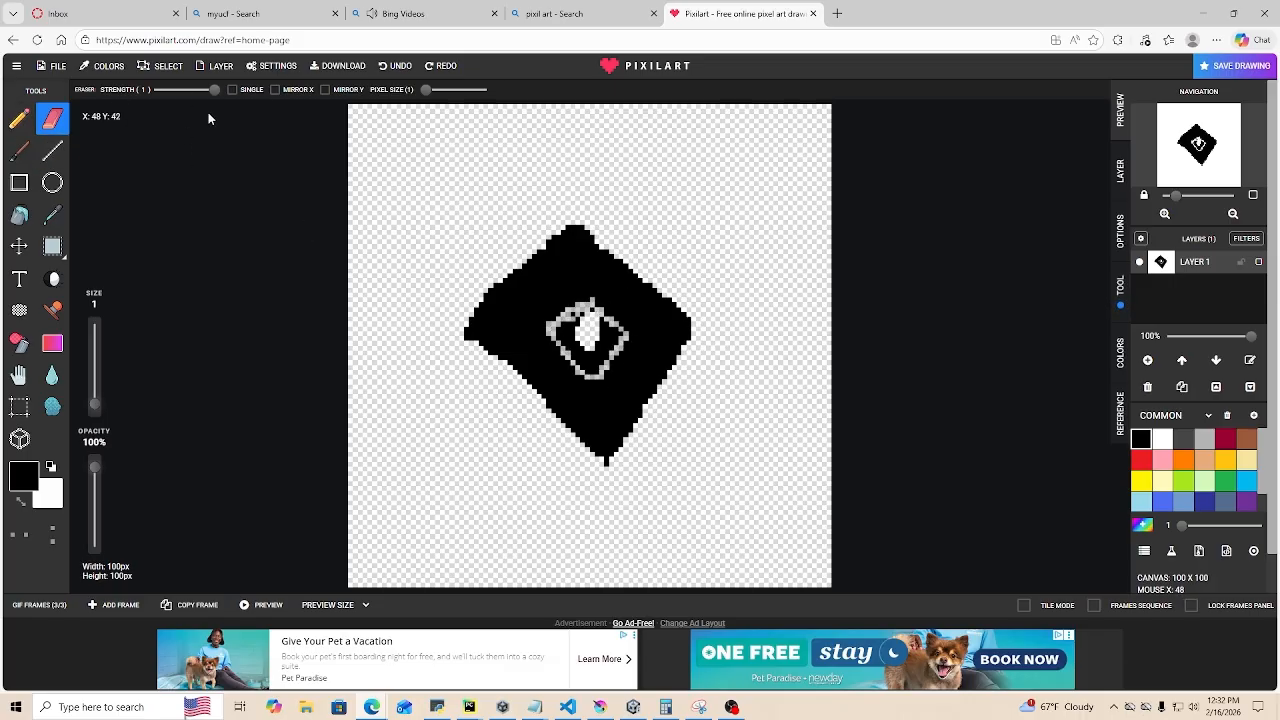
drag(426, 89, 434, 89)
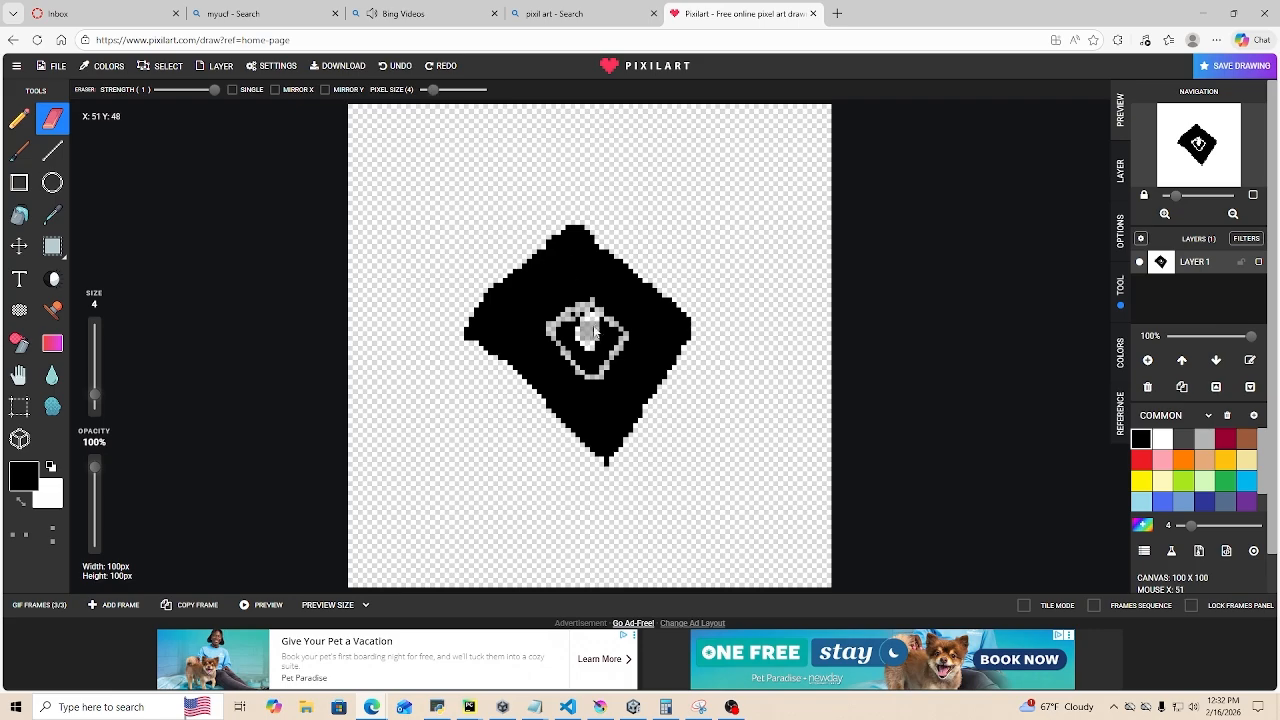
mouse_move(594, 331)
mouse_down()
mouse_move(562, 325)
mouse_move(570, 355)
mouse_move(605, 352)
mouse_move(593, 301)
mouse_move(619, 332)
mouse_up()
- Enlarge the third frame's diamond with black pencil strokes along its outer edges, and copy it as a fourth frame
click(20, 119)
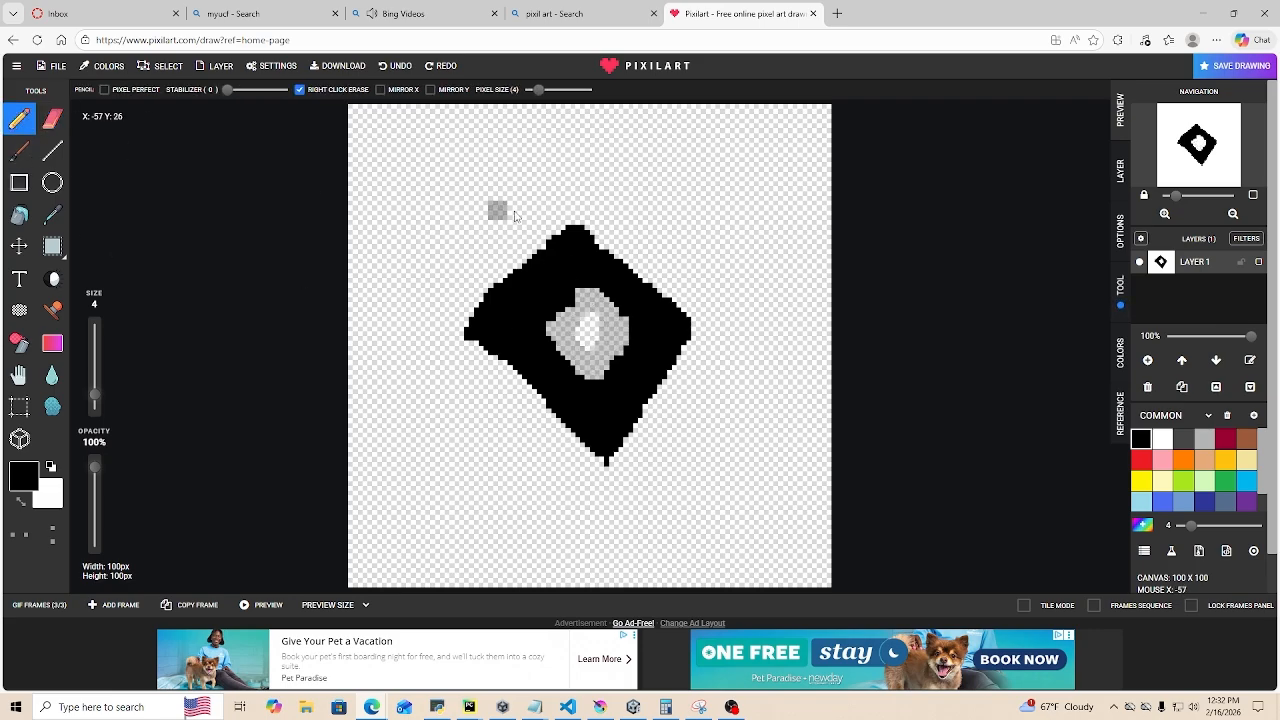
mouse_move(470, 333)
mouse_down()
mouse_move(560, 423)
mouse_move(638, 434)
mouse_move(692, 356)
mouse_move(673, 310)
mouse_move(592, 228)
mouse_up()
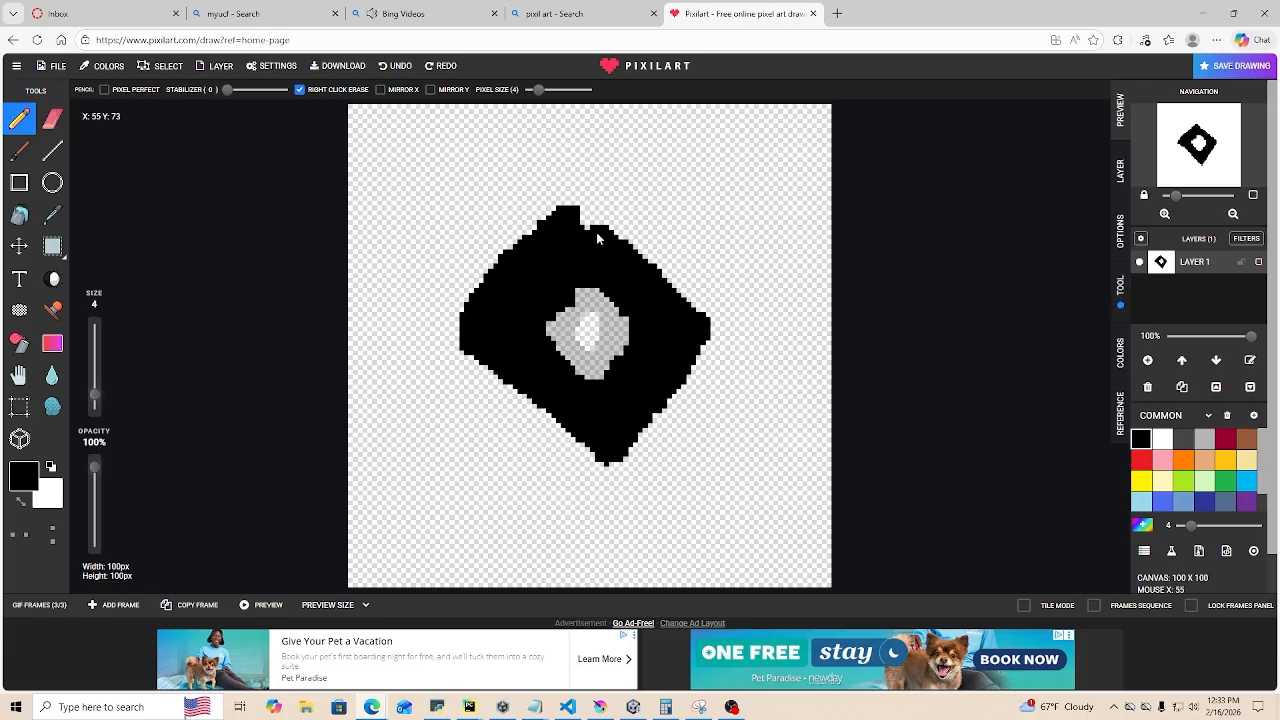
drag(469, 359, 610, 464)
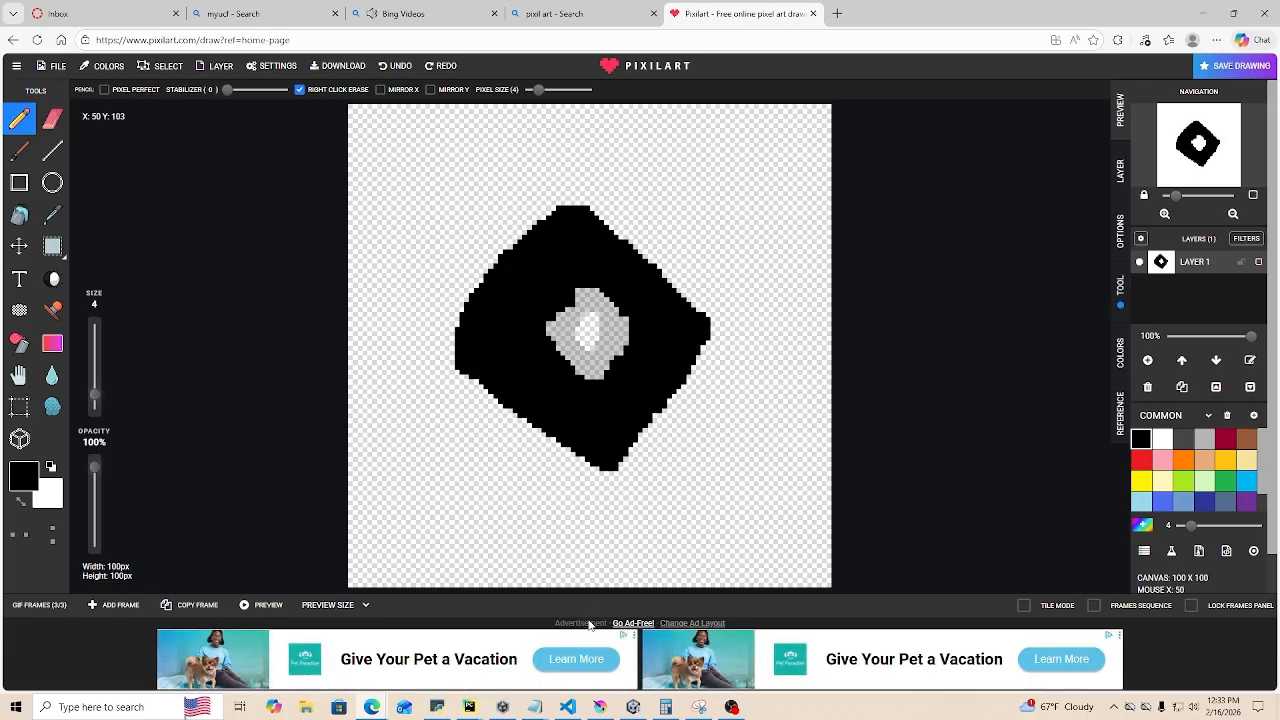
mouse_move(566, 606)
click(184, 527)
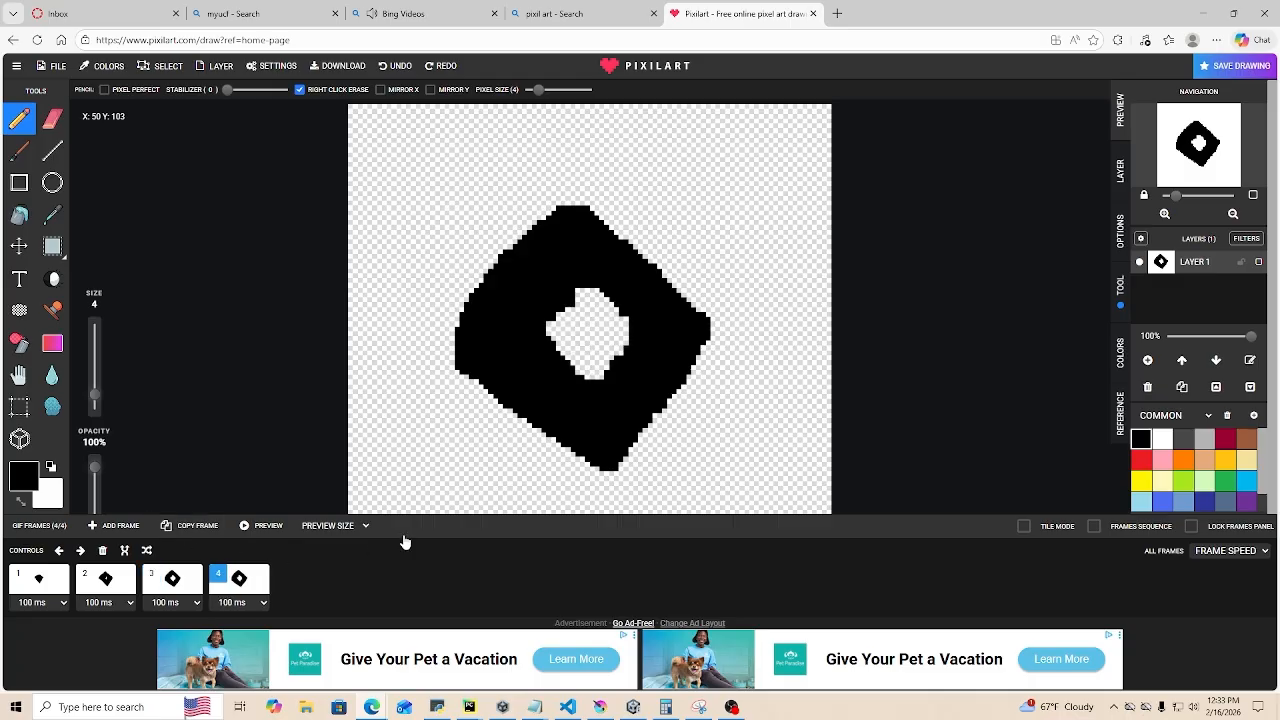
- Draw thick black angled strokes on both sides of the diamond on the fourth frame
mouse_move(518, 143)
mouse_down()
mouse_move(379, 322)
mouse_move(419, 382)
mouse_move(563, 489)
mouse_up()
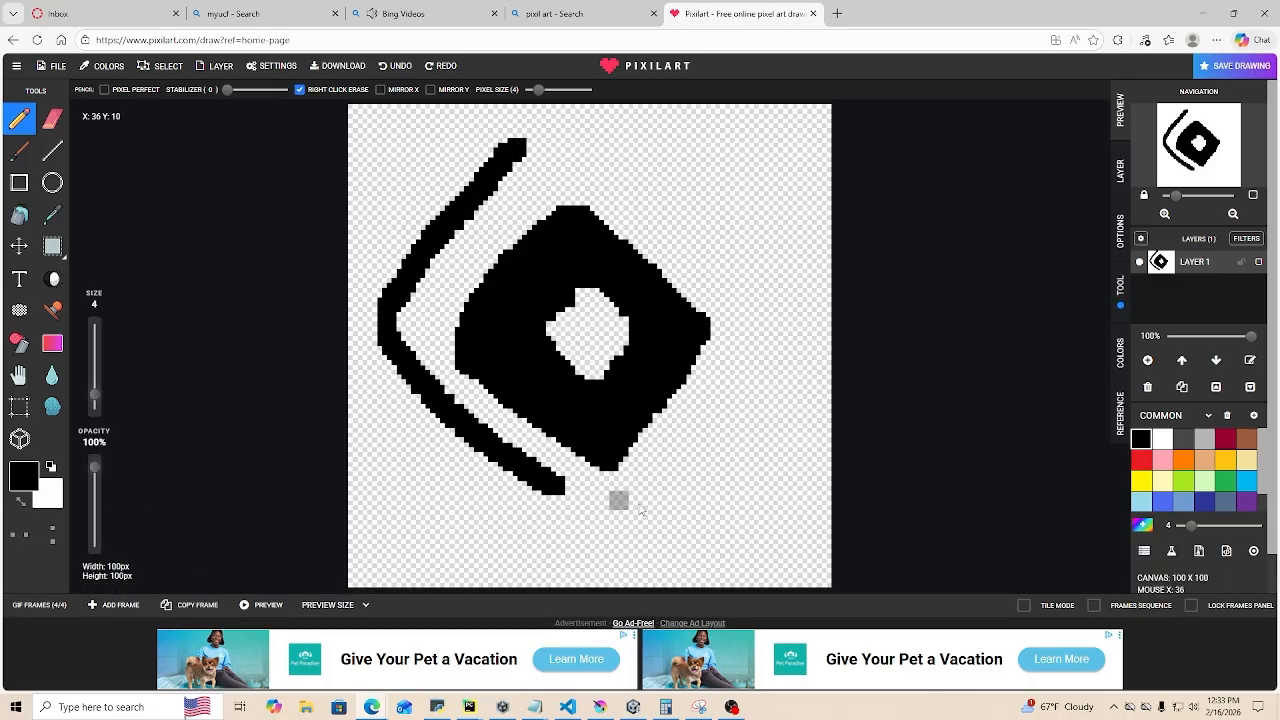
mouse_move(645, 500)
mouse_down()
mouse_move(781, 342)
mouse_move(585, 142)
mouse_up()
mouse_move(566, 502)
mouse_down()
mouse_move(392, 362)
mouse_move(430, 270)
mouse_up()
- Erase the whole inner diamond from the fourth frame, leaving only the two outer angled strokes
key(e)
mouse_move(584, 212)
mouse_down()
mouse_move(462, 332)
mouse_move(545, 425)
mouse_move(635, 442)
mouse_move(705, 335)
mouse_move(580, 212)
mouse_move(460, 370)
mouse_move(495, 355)
mouse_move(575, 240)
mouse_move(670, 330)
mouse_move(645, 287)
mouse_up()
mouse_move(537, 278)
mouse_down()
mouse_move(540, 400)
mouse_move(578, 392)
mouse_move(535, 382)
mouse_move(580, 258)
mouse_move(655, 360)
mouse_move(615, 430)
mouse_move(600, 375)
mouse_move(638, 343)
mouse_up()
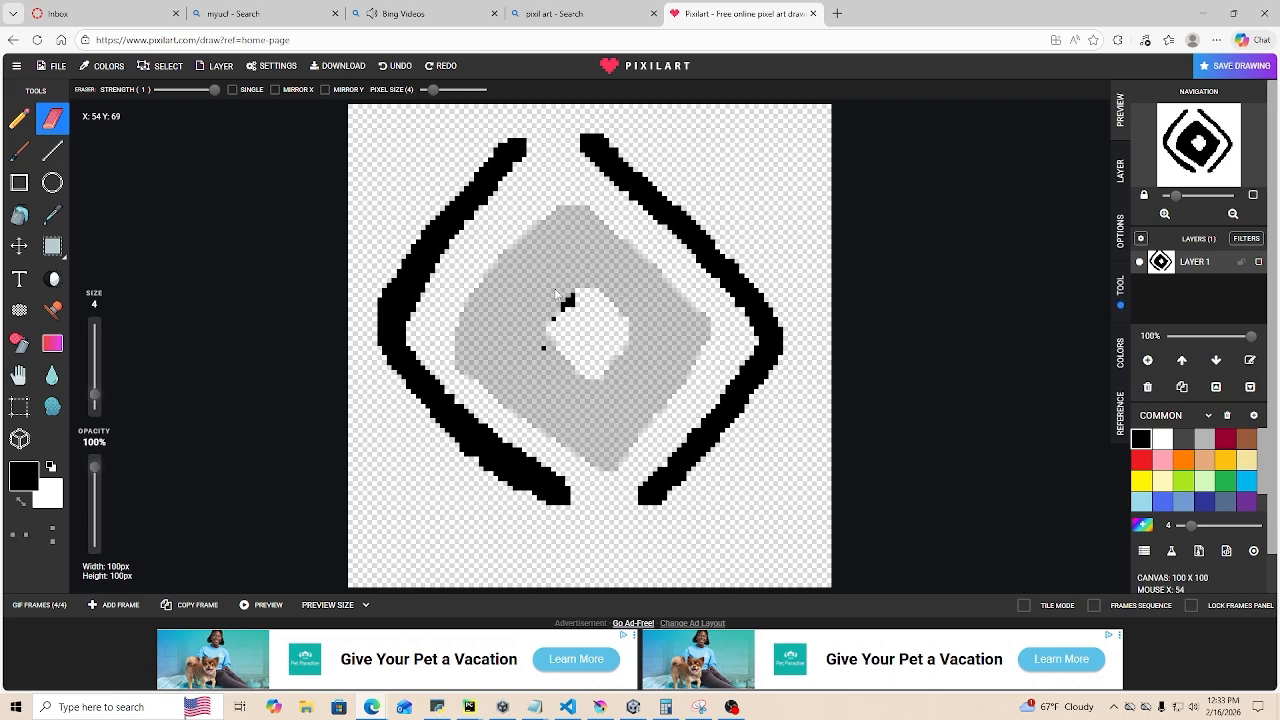
drag(556, 293, 538, 420)
- Select the first frame and preview the frame animation
click(476, 606)
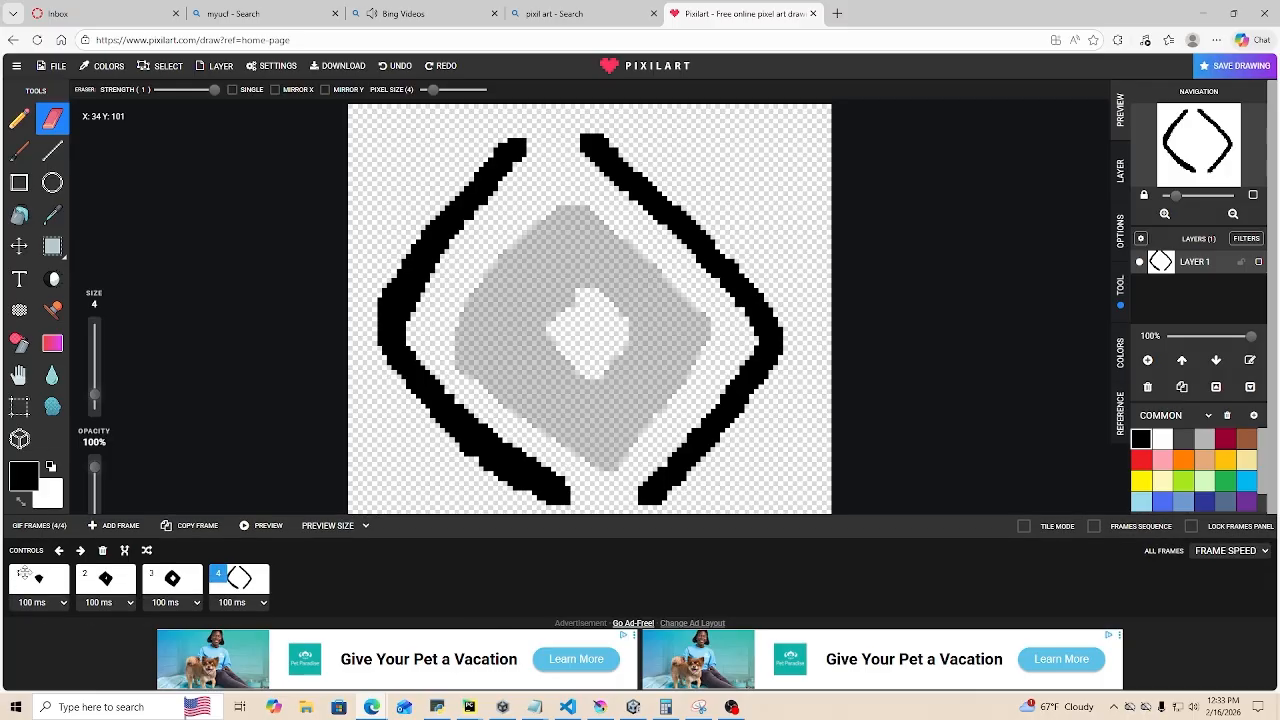
click(25, 574)
click(268, 525)
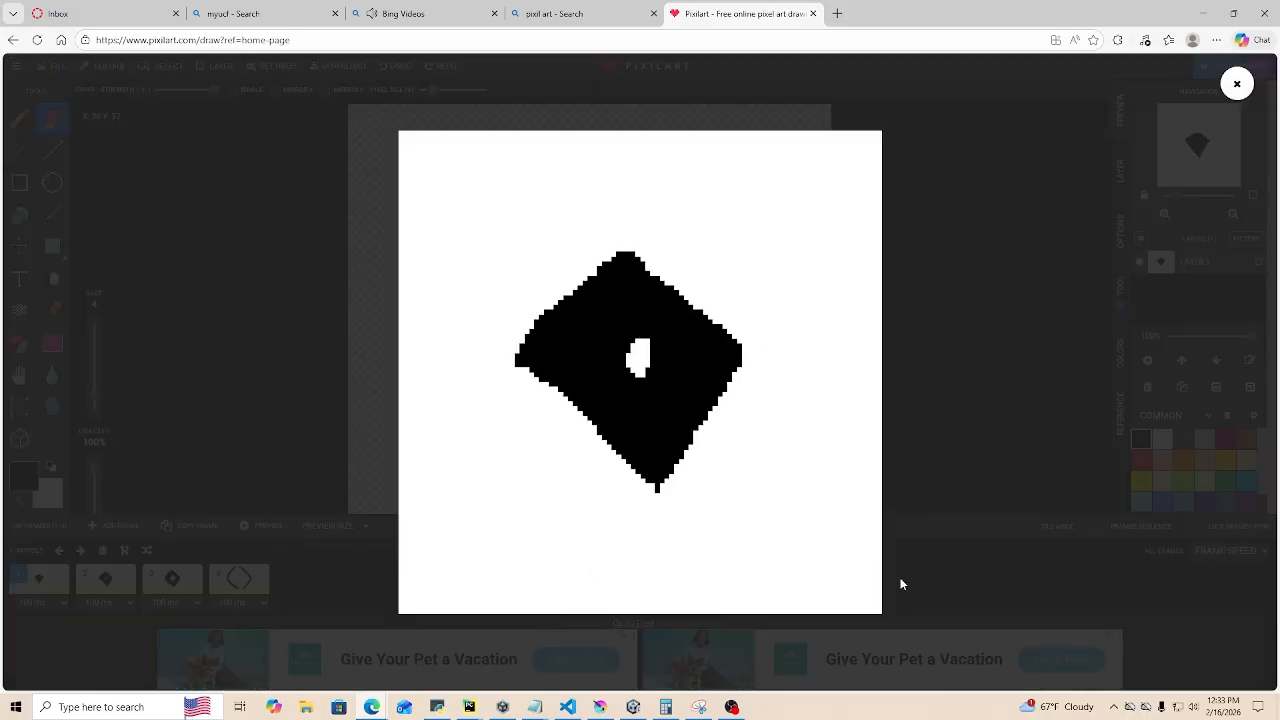
click(1237, 84)
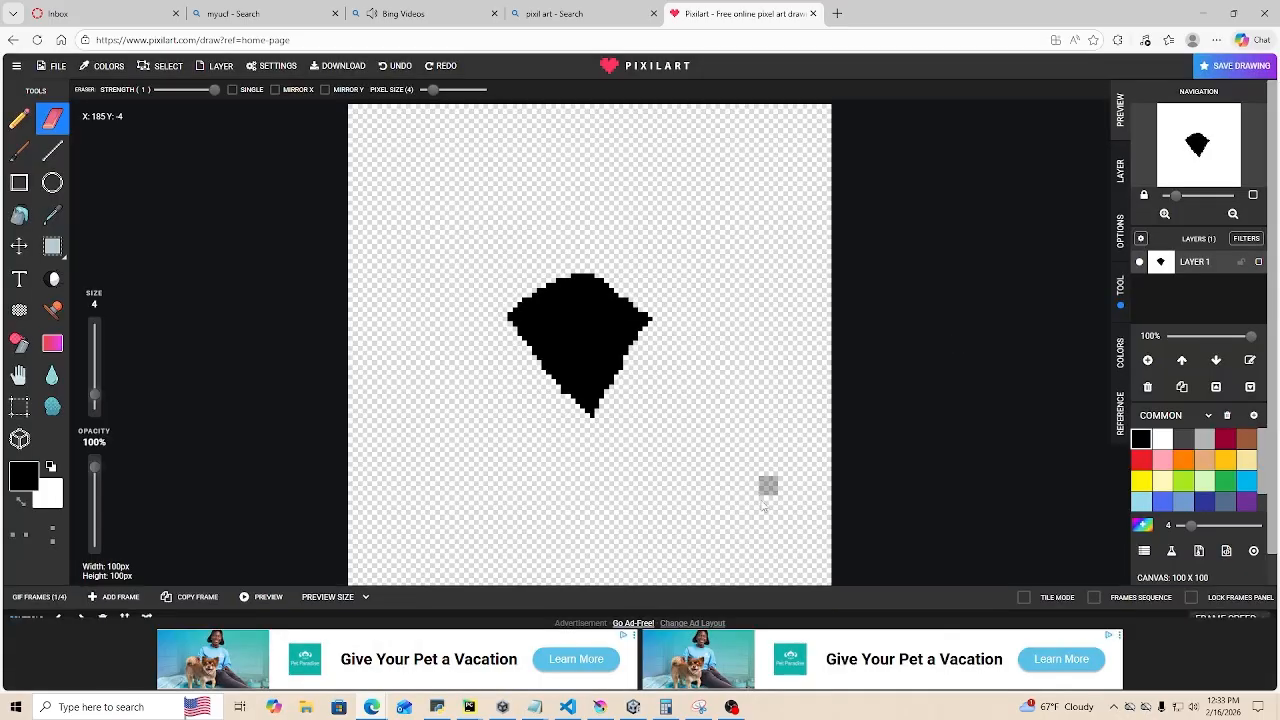
- Export the animation frames as a sprite sheet at the original 100 x 100 frame size
click(44, 70)
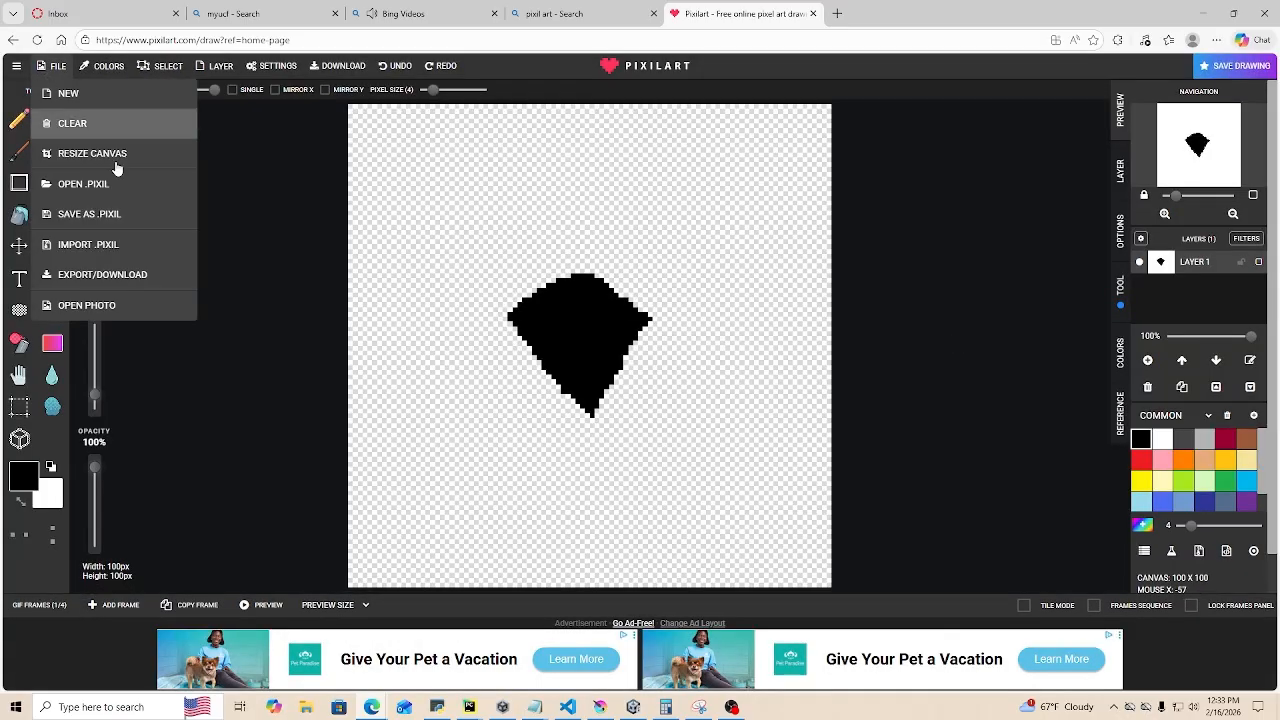
click(100, 274)
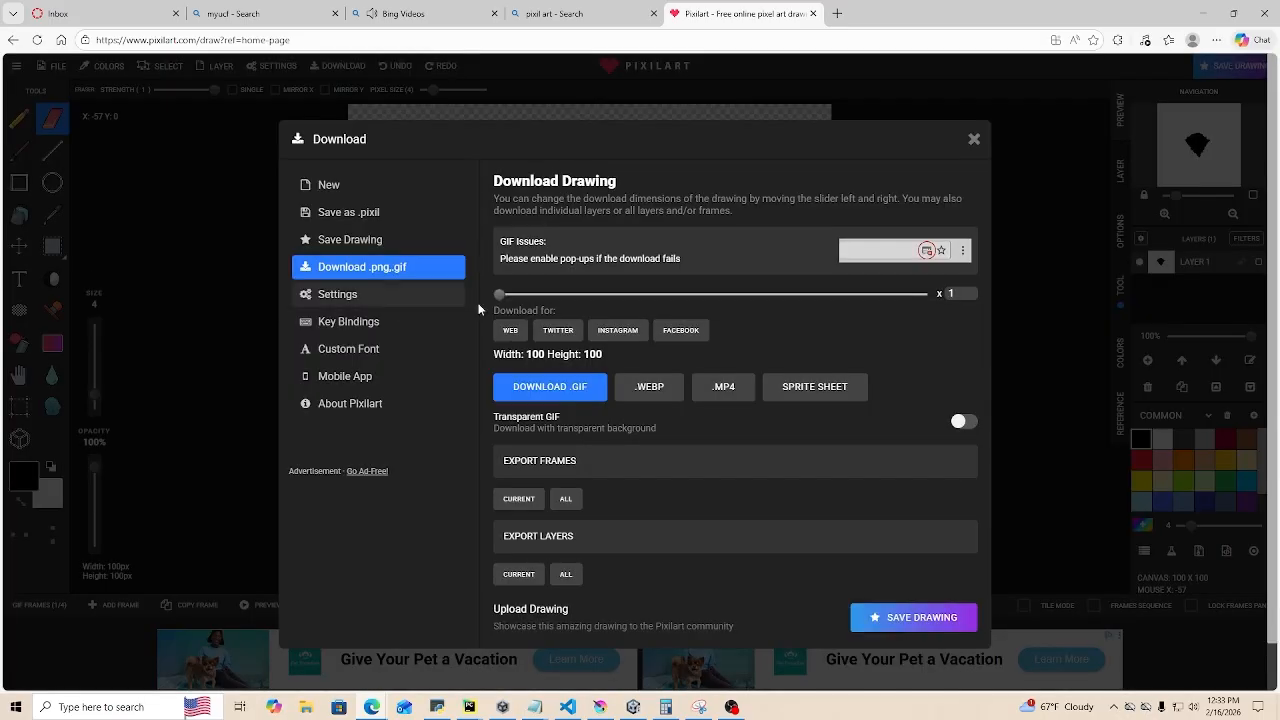
click(811, 393)
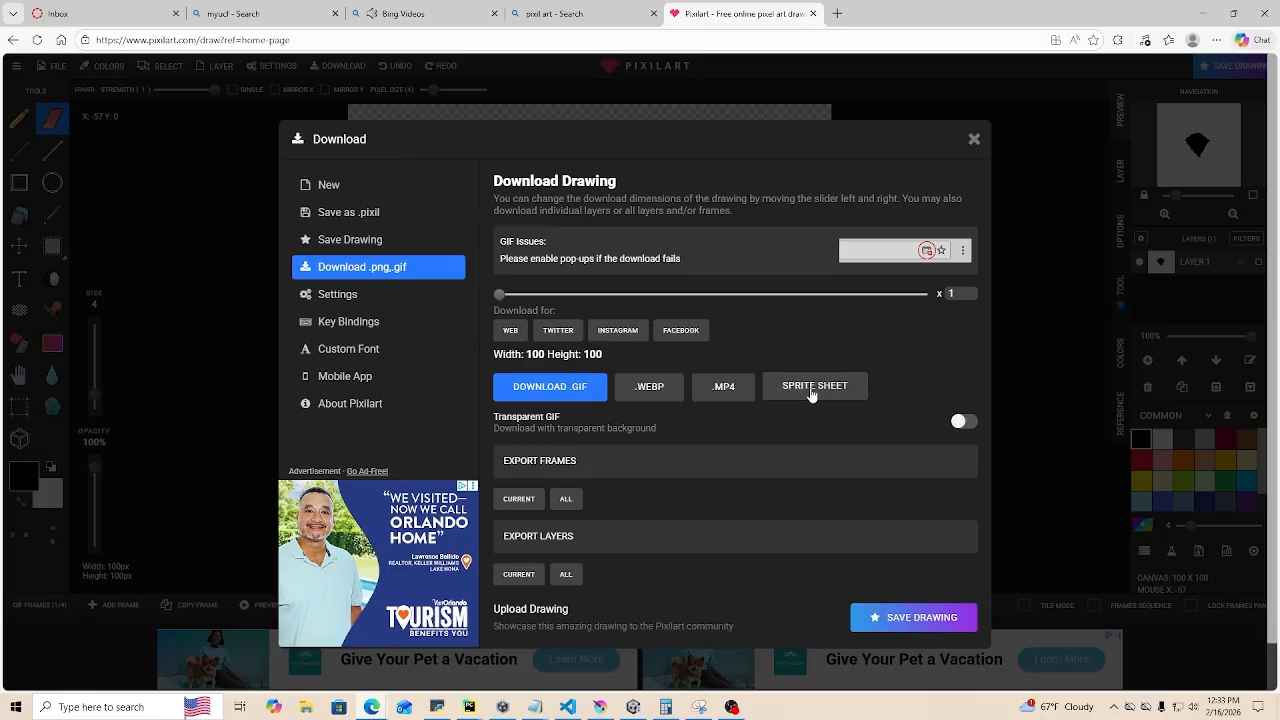
click(975, 141)
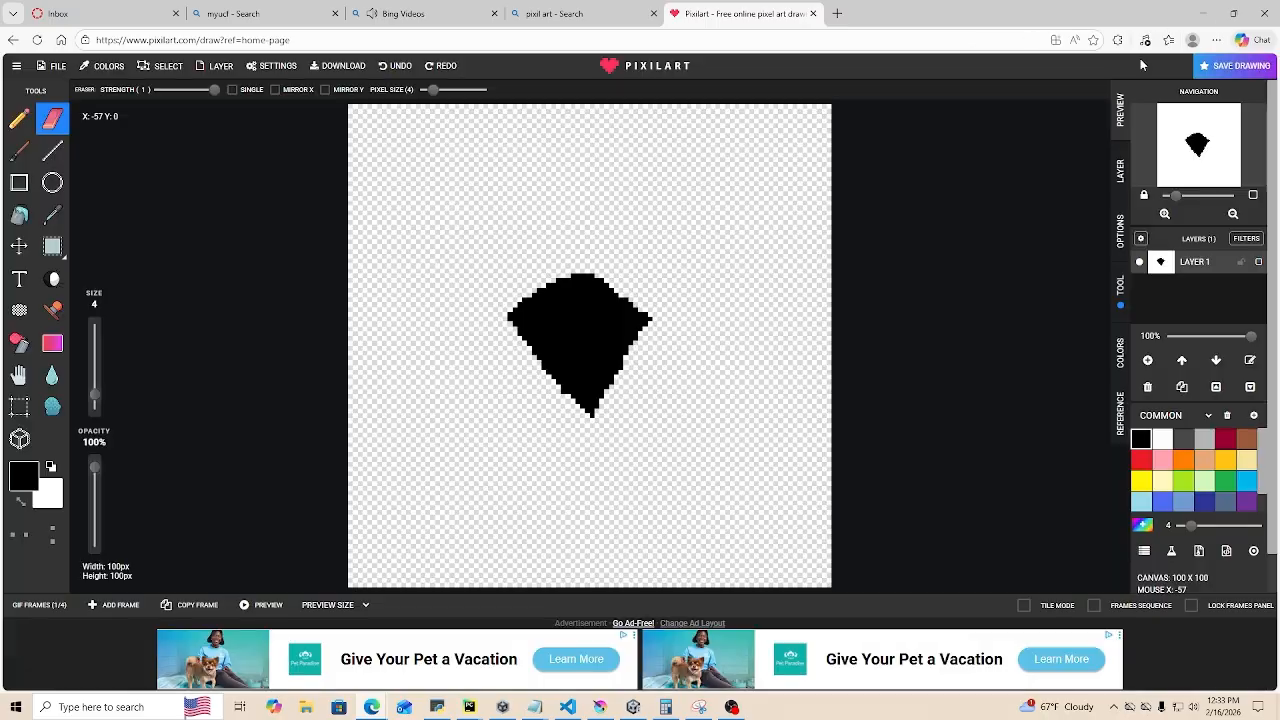
- Switch to Unity and import pixilart-sprite (9) from the Downloads folder into the project's Animation folder
click(1203, 13)
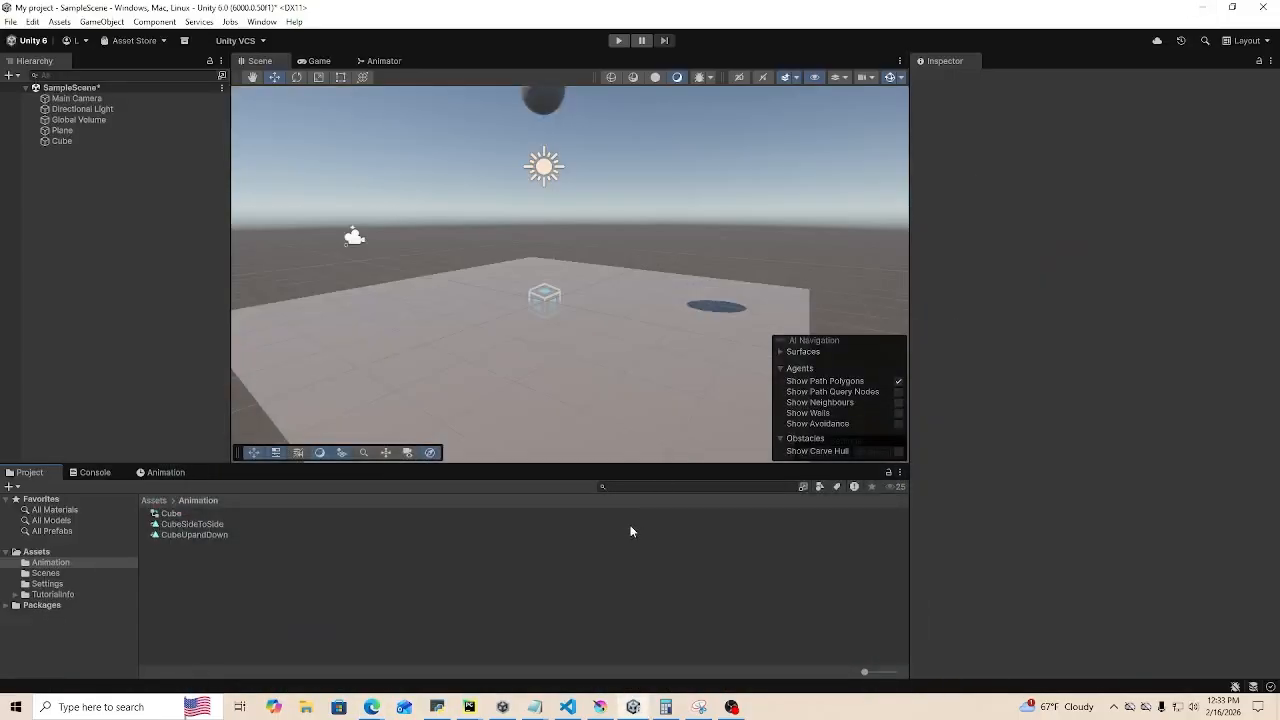
click(306, 707)
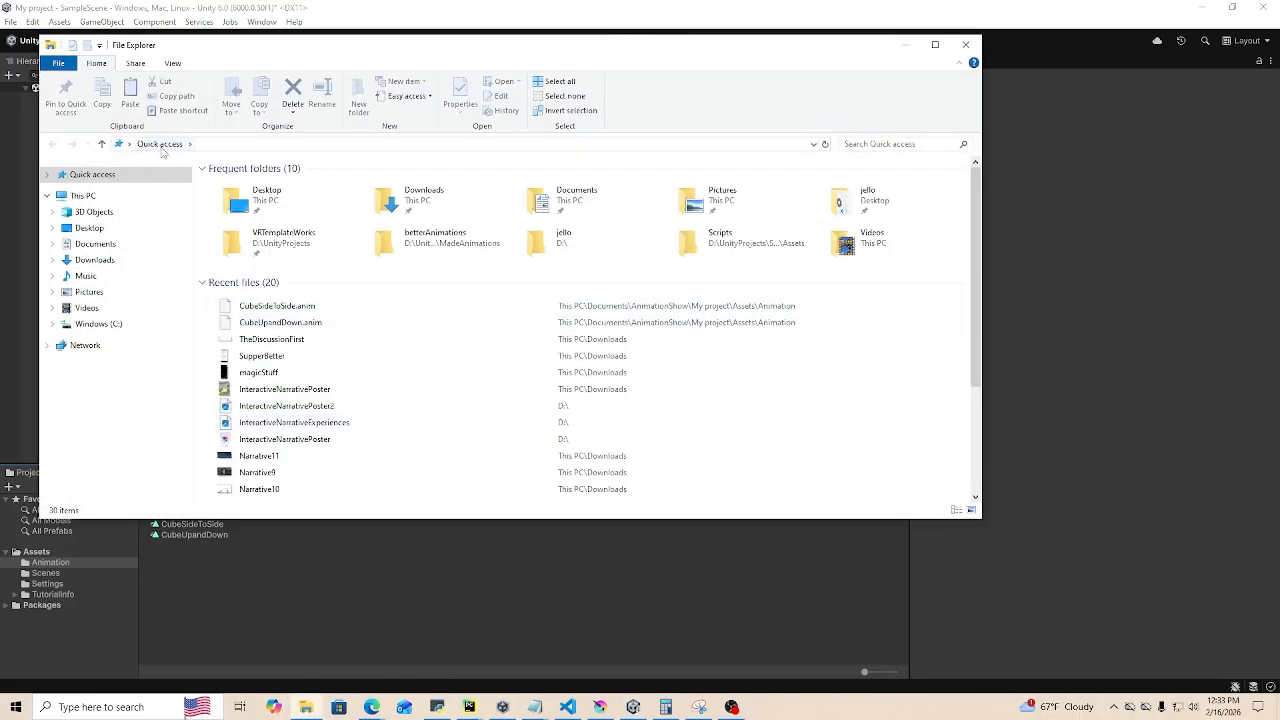
click(94, 259)
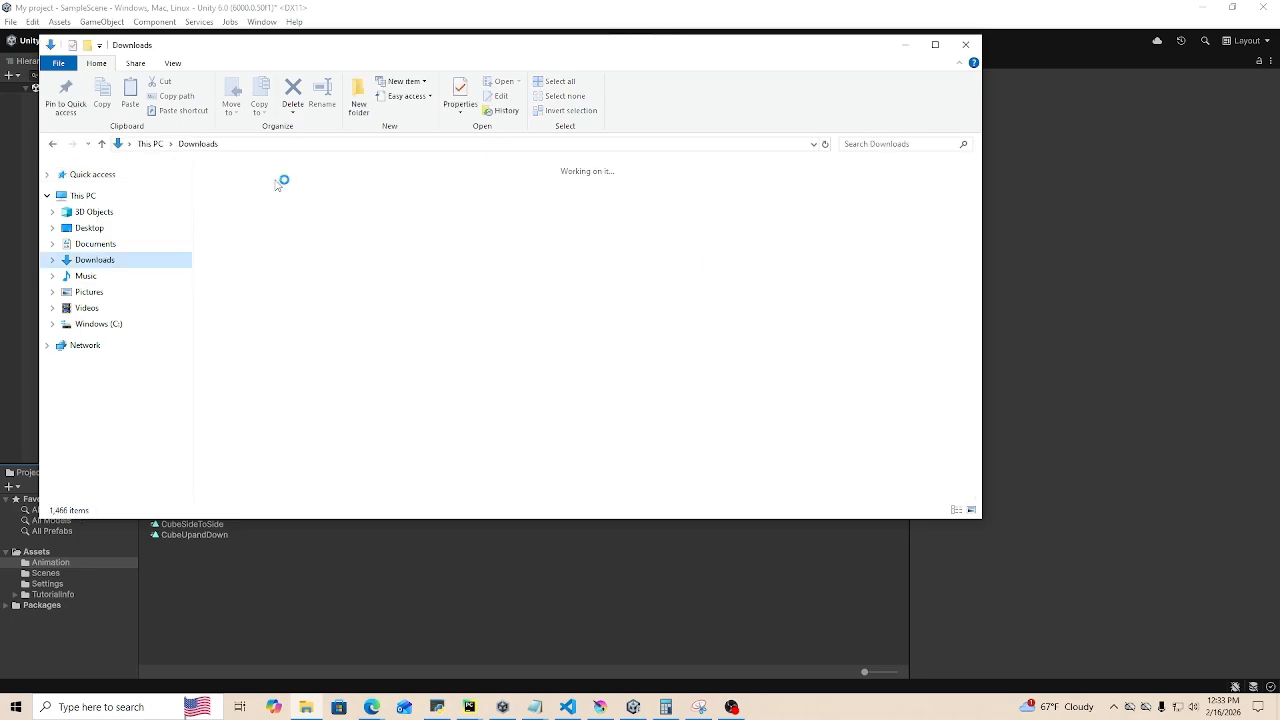
click(228, 208)
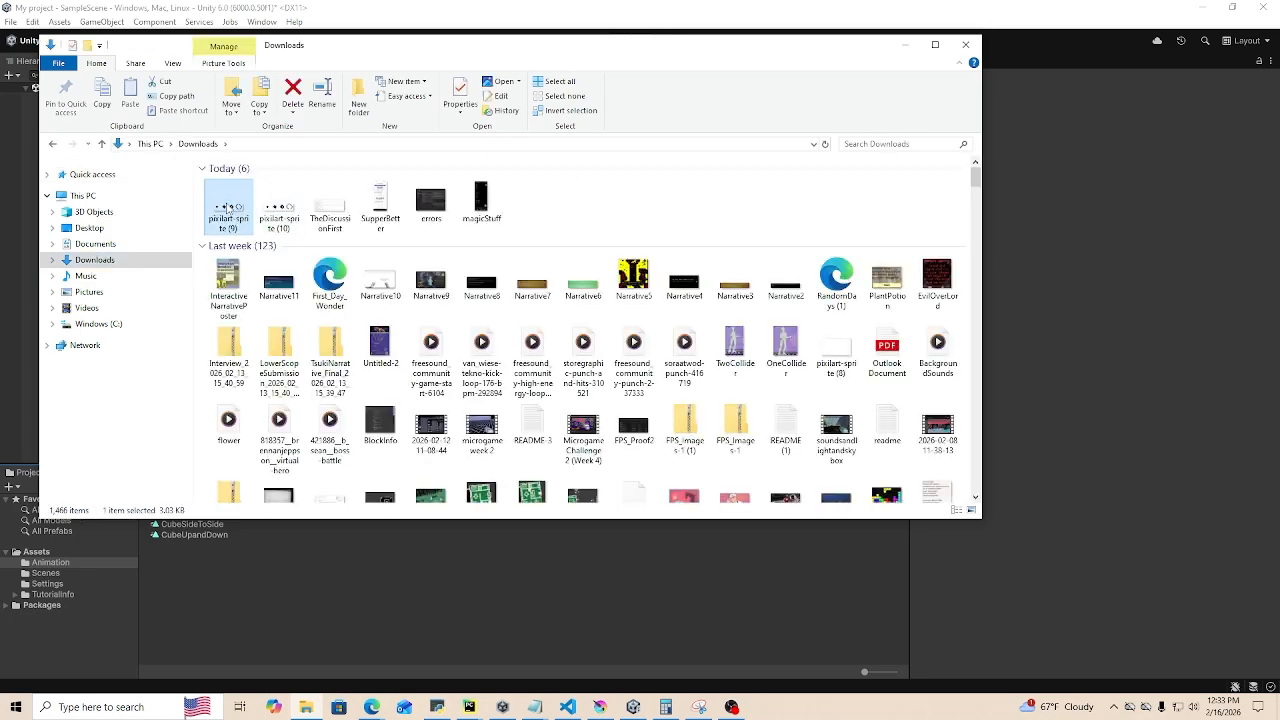
click(411, 604)
- Set the texture type of pixilart-sprite (9) to Sprite (2D and UI) and install the 2D Sprite package
click(197, 545)
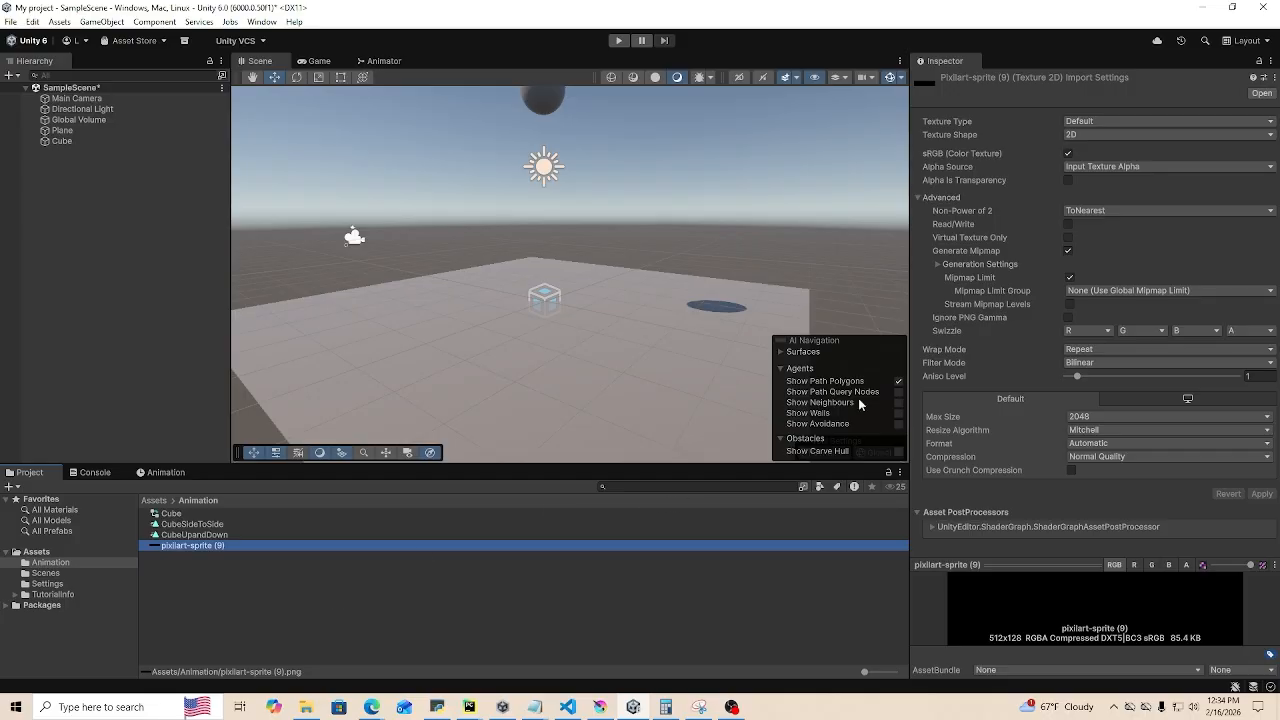
click(1080, 122)
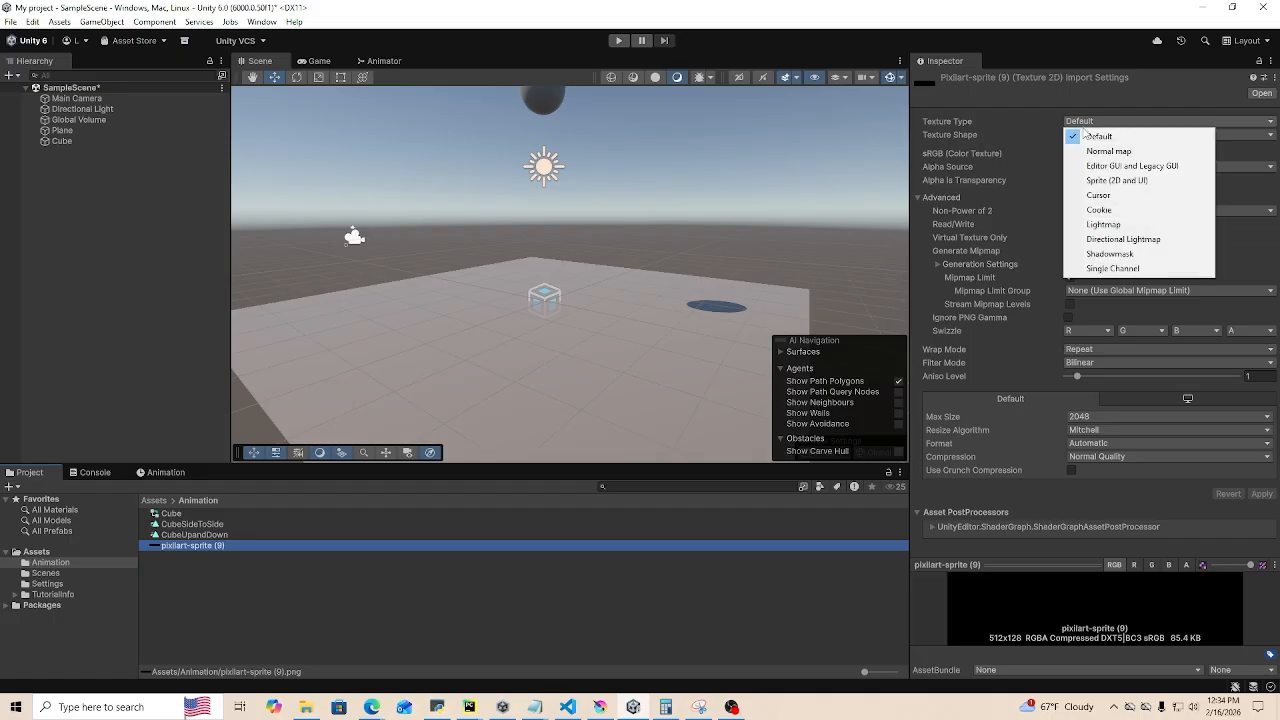
click(1104, 181)
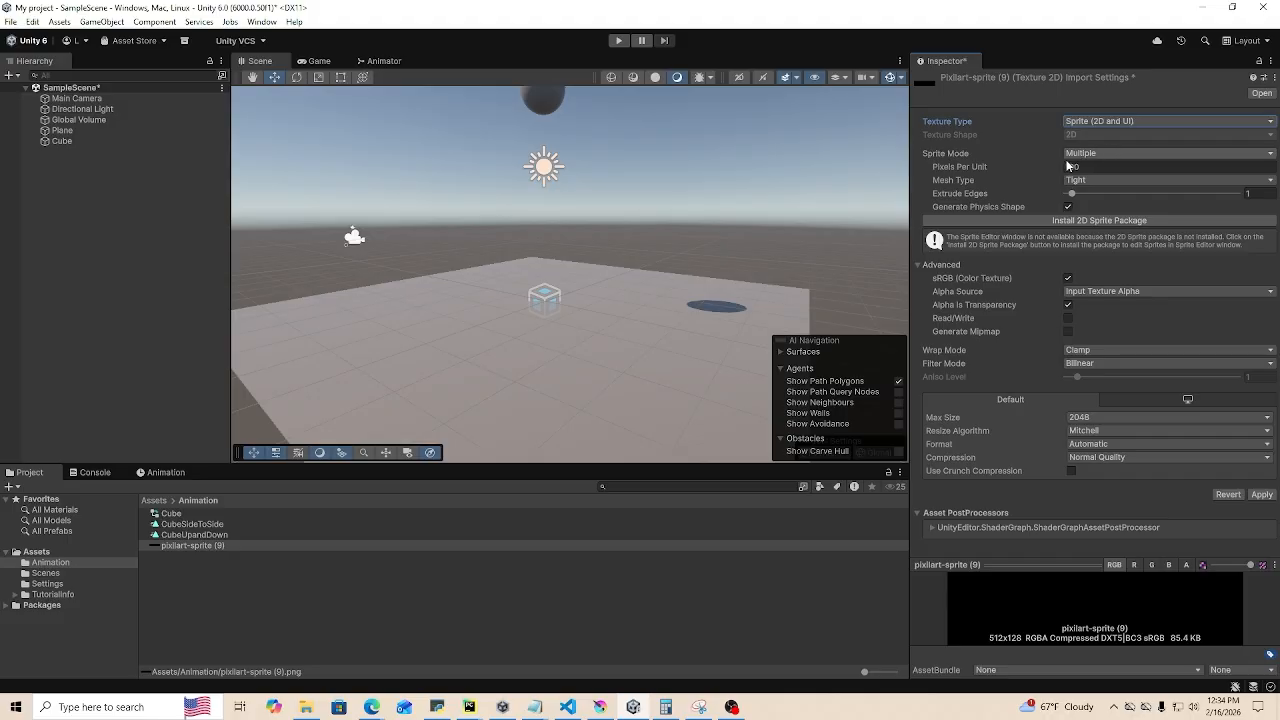
click(1080, 220)
click(671, 379)
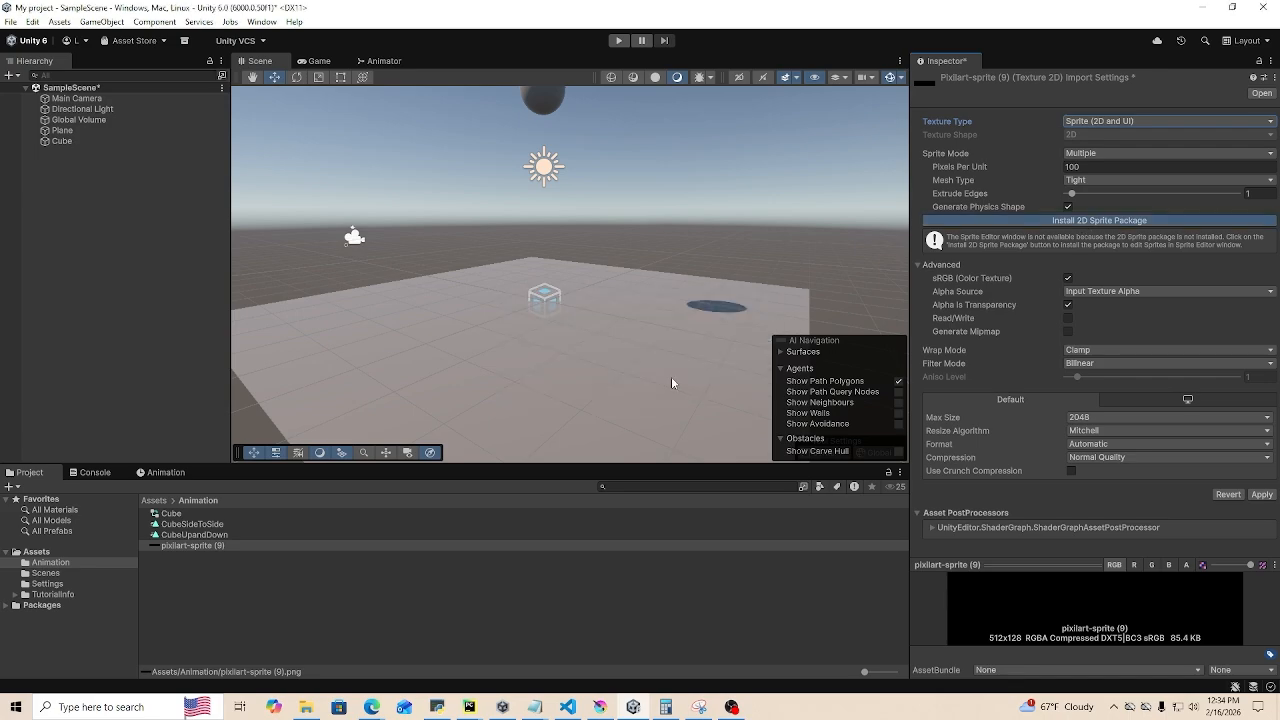
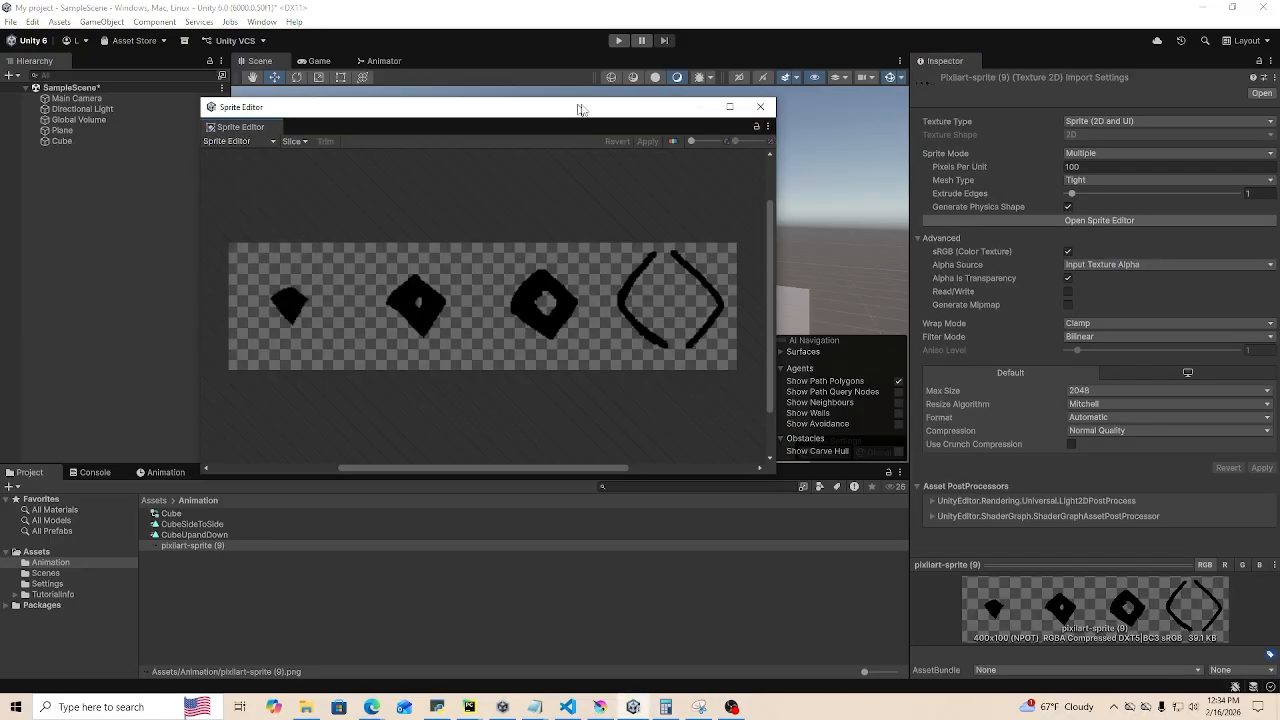
- In the Sprite Editor, set the sheet's slicing type to Grid By Cell Count with 4 columns
drag(580, 108, 613, 210)
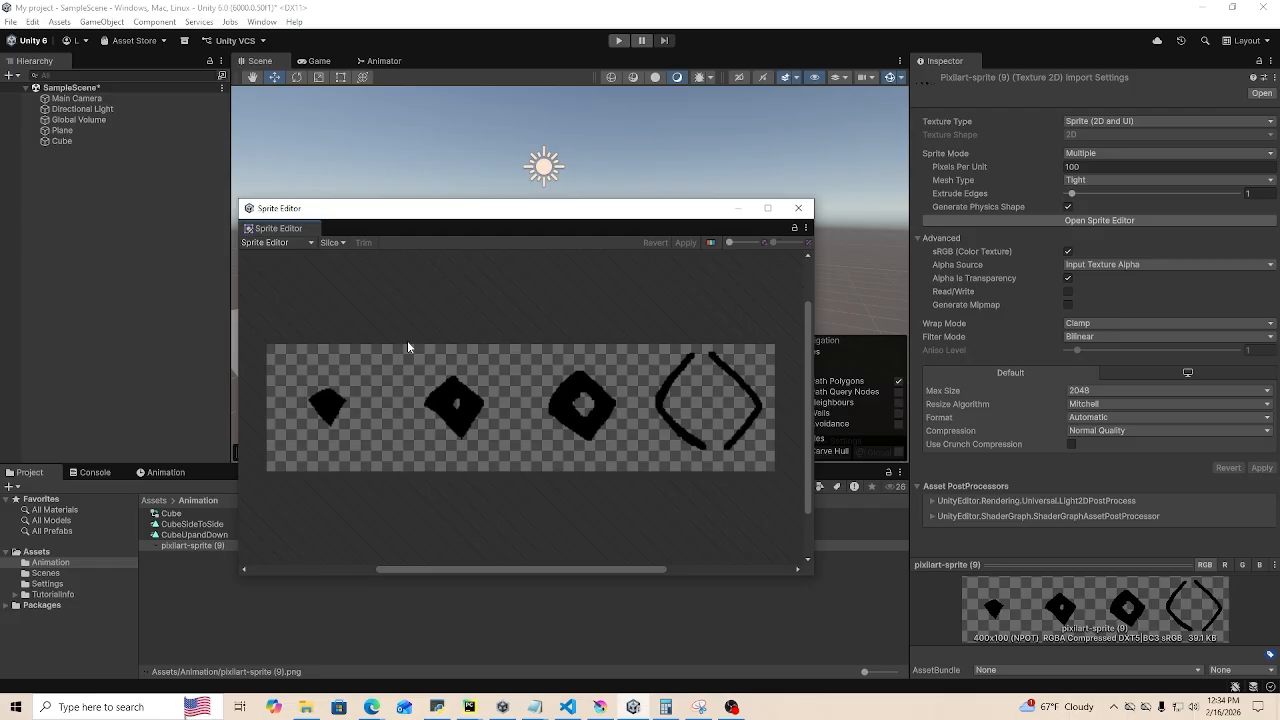
click(333, 242)
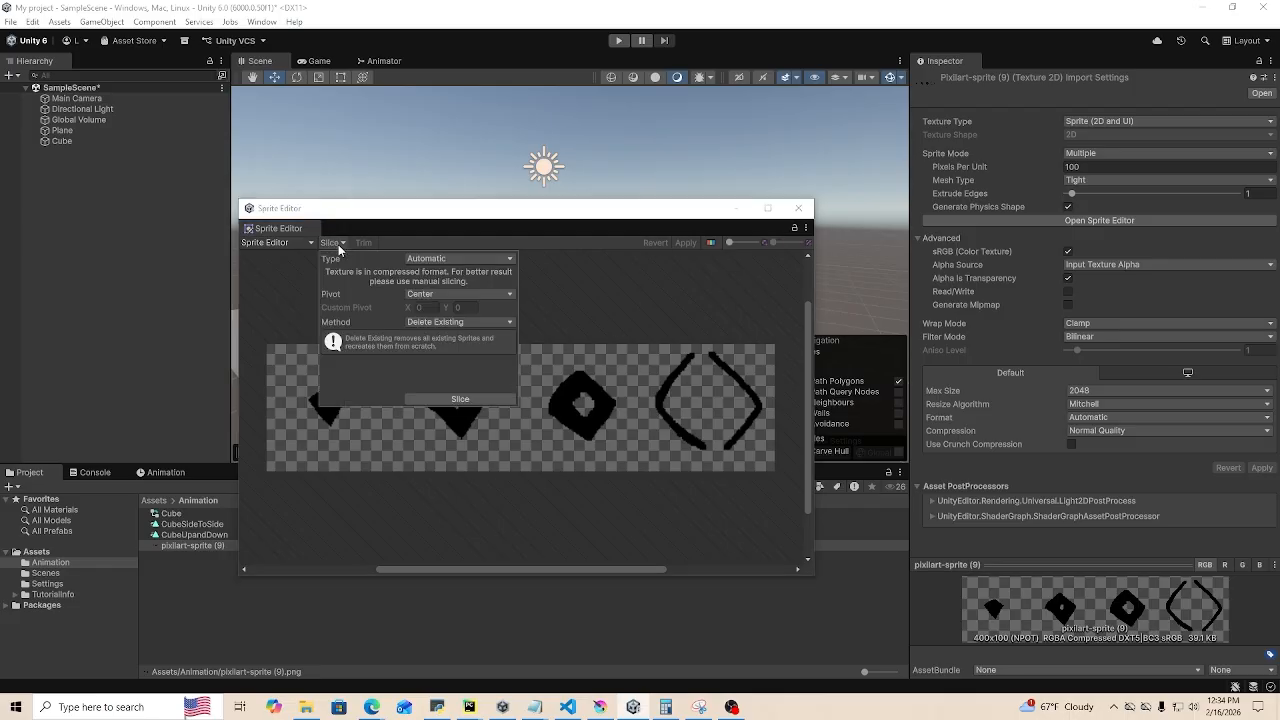
click(446, 259)
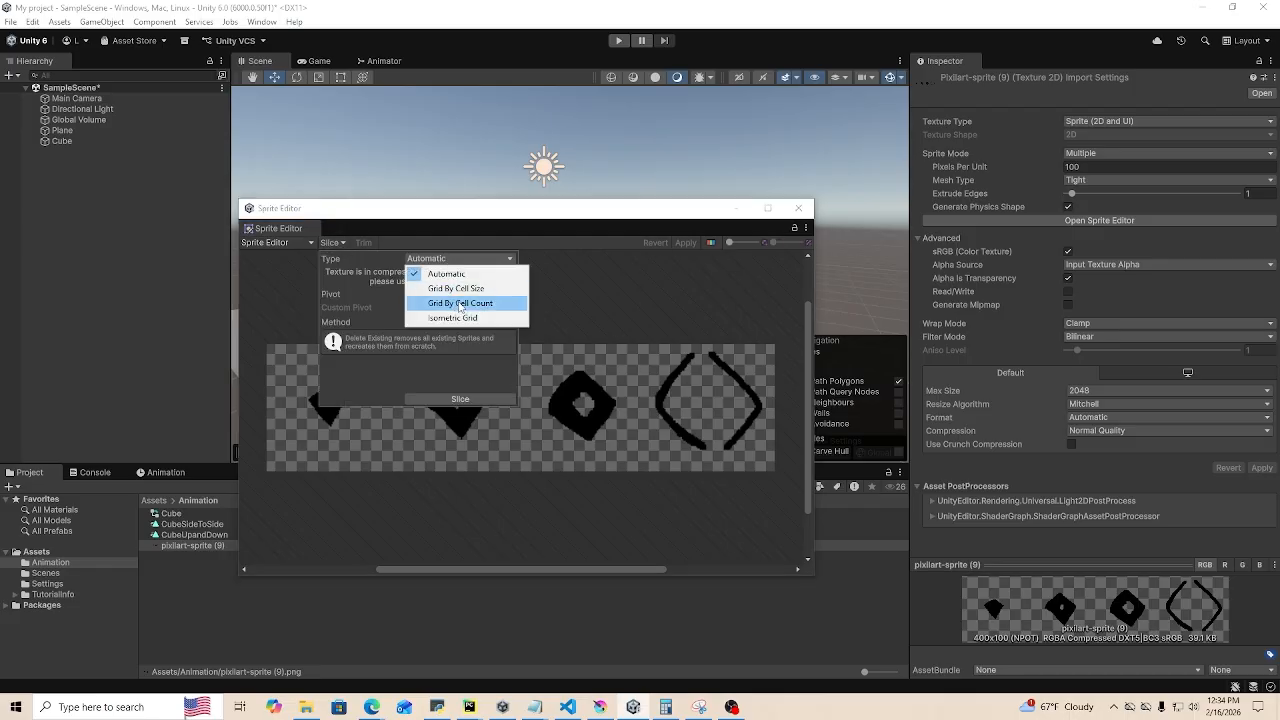
click(461, 303)
click(425, 273)
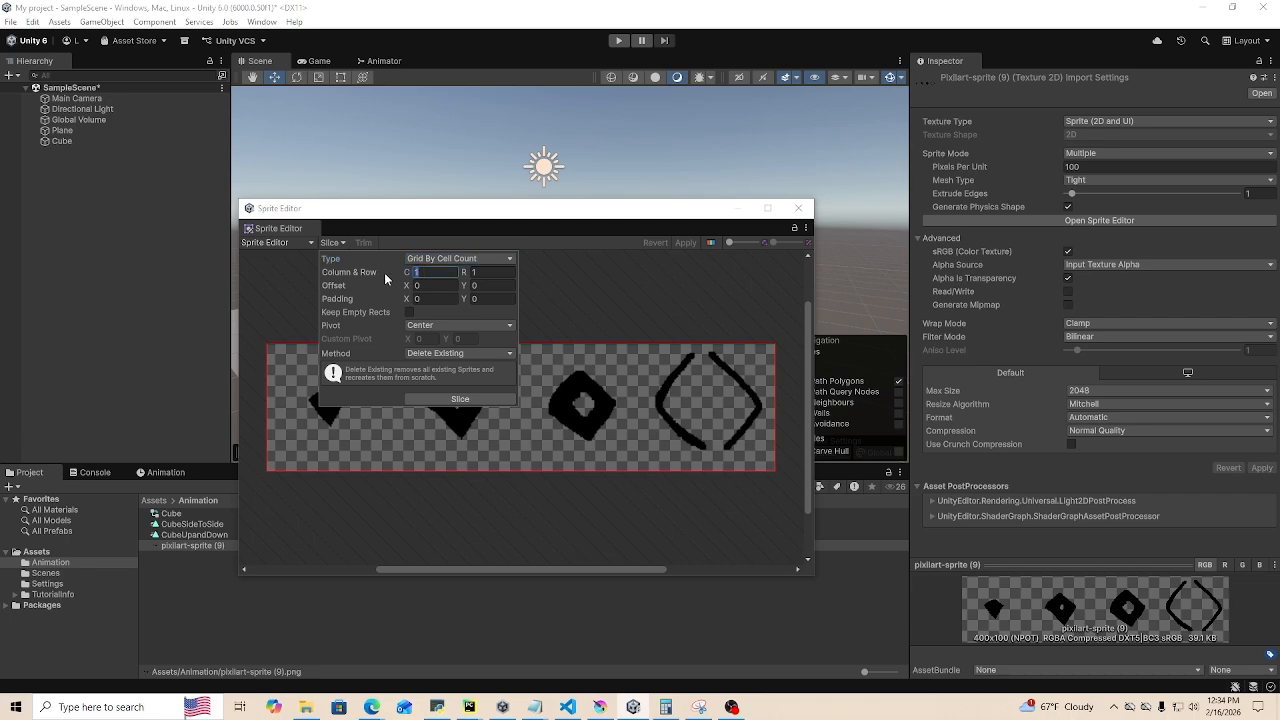
text(4)
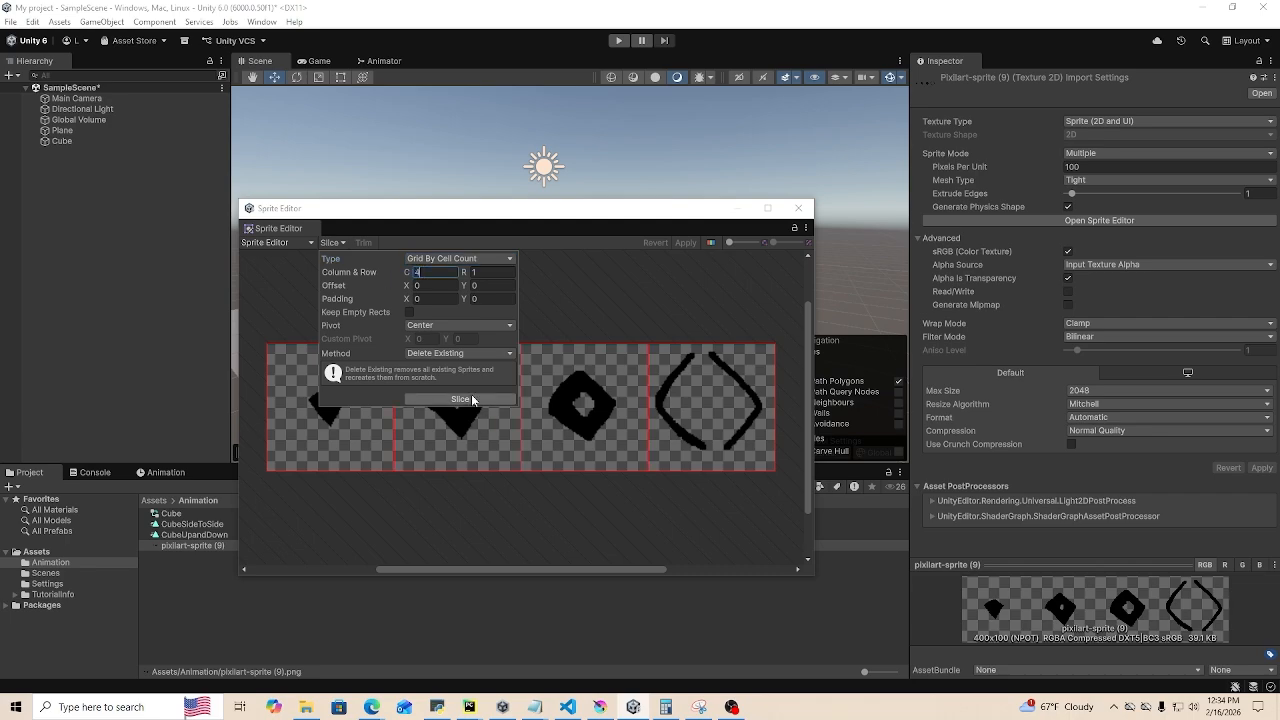
- Slice the sprite sheet with the 4-column, 1-row grid, apply the slices, and close the Sprite Editor
click(458, 262)
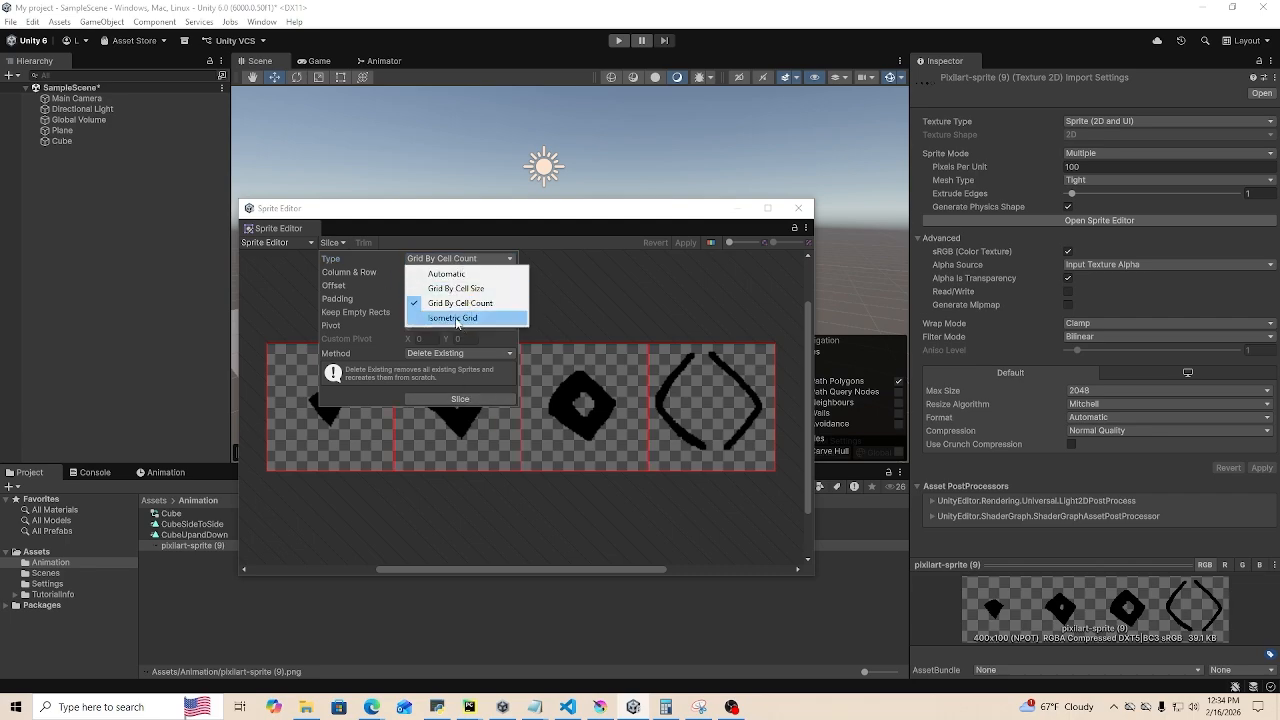
click(396, 247)
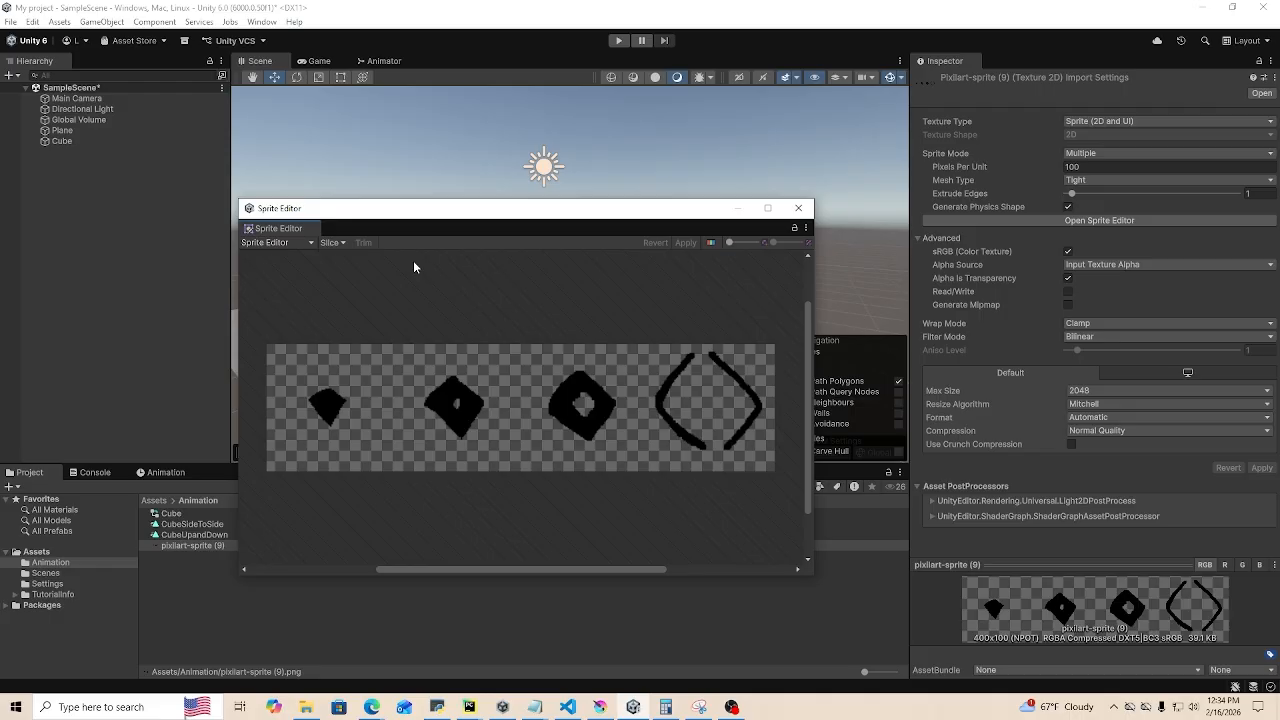
click(333, 243)
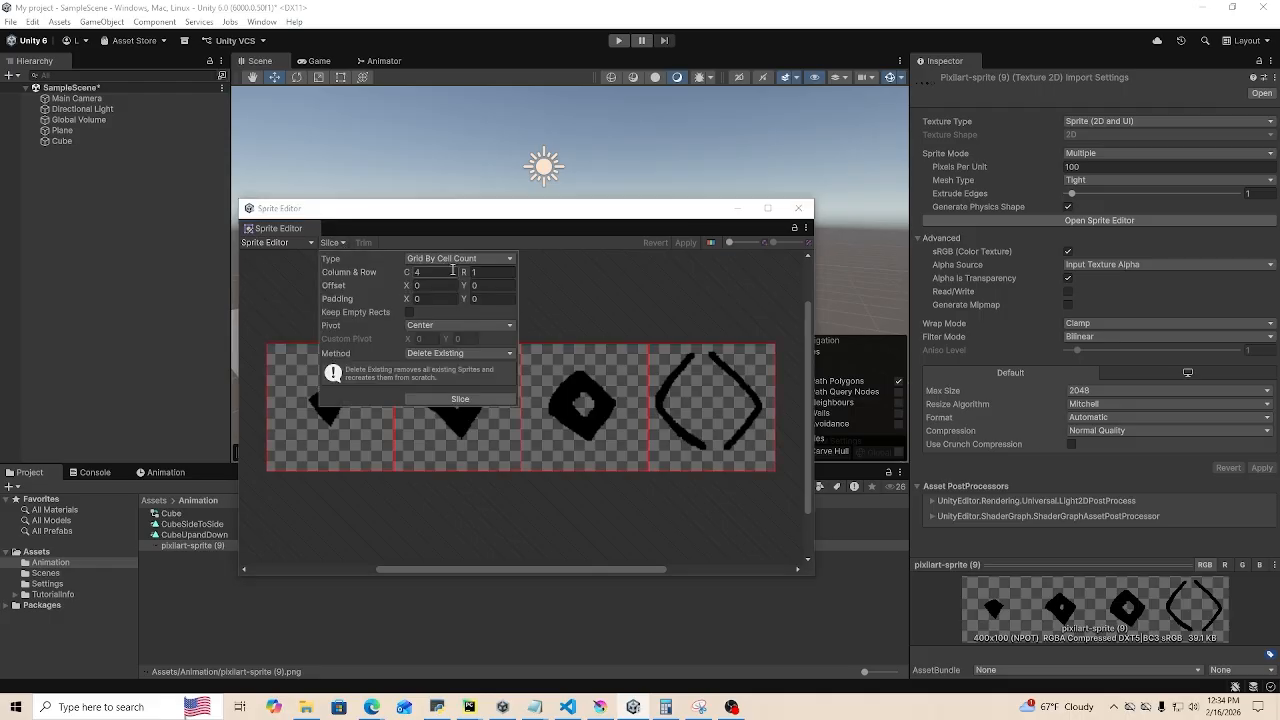
click(458, 399)
click(686, 243)
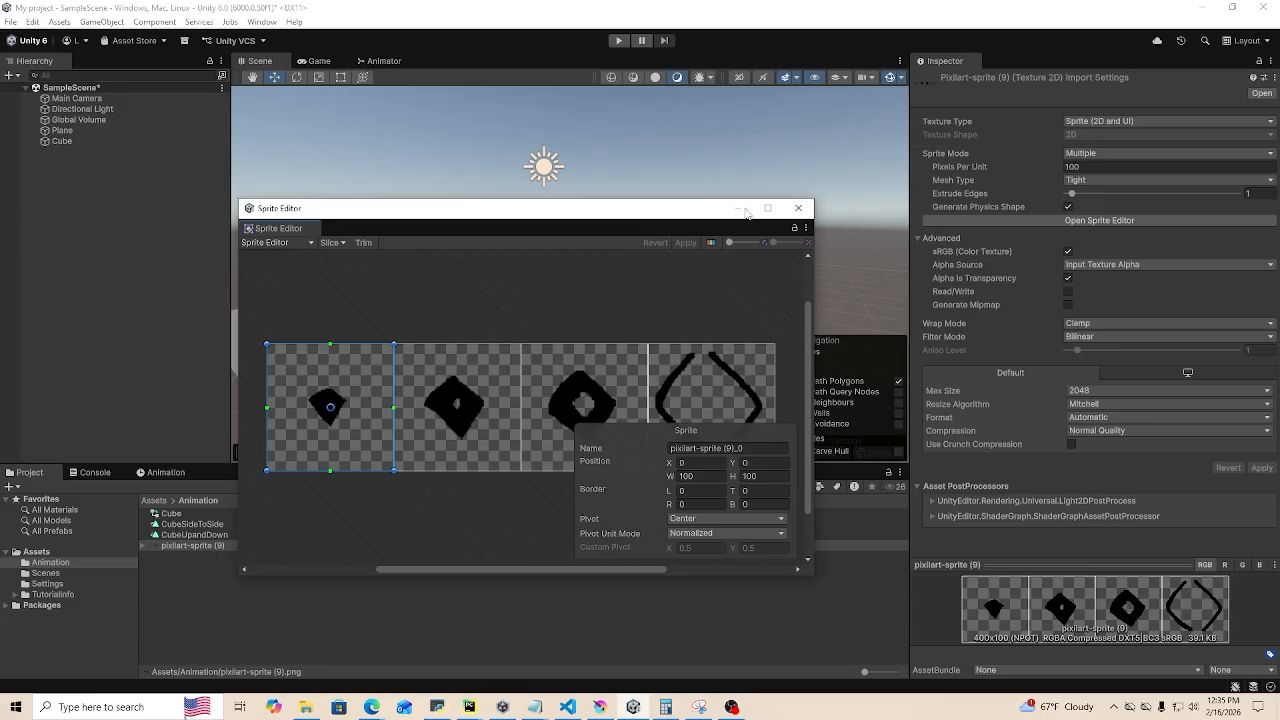
click(798, 207)
click(958, 46)
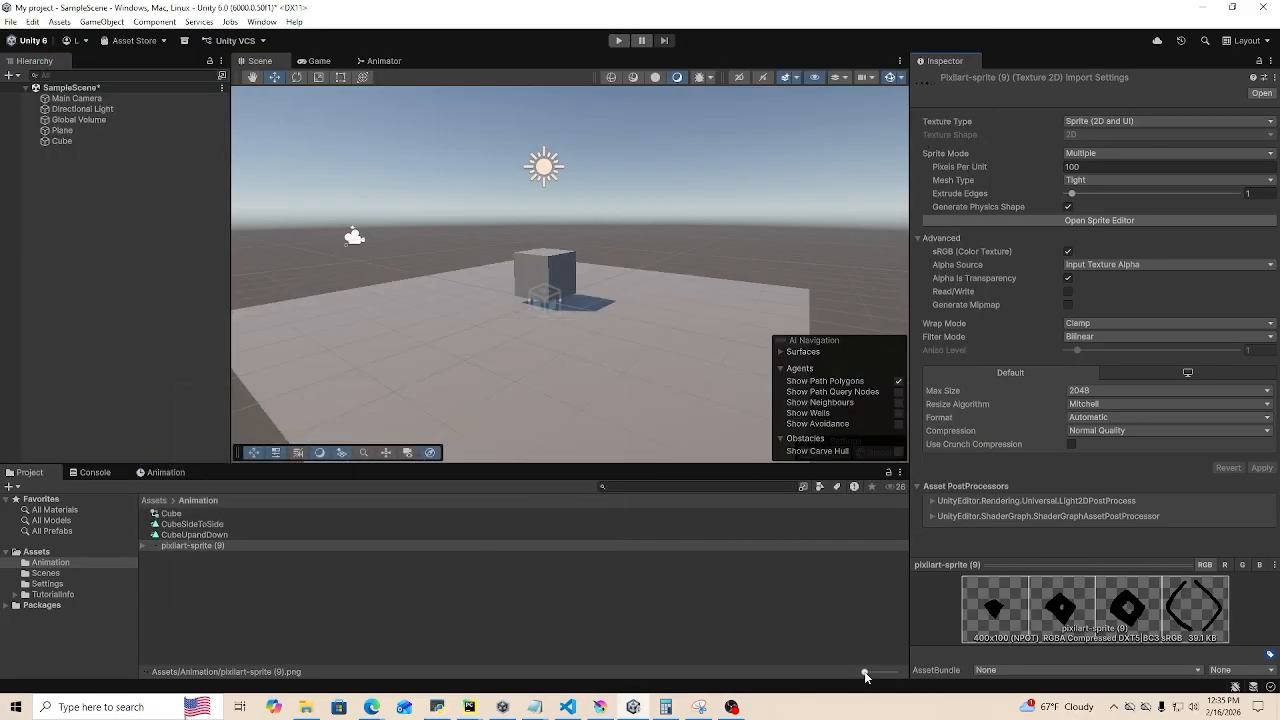
- Enlarge the asset thumbnails in the Animation folder and examine the individual slices of pixilart-sprite (9)
drag(865, 677, 893, 673)
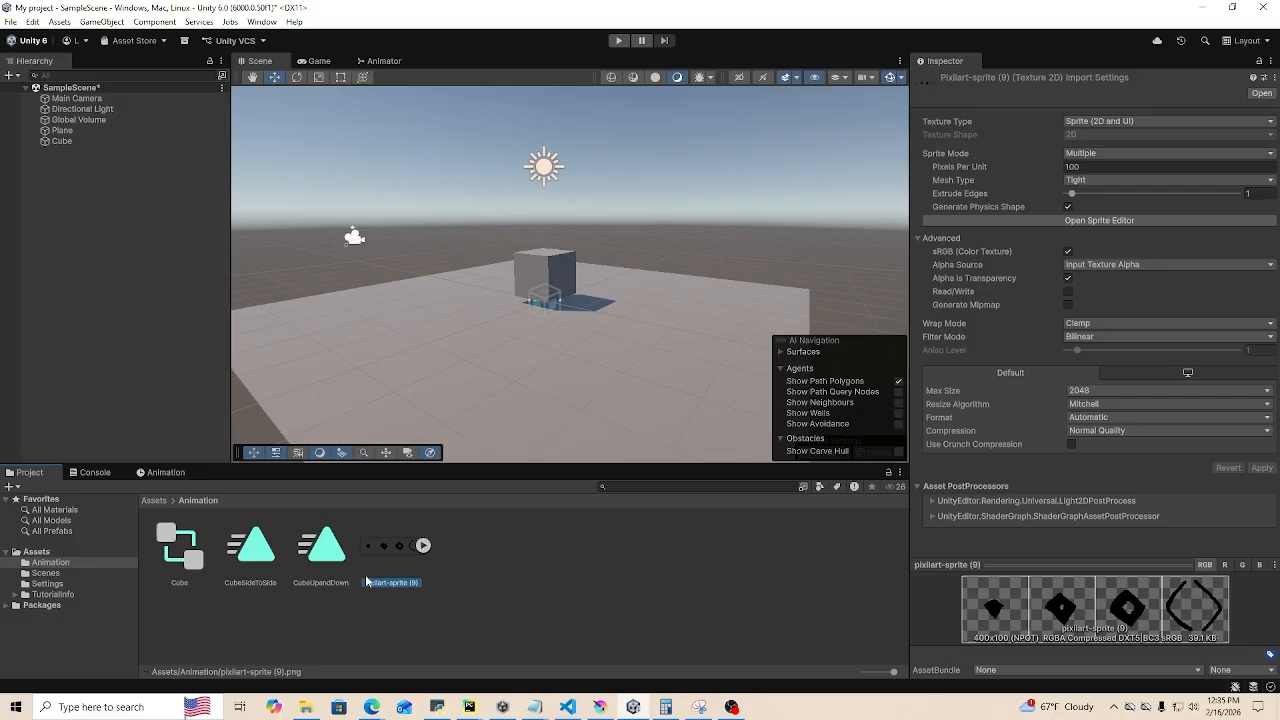
click(424, 545)
mouse_move(898, 674)
mouse_down()
mouse_move(861, 678)
mouse_move(893, 682)
mouse_up()
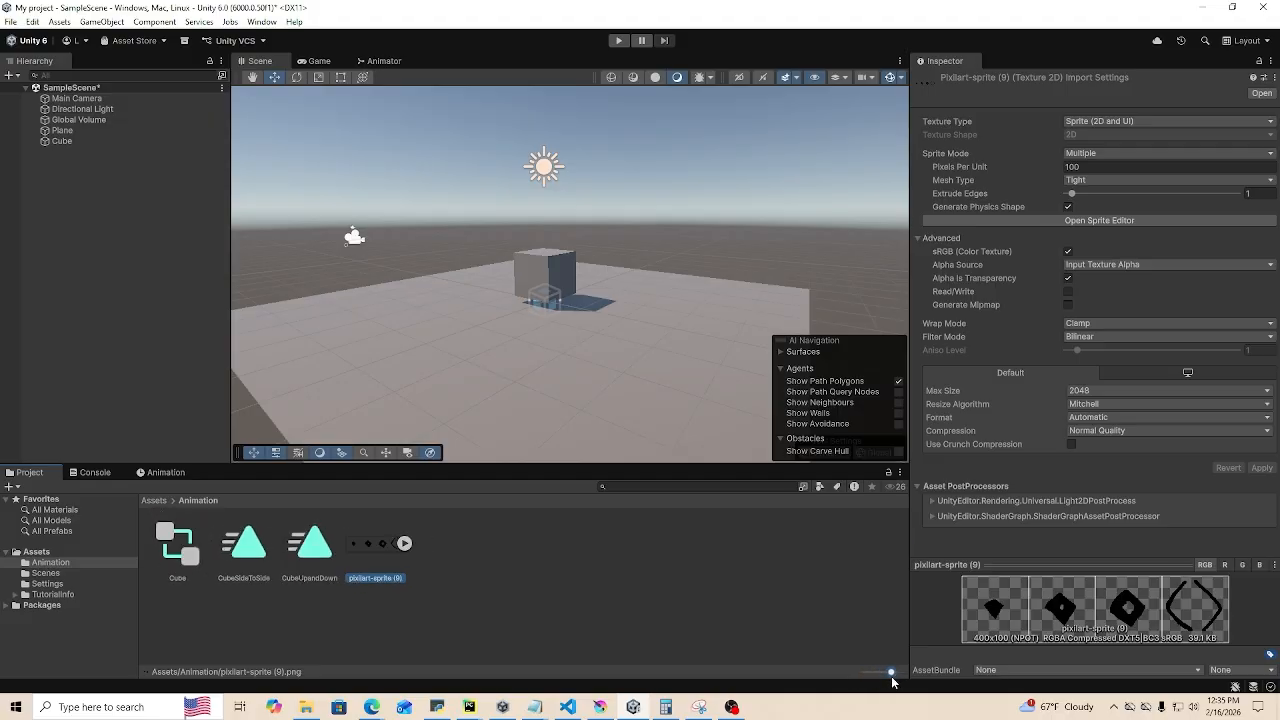
click(405, 543)
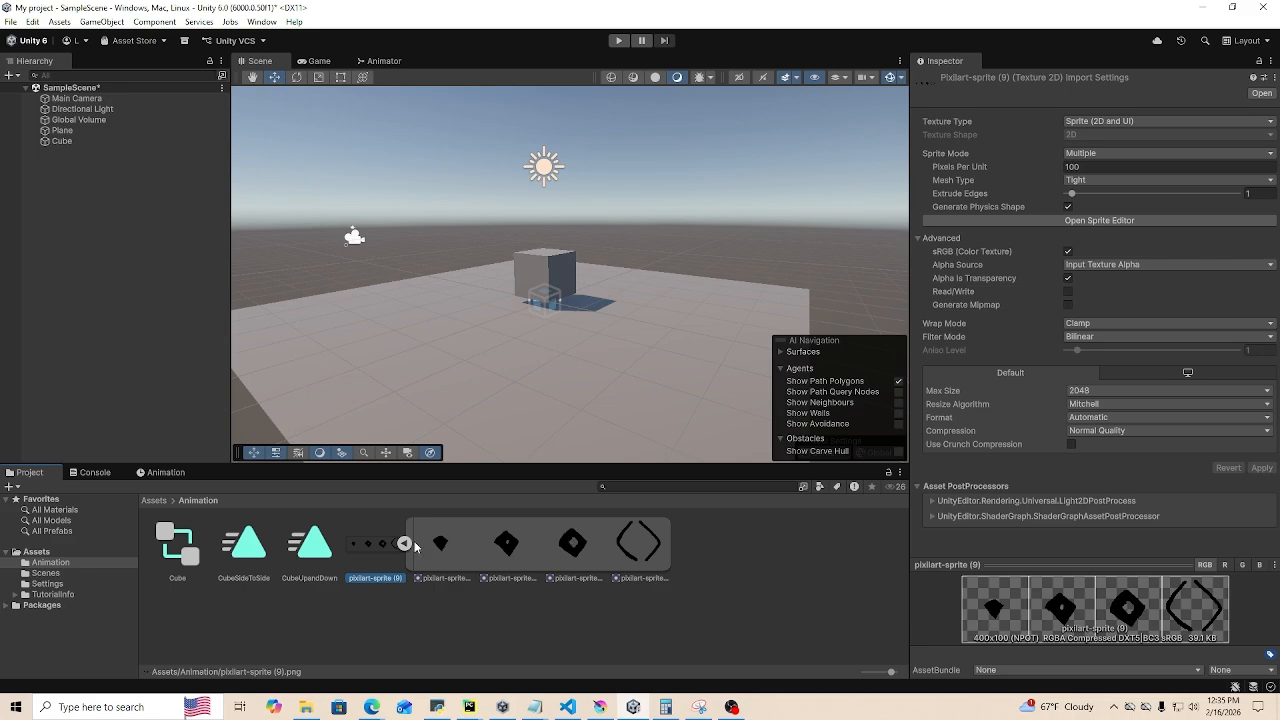
click(405, 544)
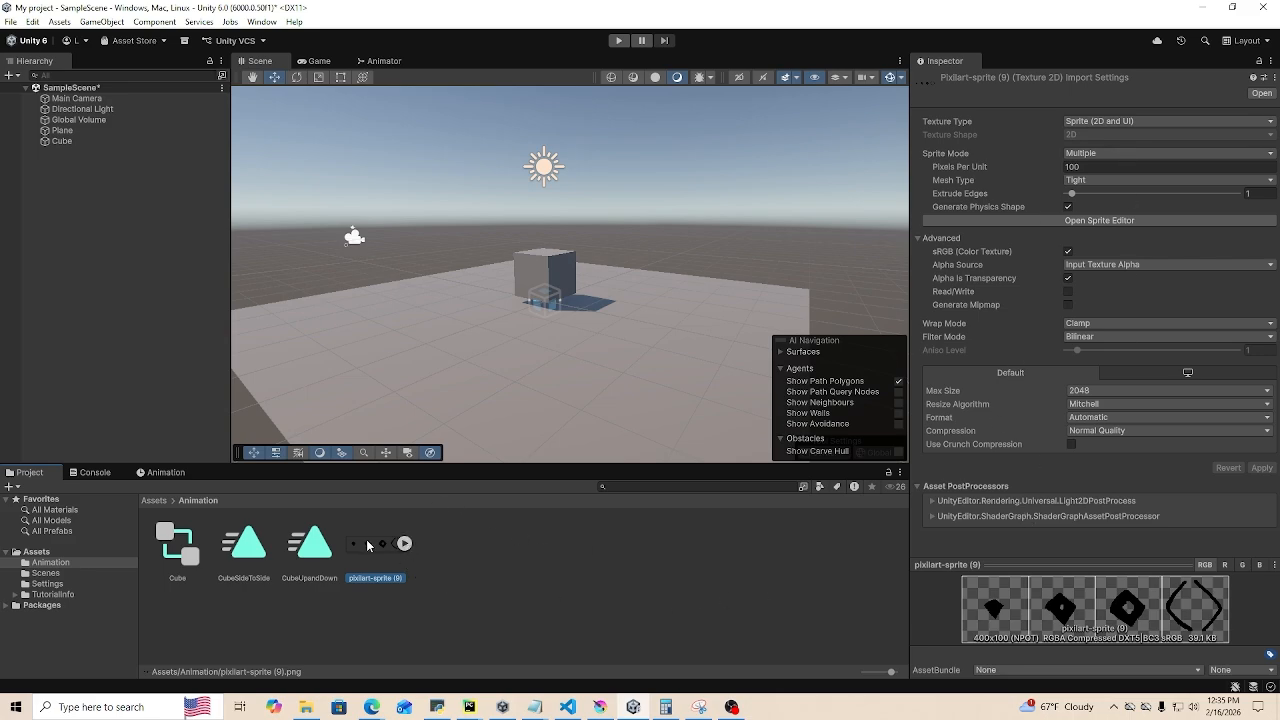
- Place pixilart-sprite (9) in the scene beside the cube and save its new animation clip as SpriteAnimation
drag(697, 272, 697, 272)
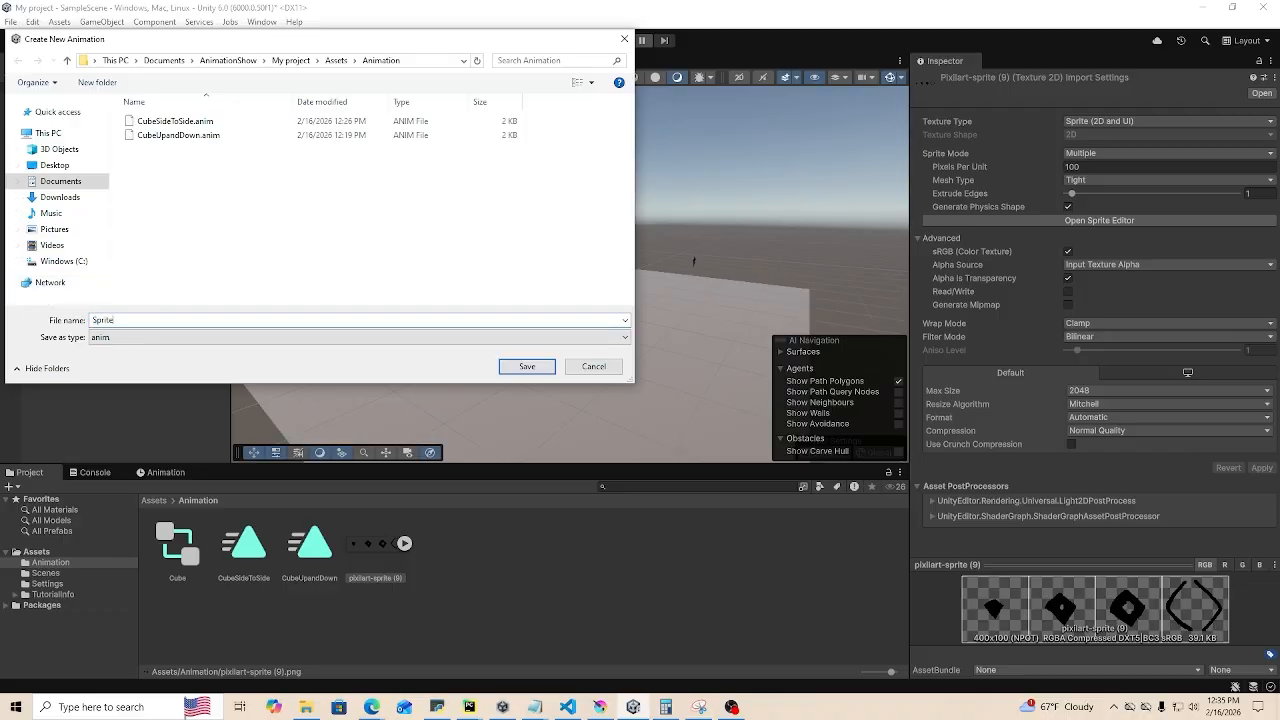
text(SpriteAnimation)
key(Return)
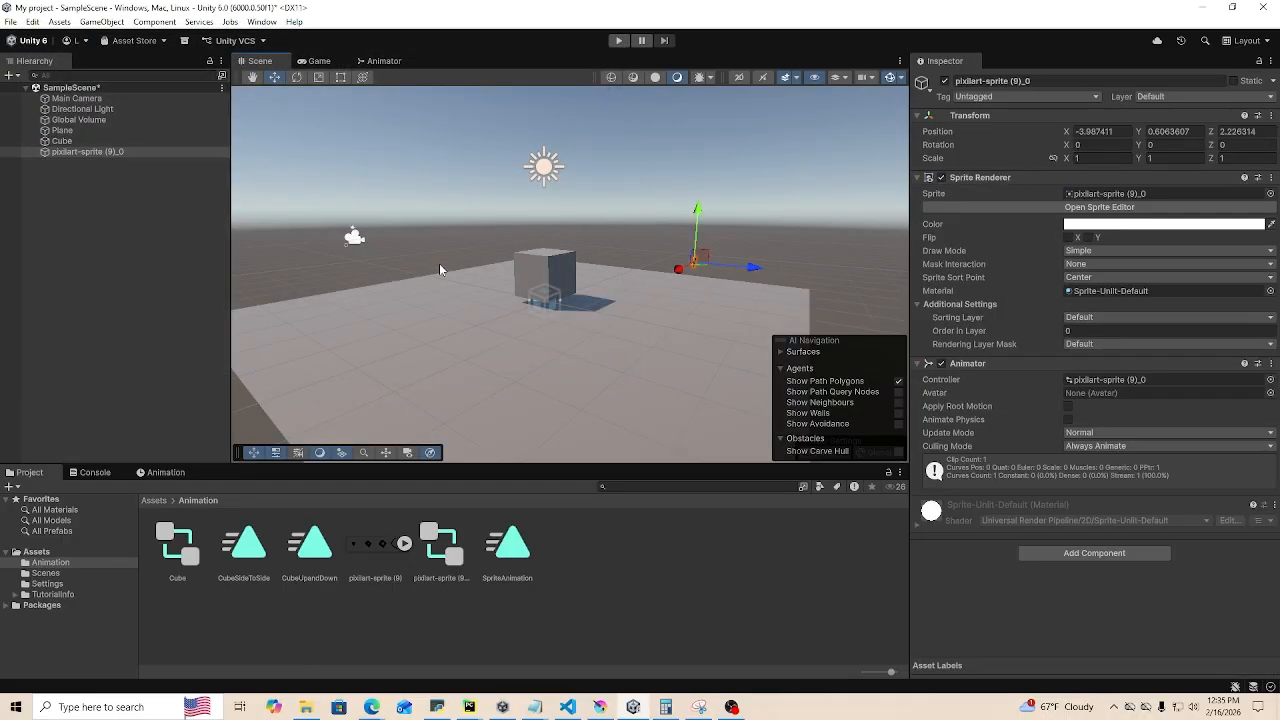
- Set the filter mode of the pixilart-sprite (9) texture to Point (no filter) and apply it
right_drag(439, 263, 530, 100)
right_drag(576, 189, 673, 182)
click(700, 188)
click(390, 543)
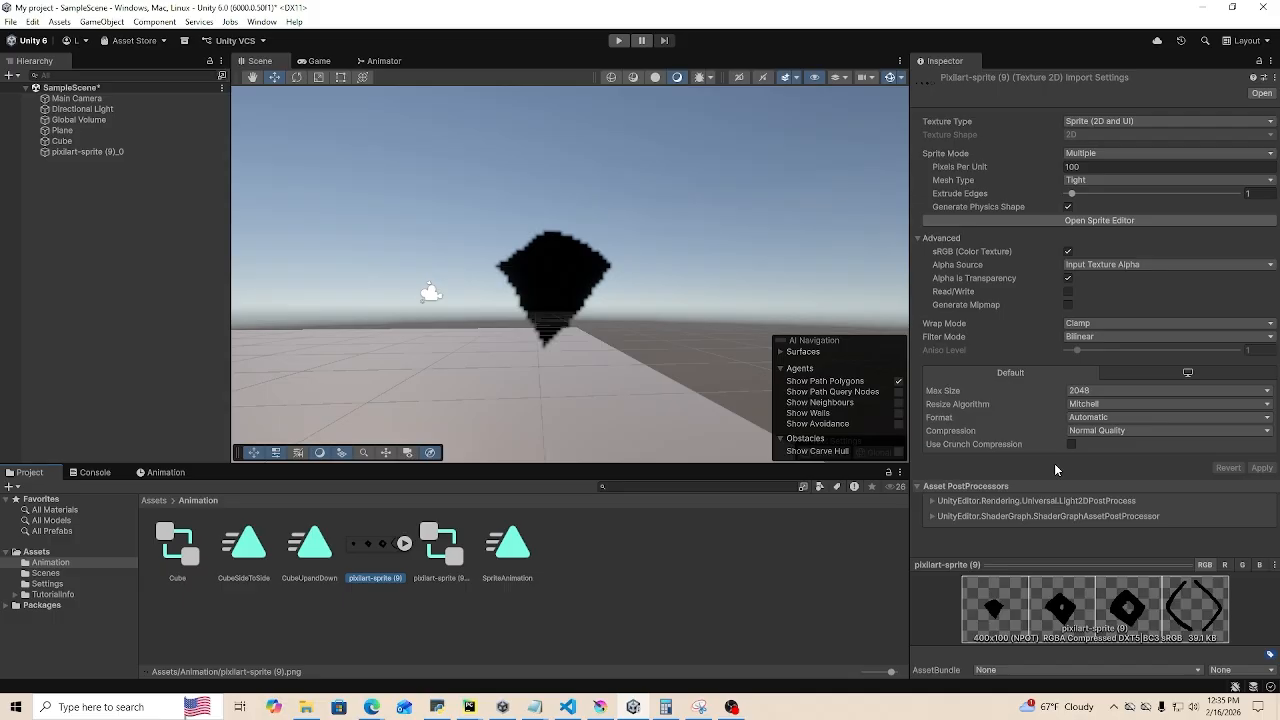
click(1144, 340)
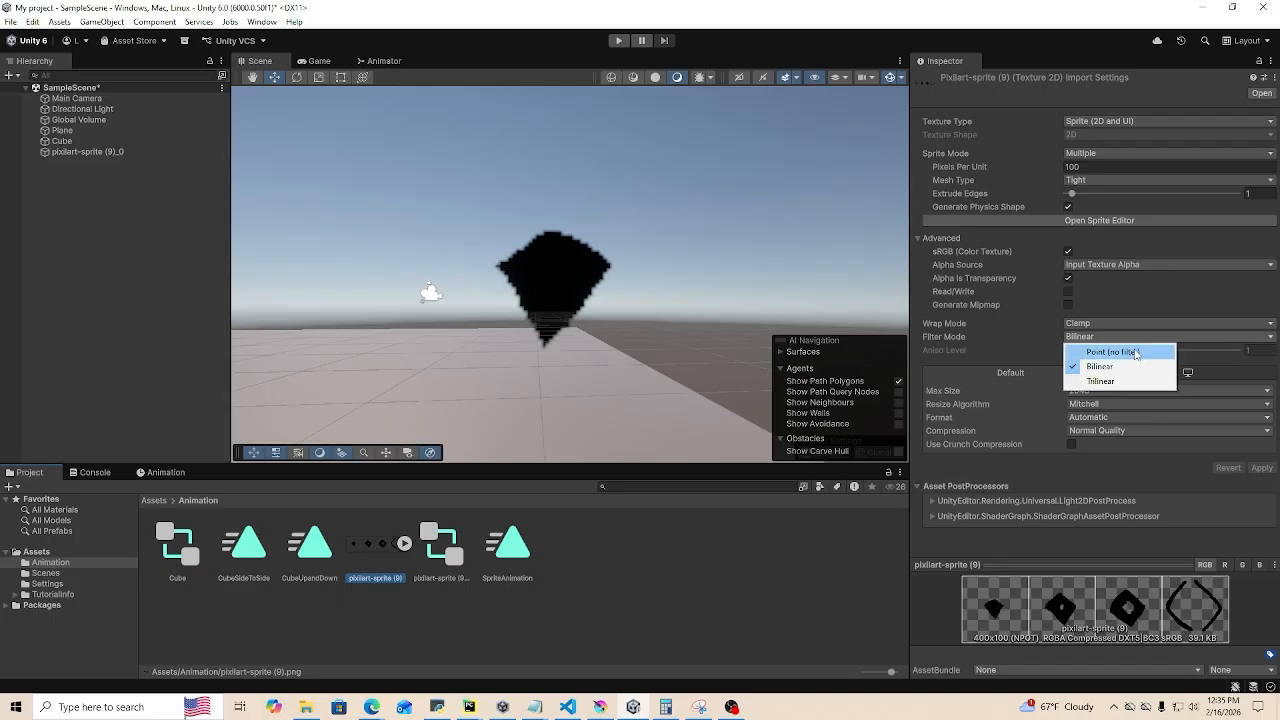
click(1112, 352)
click(1259, 468)
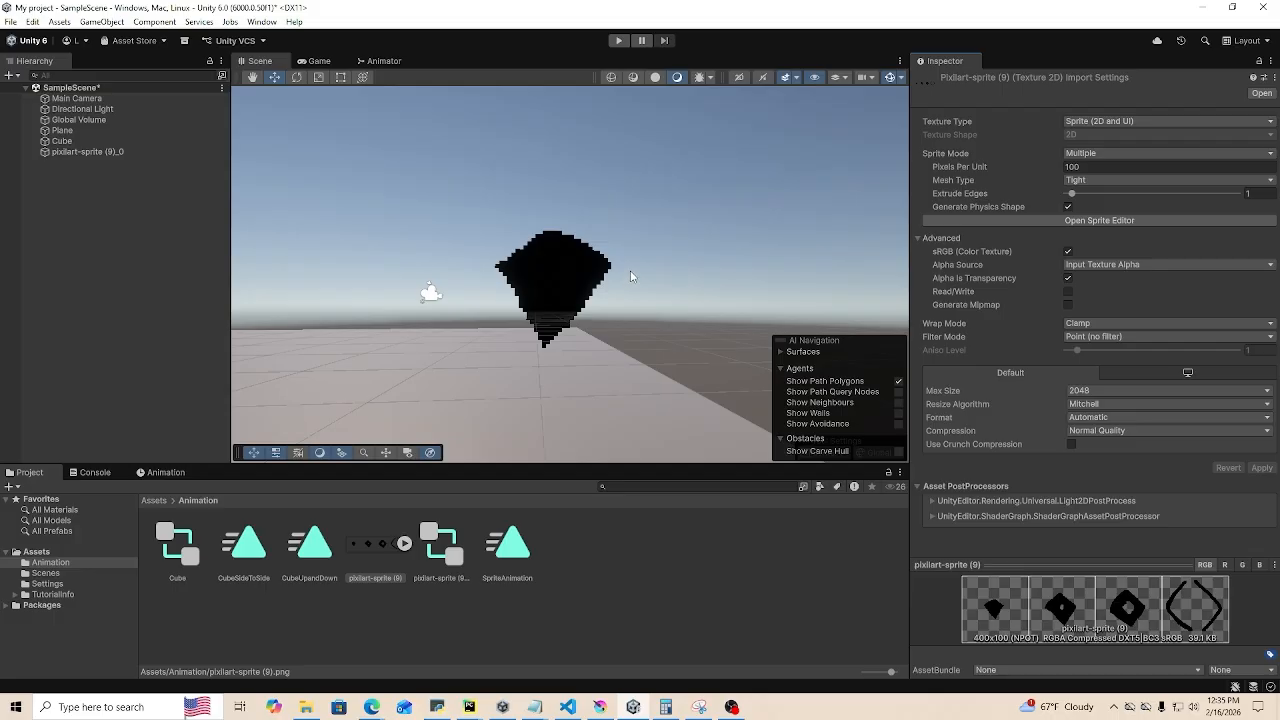
- Move the sprite object close to the cube, to about X 0.29 and Z 0.65
right_drag(631, 277, 438, 275)
scroll(620, 260, up, 4)
scroll(631, 261, down, 3)
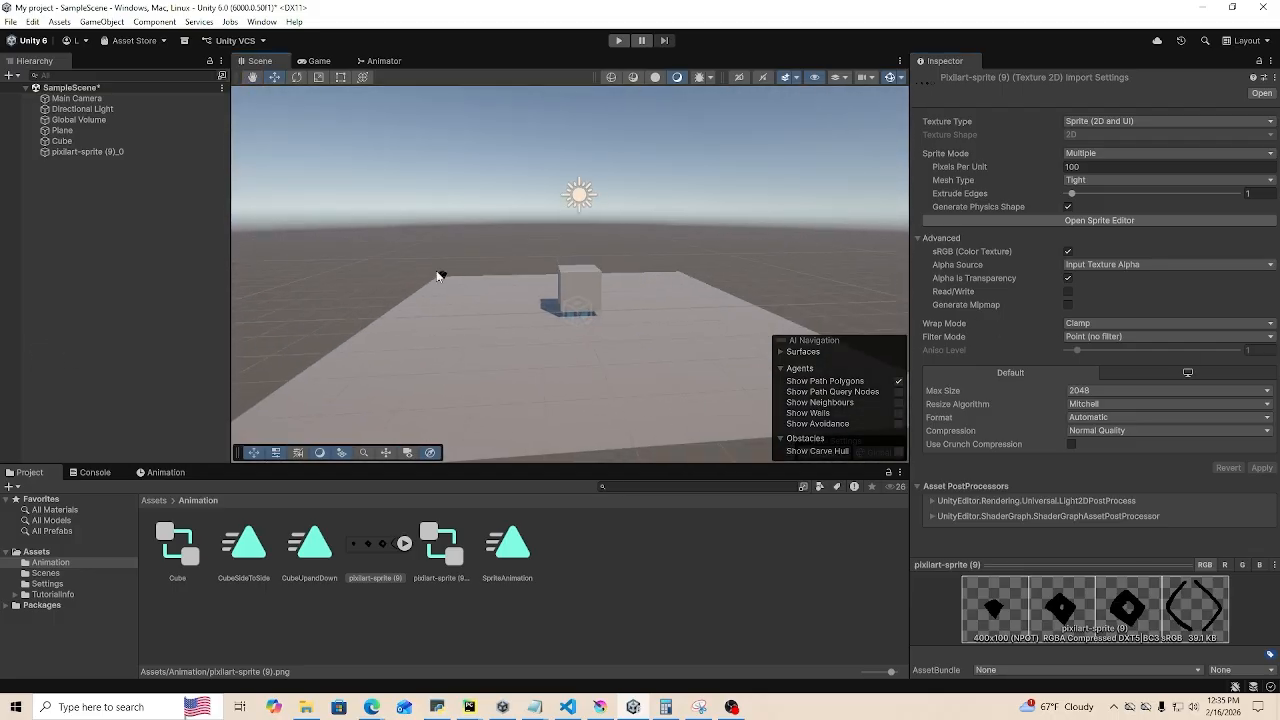
click(444, 275)
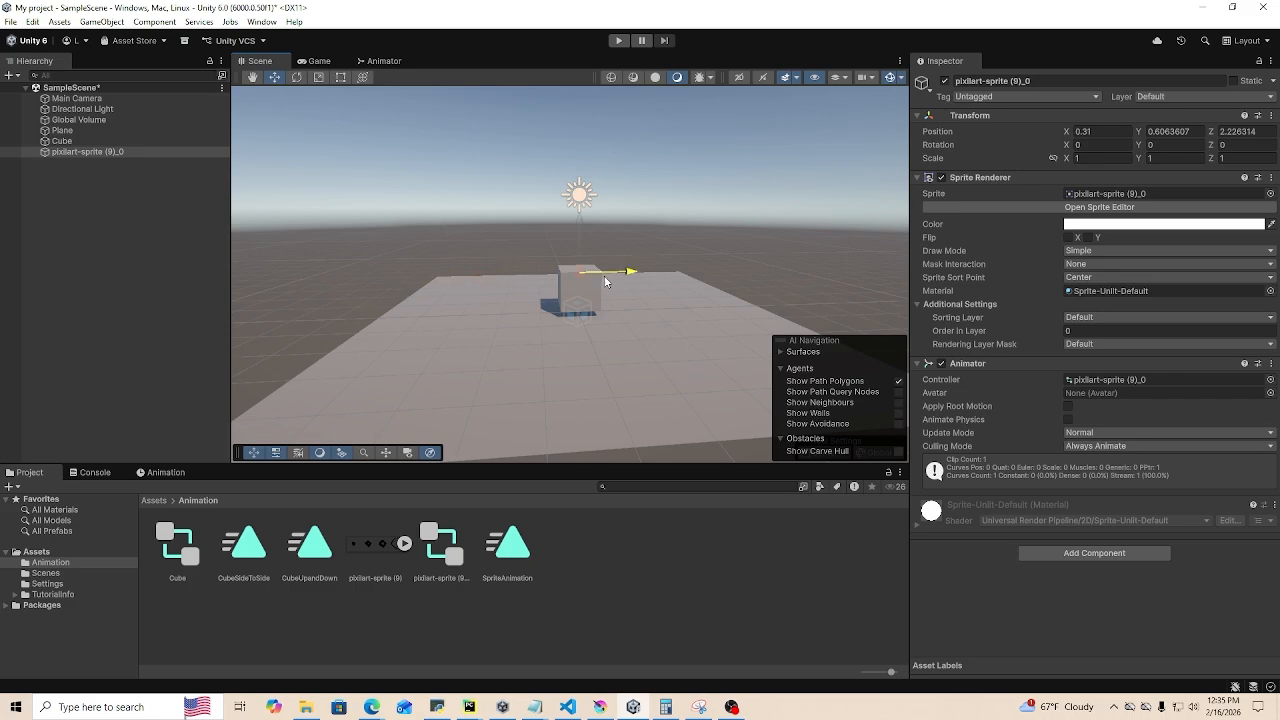
drag(605, 281, 604, 281)
key(a)
right_drag(604, 281, 868, 306)
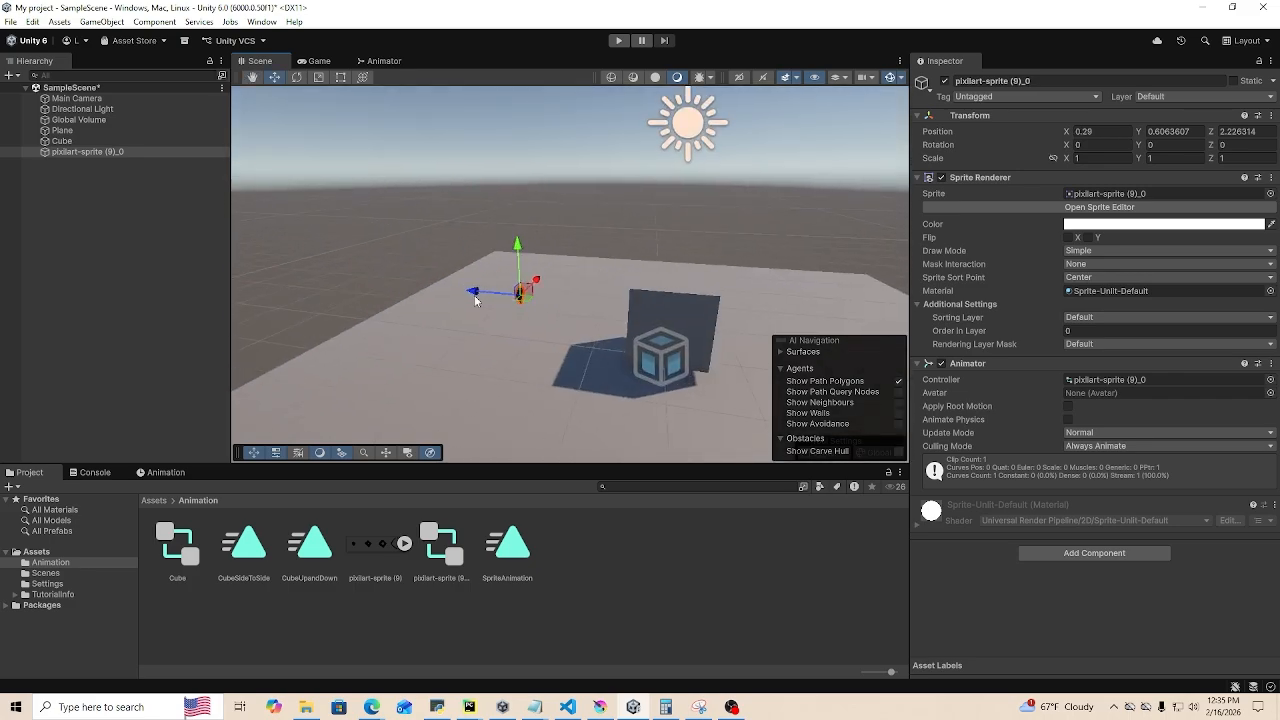
drag(560, 299, 583, 300)
key(a)
right_drag(583, 300, 755, 540)
- Examine the sprite's animator controller and the SpriteAnimation clip in the Animation folder
click(534, 573)
click(450, 563)
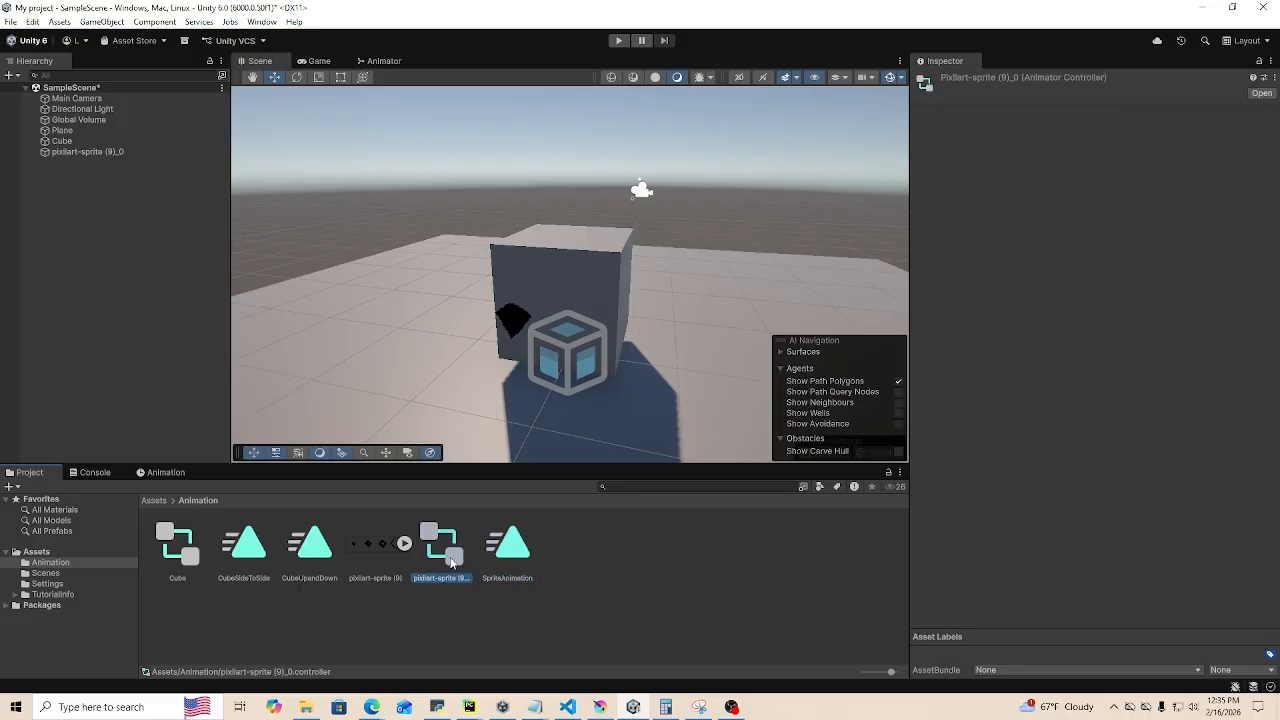
click(437, 551)
click(508, 548)
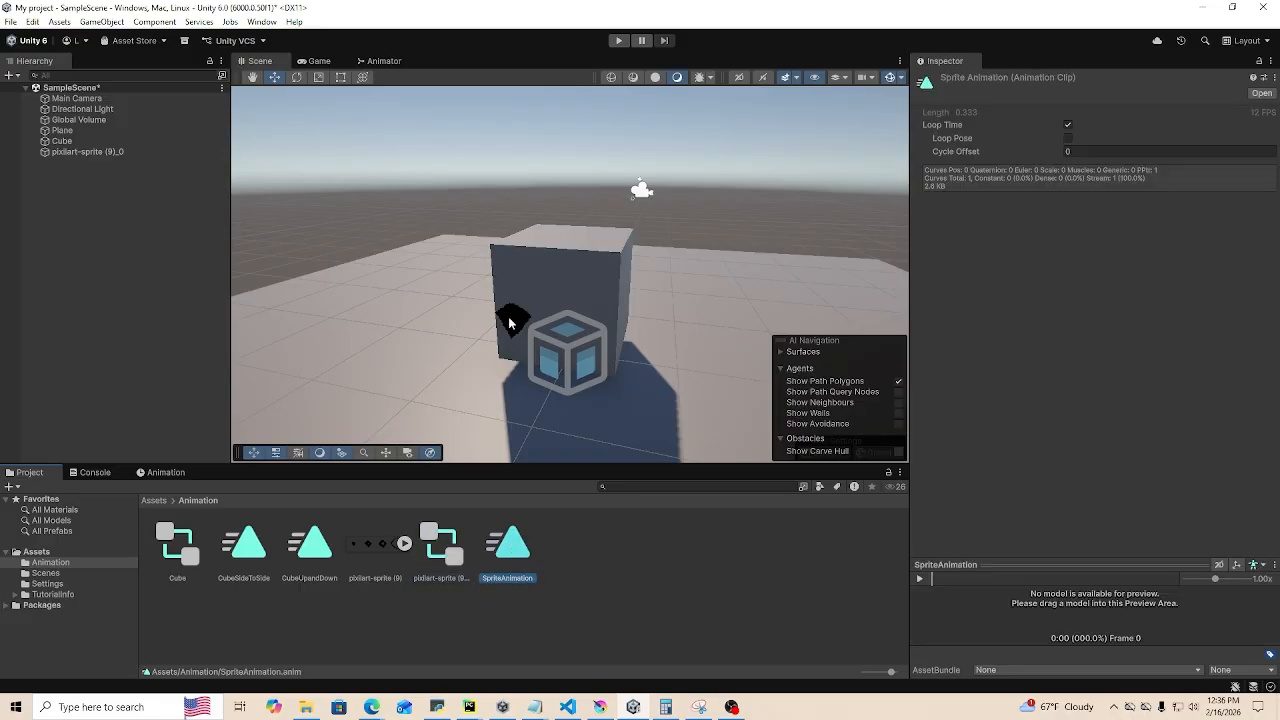
- Open the animator controller assigned to the sprite object and examine its SpriteAnimation state
click(508, 318)
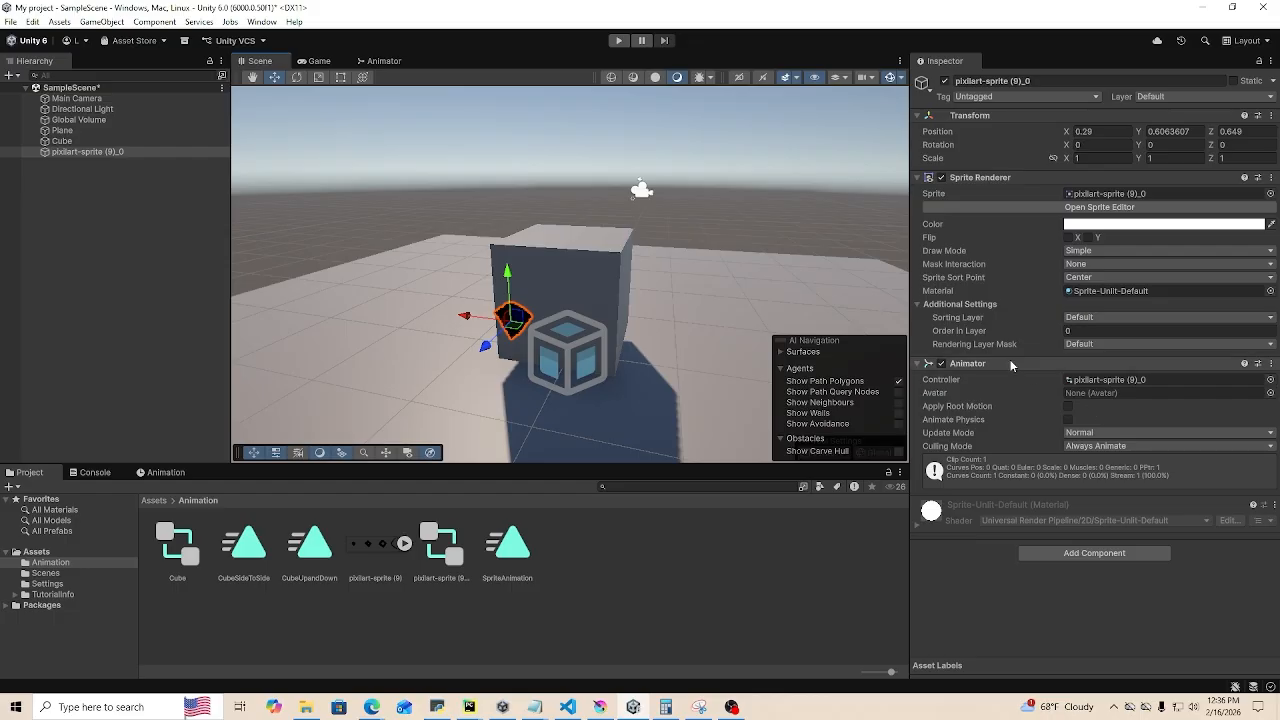
click(1104, 381)
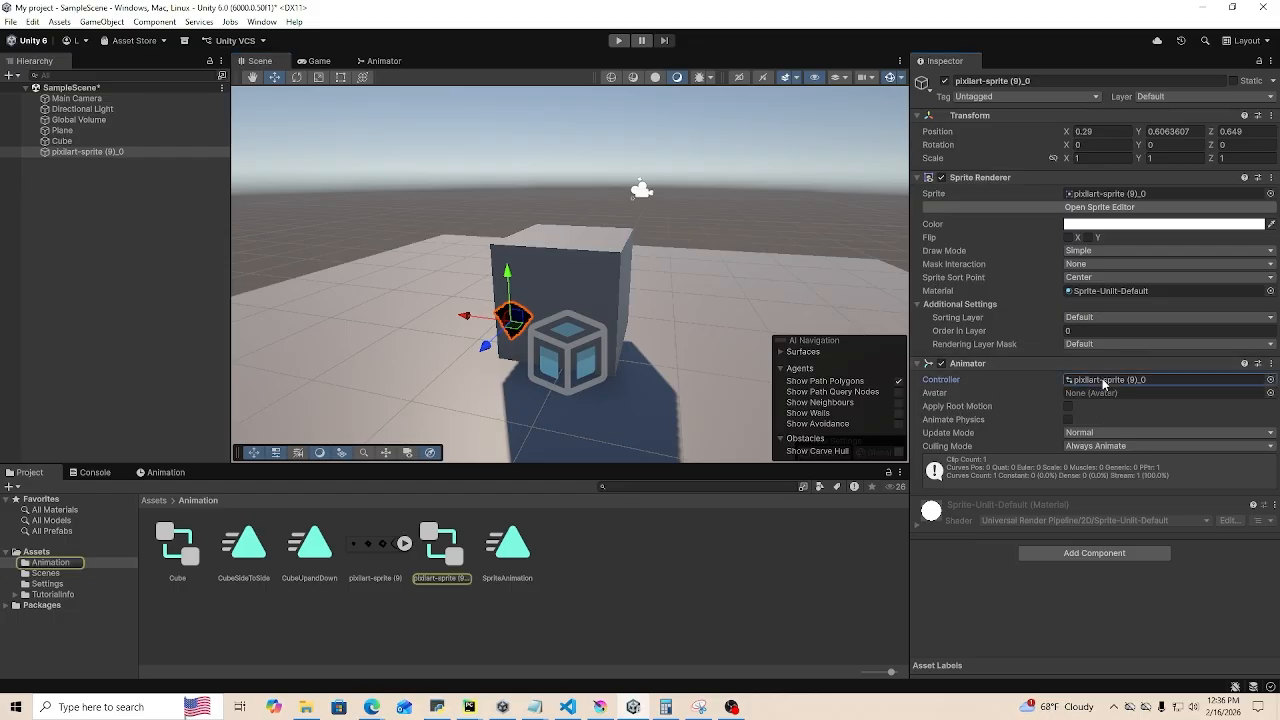
double_click(1104, 381)
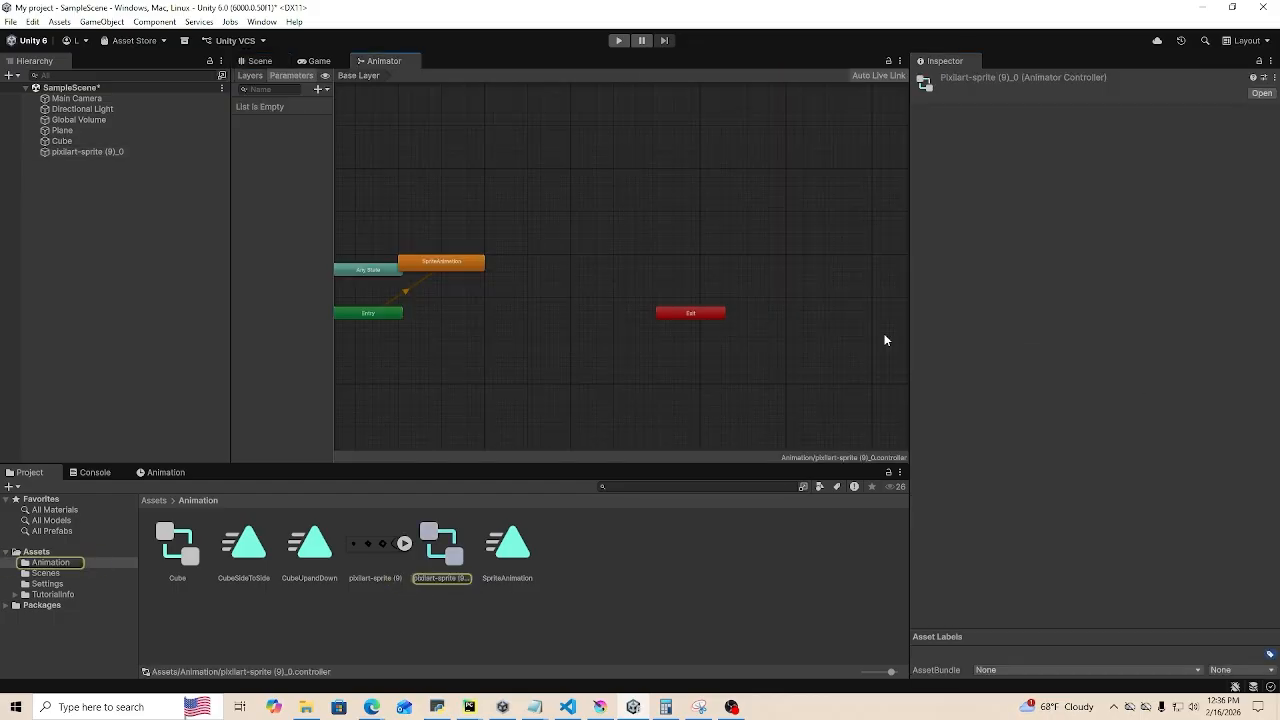
right_click(634, 278)
click(554, 294)
scroll(555, 294, up, 3)
right_click(572, 297)
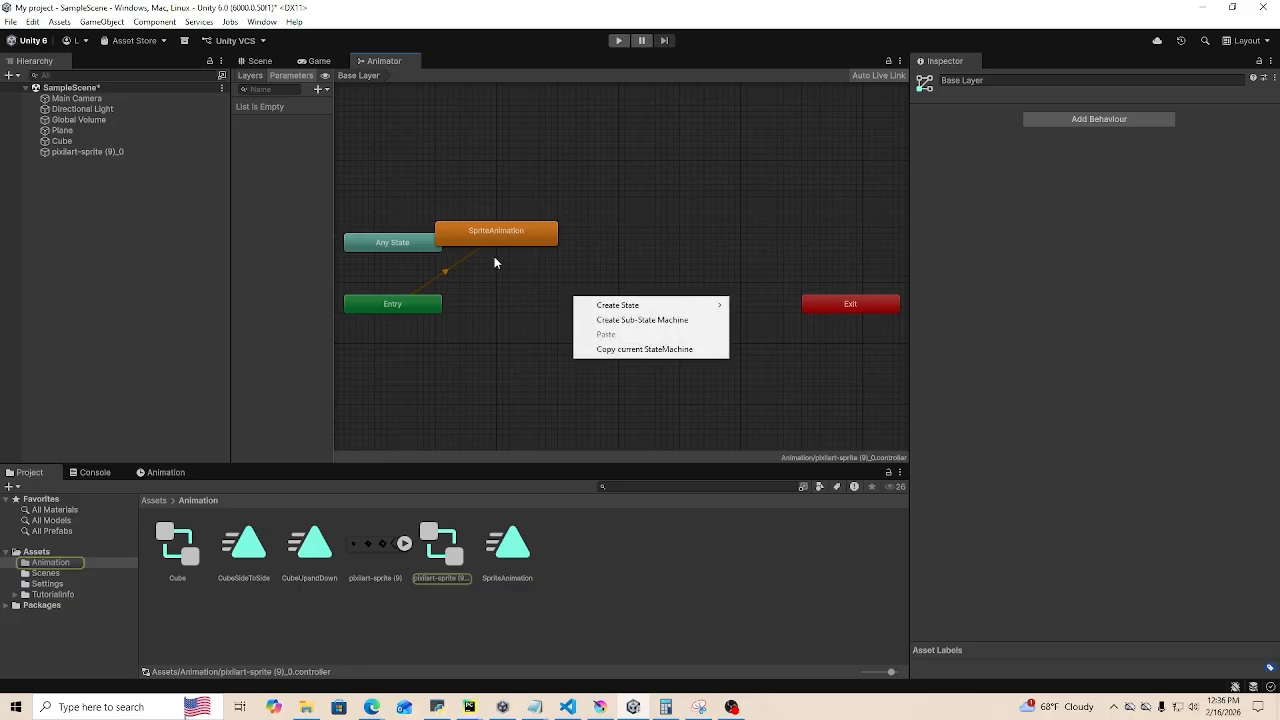
click(495, 240)
- Return to the Scene view, move the sprite along Z to -0.75, and play the scene
click(255, 61)
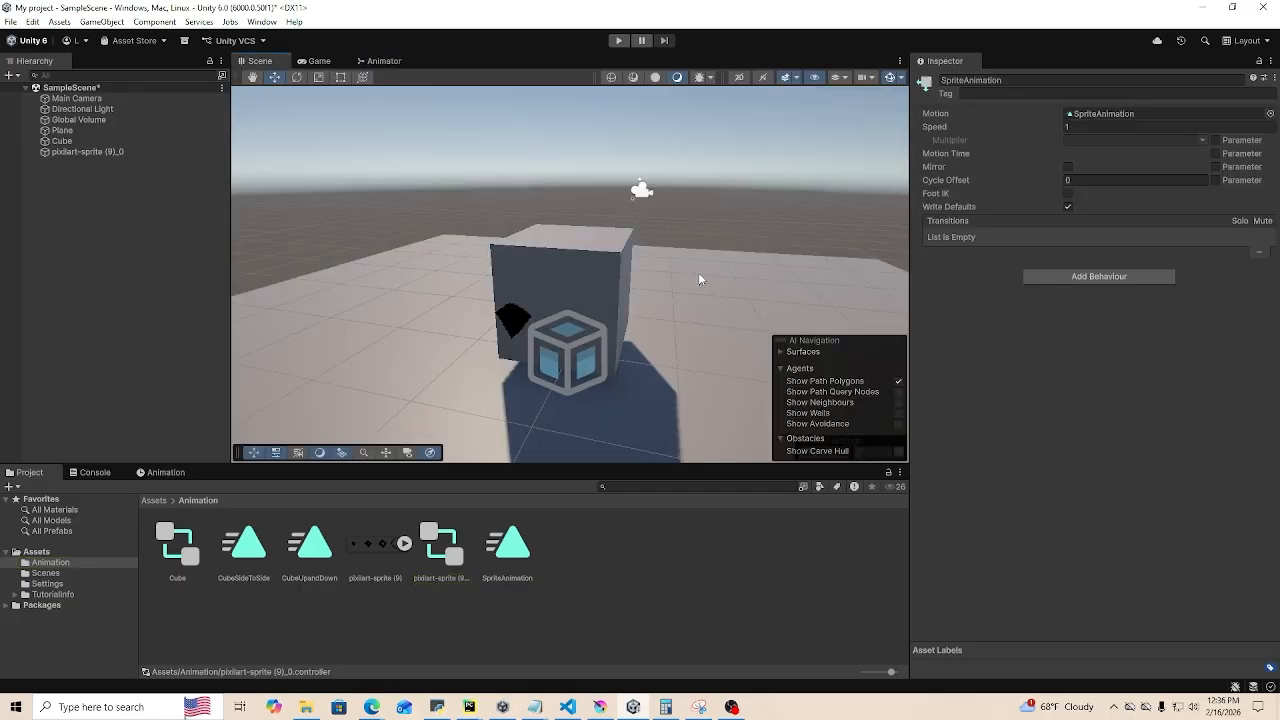
alt+drag(698, 272, 953, 318)
scroll(890, 311, down, 6)
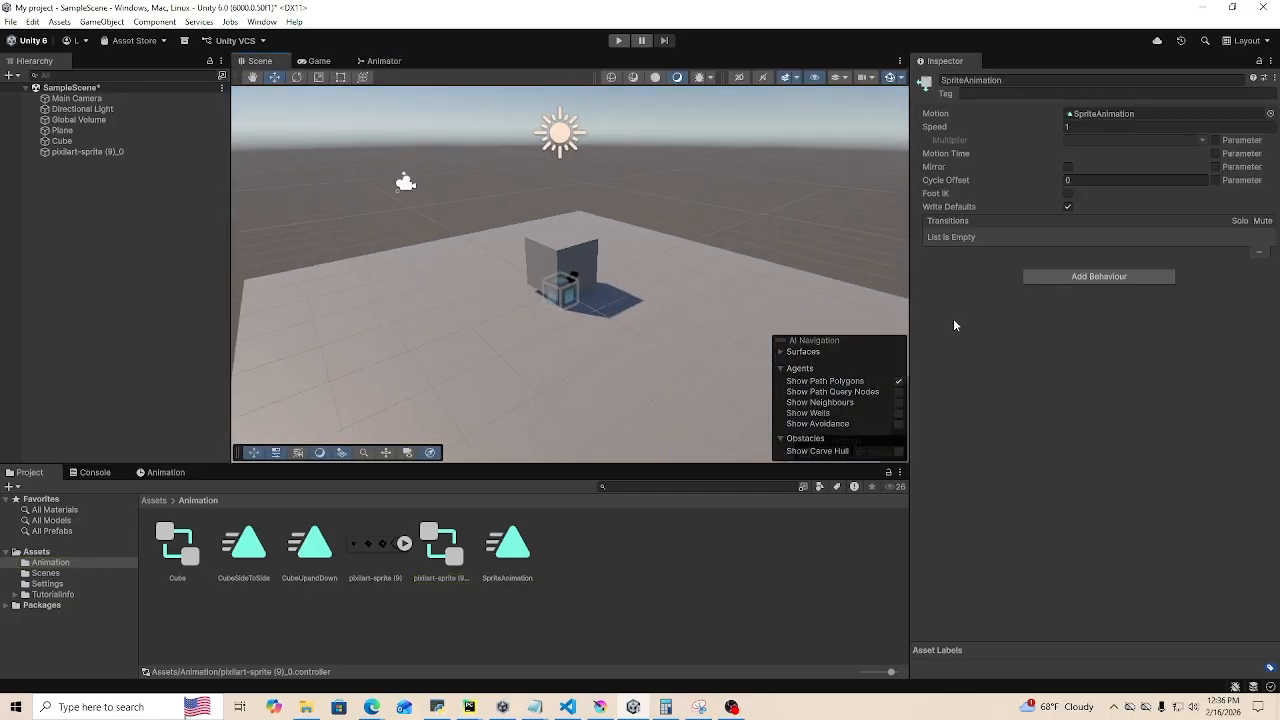
click(579, 279)
alt+drag(580, 281, 678, 273)
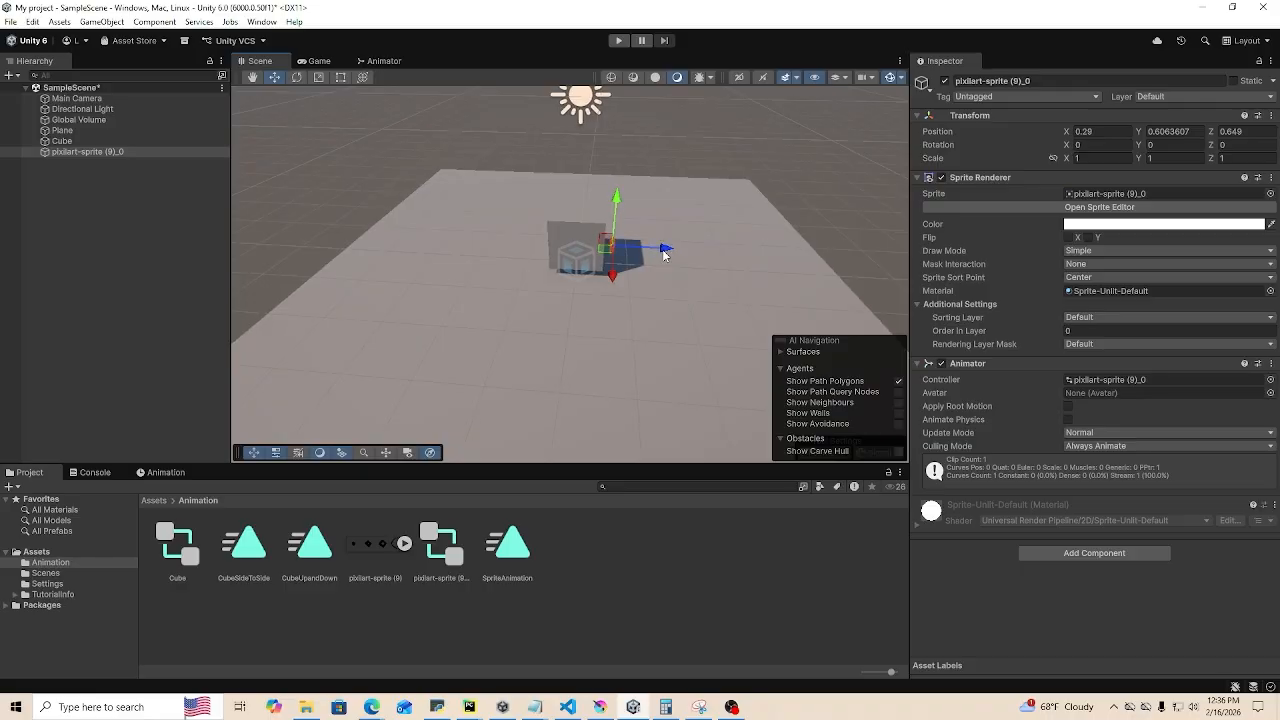
click(616, 41)
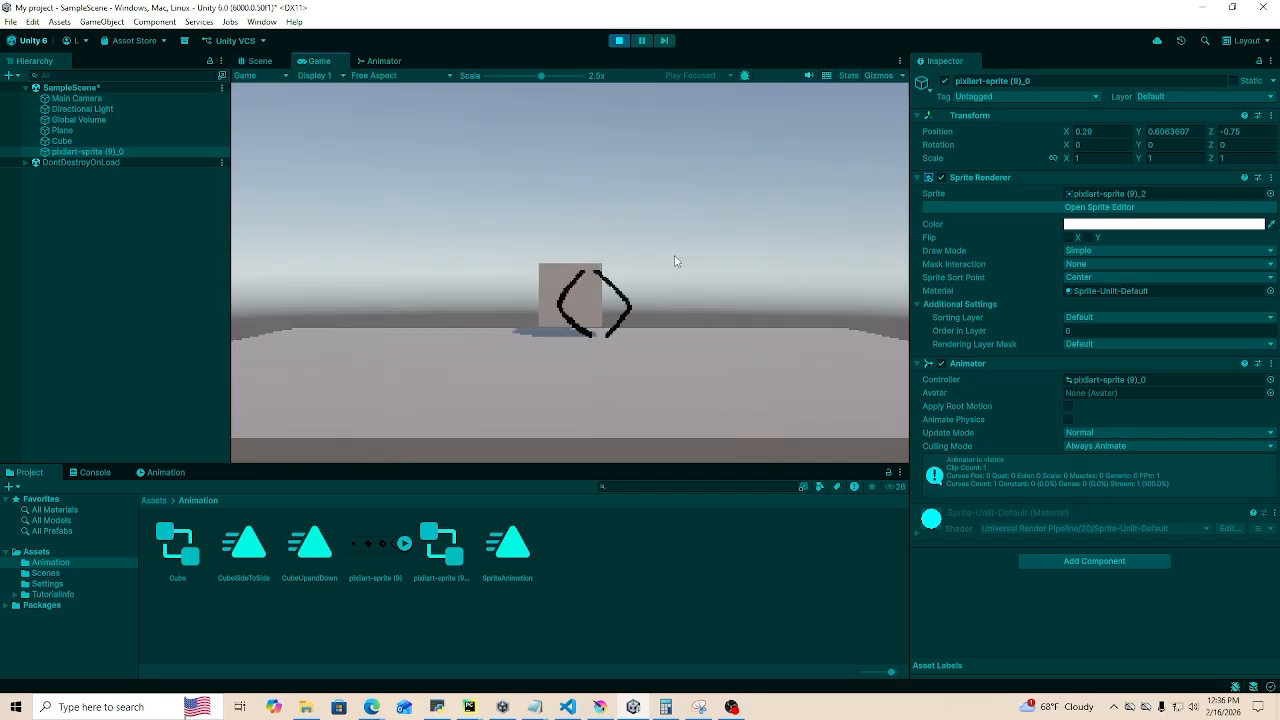
- Stop the running game, make the project area slightly taller and deselect the sprite
click(619, 40)
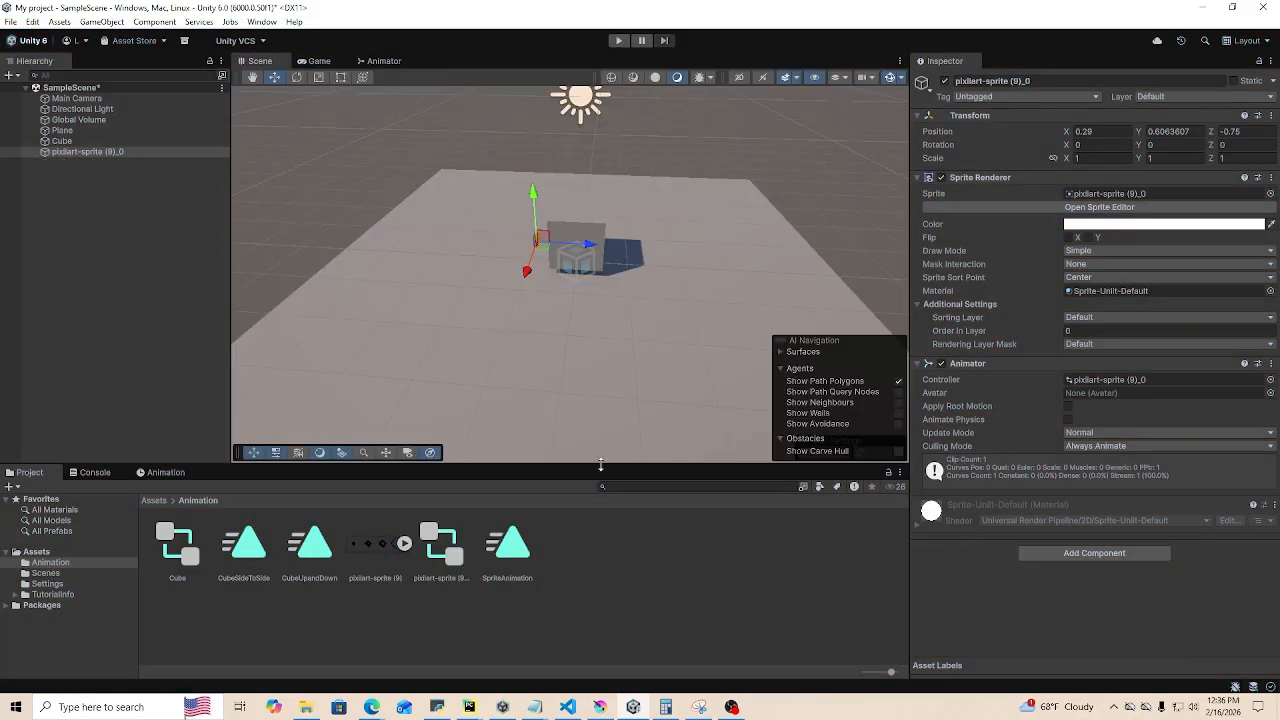
drag(601, 465, 601, 455)
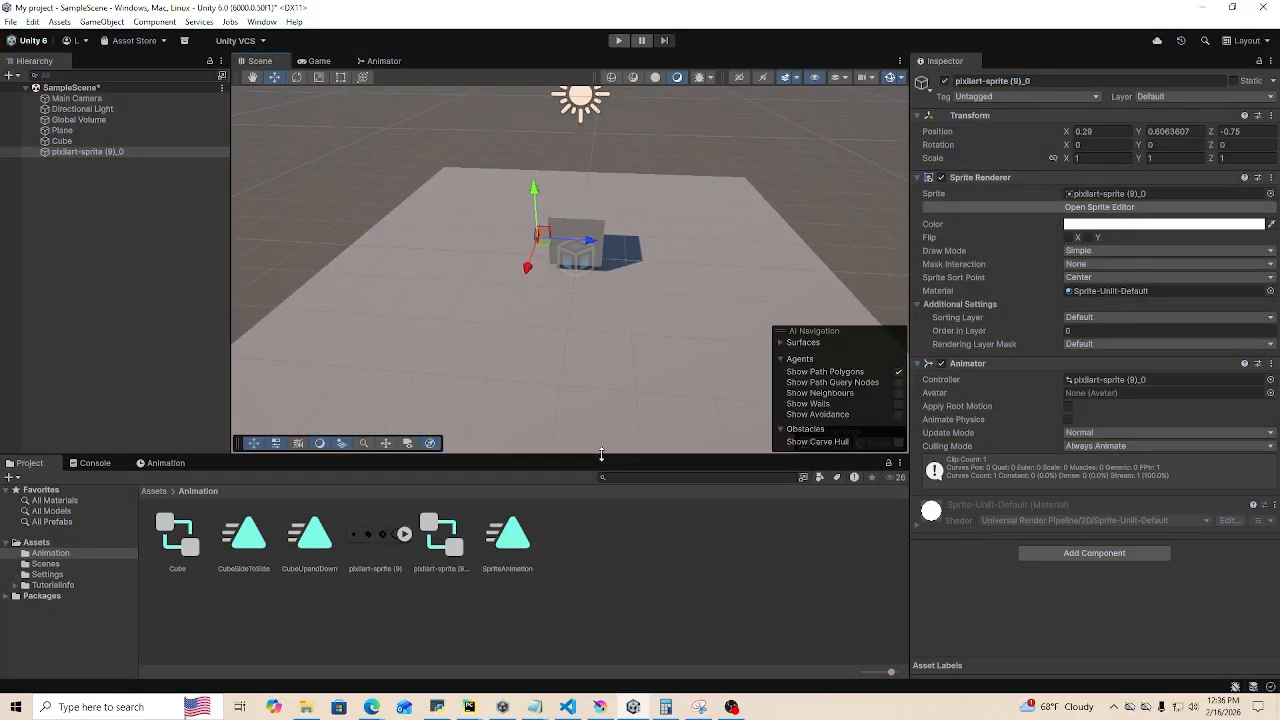
click(631, 595)
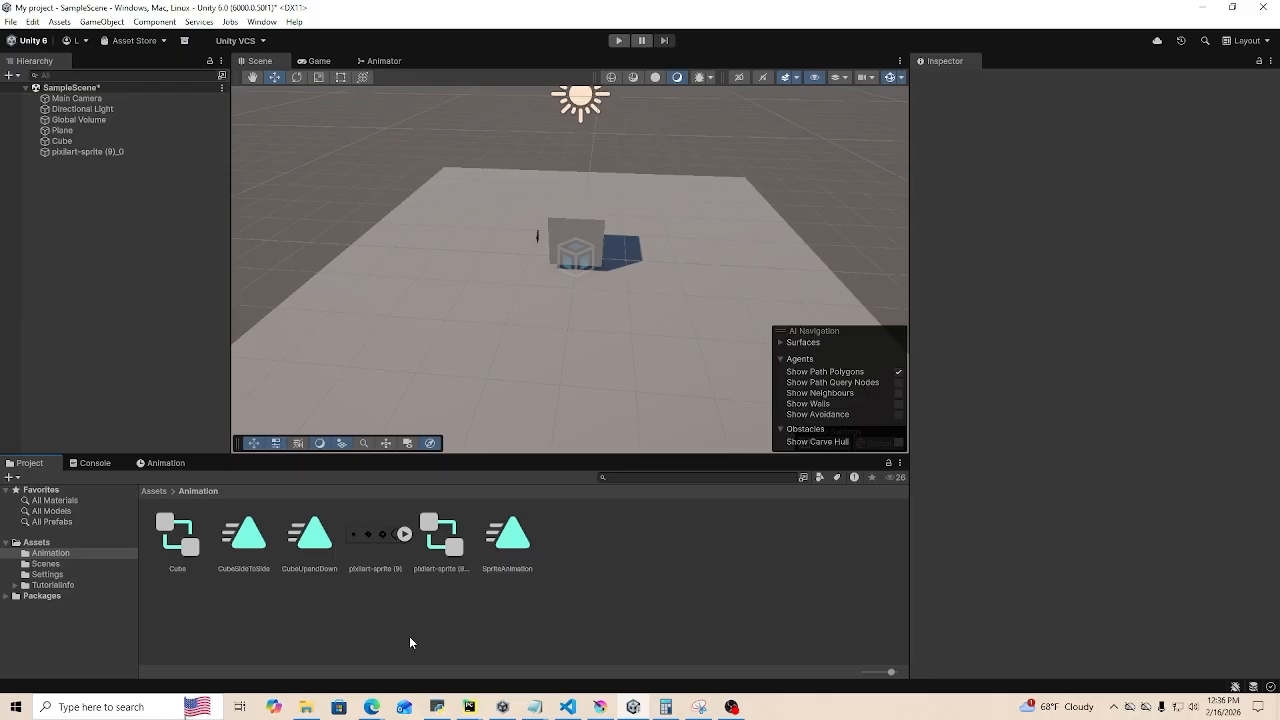
- Switch to the Edge browser and search the web for "mixamo" in the empty new tab
mouse_move(371, 705)
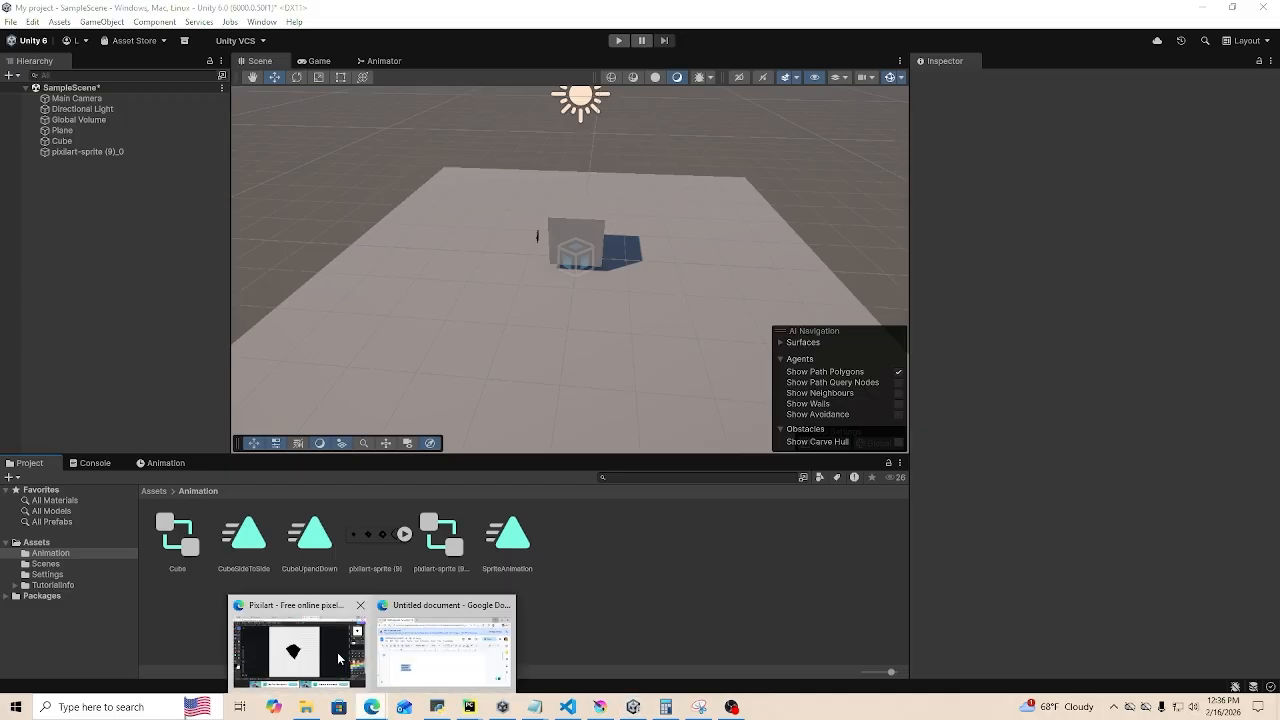
click(337, 652)
click(838, 14)
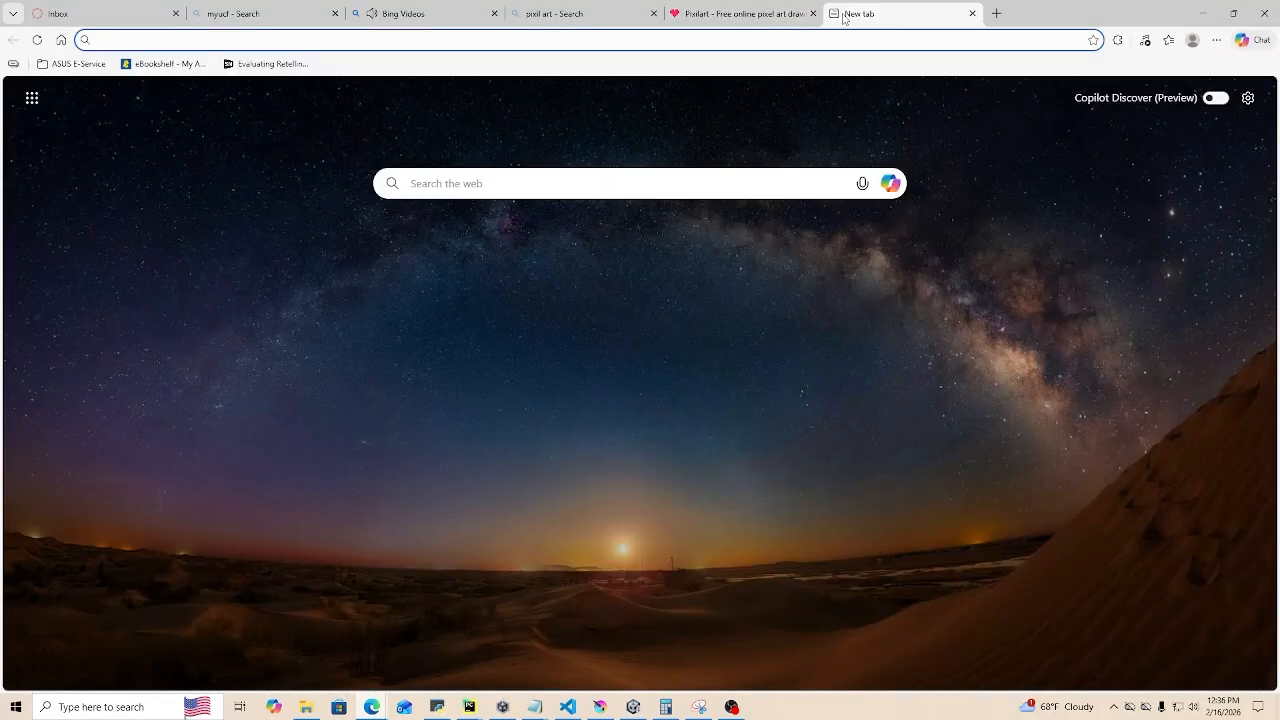
text(mixamo)
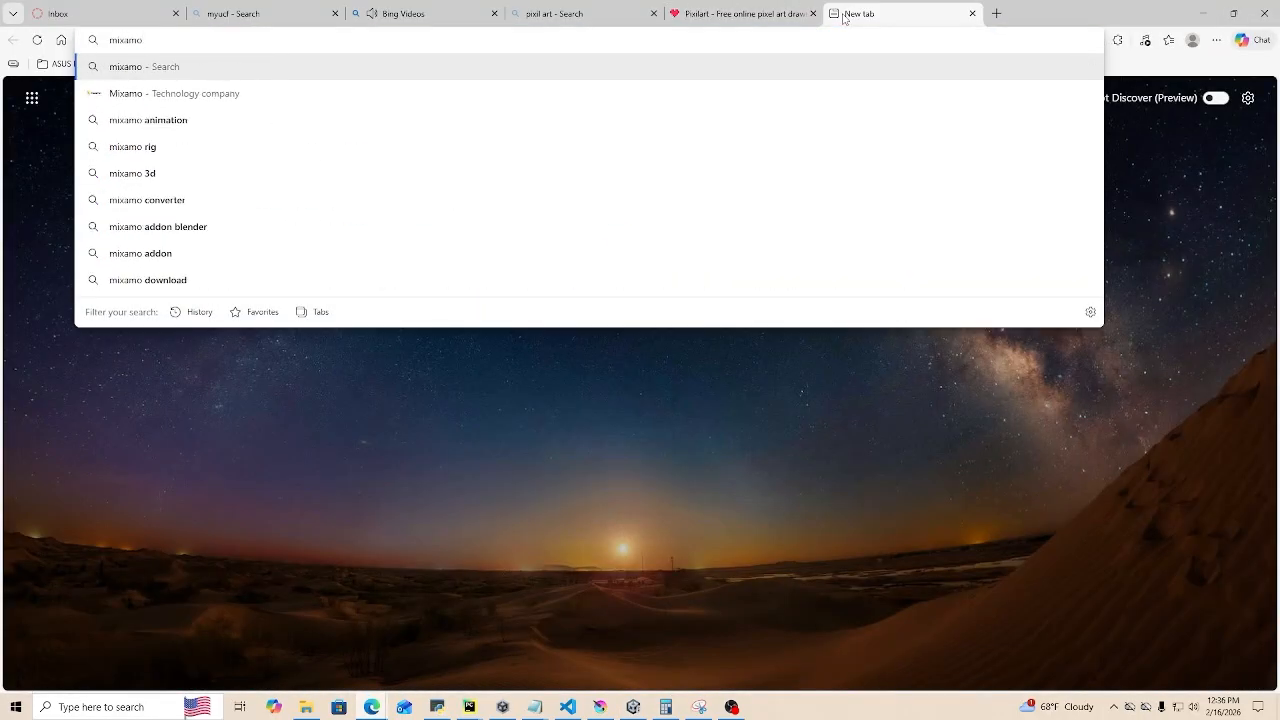
key(Return)
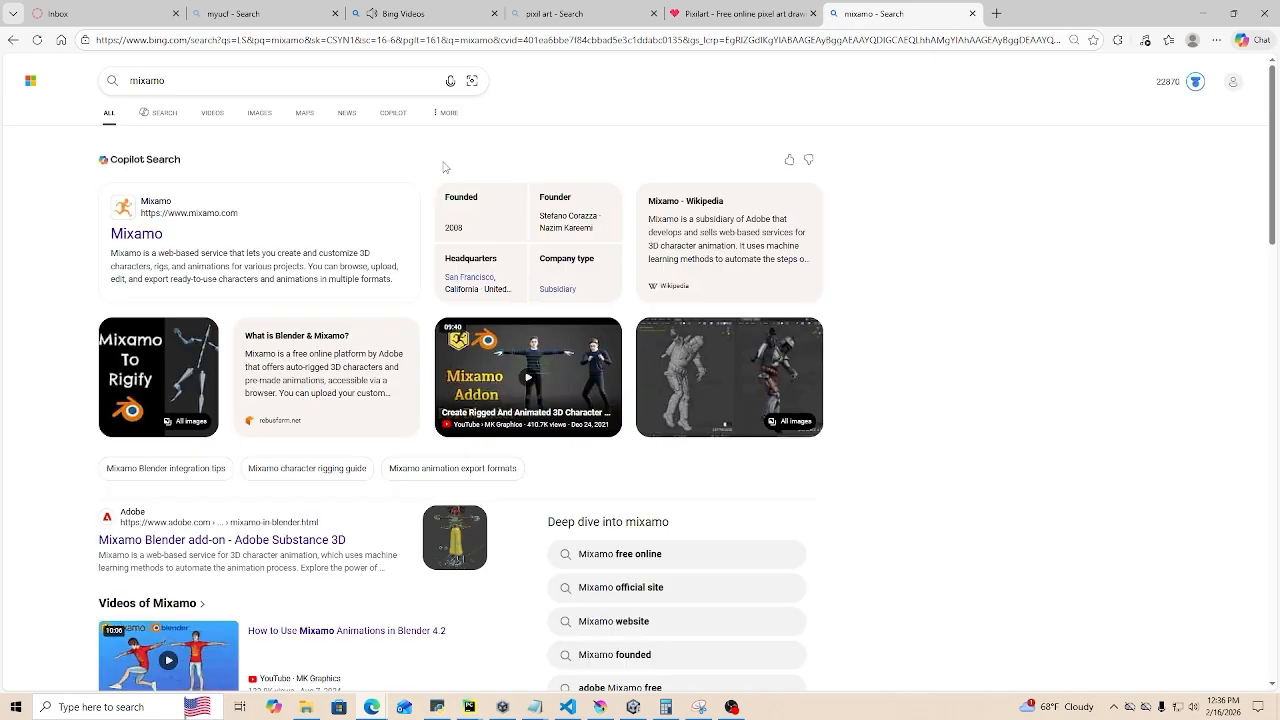
- Open the Mixamo website from the search results and log in
click(137, 240)
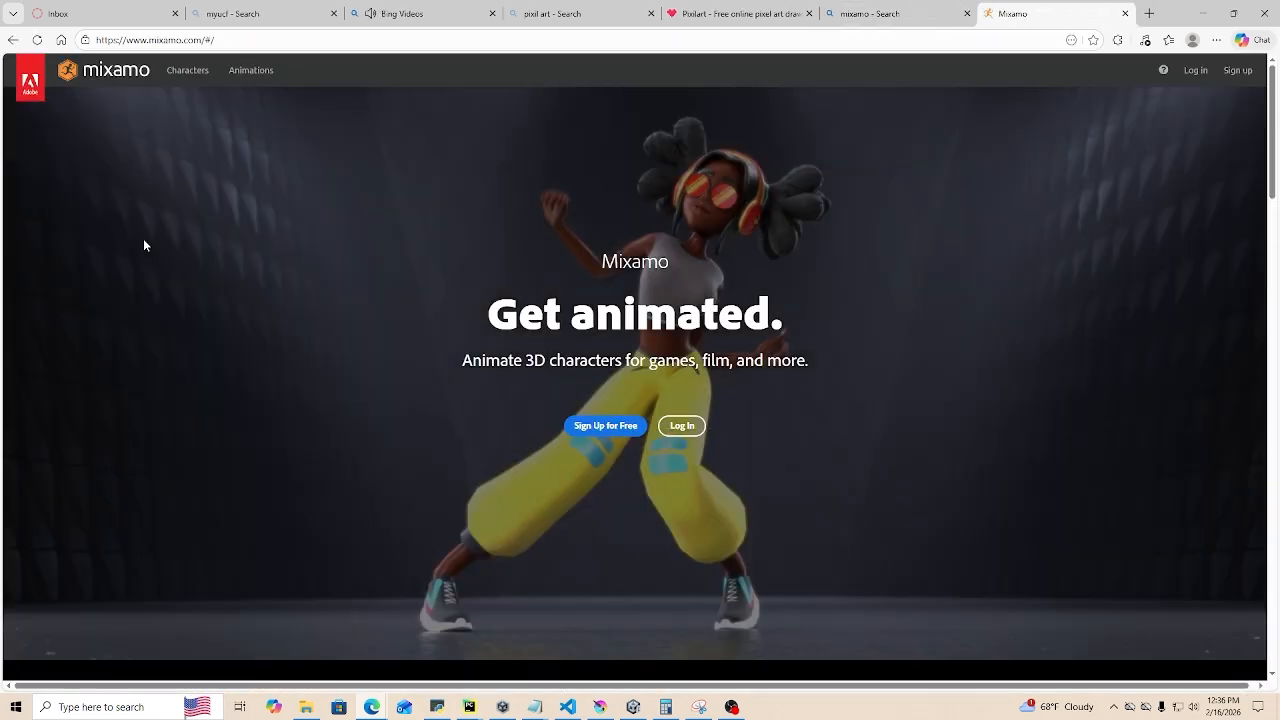
click(683, 425)
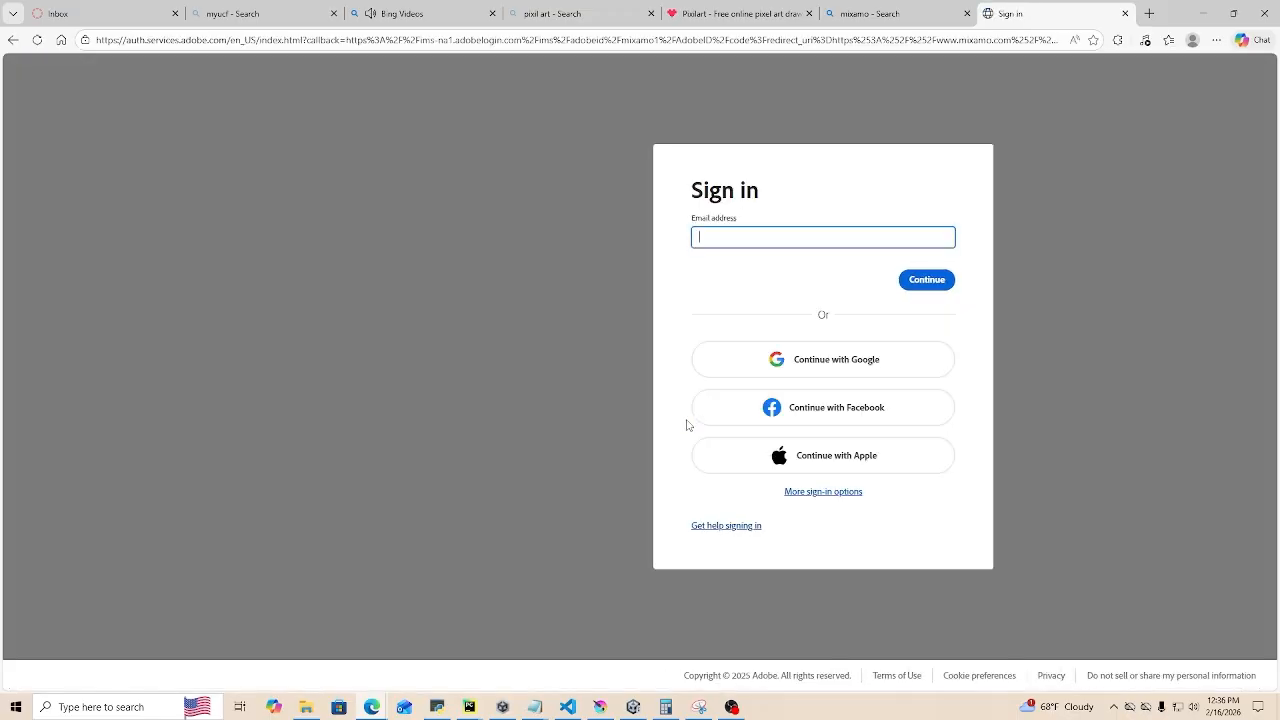
click(815, 380)
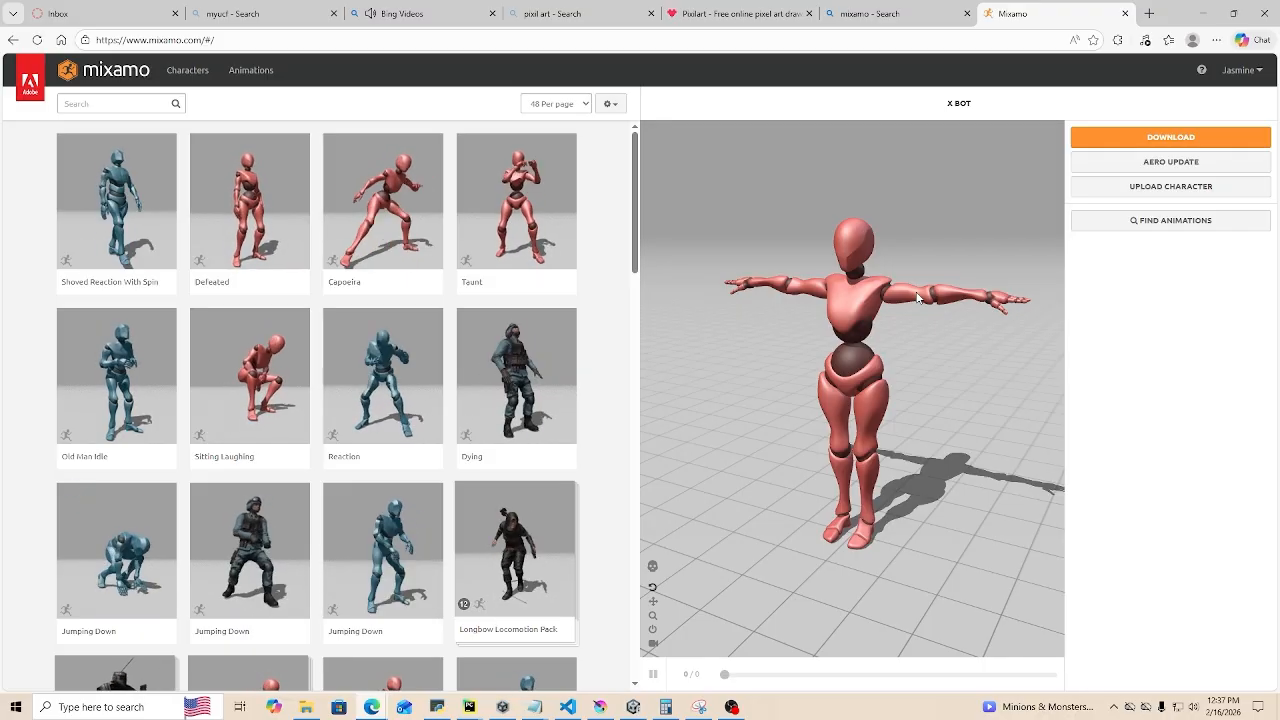
- Apply the Reaction animation to X Bot and download it as FBX Binary with skin, 30 frames per second and no keyframe reduction
click(110, 232)
click(405, 375)
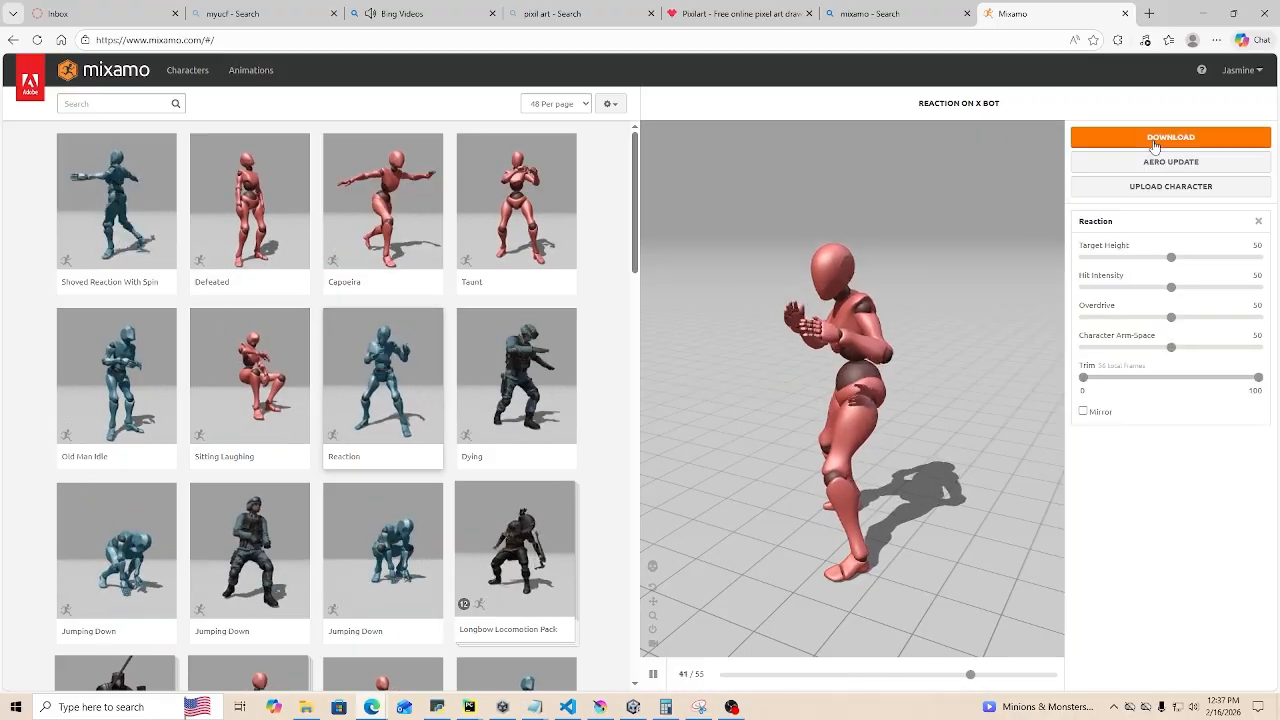
click(1154, 141)
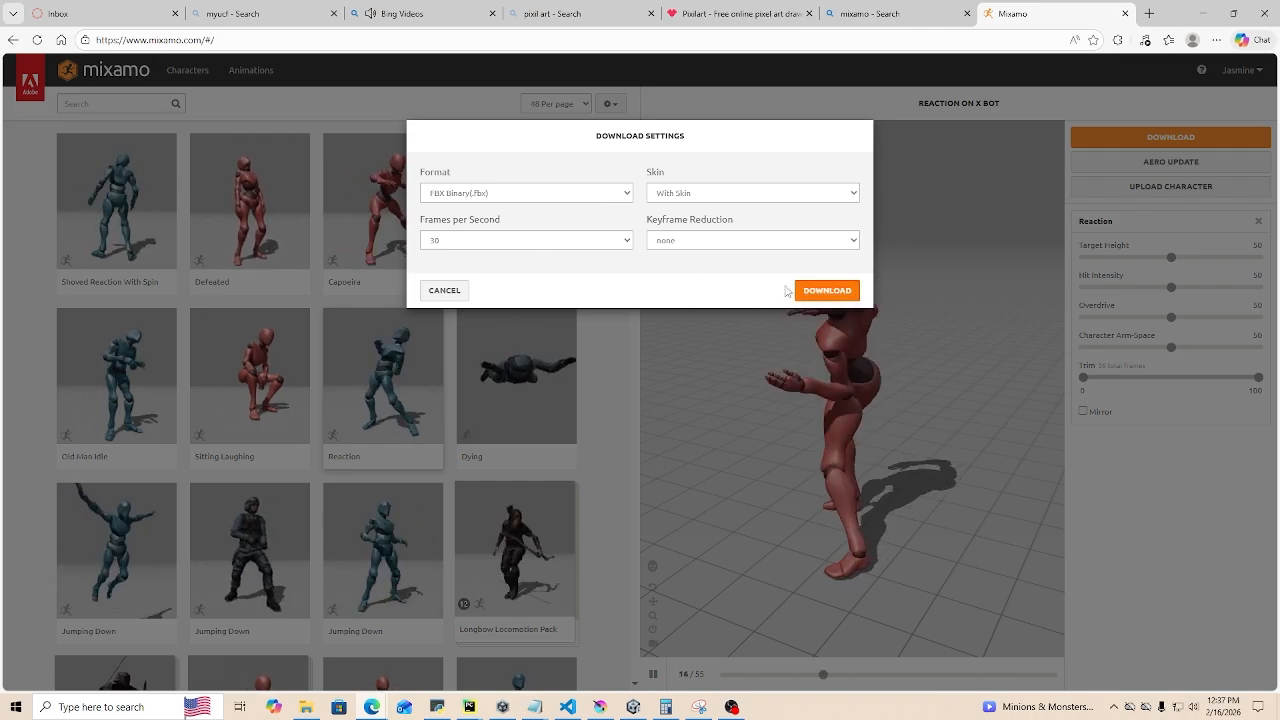
click(836, 292)
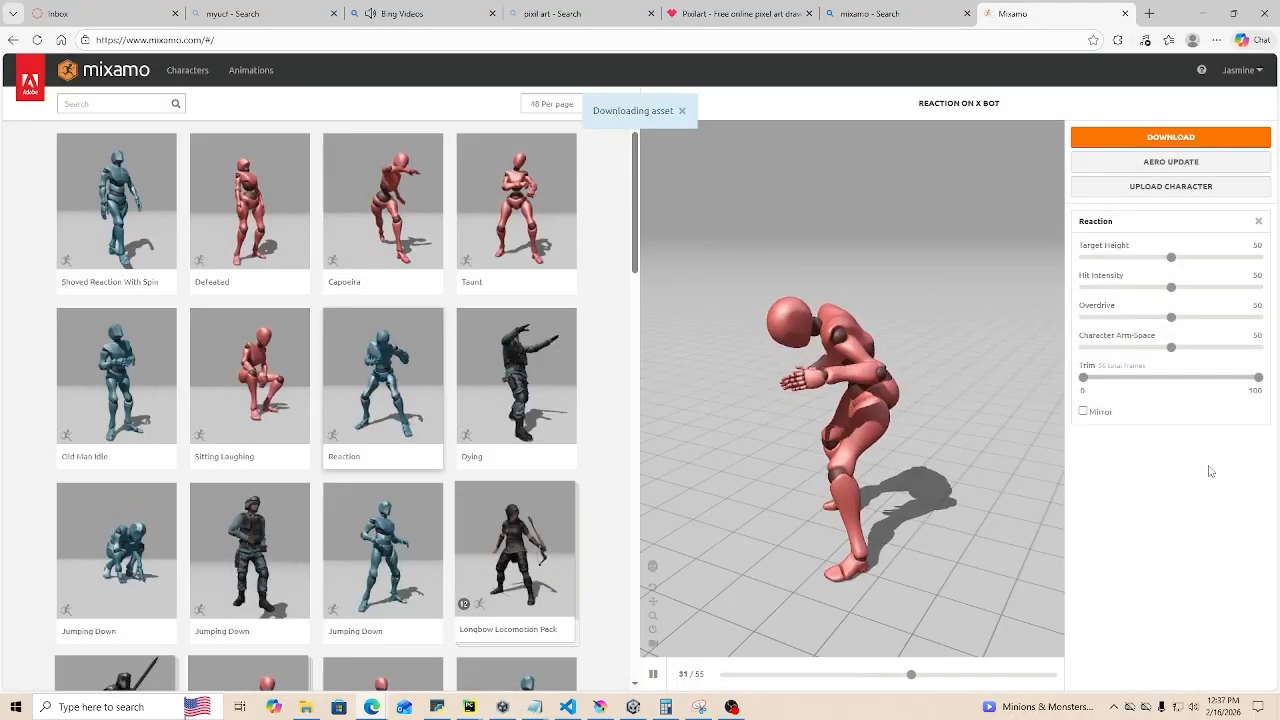
- Set the Reaction animation's Target Height to 77 and its Hit Intensity, Overdrive and Character Arm-Space to 100
drag(1171, 257, 1197, 263)
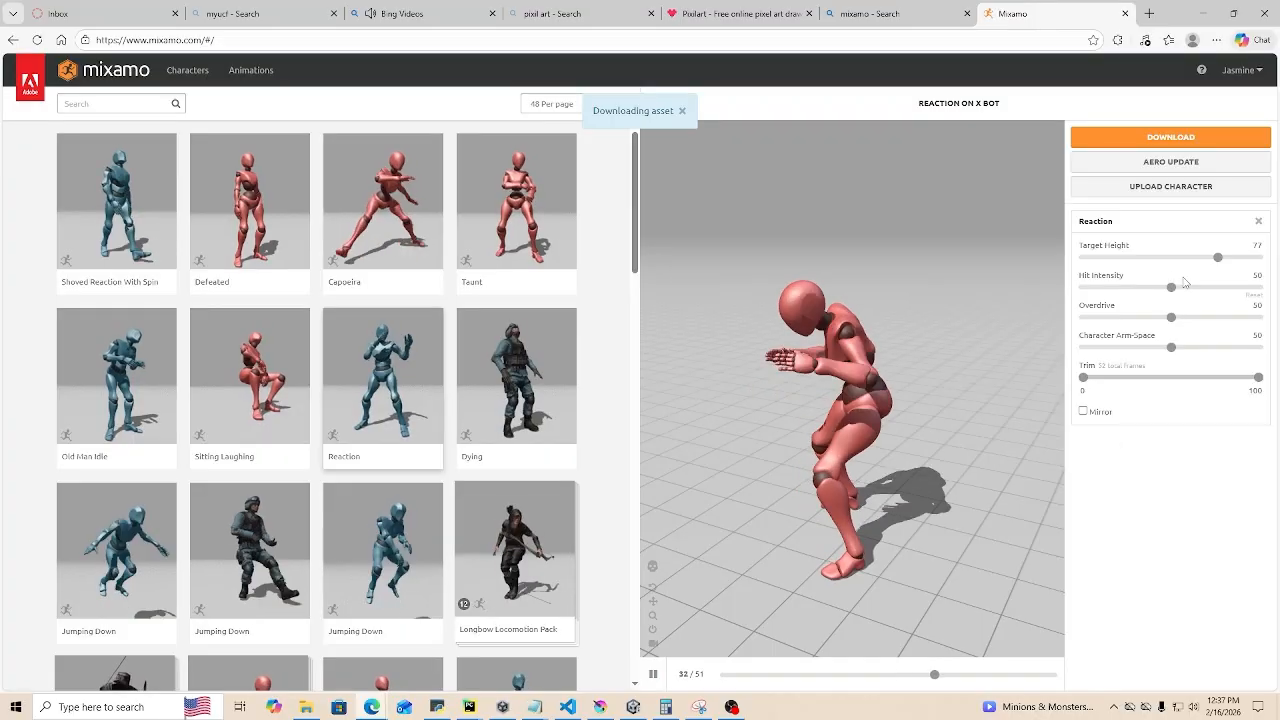
drag(1170, 287, 1259, 300)
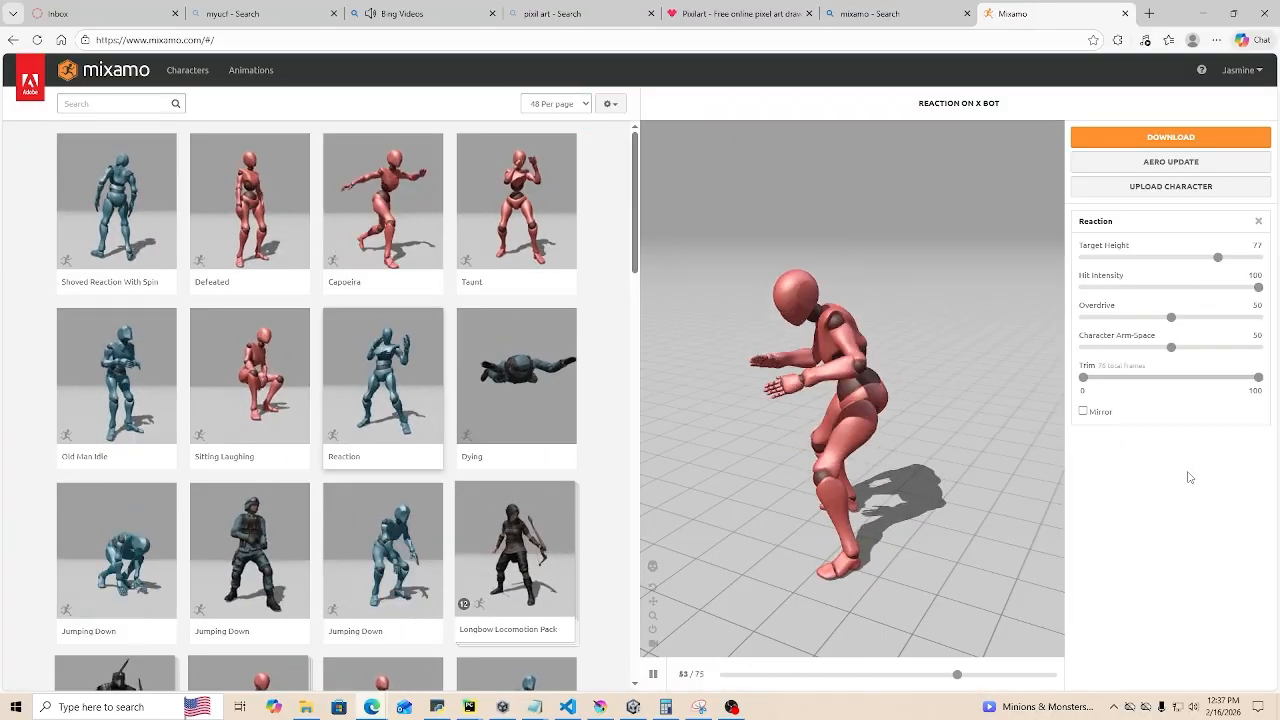
drag(1171, 317, 1262, 320)
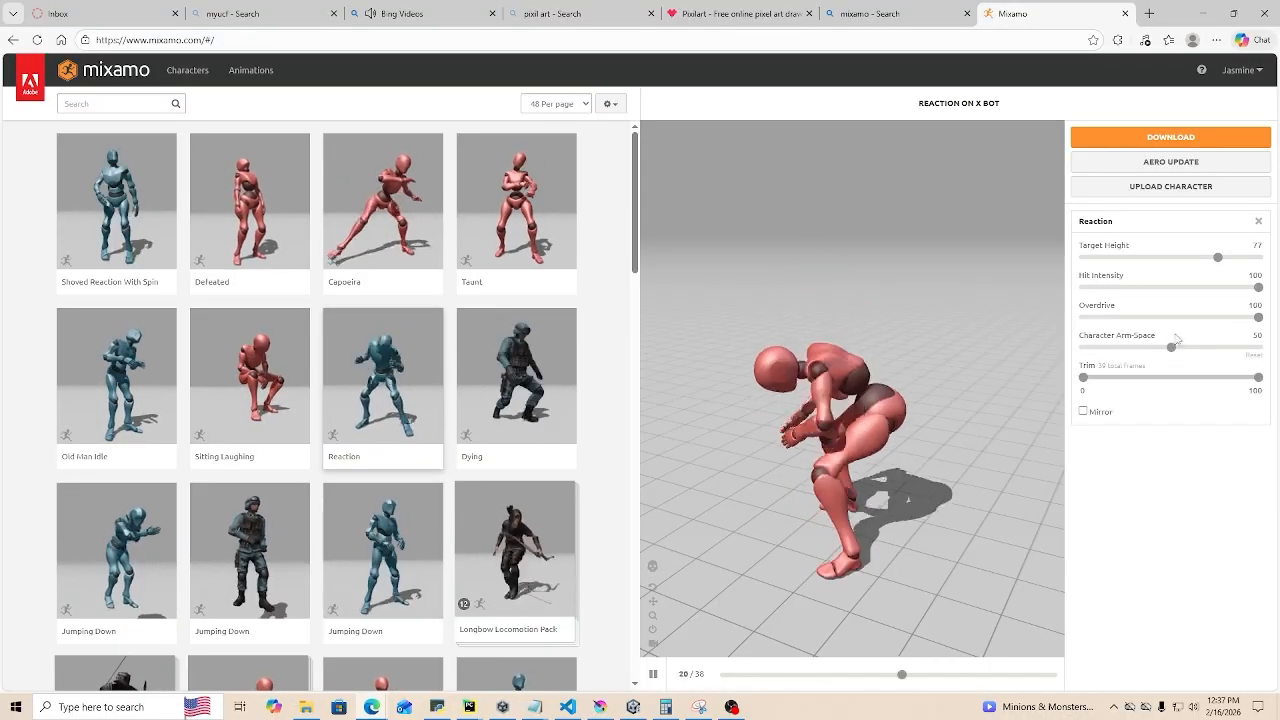
drag(1278, 363, 1272, 368)
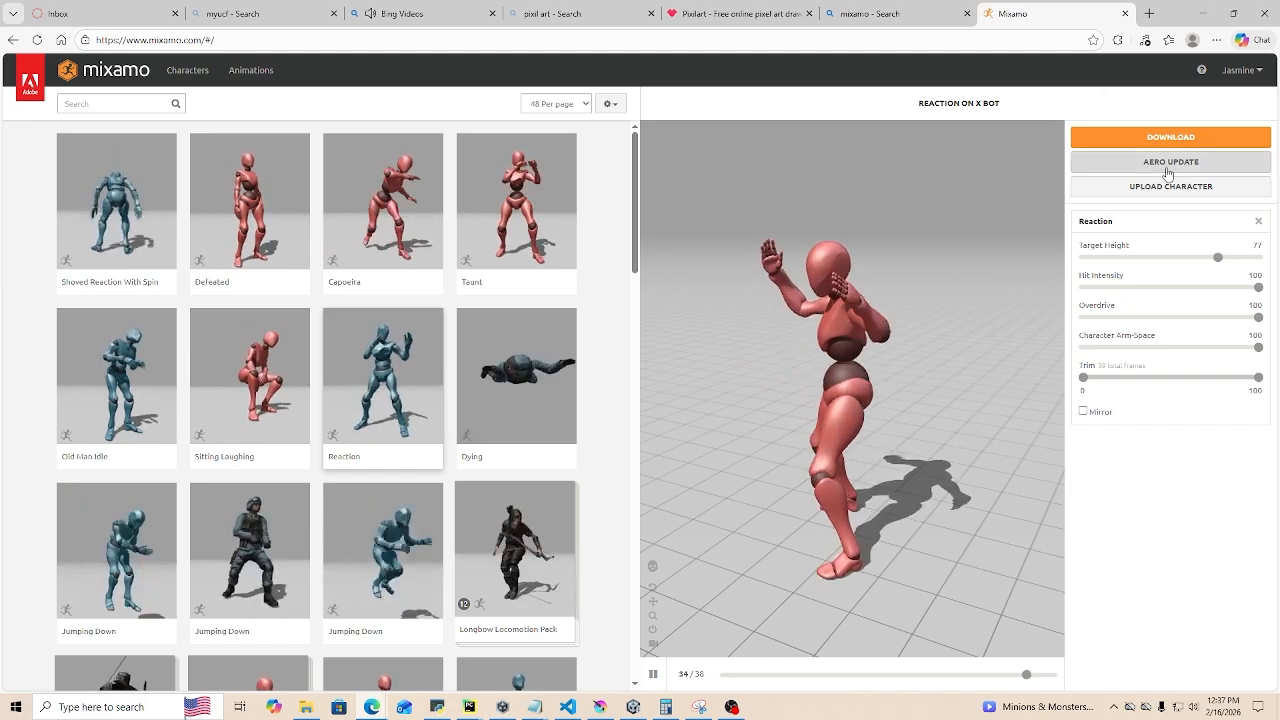
- Look at the character upload dialog and read the linked Adobe help on uploading and mapping a rigged character
click(1105, 187)
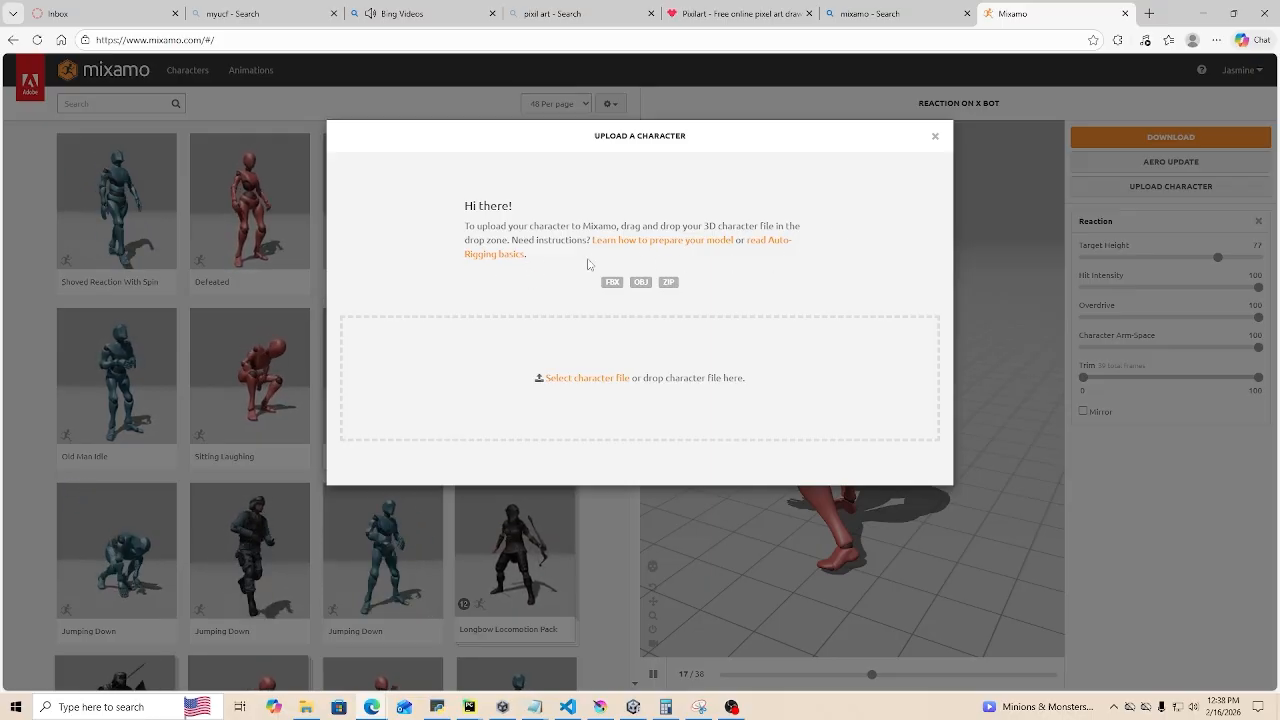
right_click(773, 240)
click(812, 251)
click(1120, 13)
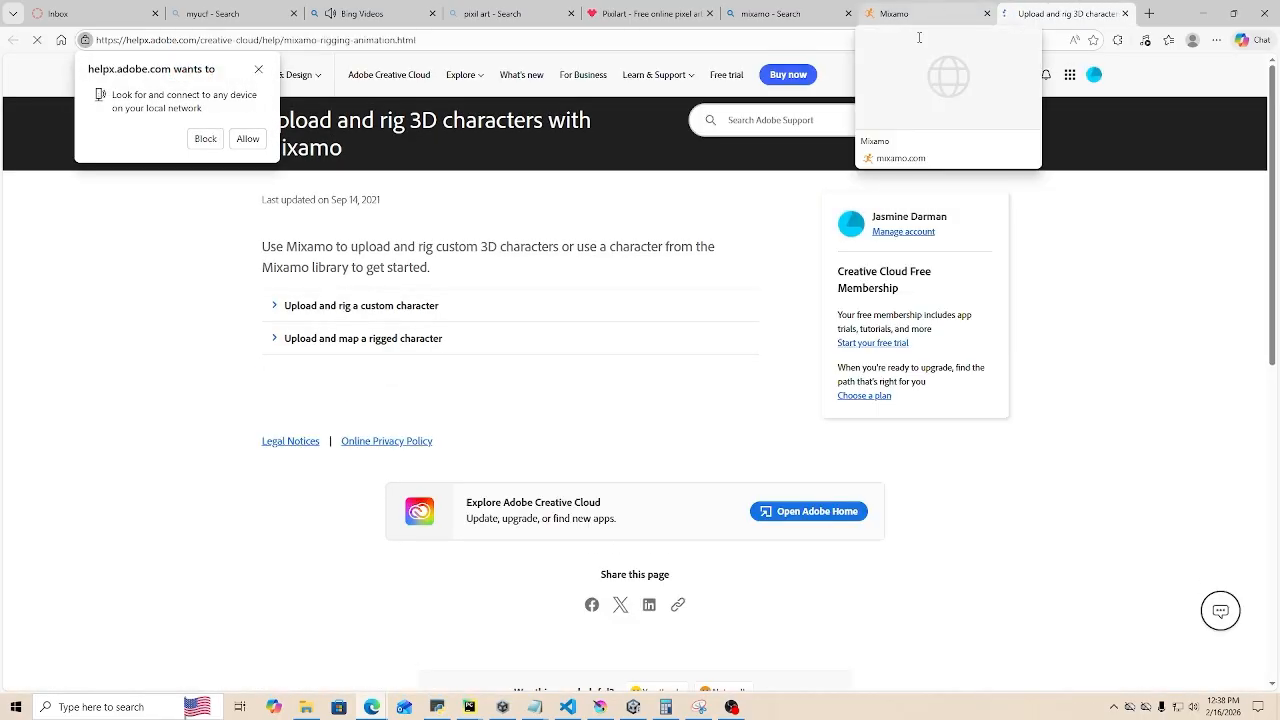
click(374, 338)
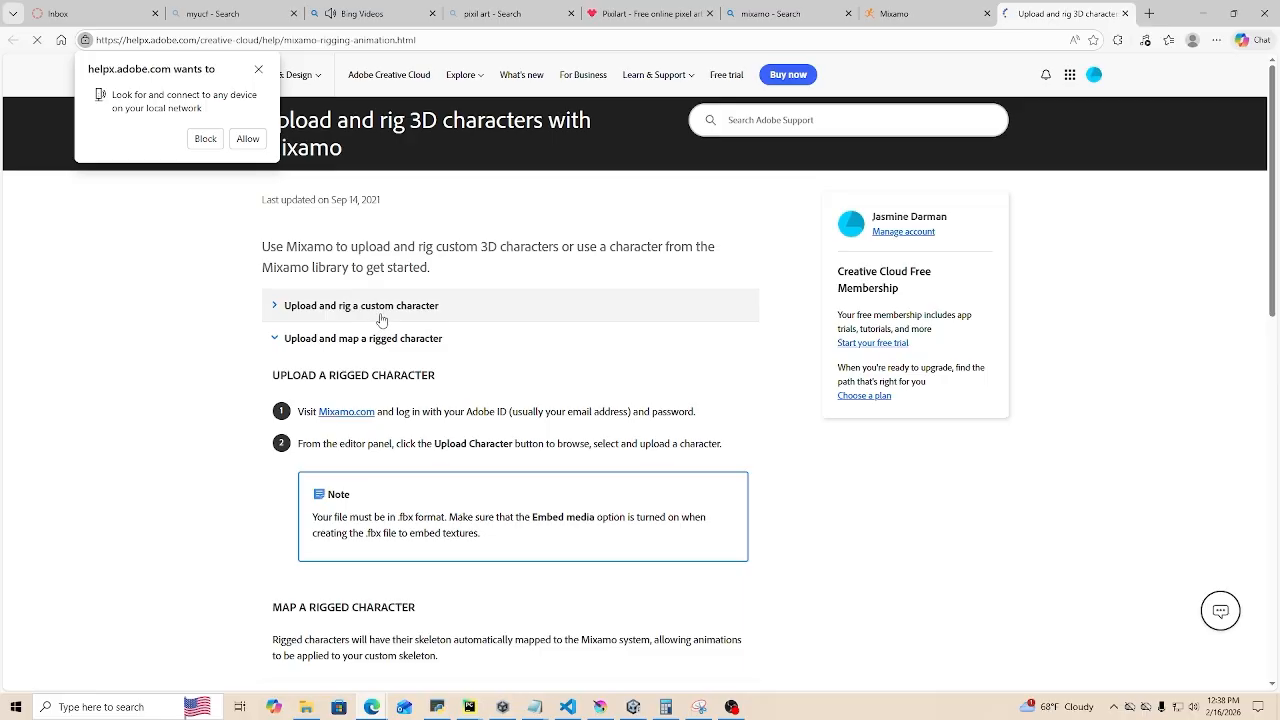
scroll(511, 372, down, 4)
scroll(511, 369, up, 3)
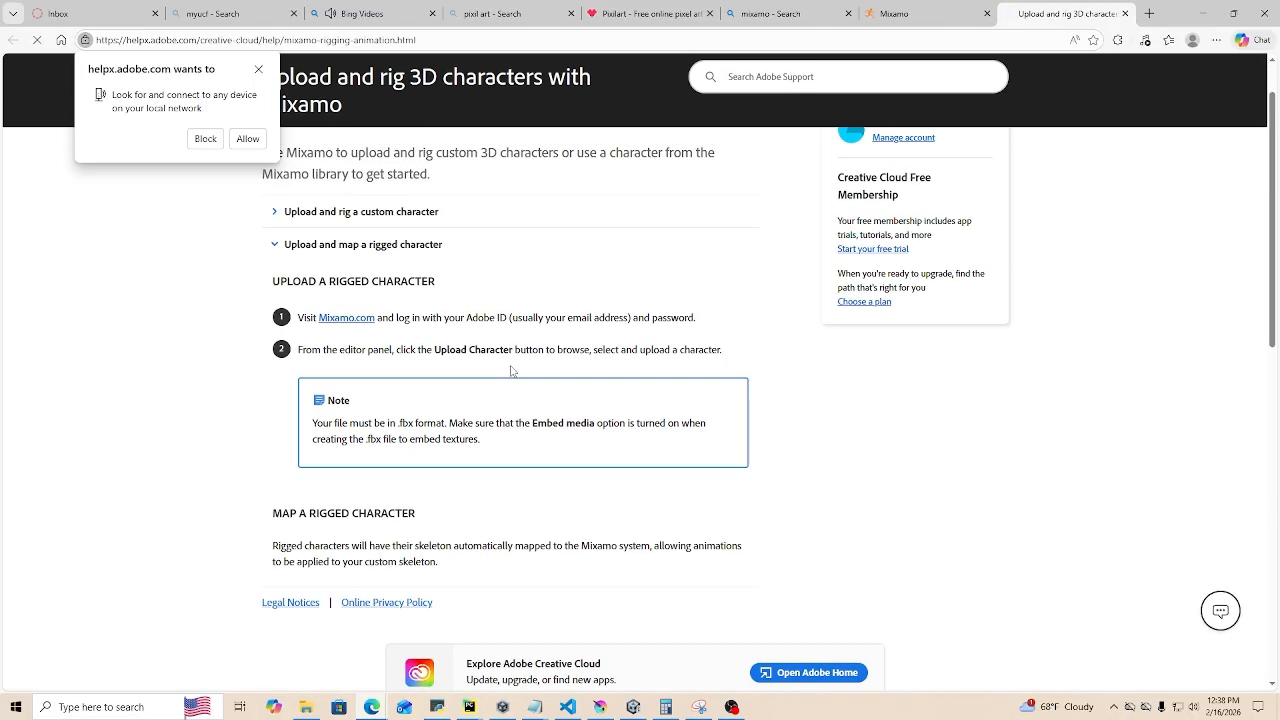
click(930, 13)
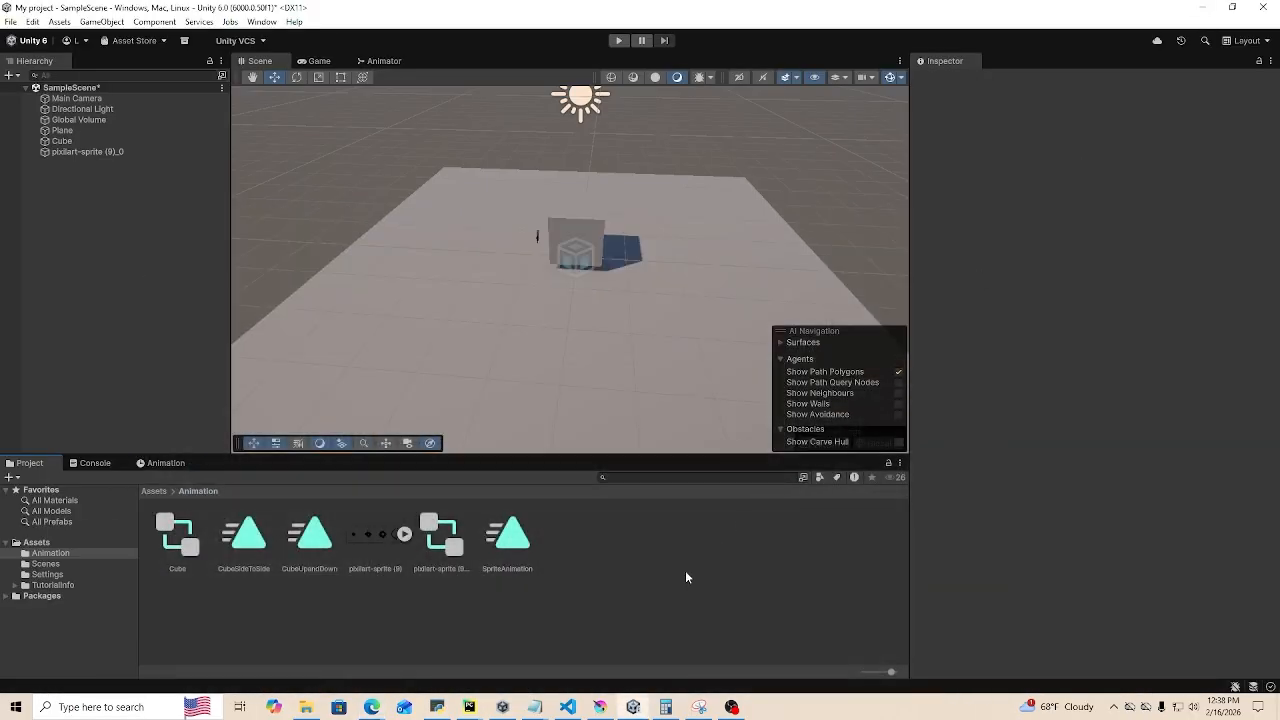
- Try to import the Reaction file from the Downloads folder into the Unity project's Animation folder
click(307, 707)
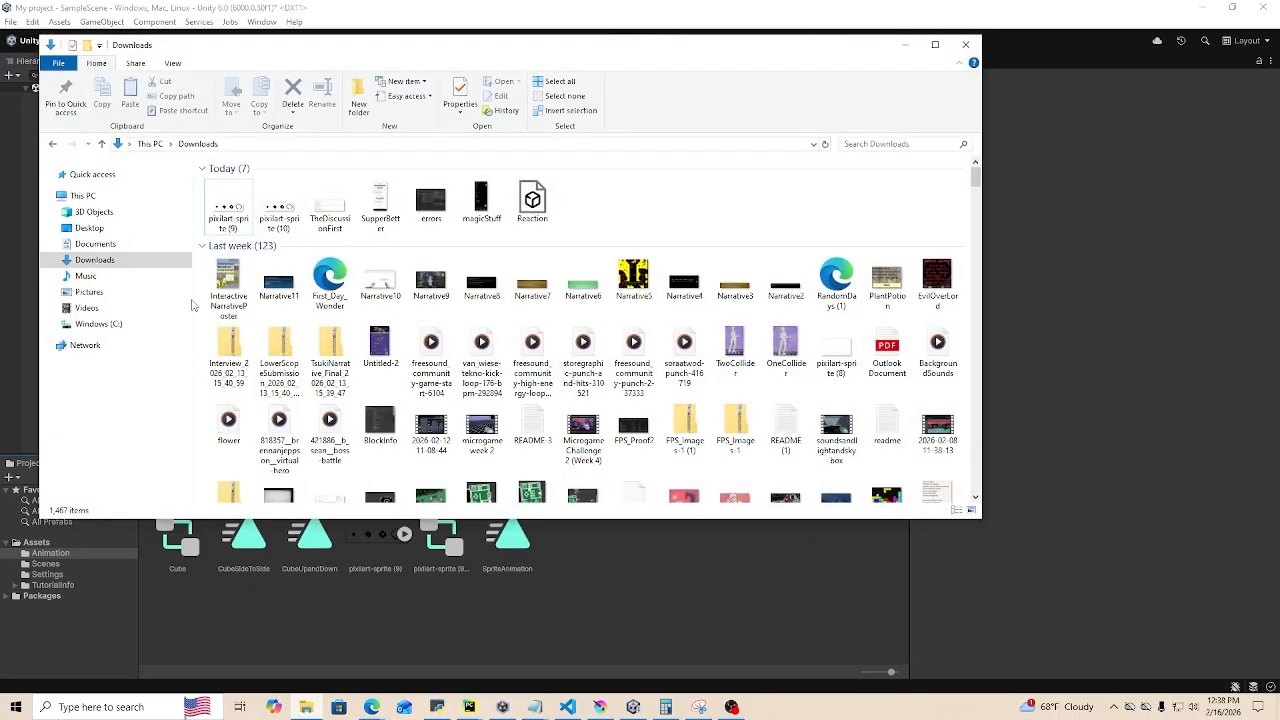
click(244, 206)
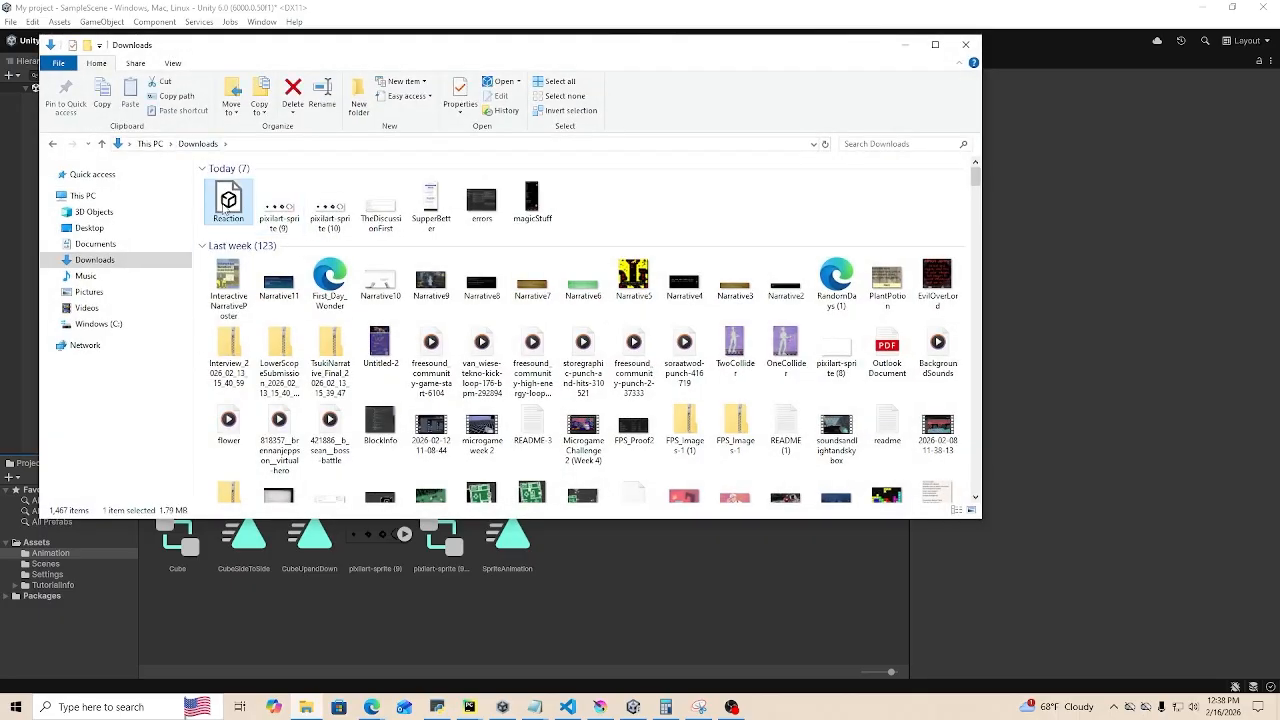
drag(226, 204, 622, 598)
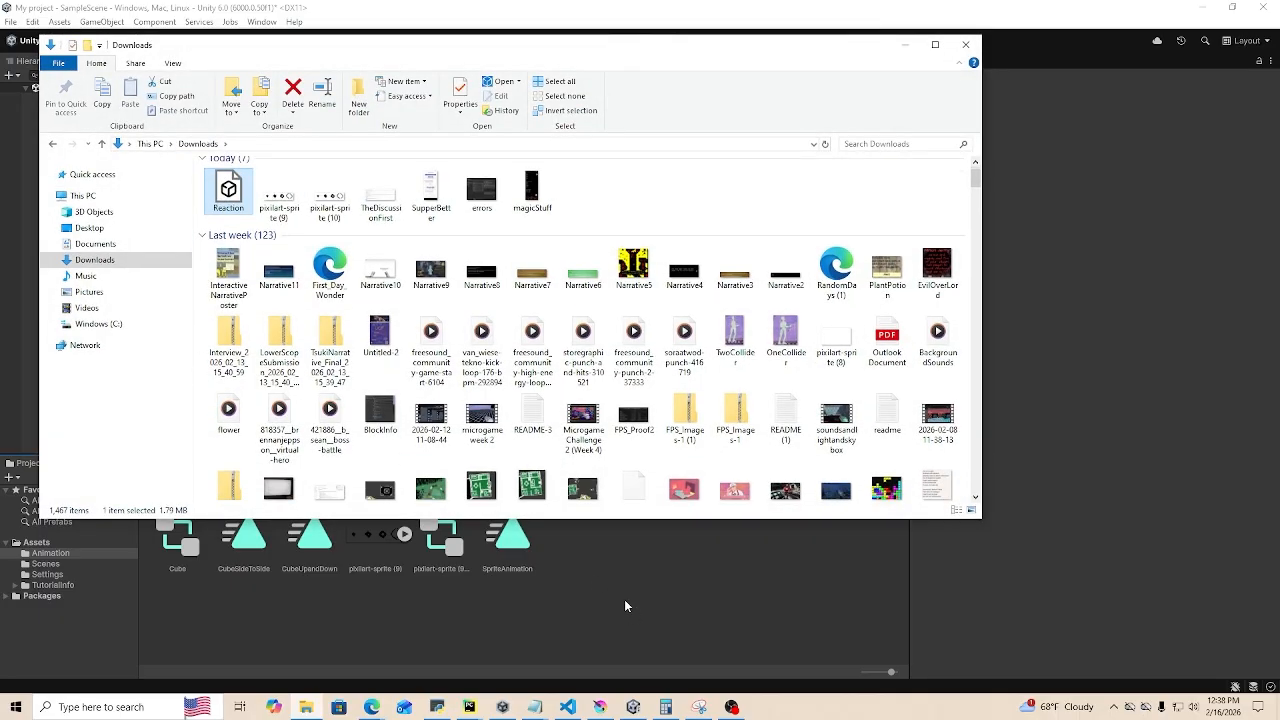
click(744, 610)
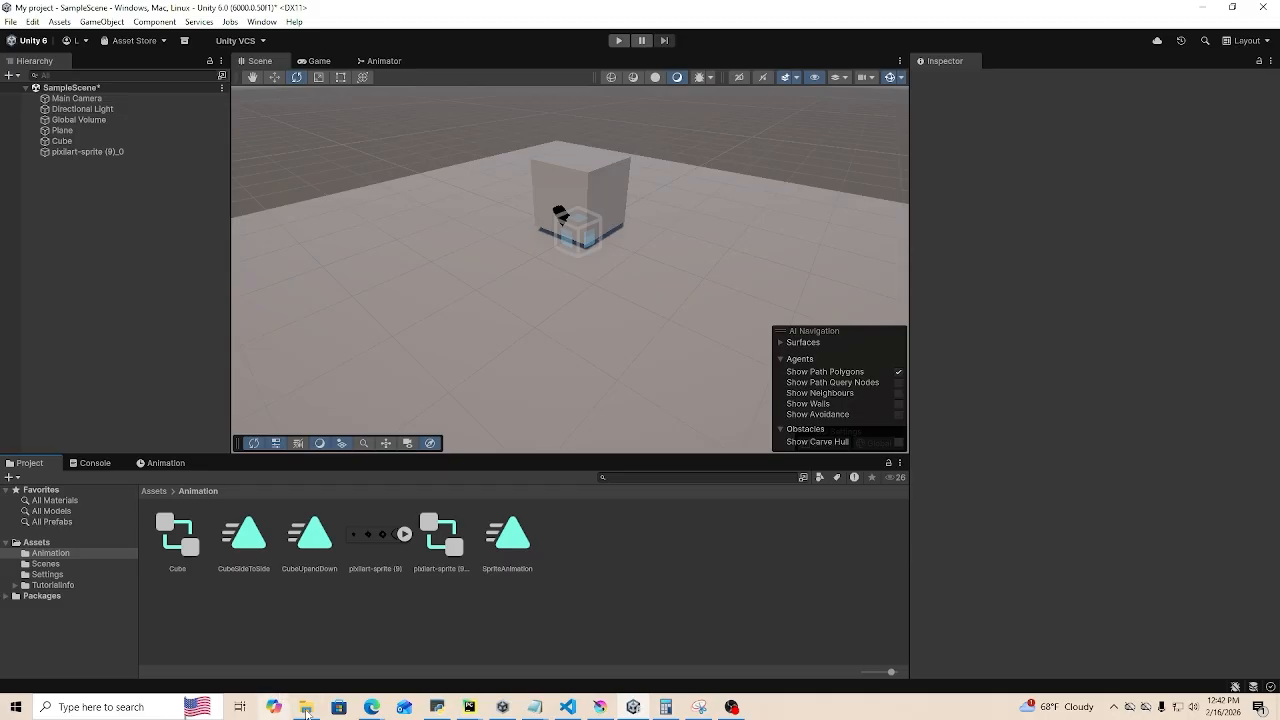
- Import the downloaded Reaction file into the Animation assets folder and collapse its sub-assets
mouse_move(306, 707)
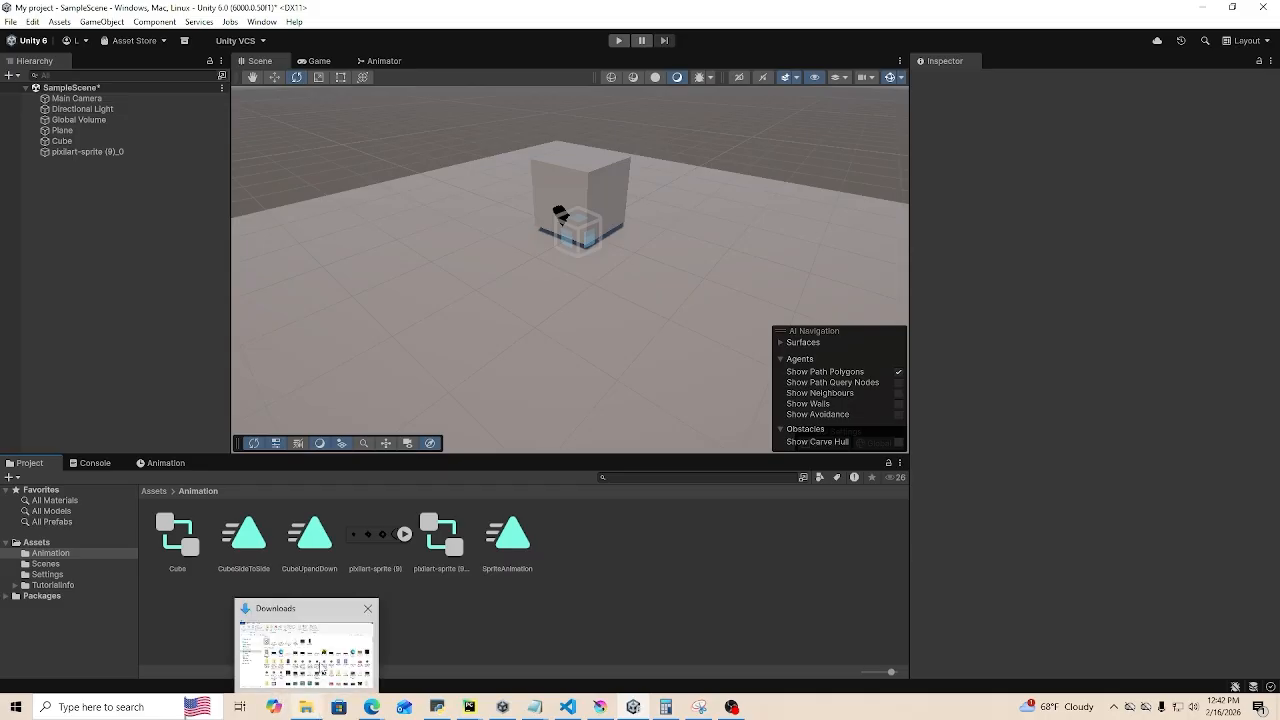
click(312, 650)
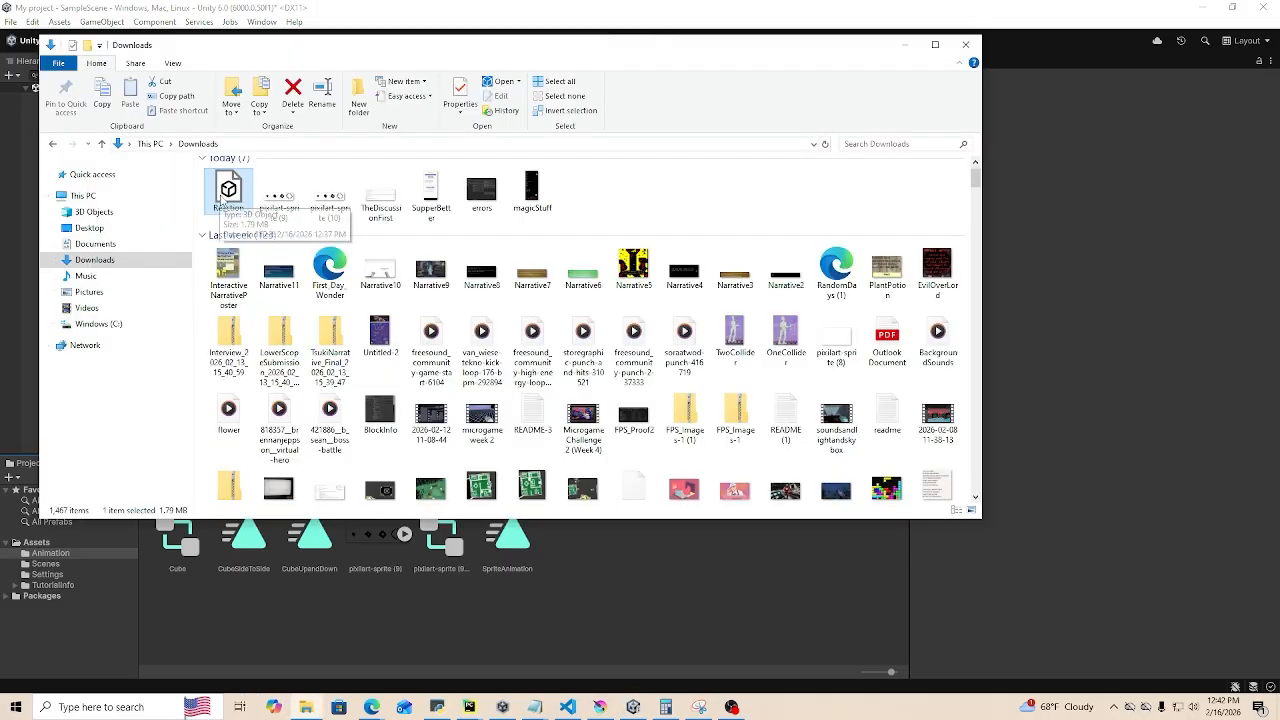
drag(219, 196, 626, 616)
click(636, 616)
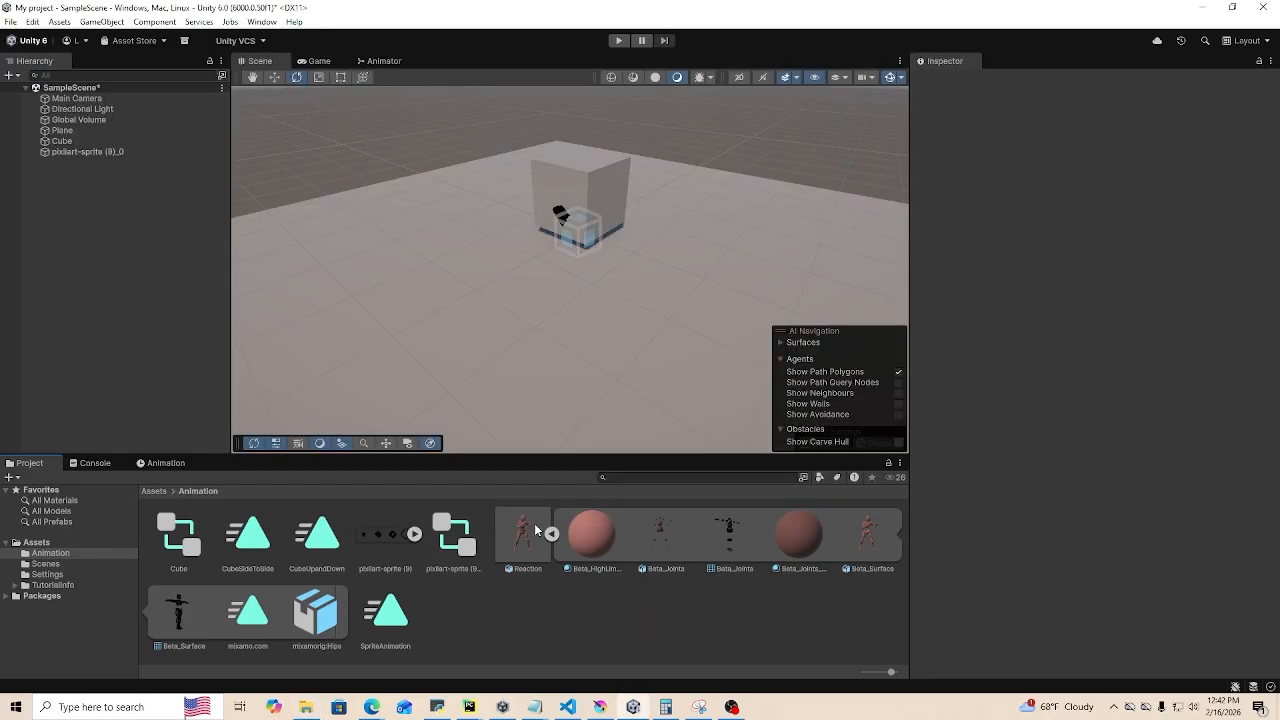
click(551, 537)
- Set the Reaction model's rig animation type to Humanoid and apply the import settings
click(509, 540)
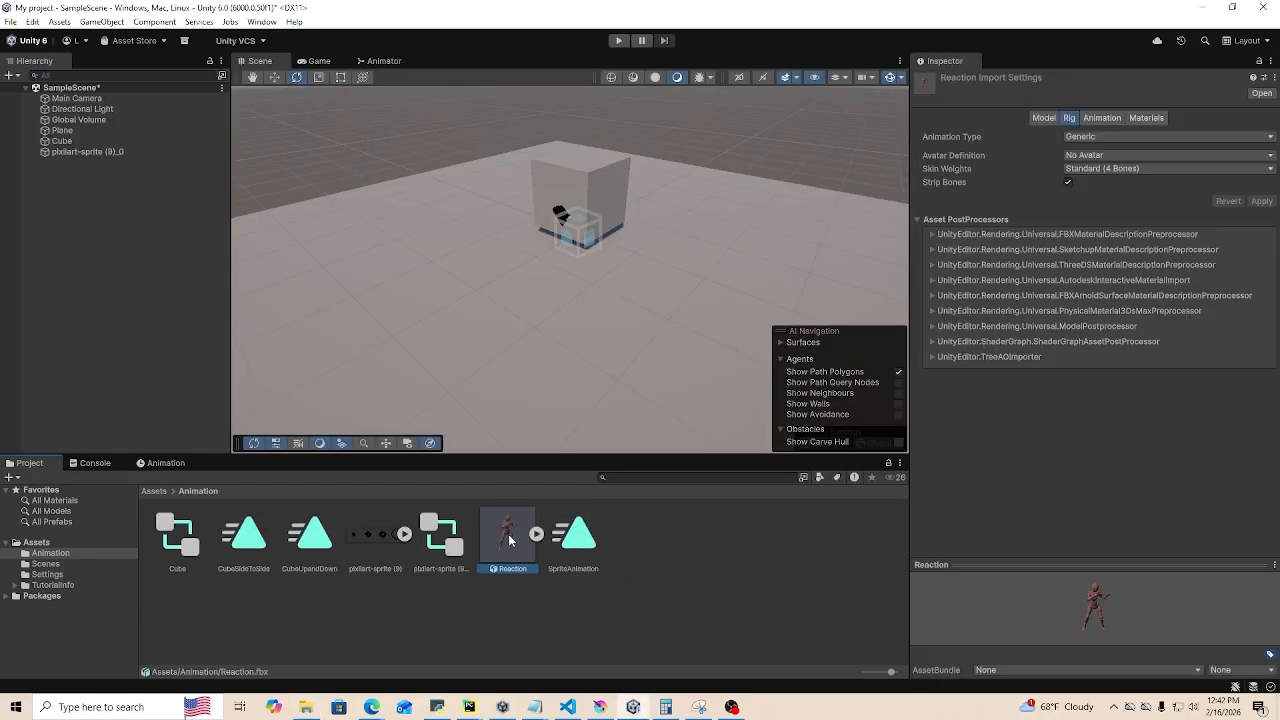
click(1089, 137)
click(1100, 195)
click(1262, 246)
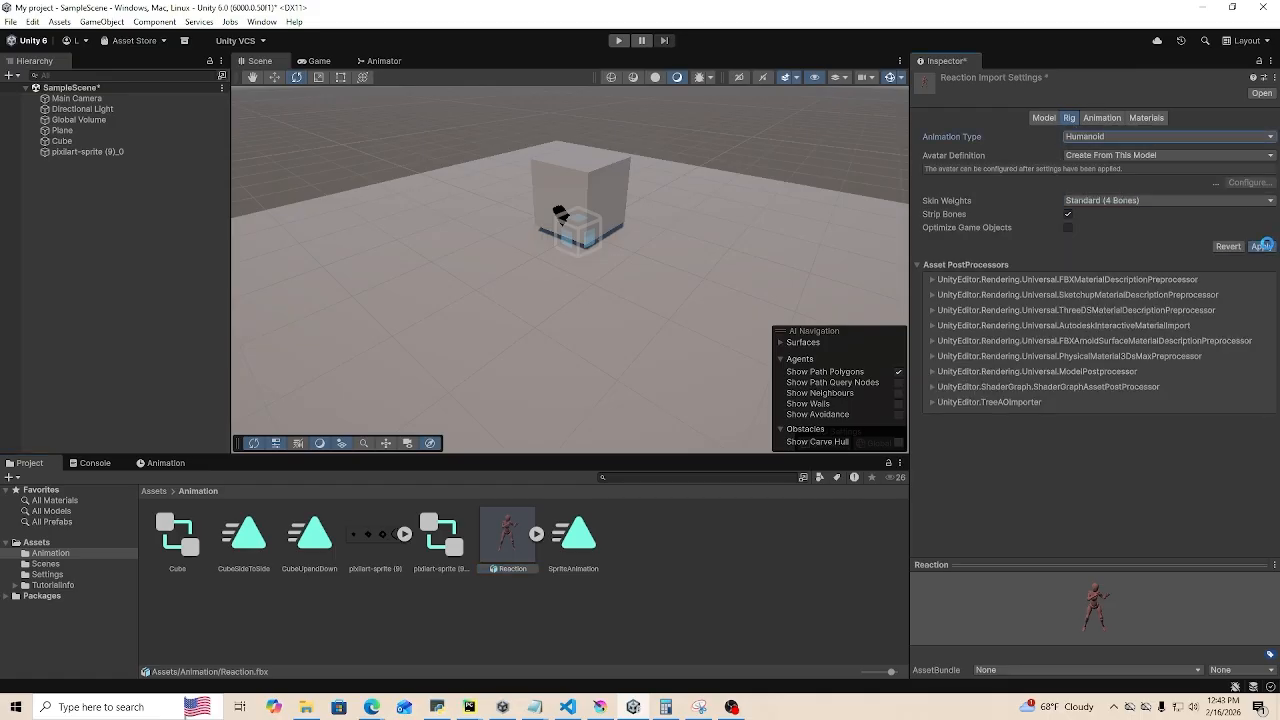
- Inspect the ReactionAvatar among the Reaction model's sub-assets and collapse them again
click(536, 534)
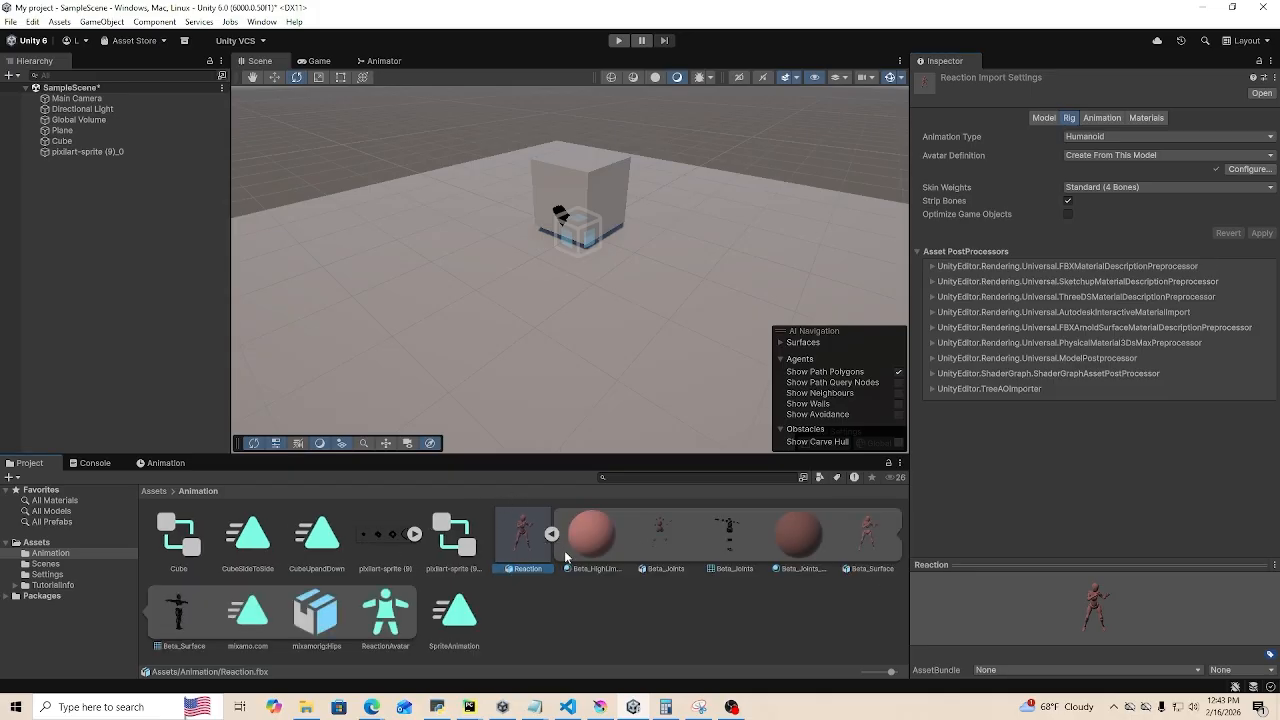
click(386, 610)
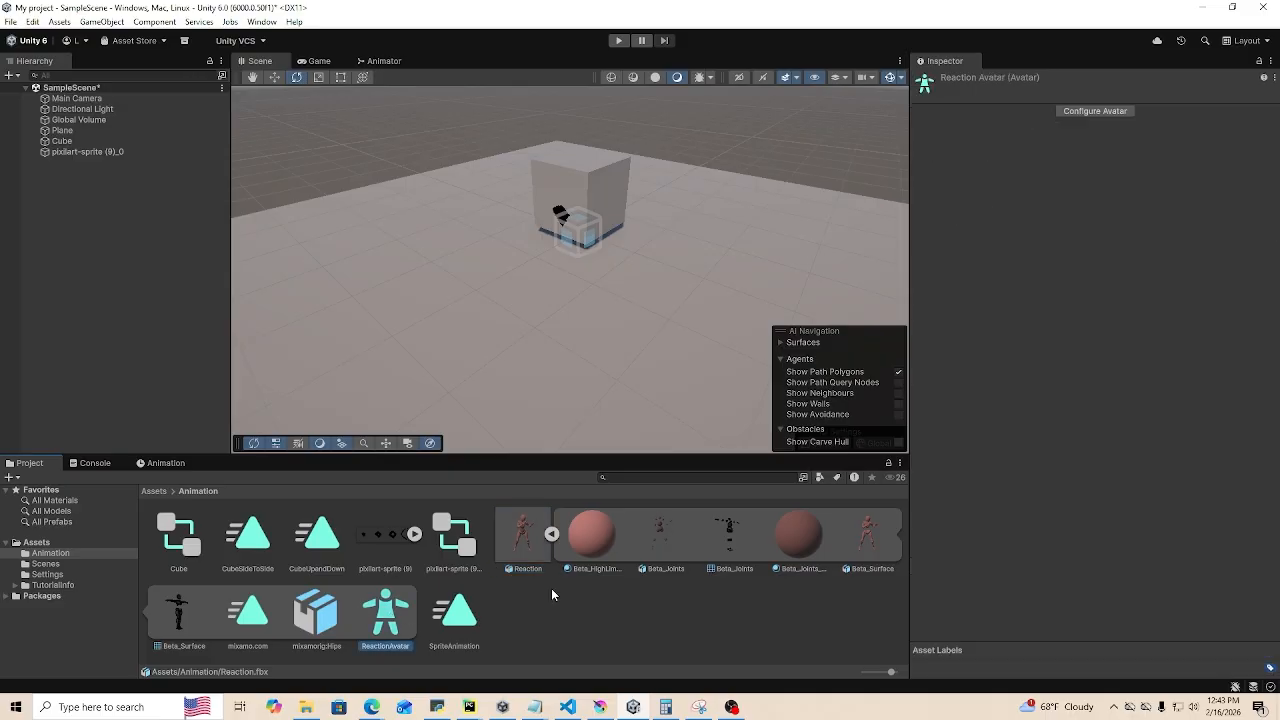
click(551, 534)
- Add the Reaction model to the scene beside the cube
click(509, 541)
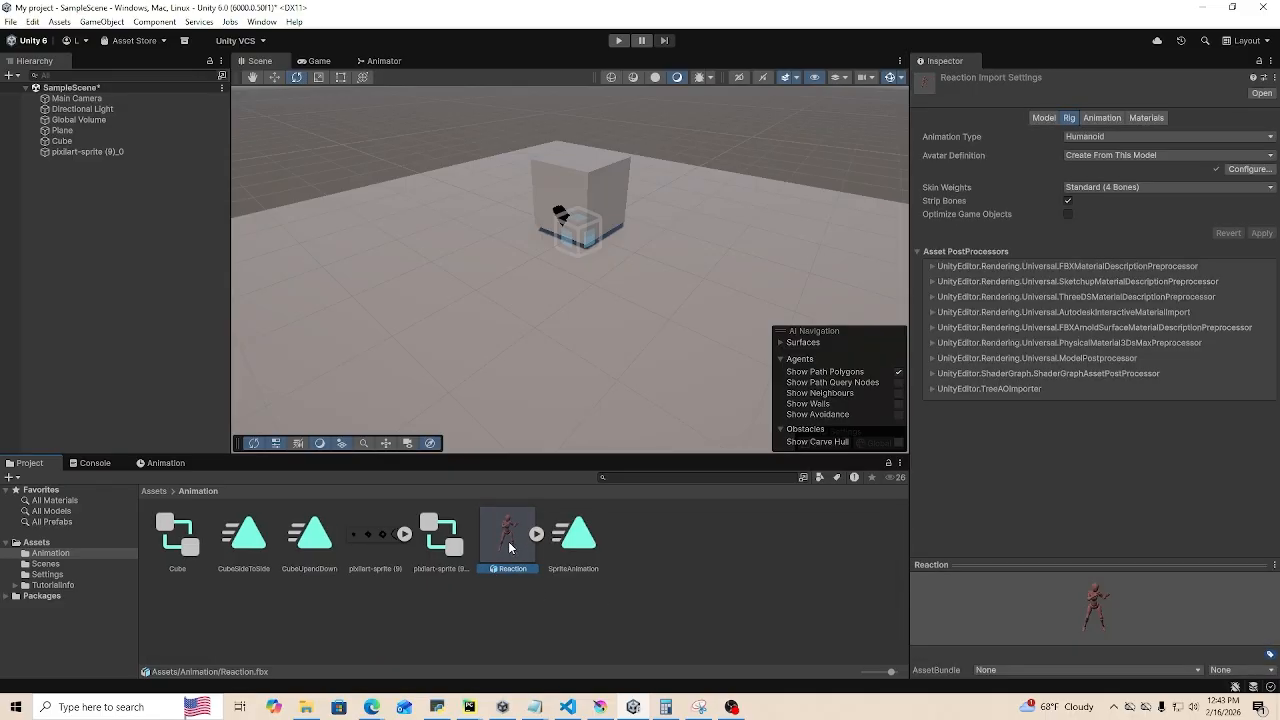
drag(507, 565, 287, 222)
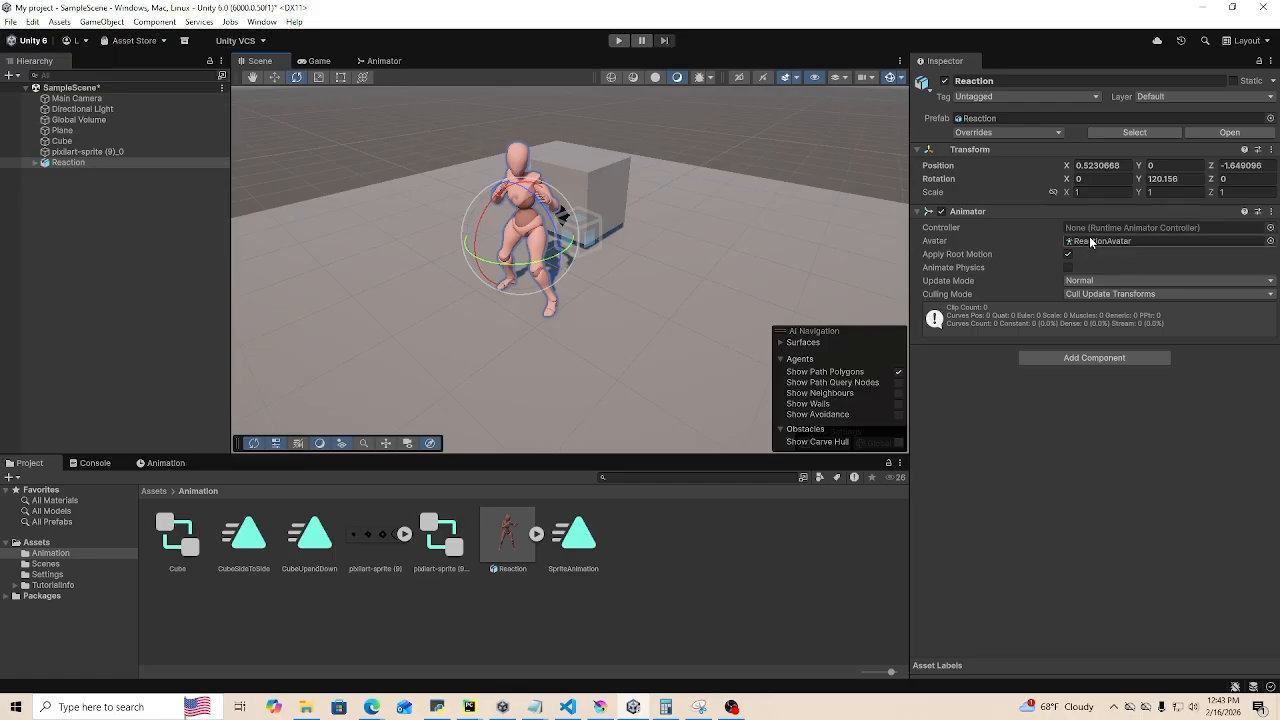
- Apply the Reaction model's mixamo.com clip to the character in the scene and collapse the model's sub-assets
click(1068, 254)
click(540, 534)
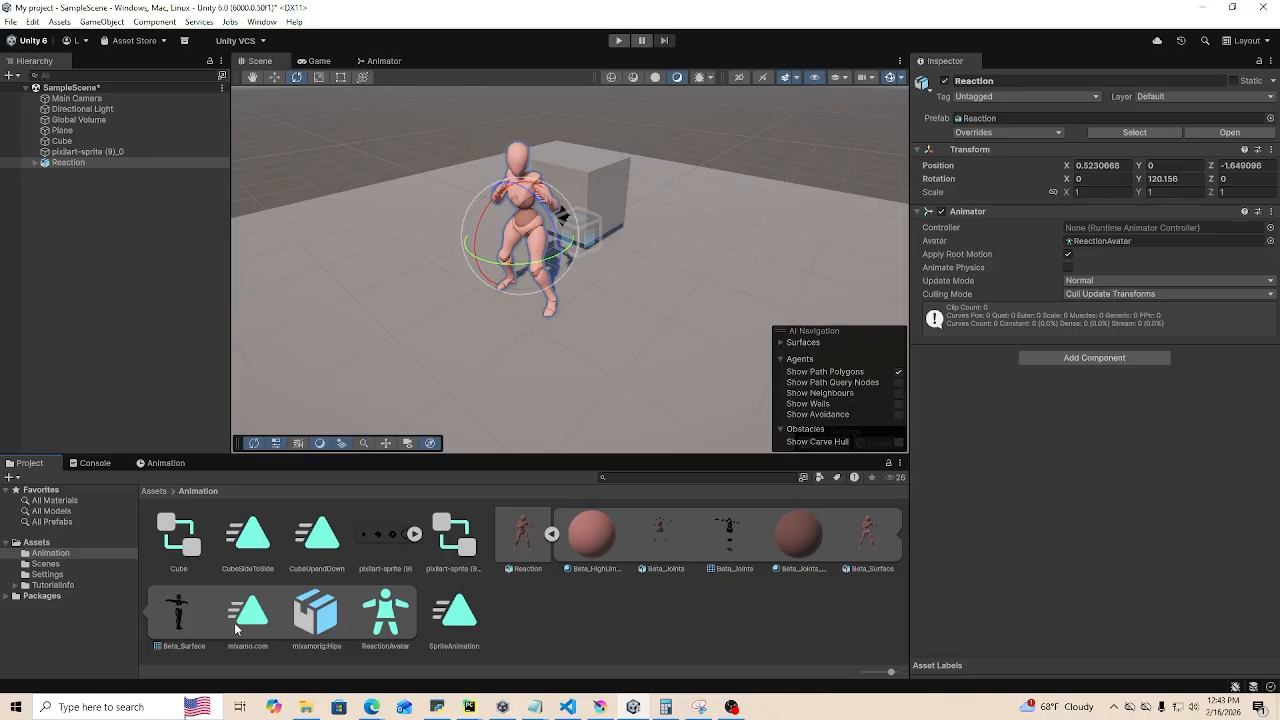
drag(237, 628, 467, 224)
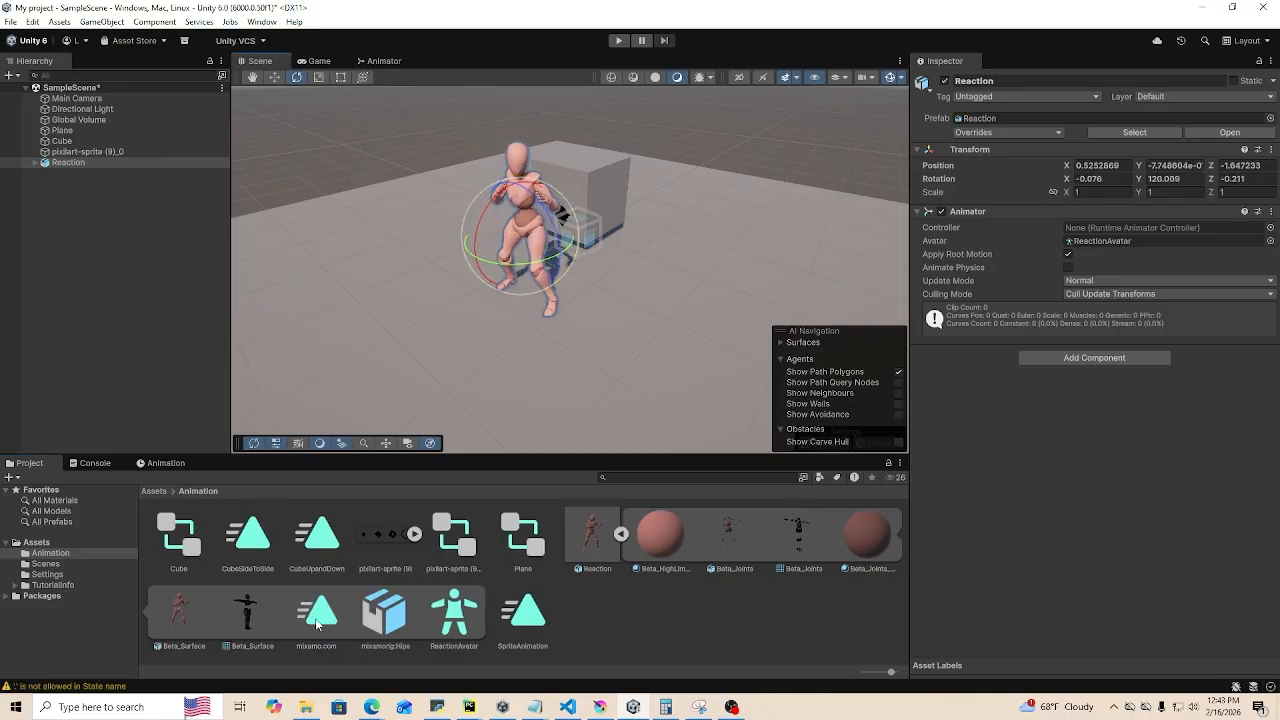
drag(325, 622, 518, 168)
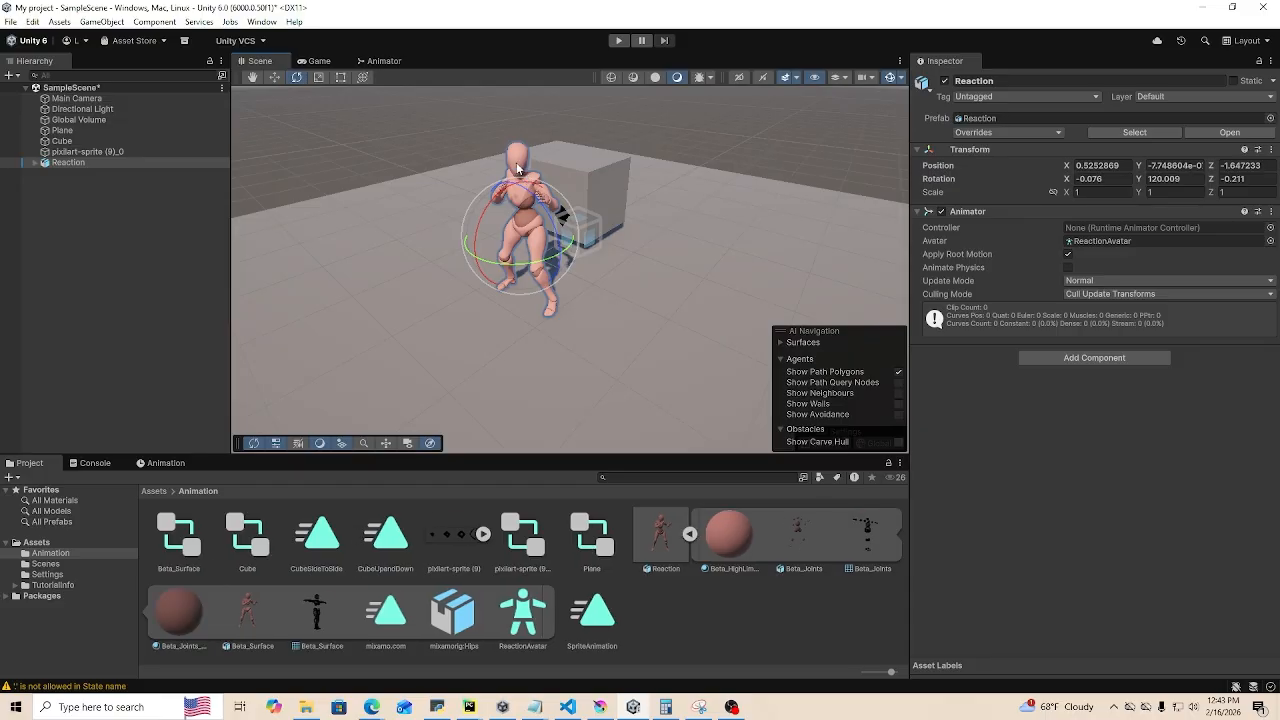
click(690, 534)
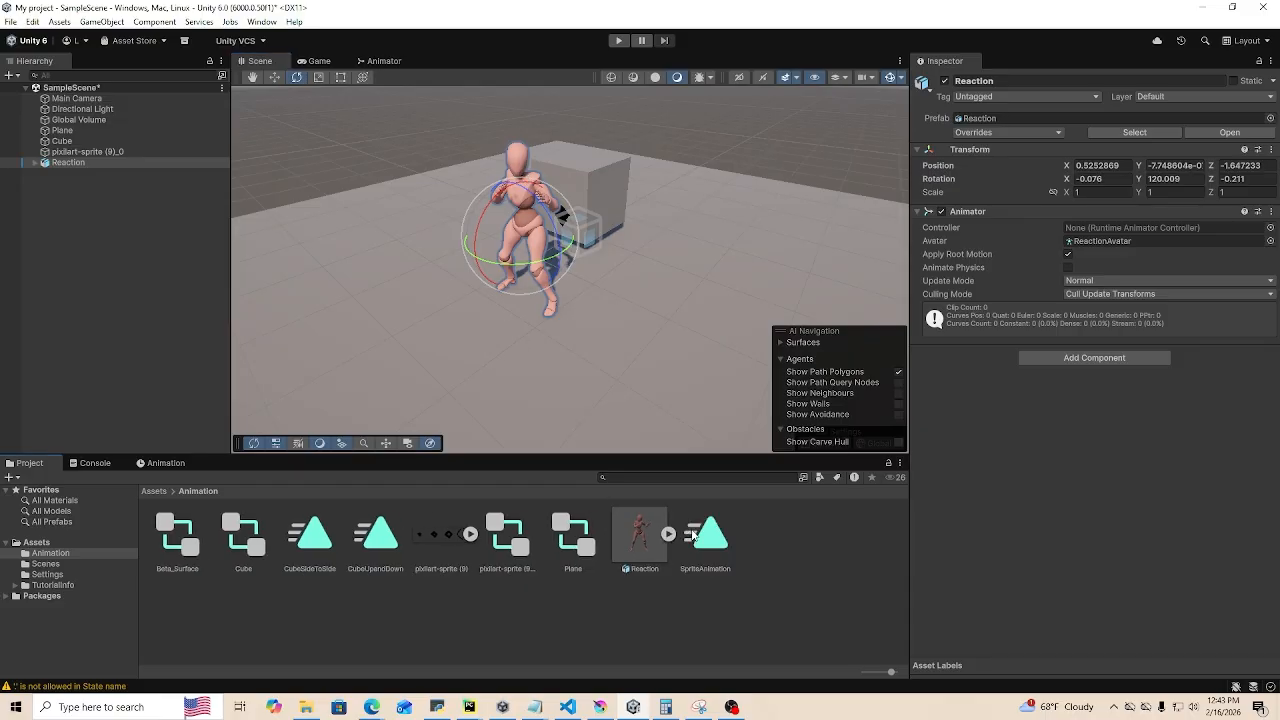
- Rename the Beta_Surface animator controller to CharacterAnimator
click(183, 554)
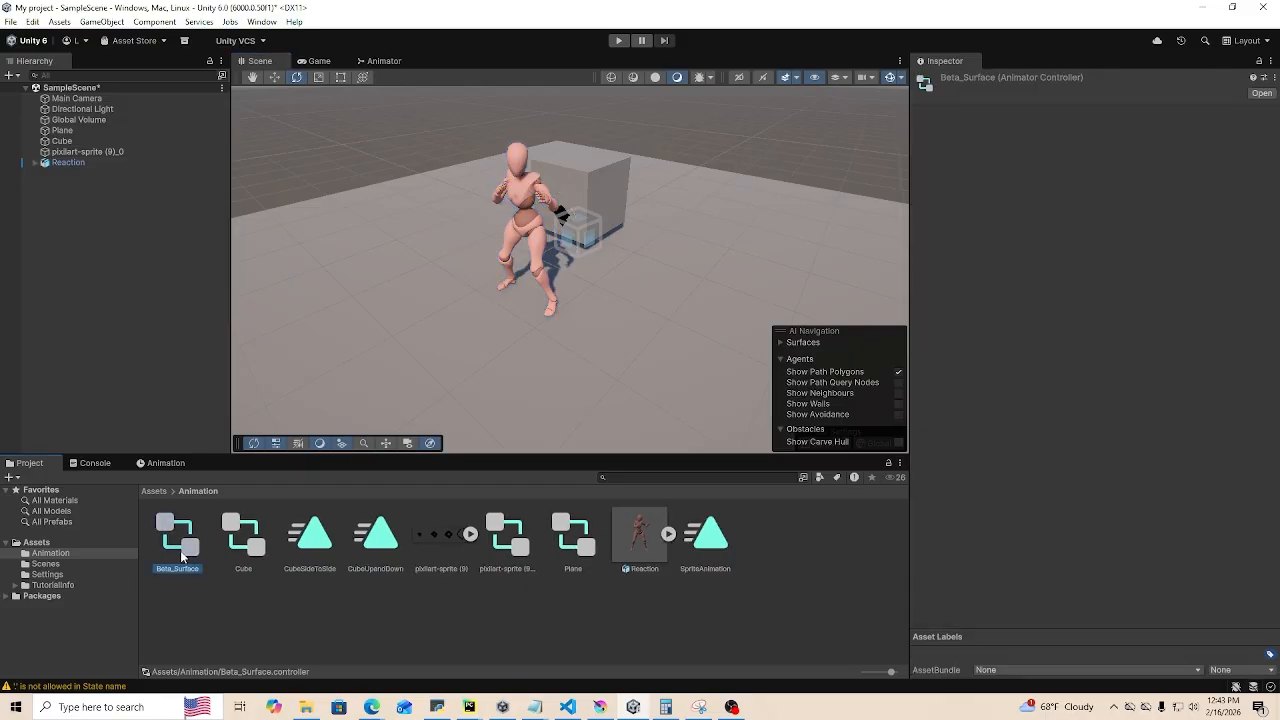
right_click(183, 557)
click(235, 247)
text(CharacterAnimator)
key(Return)
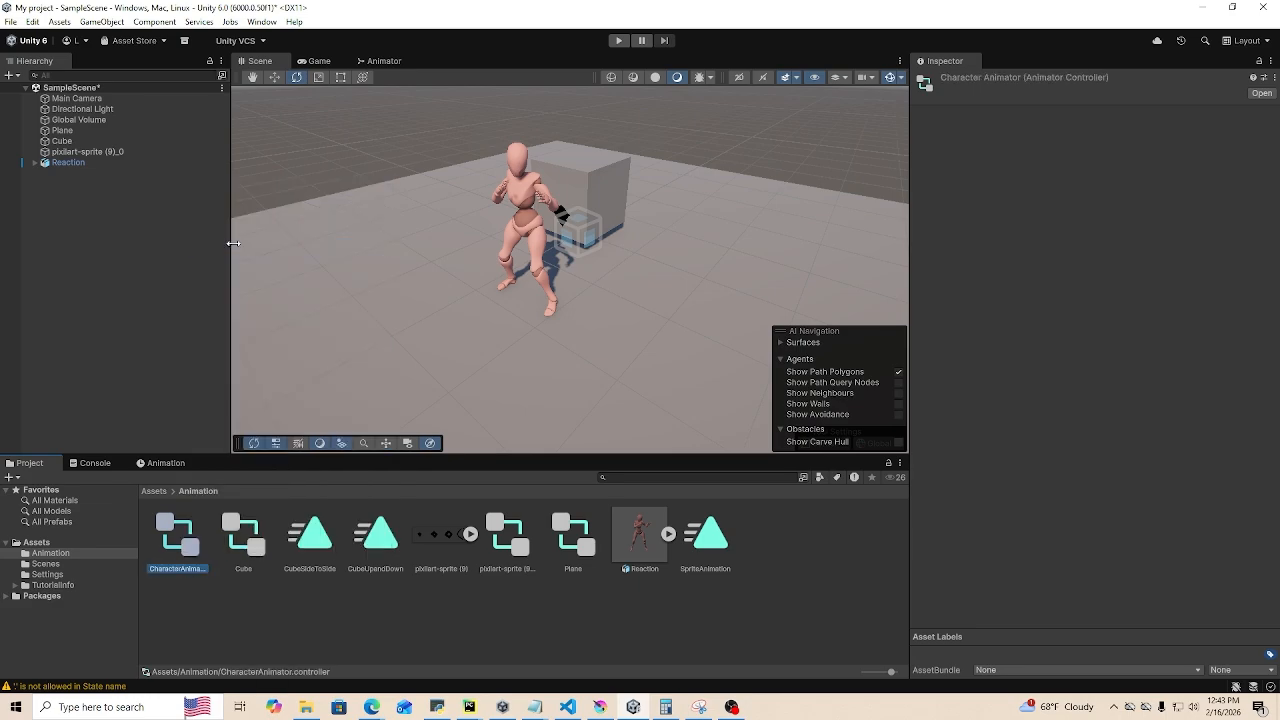
- Open the CharacterAnimator controller and place its mixamo_com state directly beside the Entry node
double_click(182, 539)
scroll(612, 238, down, 5)
scroll(582, 206, up, 7)
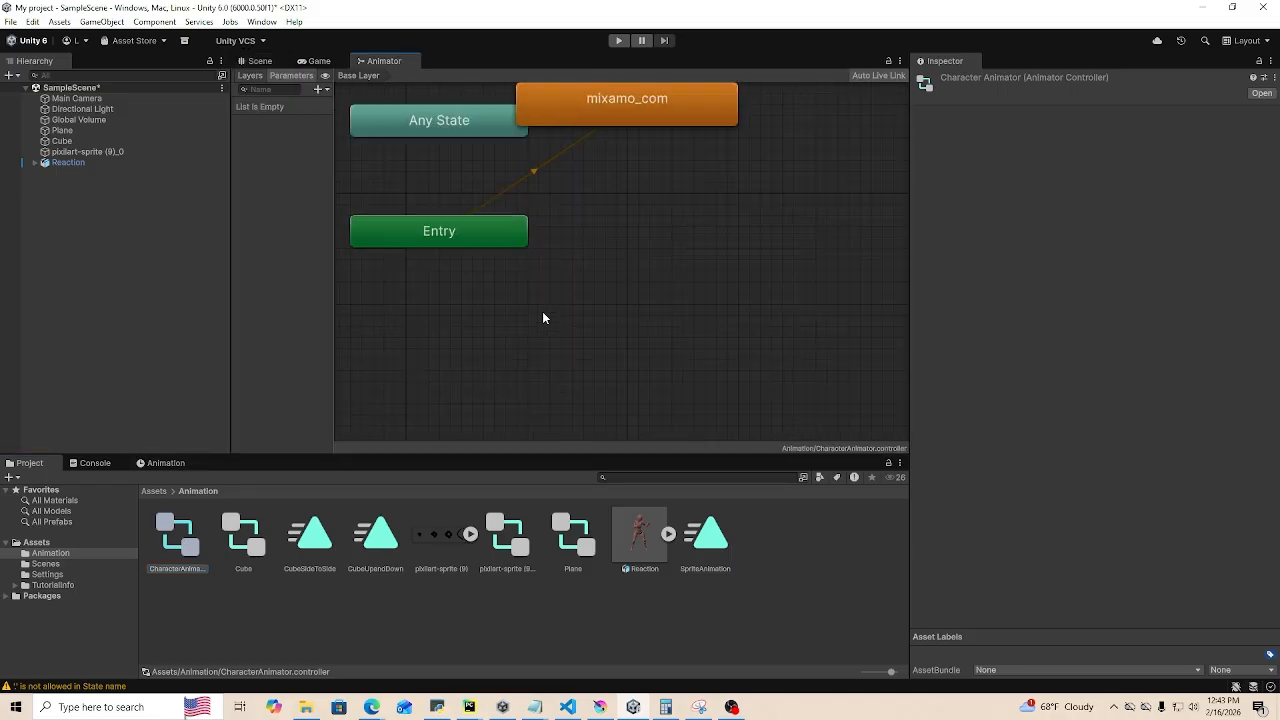
drag(625, 100, 658, 222)
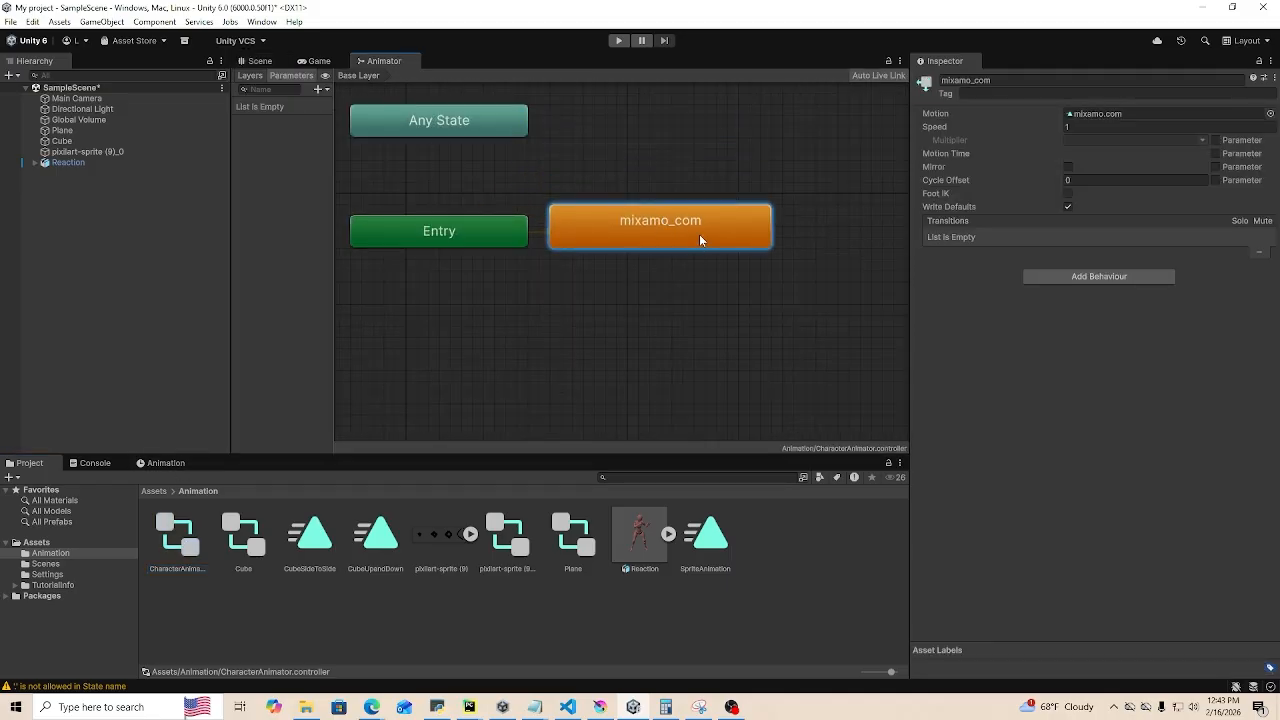
- Return to the Scene view, play-test the scene to check the character's animation, and stop playback
click(259, 61)
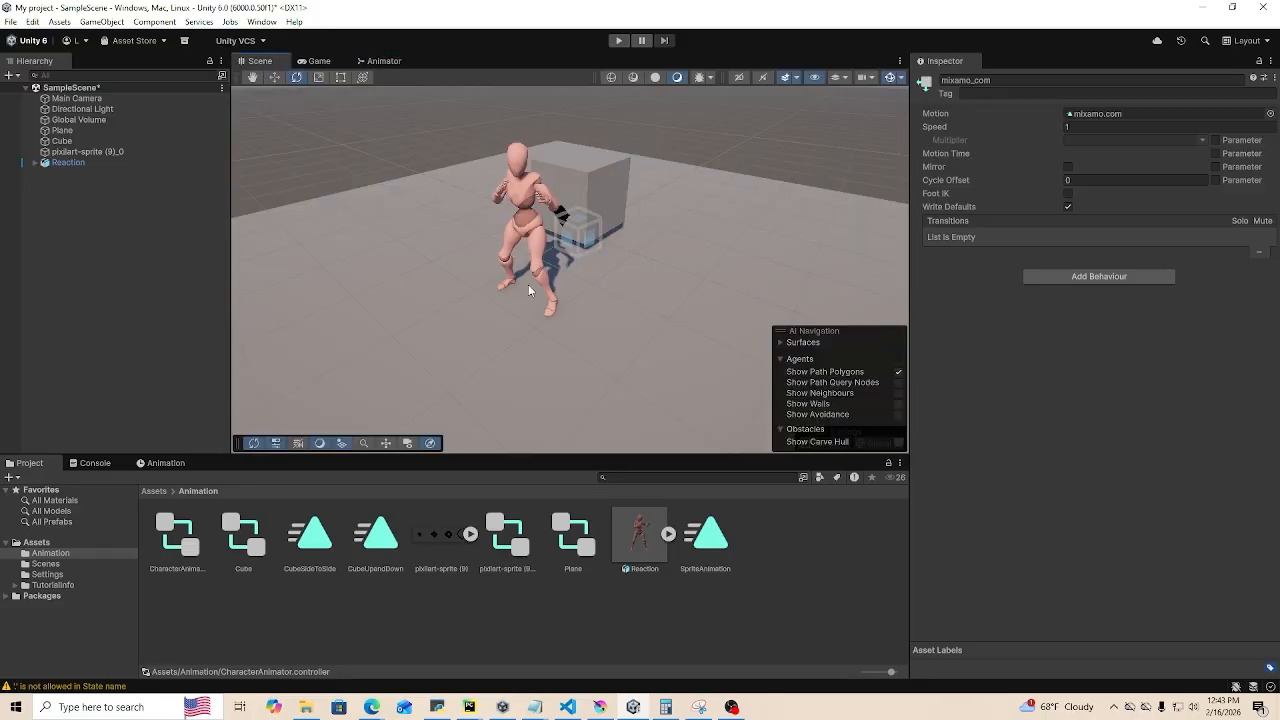
click(619, 41)
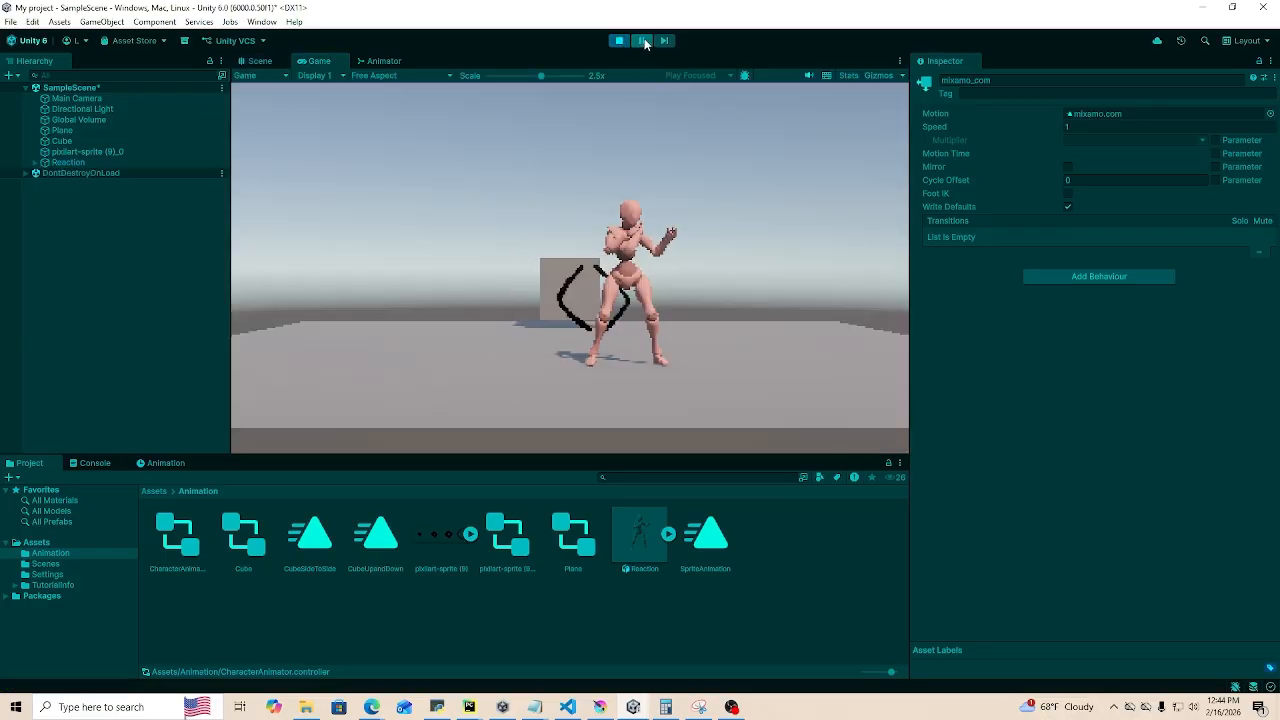
key(ctrl+p)
- Assign CharacterAnimator as the Reaction object's animator controller and play-test the character's animation
click(77, 165)
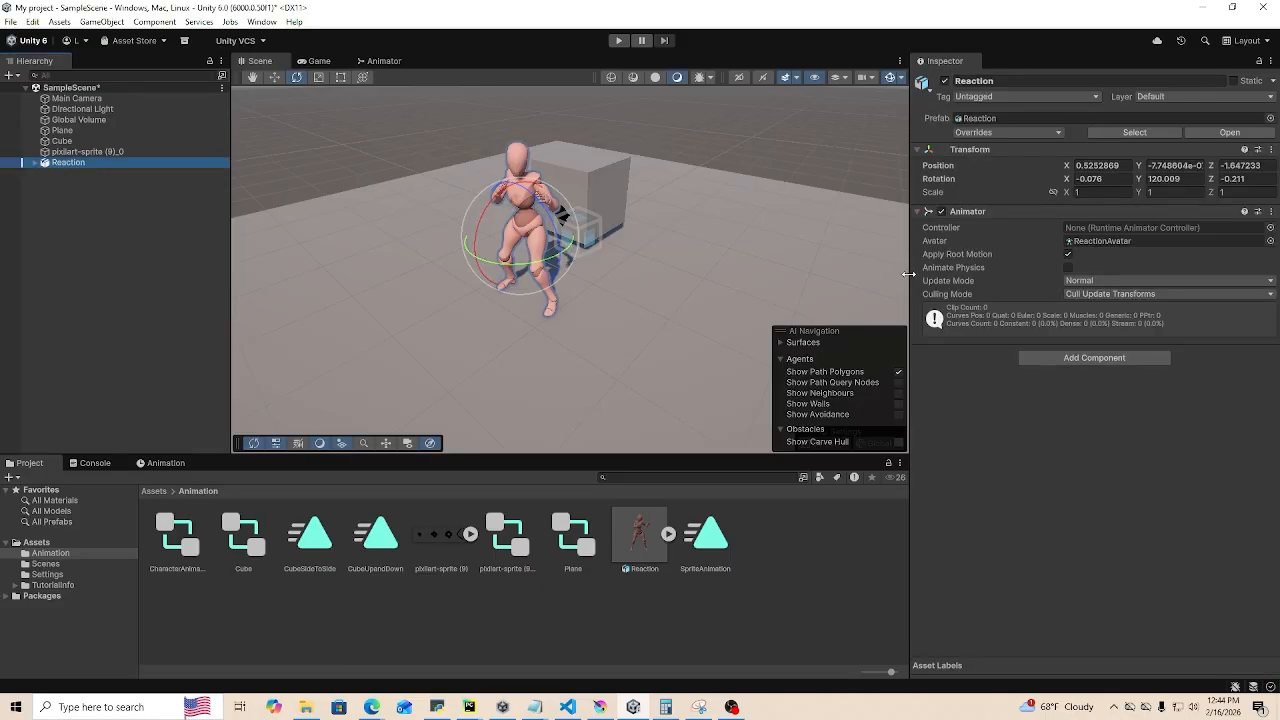
drag(180, 548, 1168, 231)
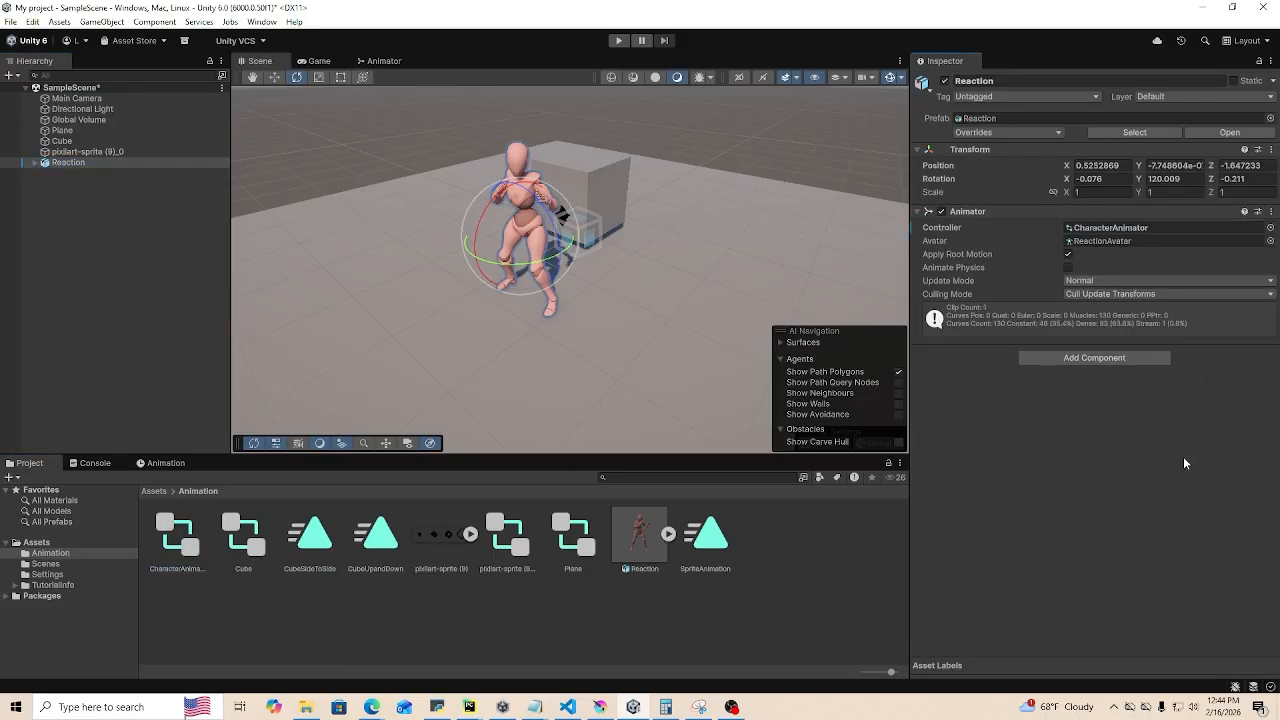
click(619, 40)
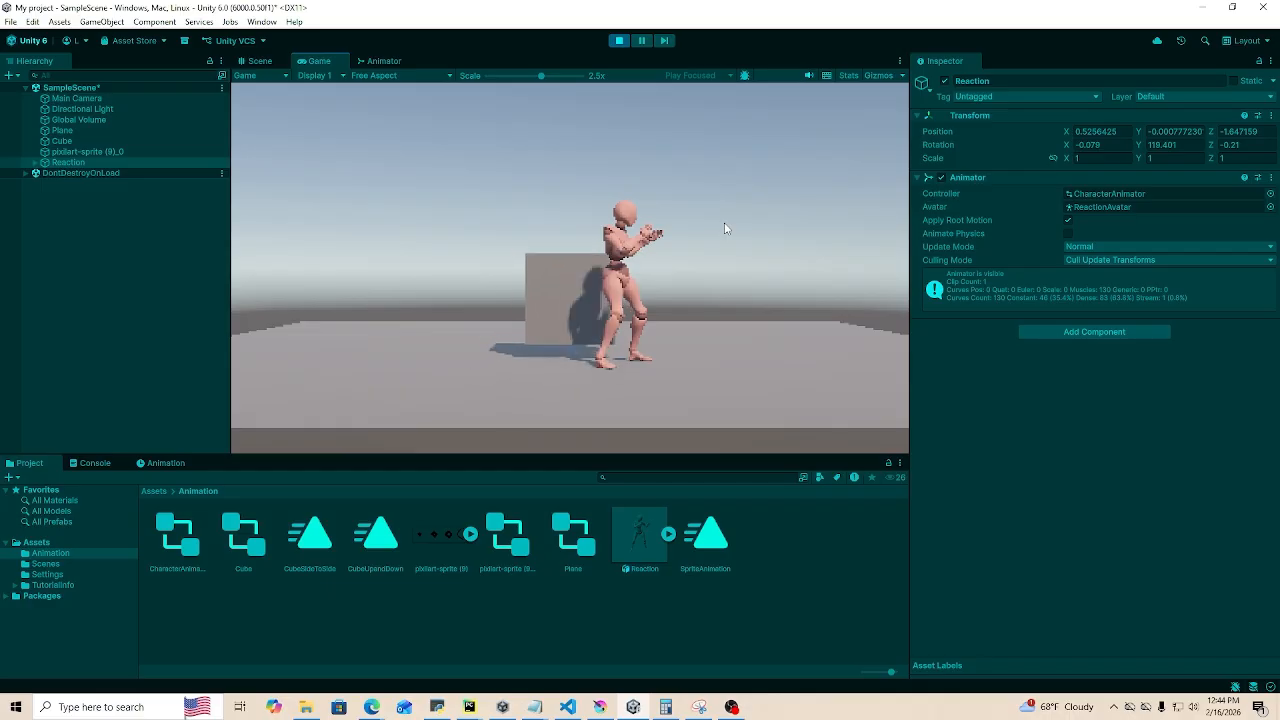
click(625, 41)
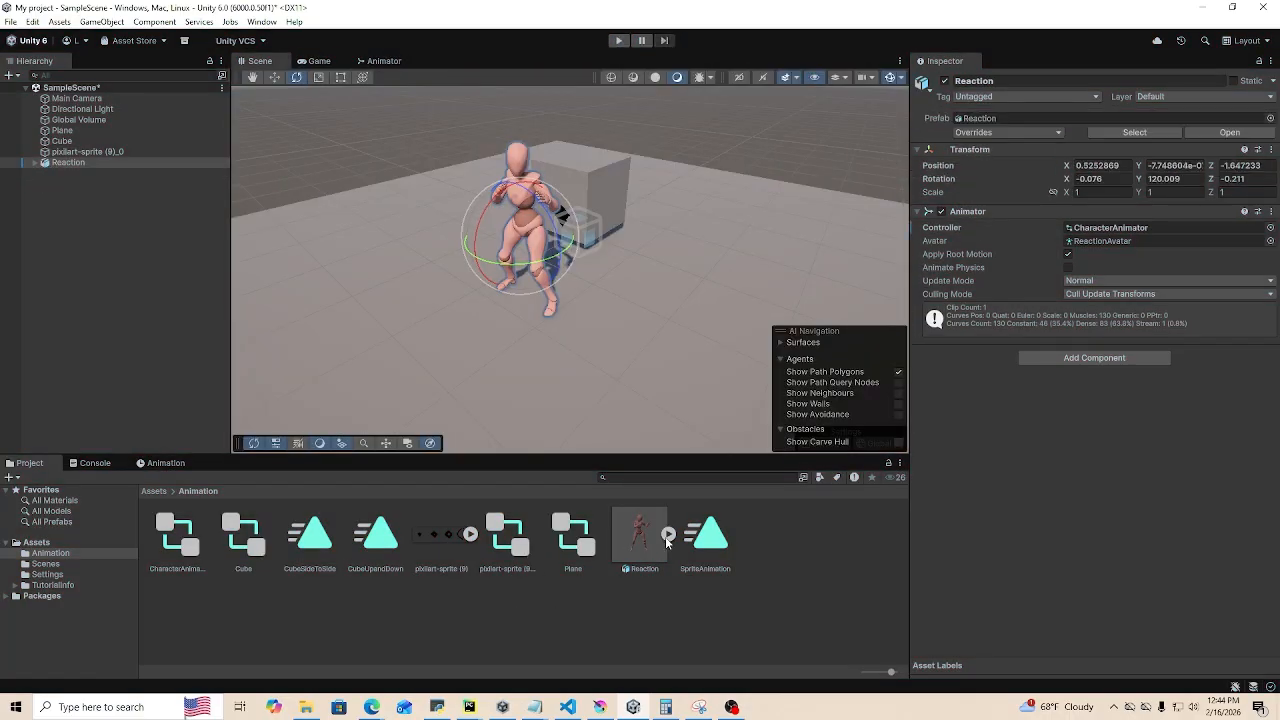
- Enable Loop Time for the mixamo.com clip in the Reaction model's animation import settings
click(668, 534)
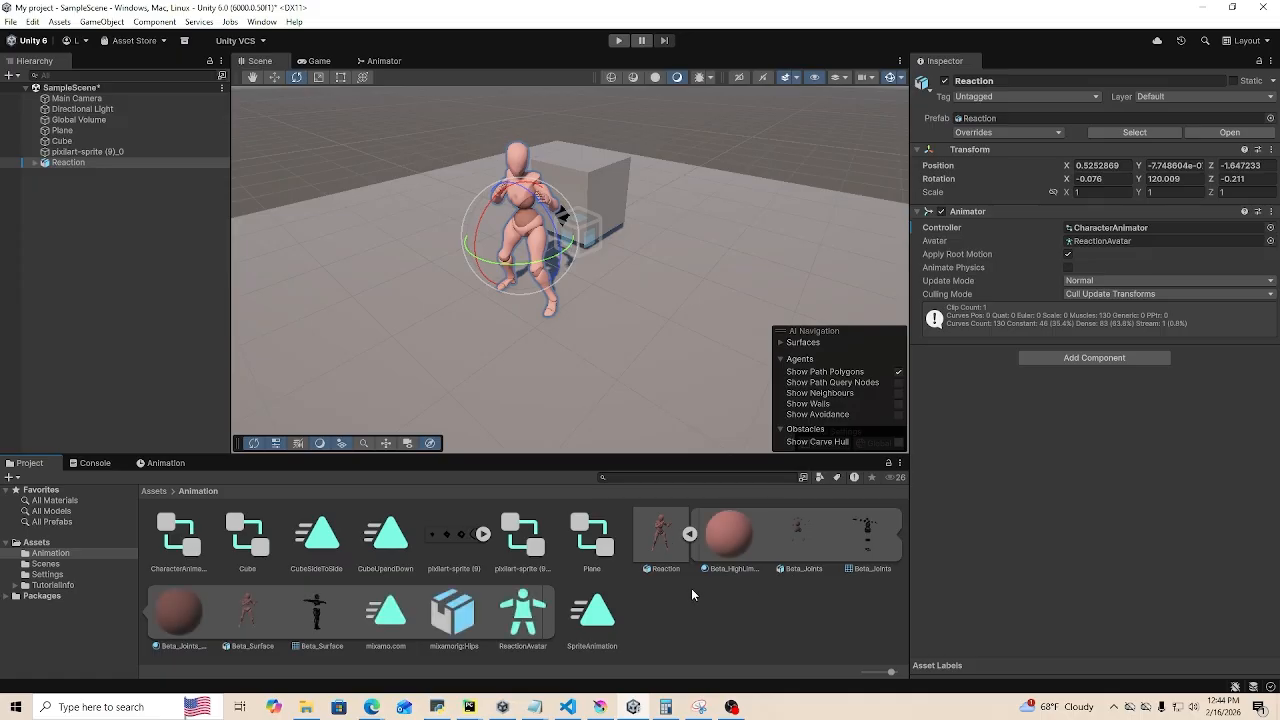
click(386, 612)
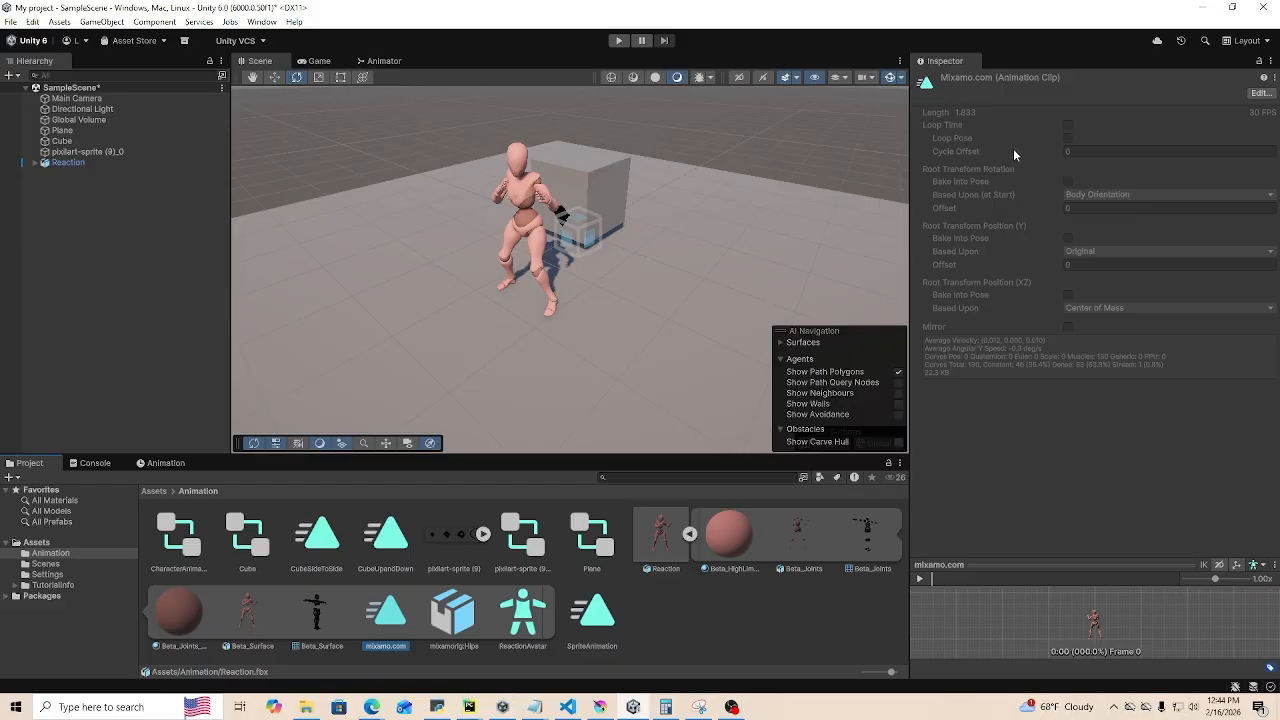
click(1260, 92)
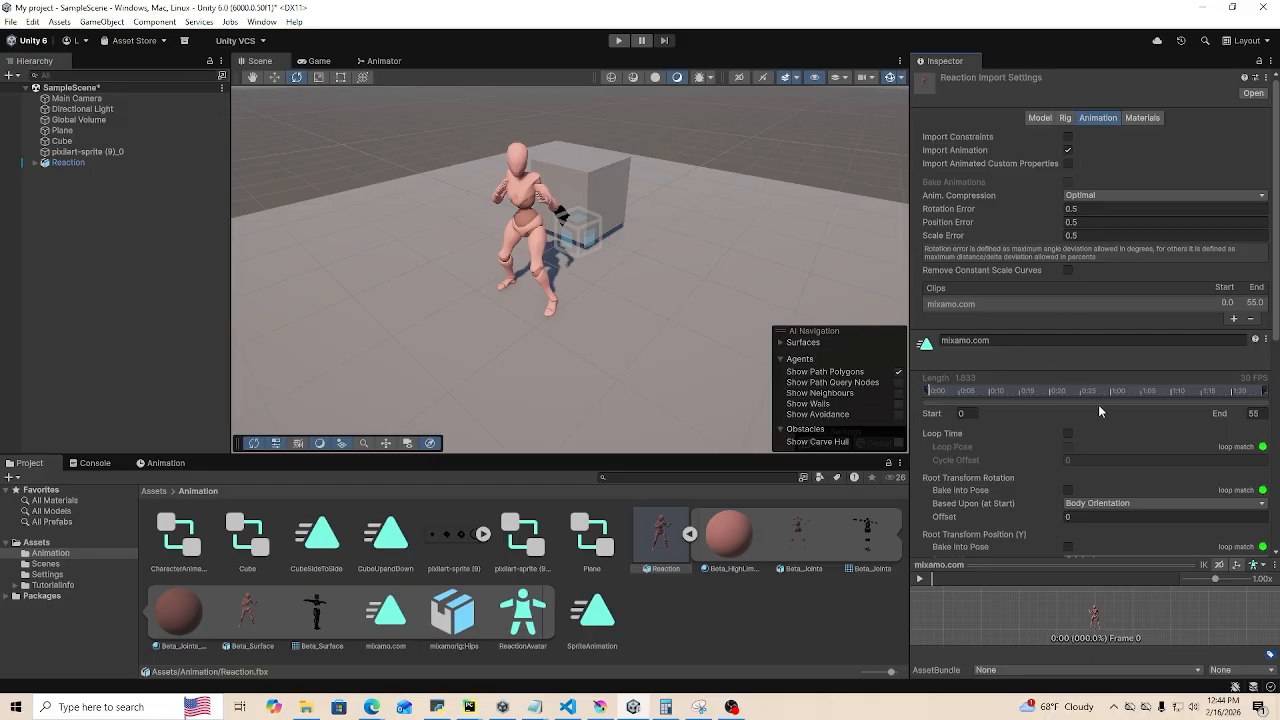
scroll(1090, 405, down, 2)
click(1067, 361)
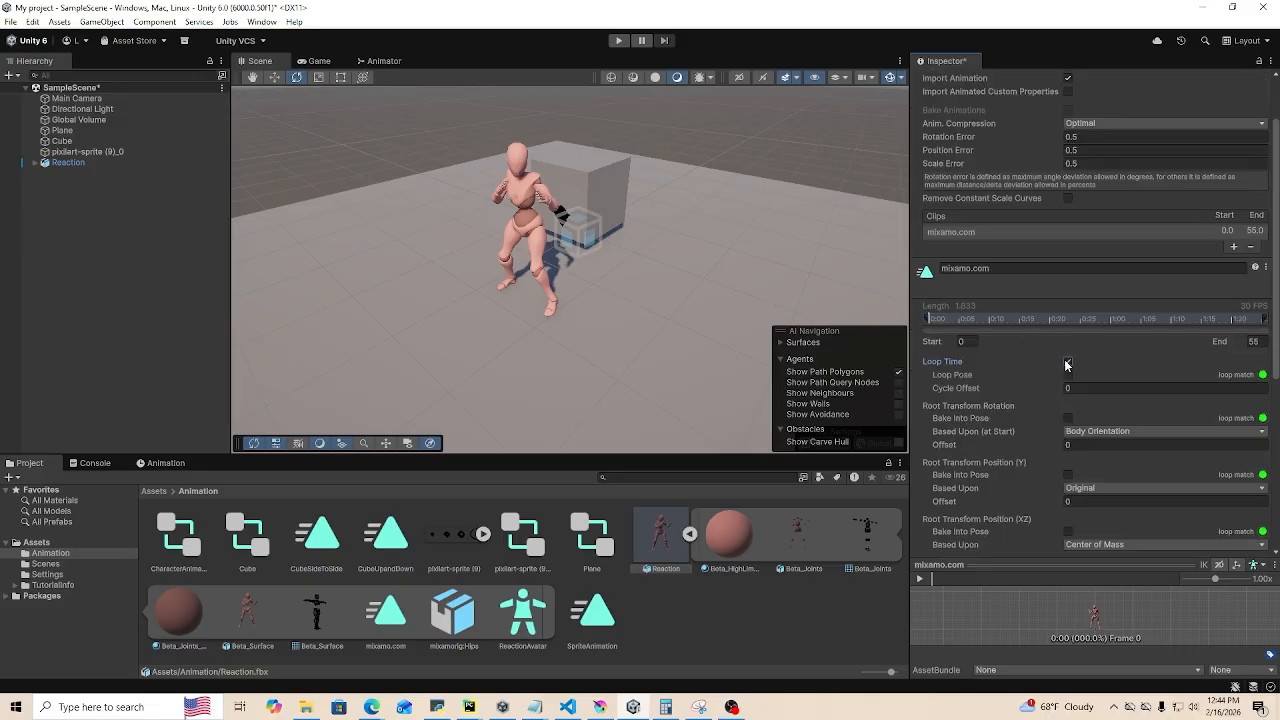
scroll(1070, 370, down, 3)
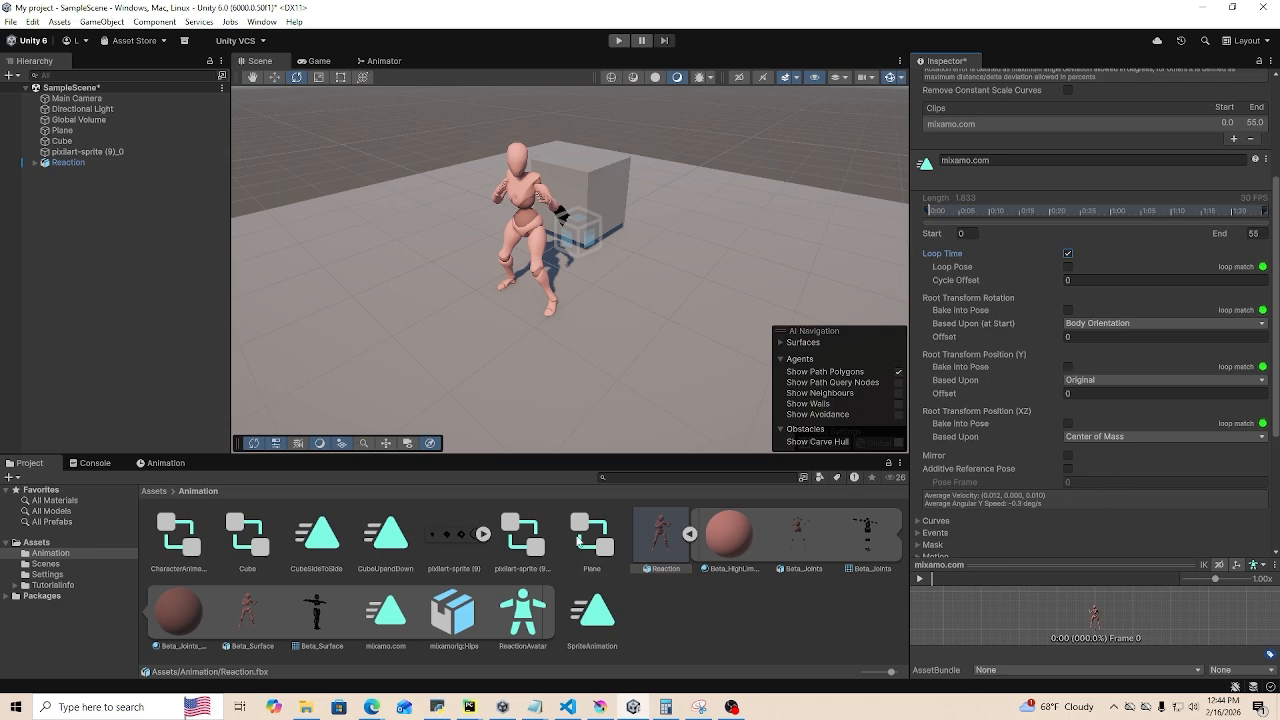
- Save the pending Reaction import settings while play-testing the looping animation, and stop playback
click(619, 41)
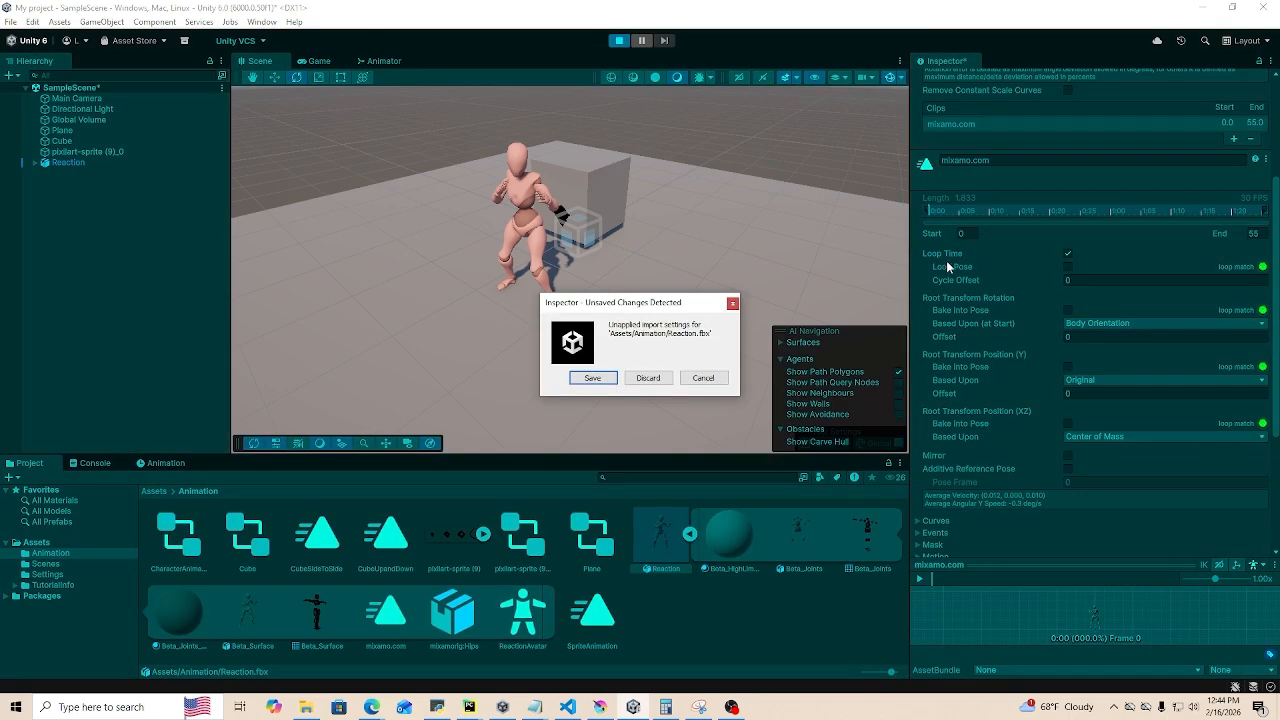
click(594, 379)
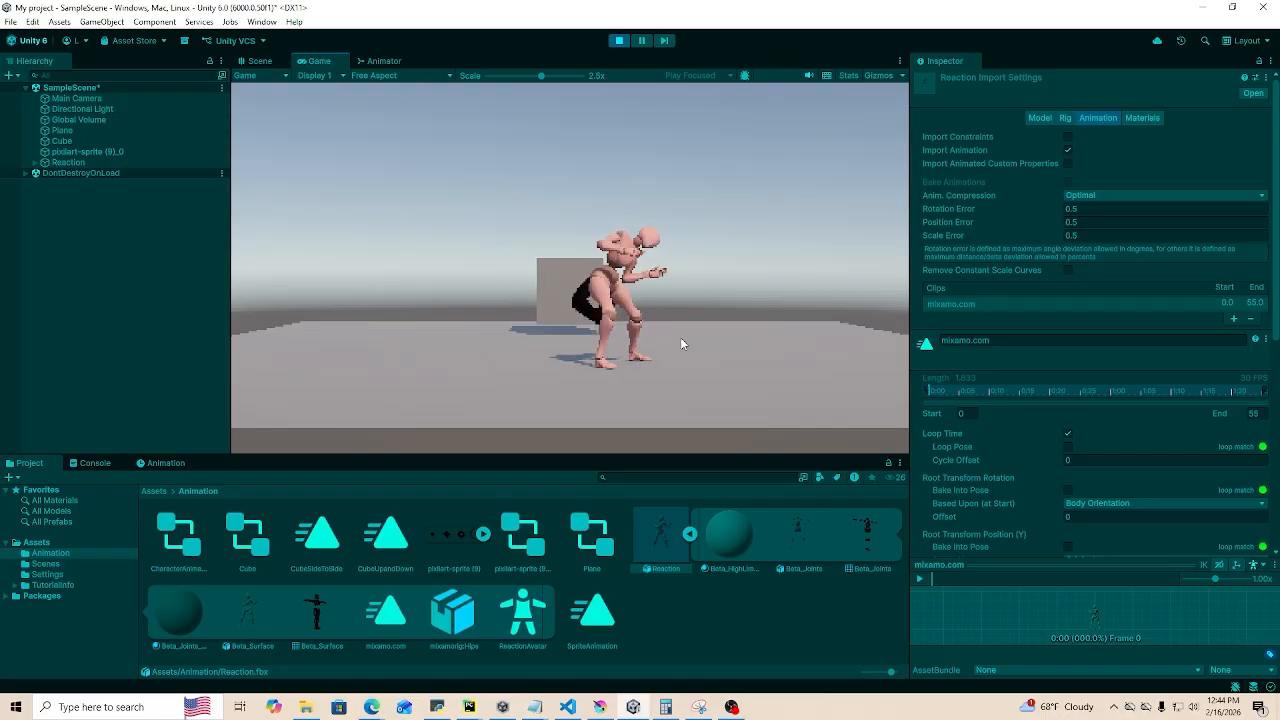
click(619, 40)
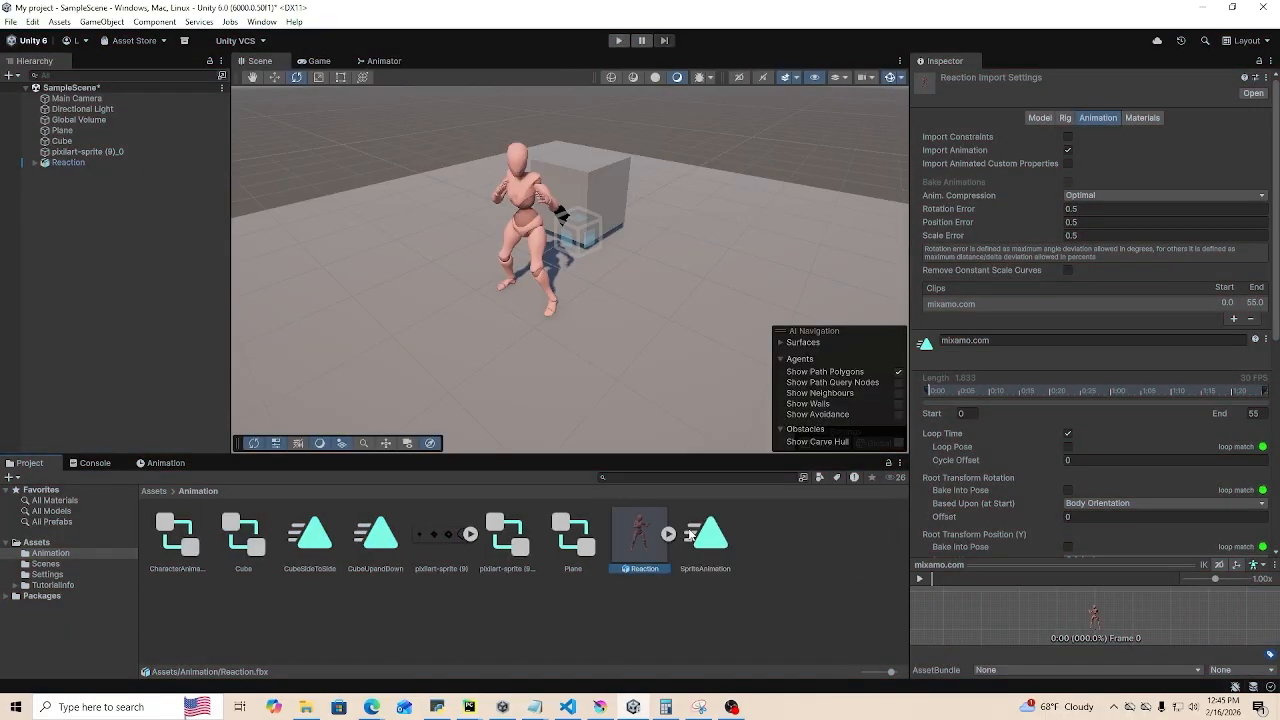
- Move the Reaction character away from the cube to about X -0.96, Z -1.67
click(709, 651)
click(571, 217)
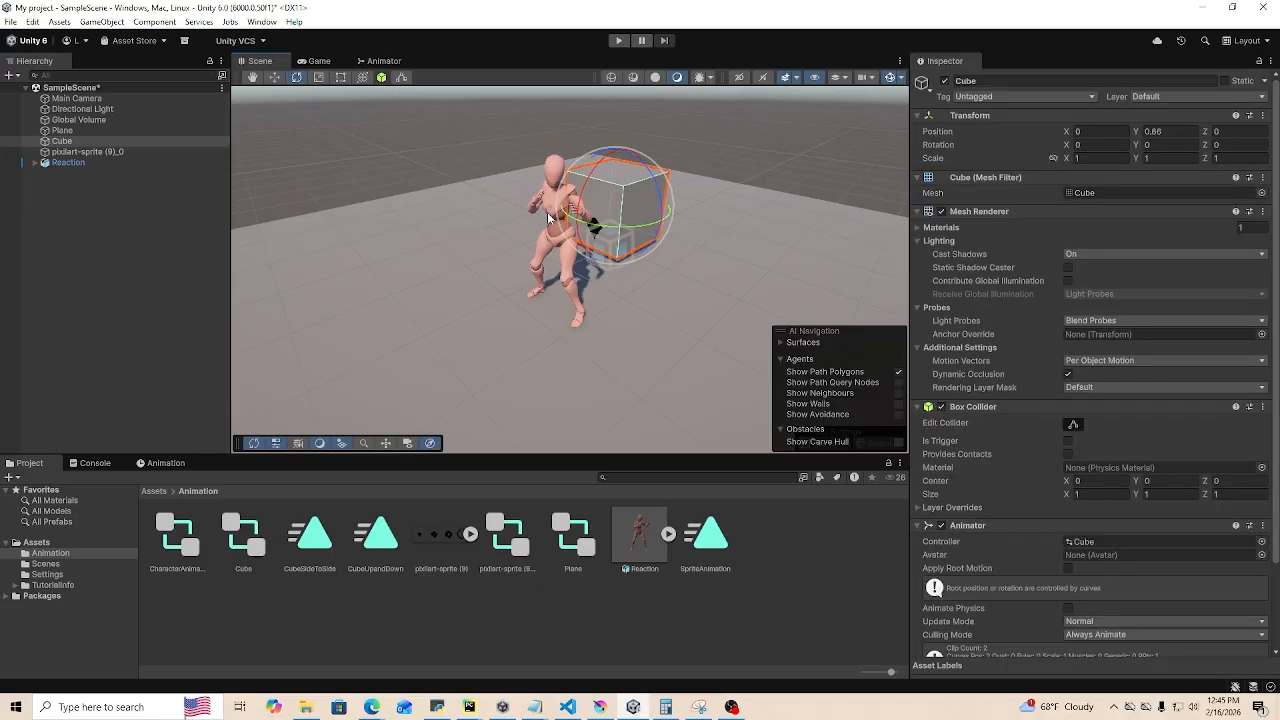
click(550, 213)
key(w)
drag(593, 270, 508, 226)
- Review the Reaction model's animation import settings, collapse its sub-assets and clear the selection
click(666, 536)
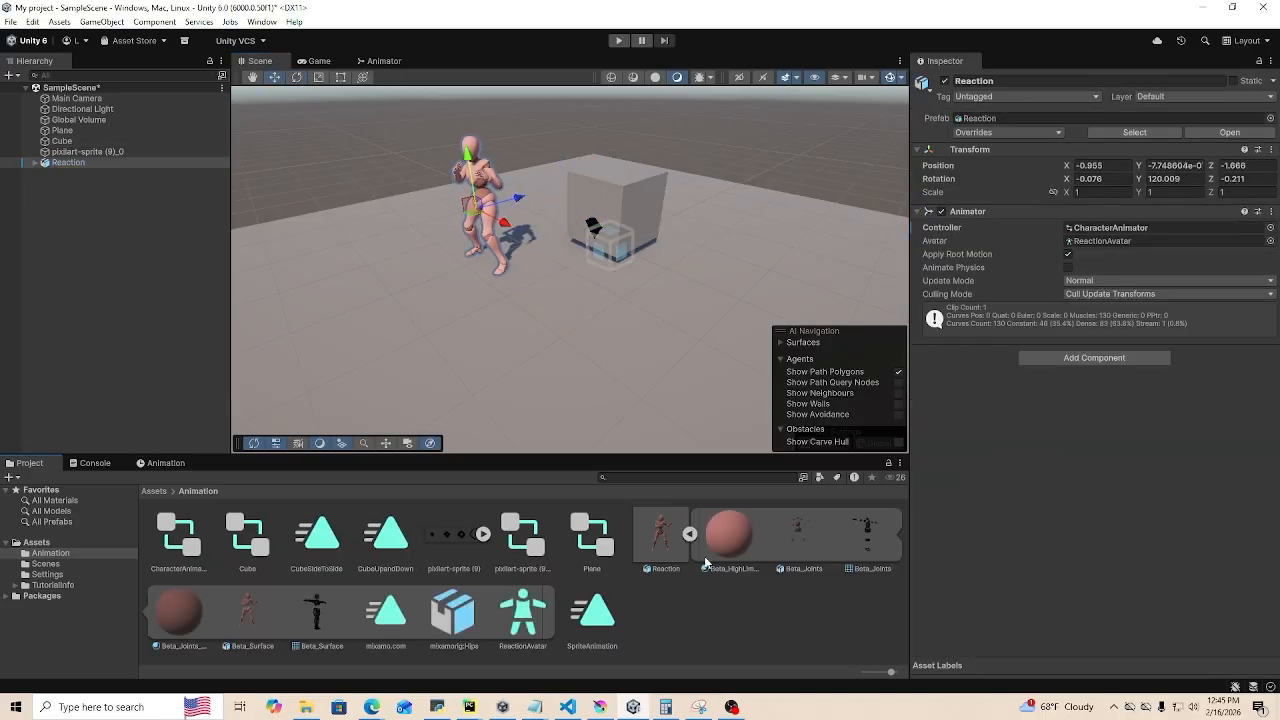
click(668, 535)
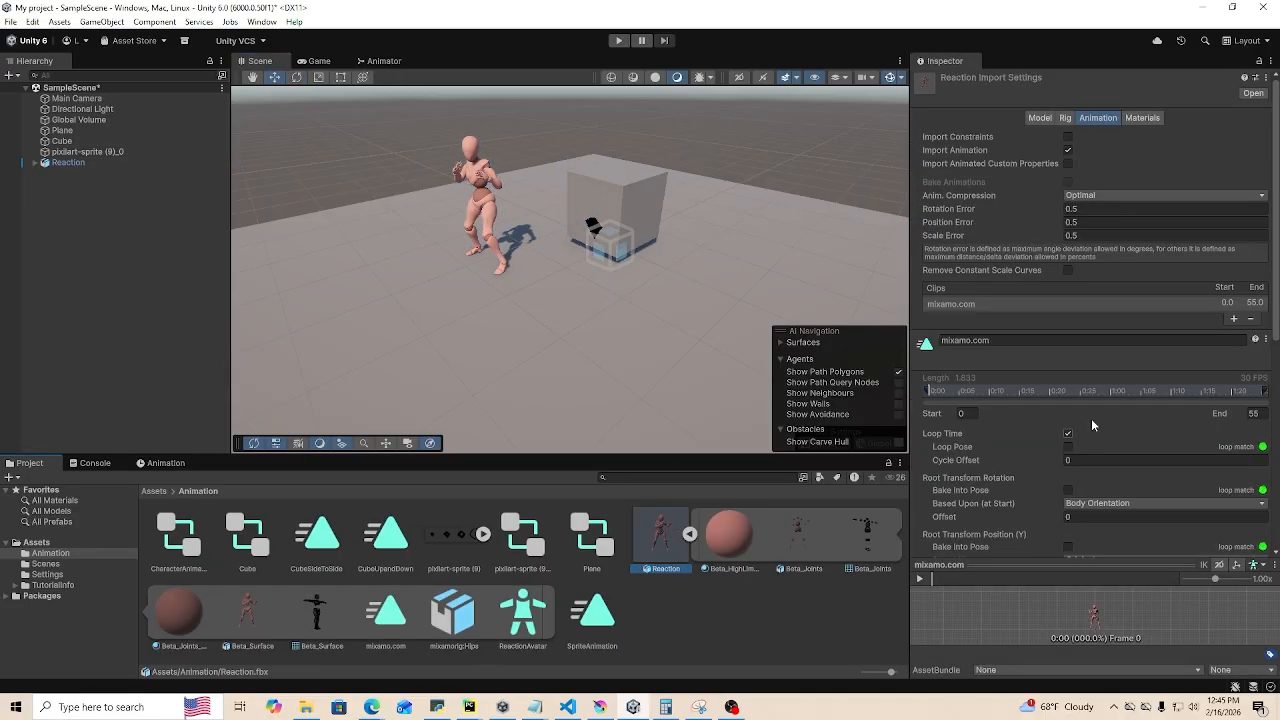
click(689, 535)
click(746, 631)
- Switch to Mixamo in the browser and download the Sitting Laughing animation on the X Bot character
click(373, 707)
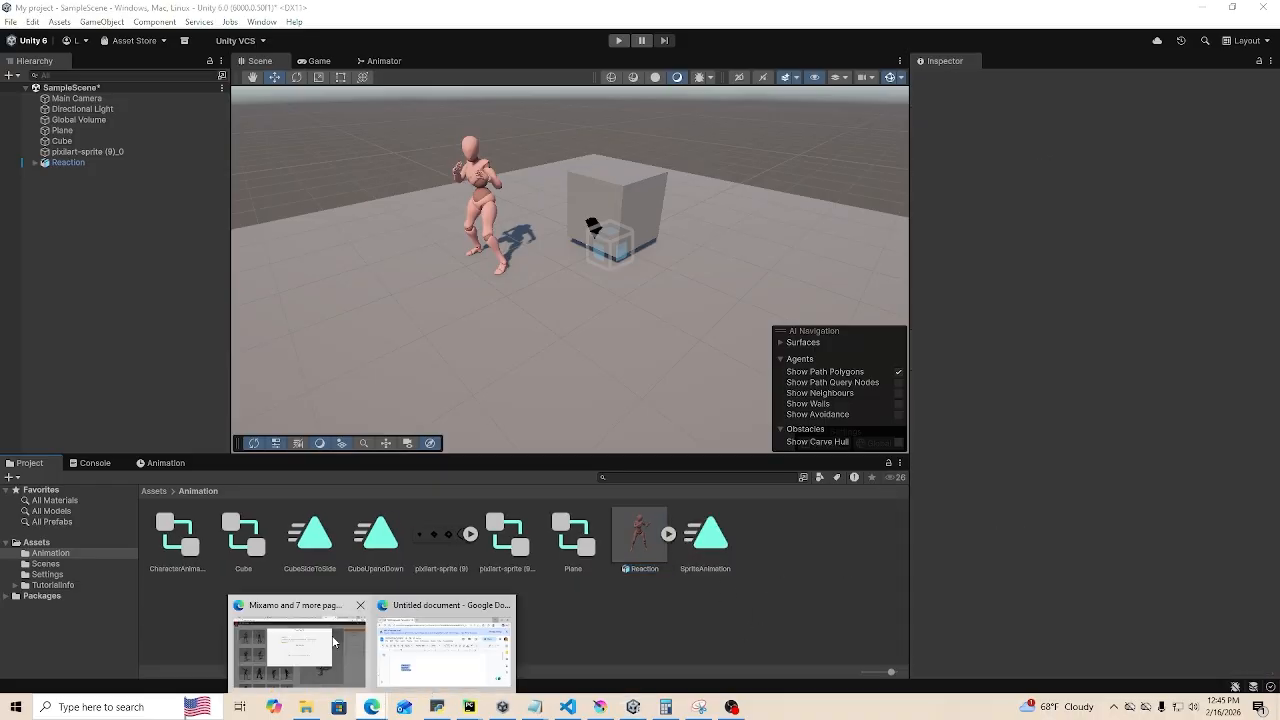
click(340, 648)
click(935, 136)
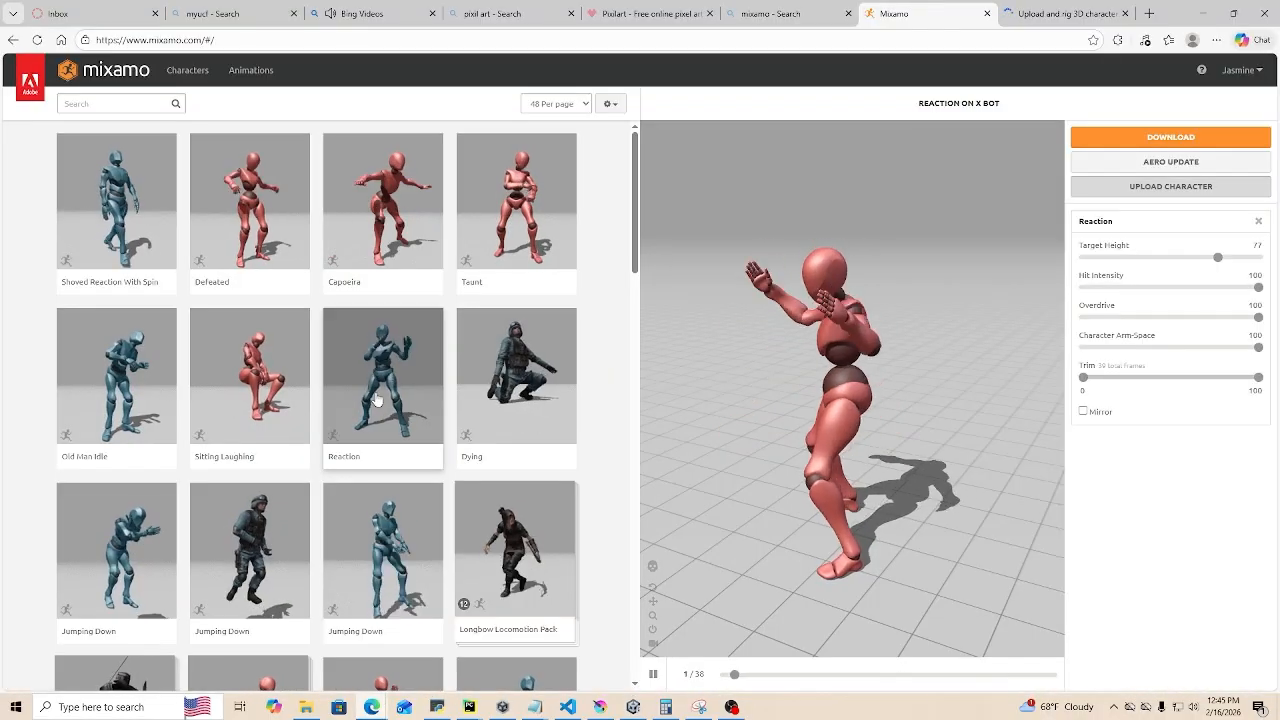
click(250, 380)
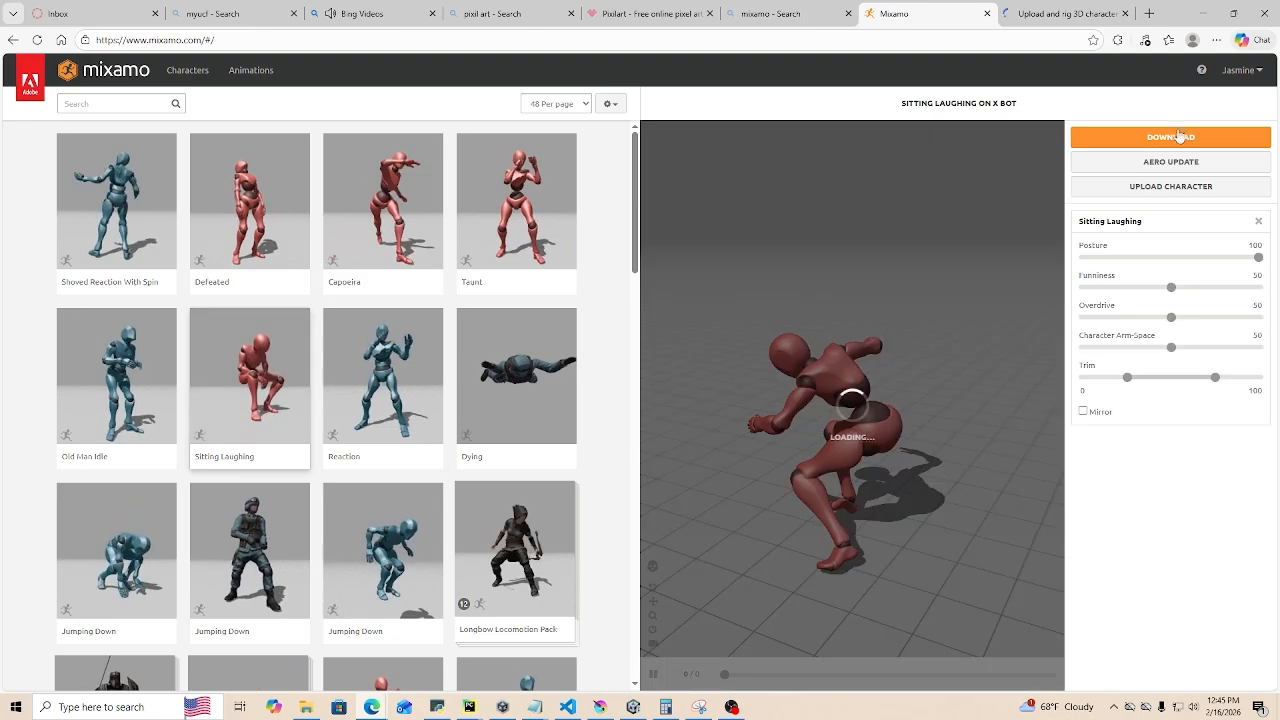
click(1170, 137)
click(827, 284)
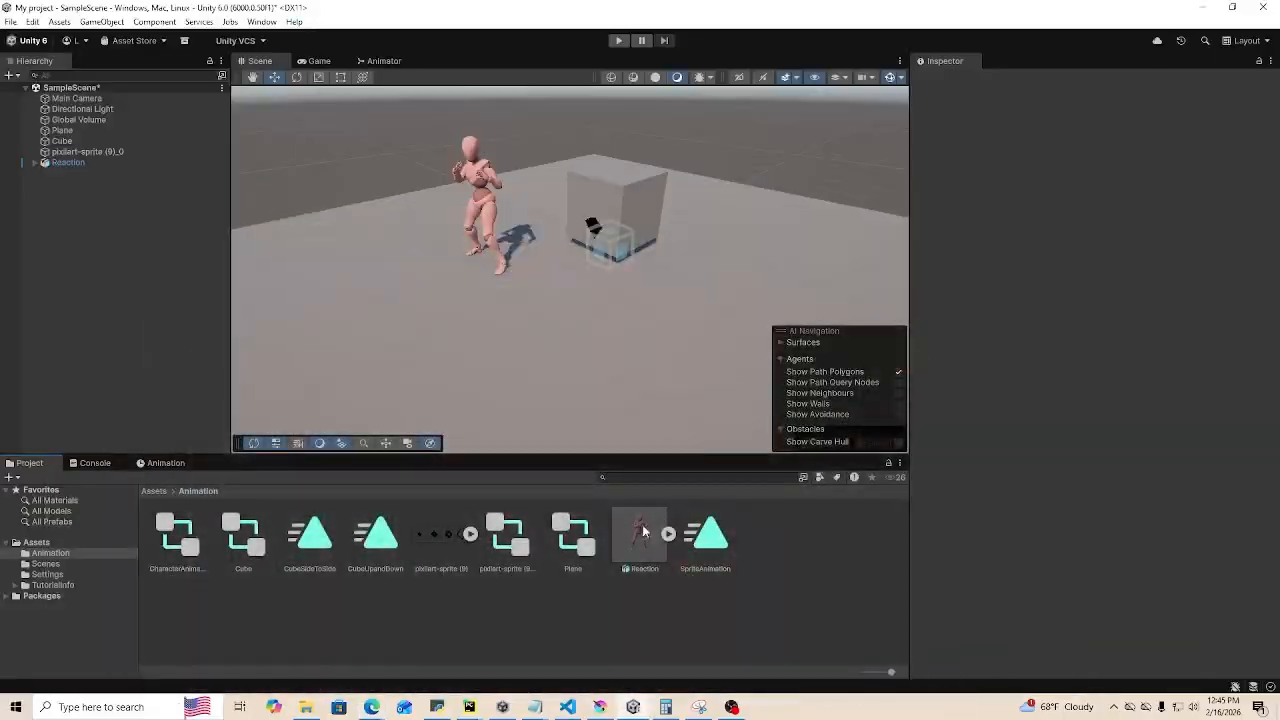
- Import the Sitting Laughing file from the Downloads folder into Unity's Animation assets folder
click(306, 707)
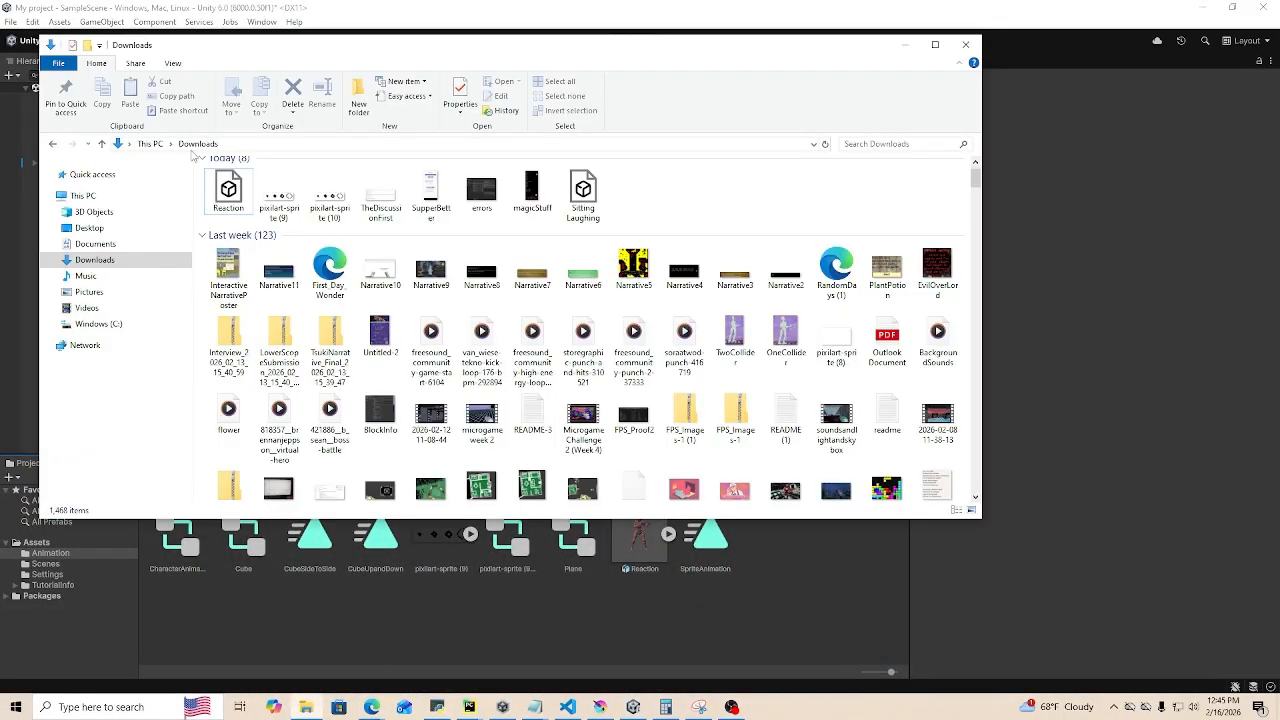
drag(228, 205, 410, 596)
click(467, 622)
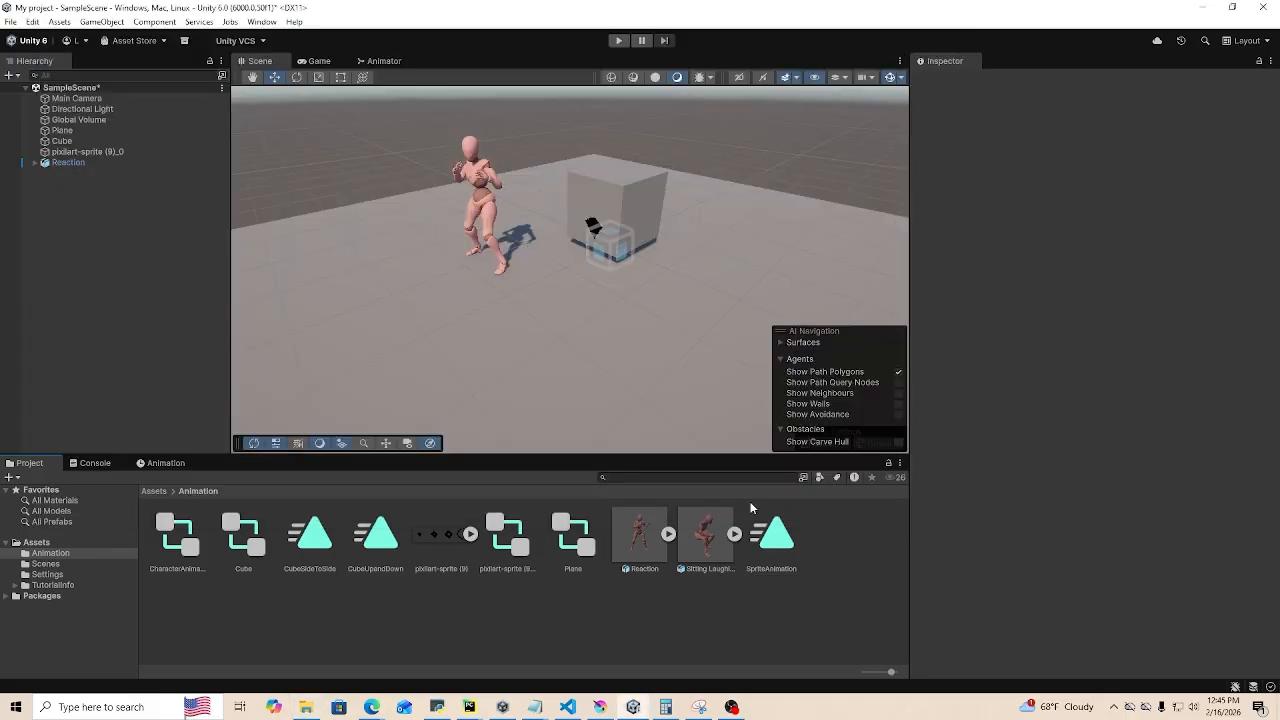
- Add the Sitting Laughing model's mixamo.com clip to the CharacterAnimator graph as a state below the default one
click(462, 624)
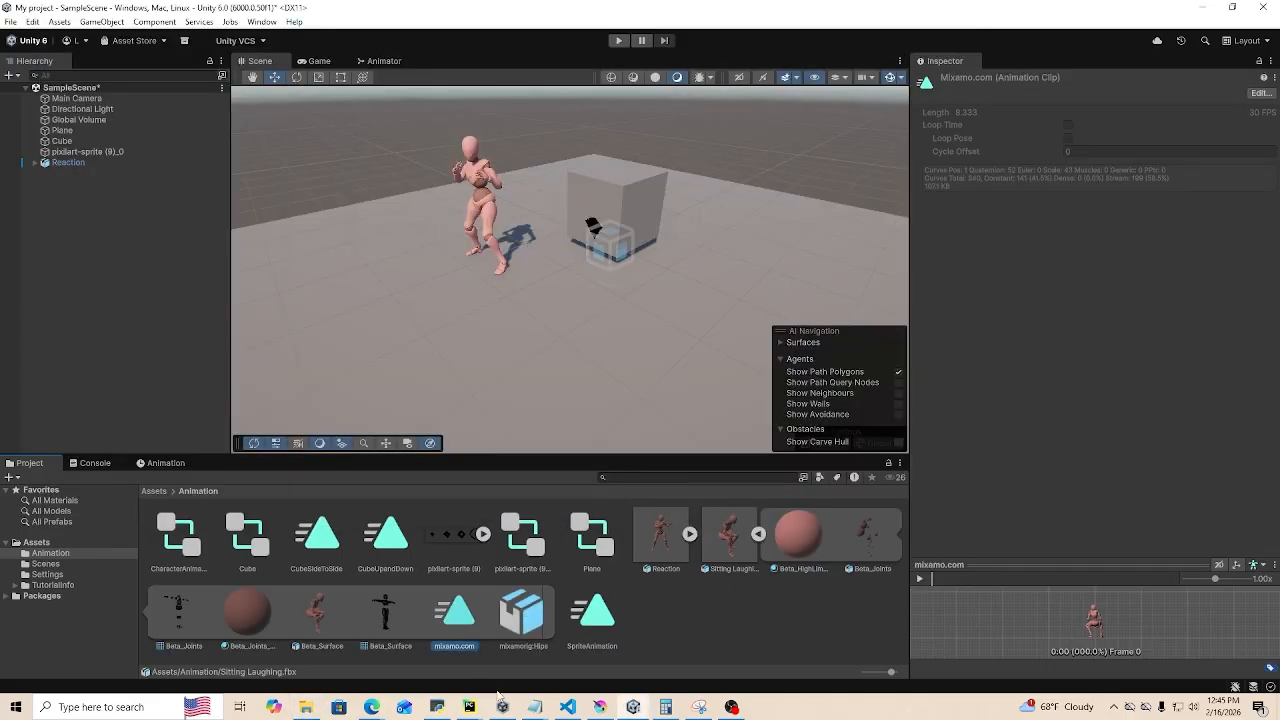
click(381, 61)
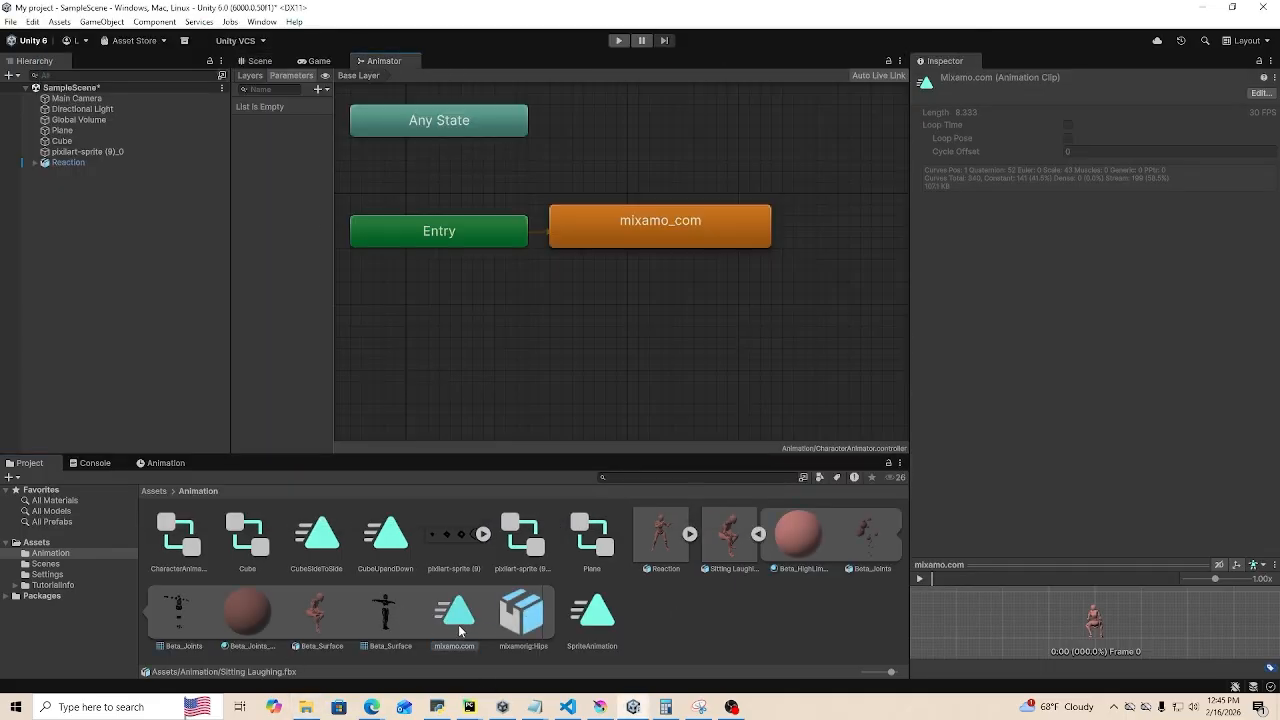
drag(460, 630, 580, 306)
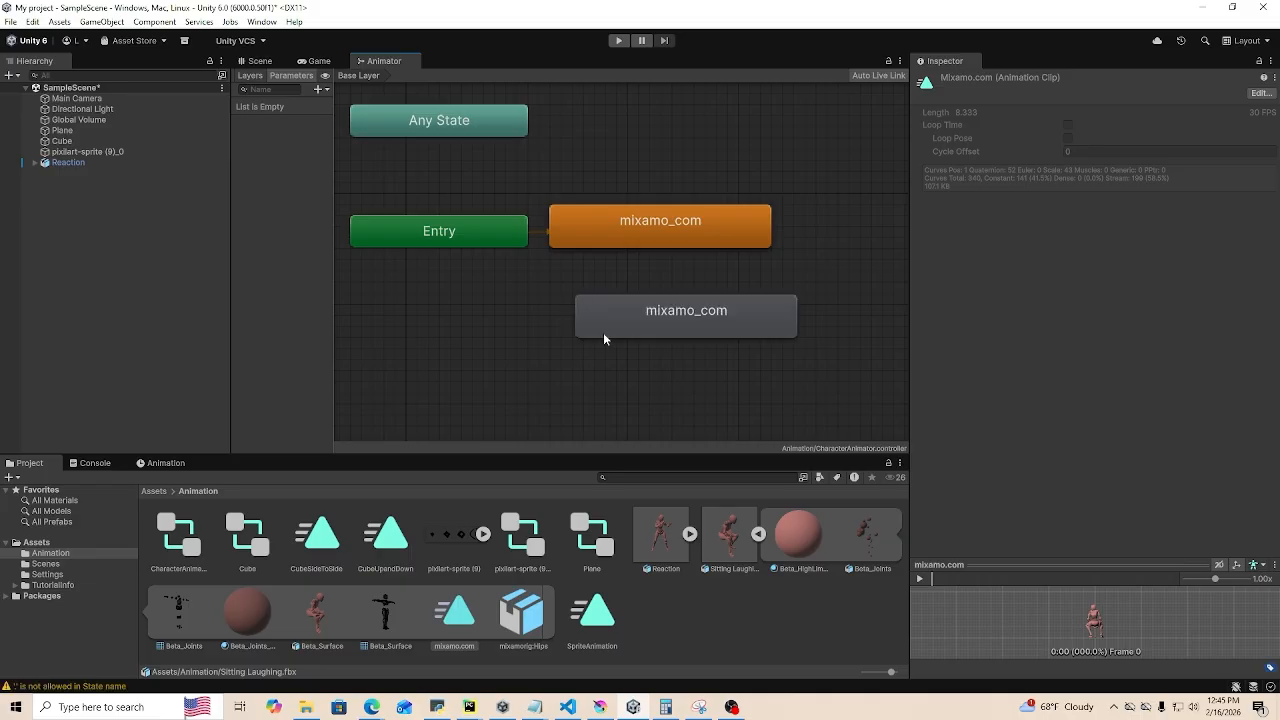
- Rename the newly added state to Sitting and place it just beneath the default mixamo_com state
click(604, 334)
click(1002, 82)
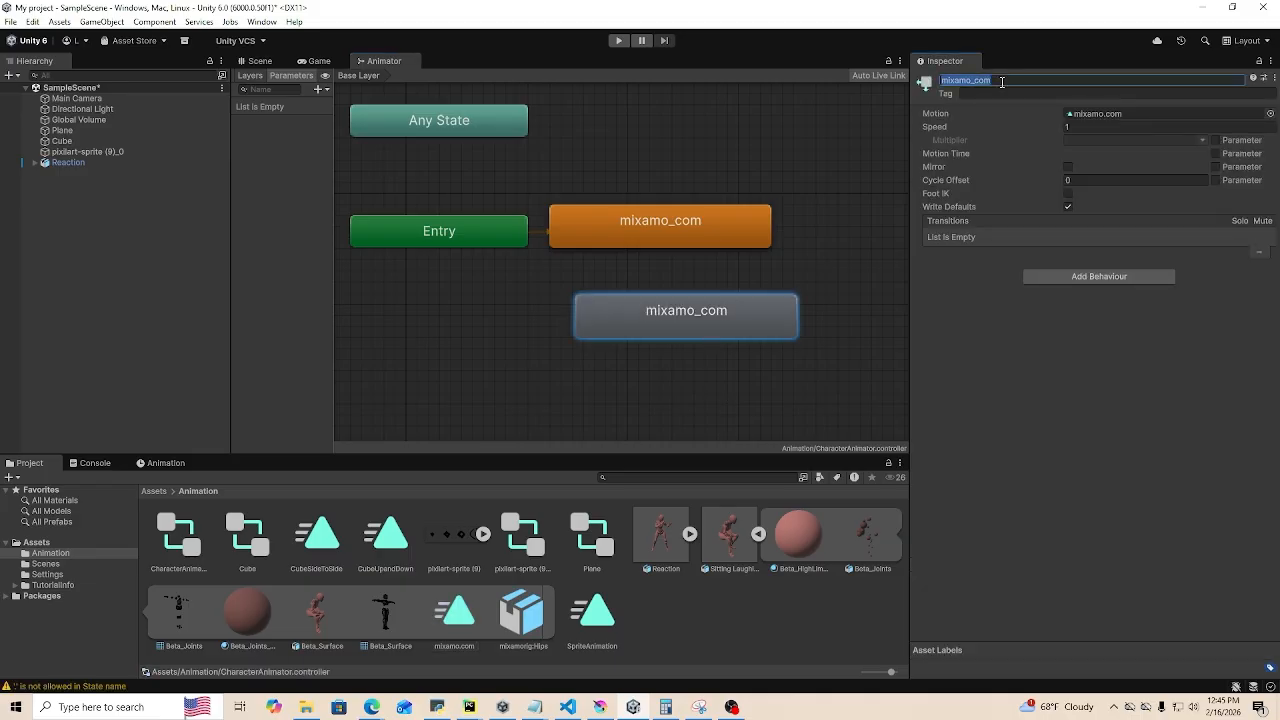
text(Sitting)
key(Return)
drag(702, 311, 653, 330)
- Add a Bool parameter named isSitting to the animator controller
click(318, 89)
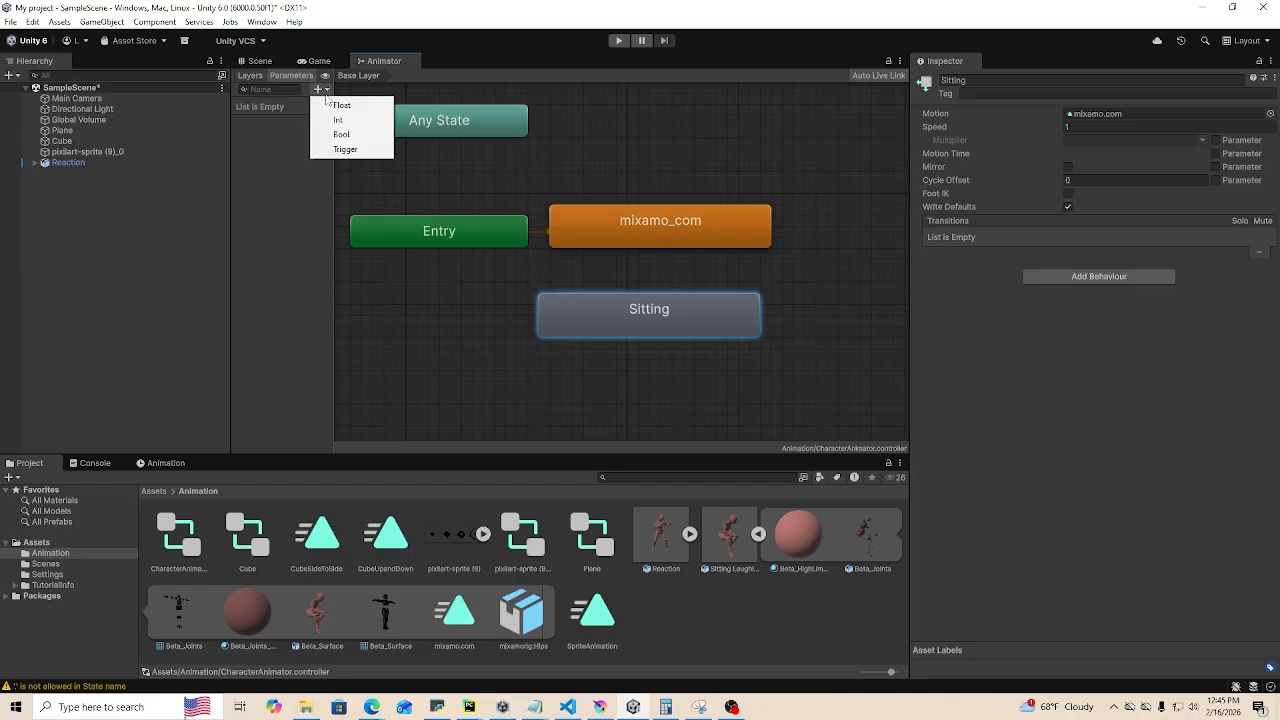
click(344, 136)
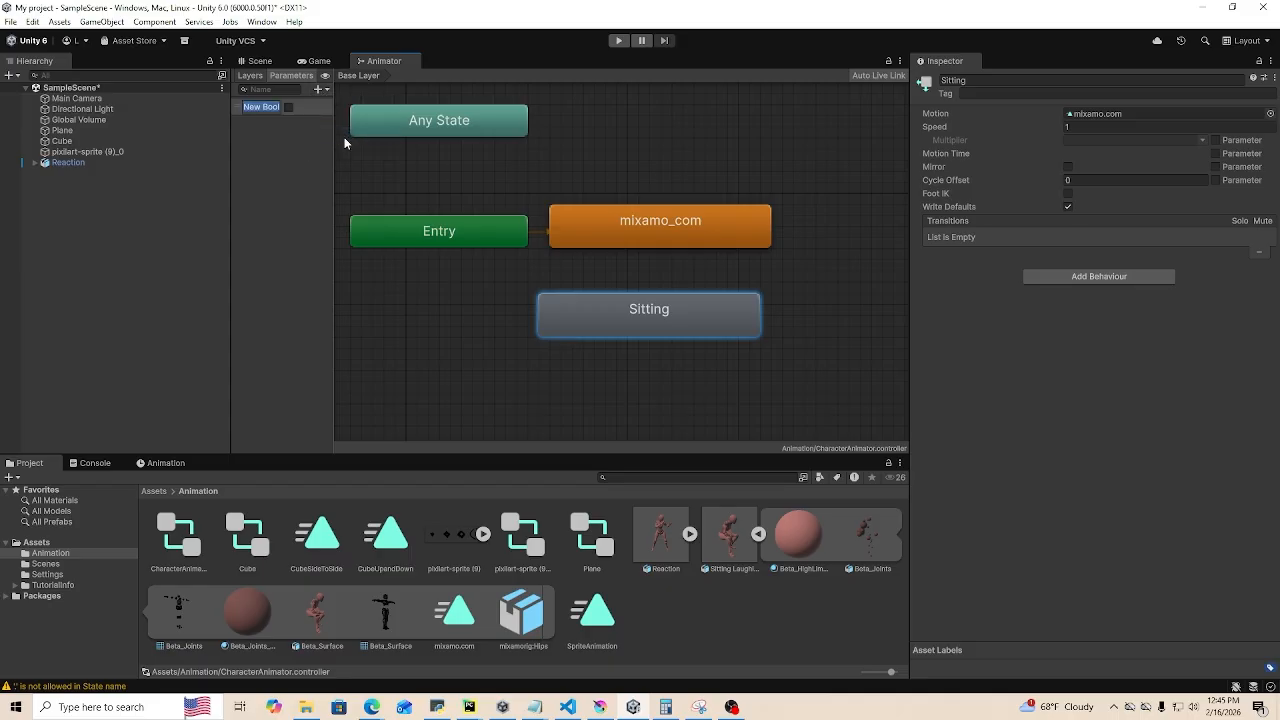
text(isSitting)
key(Return)
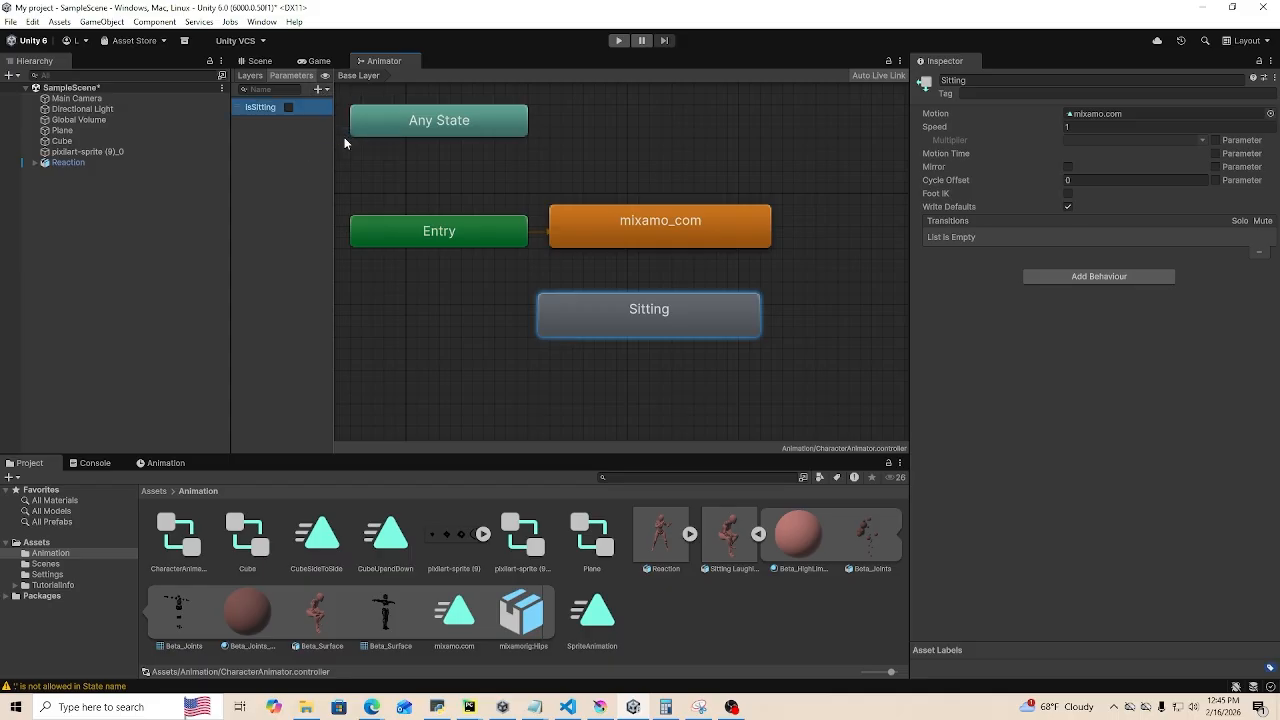
- Create transitions in both directions between the Sitting and mixamo_com states
right_click(659, 337)
click(692, 342)
click(662, 240)
right_click(662, 238)
click(672, 246)
click(628, 311)
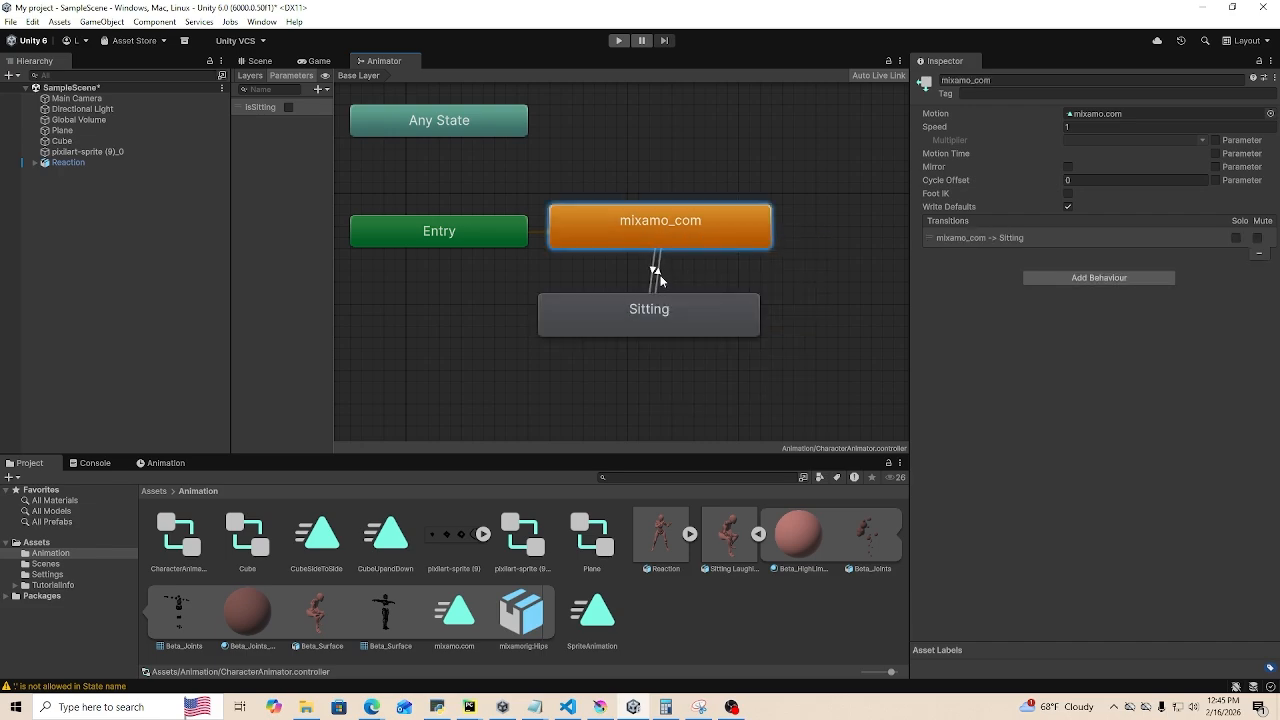
- Give the Sitting -> mixamo_com transition a condition requiring isSitting to be false
click(659, 277)
click(1242, 374)
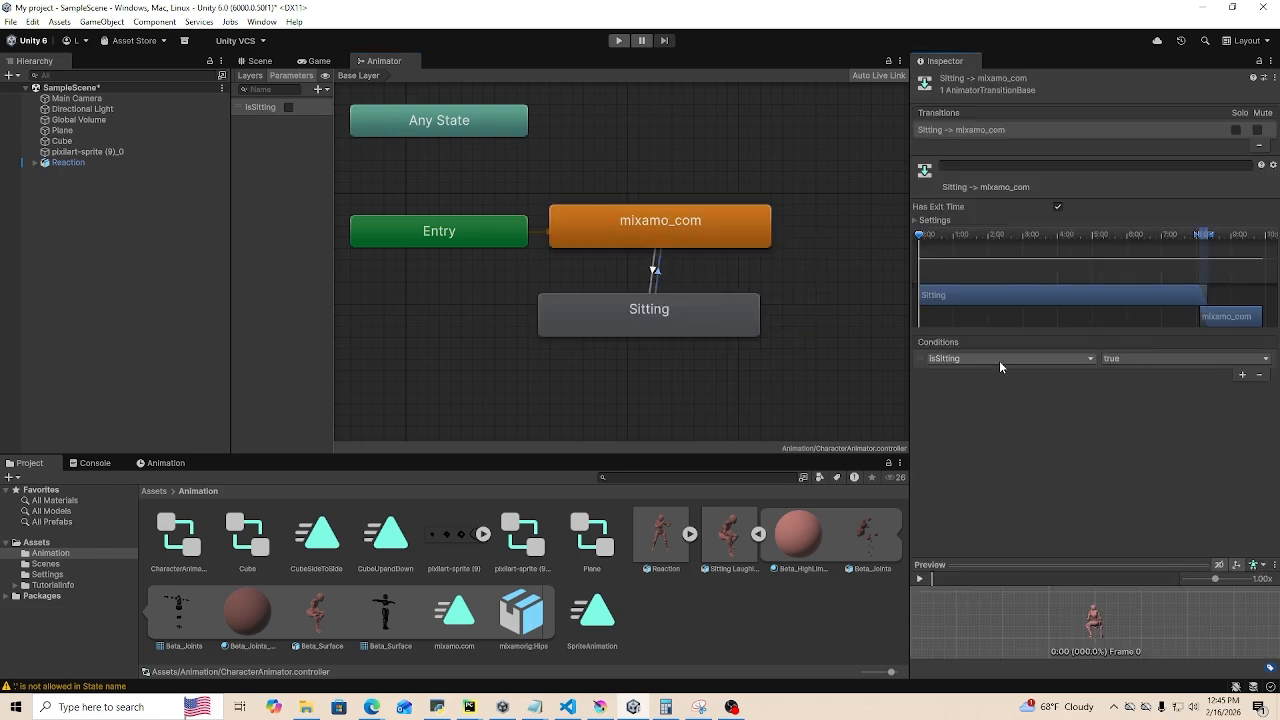
click(1130, 358)
click(1134, 389)
- Give the mixamo_com -> Sitting transition a condition requiring isSitting to be true
click(704, 229)
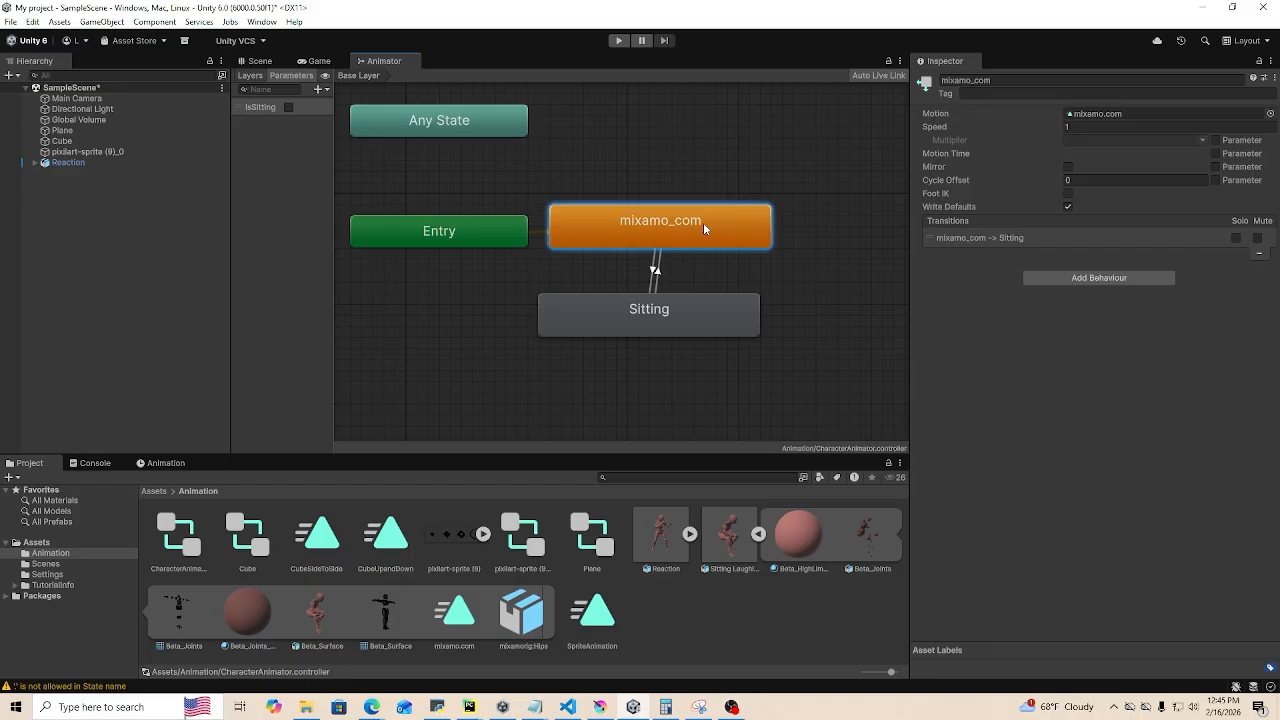
click(654, 271)
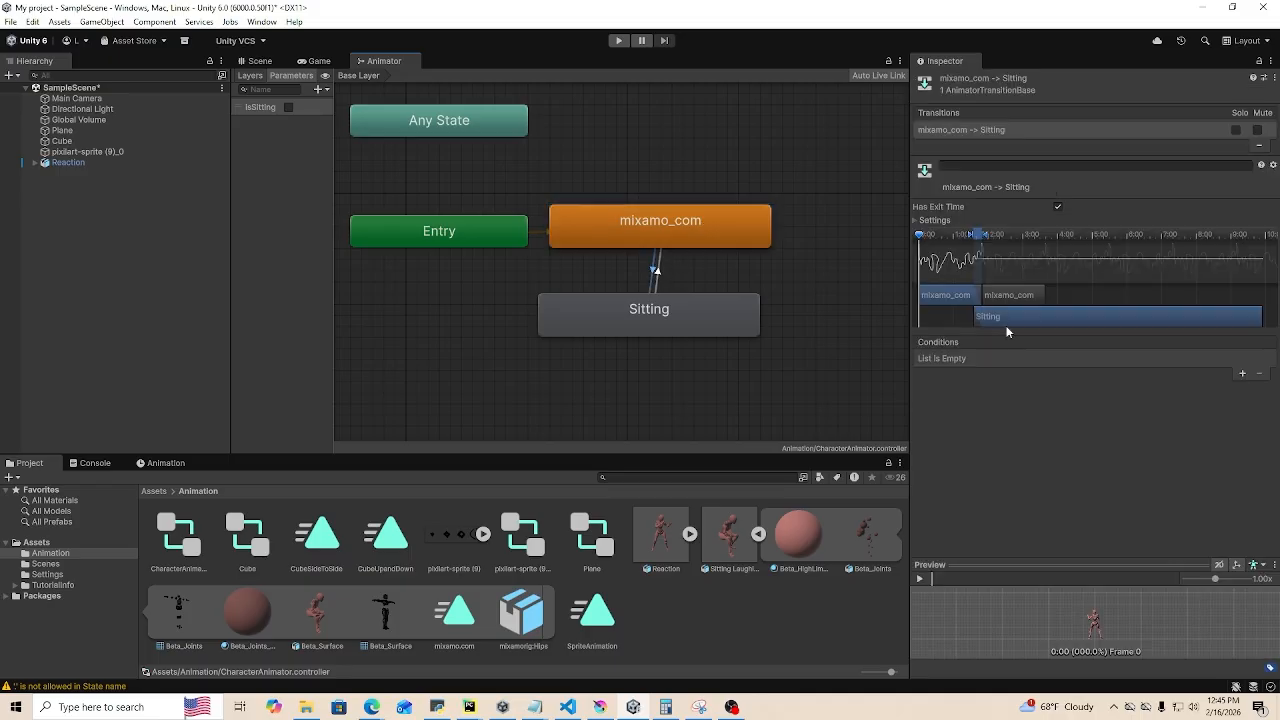
click(1242, 375)
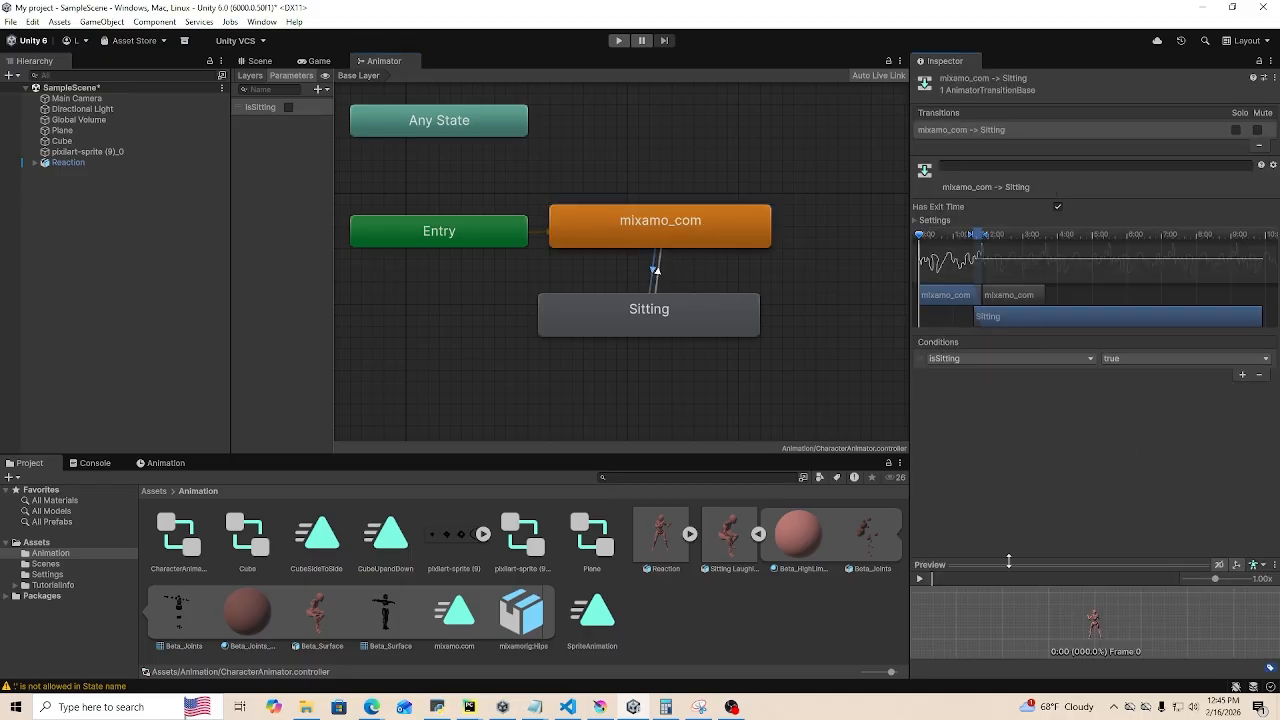
- Enlarge the preview, play the mixamo_com -> Sitting transition and adjust its overlap on the transition timeline
drag(983, 561, 984, 407)
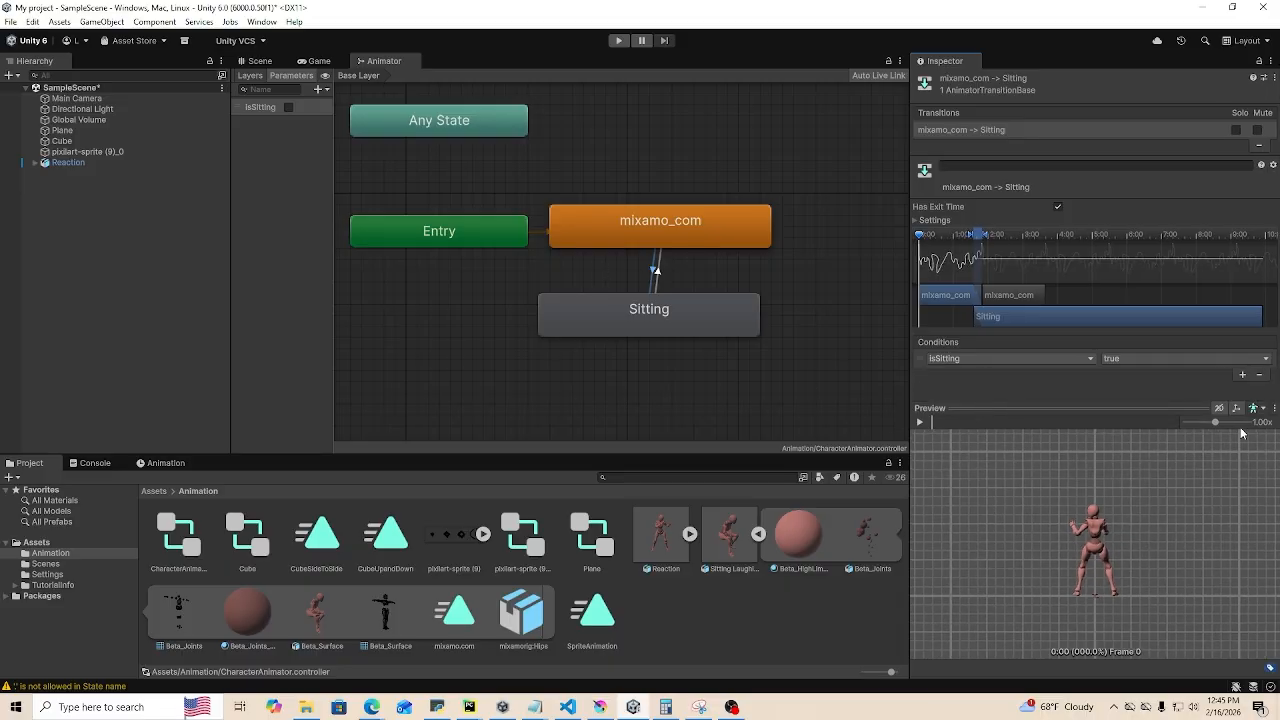
click(920, 422)
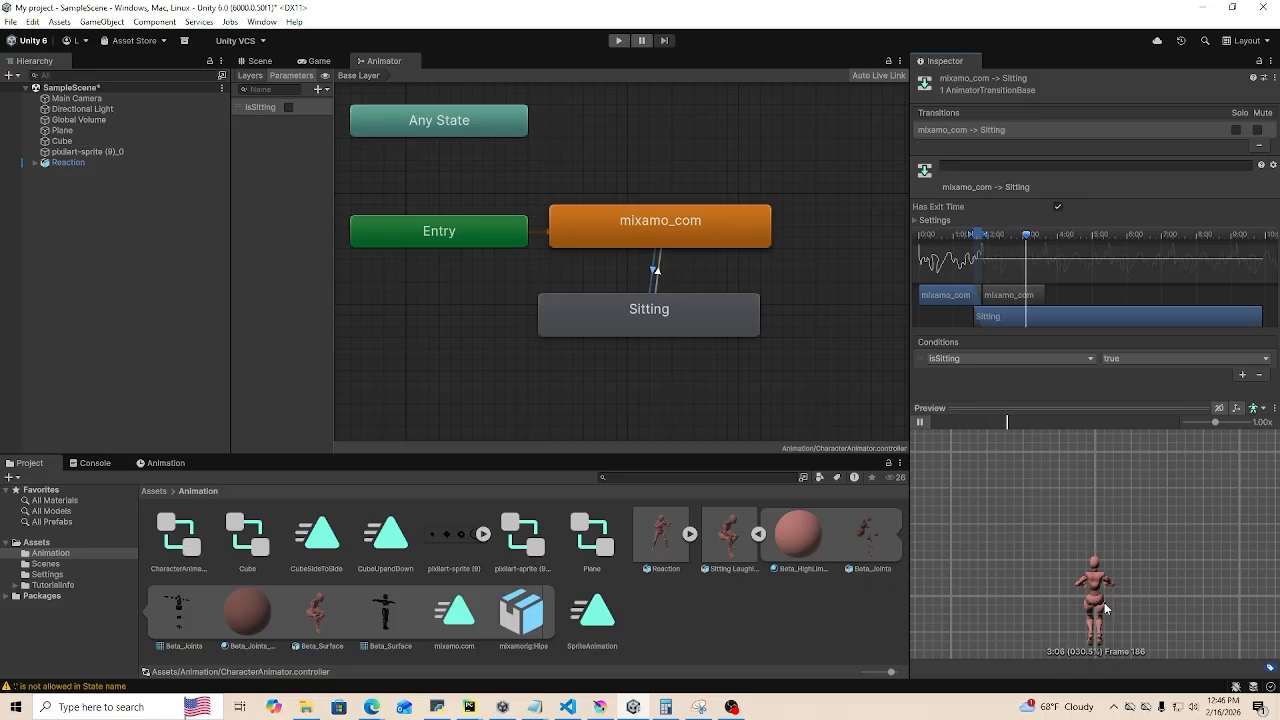
click(920, 421)
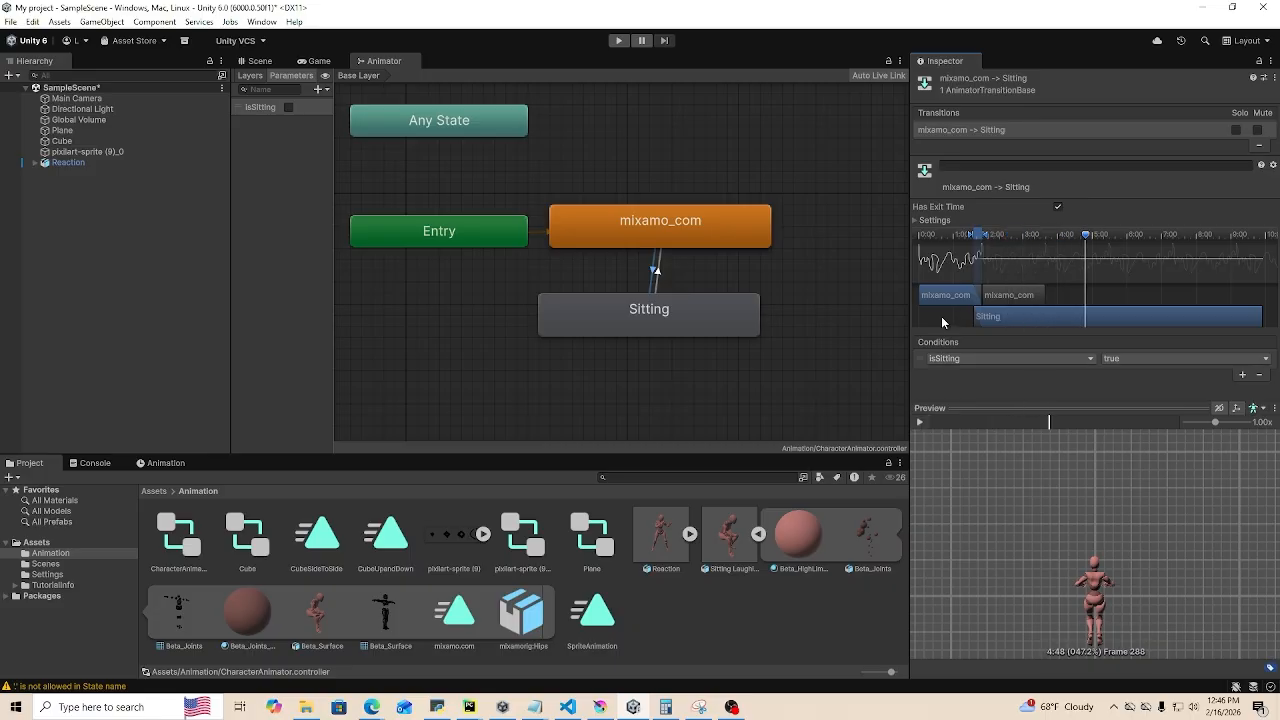
mouse_move(1084, 238)
mouse_down()
mouse_move(940, 240)
mouse_move(1006, 247)
mouse_move(987, 242)
mouse_up()
mouse_move(1000, 241)
mouse_down()
mouse_move(953, 241)
mouse_move(988, 244)
mouse_up()
click(921, 423)
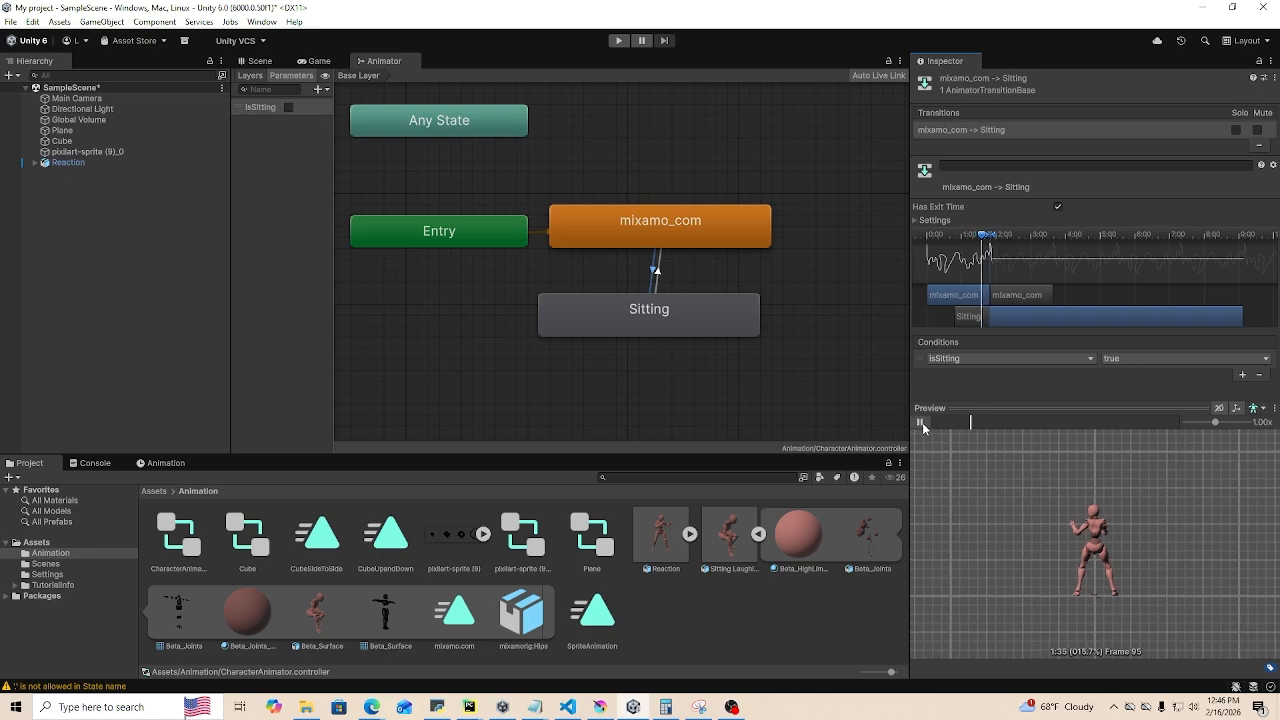
click(921, 423)
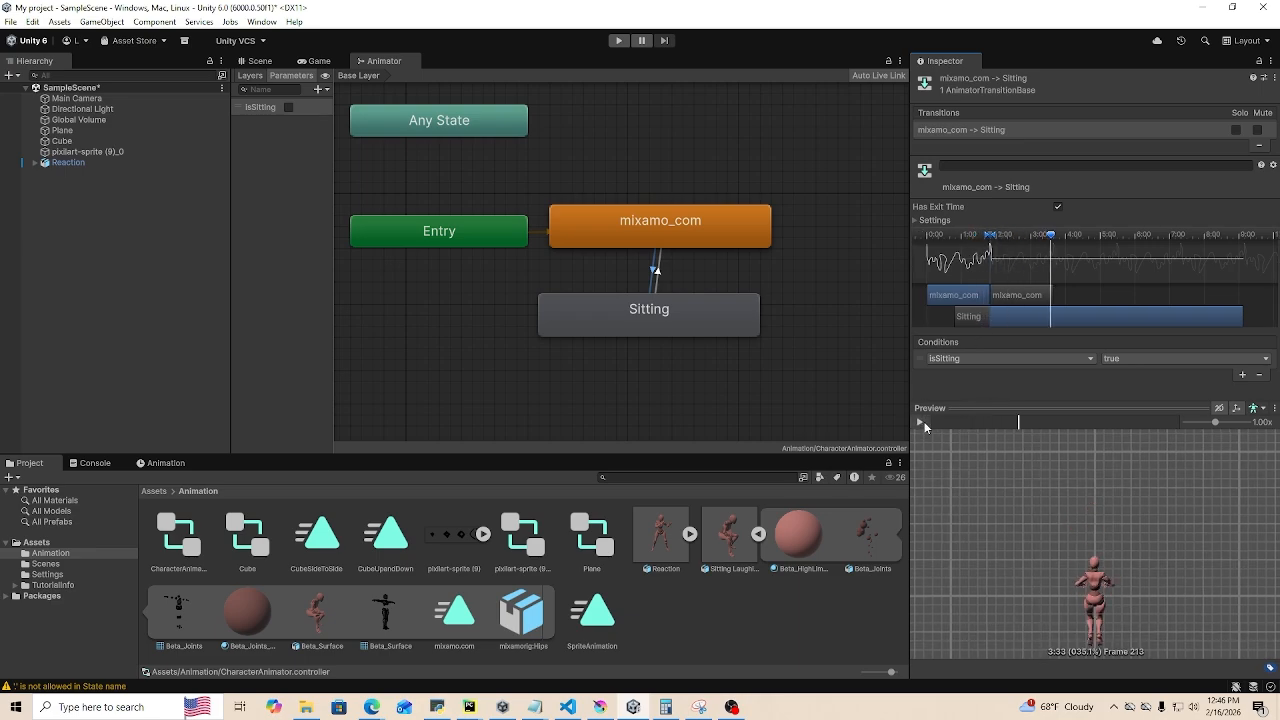
- Preview the Sitting -> mixamo_com transition, make its blend start earlier and last longer, and shrink the preview
click(656, 278)
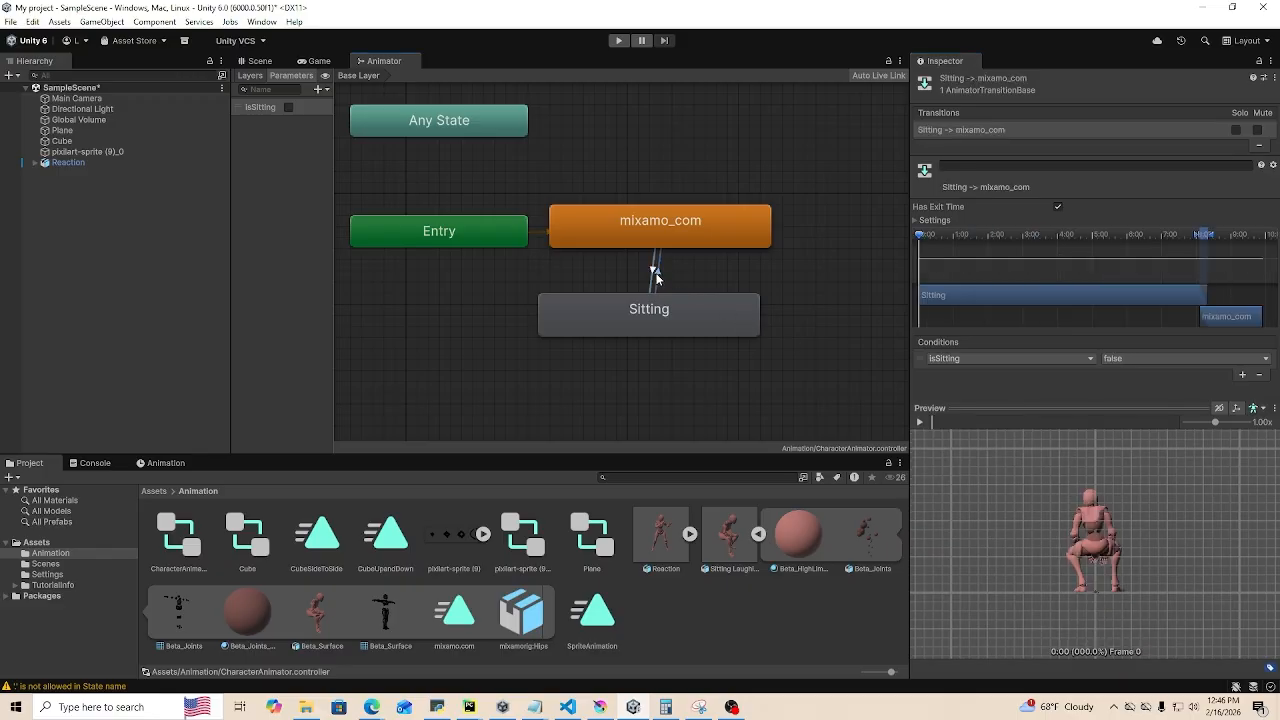
click(921, 423)
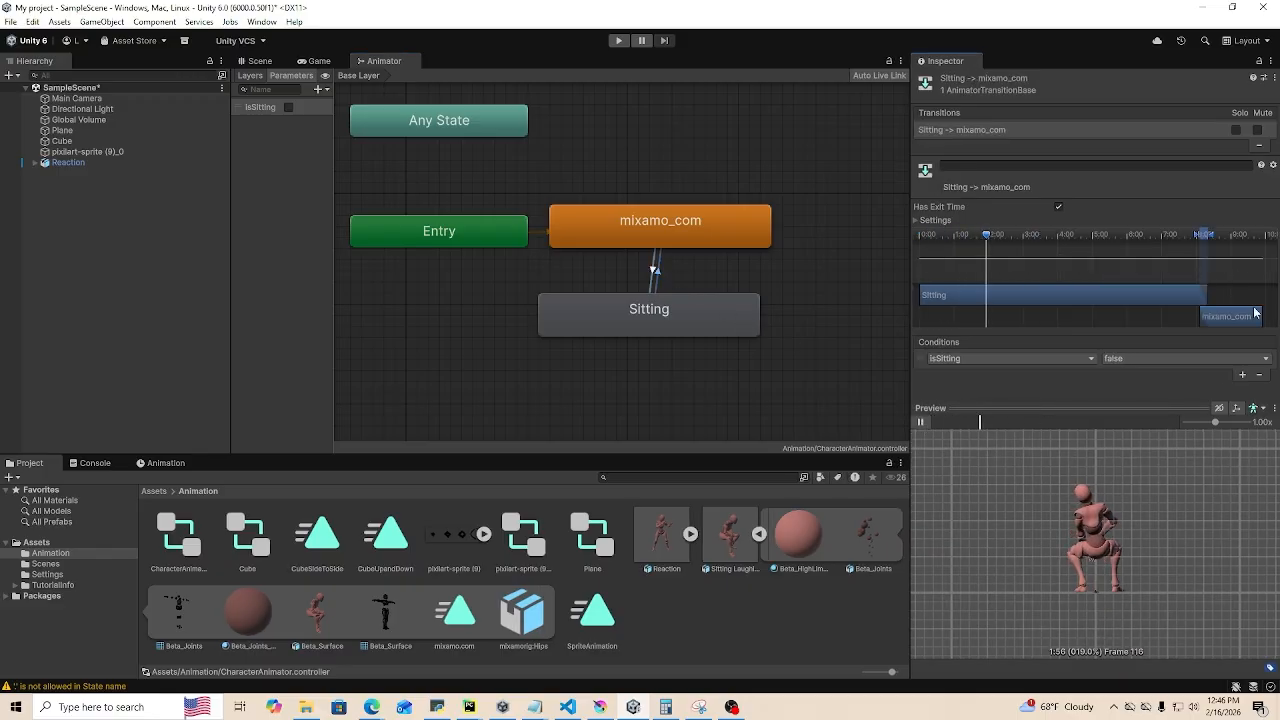
scroll(1122, 525, down, 3)
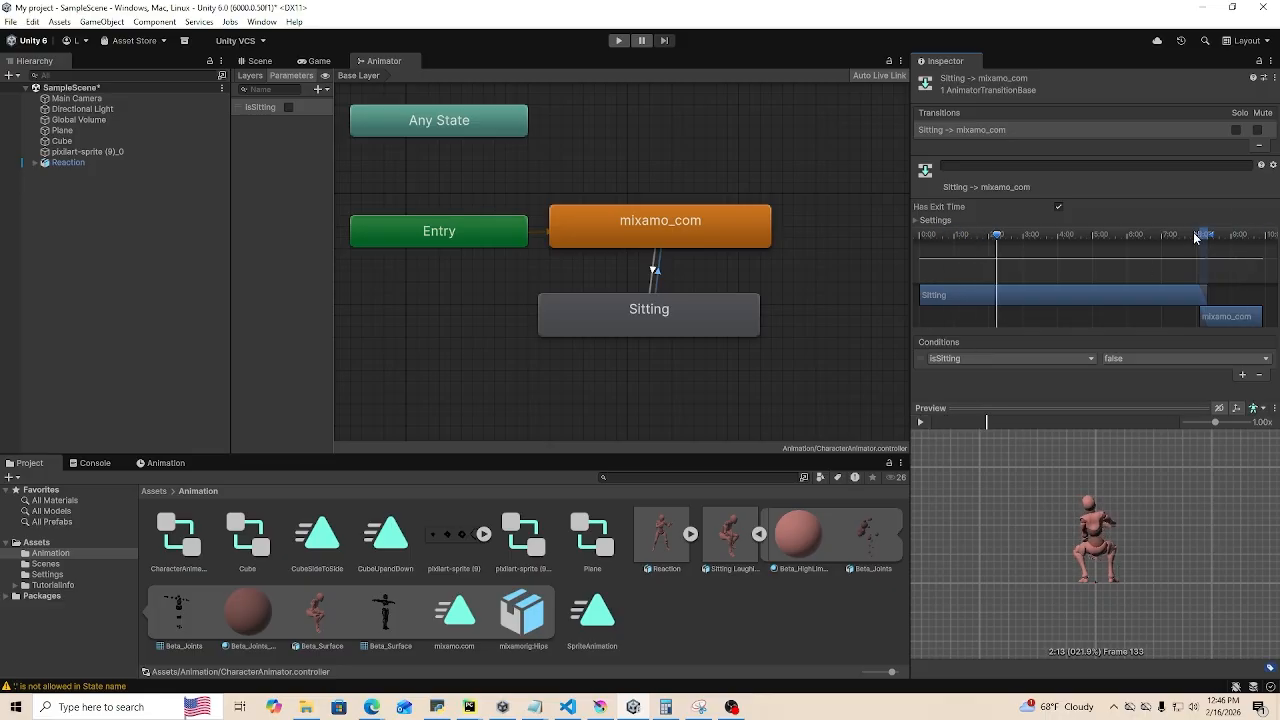
mouse_move(1196, 237)
mouse_down()
mouse_move(1140, 236)
mouse_move(1175, 241)
mouse_up()
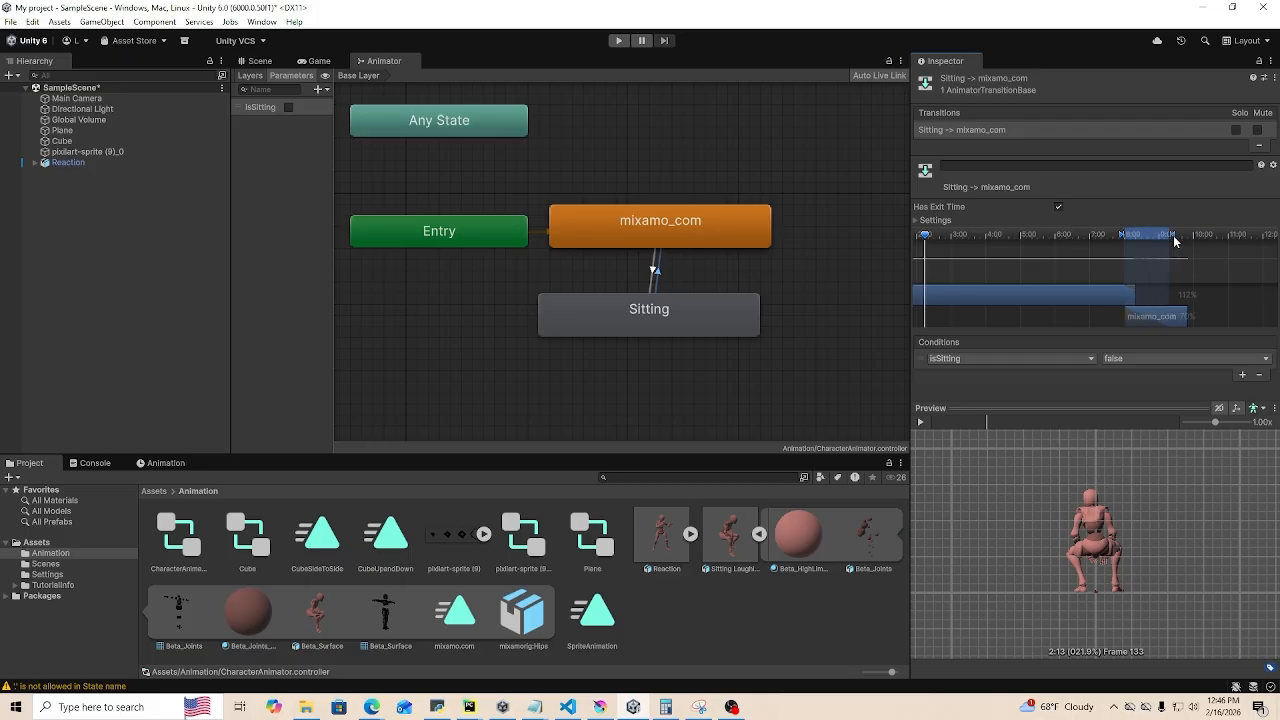
drag(928, 239, 1086, 238)
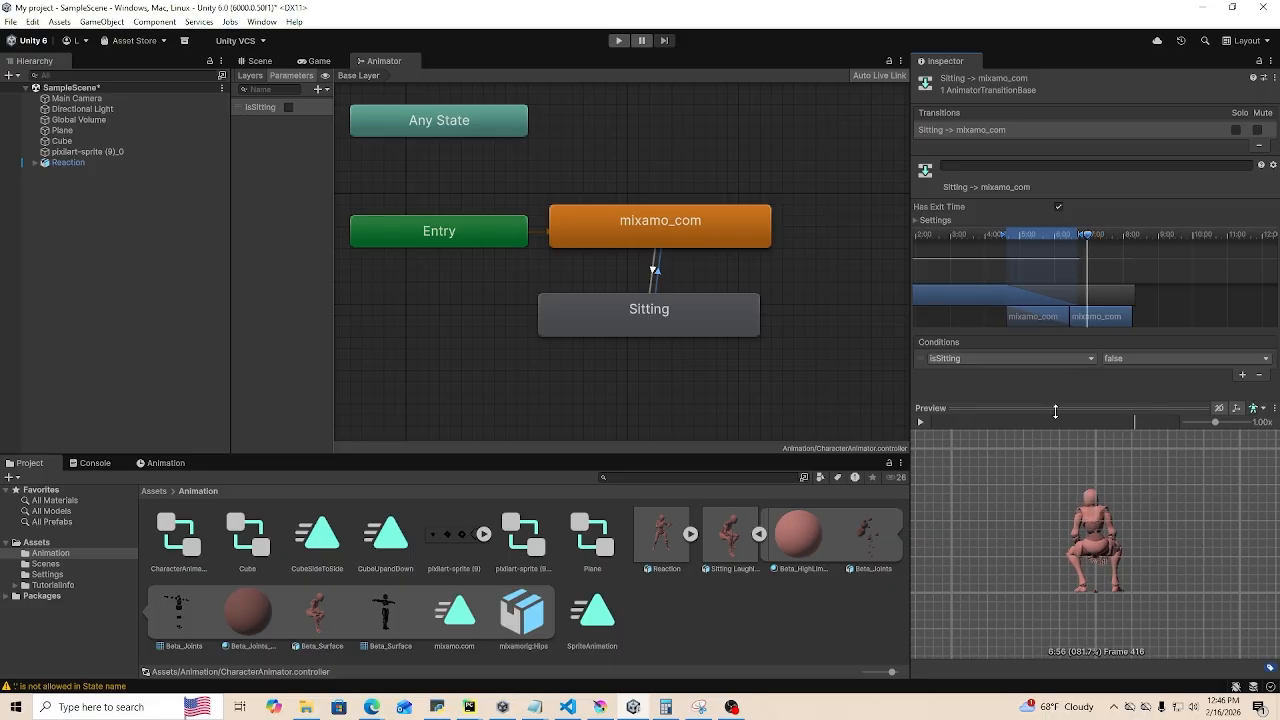
drag(1055, 415, 1070, 517)
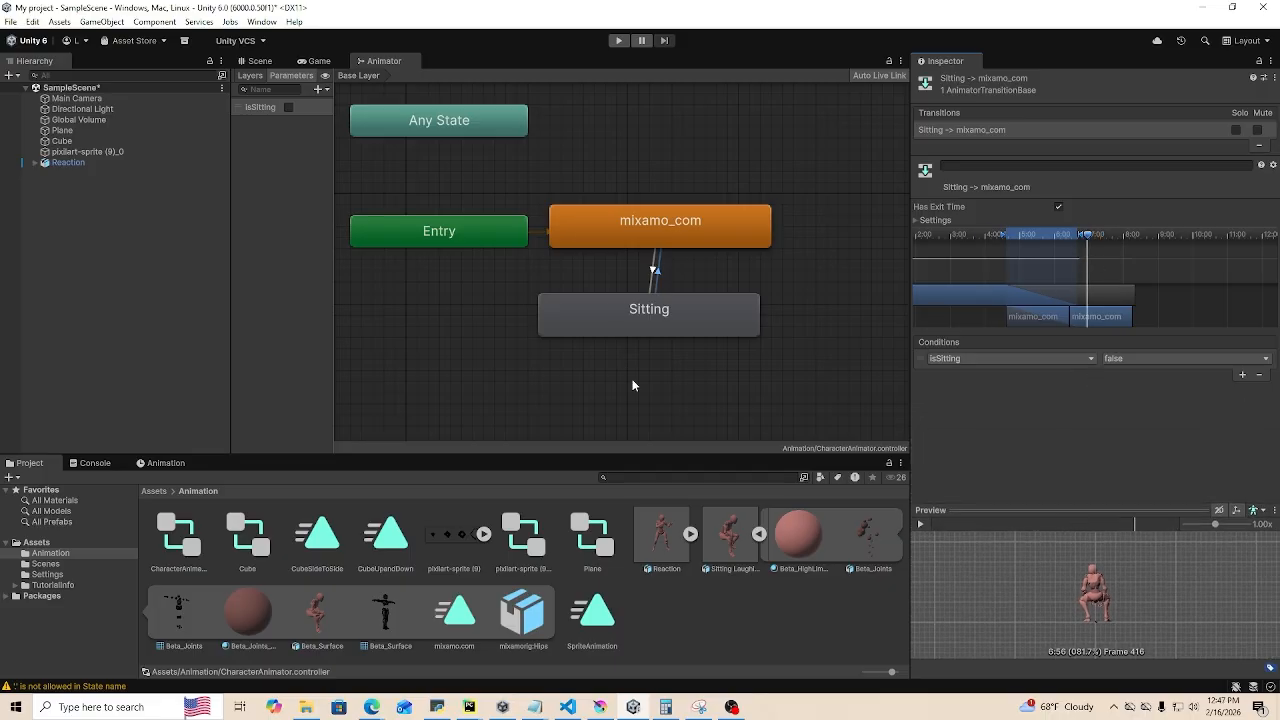
- Dock the Animator window beside the Inspector so the graph can be seen together with the scene
click(257, 61)
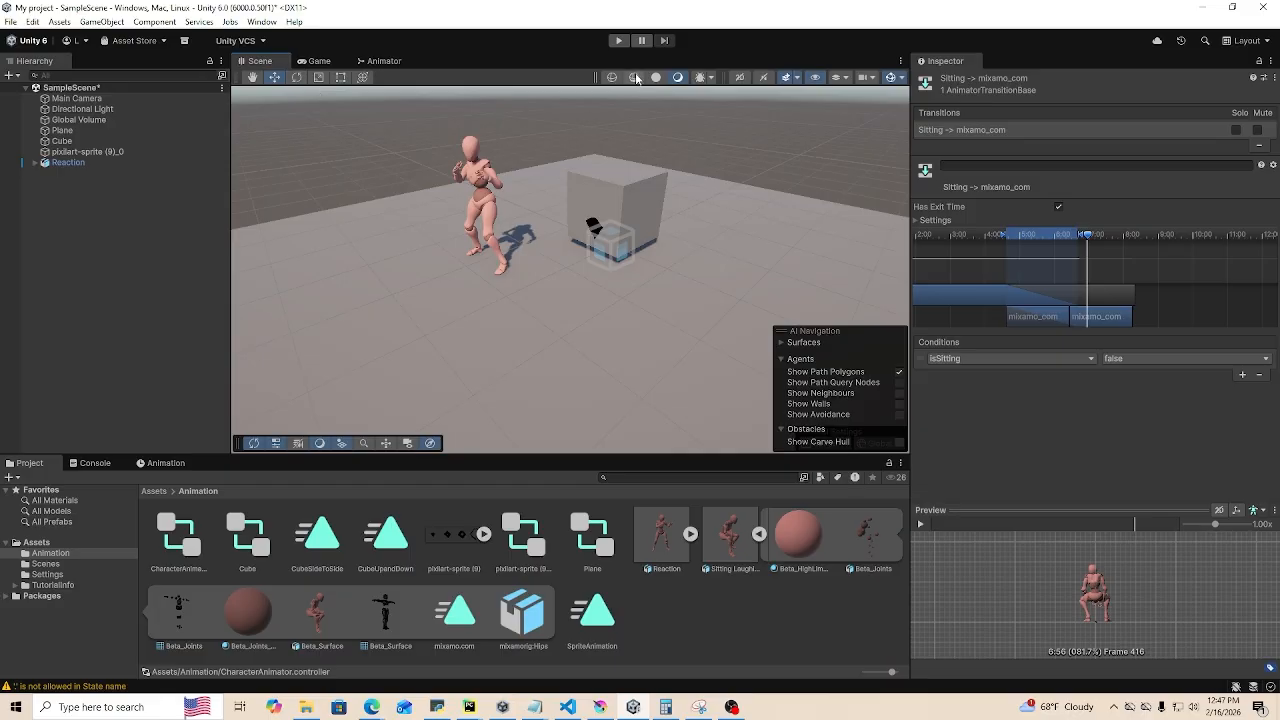
click(383, 62)
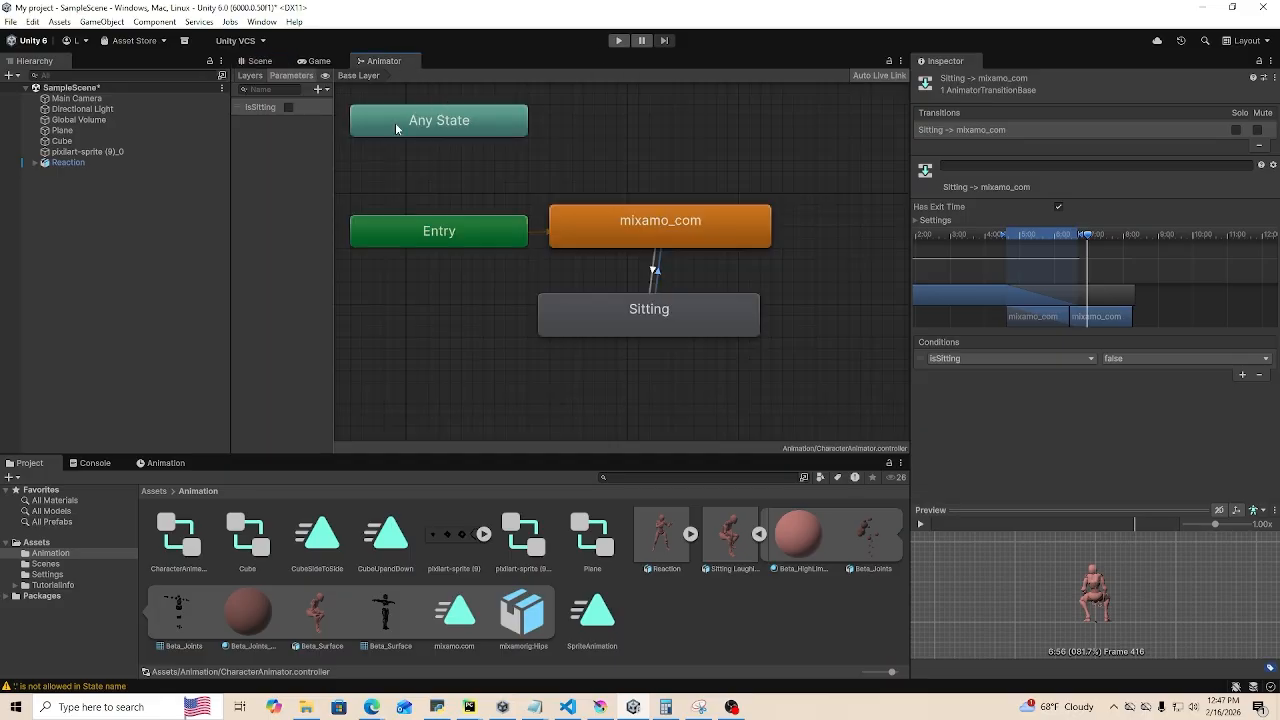
drag(391, 61, 1010, 62)
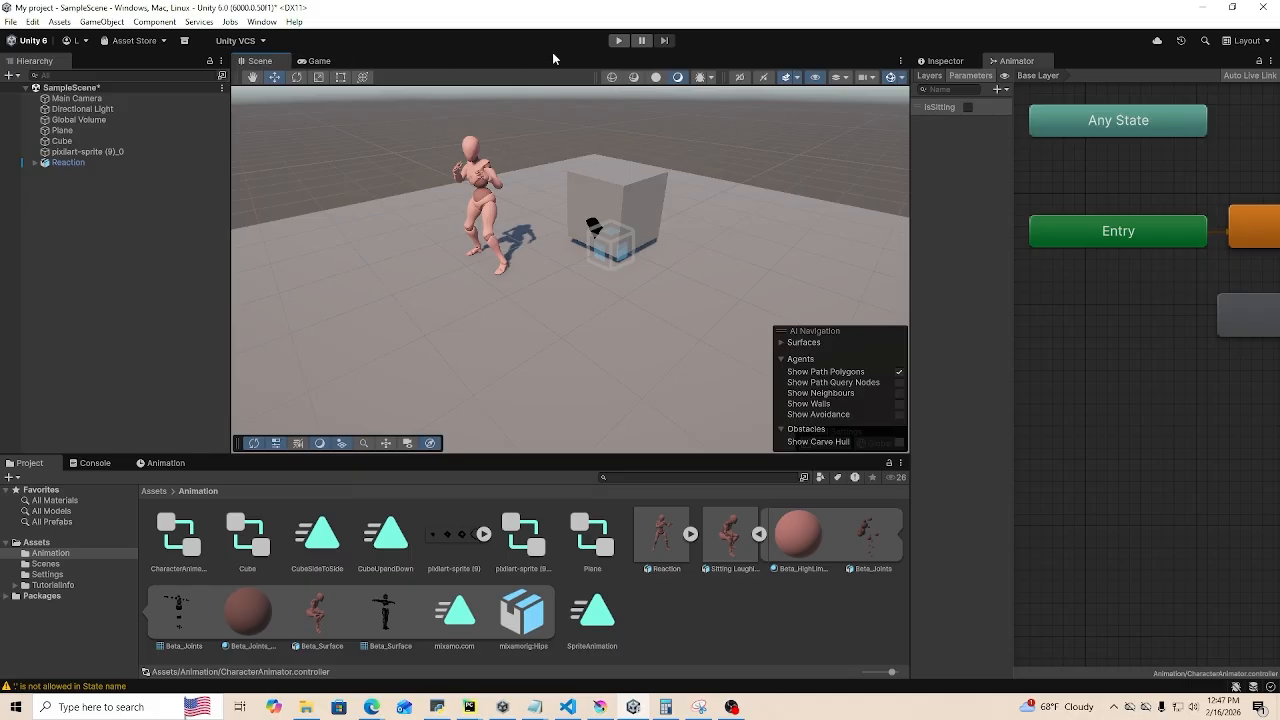
- Run the scene in Play mode and enable isSitting to test the character's switch to sitting
click(619, 41)
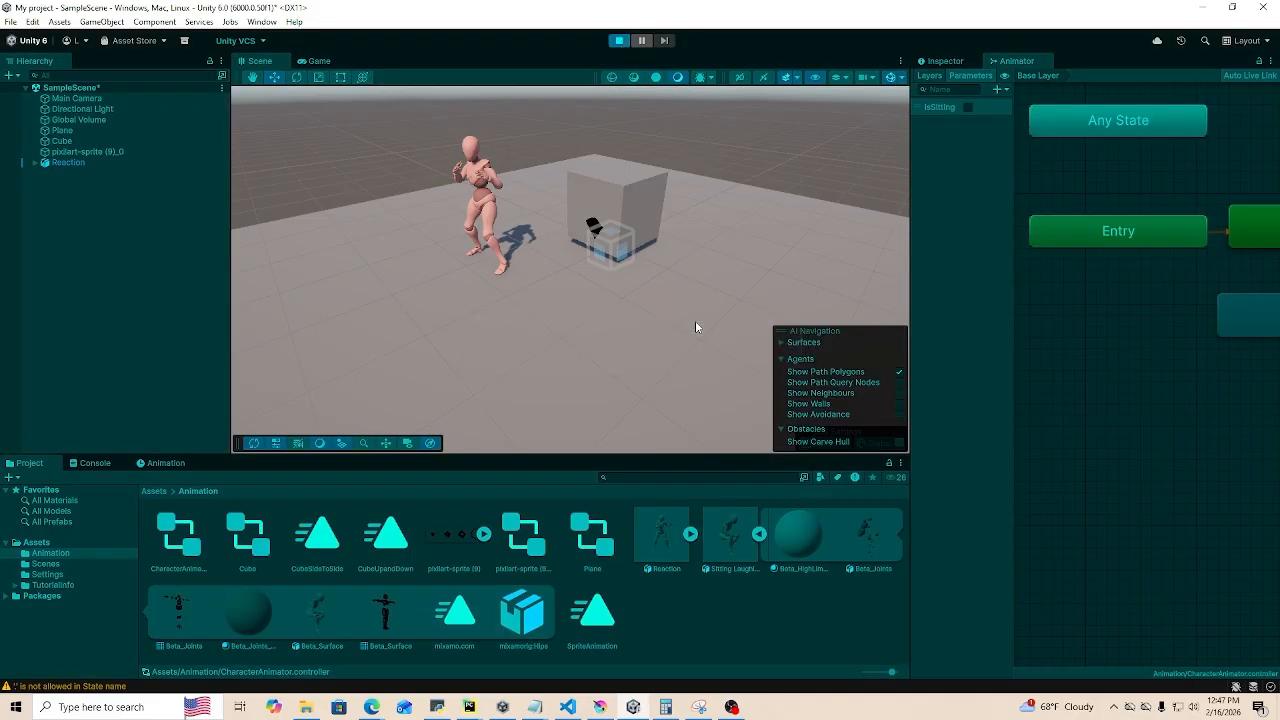
click(968, 107)
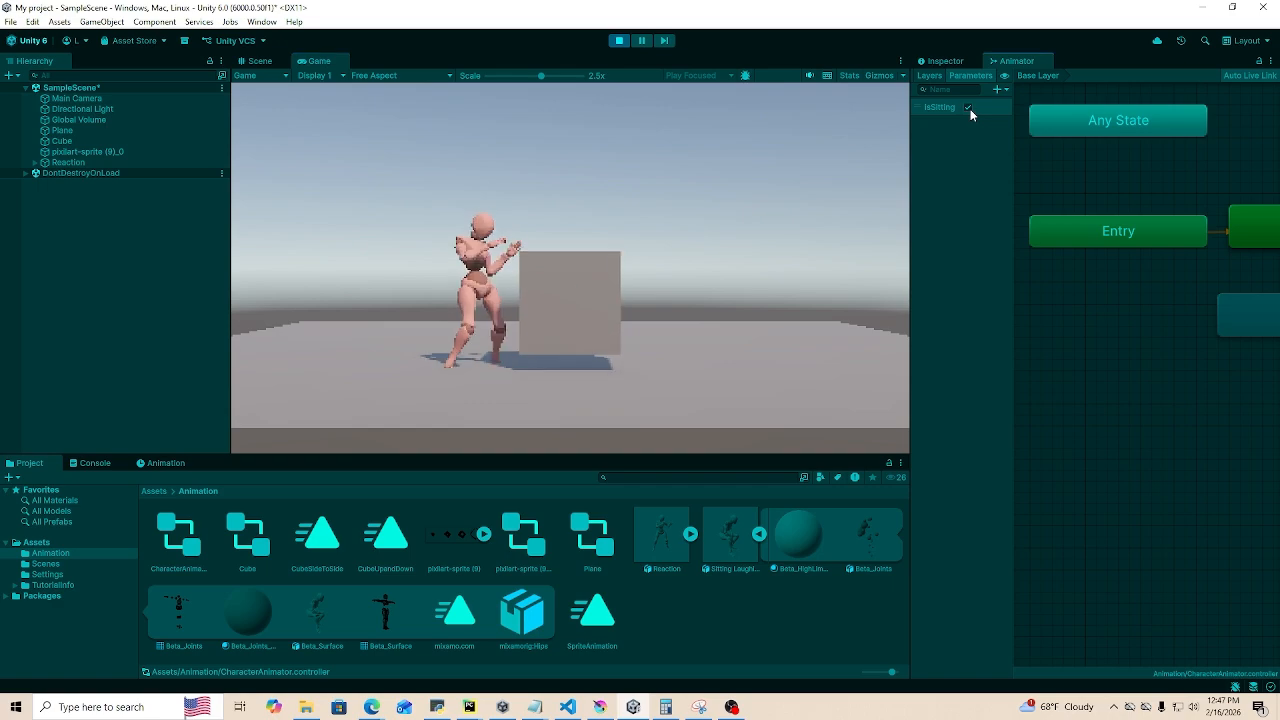
scroll(1090, 306, down, 4)
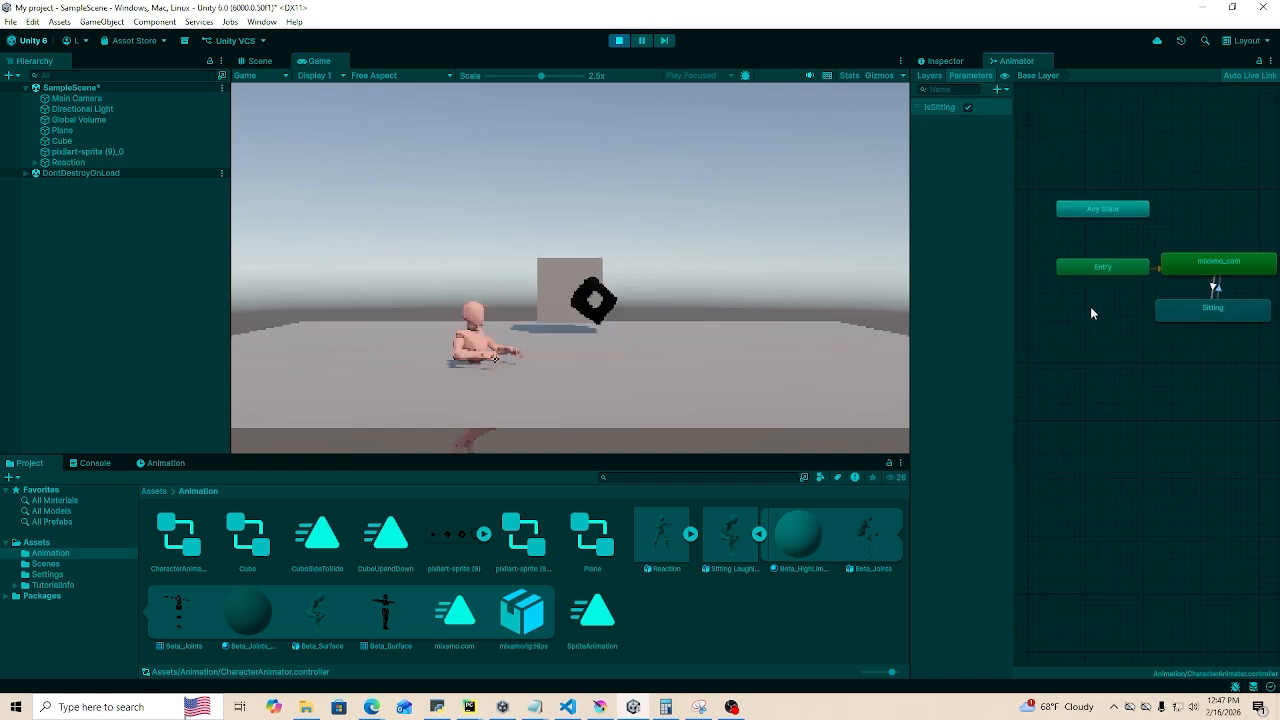
scroll(1210, 290, up, 3)
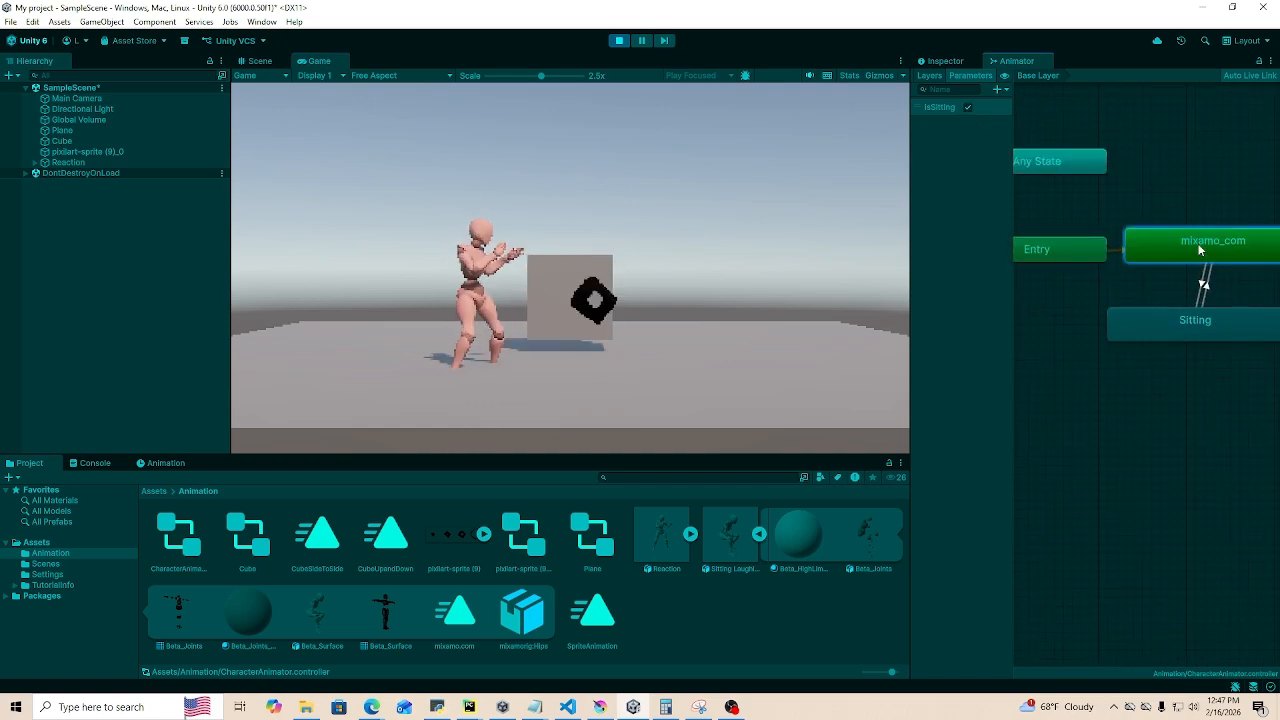
- Shift the Entry node and line up the mixamo_com state directly above Sitting in the graph
drag(1200, 250, 1183, 249)
drag(1062, 252, 1015, 243)
drag(1145, 243, 1145, 250)
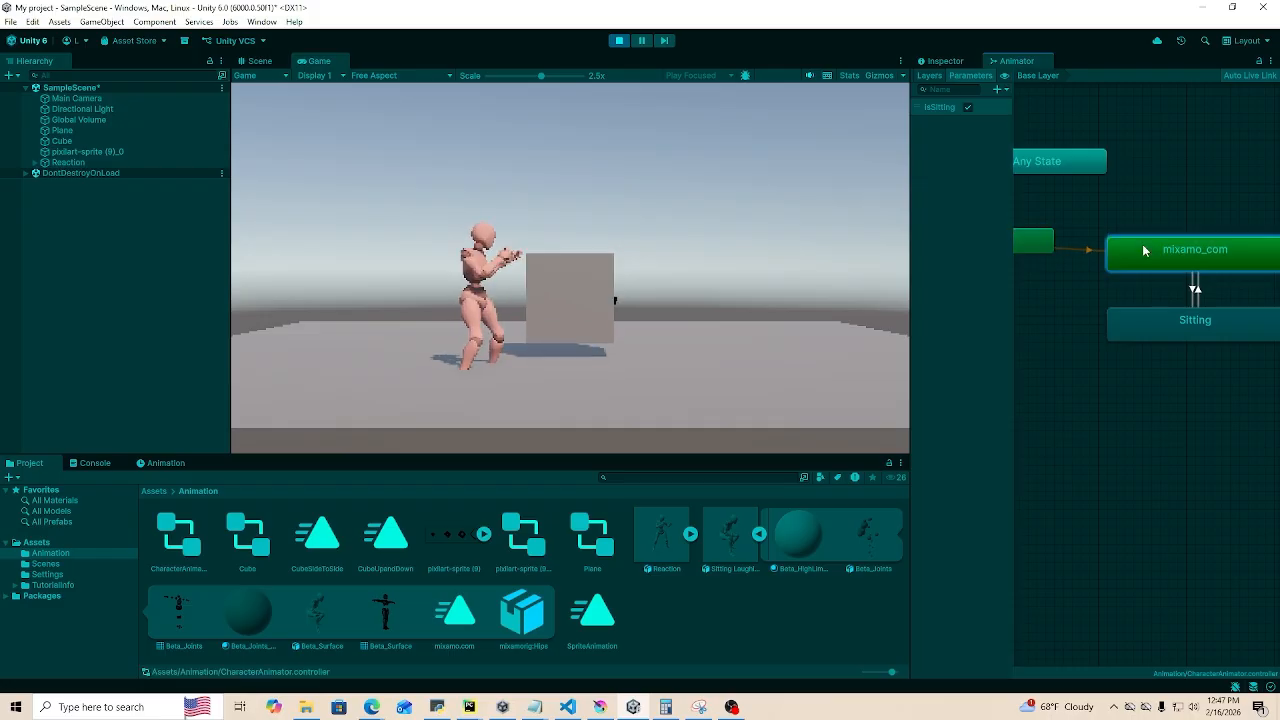
click(1166, 386)
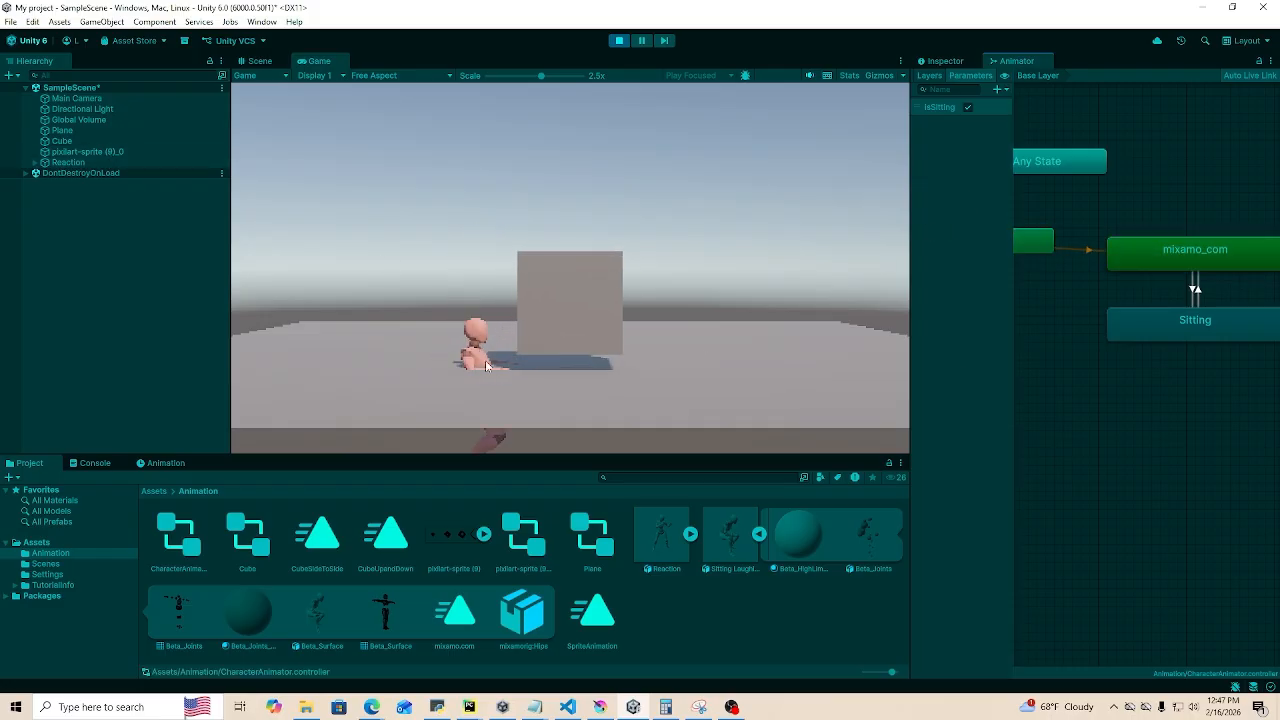
- Select the Reaction character and toggle isSitting off and on to watch its active state switch live
click(70, 162)
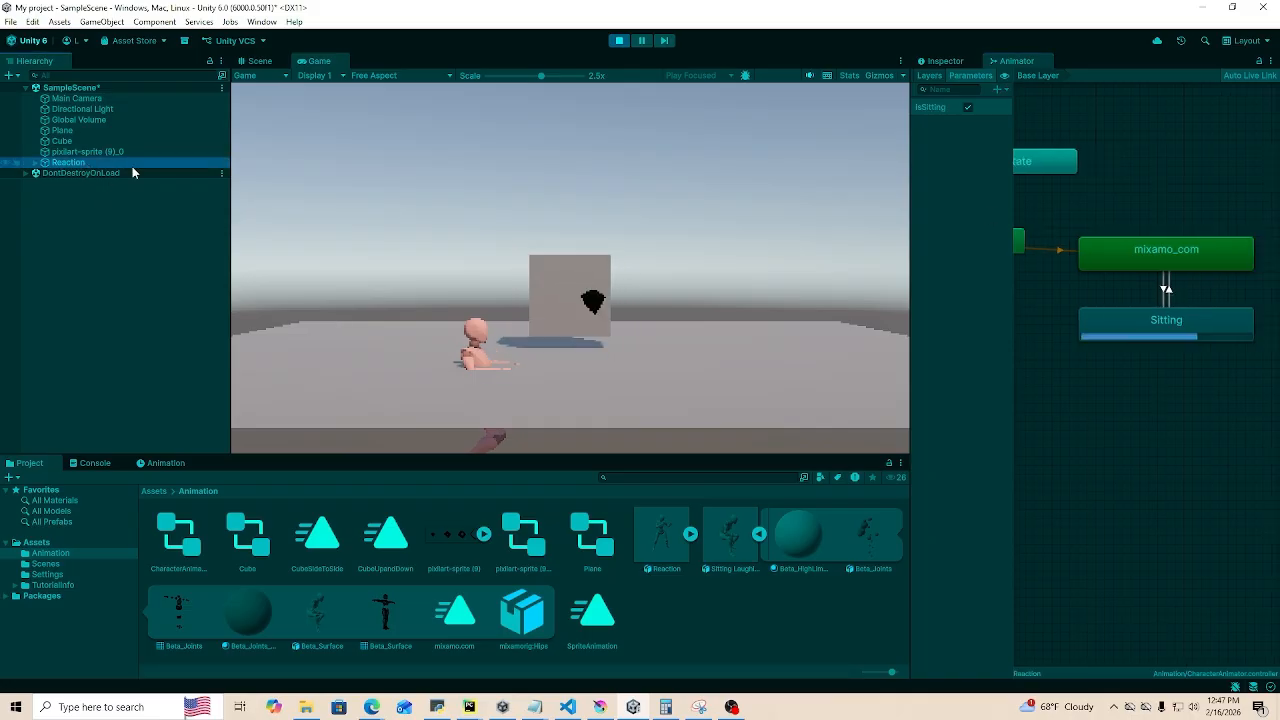
click(967, 108)
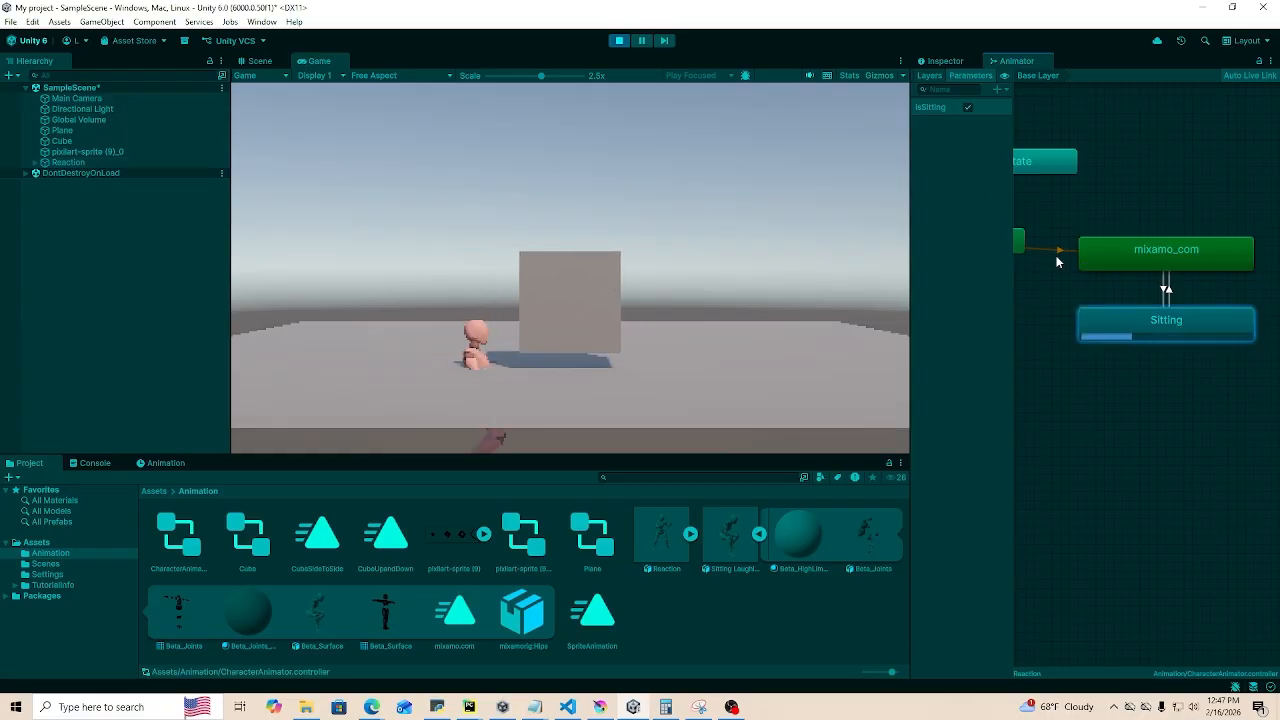
click(967, 107)
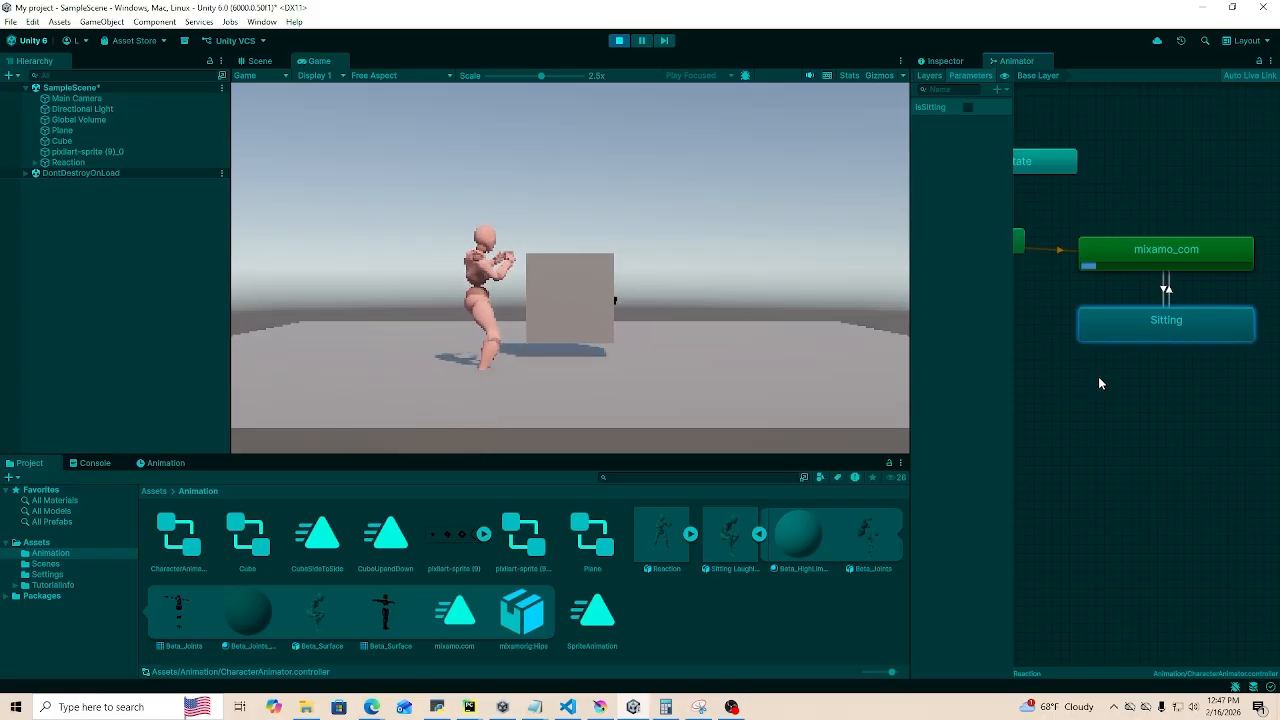
click(967, 107)
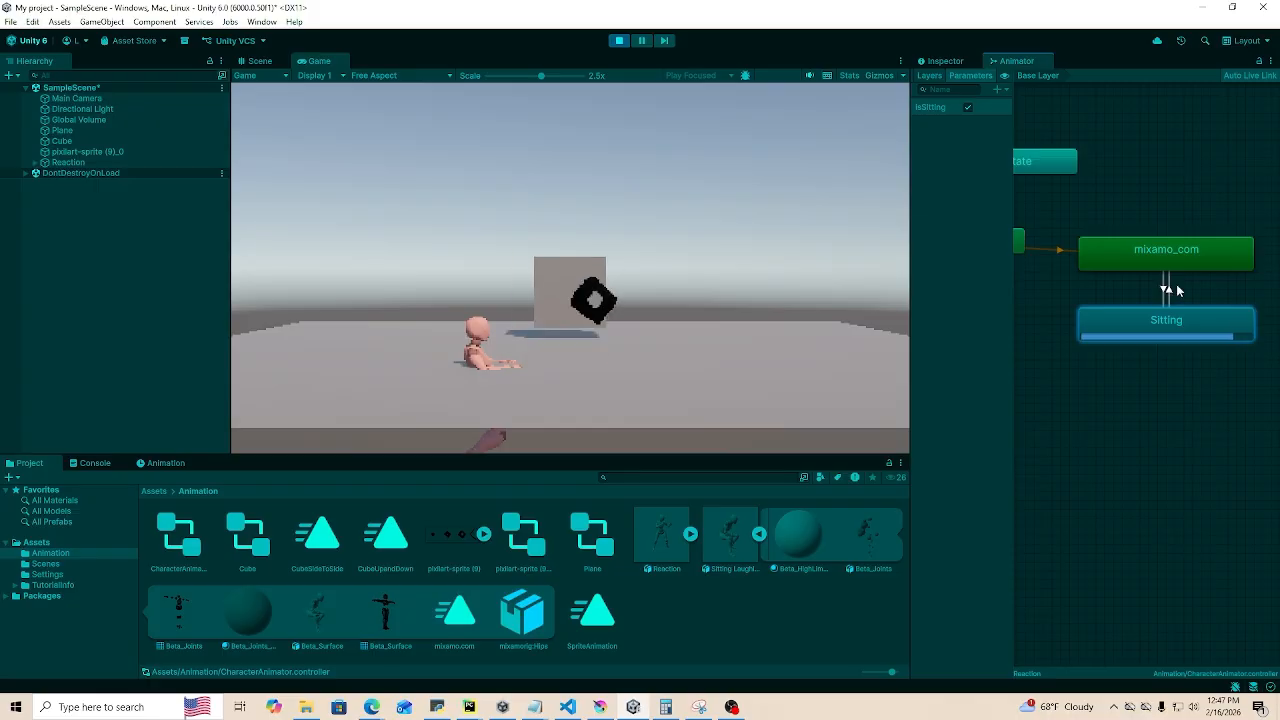
- Dock the Animator window back beside the Scene and Game views and stop Play mode
drag(1004, 64, 375, 64)
click(619, 41)
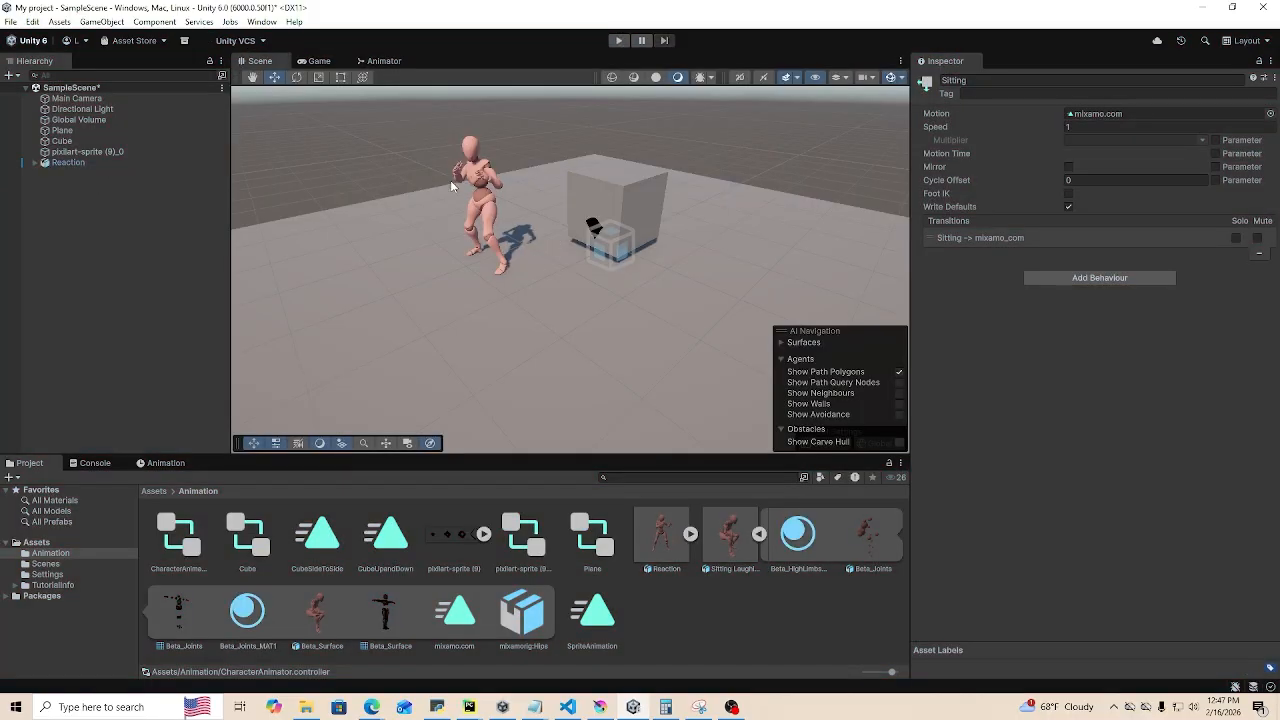
- Examine the Reaction character and the cube in the scene from several angles
right_drag(714, 210, 722, 174)
click(495, 210)
right_drag(712, 238, 510, 240)
key(d)
drag(360, 260, 447, 243)
click(598, 207)
right_drag(598, 207, 812, 217)
key(a)
key(s)
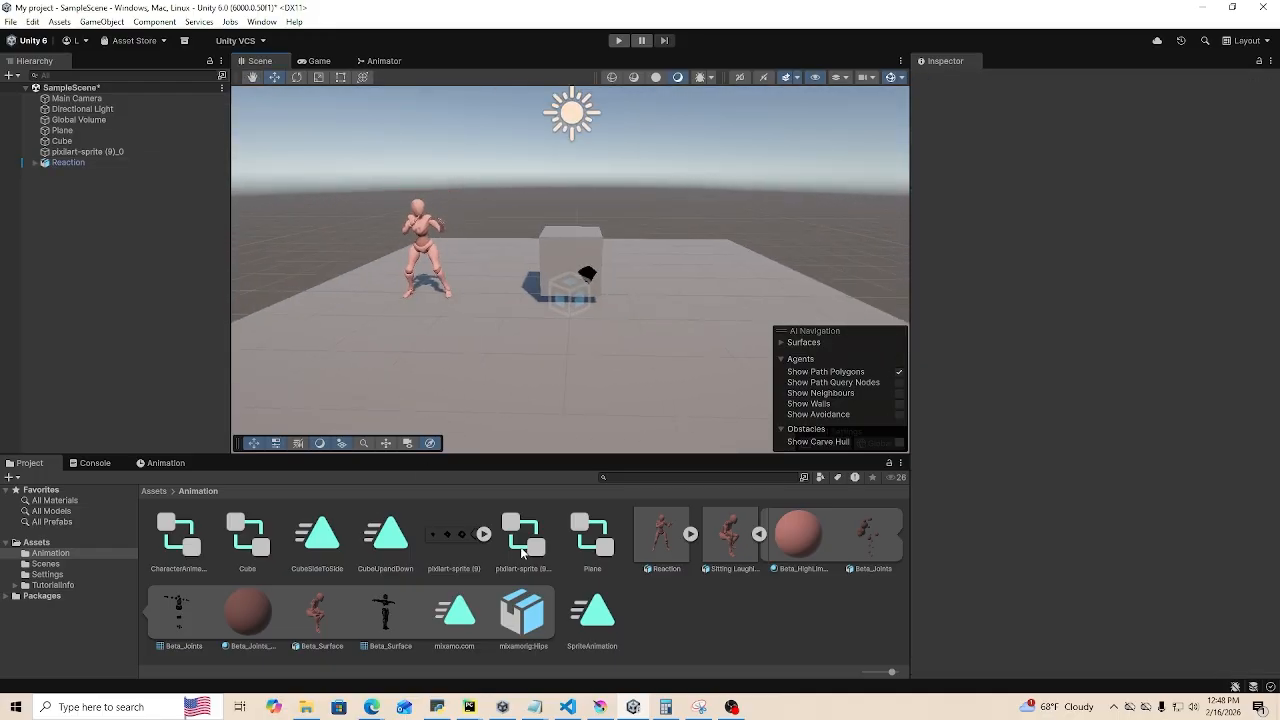
- Collapse the Sitting Laughing asset's contents and create a folder named Scripts in Assets
click(757, 535)
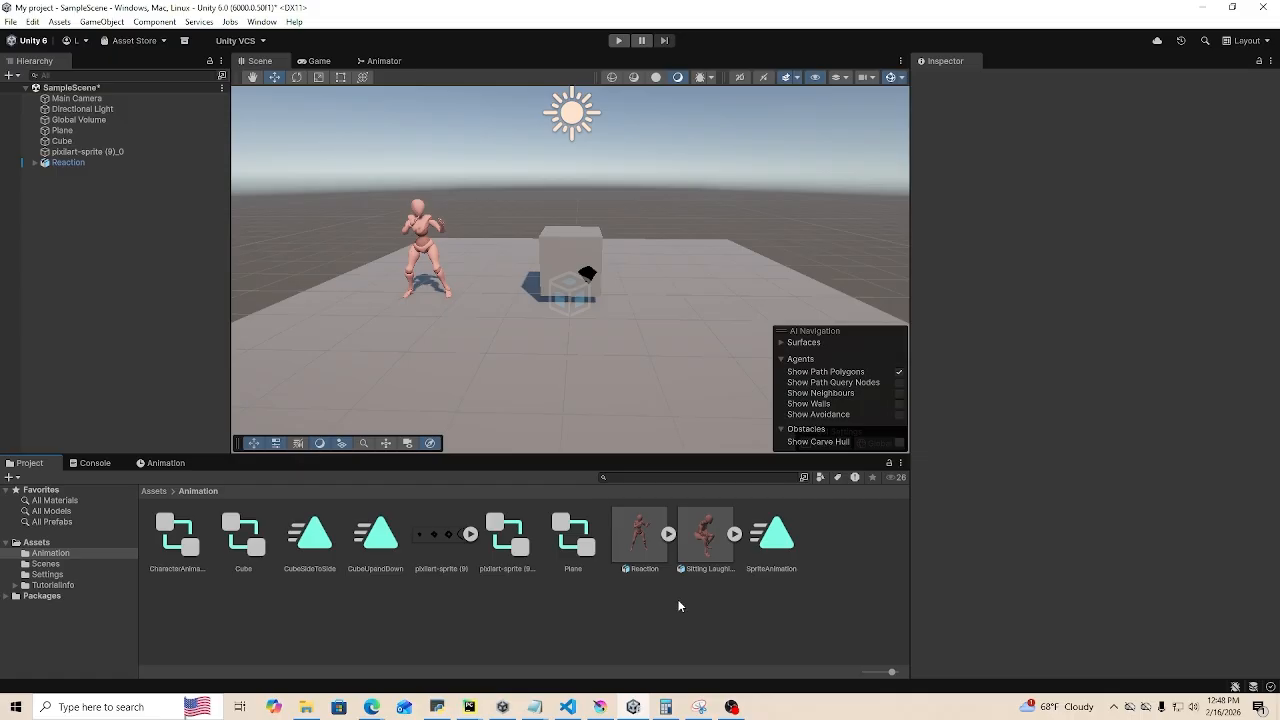
click(37, 542)
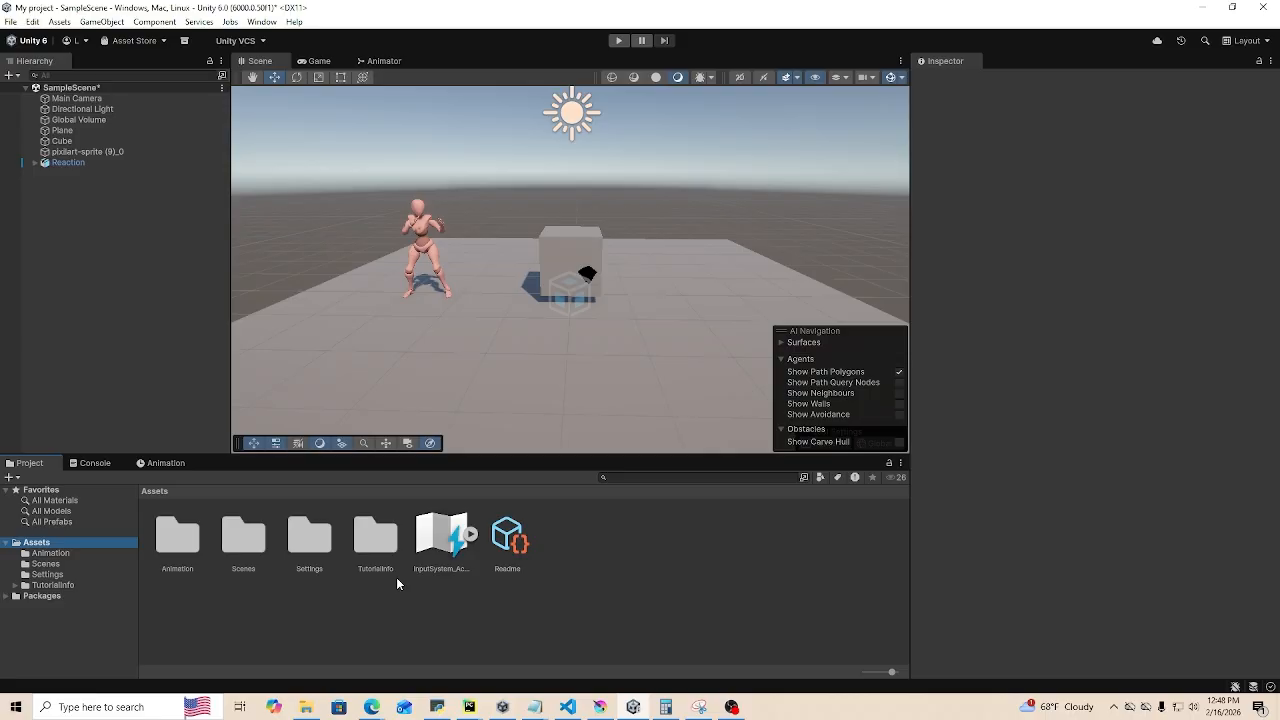
right_click(349, 600)
mouse_move(392, 240)
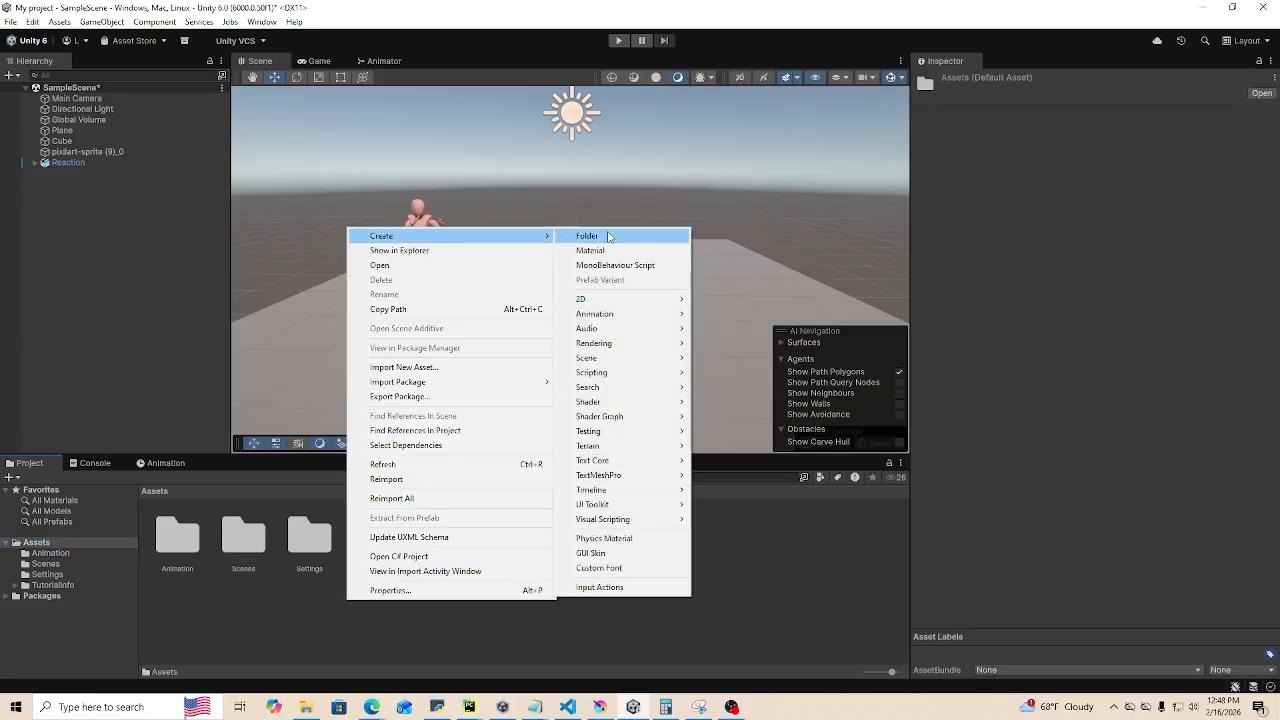
click(607, 236)
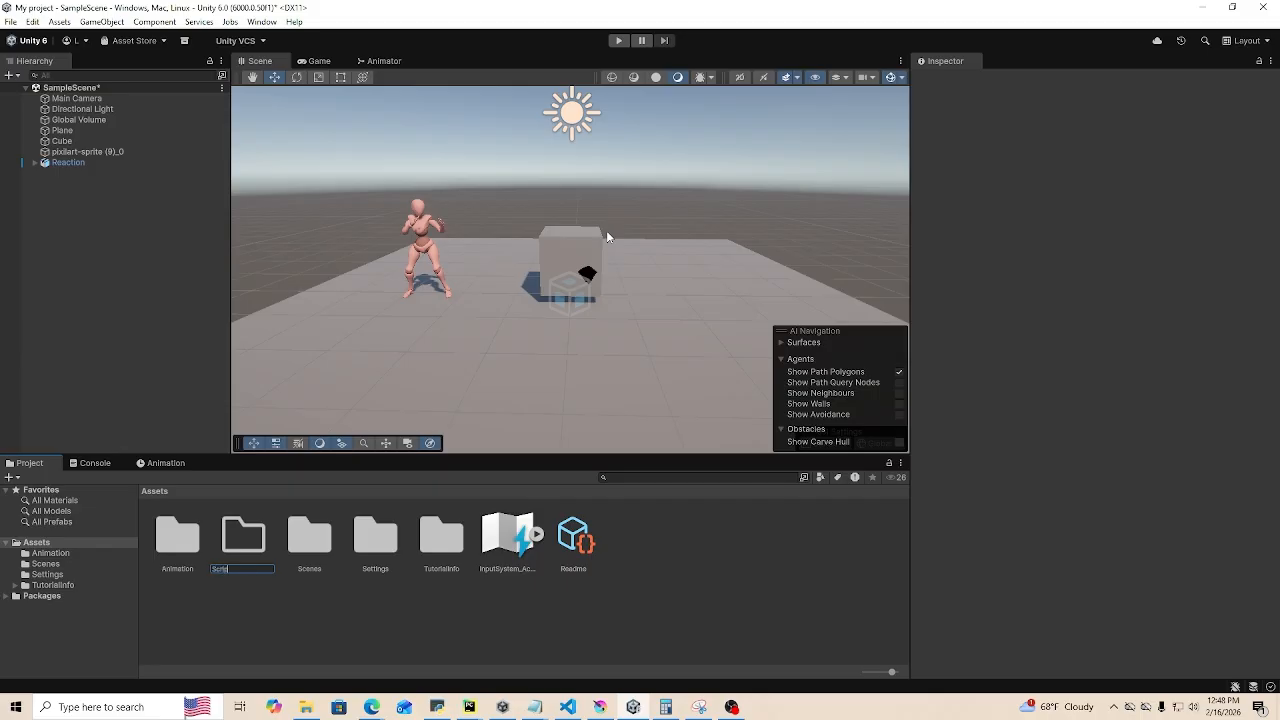
key(Return)
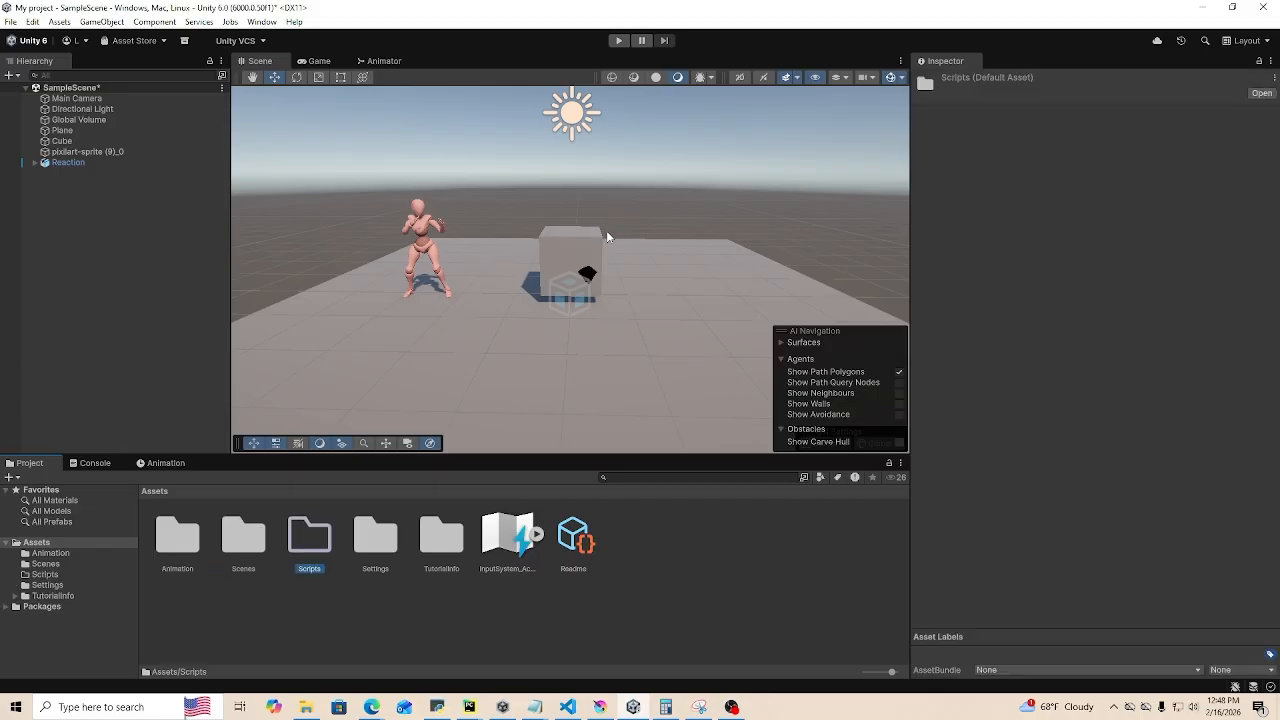
- Create a MonoBehaviour script named TurnOnObject inside the Scripts folder
double_click(312, 538)
right_click(312, 550)
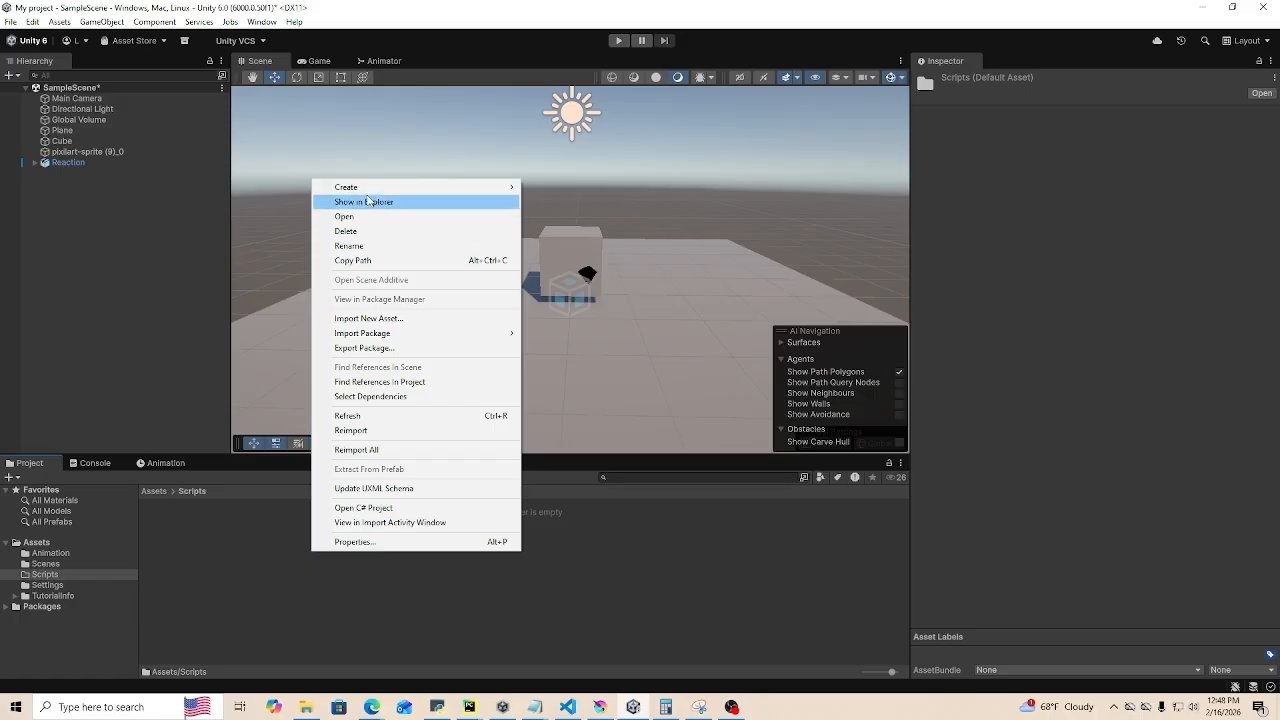
mouse_move(484, 195)
click(581, 216)
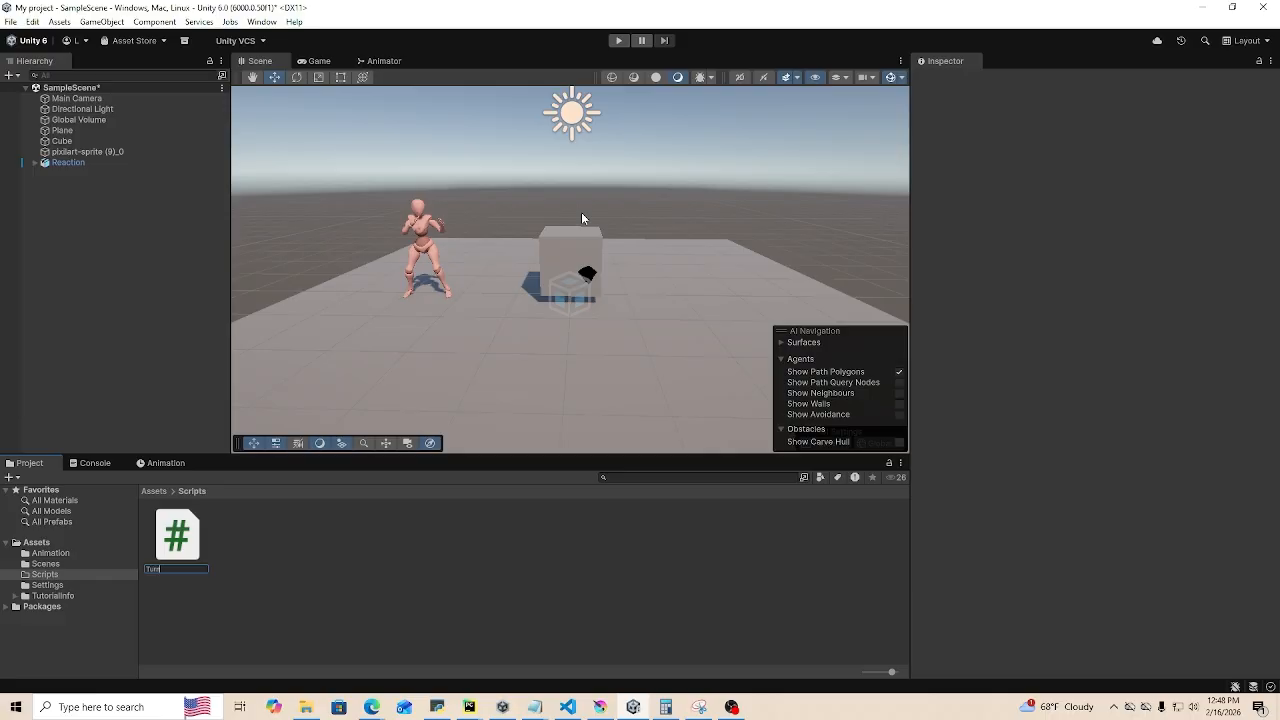
key(Return)
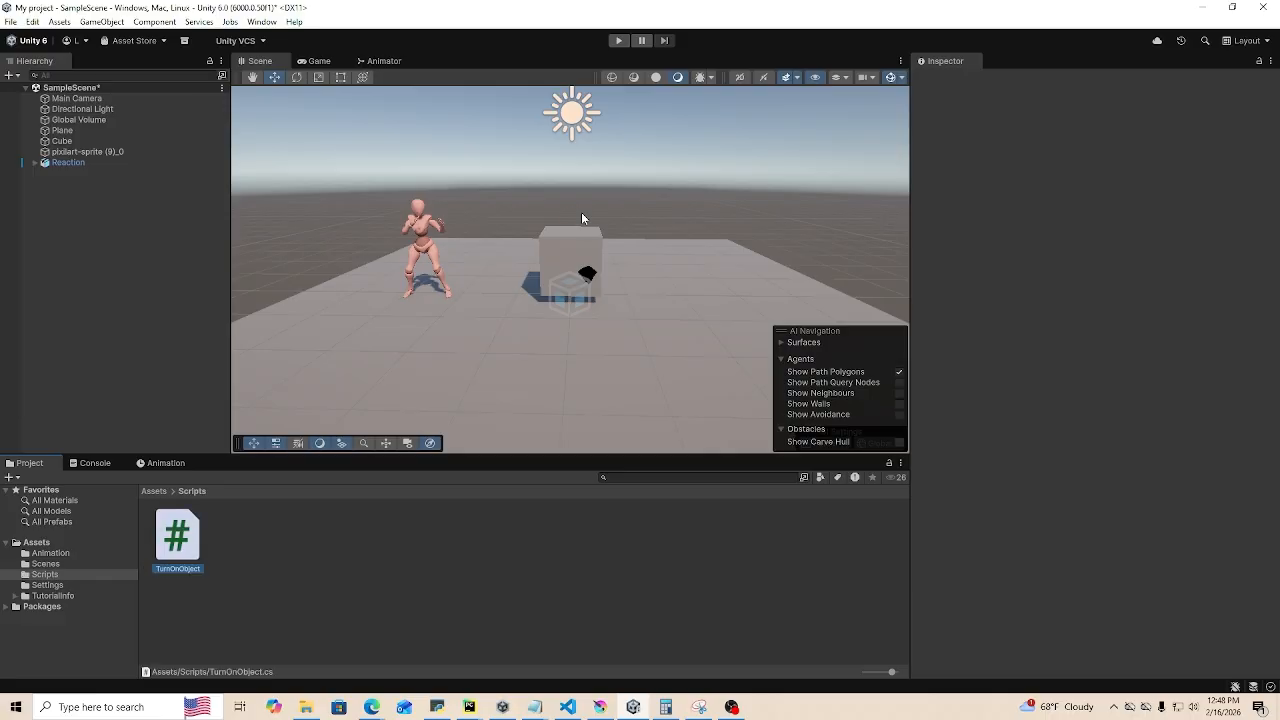
- Examine the cube and the pixilart sprite in front of it from several distances and angles
click(571, 236)
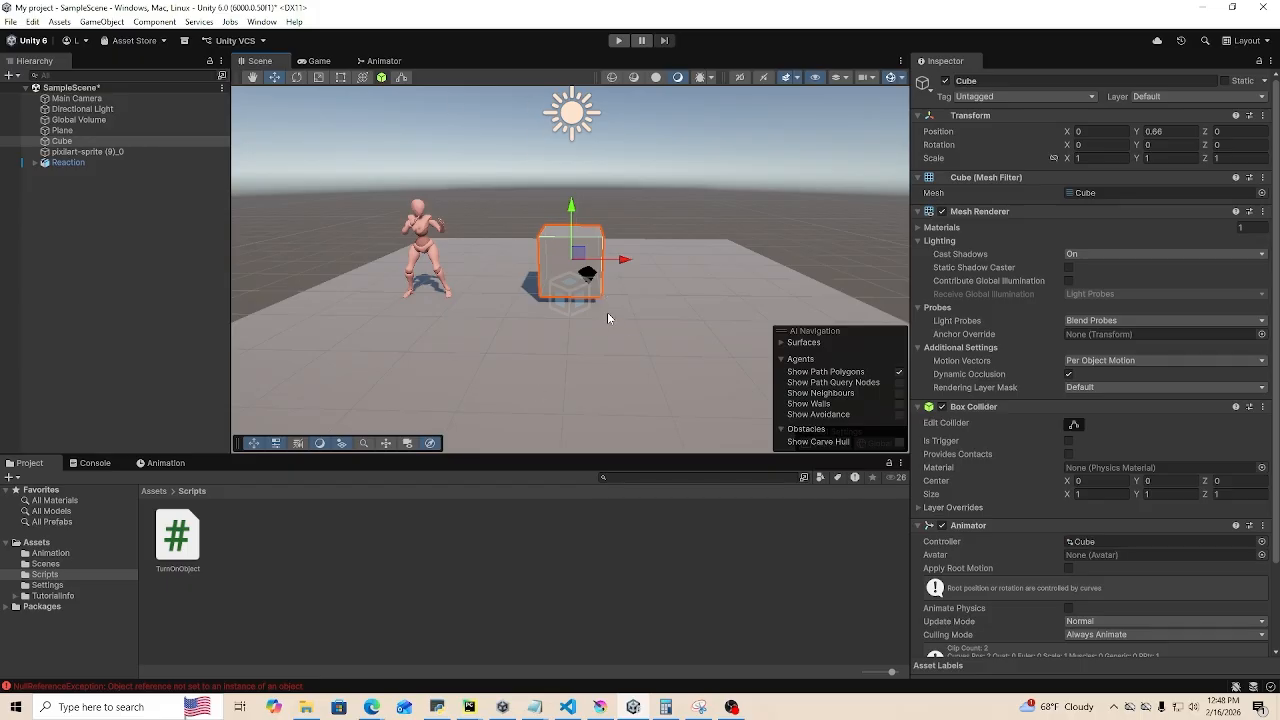
click(585, 273)
key(f)
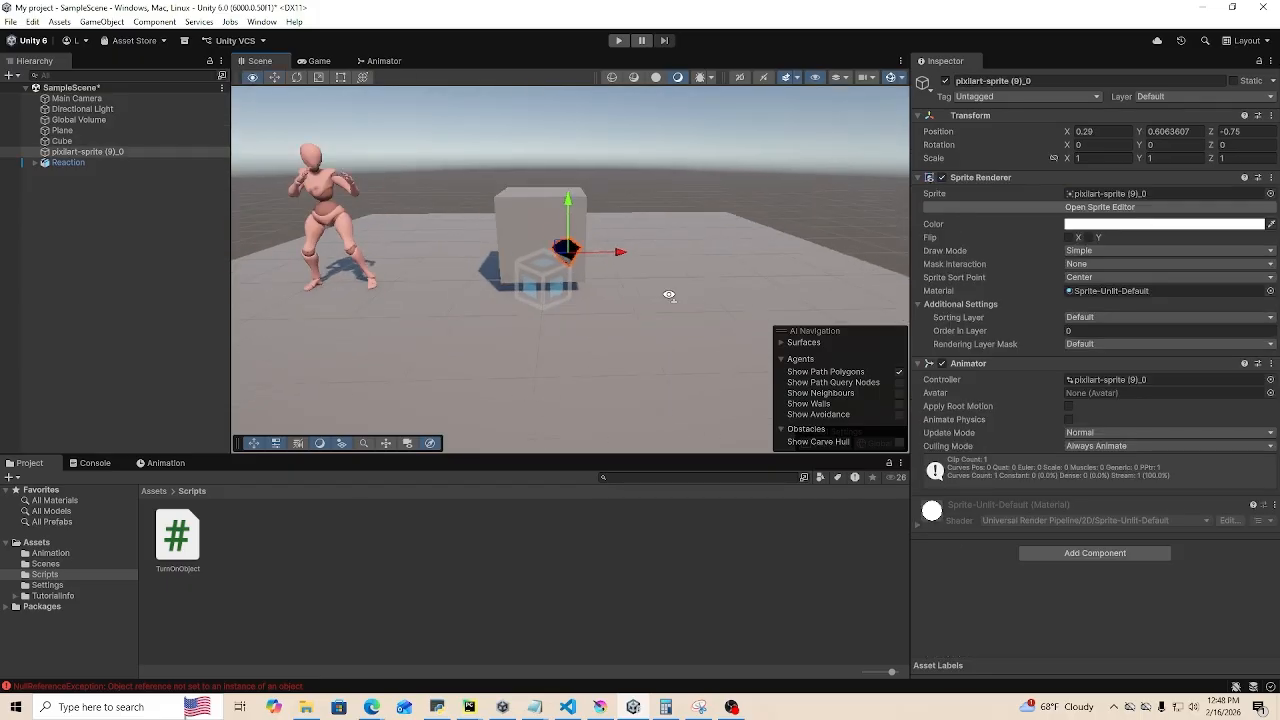
key(w)
right_drag(670, 296, 656, 256)
key(s)
key(w)
key(s)
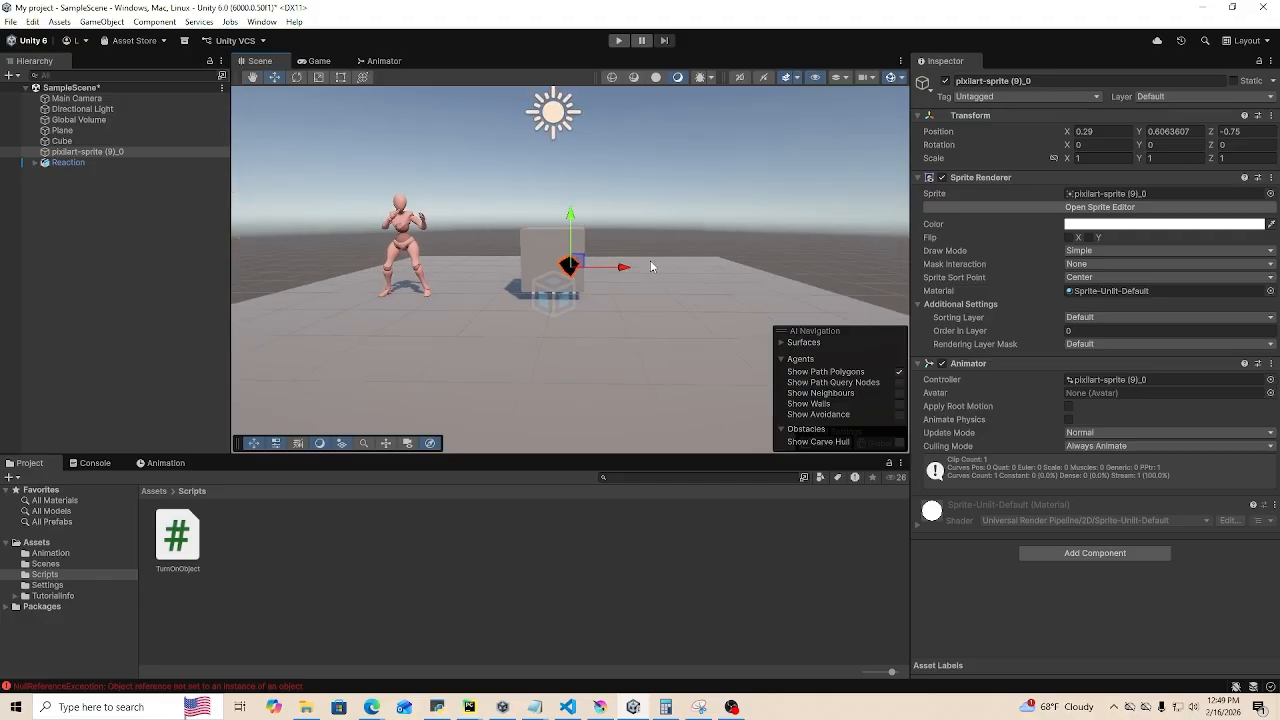
key(w)
right_drag(651, 264, 650, 239)
key(s)
- Attach the TurnOnObject script to the Cube as a component
click(534, 222)
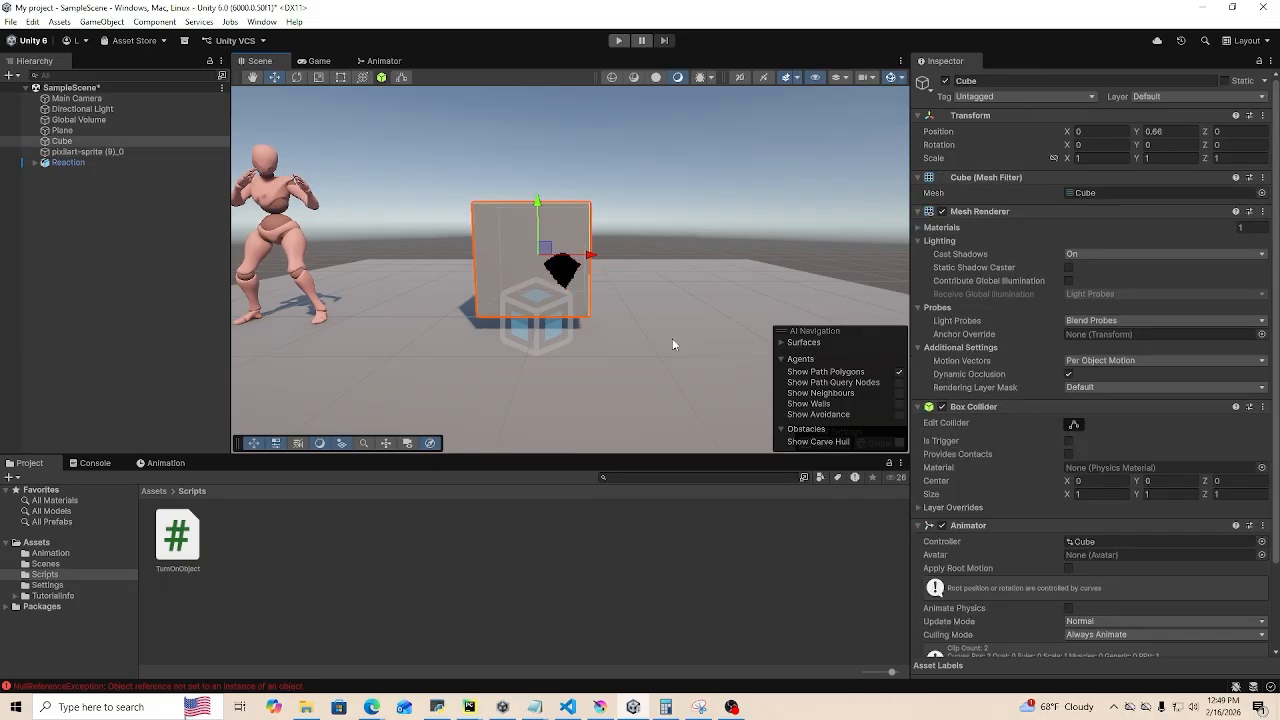
scroll(1020, 555, down, 3)
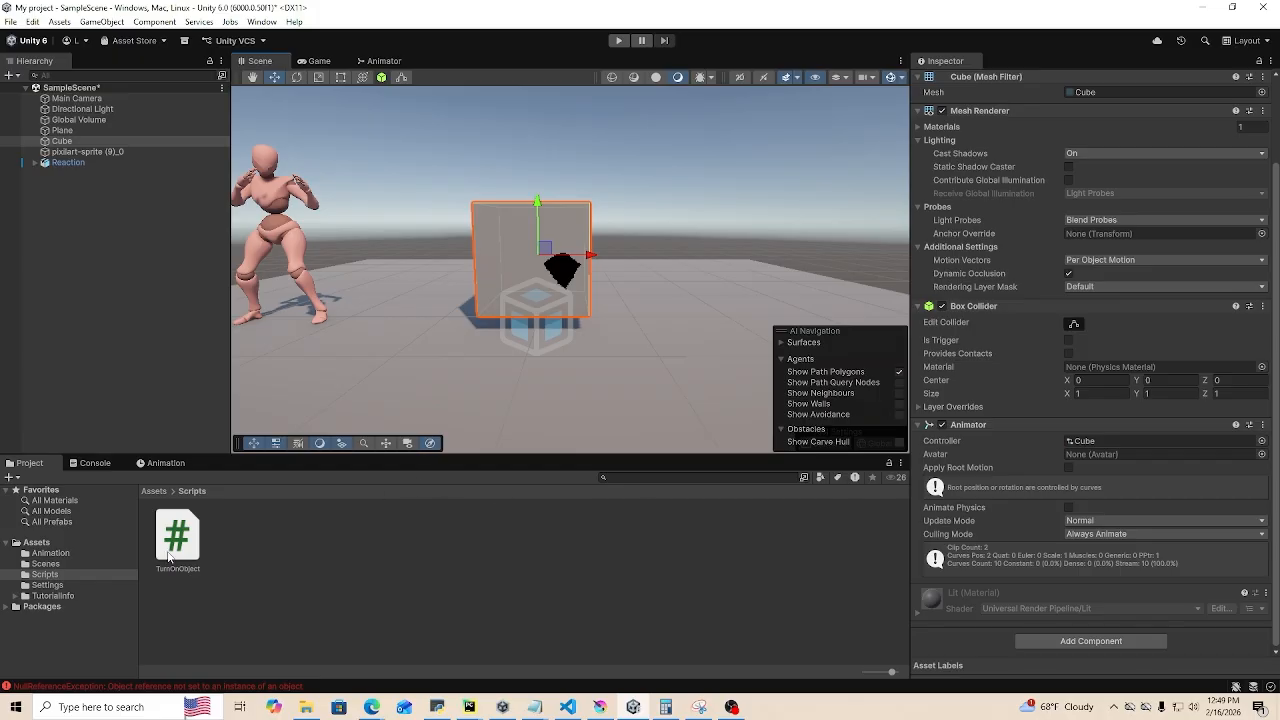
drag(168, 556, 1005, 625)
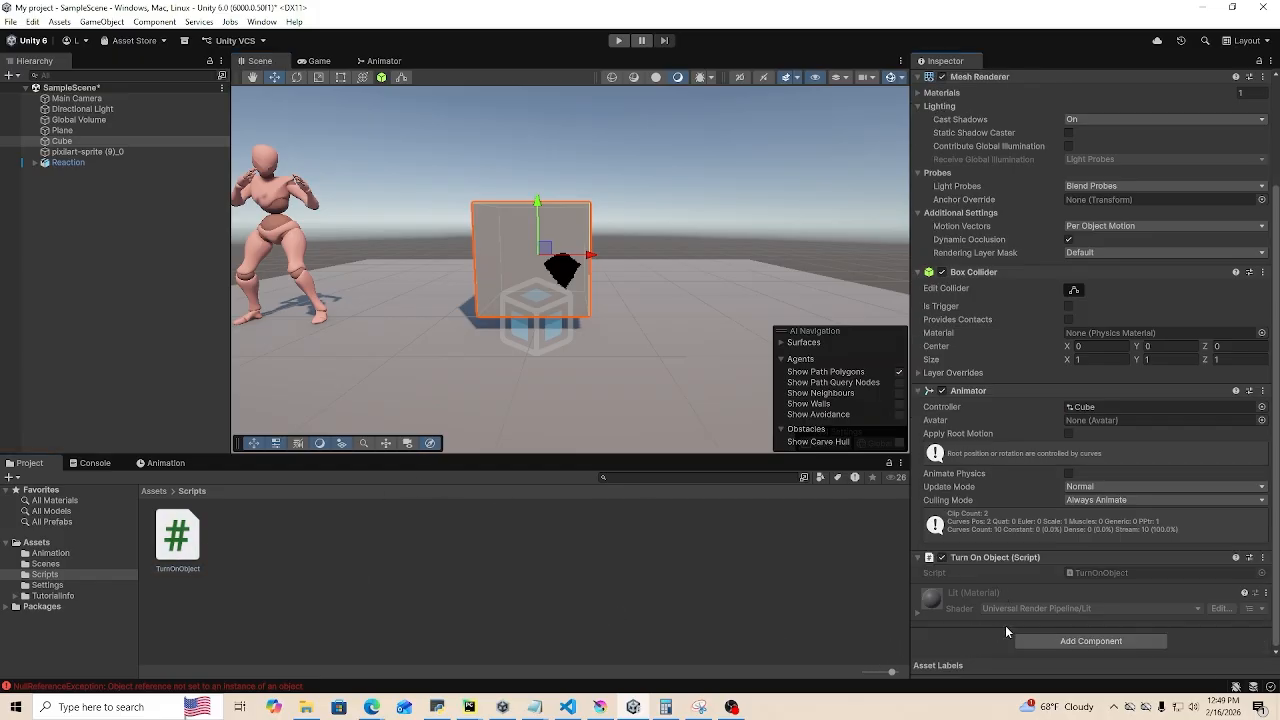
- Inspect the console error and the Cube's Animator graph, and clear the console
click(97, 464)
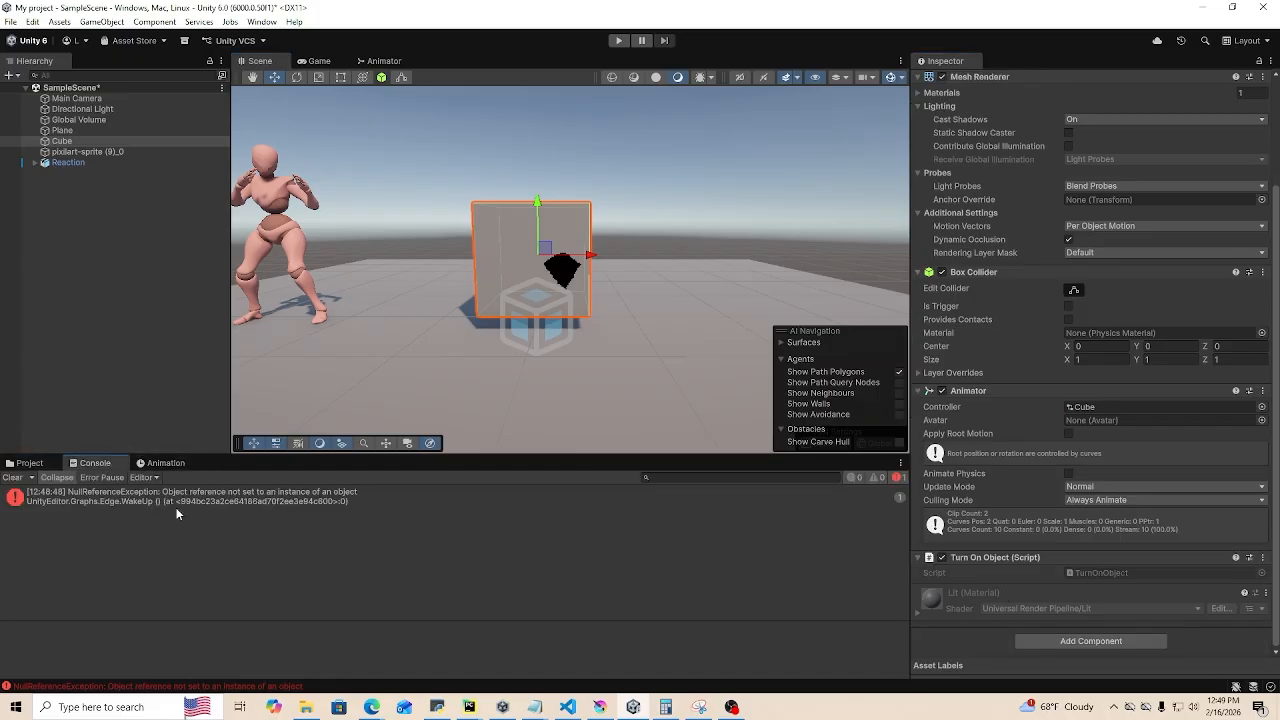
click(250, 500)
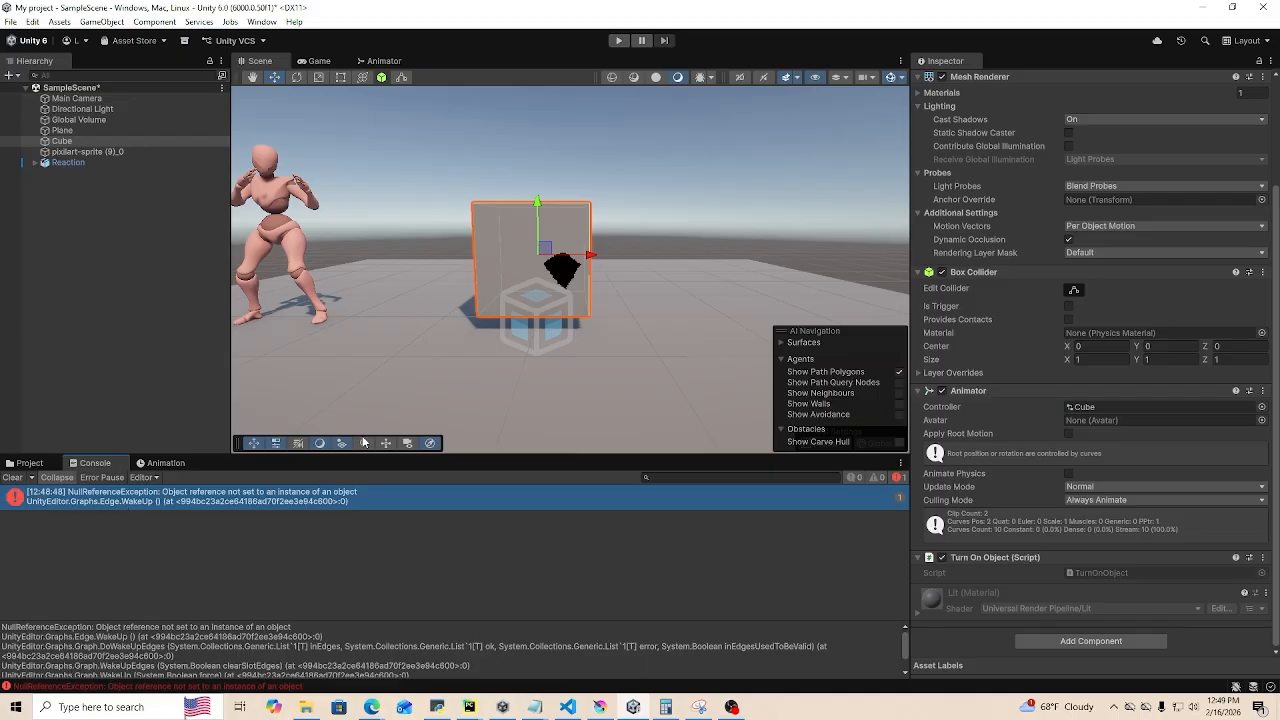
click(383, 60)
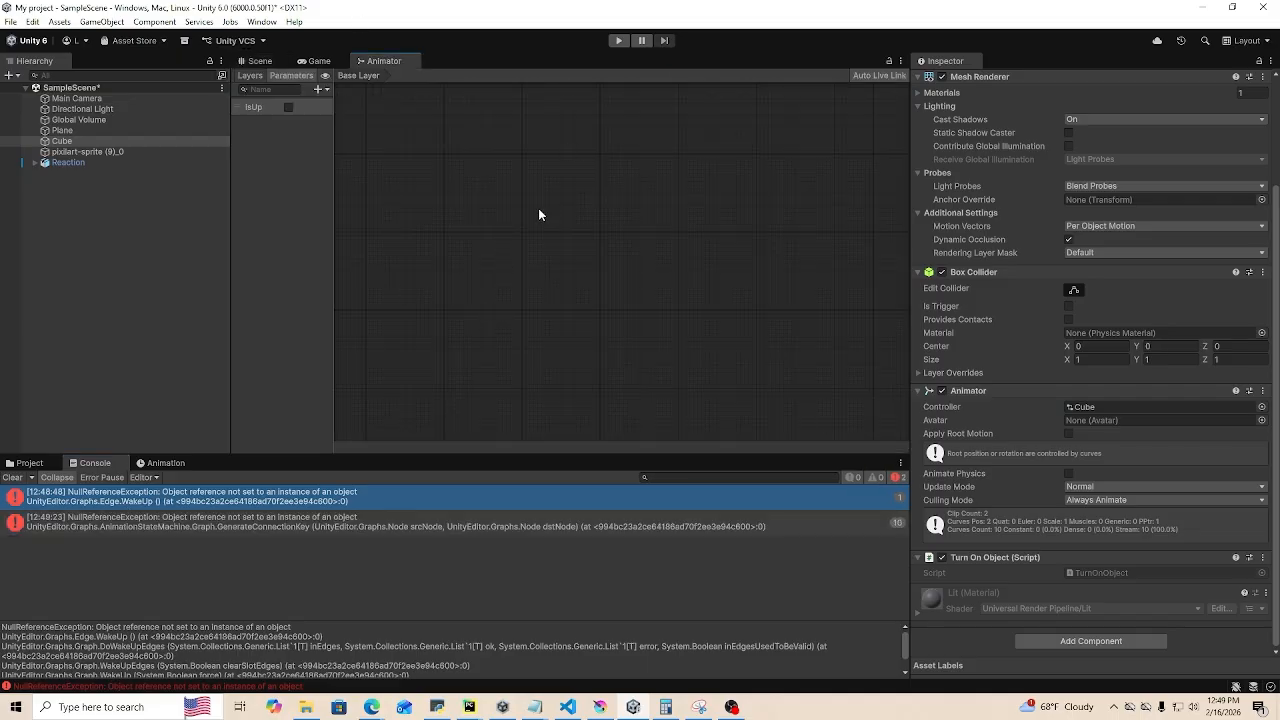
click(259, 61)
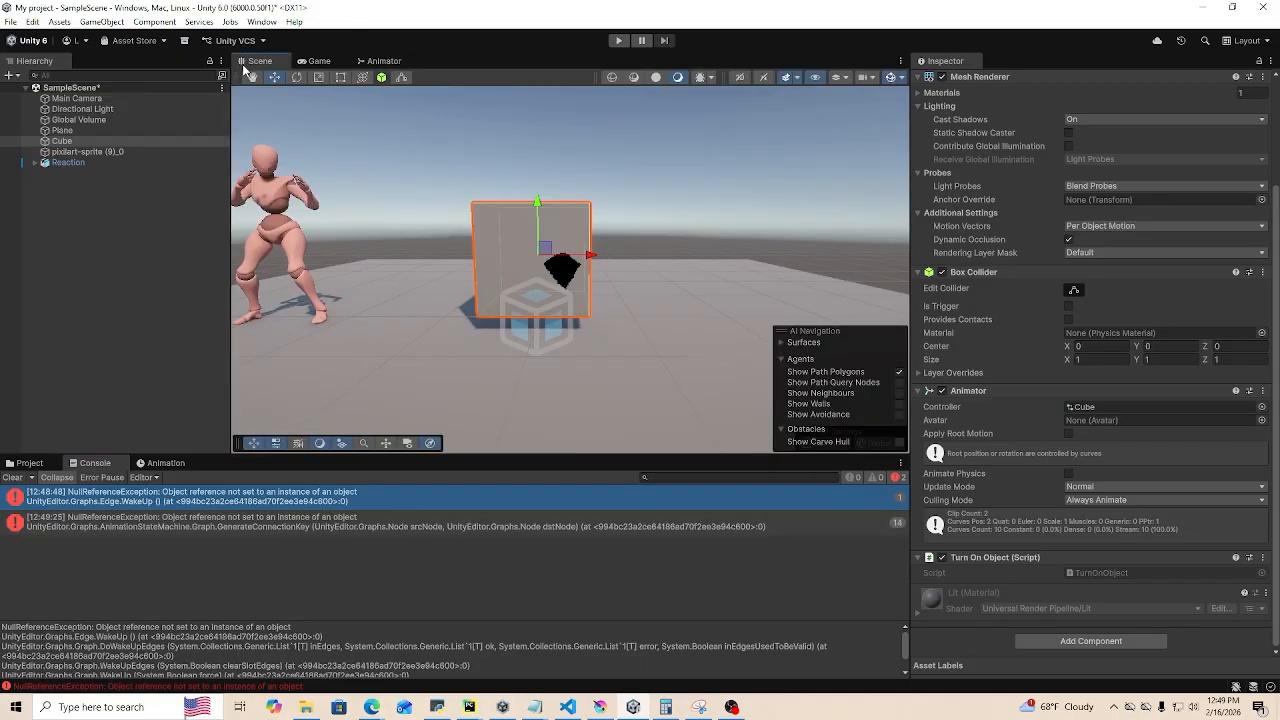
click(13, 477)
click(28, 463)
- Open the TurnOnObject script in Visual Studio Code, allow the untrusted file, and hide the chat panel
click(90, 153)
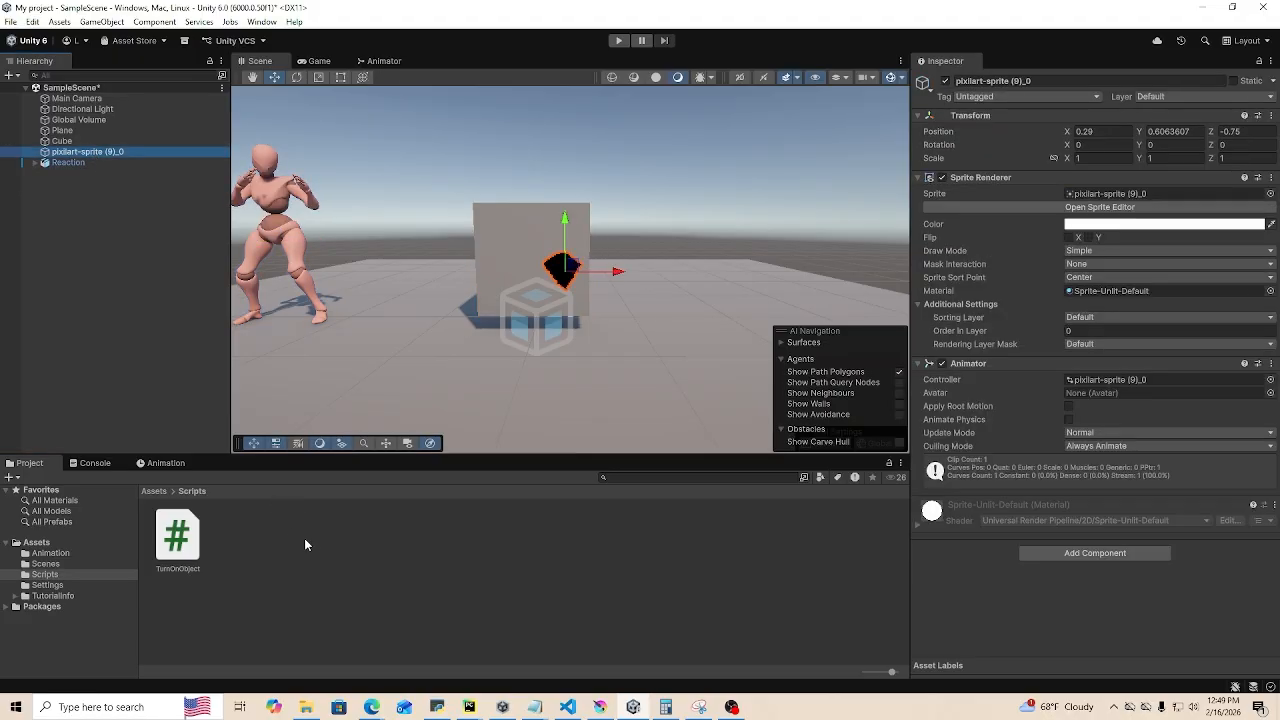
click(178, 540)
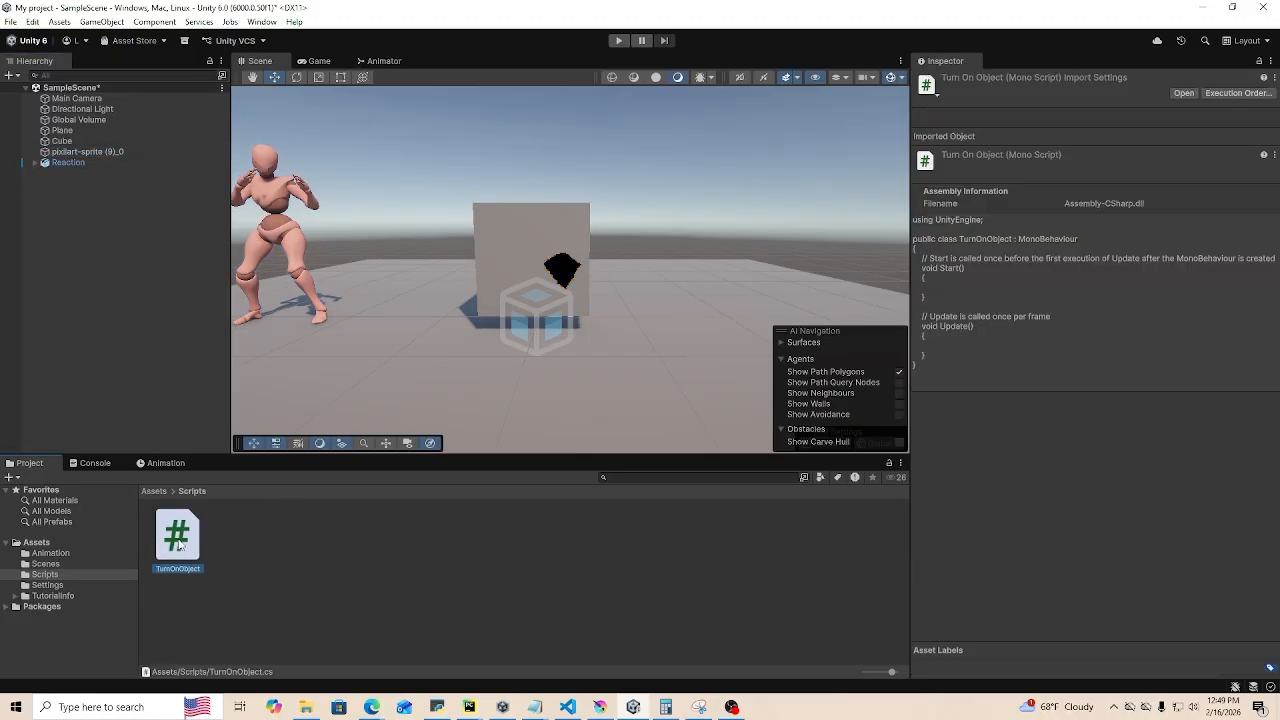
double_click(178, 540)
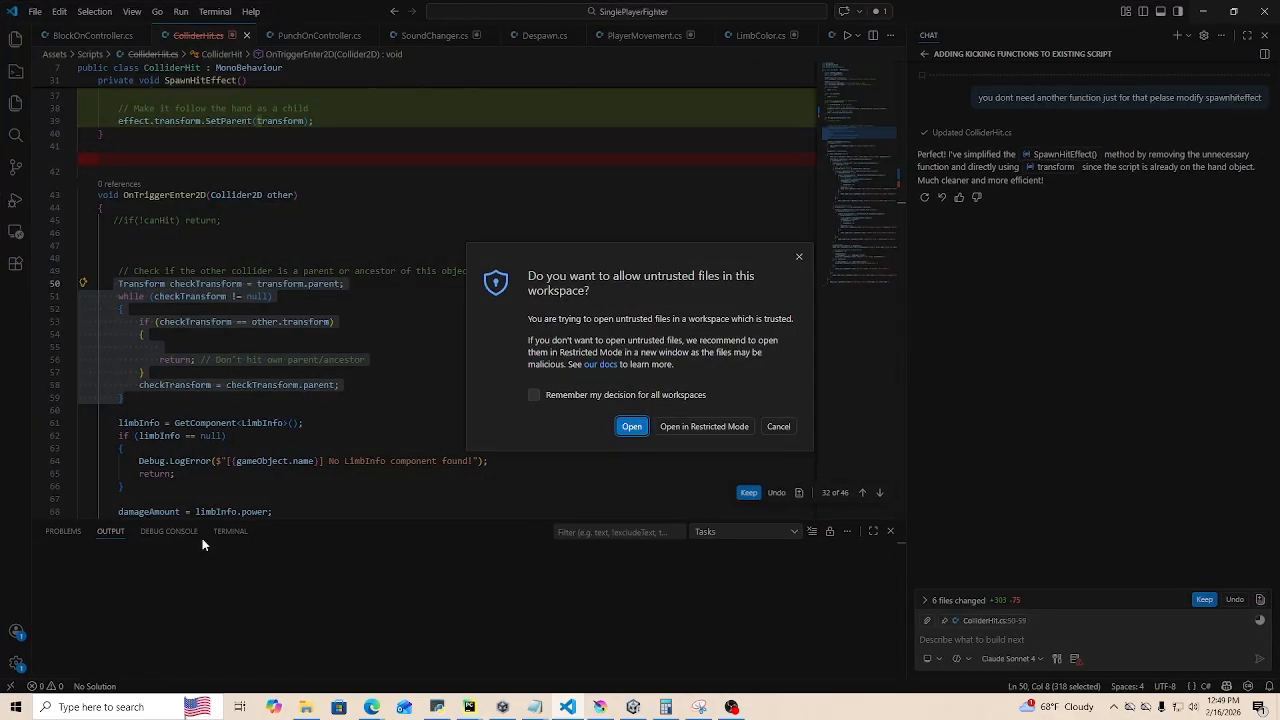
click(632, 427)
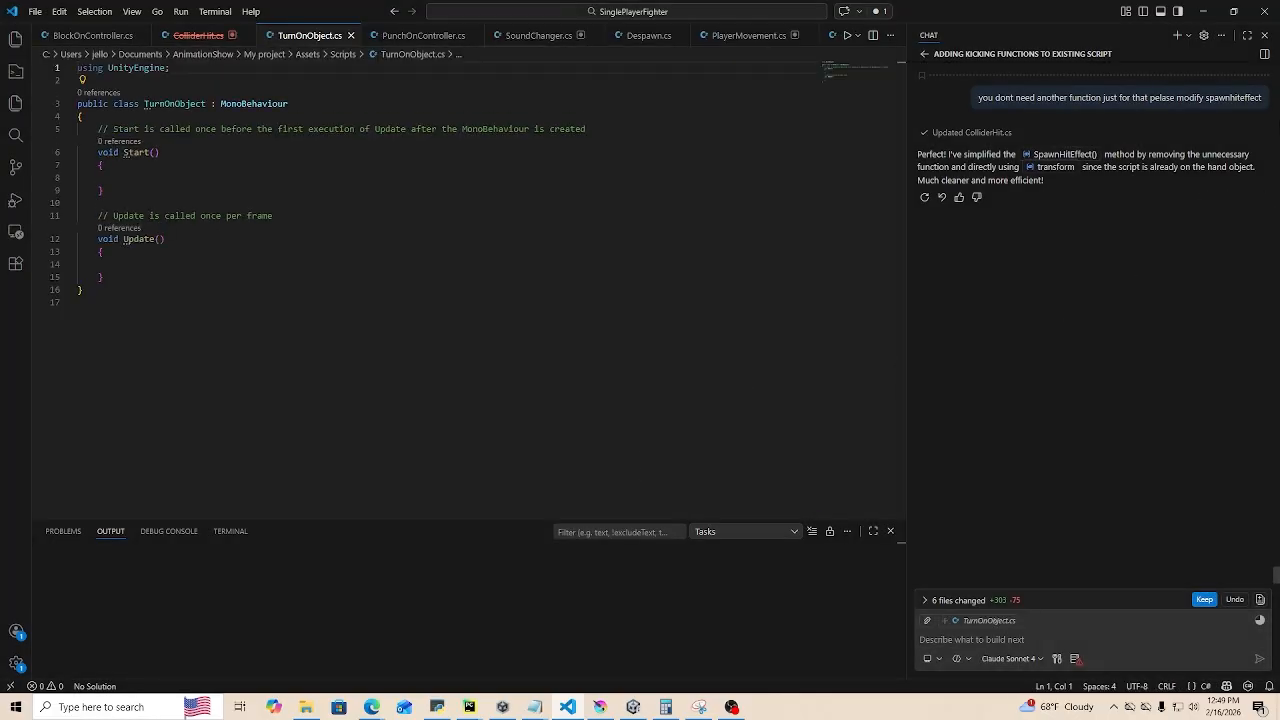
click(1264, 35)
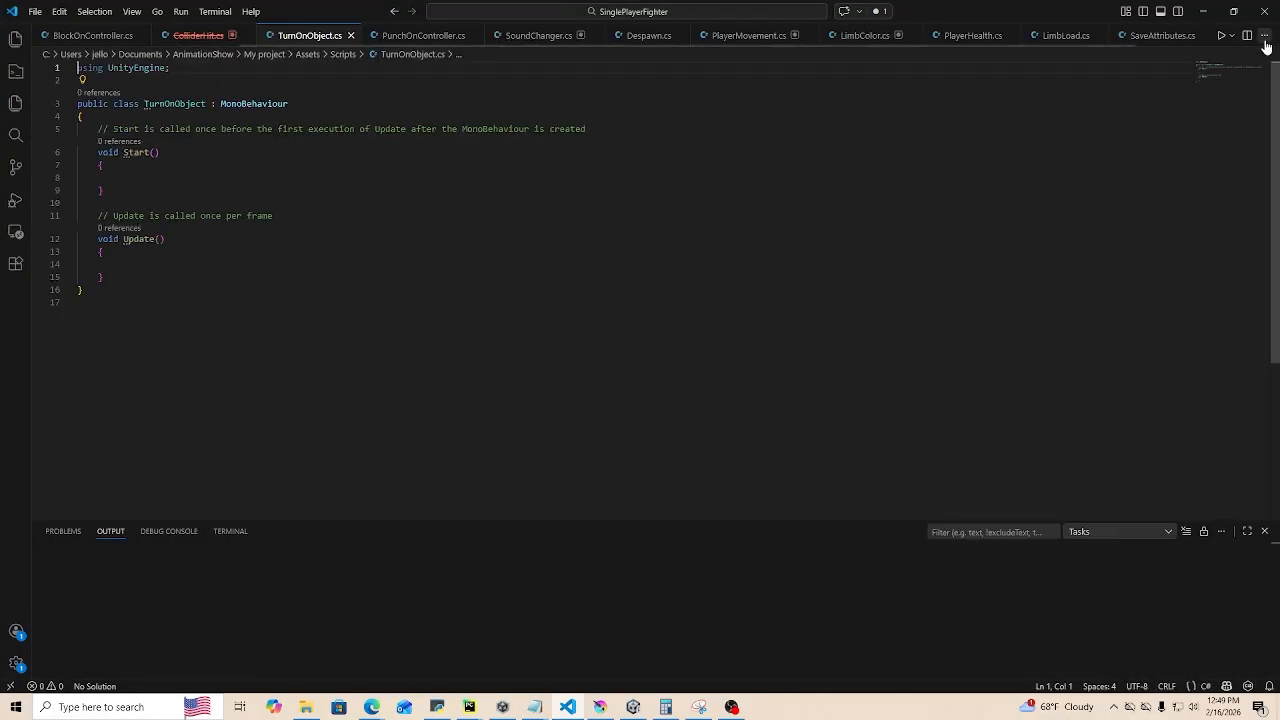
- Delete the comment above Start and the default Start and Update methods from the TurnOnObject class
click(272, 192)
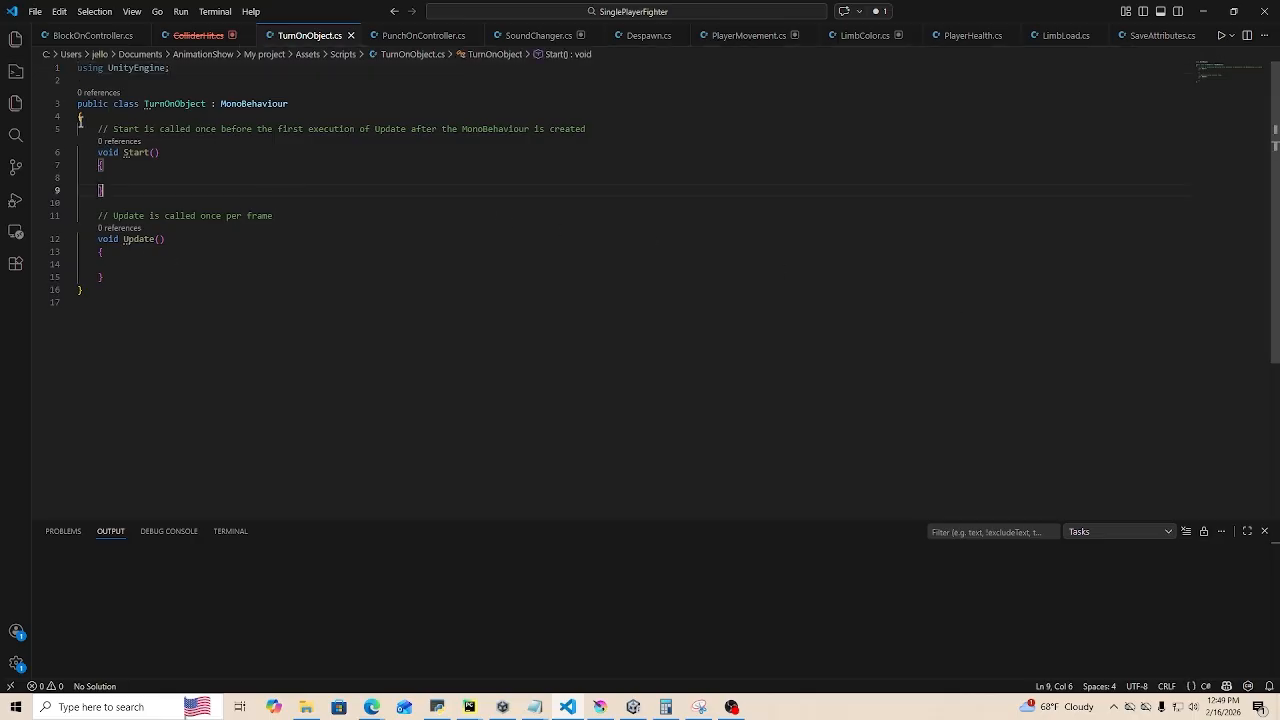
drag(87, 127, 618, 127)
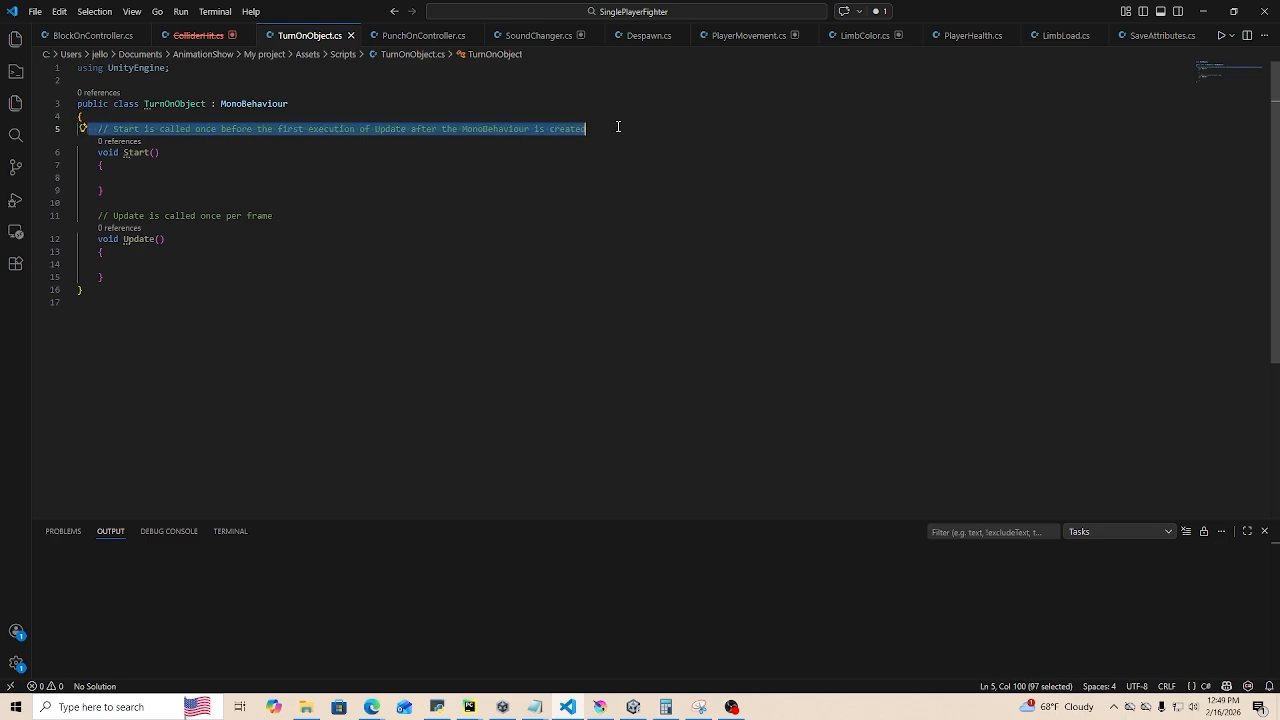
key(BackSpace)
key(Return)
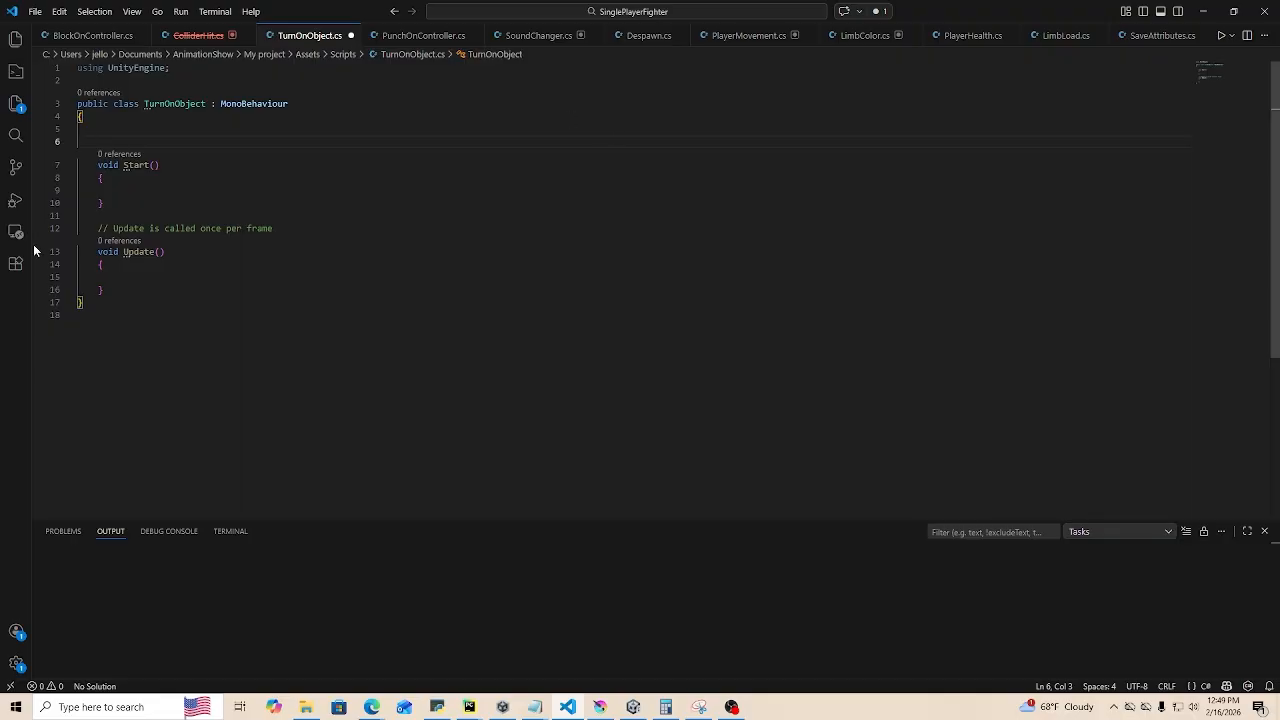
drag(113, 292, 108, 160)
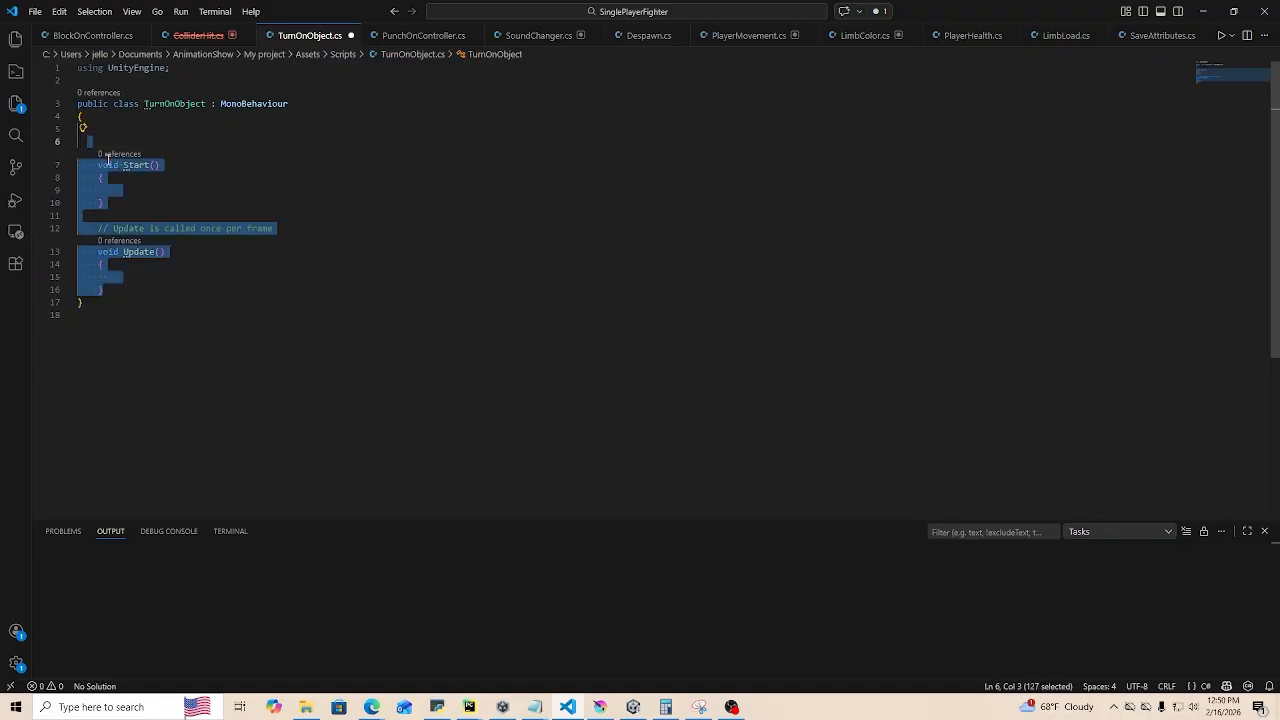
key(BackSpace)
- Add a public GameObject objectToTurnOn and a public TurnOn() method that activates it if it is not null, using the suggested code
key(Return)
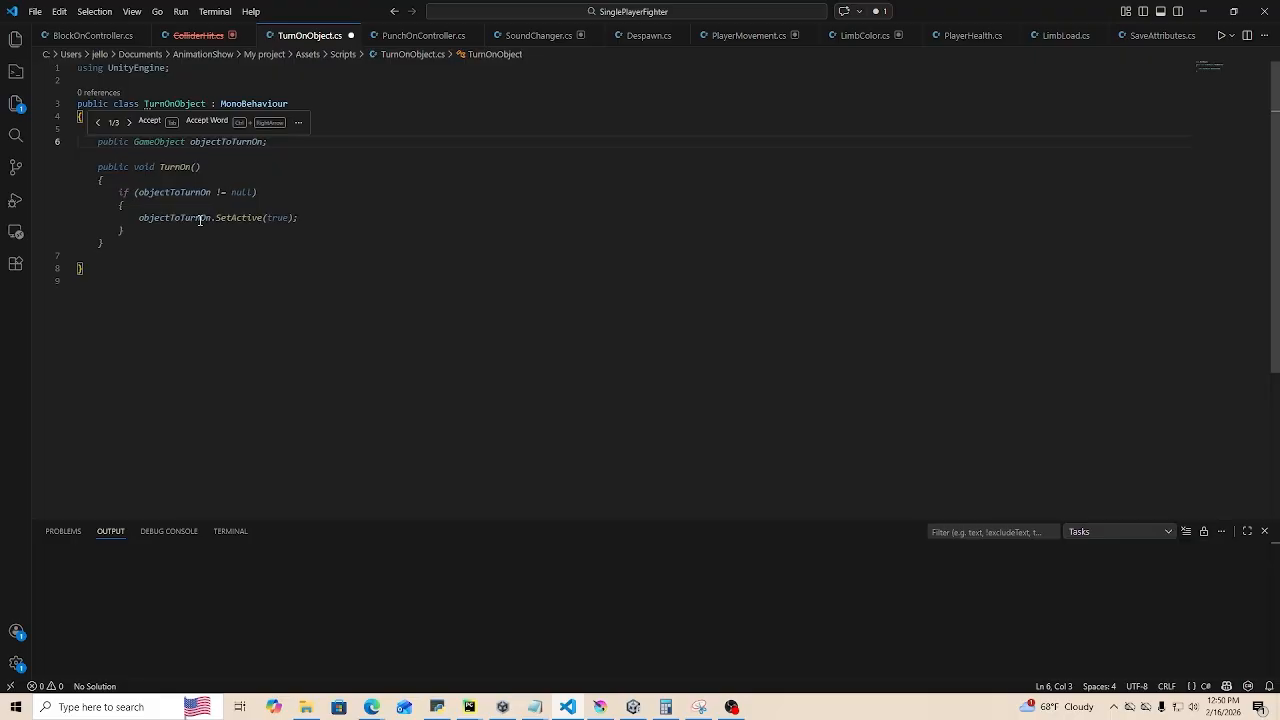
key(Tab)
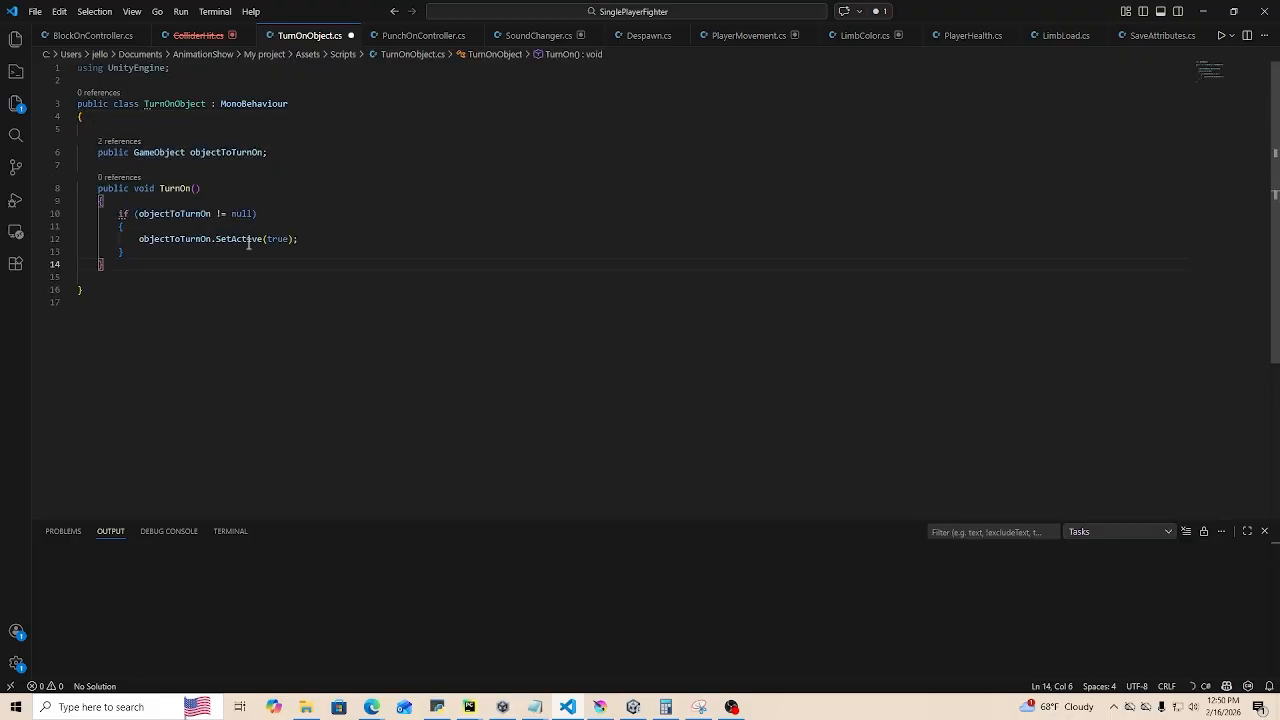
click(265, 131)
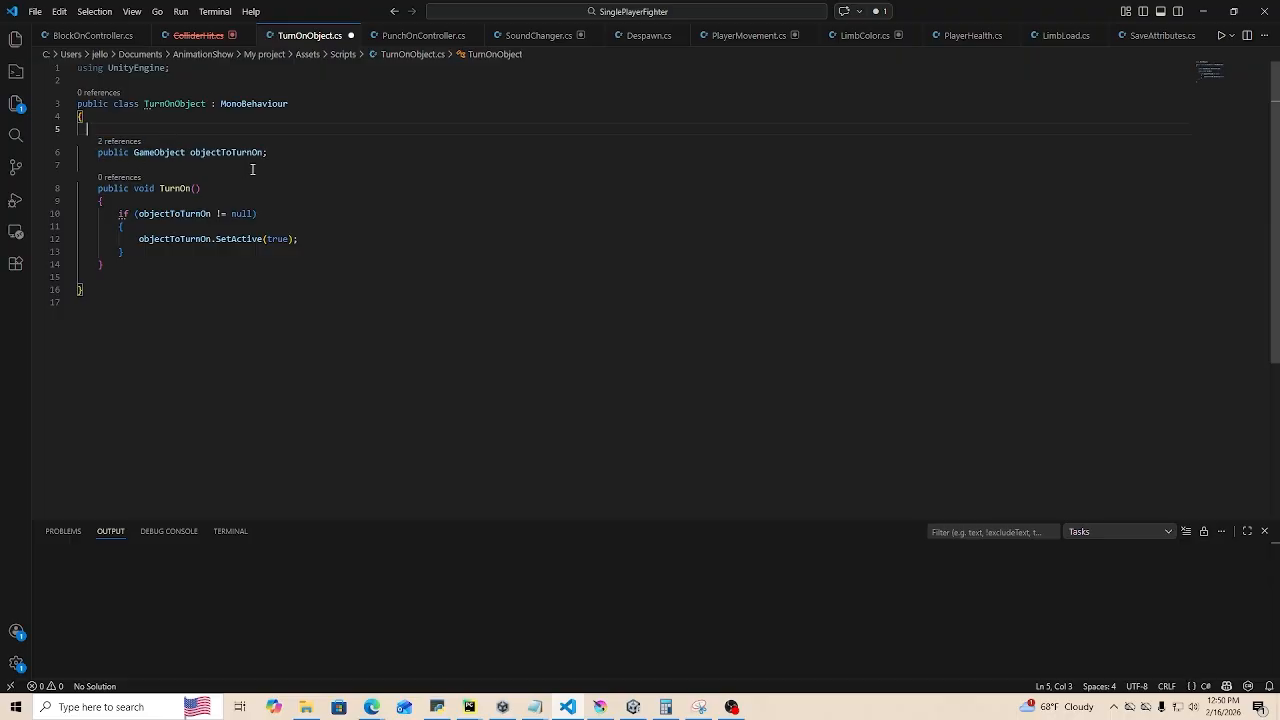
- Return to Unity and assign pixilart-sprite (9)_0 as the Object To Turn On in the Cube's Turn On Object script
click(1203, 11)
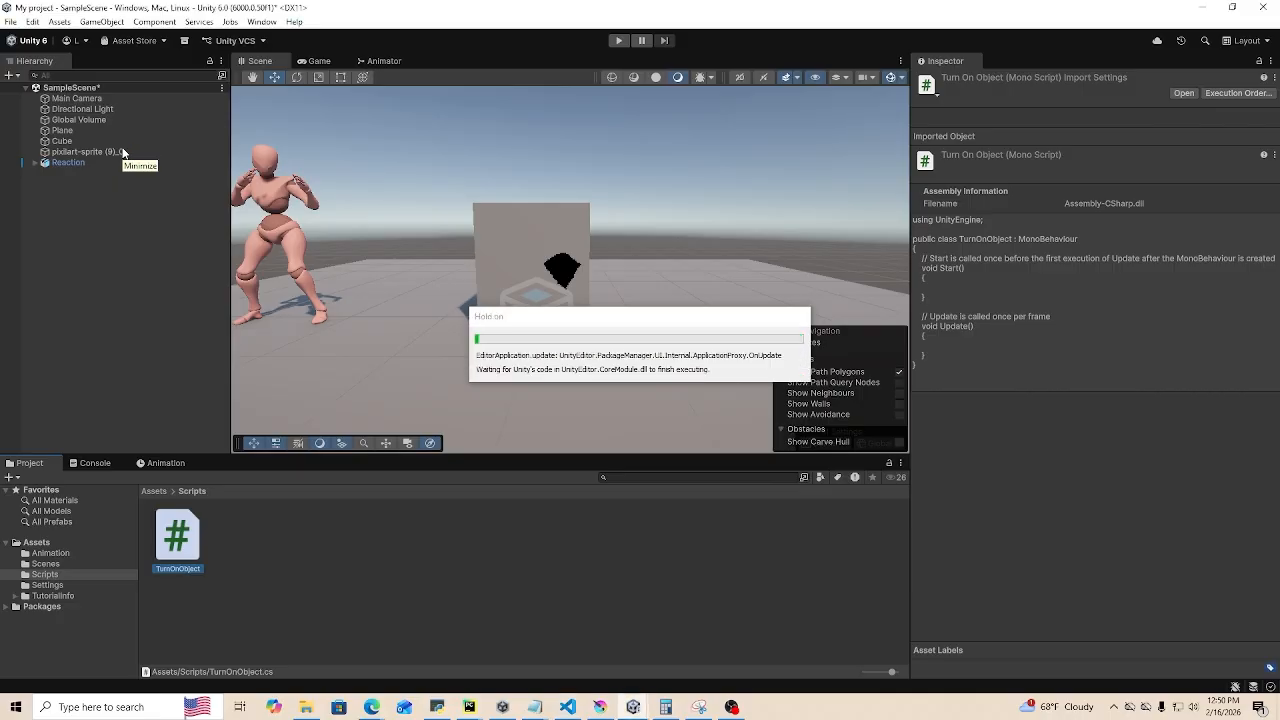
click(511, 215)
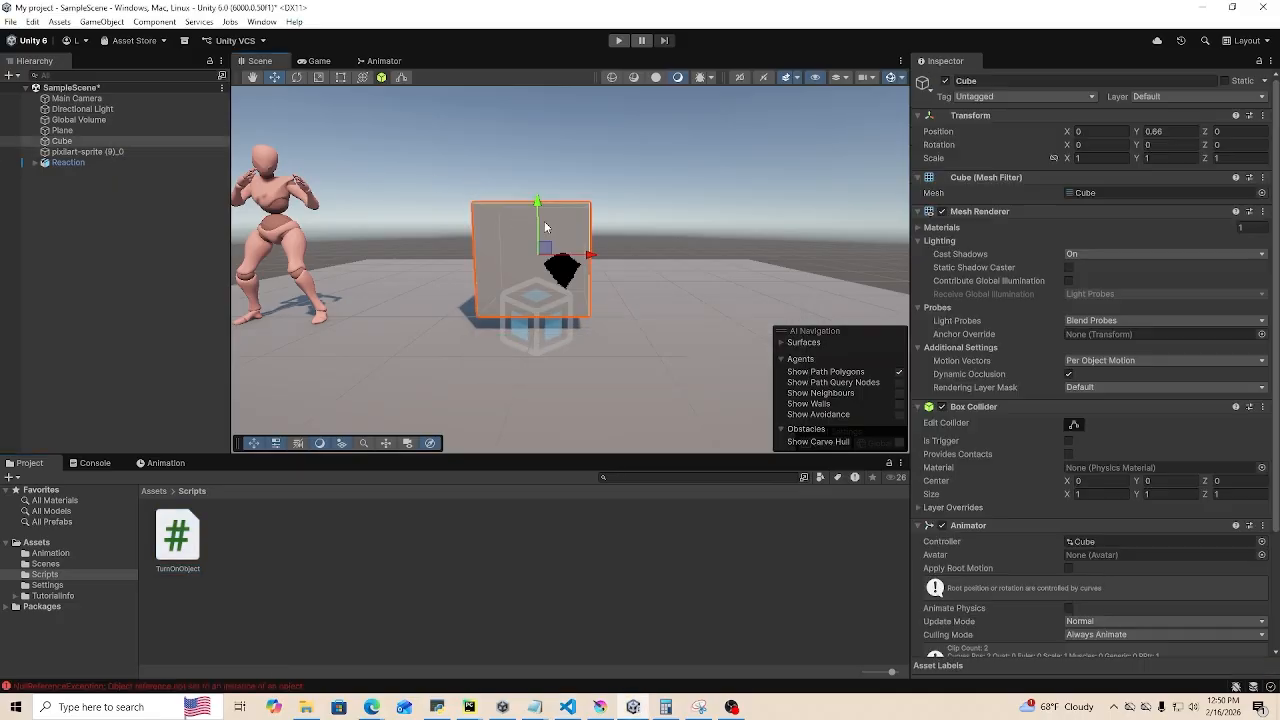
scroll(1085, 560, down, 3)
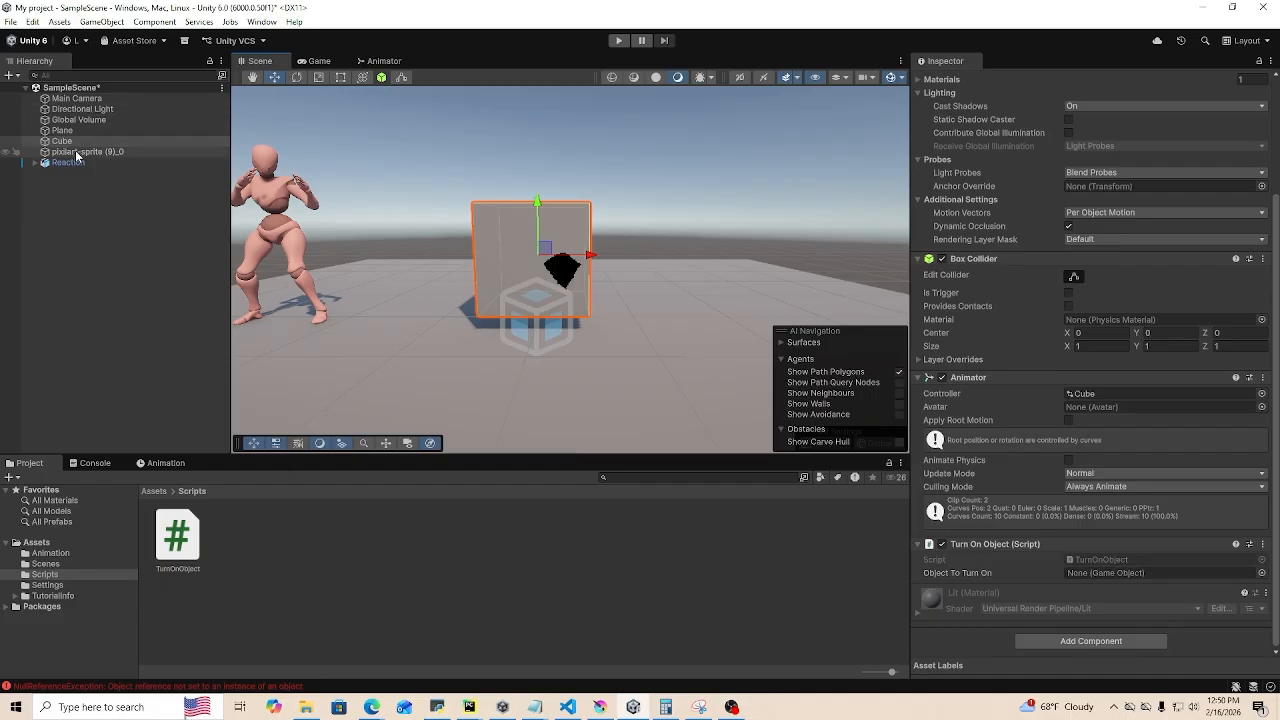
drag(75, 153, 1088, 568)
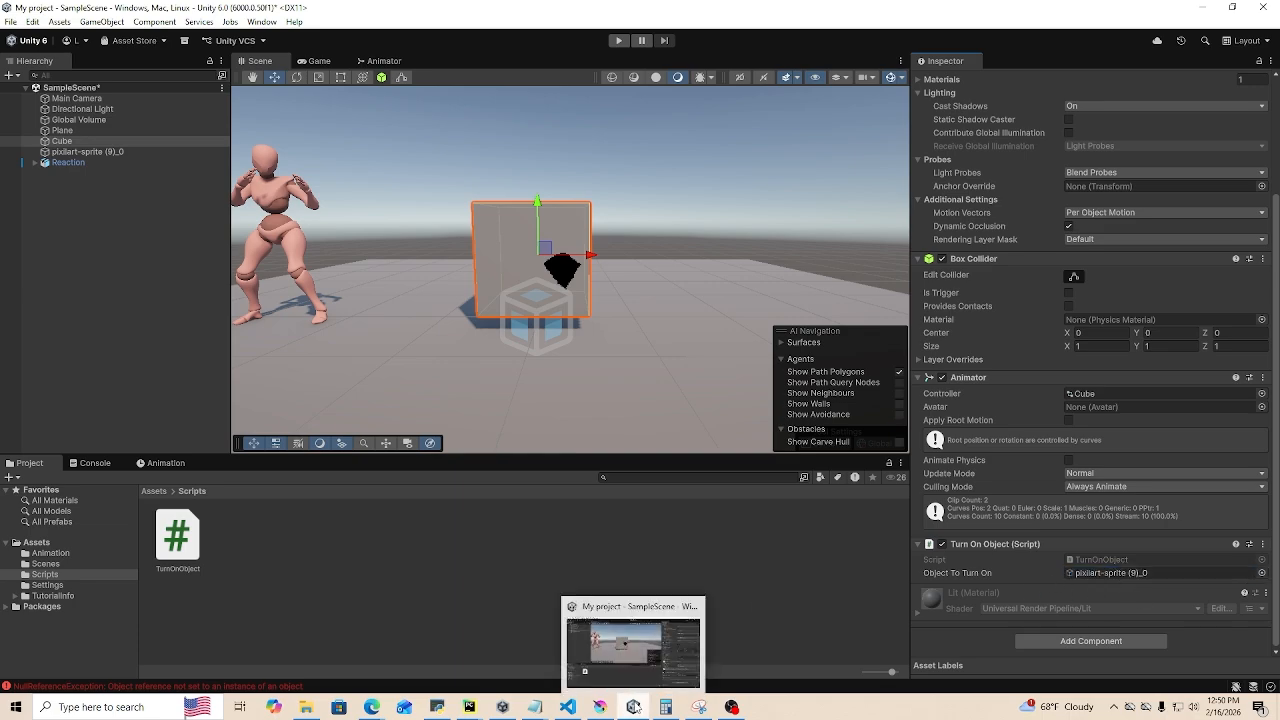
- Try making objectToTurnOn private in the TurnOnObject script, save it, and inspect the Cube's script component in Unity
click(570, 710)
click(125, 152)
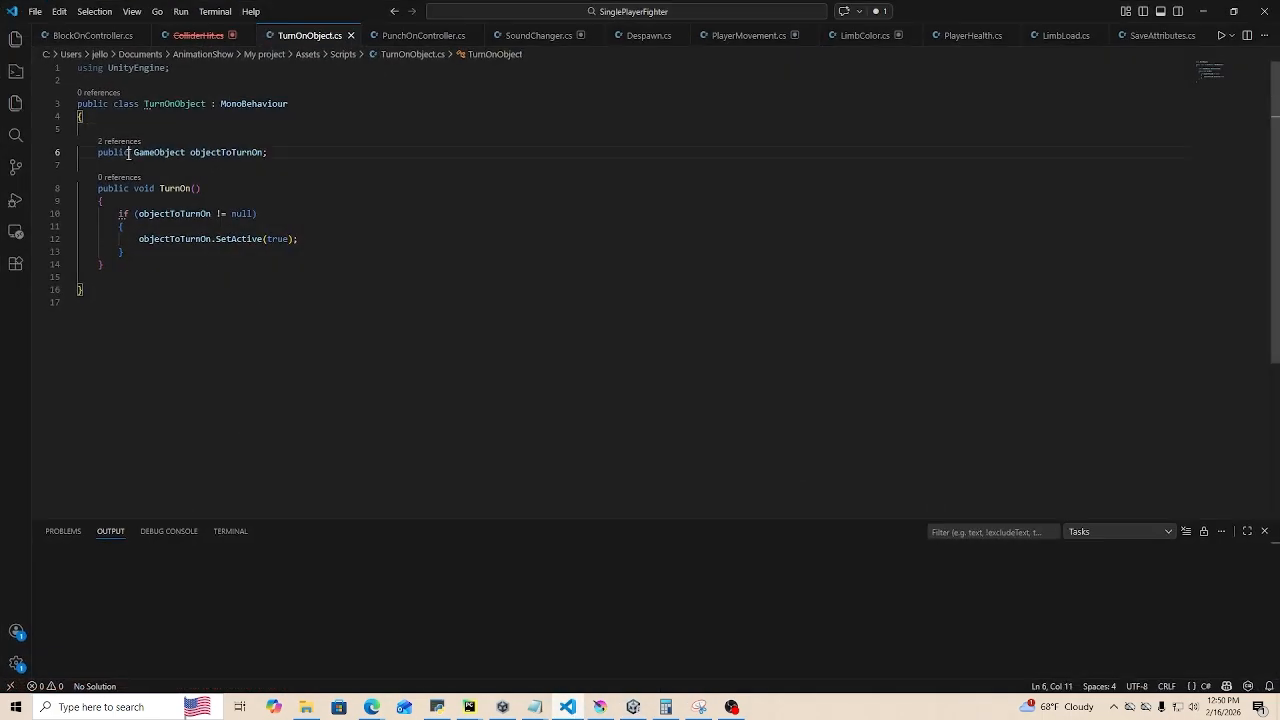
double_click(127, 152)
text(private)
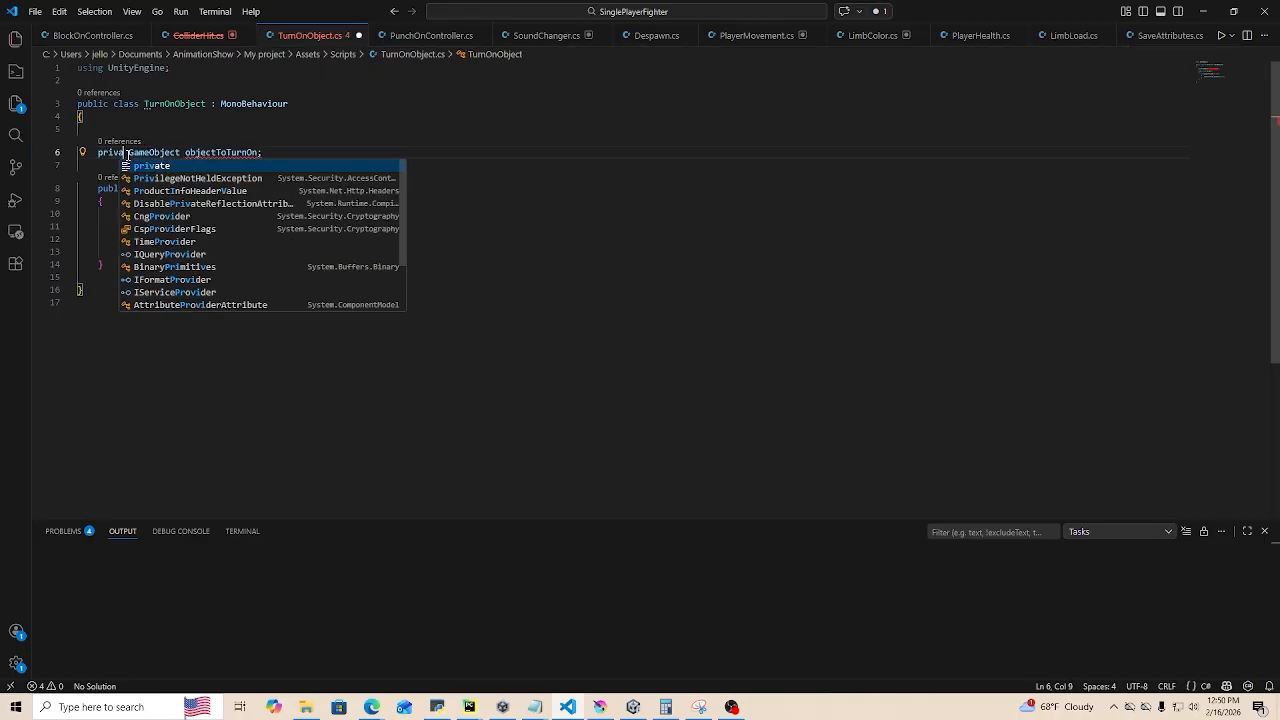
key(ctrl+s)
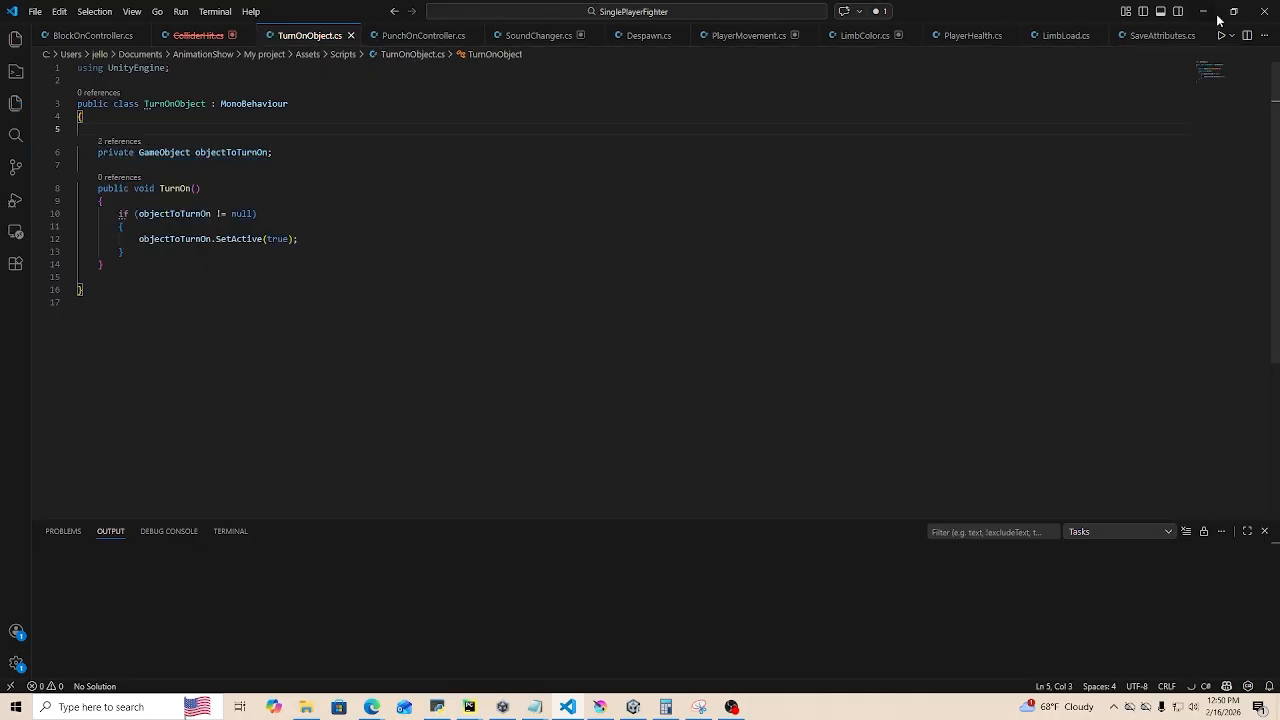
key(alt+Tab)
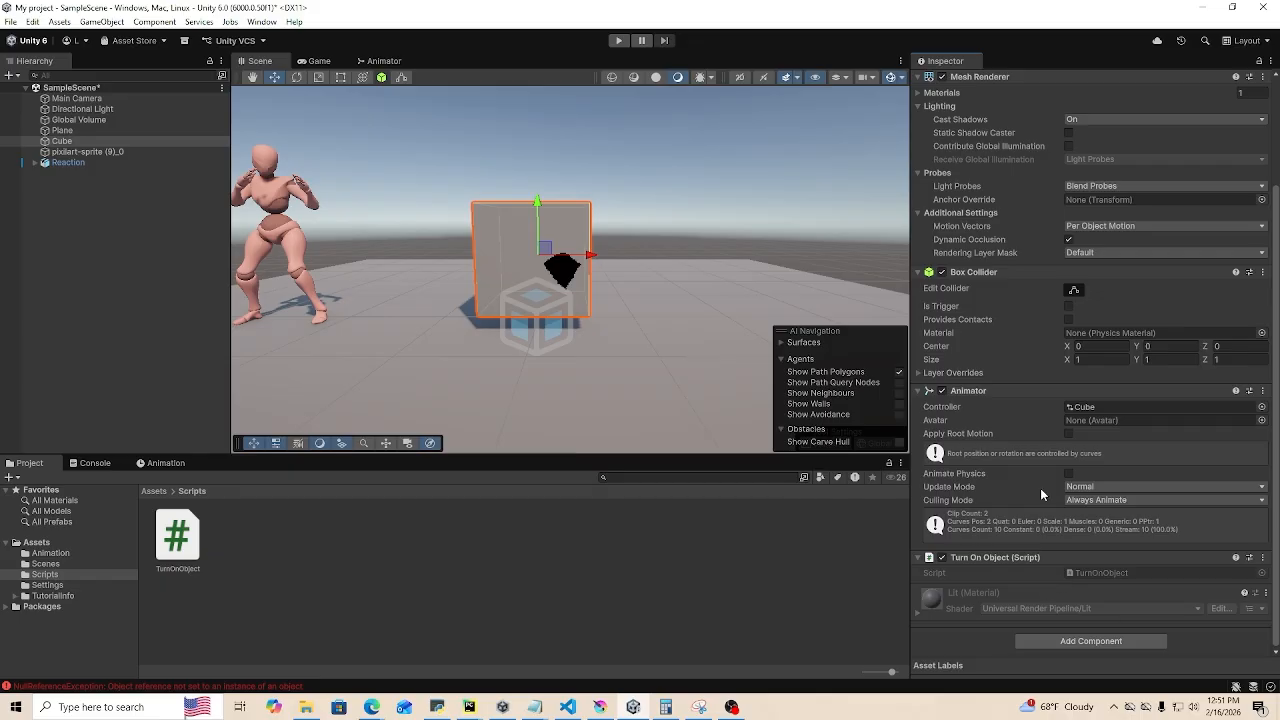
click(119, 152)
click(112, 141)
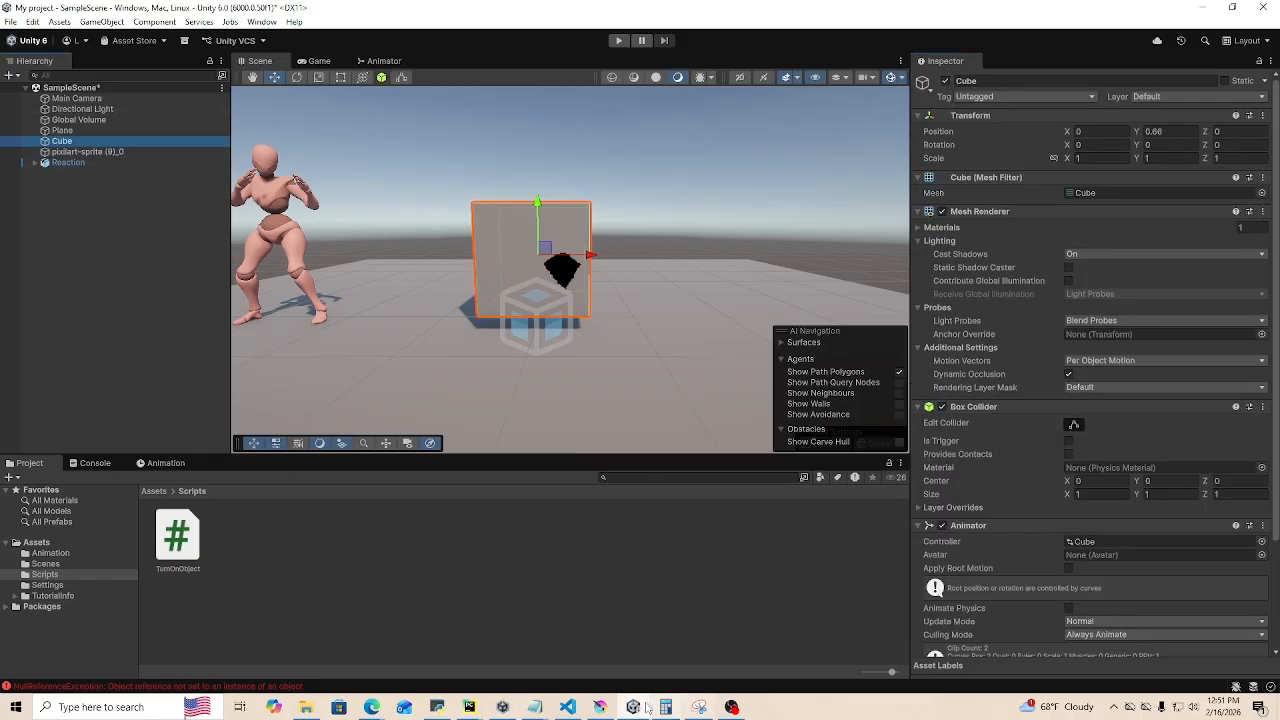
- Switch back to Visual Studio Code and change the objectToTurnOn field's access modifier to public
click(567, 707)
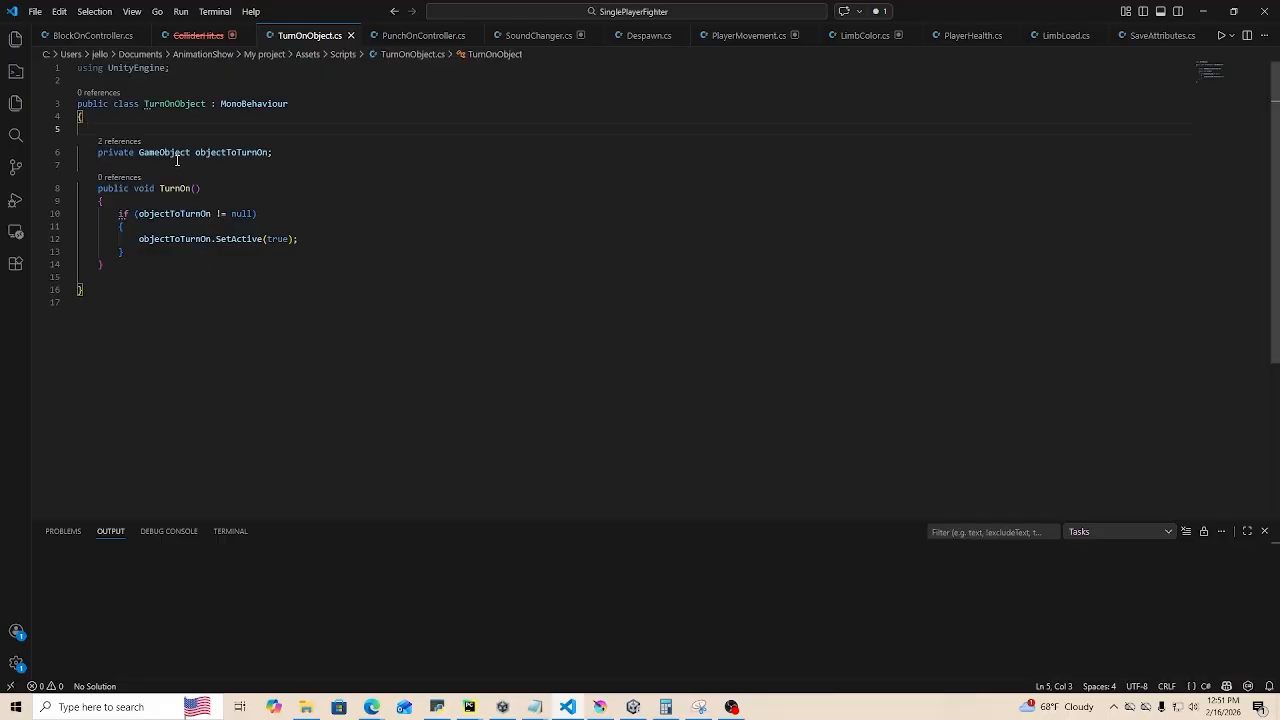
double_click(117, 152)
text(public)
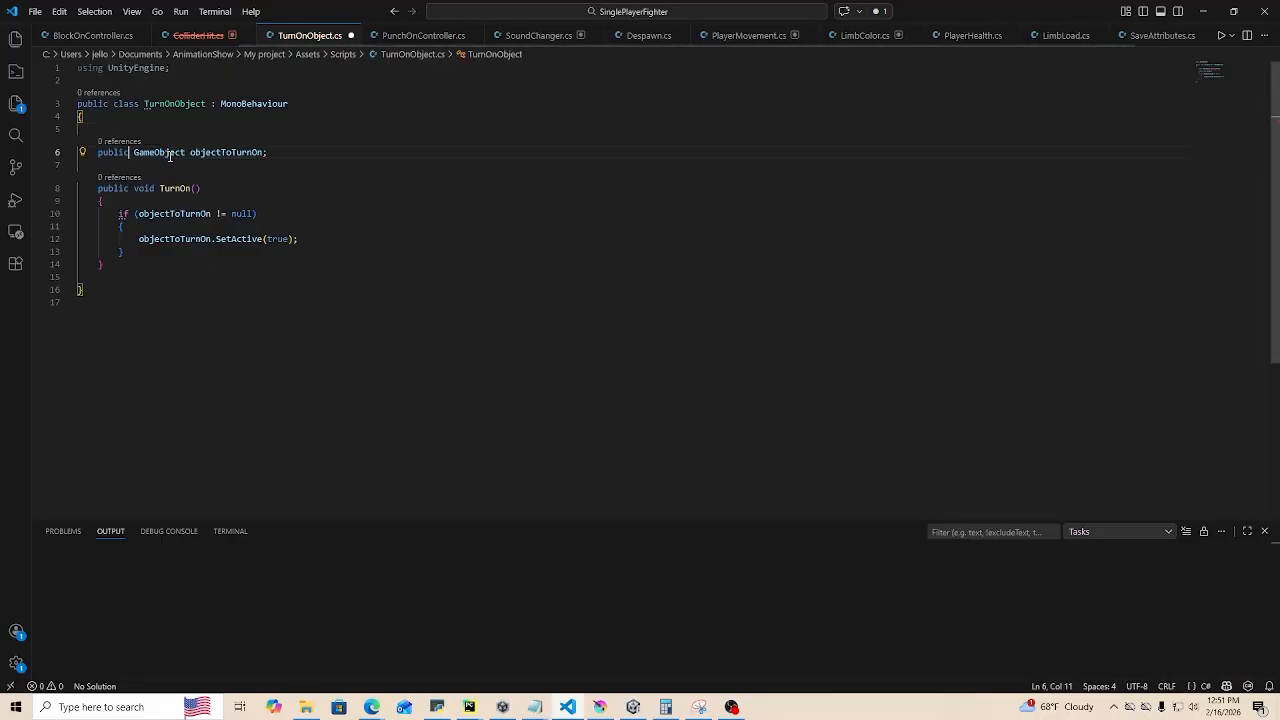
- Examine the objectToTurnOn declaration, the TurnOn() method signature, its null check and its SetActive call
click(173, 153)
double_click(159, 152)
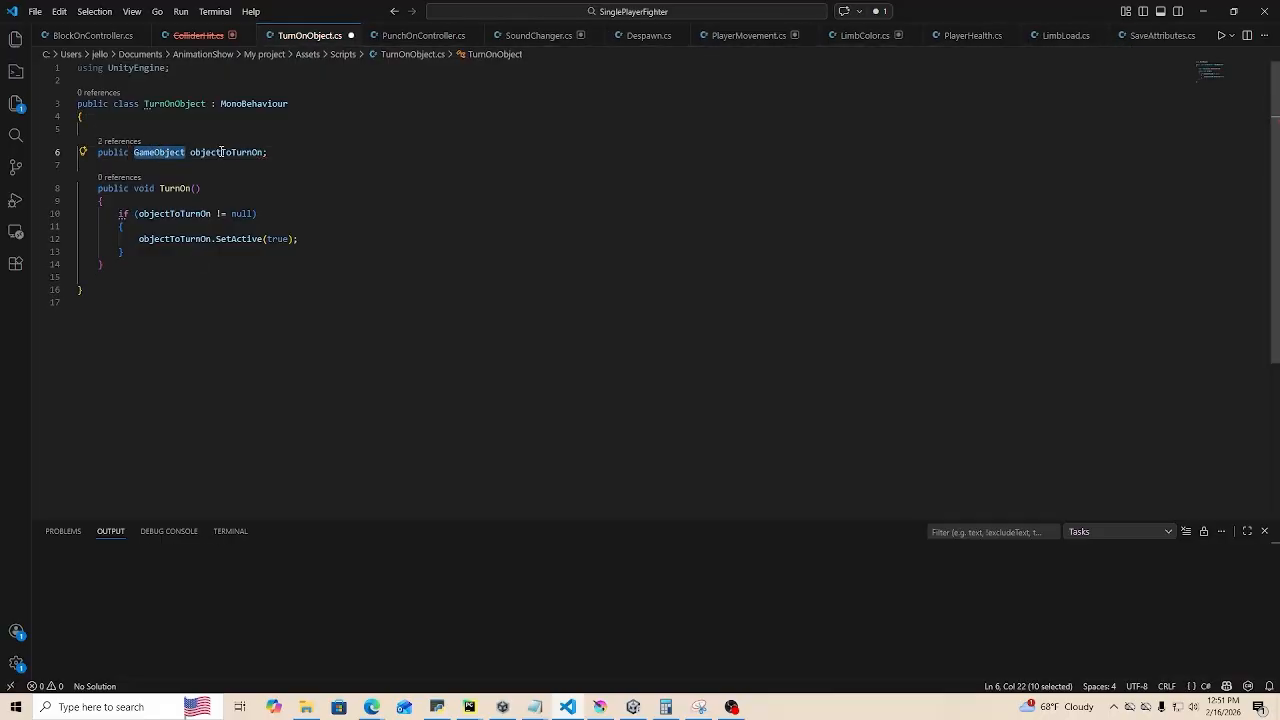
double_click(255, 152)
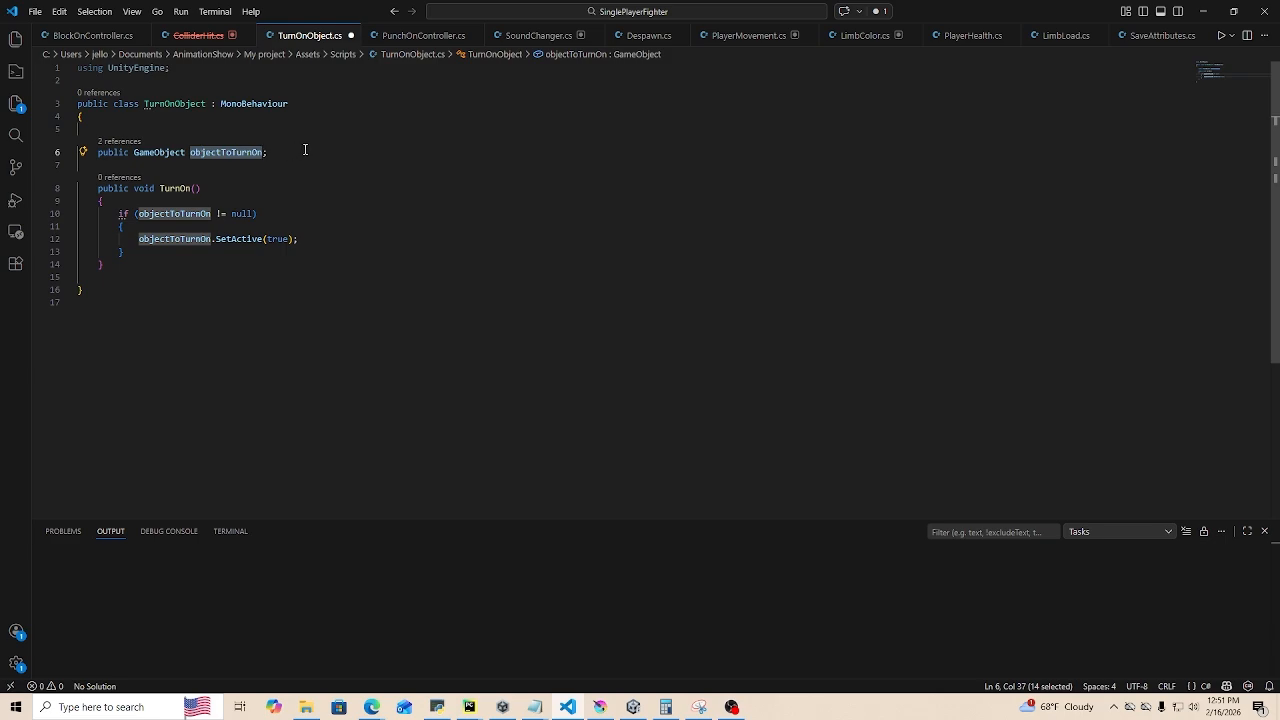
click(294, 155)
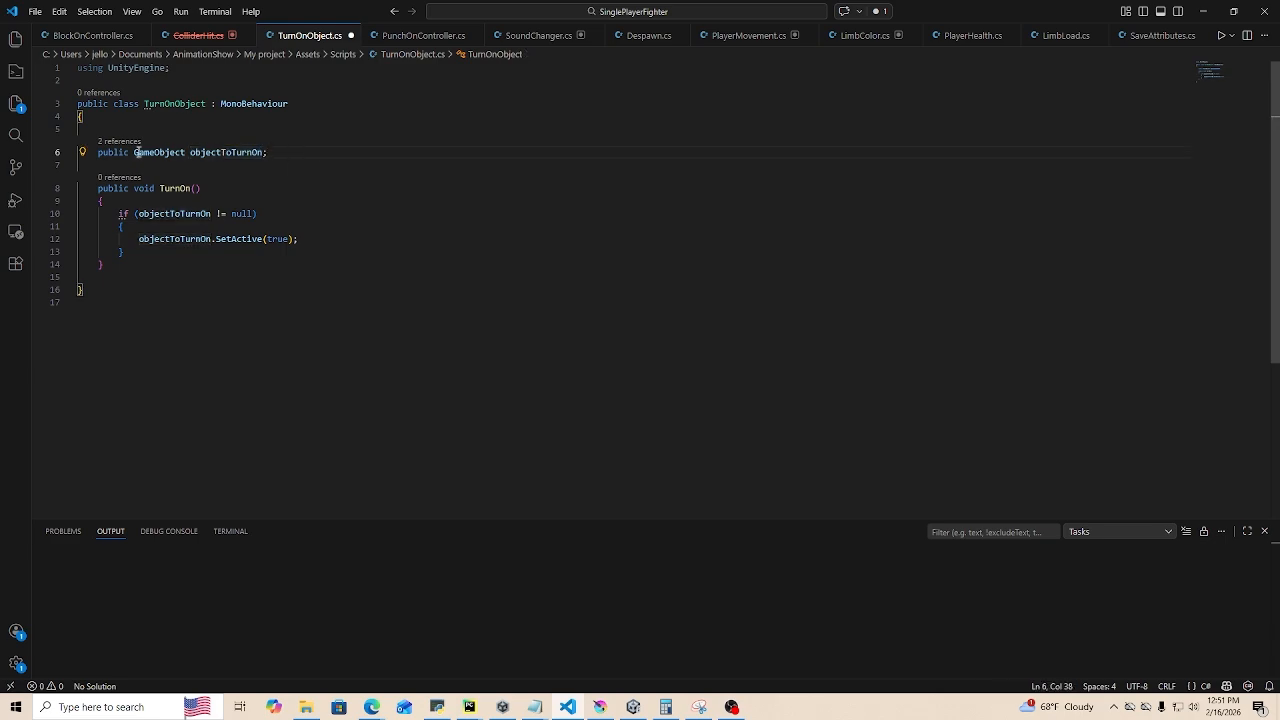
drag(135, 152, 186, 152)
drag(97, 153, 127, 155)
click(161, 191)
click(119, 191)
click(150, 191)
click(175, 191)
drag(114, 190, 104, 190)
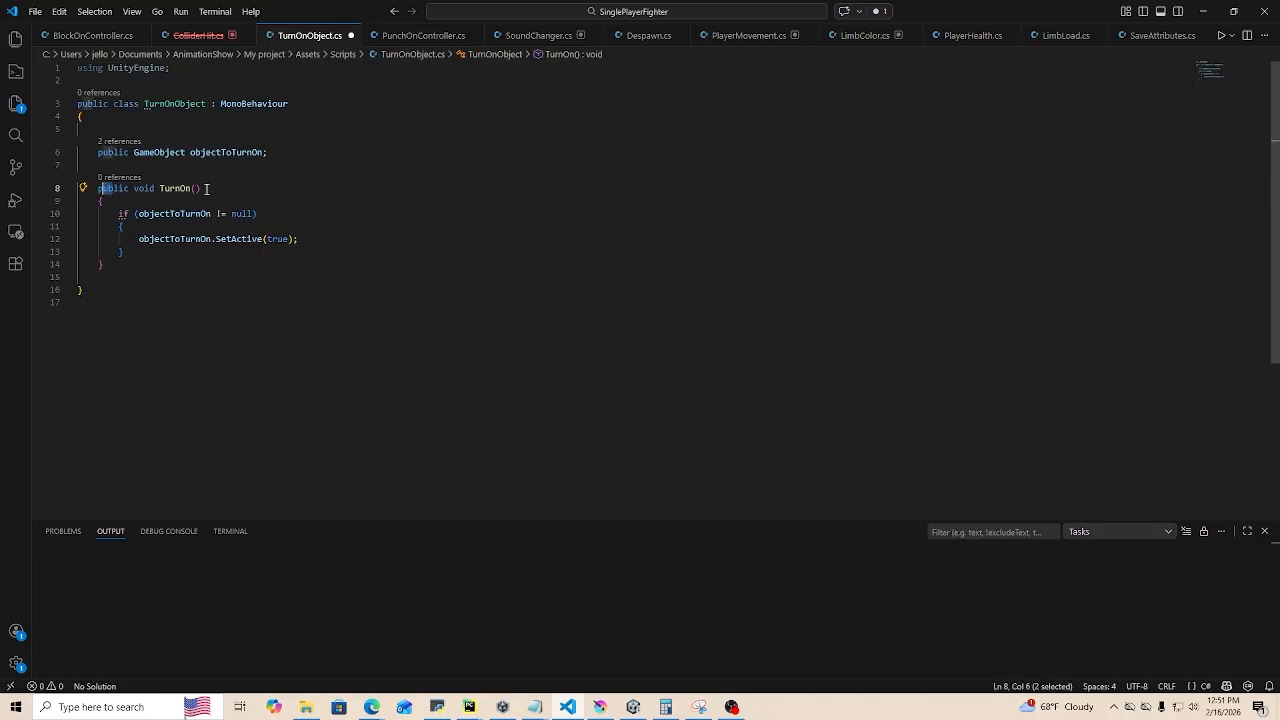
drag(160, 190, 192, 188)
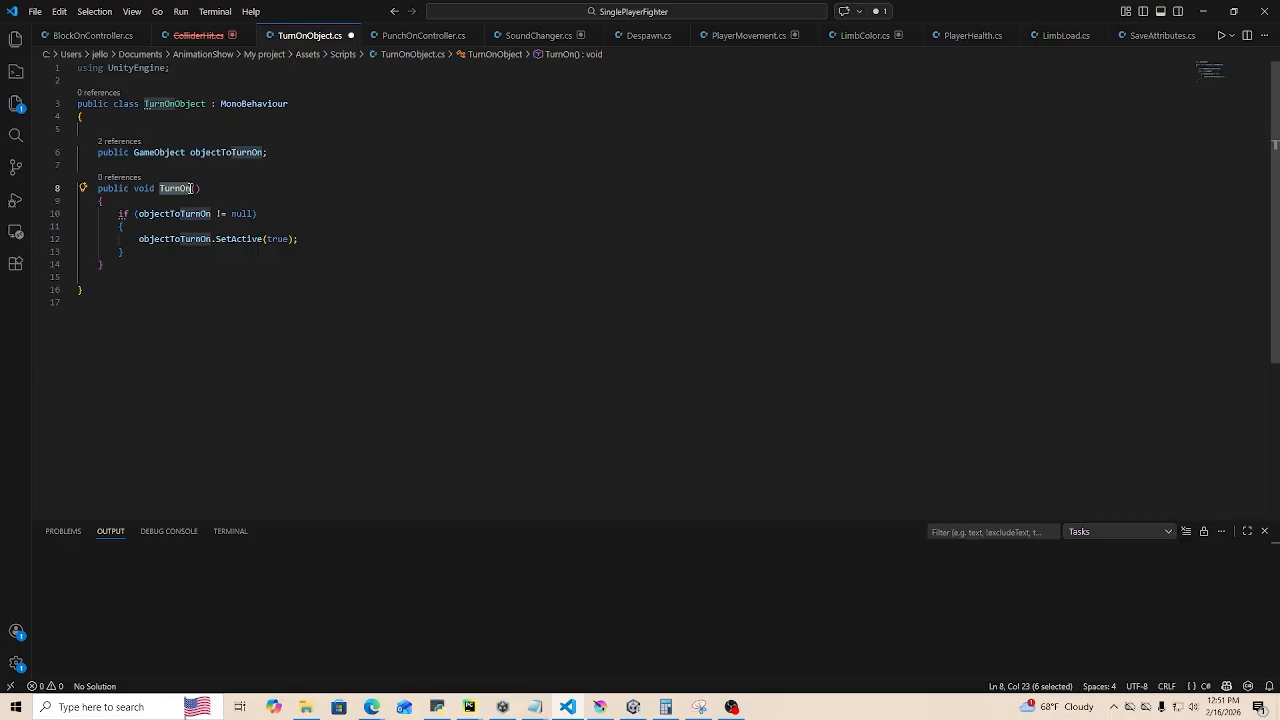
drag(109, 190, 90, 189)
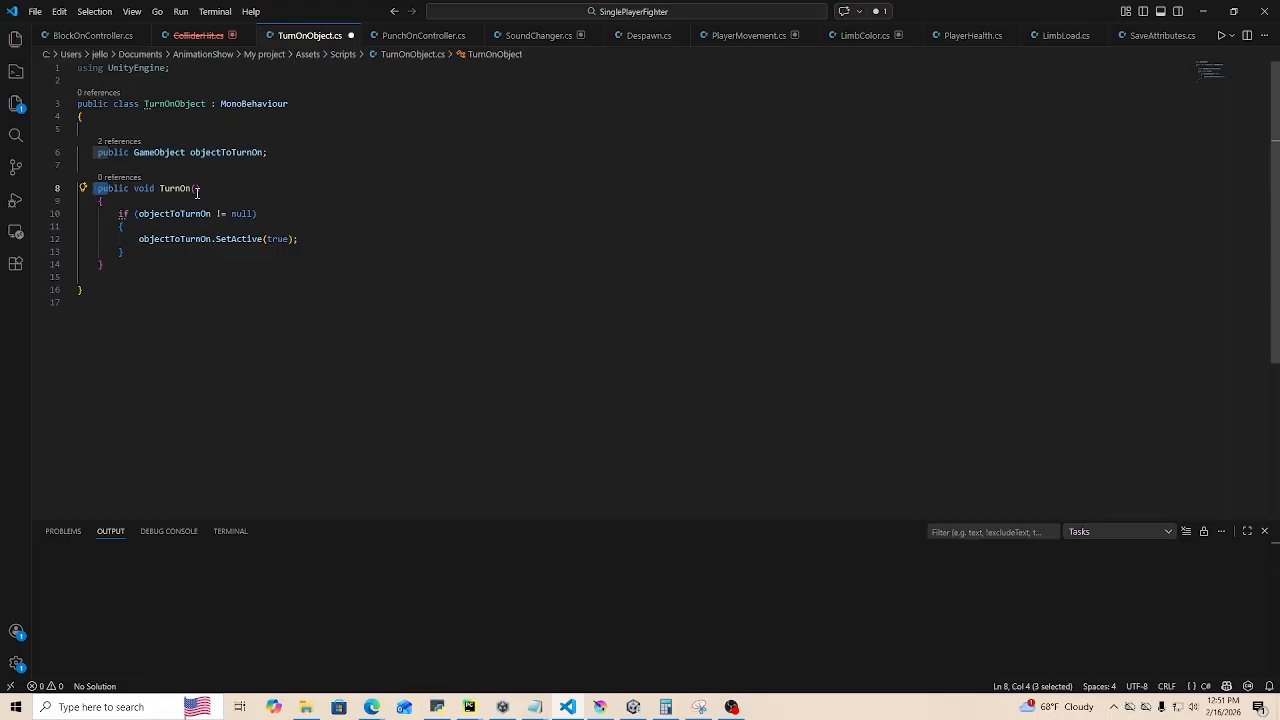
drag(139, 213, 238, 214)
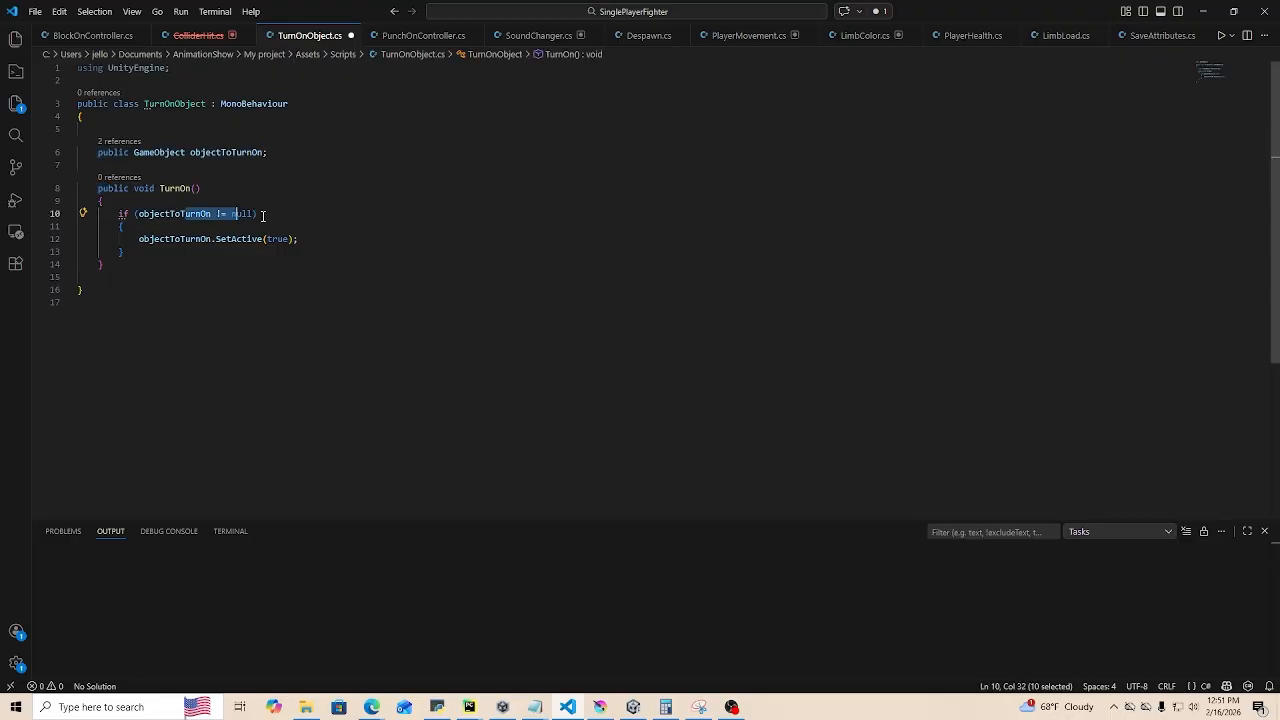
click(262, 216)
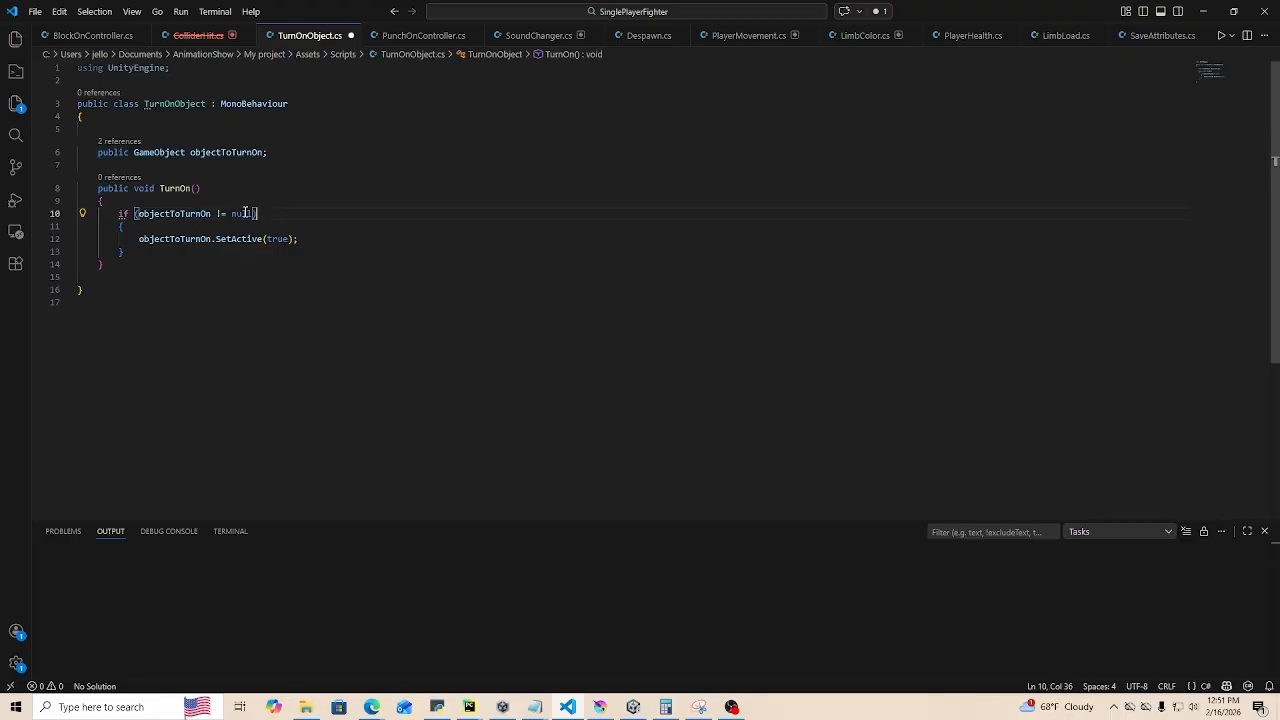
click(138, 153)
double_click(201, 153)
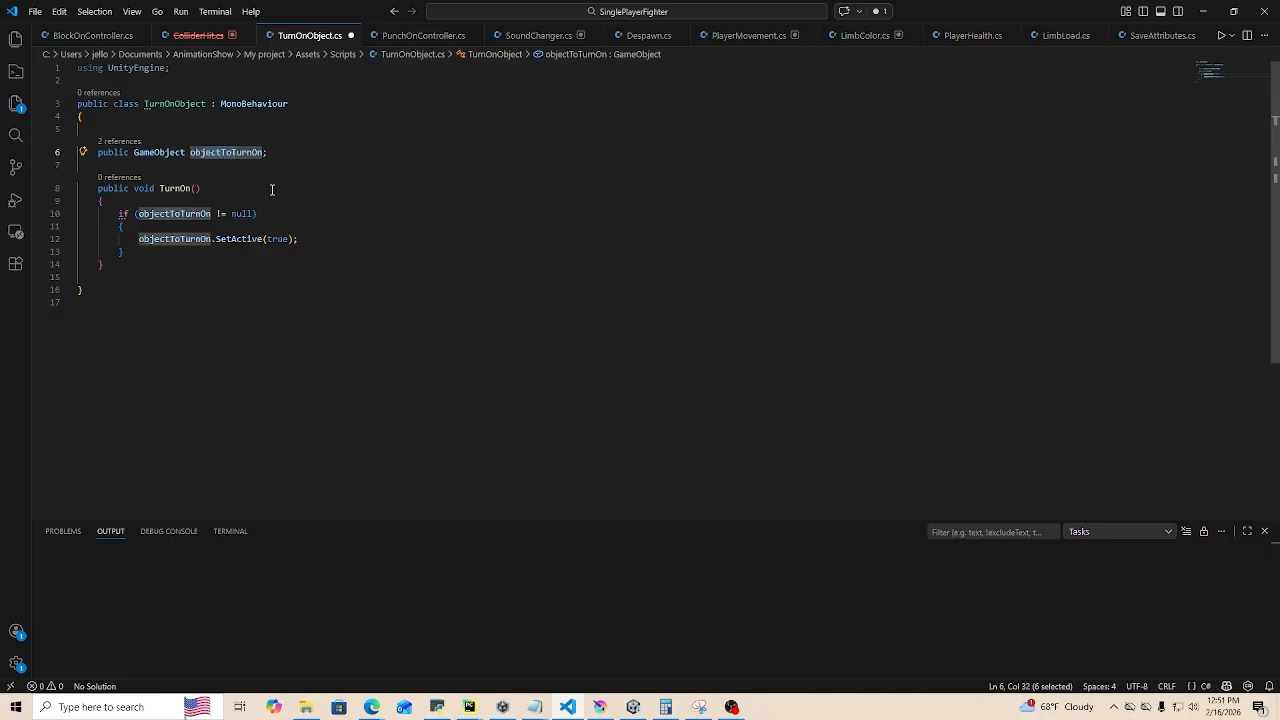
click(329, 241)
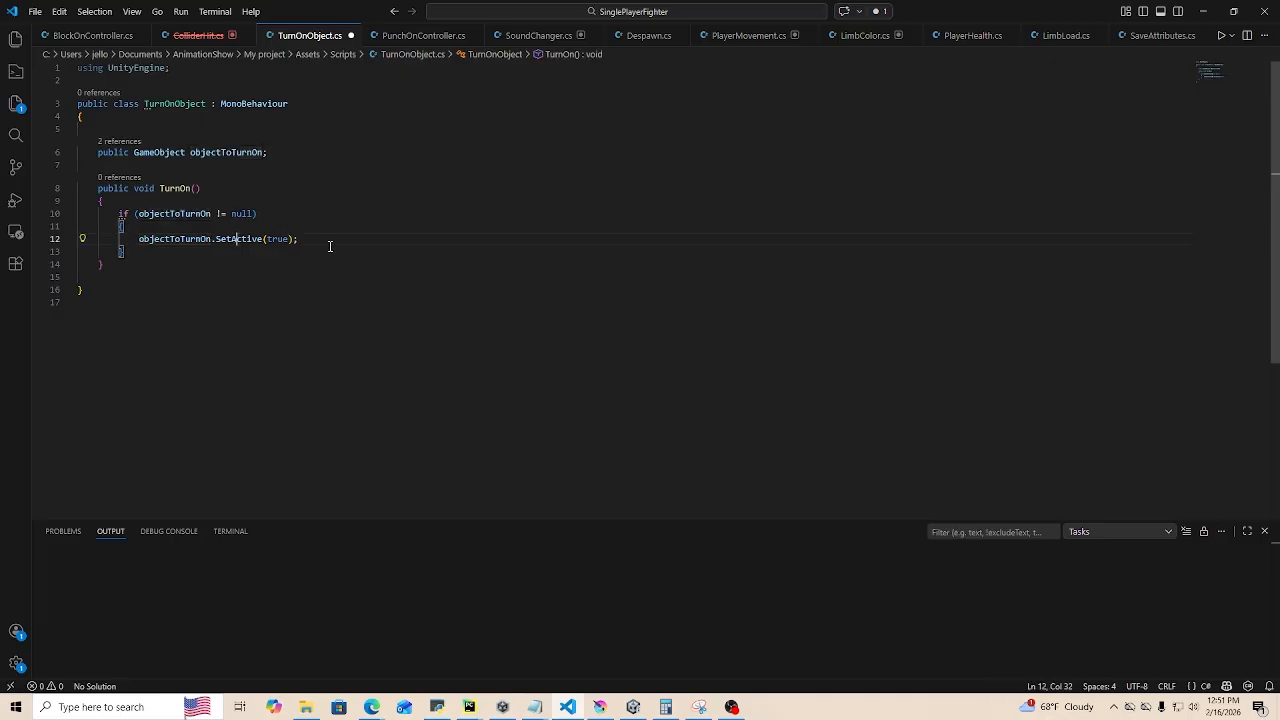
- Add a public TurnOff() method below TurnOn() that calls SetActive(false) on objectToTurnOn if it is not null, using the suggested code
click(119, 265)
key(Return)
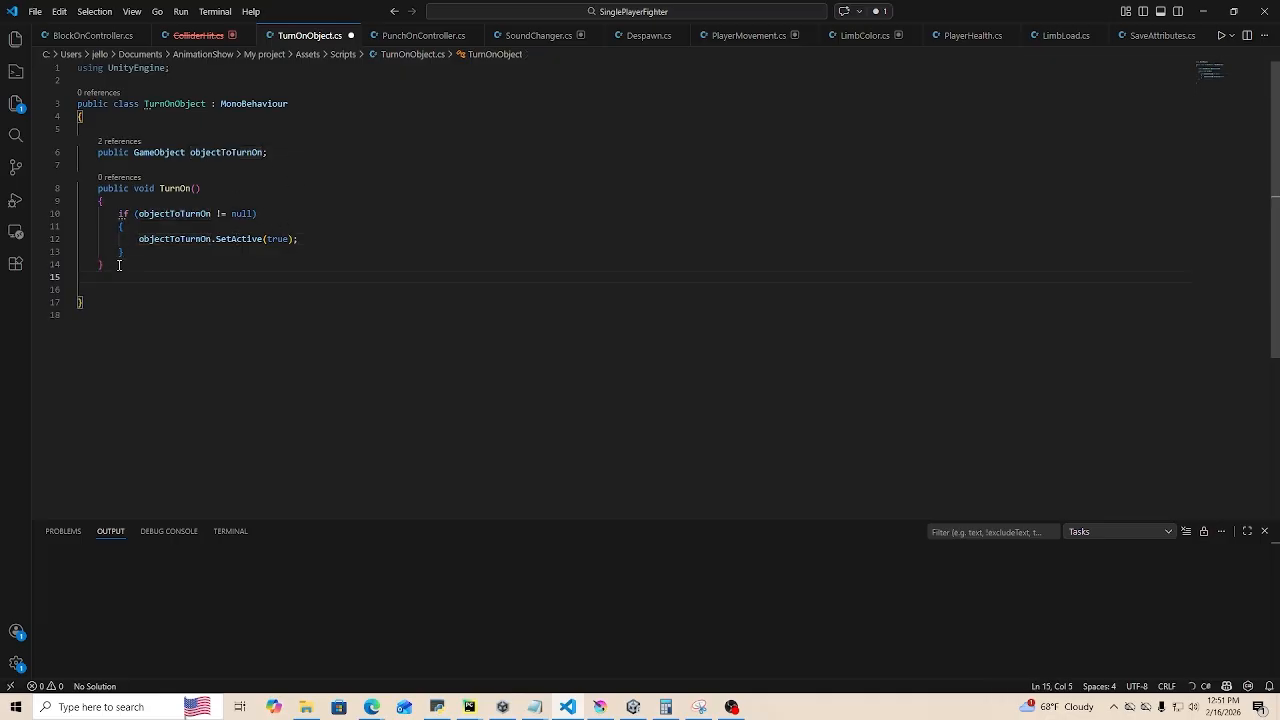
text(public)
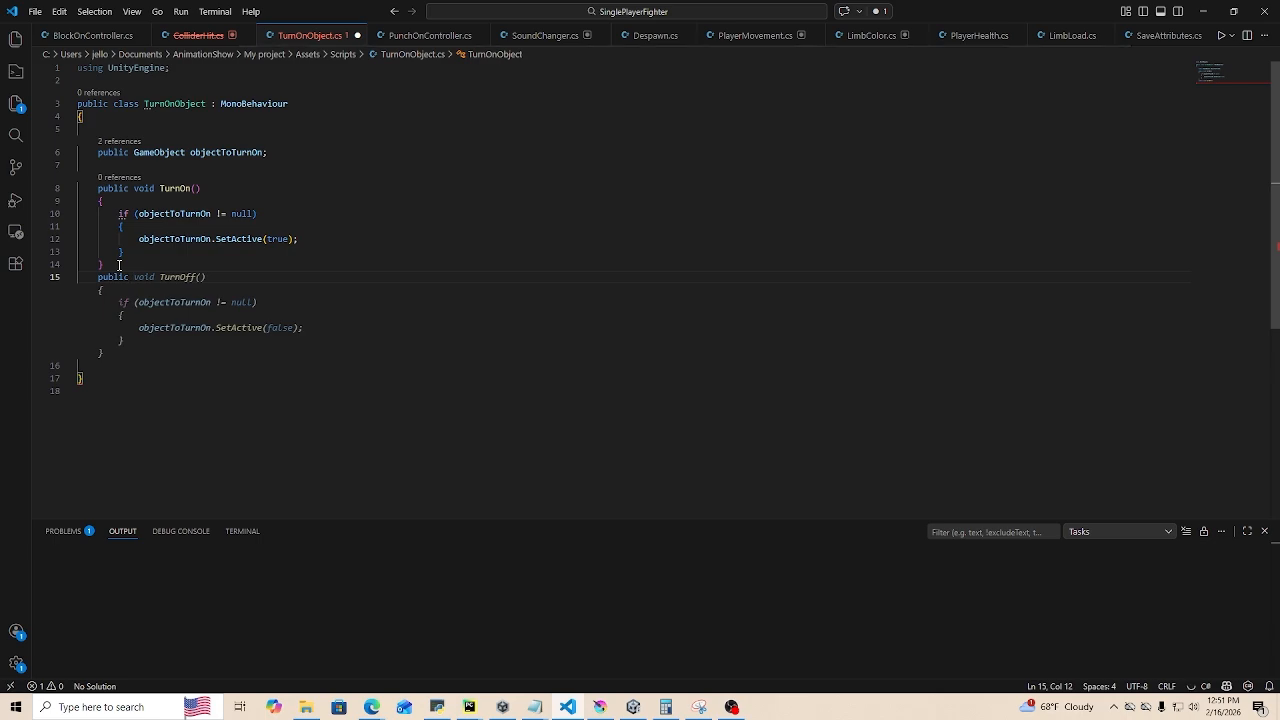
key(Tab)
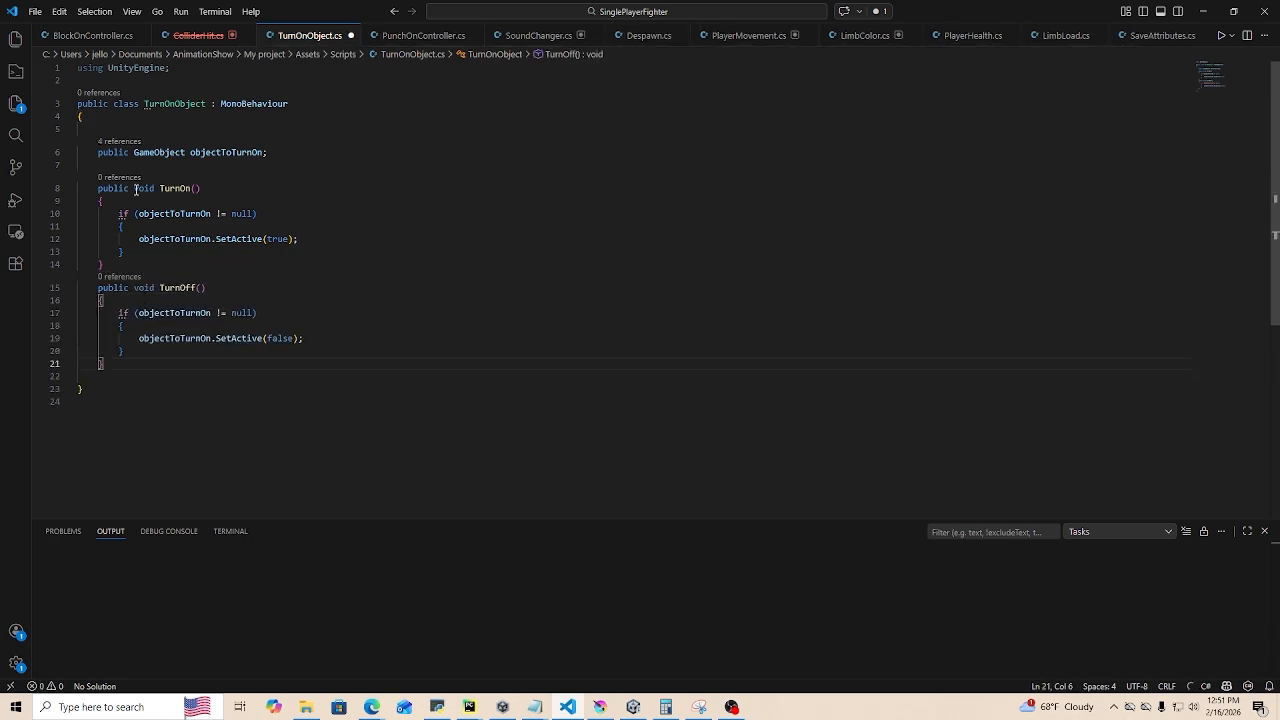
- Review the SetActive calls in TurnOn() and TurnOff(), and save the TurnOnObject script
click(191, 188)
double_click(190, 288)
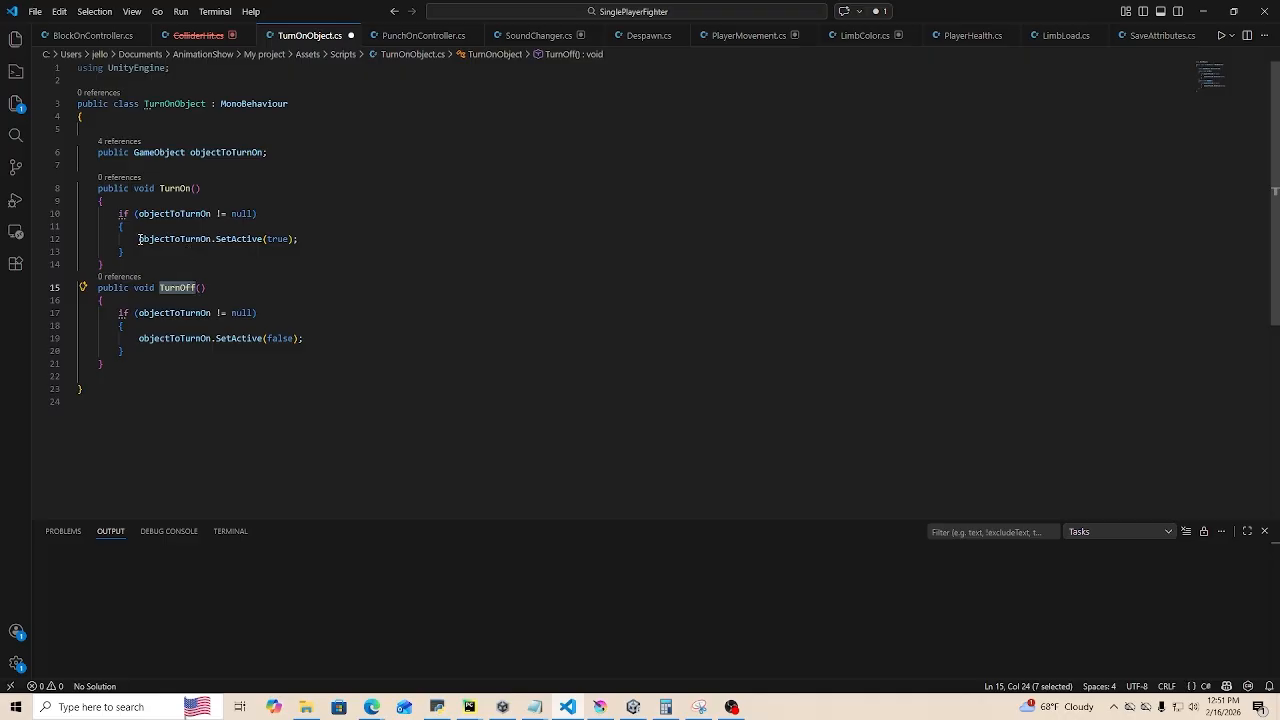
click(216, 239)
drag(246, 240, 252, 240)
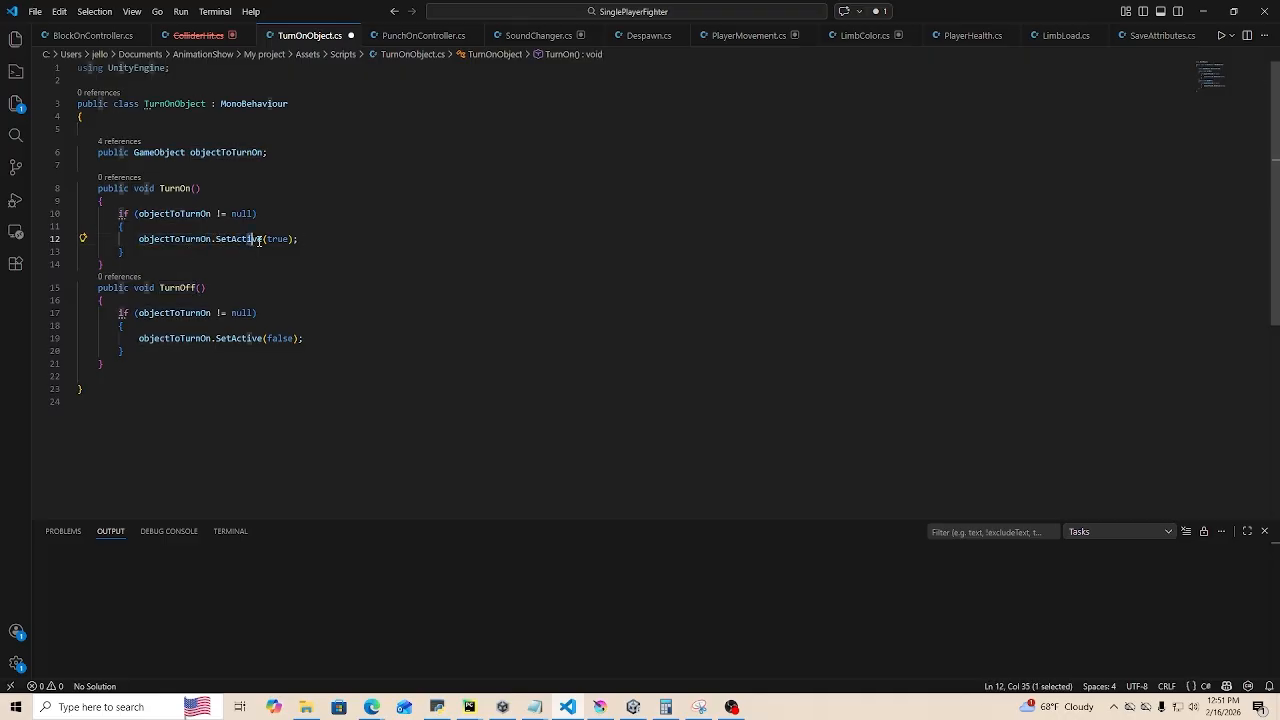
click(310, 339)
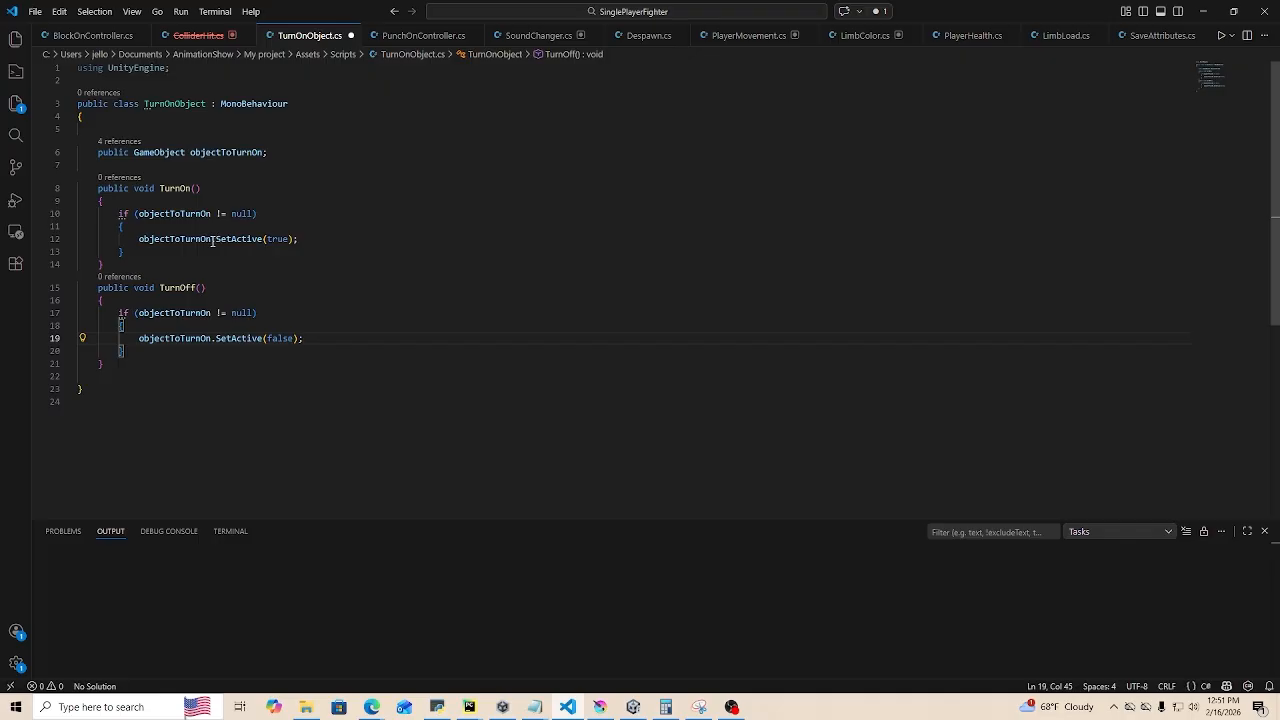
double_click(248, 240)
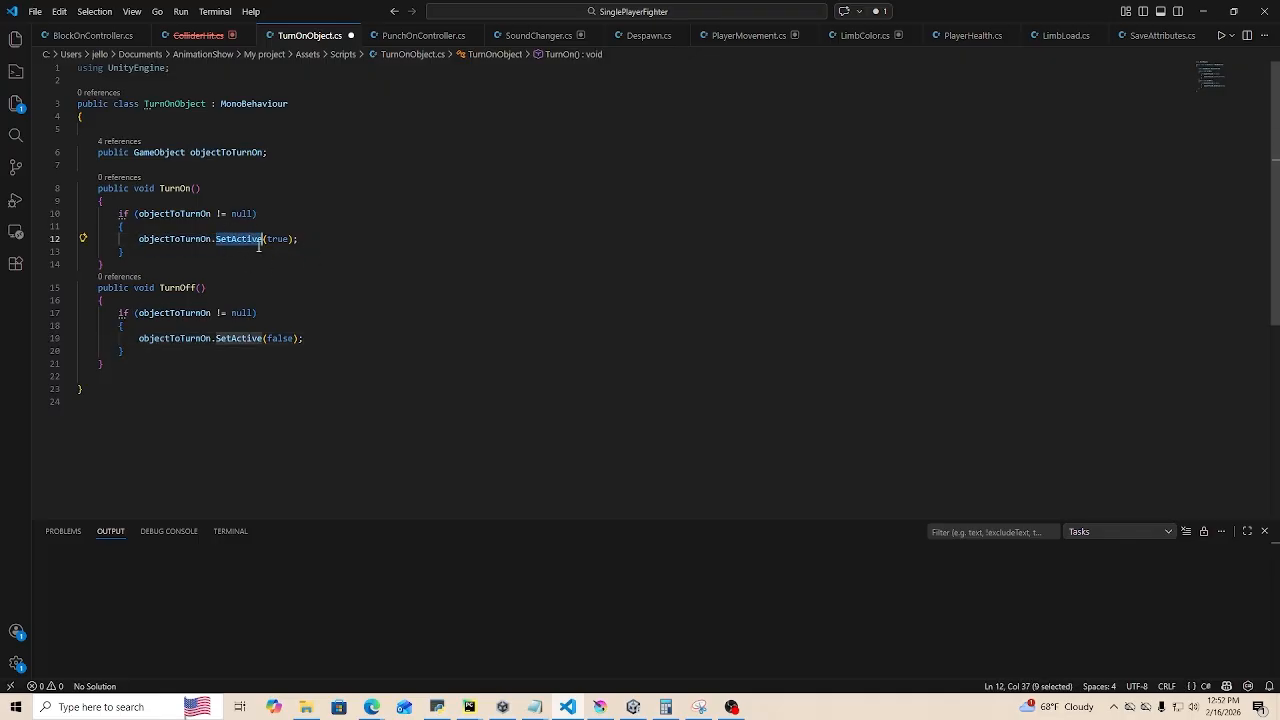
drag(132, 289, 155, 289)
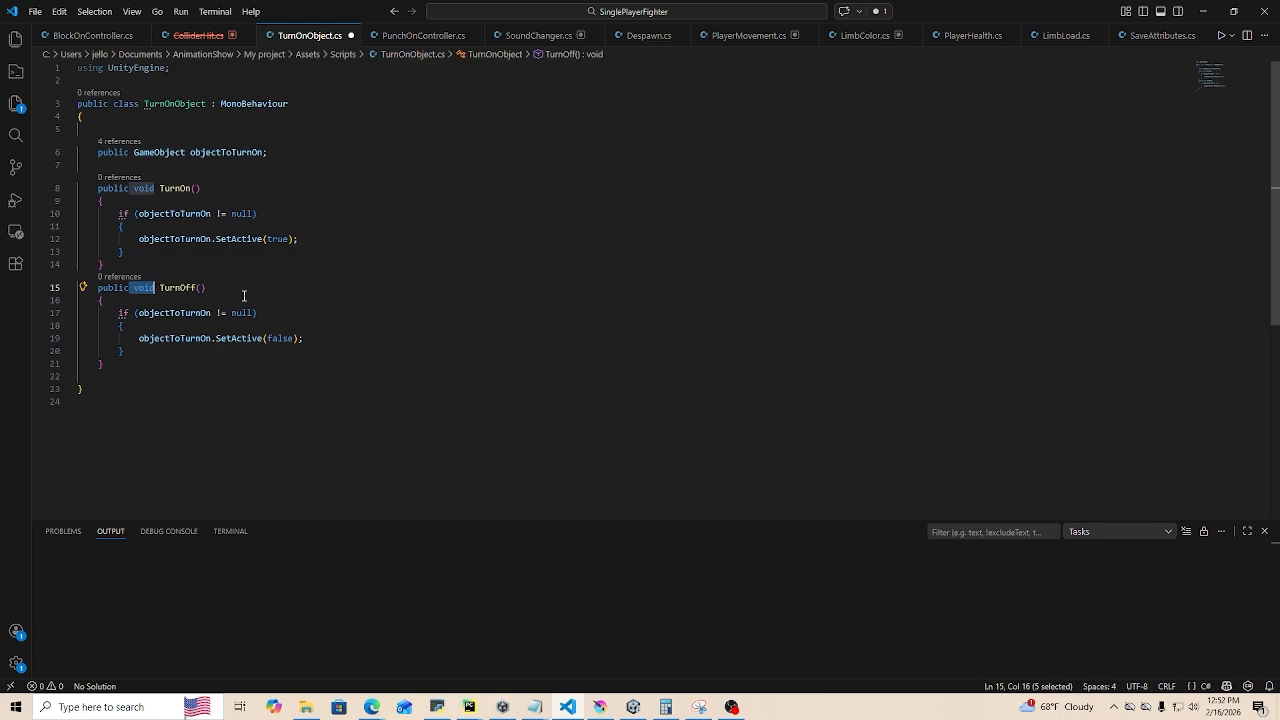
key(ctrl+s)
click(257, 289)
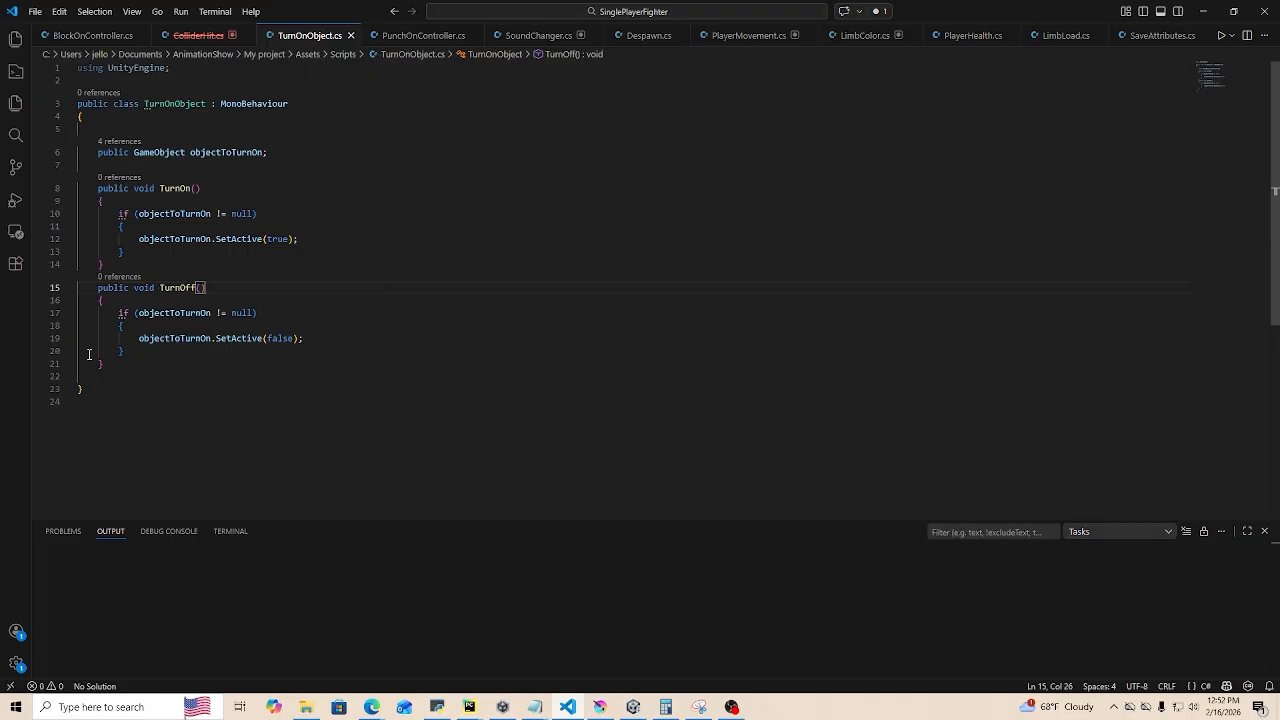
- Return to Unity and add an animation event at frame 29 of the Cube's CubeUpandDown clip that calls TurnOnObject's TurnOn() method
click(1197, 9)
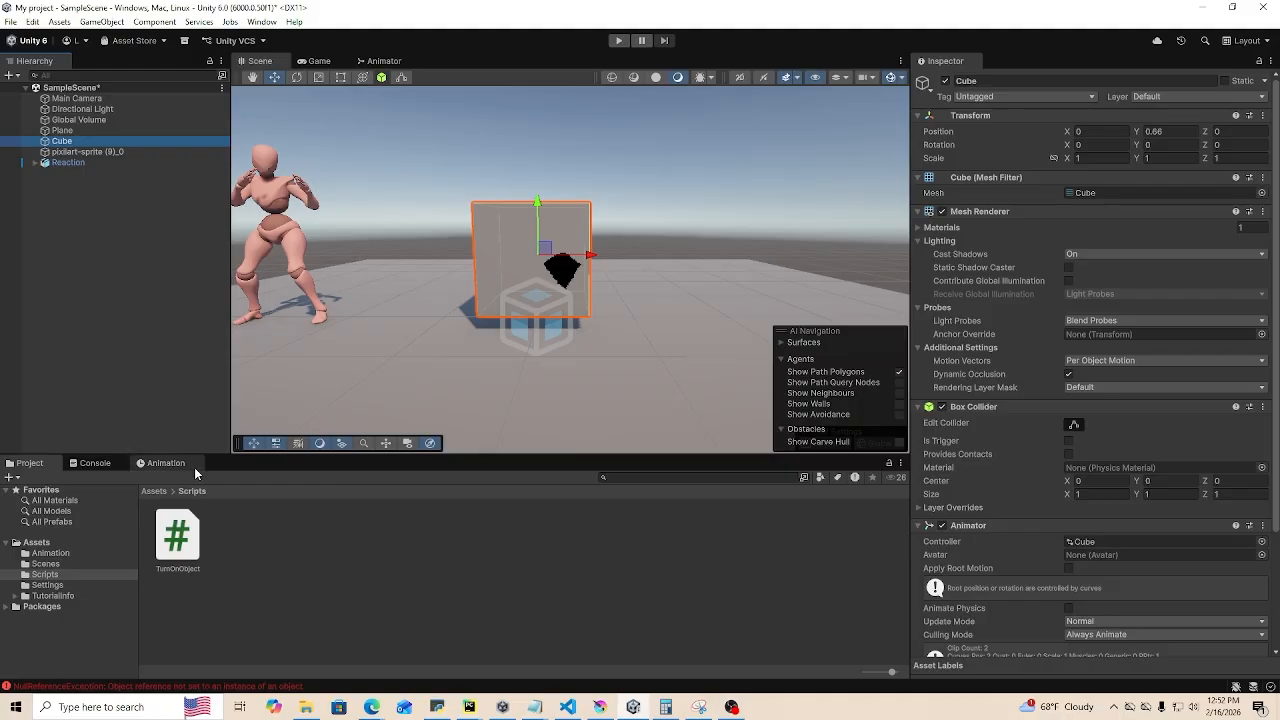
click(163, 463)
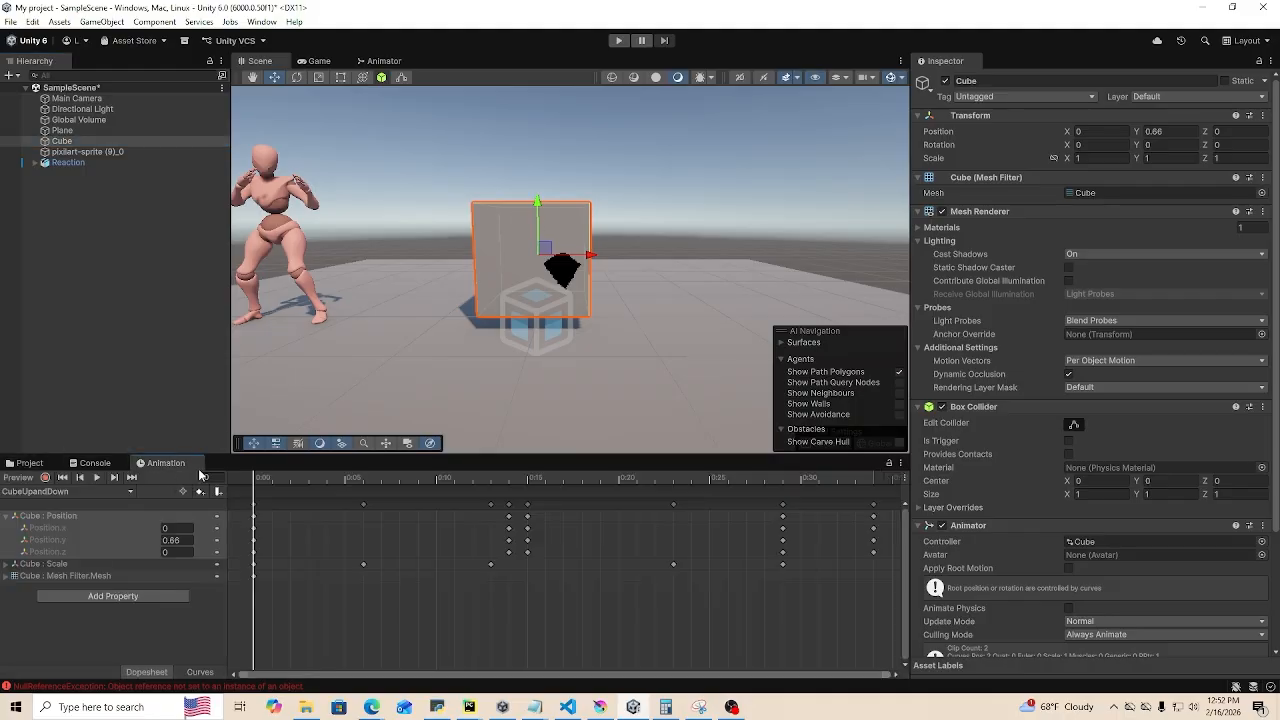
drag(279, 481, 782, 498)
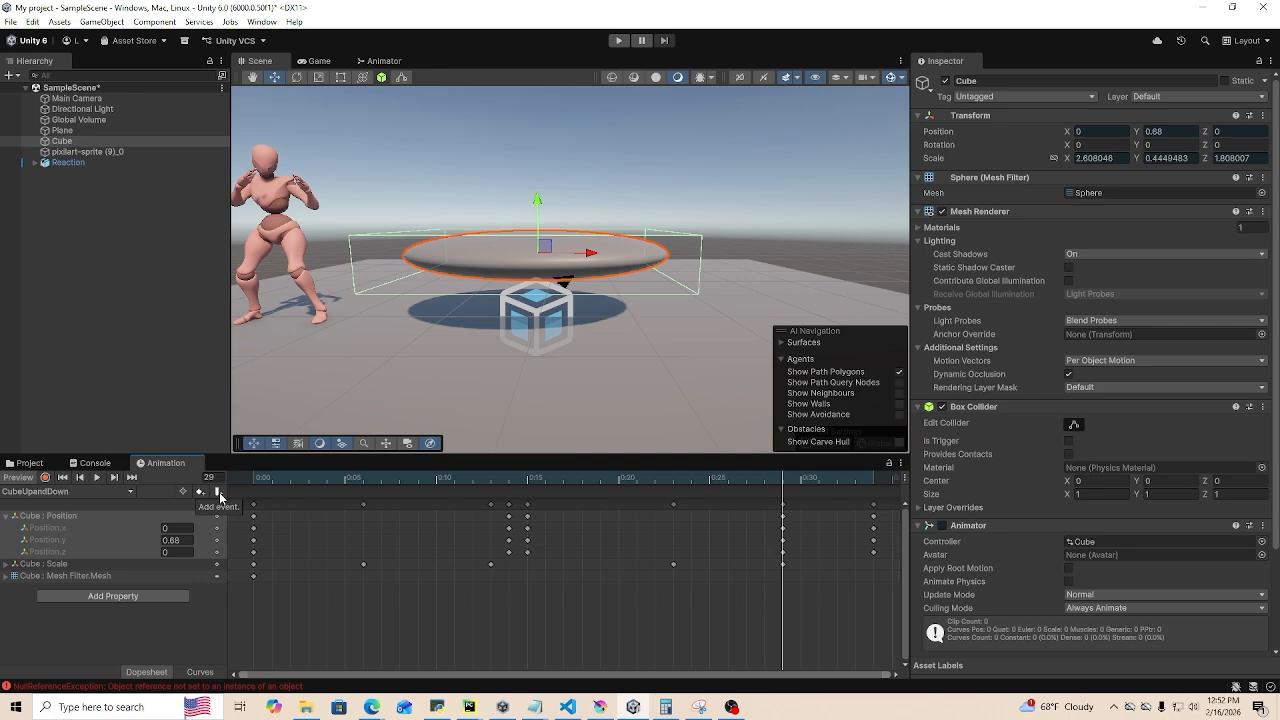
click(218, 492)
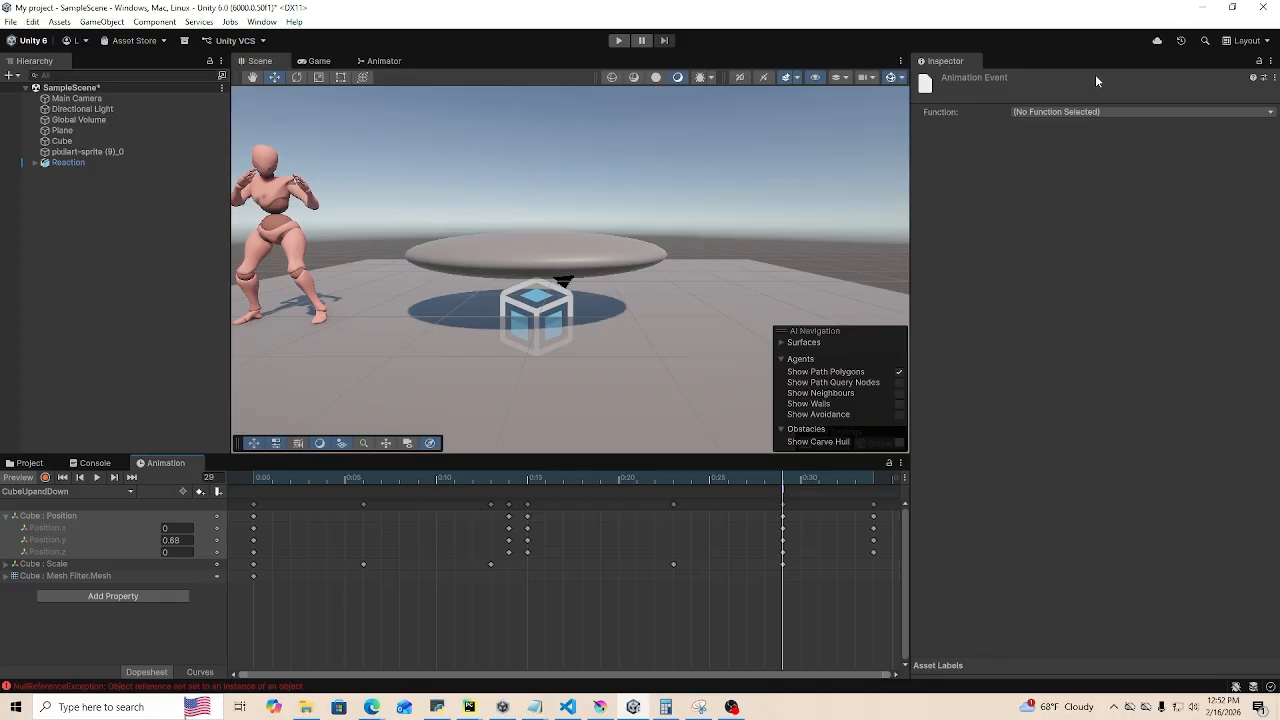
click(1086, 112)
mouse_move(1070, 133)
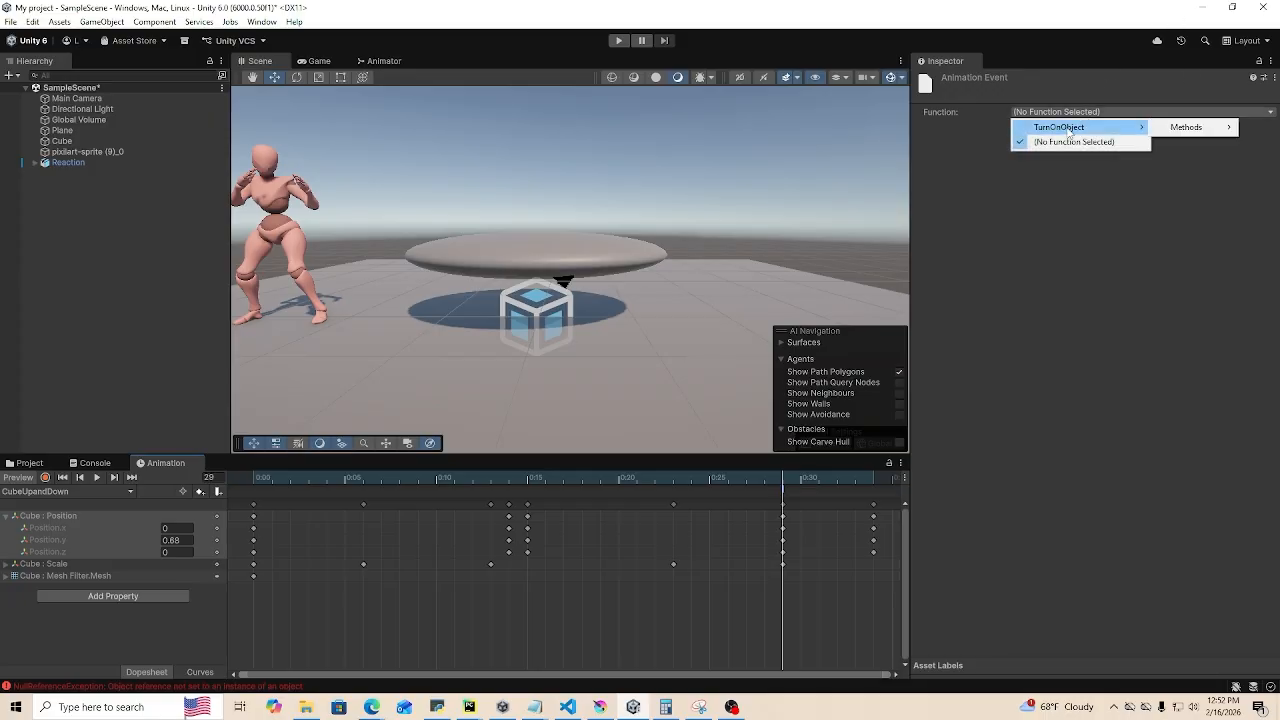
mouse_move(1160, 128)
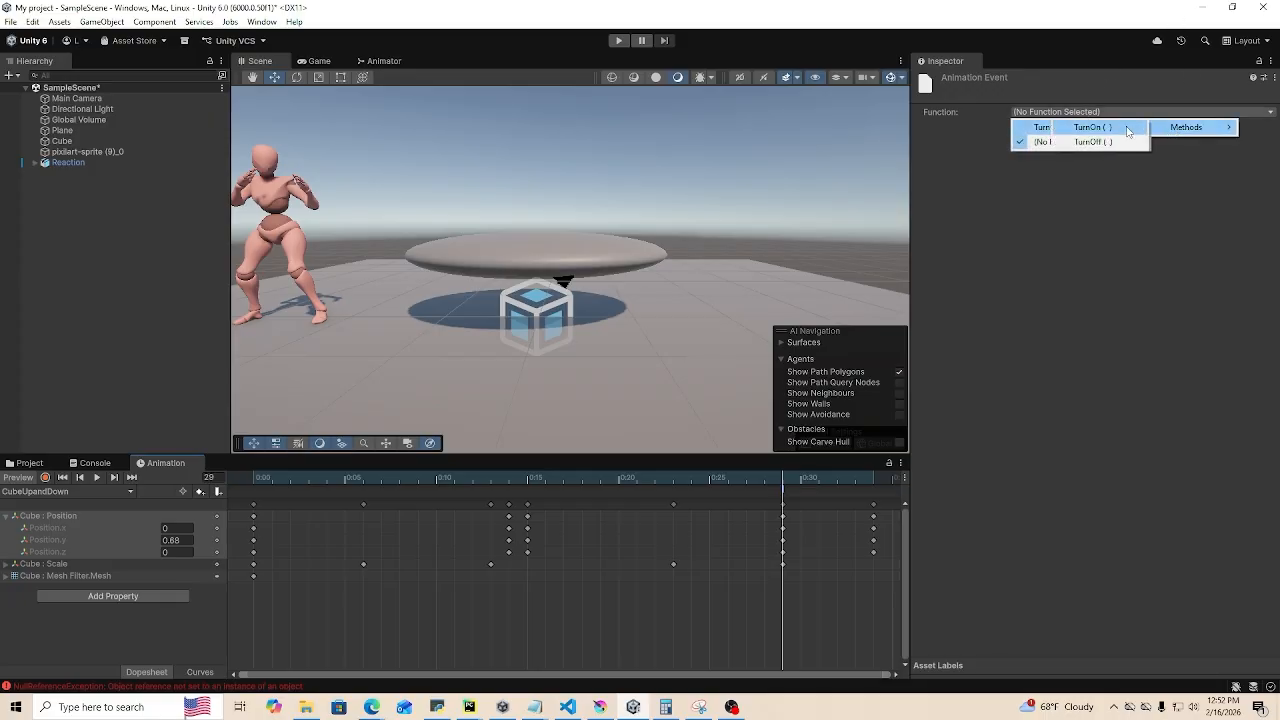
click(1093, 127)
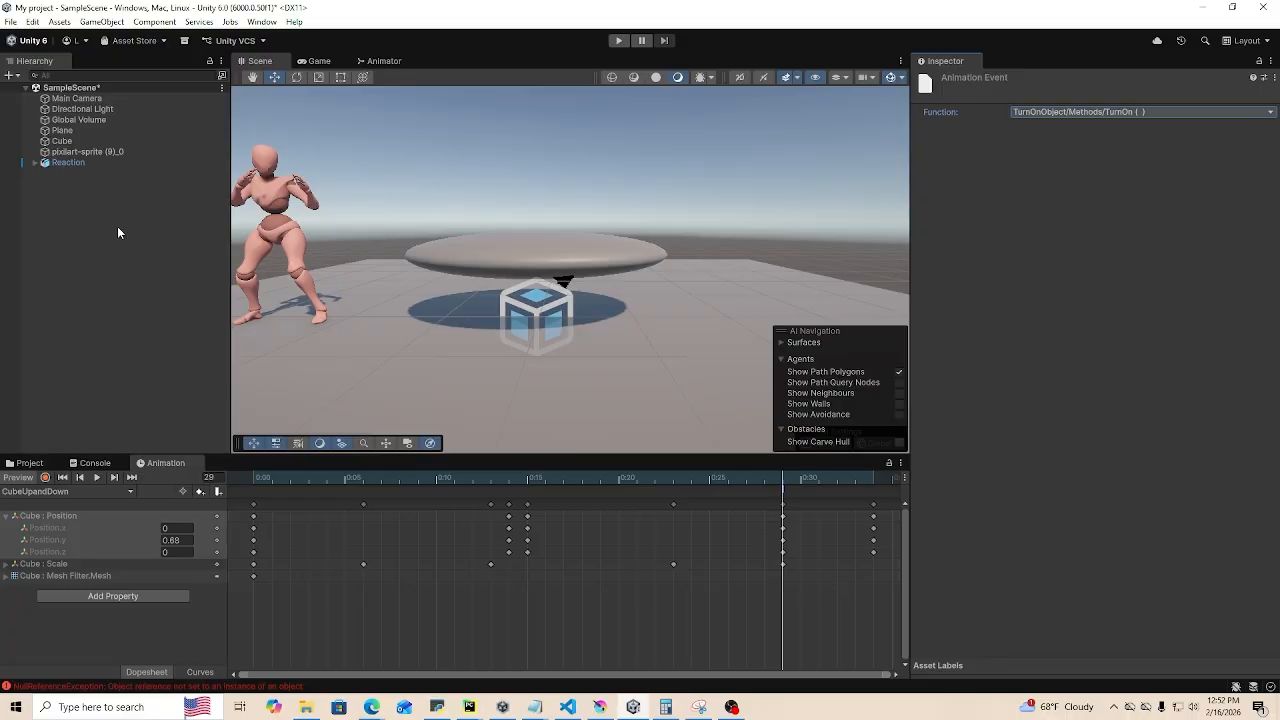
- Check the Cube's Object To Turn On reference and select pixilart-sprite (9)_0 in the scene
click(62, 141)
scroll(1125, 580, down, 6)
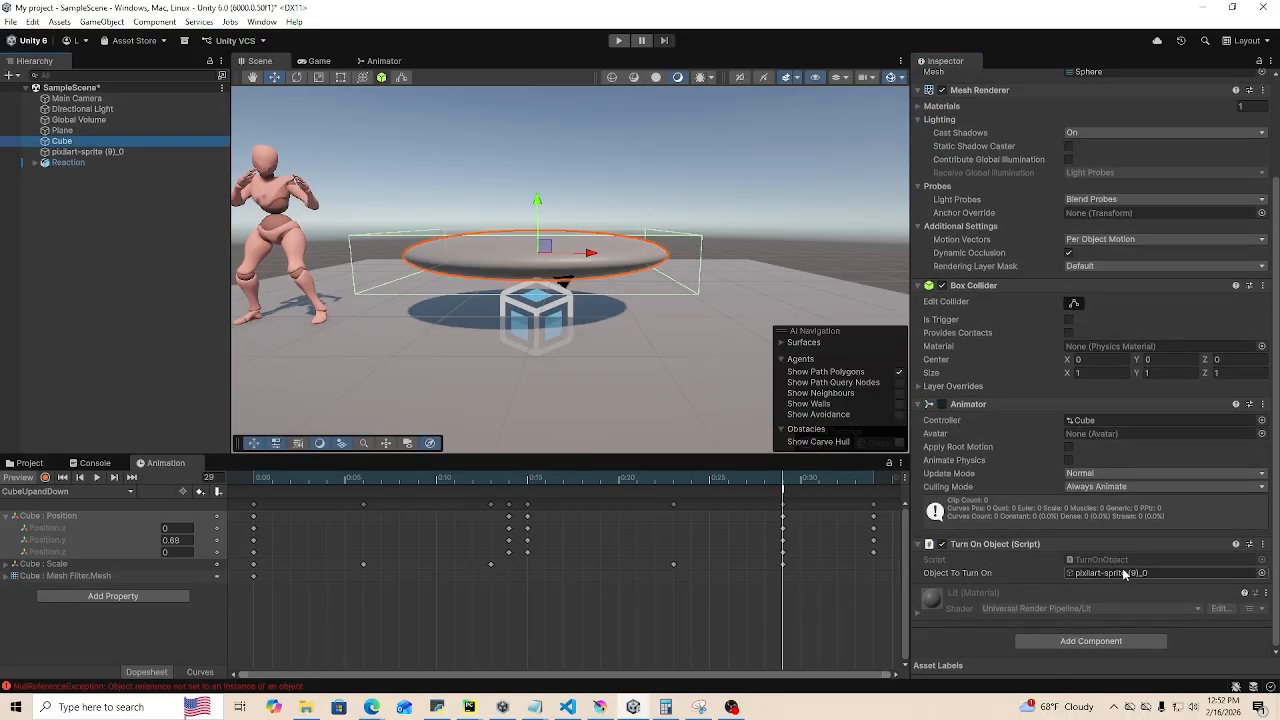
click(1124, 573)
click(86, 151)
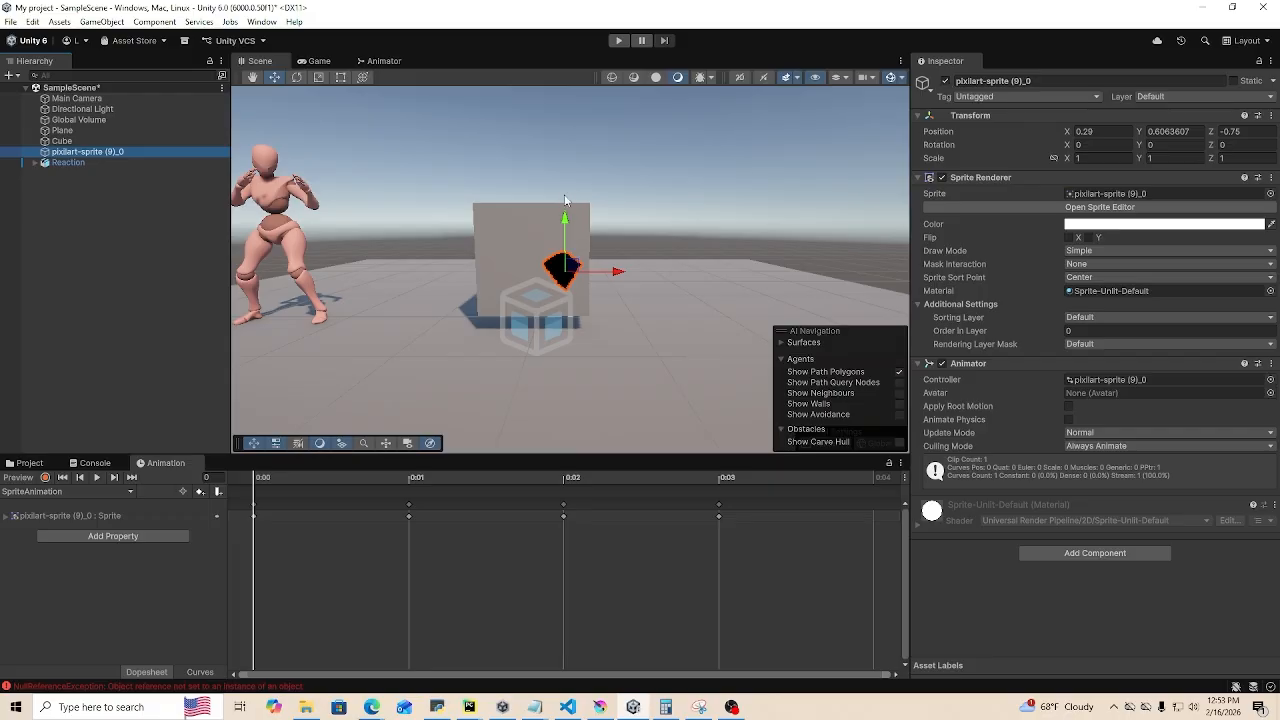
- Move pixilart-sprite (9)_0 to about X 0.018, Y 0.198 in front of the cube's base and deactivate the object
drag(565, 205, 589, 324)
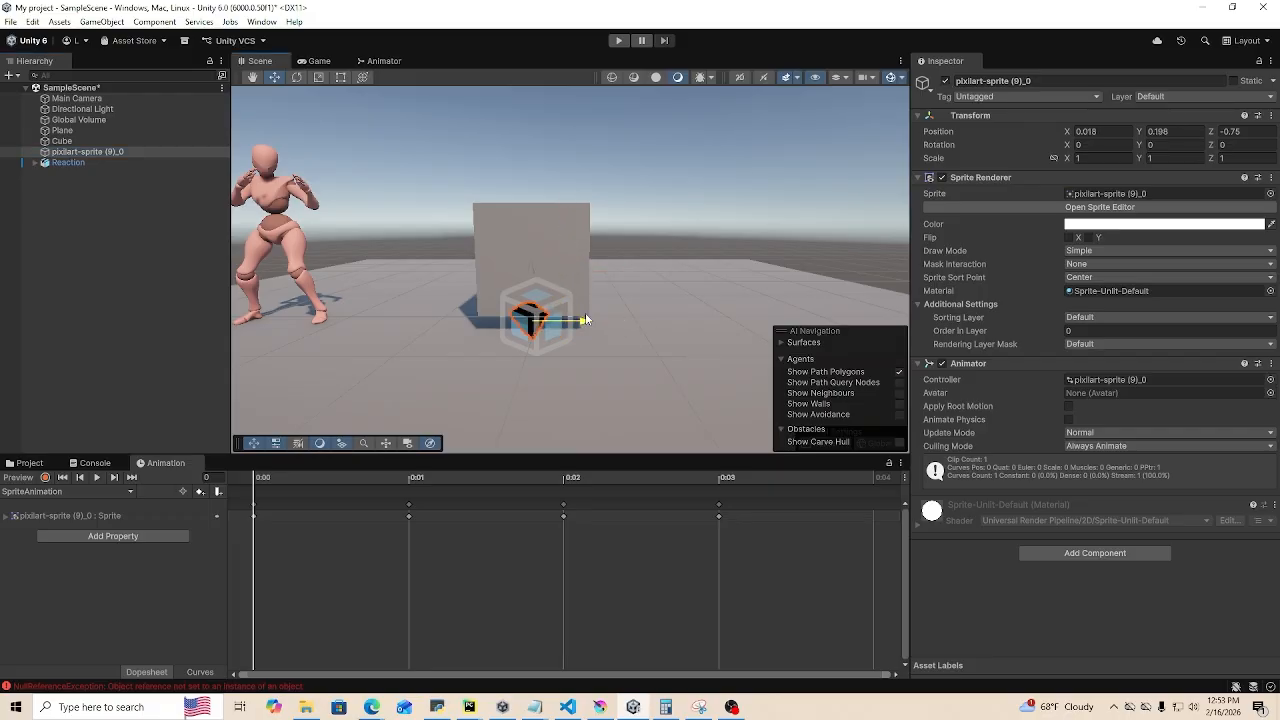
click(946, 80)
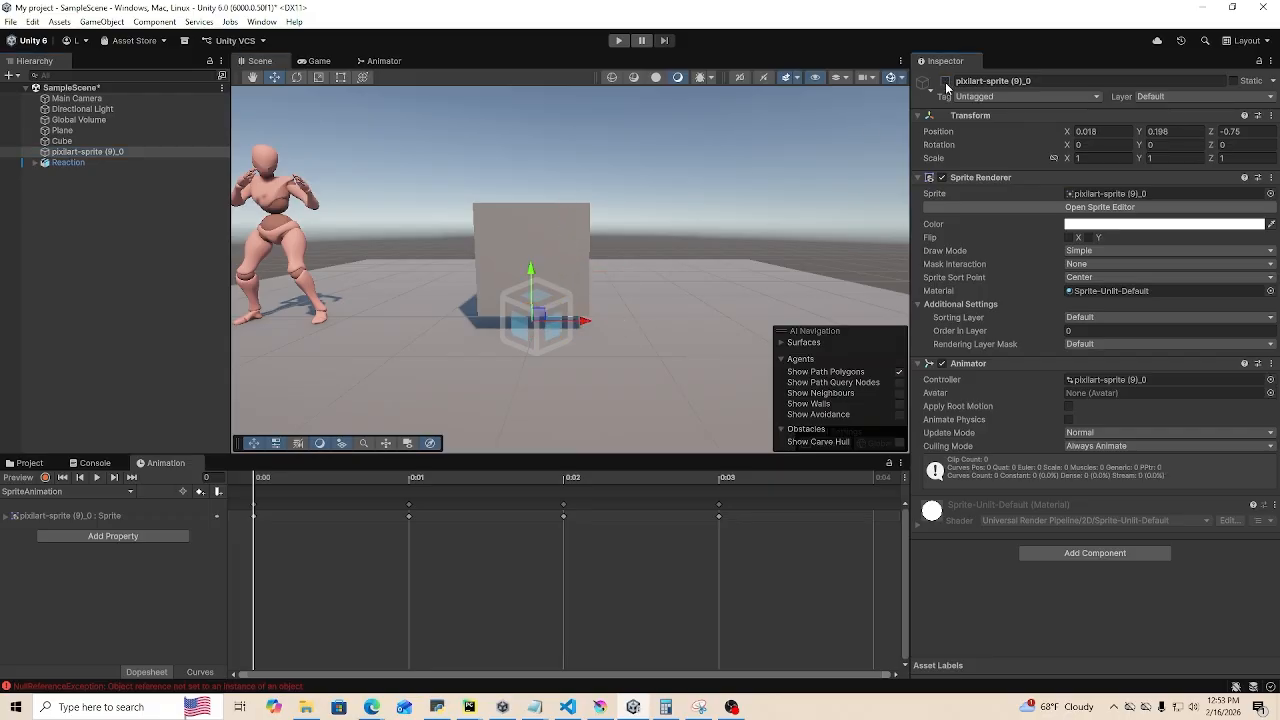
- Add an animation event at frame 1 of the Cube's CubeUpandDown clip that calls TurnOnObject's TurnOff() method
click(137, 141)
drag(783, 479, 279, 484)
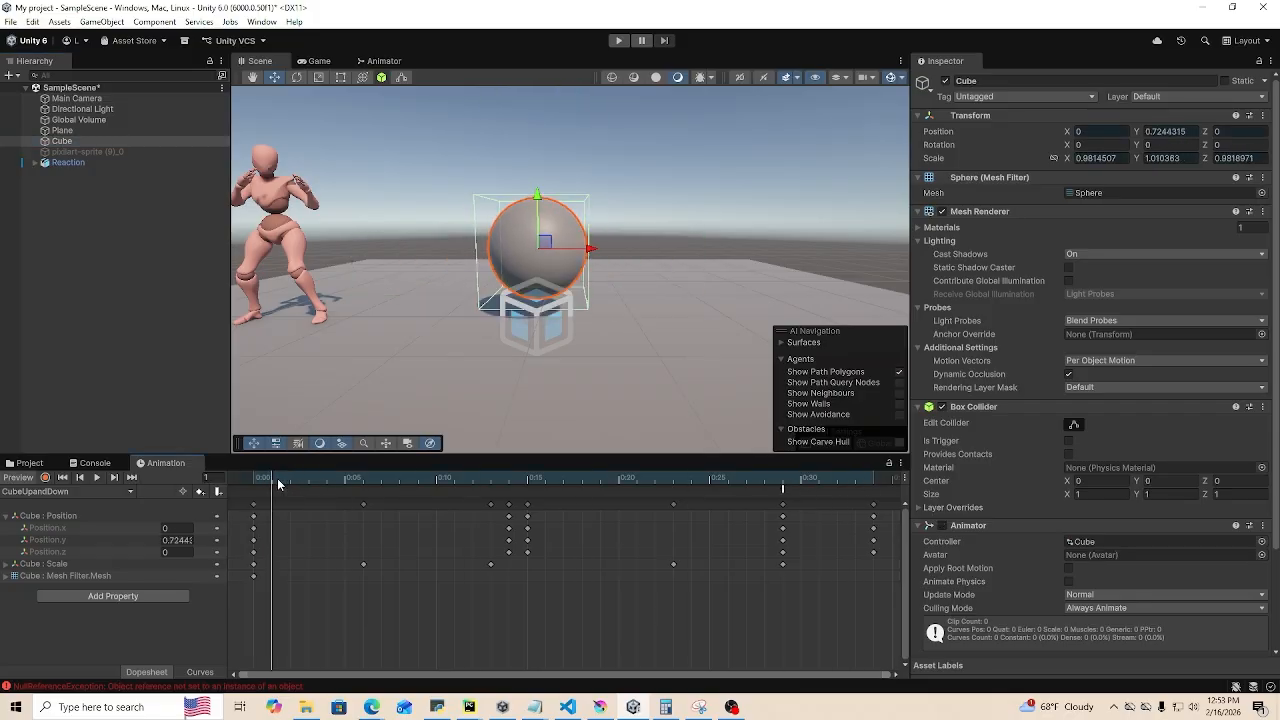
click(218, 492)
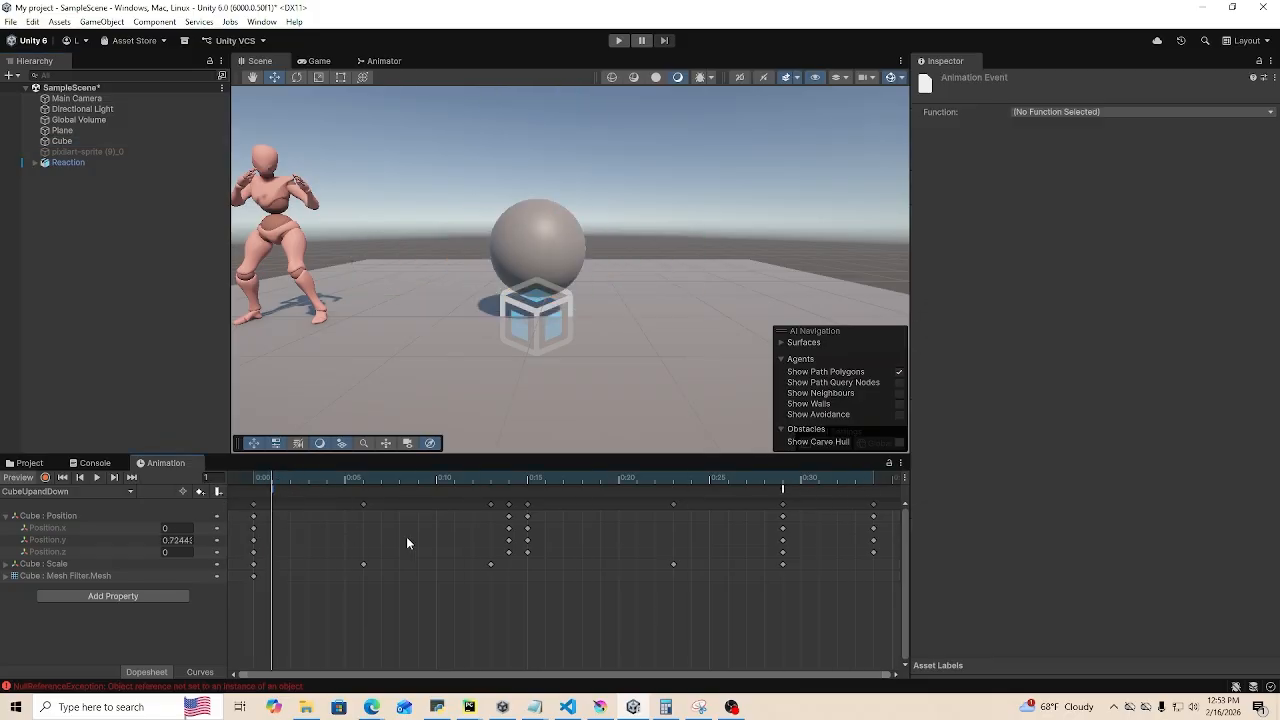
click(1094, 112)
mouse_move(1040, 127)
mouse_move(1186, 127)
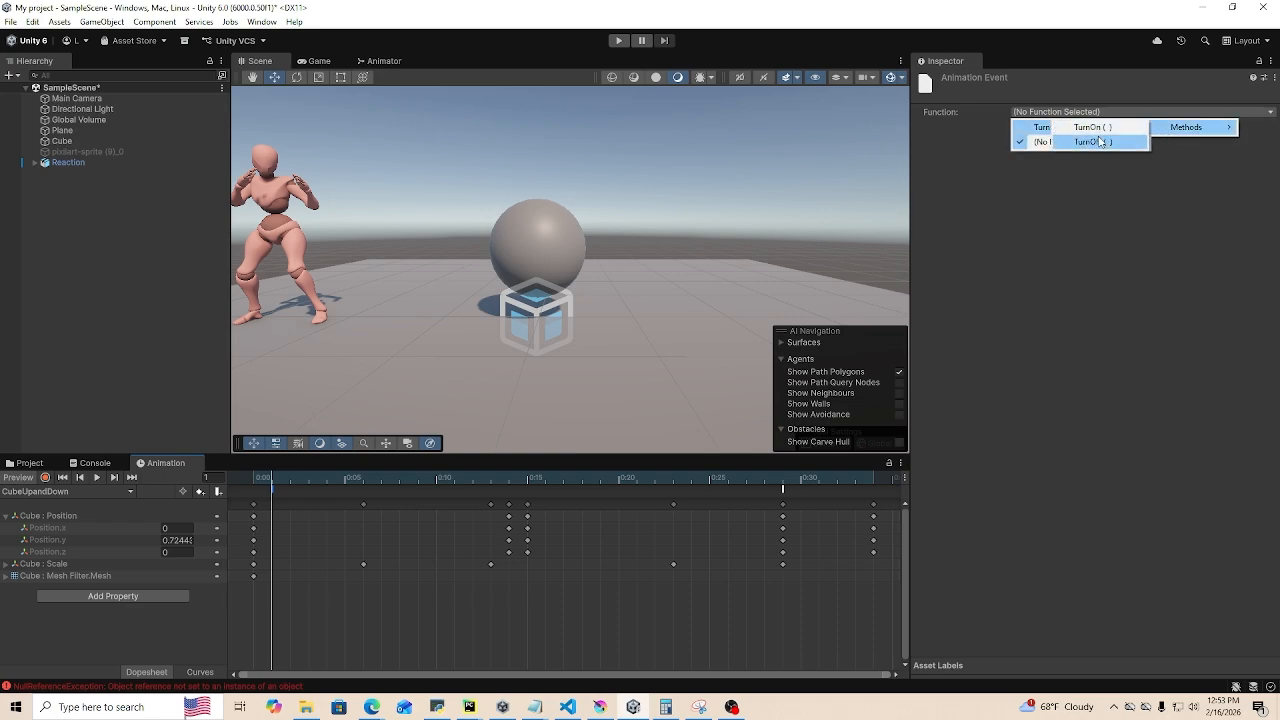
click(1100, 142)
scroll(540, 280, down, 5)
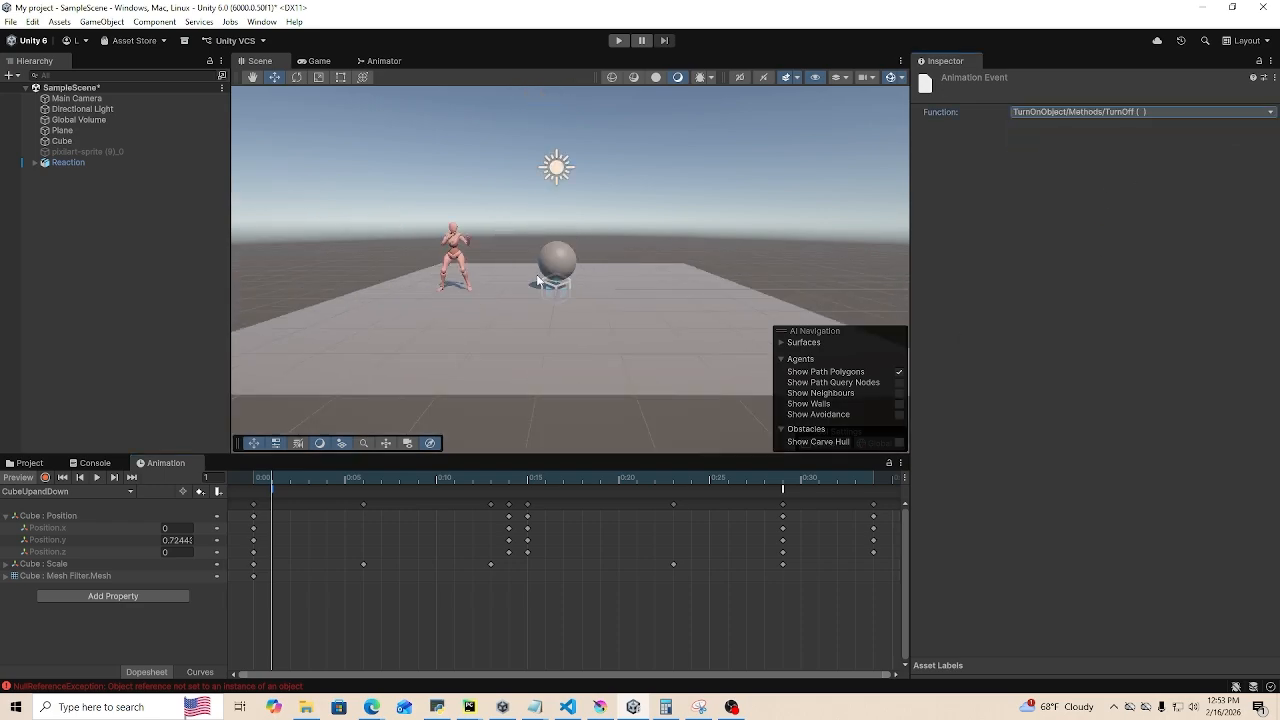
drag(330, 480, 281, 481)
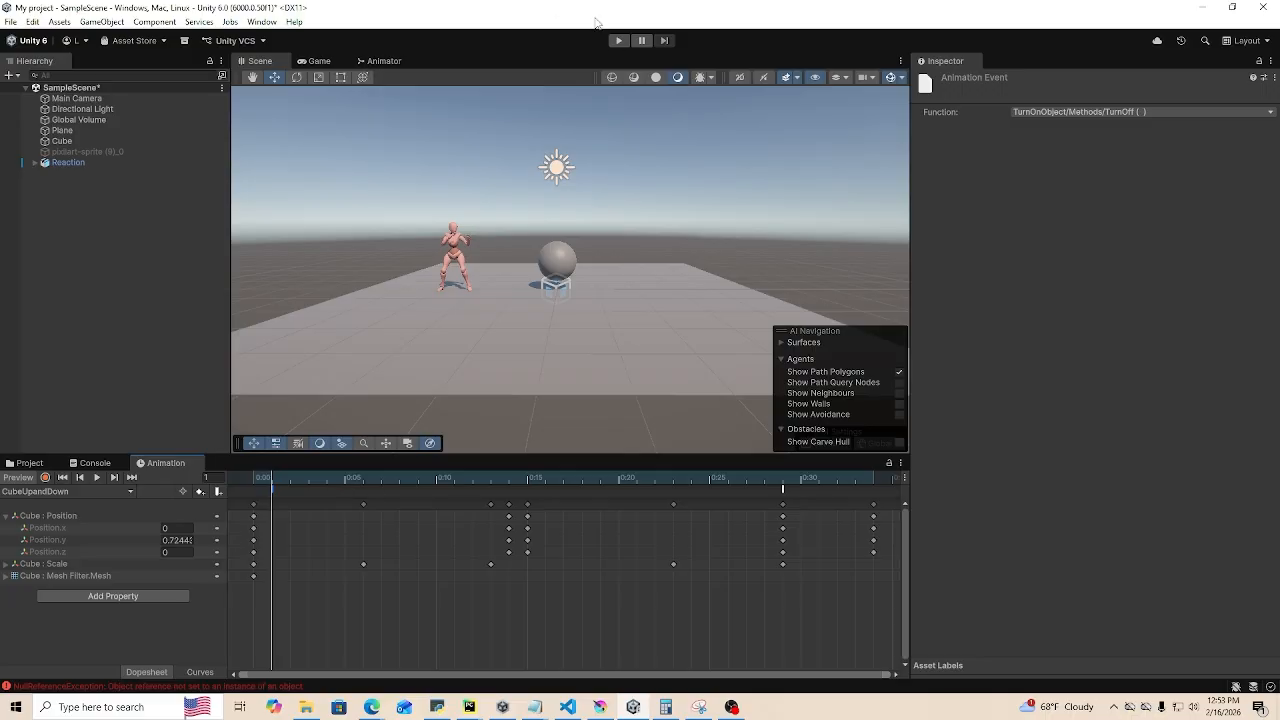
- Play the scene, dock the Animator beside the Inspector, and enable the Cube's IsUp parameter to test the animation events
click(618, 40)
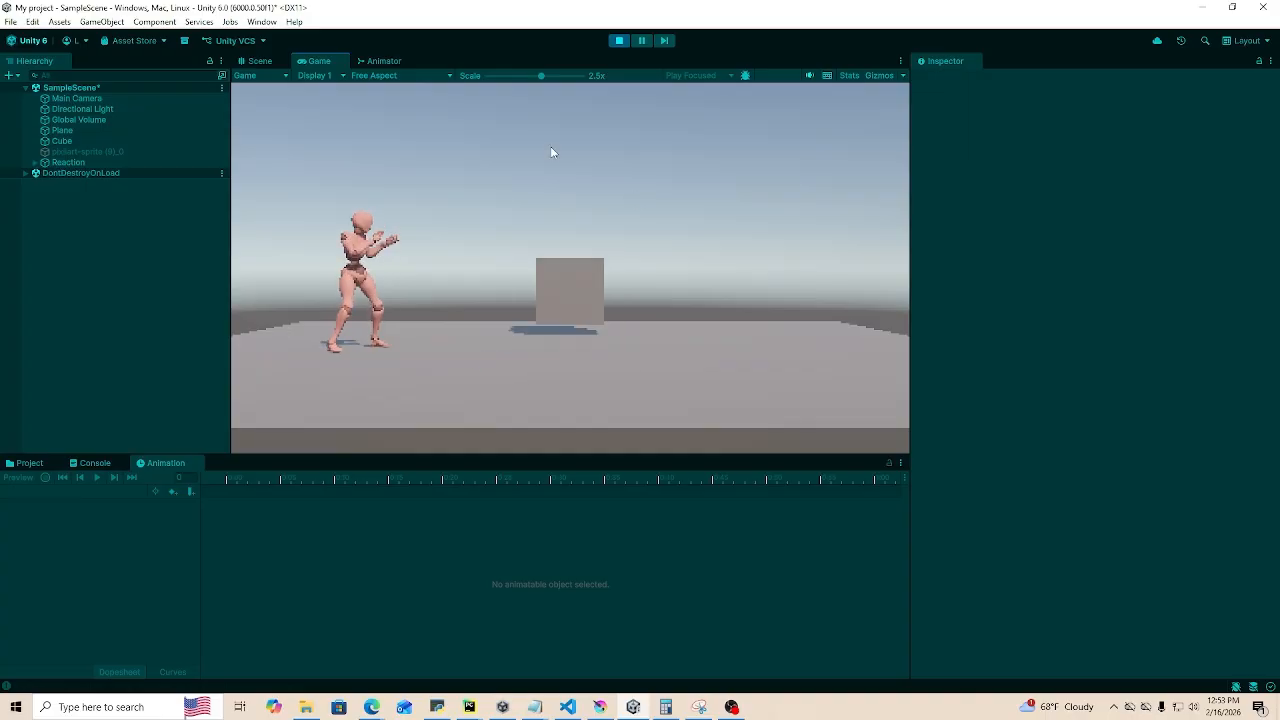
click(89, 141)
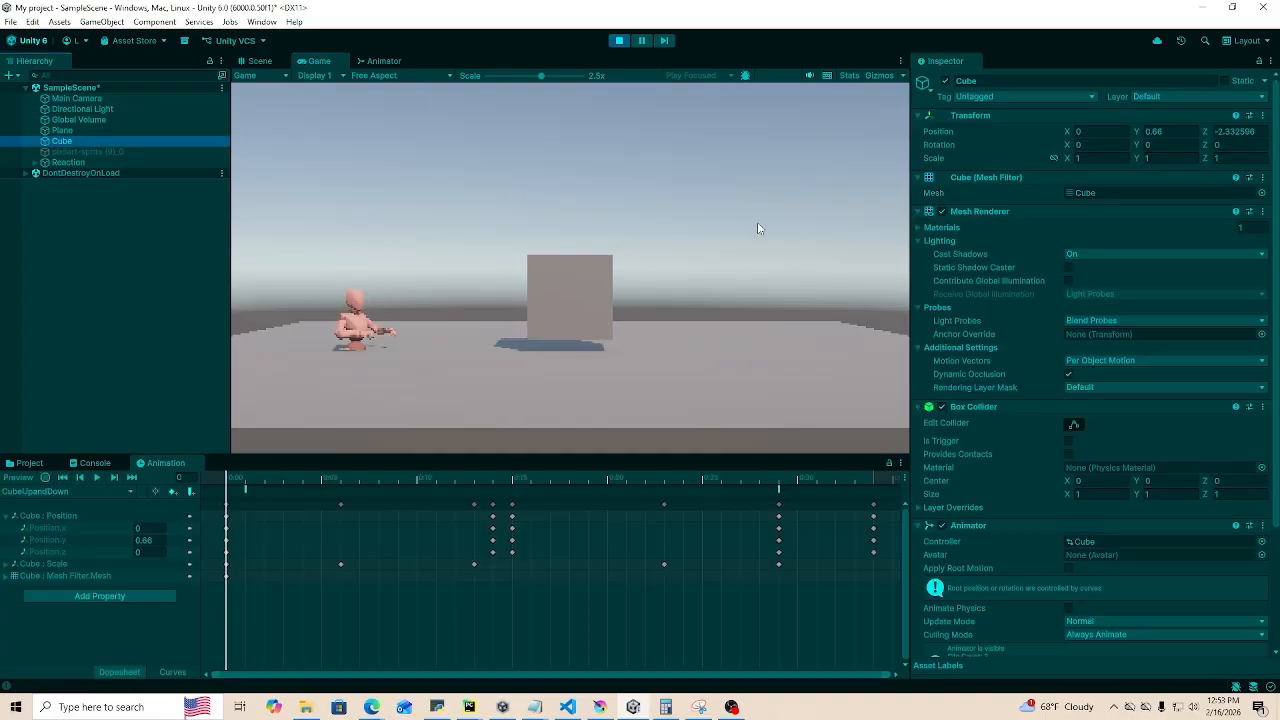
drag(393, 64, 1026, 75)
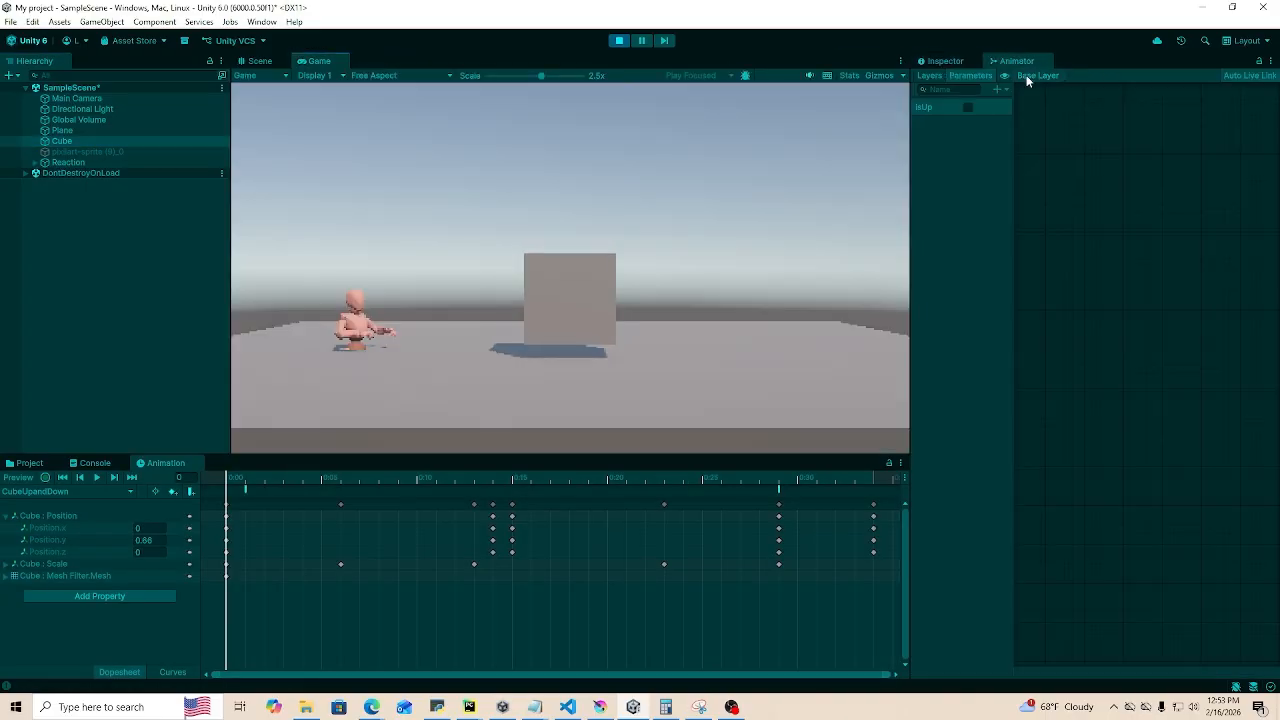
click(967, 107)
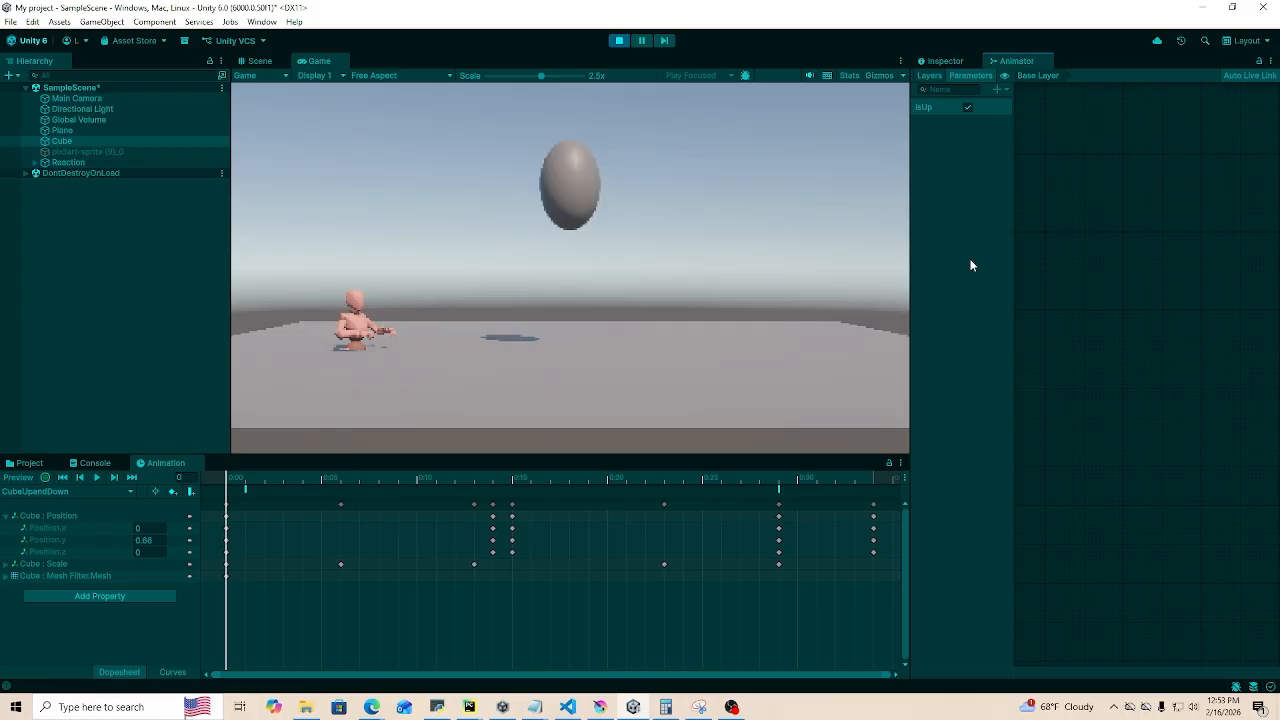
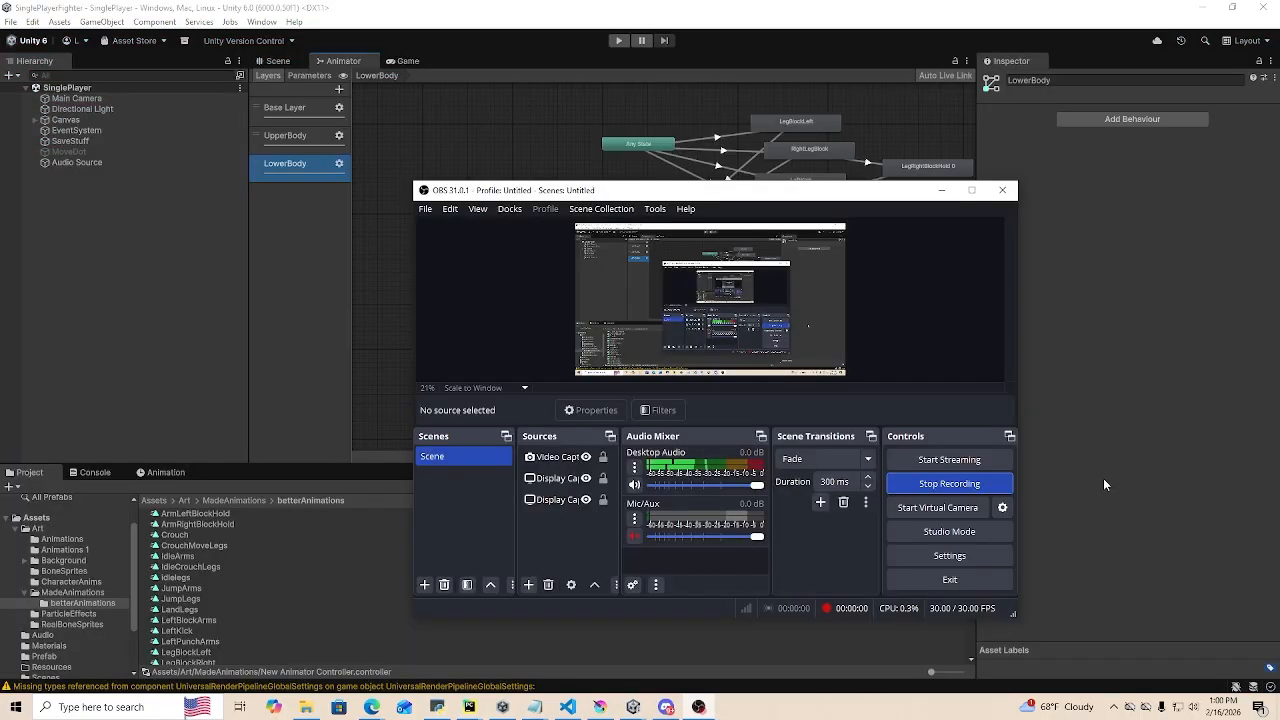
- Switch to the SinglePlayerFighter project and review its animator parameters, including Crouch, Speed and the LeftKick trigger
click(1105, 485)
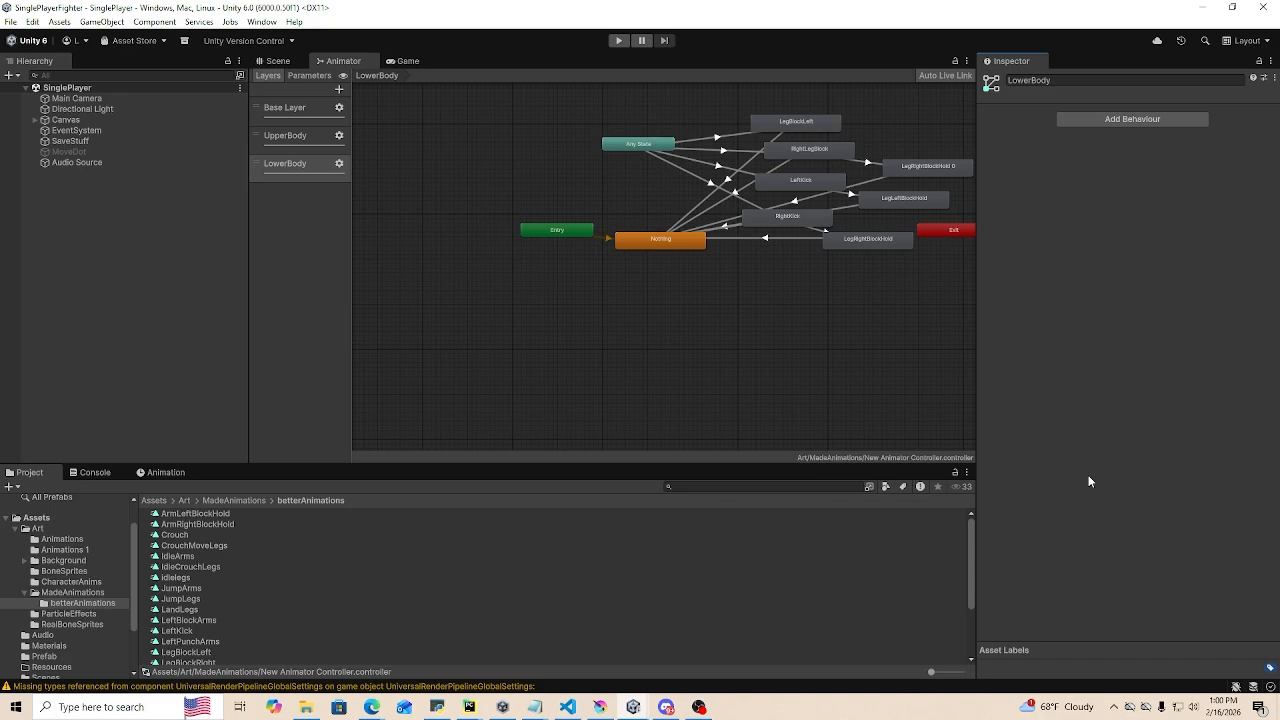
click(285, 62)
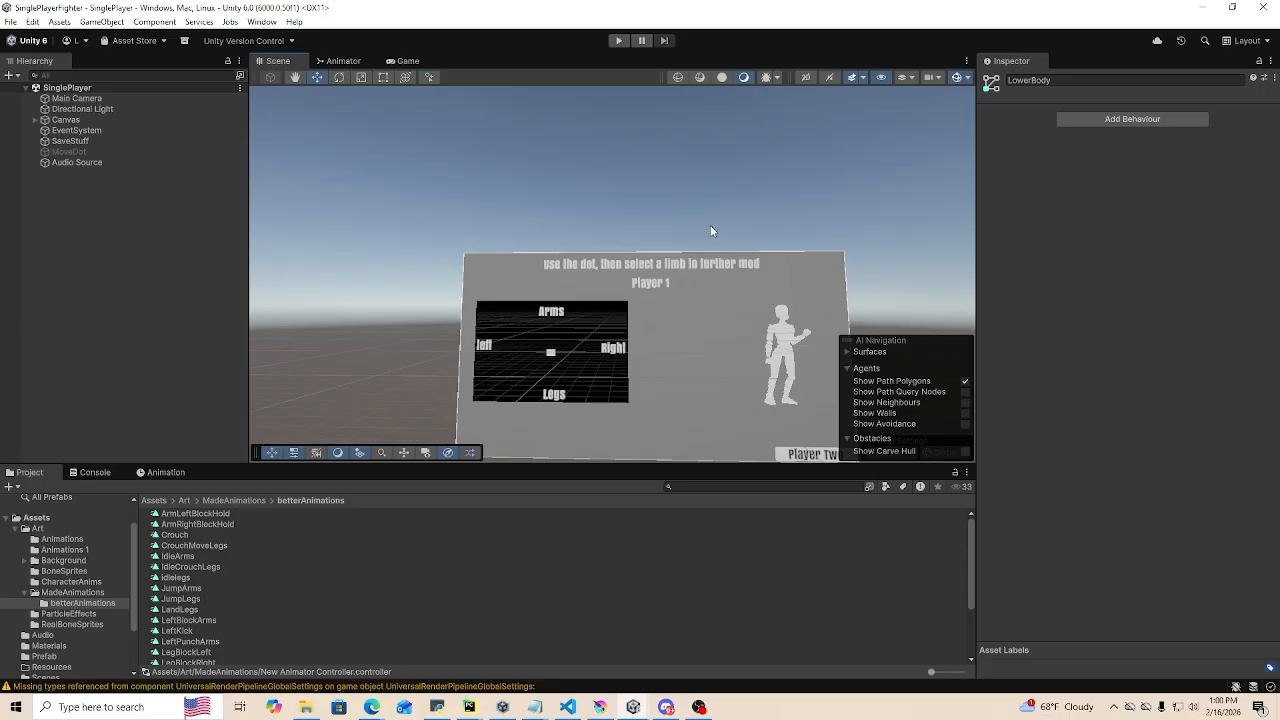
click(340, 61)
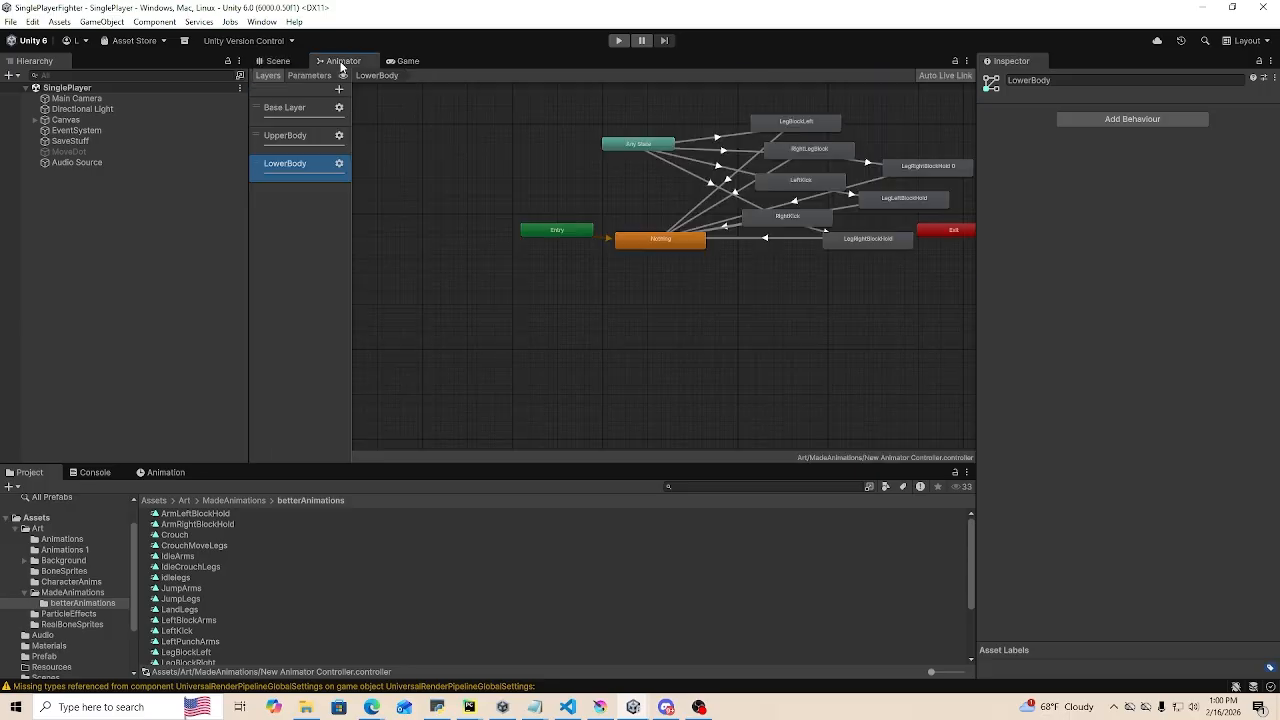
click(303, 76)
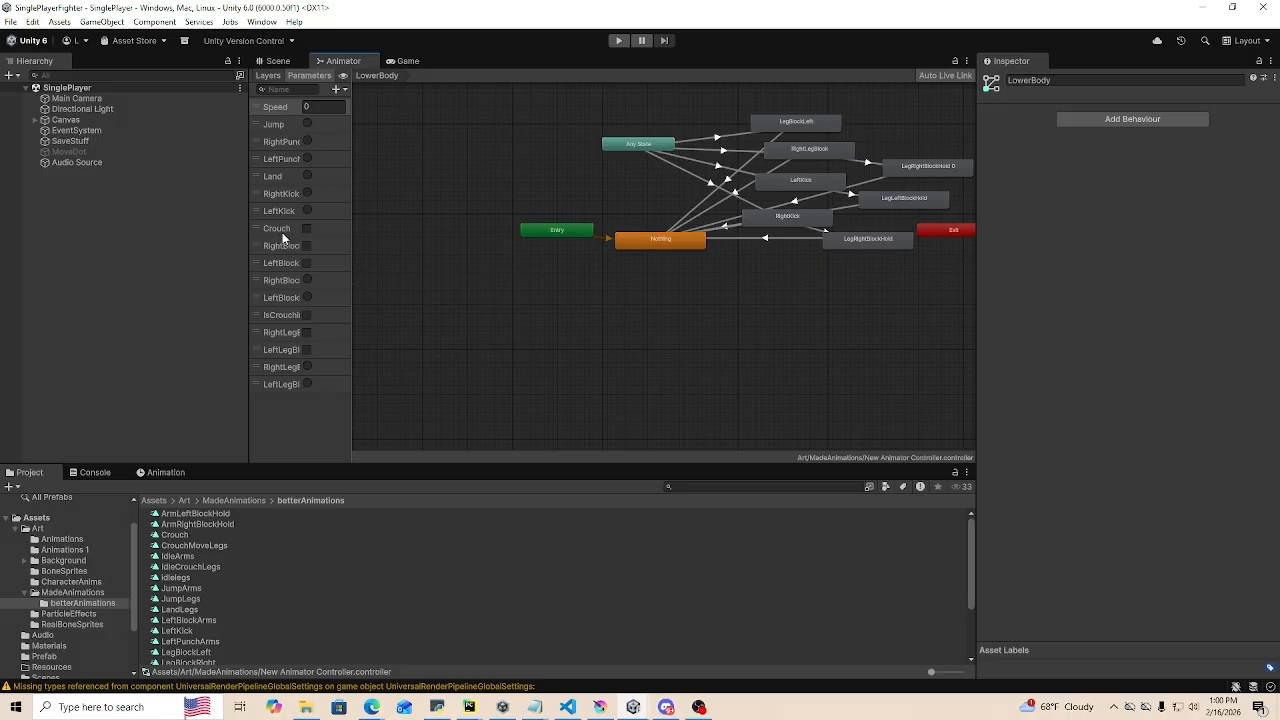
click(284, 232)
click(280, 108)
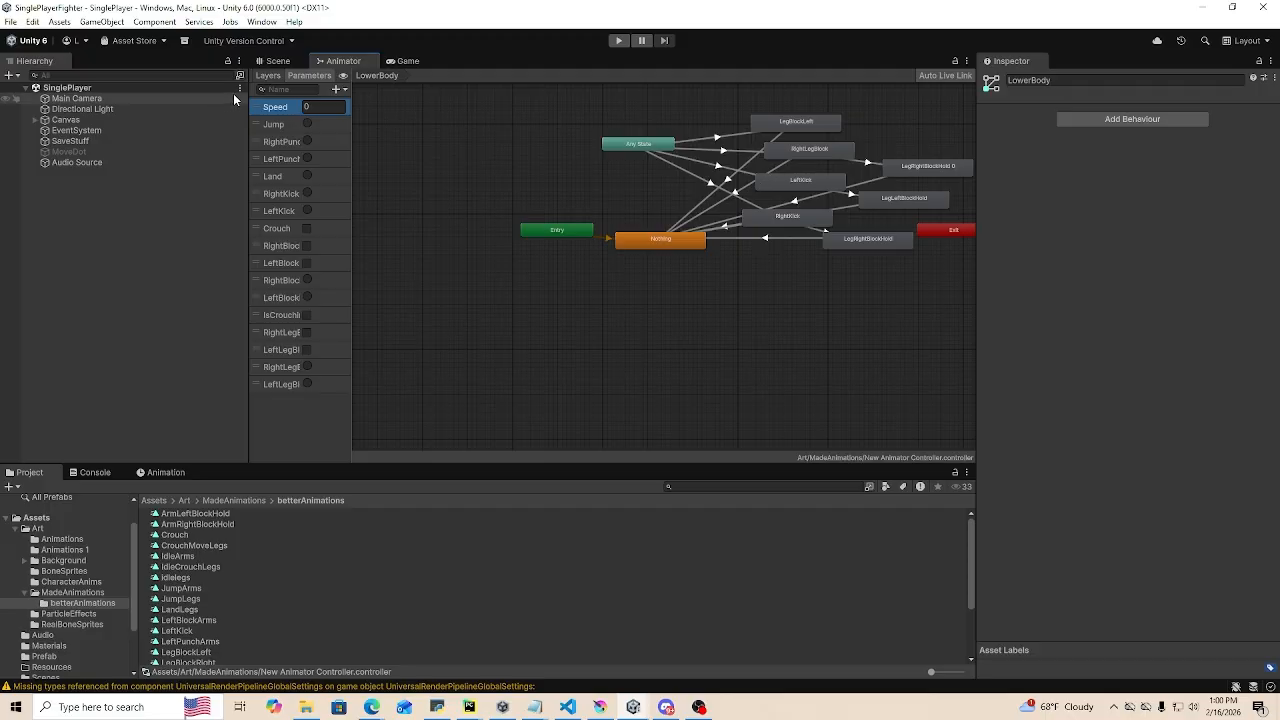
click(288, 212)
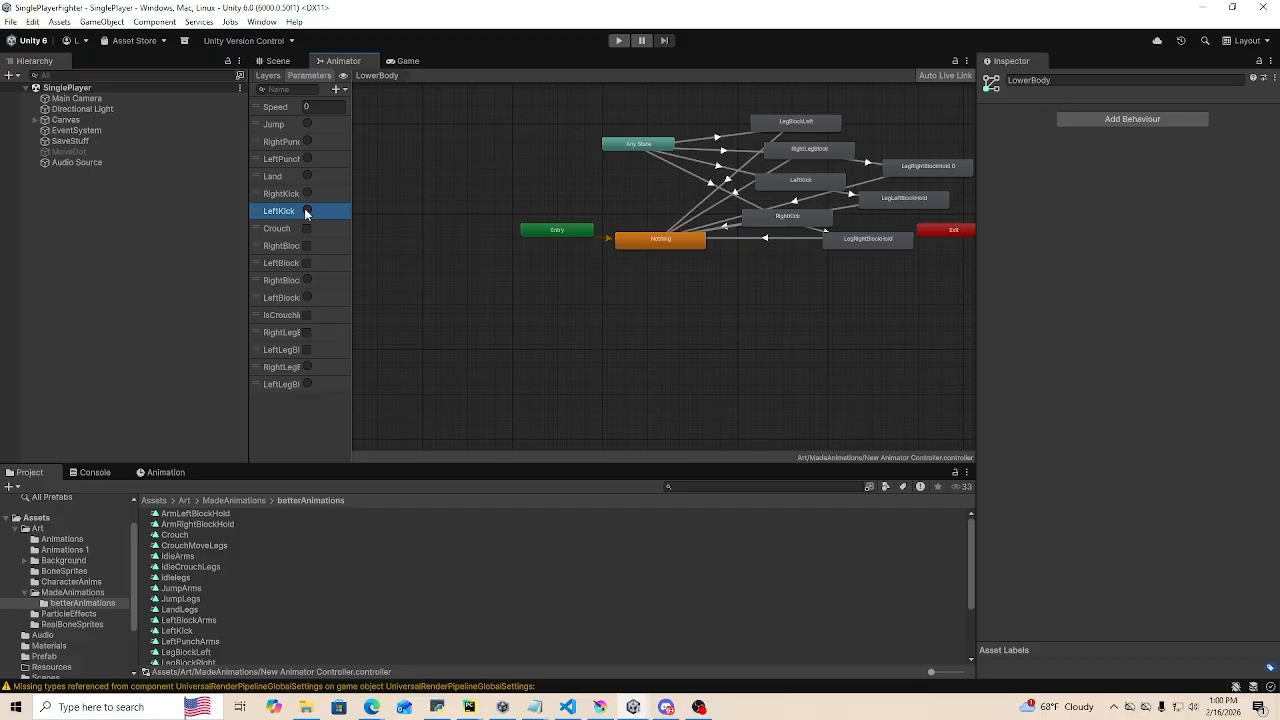
click(306, 211)
- Inspect the AnyState to LegBlockLeft transition's condition, its matching parameter, and the LegBlockLeft state in the LowerBody layer
click(720, 134)
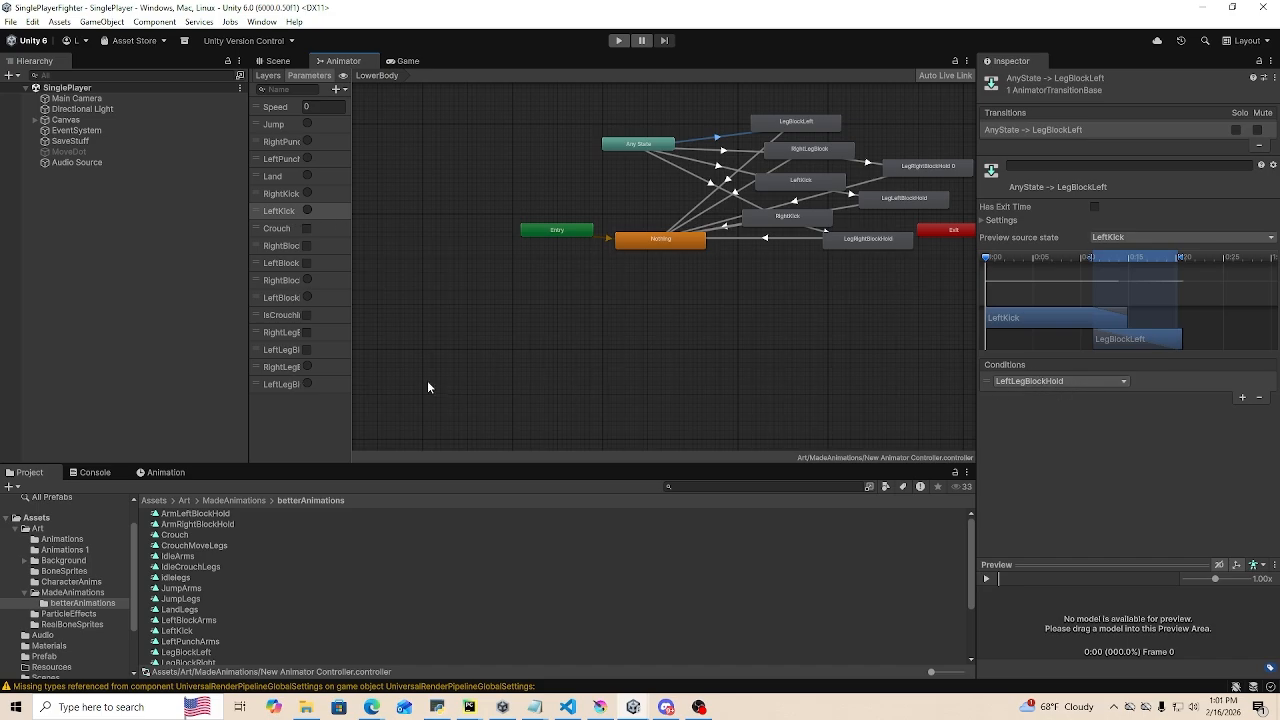
click(285, 350)
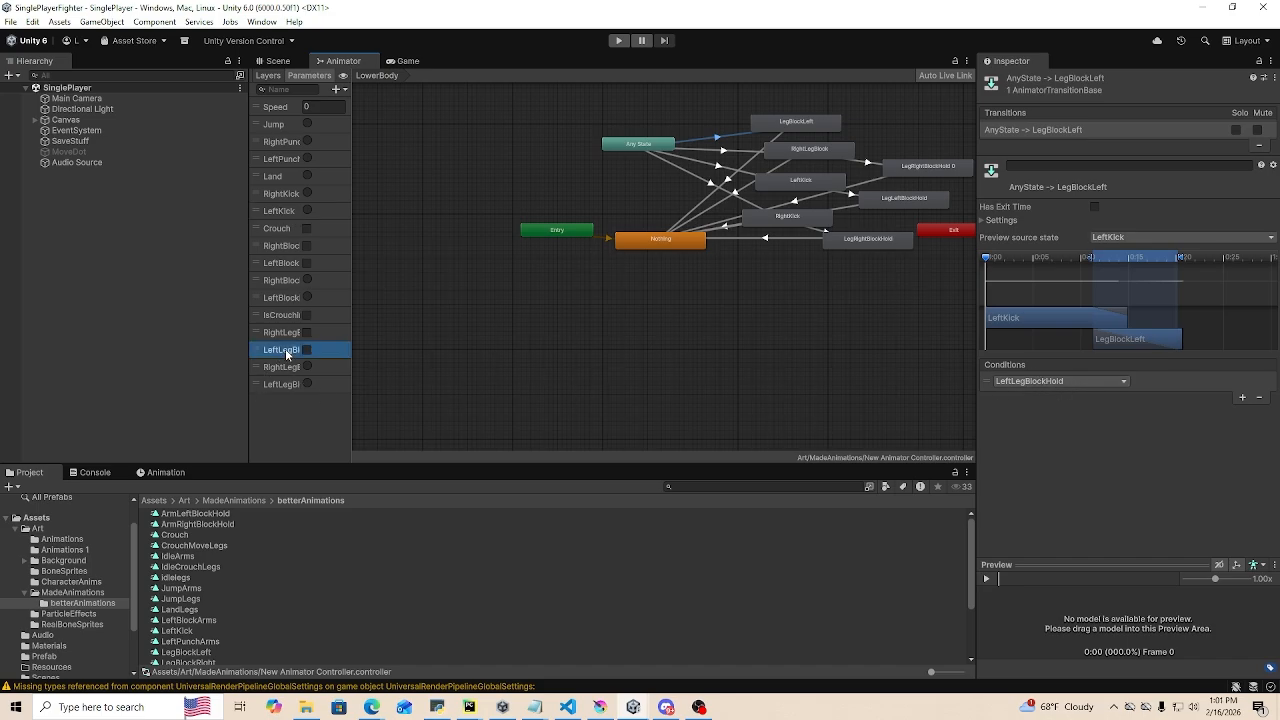
click(816, 123)
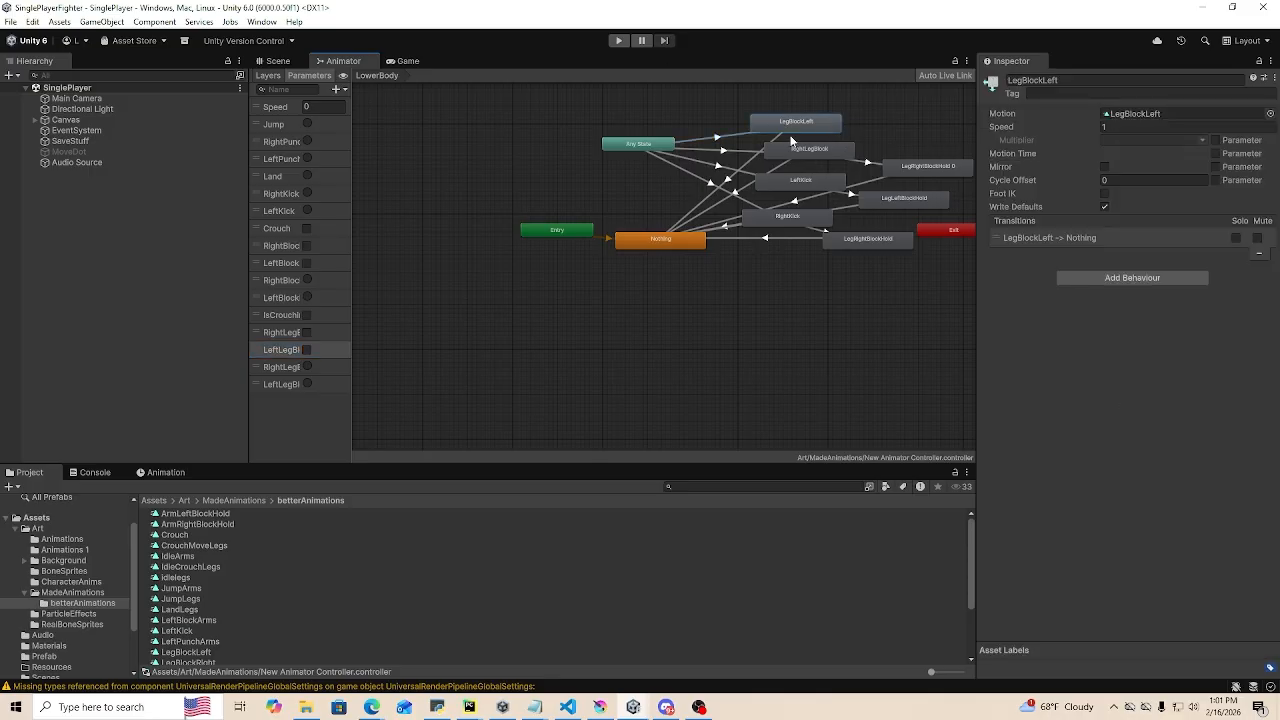
- Open the animator's Base Layer and inspect the JumpLegs, LandLegs, RunLegs and idlelegs states
click(273, 76)
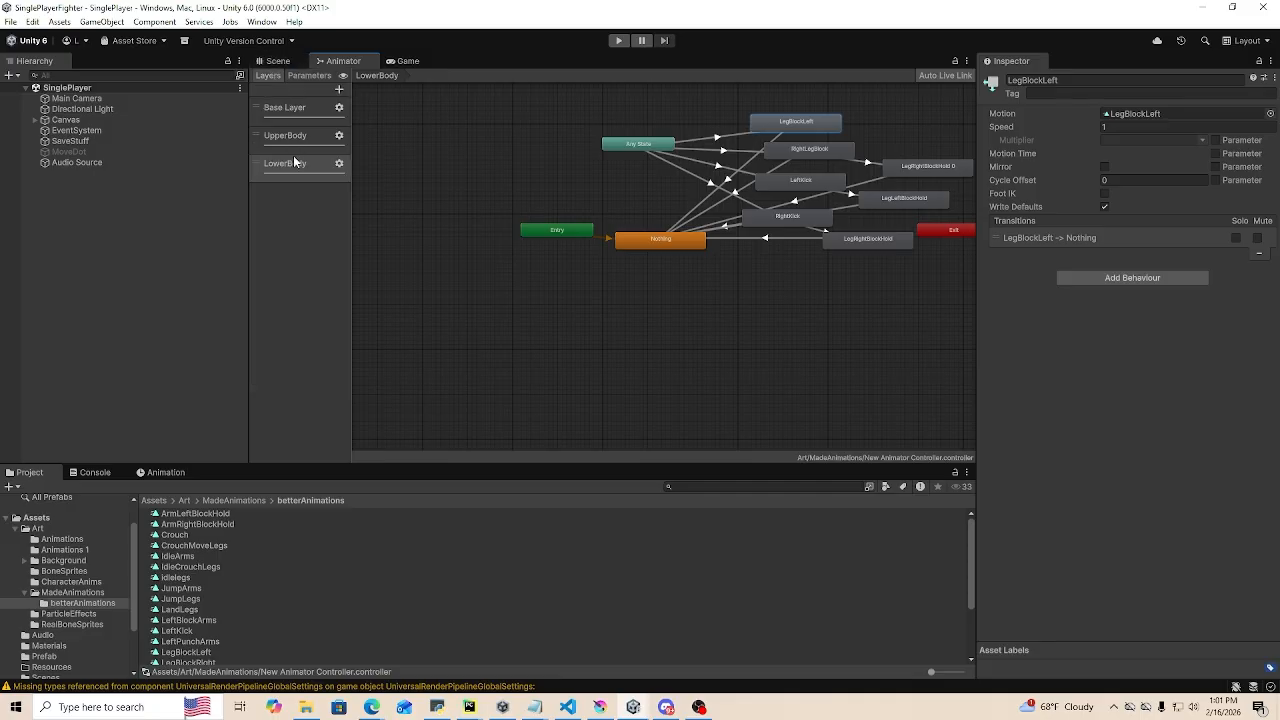
click(297, 112)
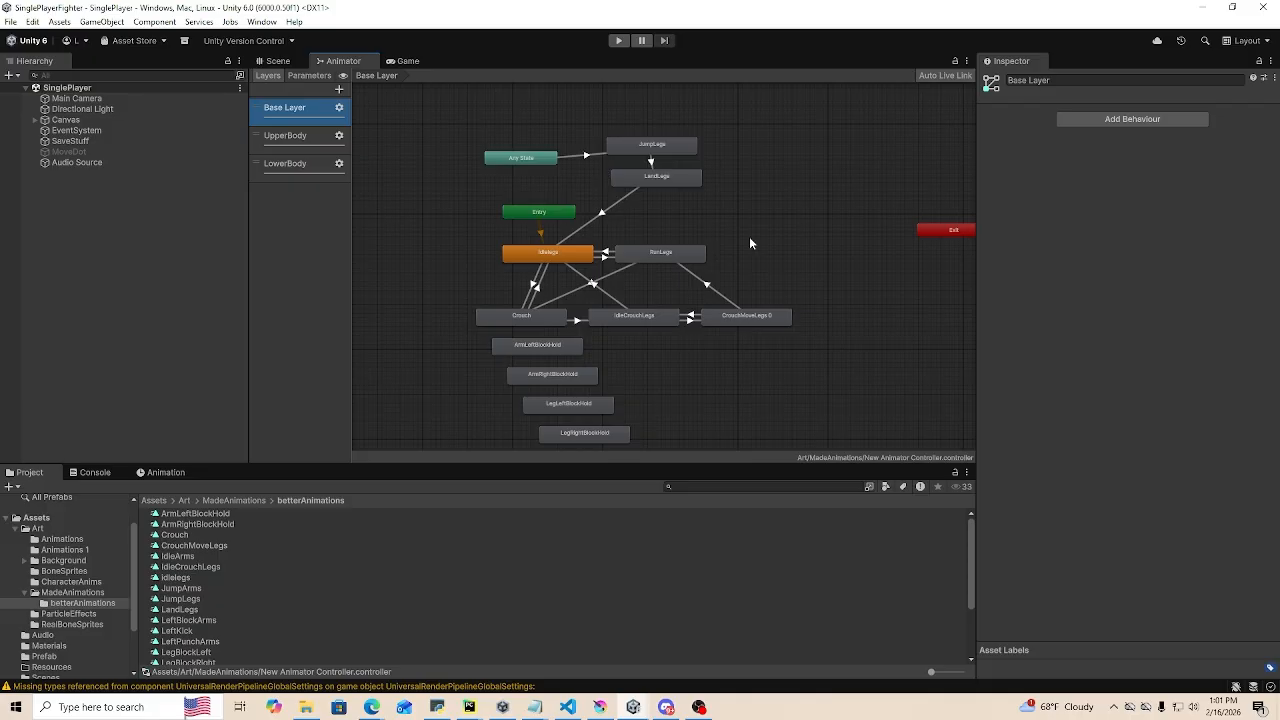
click(656, 144)
click(655, 176)
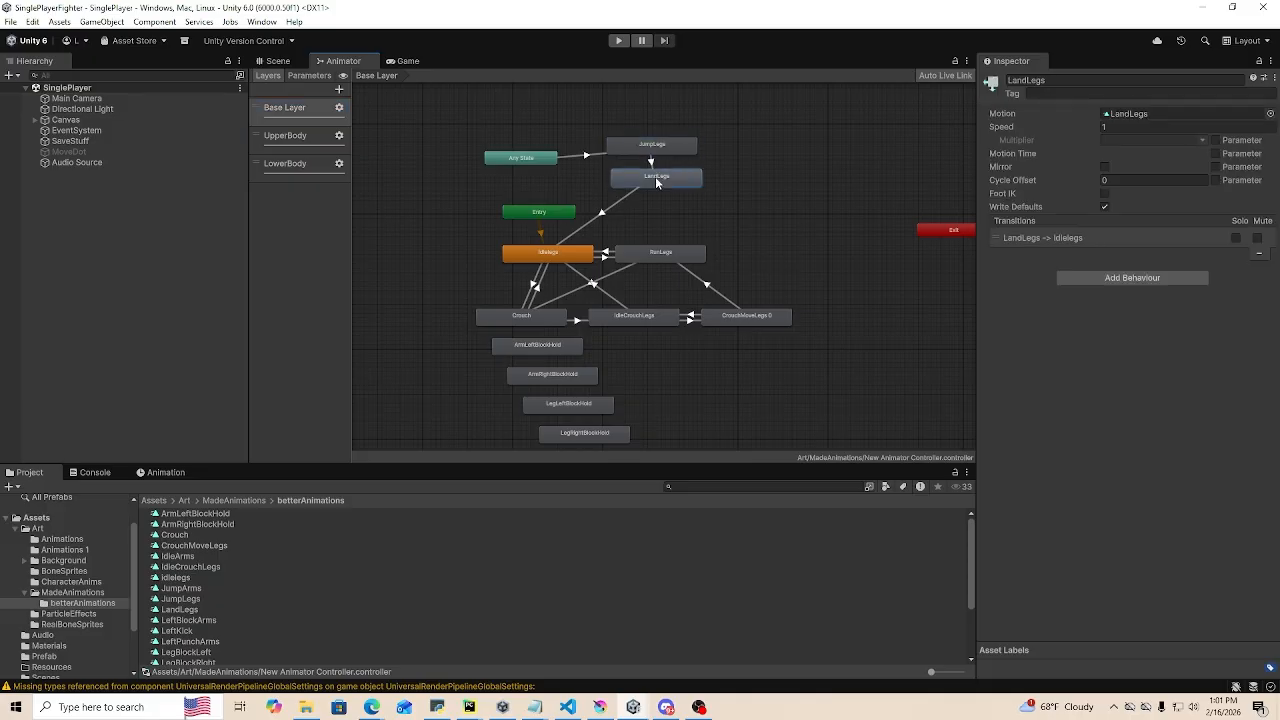
double_click(670, 254)
click(552, 252)
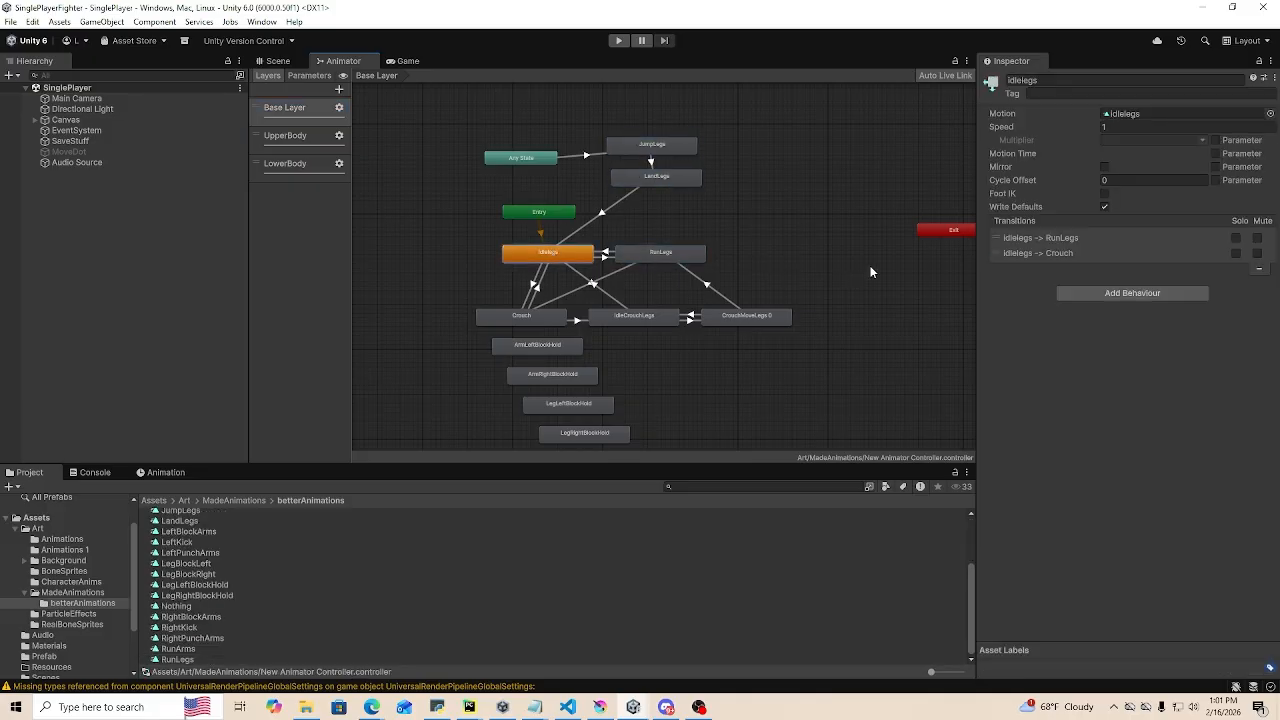
- Examine the conditions of the Base Layer's landing, jumping and crouching transitions, and the CrouchMoveLegs 0 state
click(599, 214)
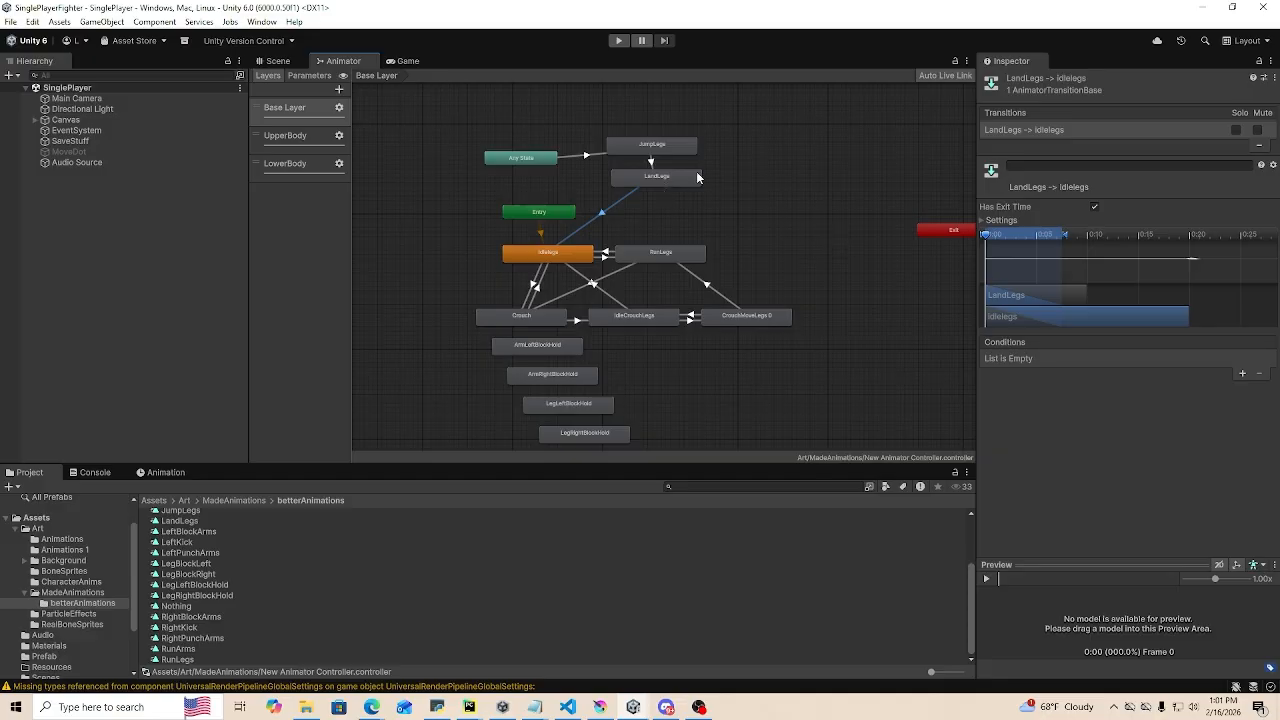
click(650, 162)
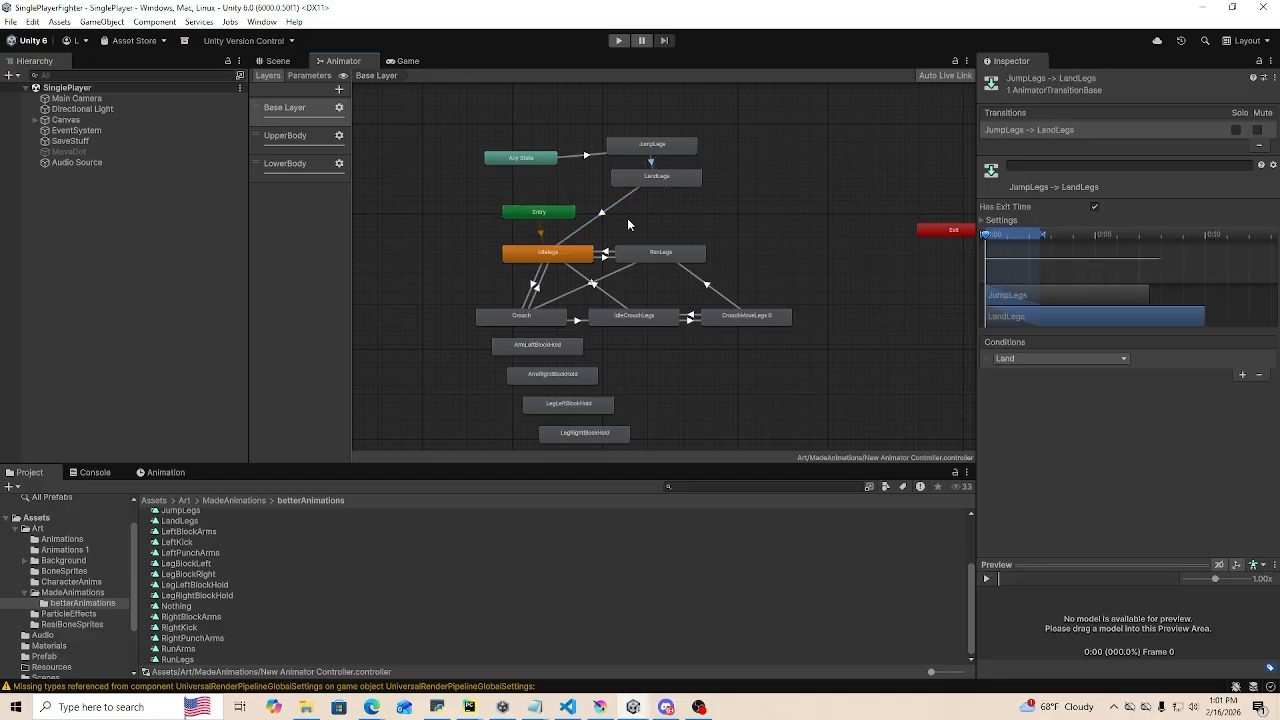
click(580, 156)
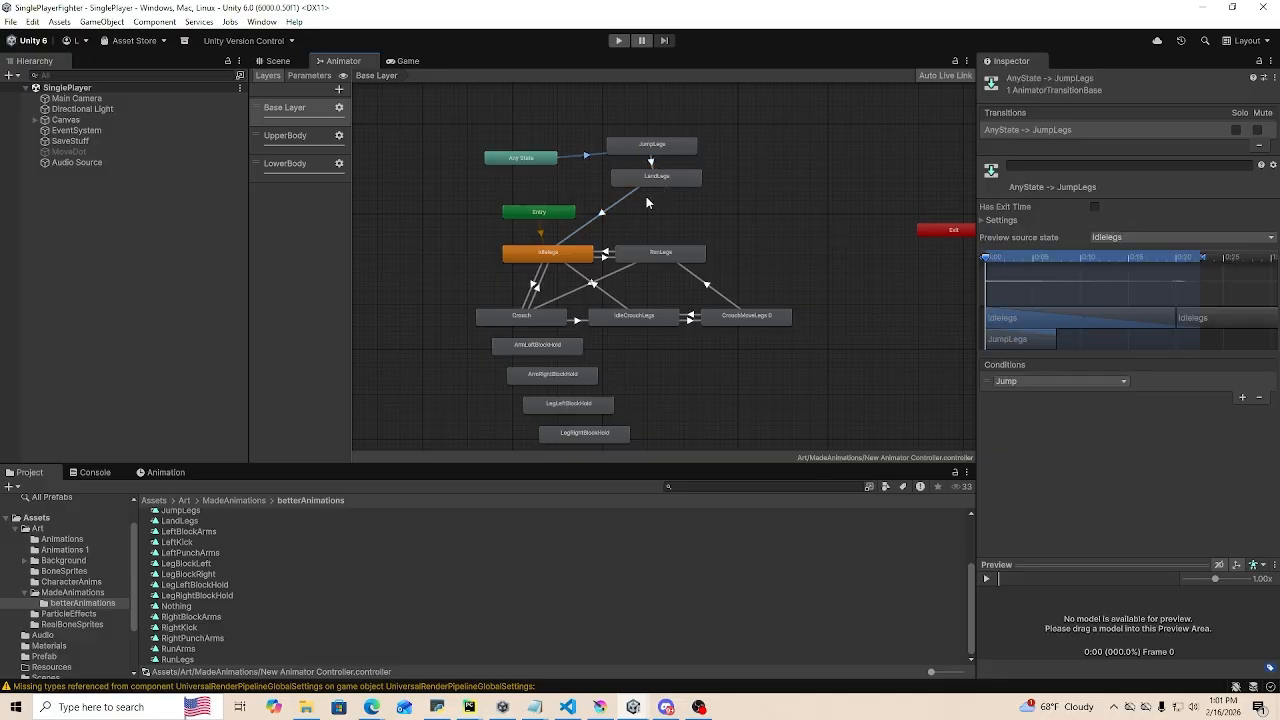
click(545, 295)
click(584, 322)
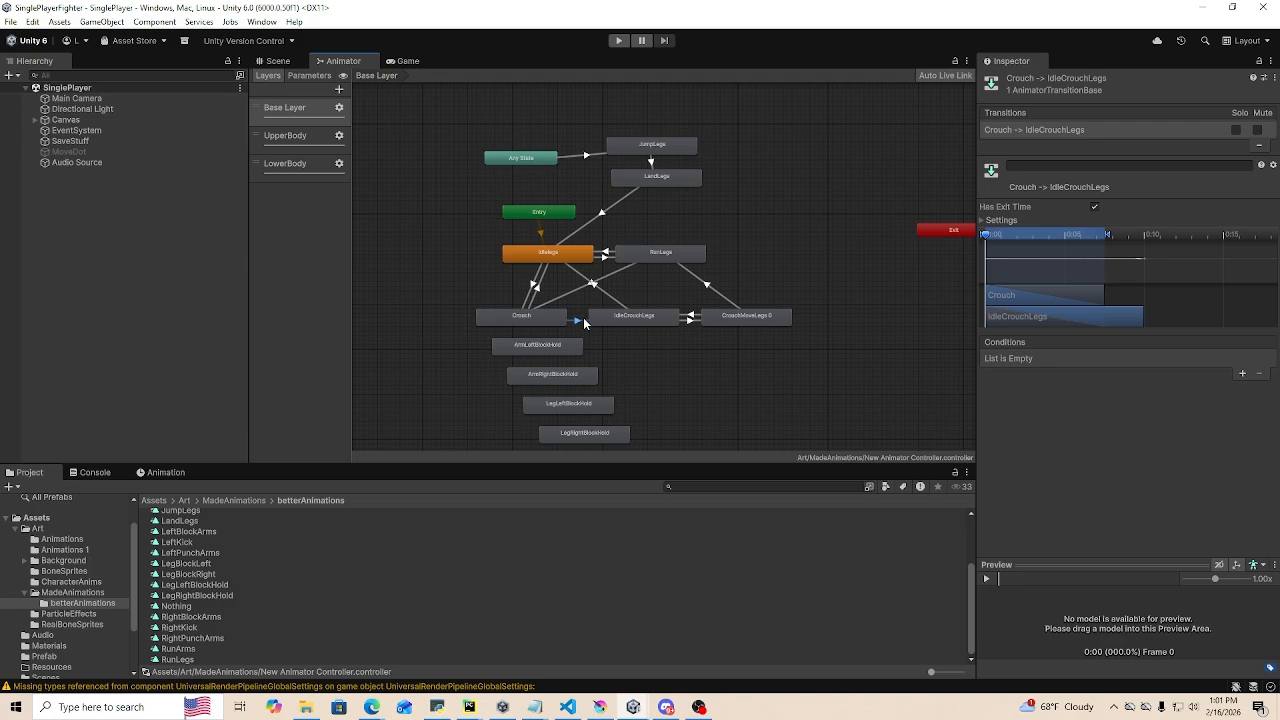
click(691, 320)
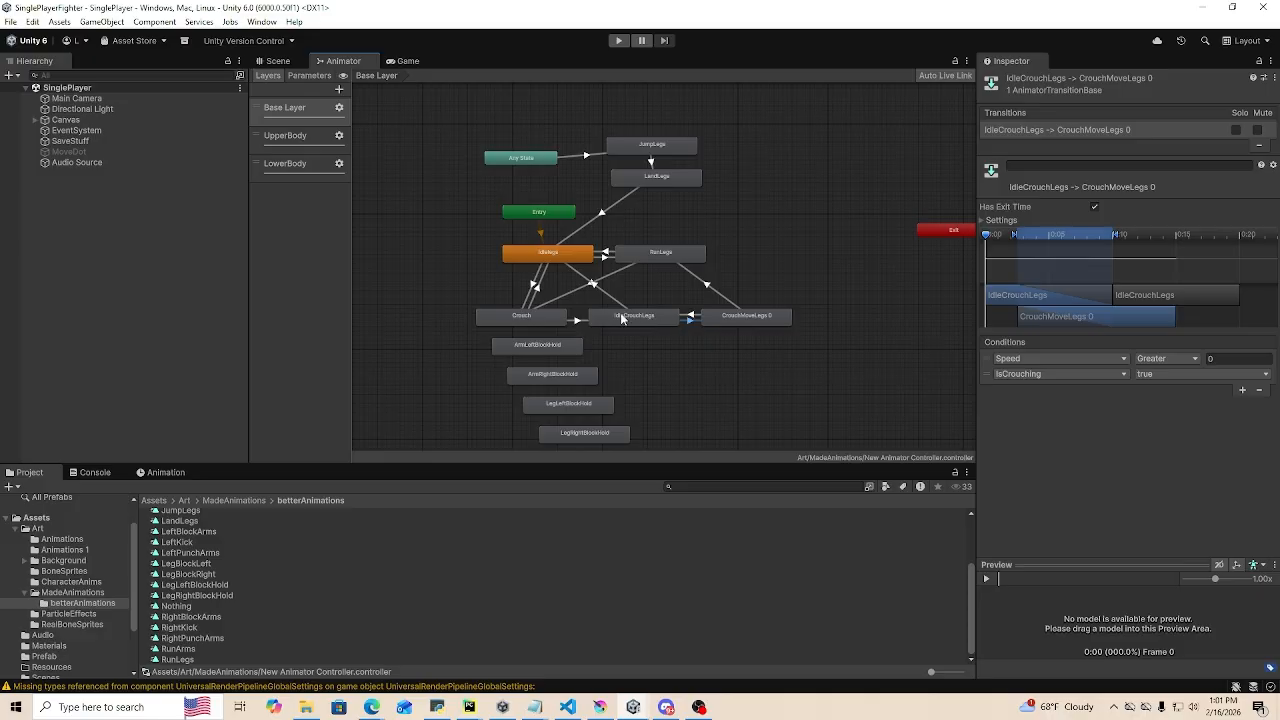
click(743, 318)
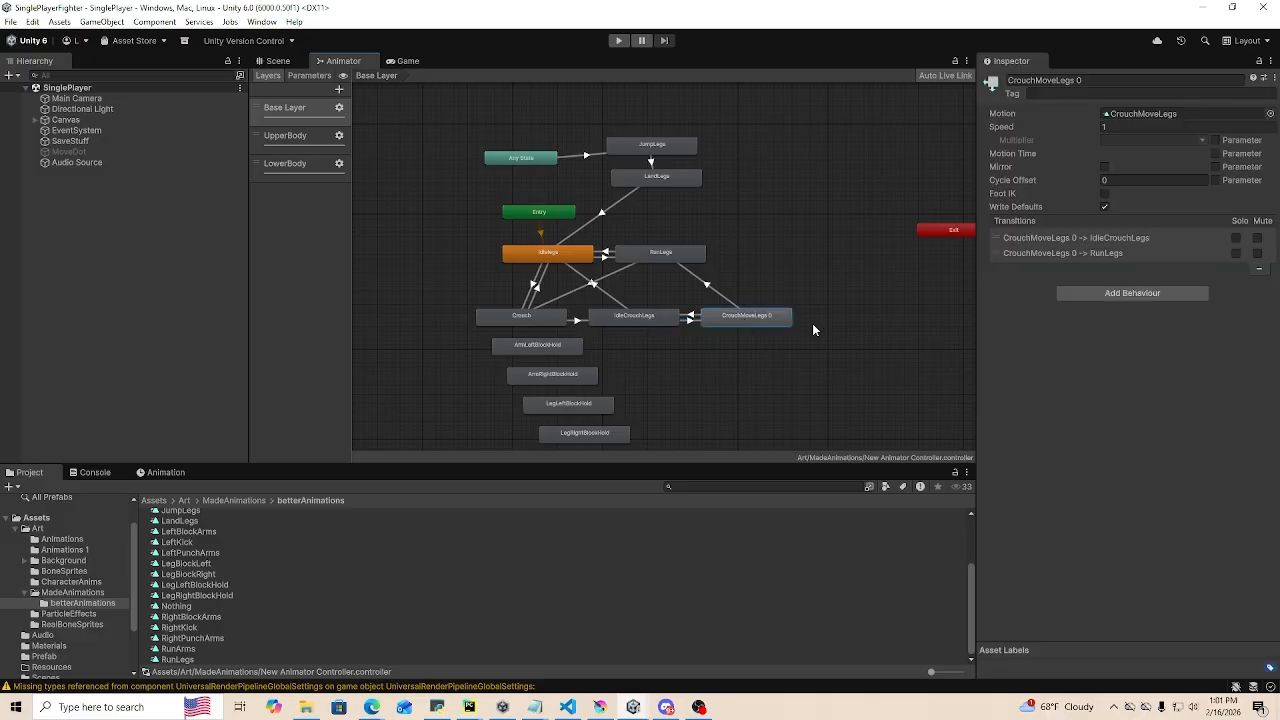
click(688, 320)
drag(1053, 563, 1053, 509)
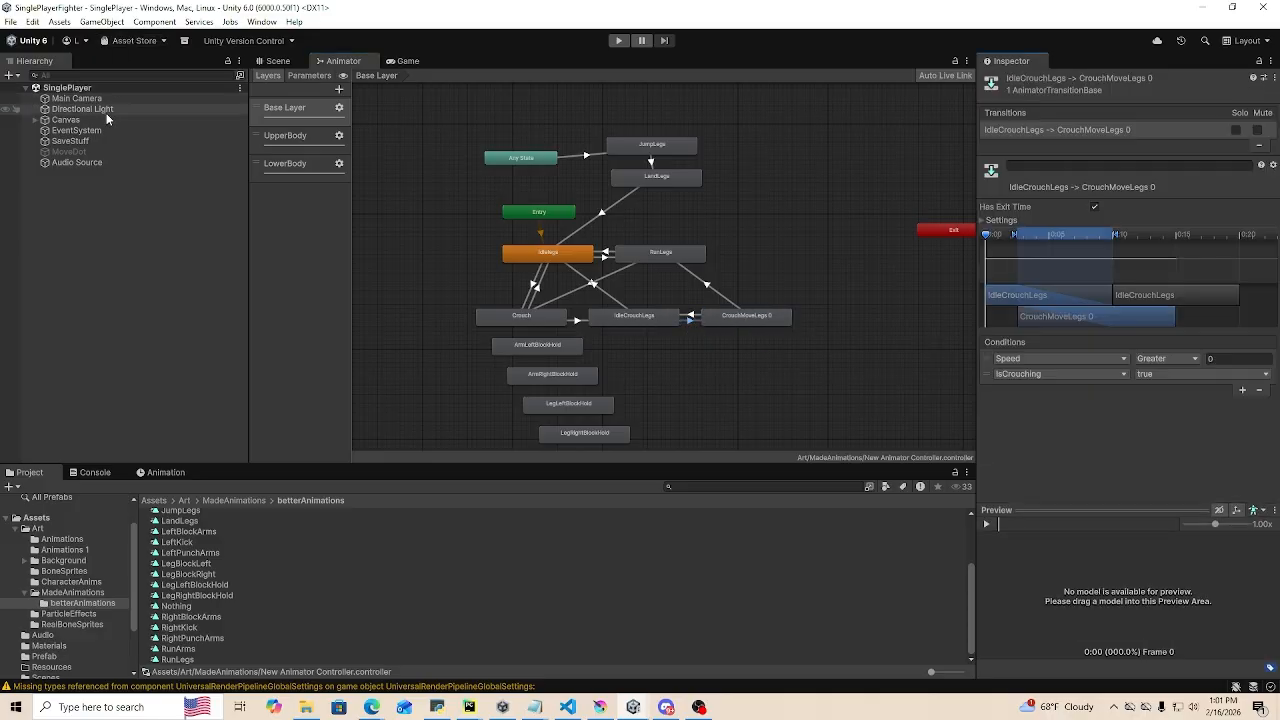
- Filter the project assets to scenes and open the FightLevel scene
click(50, 121)
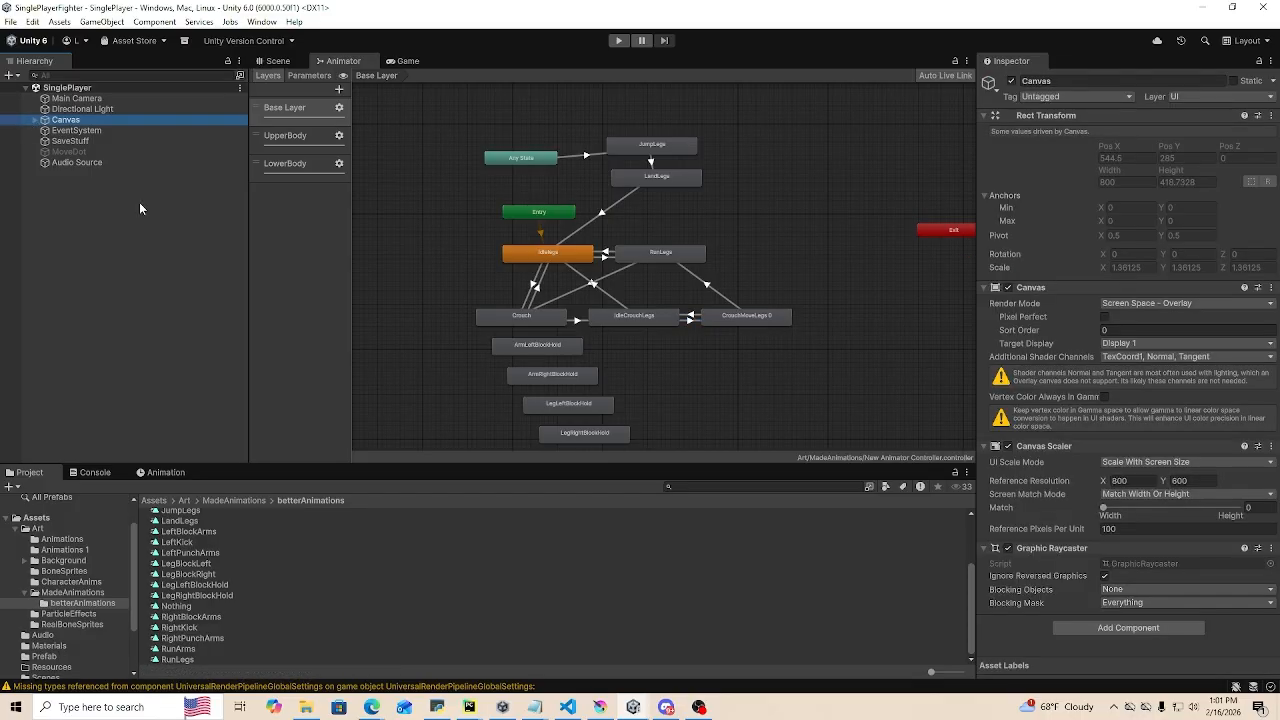
click(40, 518)
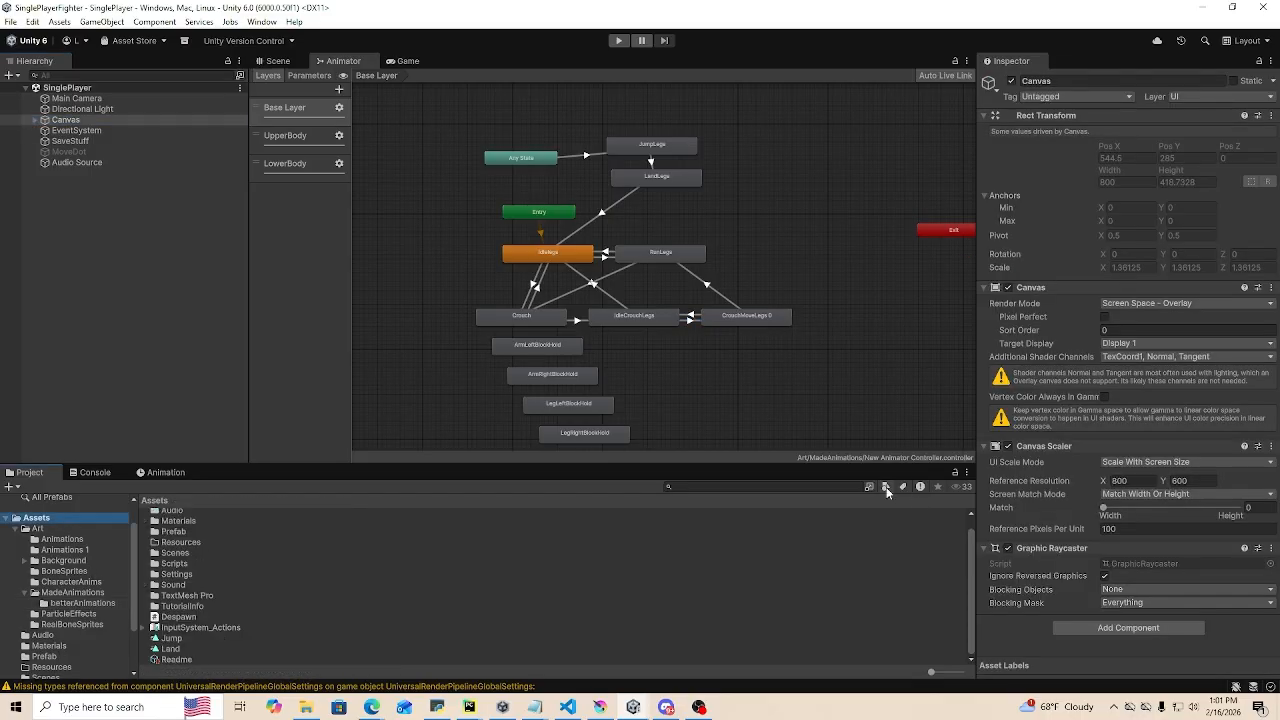
click(886, 487)
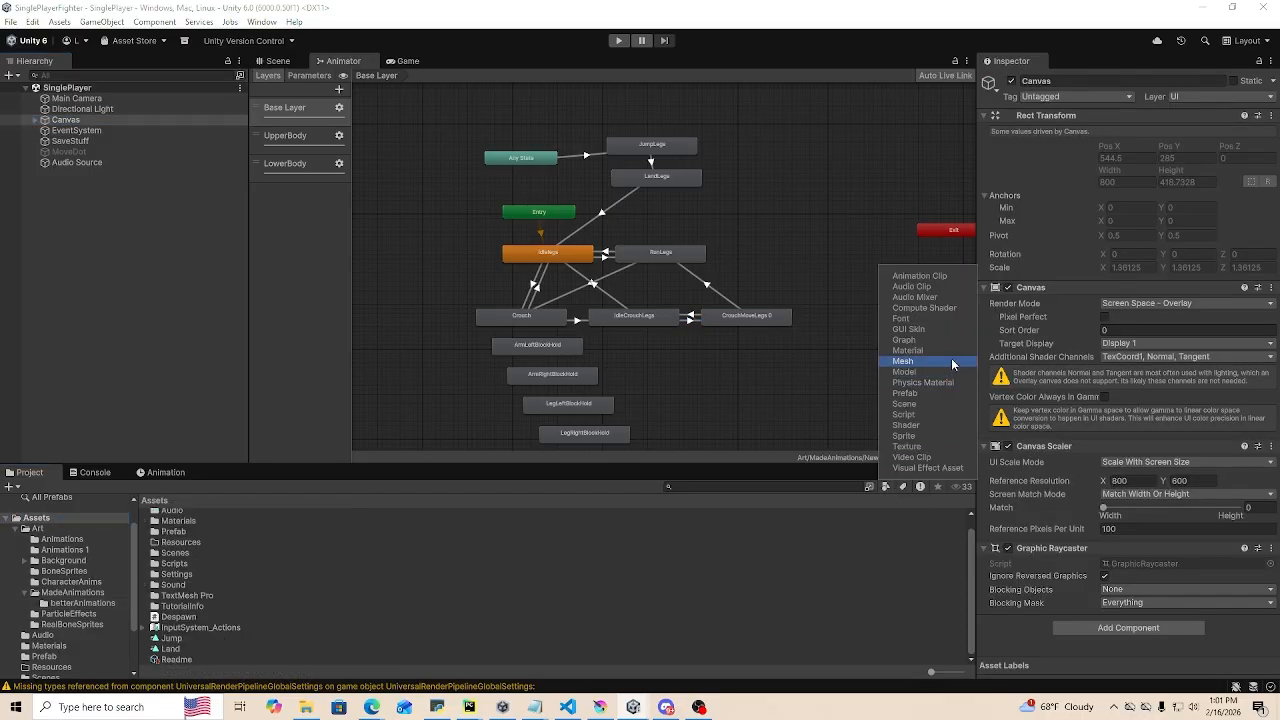
click(927, 403)
click(208, 595)
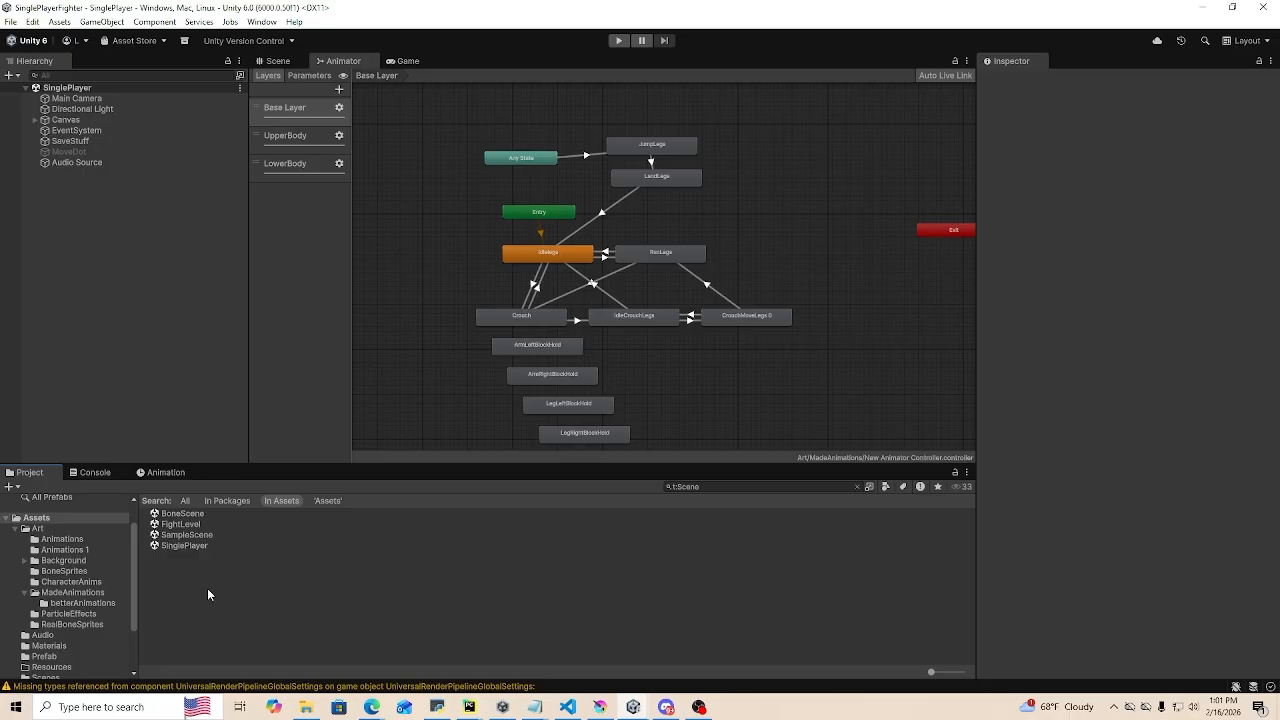
double_click(186, 524)
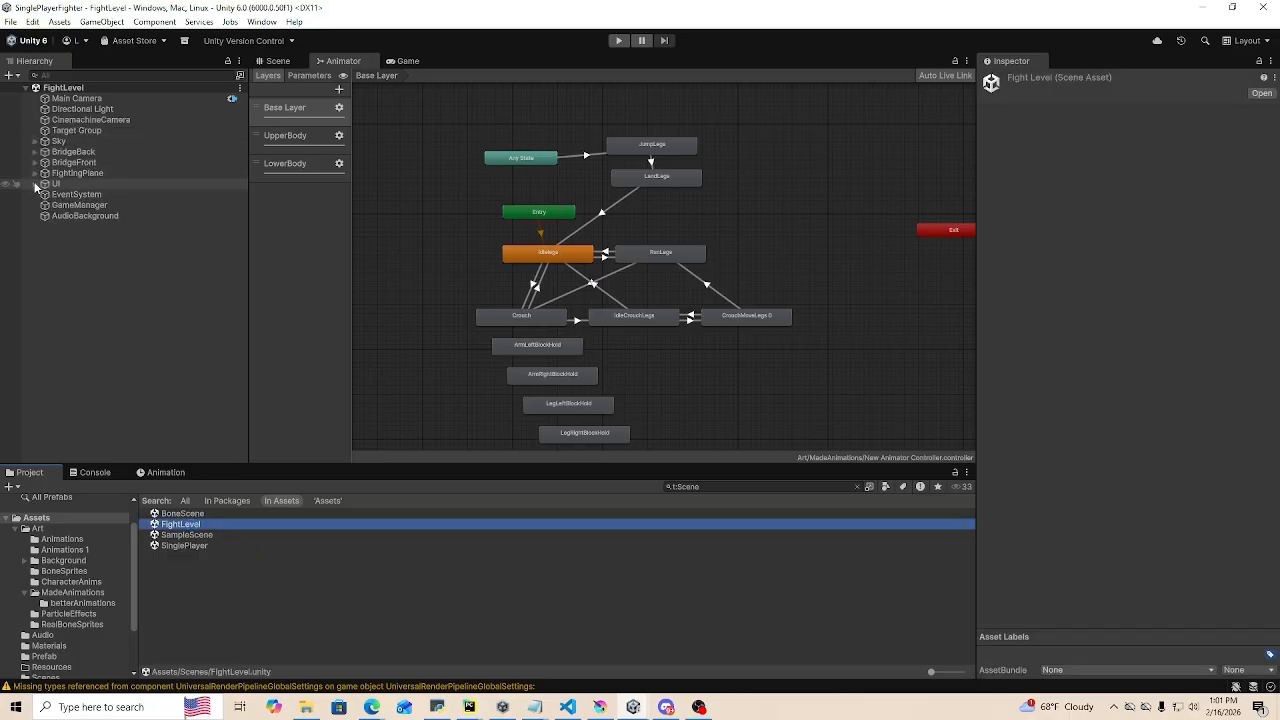
- Select Player1 under FightingPlane and preview the Base Layer transitions between idlelegs and RunLegs in both directions
click(35, 173)
click(62, 195)
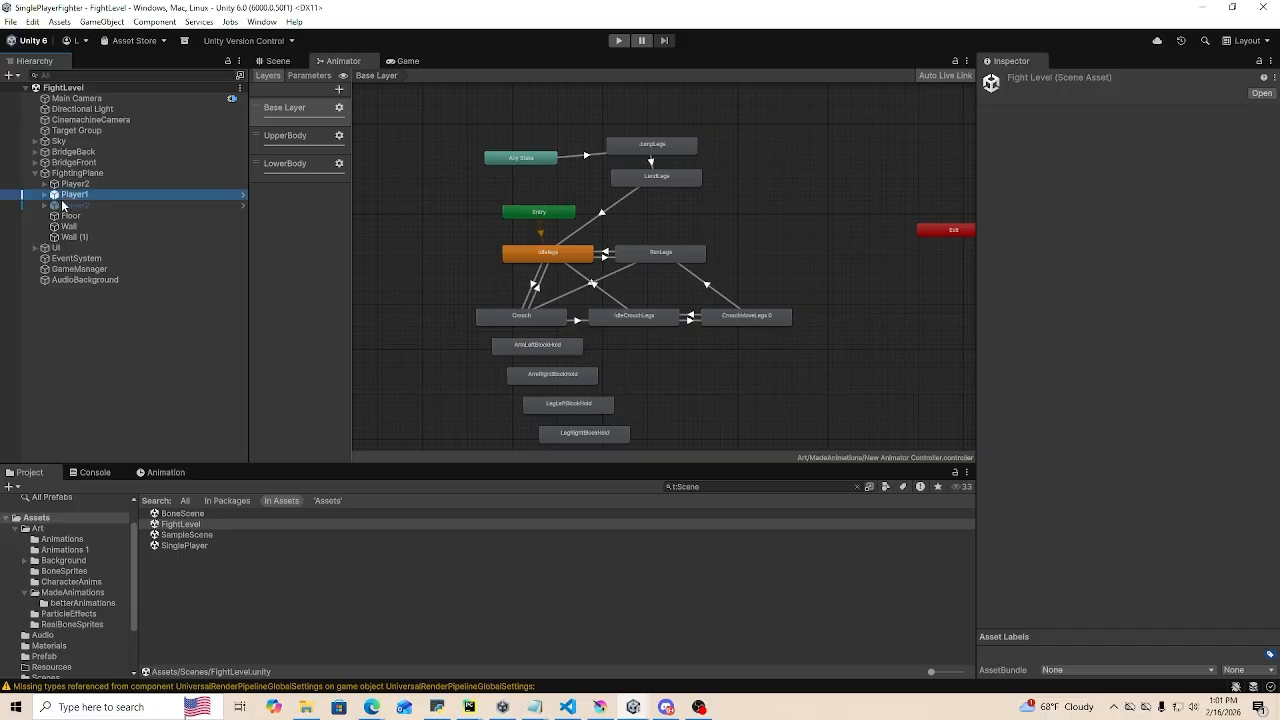
click(605, 256)
click(988, 523)
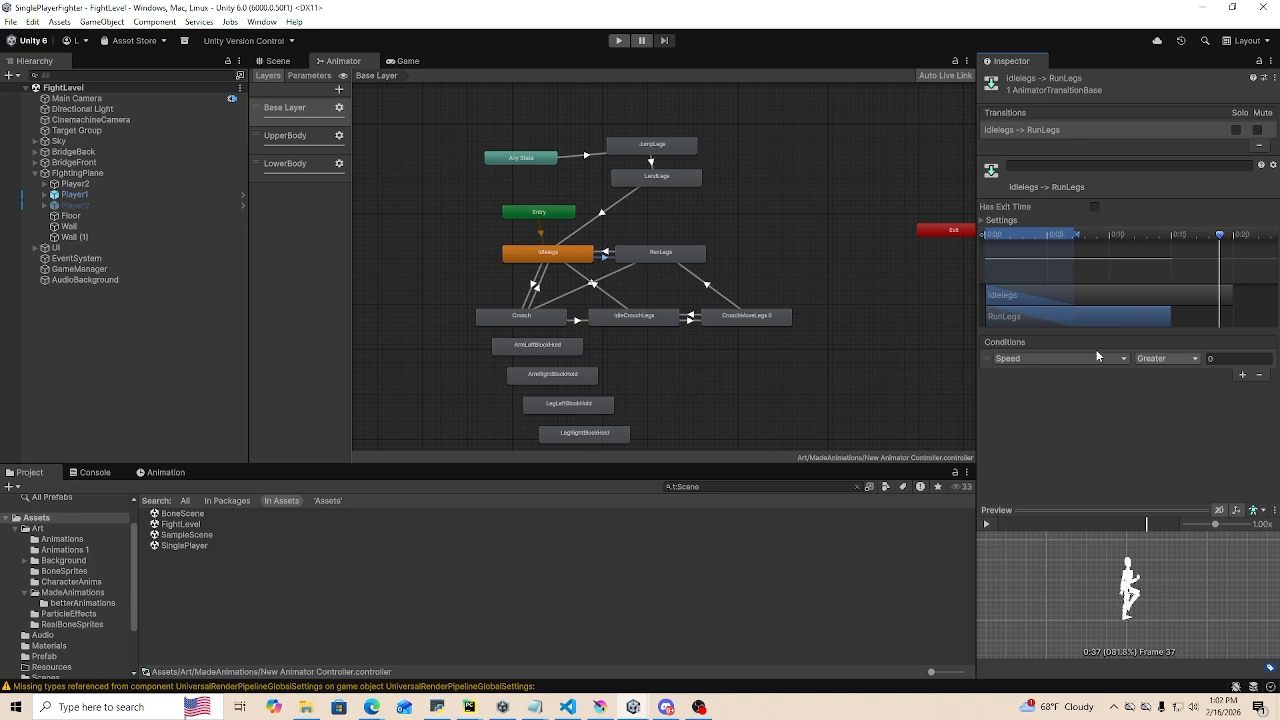
click(604, 252)
click(986, 523)
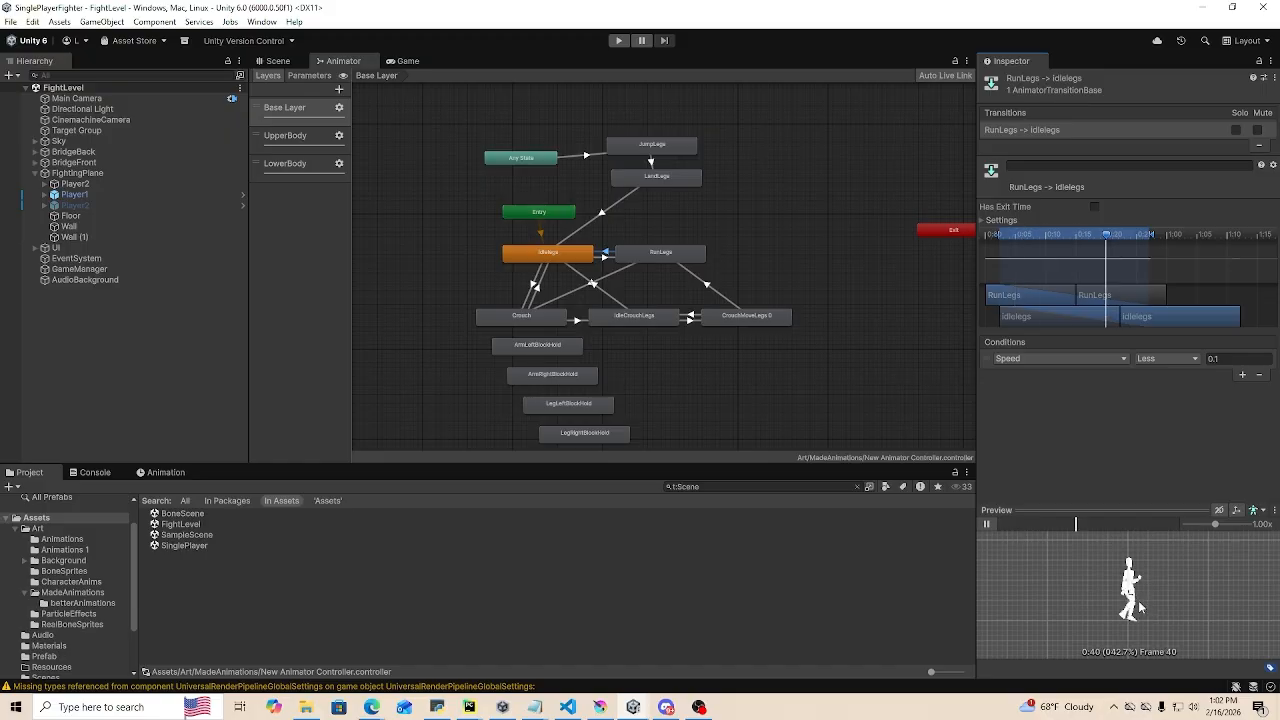
click(986, 523)
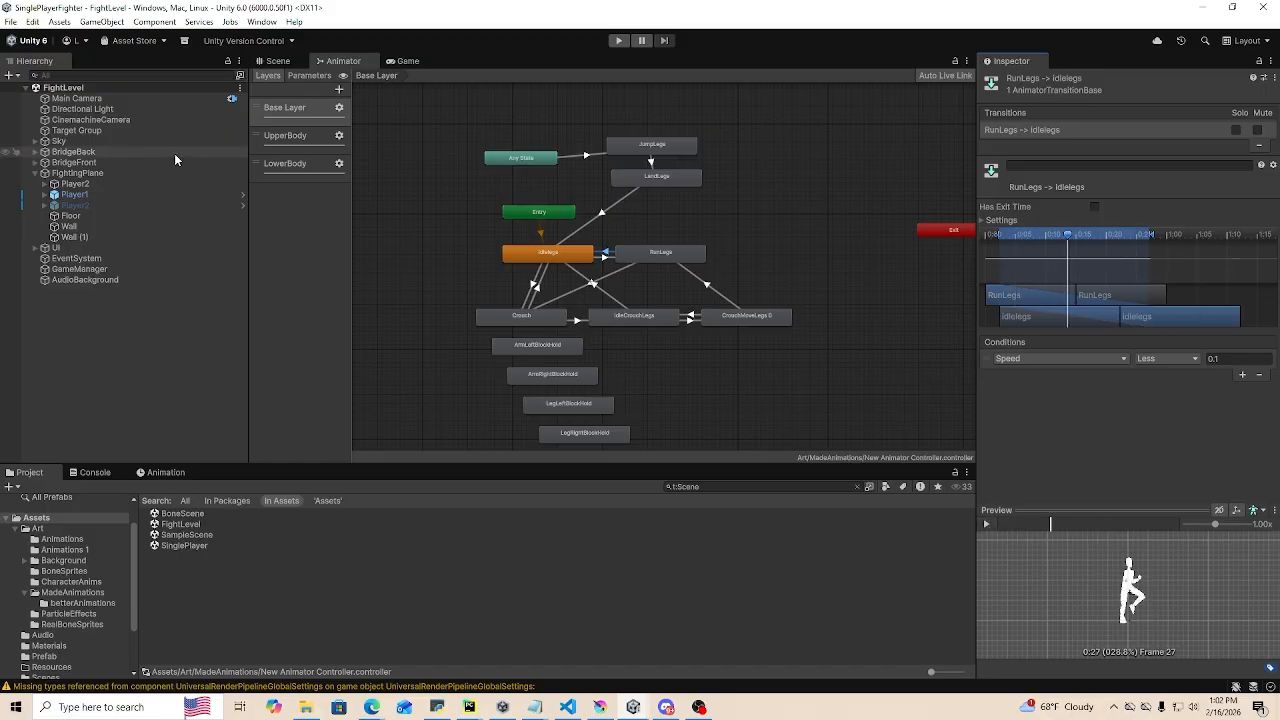
- Compare the state graphs of the UpperBody, LowerBody and Base Layer animator layers, and review the controller's parameters
click(304, 138)
scroll(750, 190, up, 3)
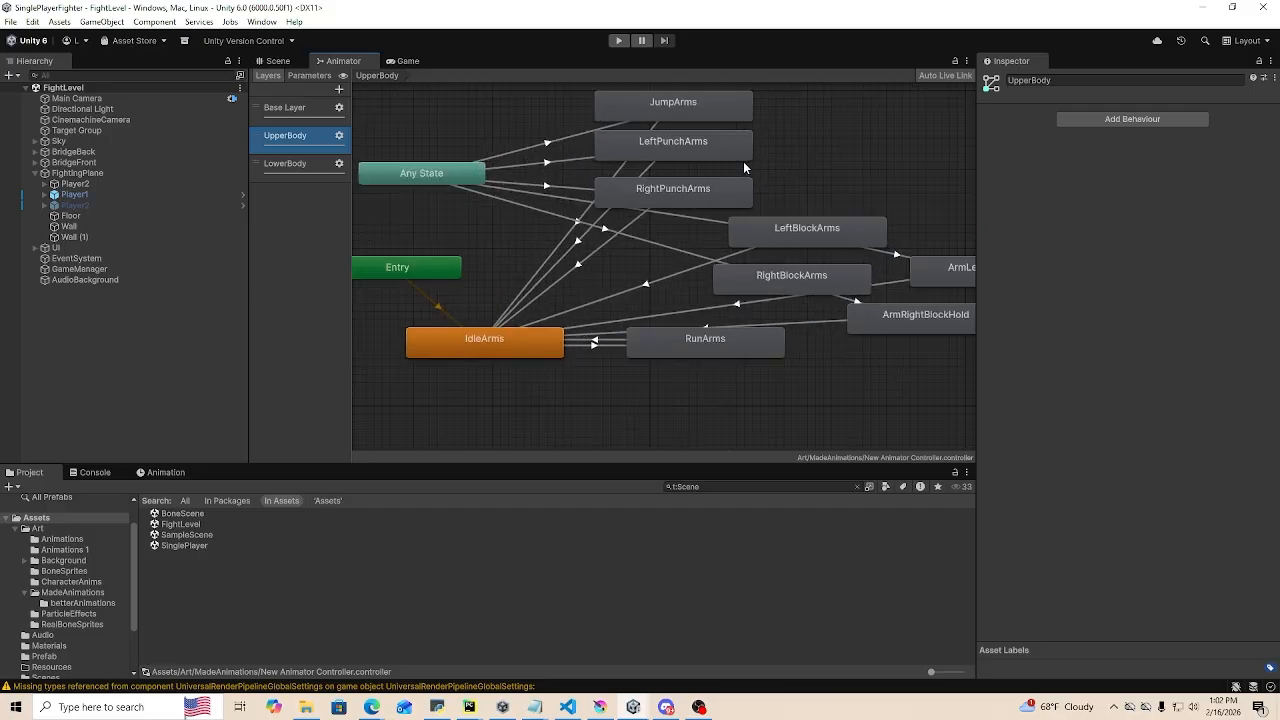
scroll(743, 161, down, 2)
click(313, 165)
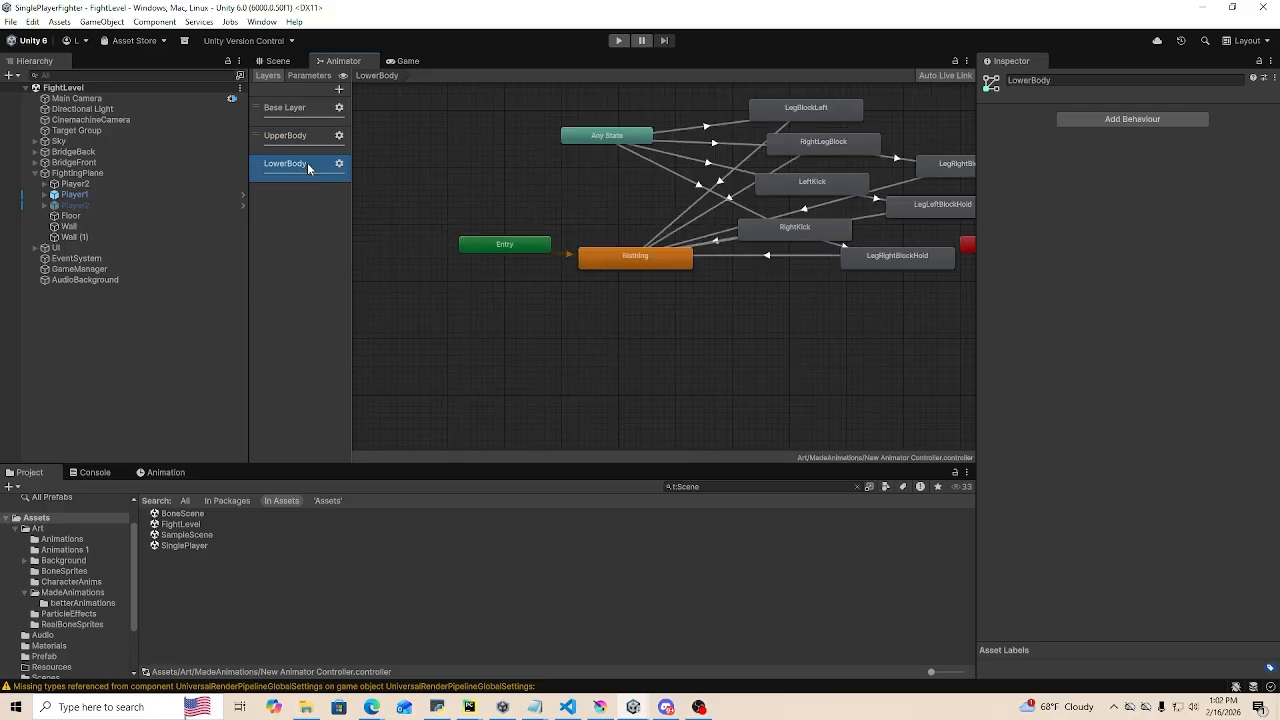
scroll(609, 200, down, 2)
scroll(827, 172, up, 2)
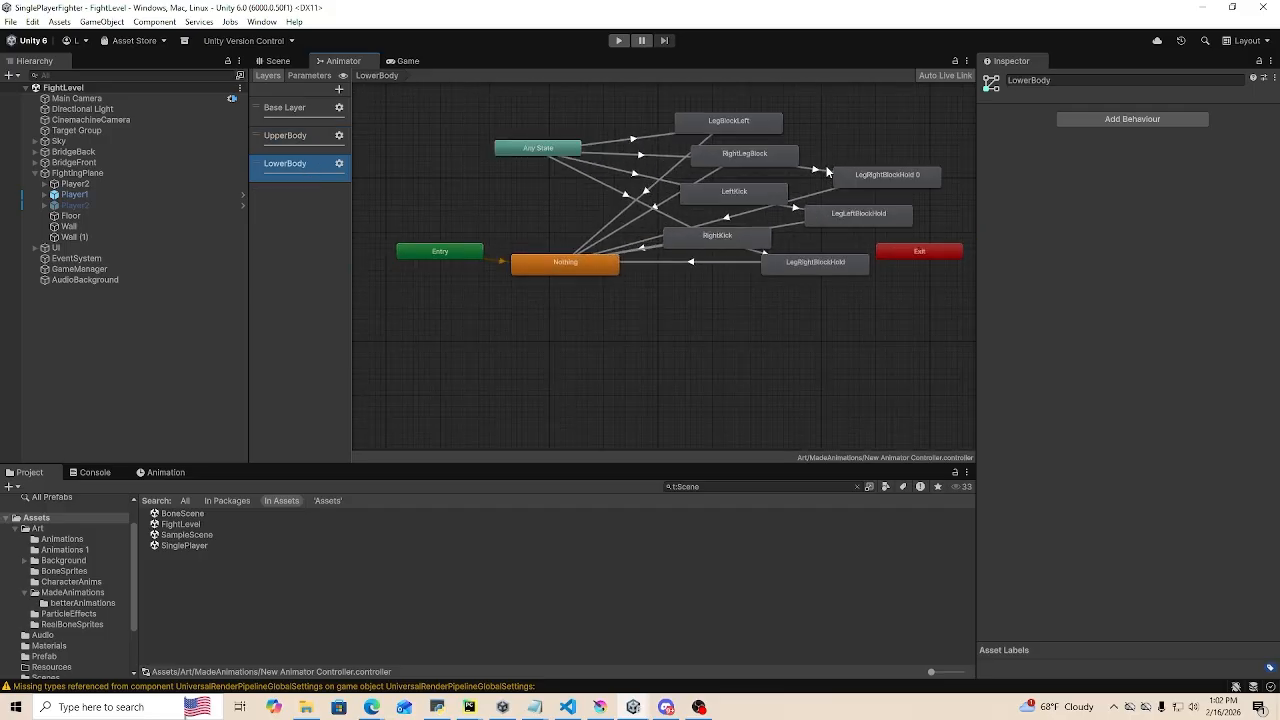
click(304, 137)
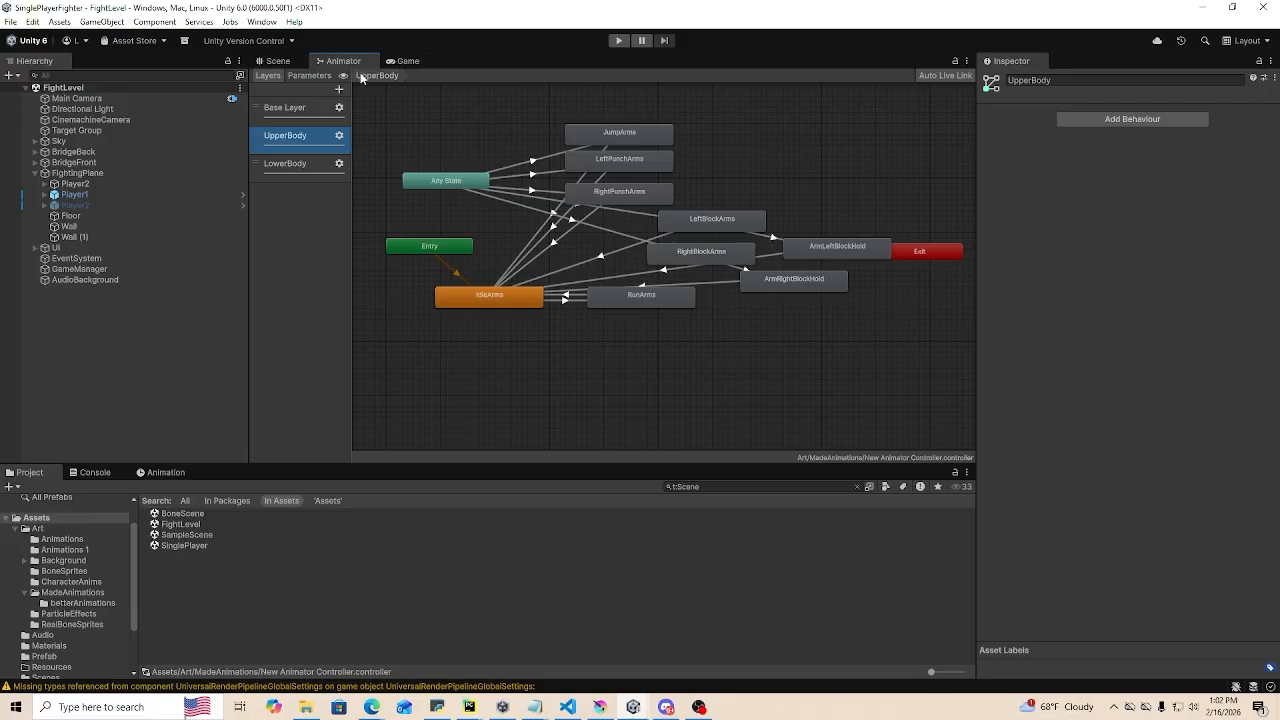
click(310, 76)
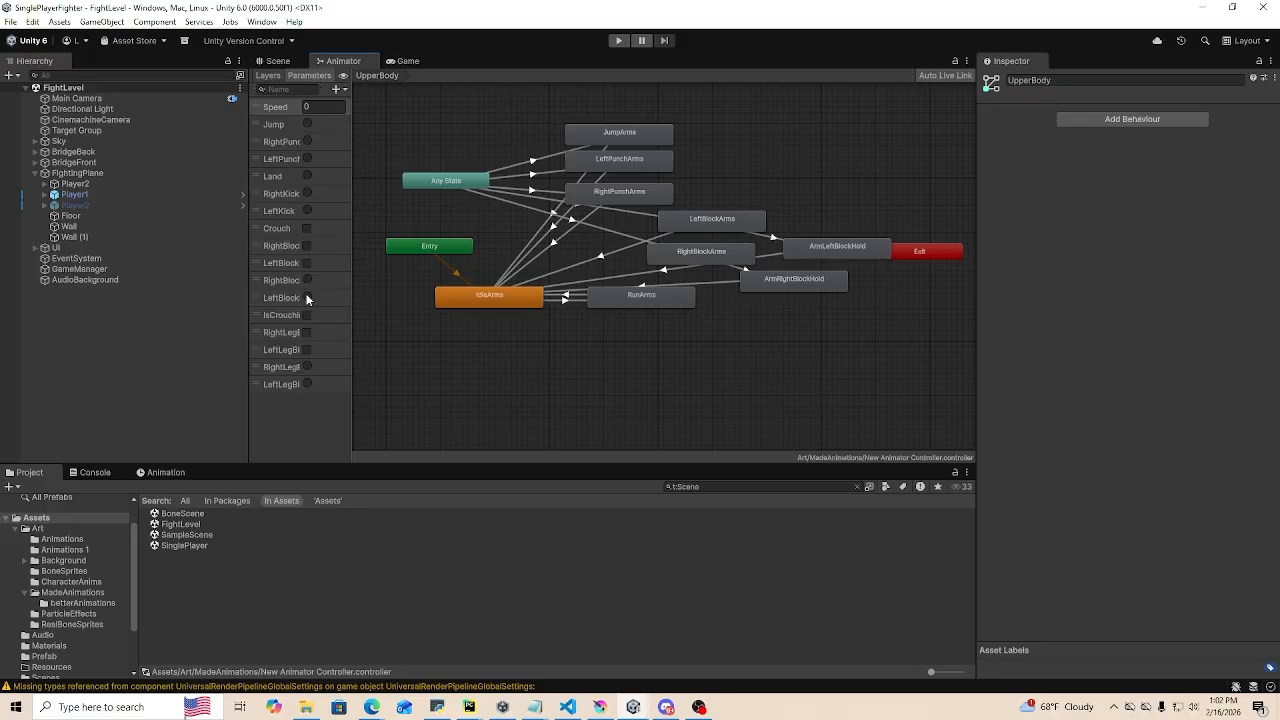
click(268, 76)
click(290, 108)
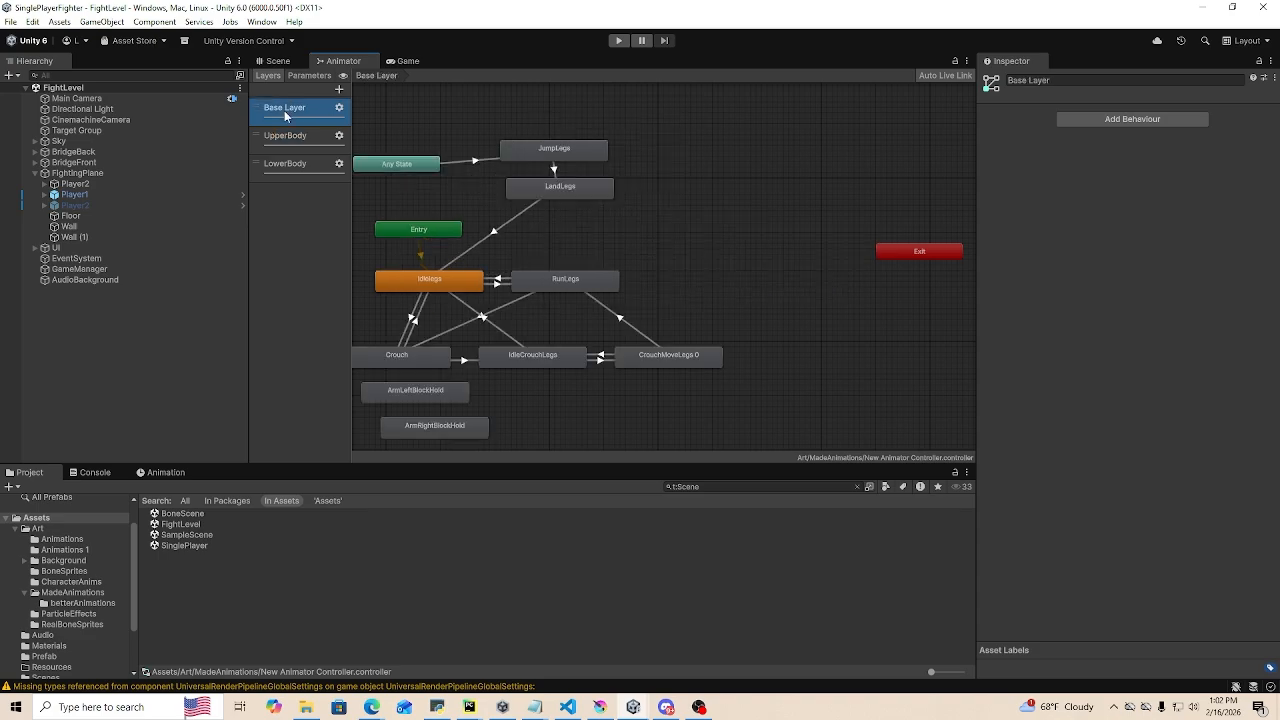
click(292, 136)
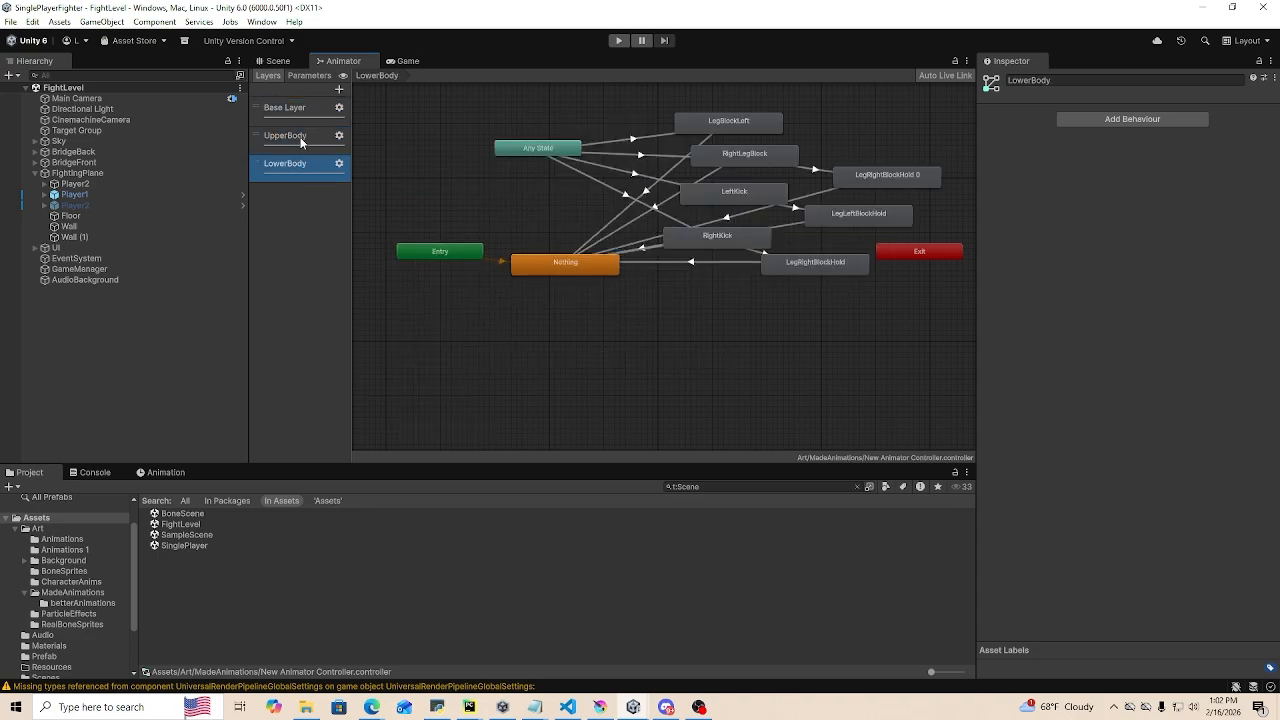
- Run the FightLevel scene in Play mode and reduce the game view scale to 1.2x
click(280, 61)
scroll(630, 267, down, 1)
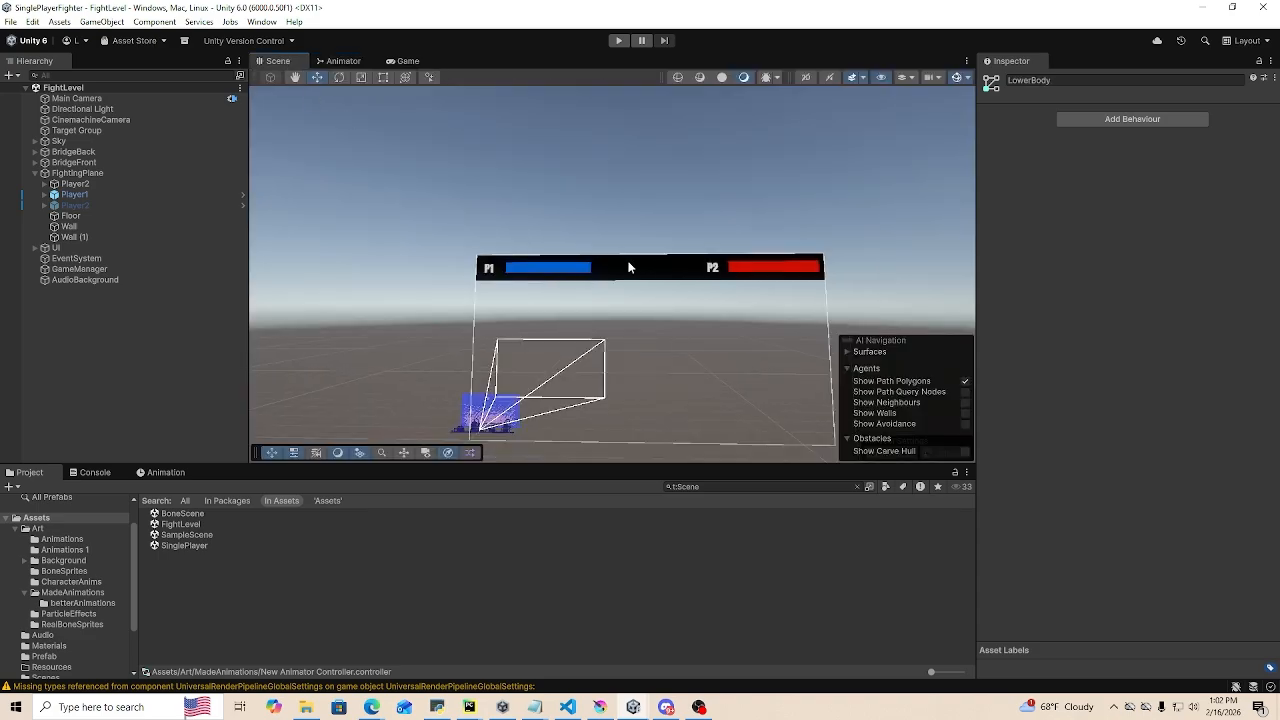
click(617, 41)
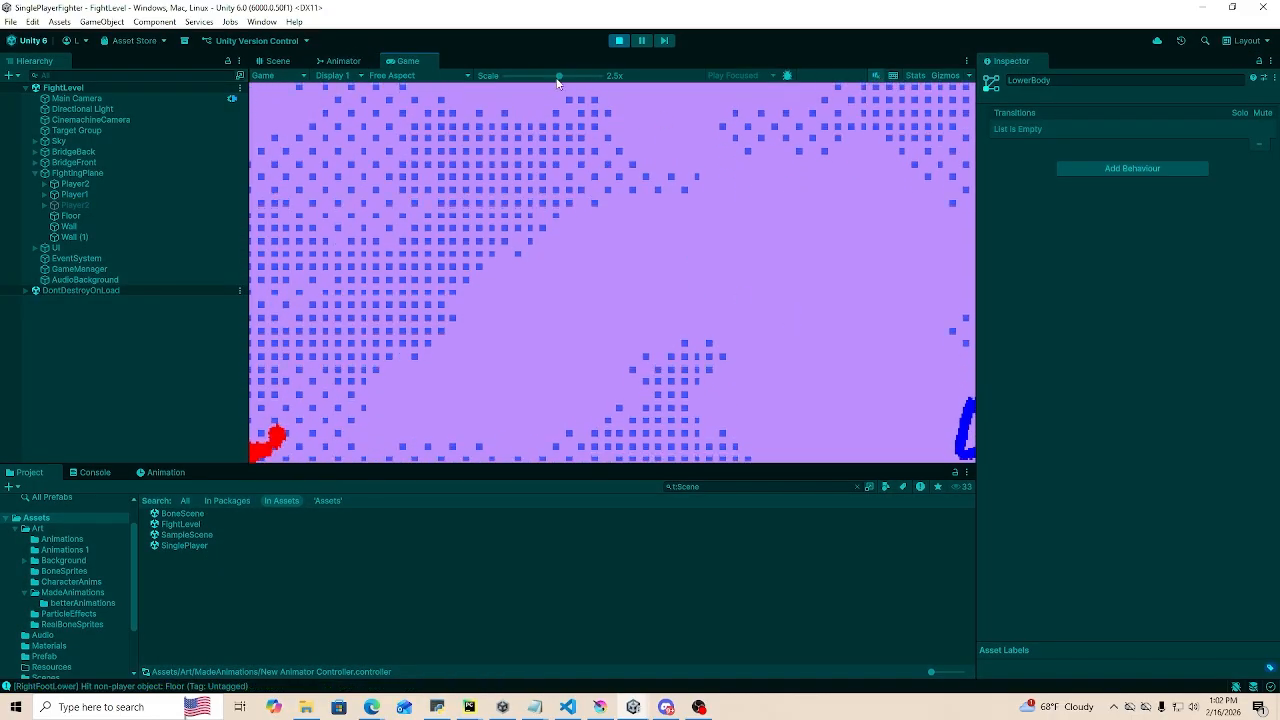
drag(559, 75, 518, 76)
- Dock the Animator window beside the Inspector, widen that area, and select Player1 for live monitoring
drag(340, 60, 1066, 90)
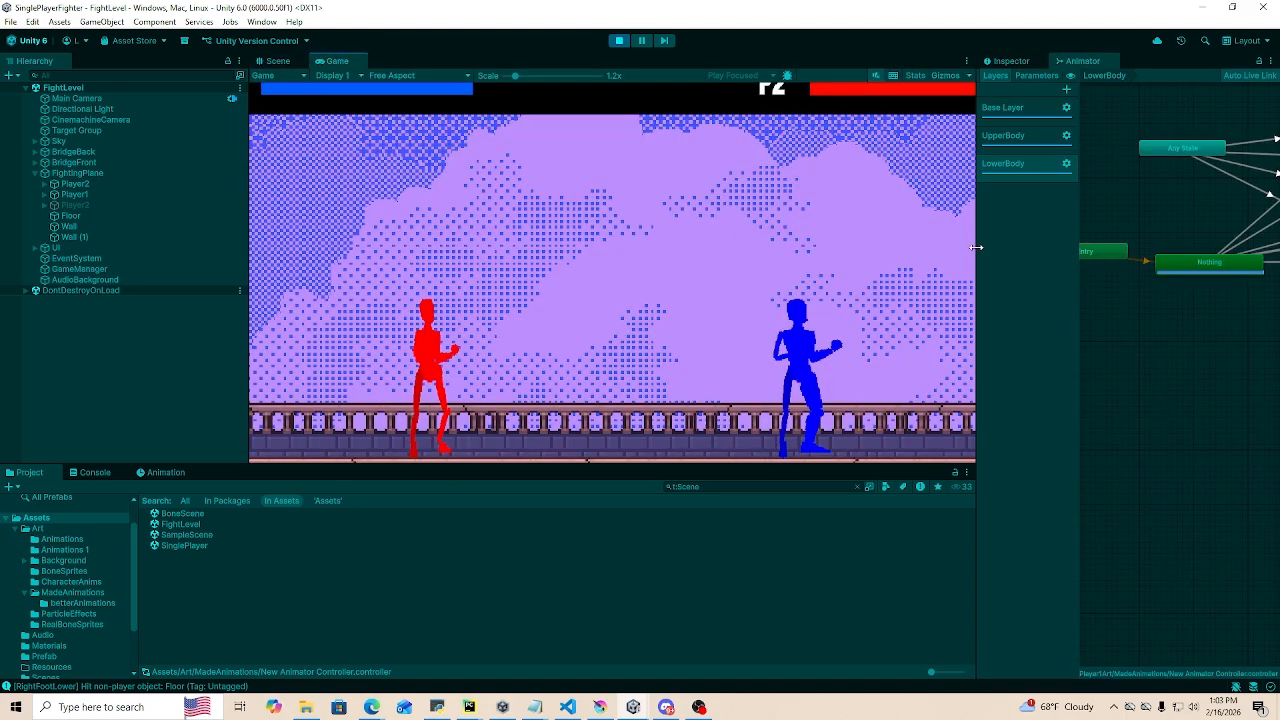
drag(977, 243, 805, 243)
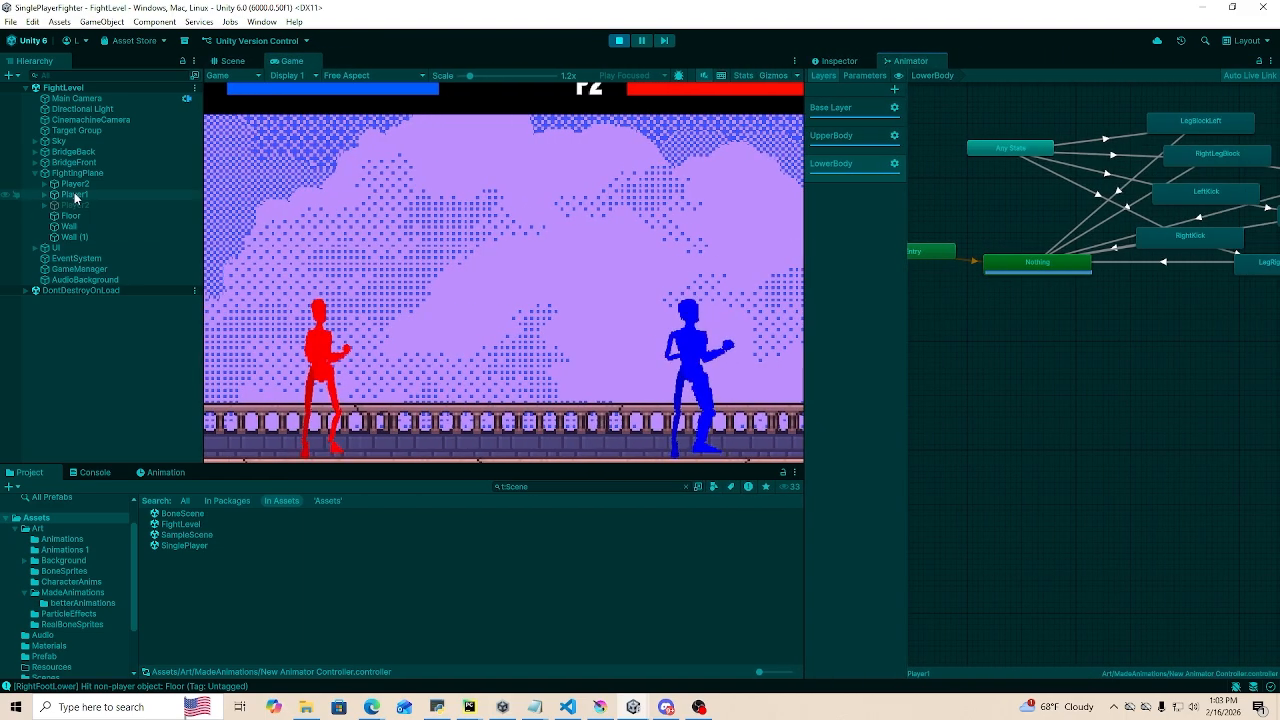
click(75, 196)
- Run Player1 back and forth in the game while watching the Base Layer's idlelegs and RunLegs states
click(559, 344)
key(d)
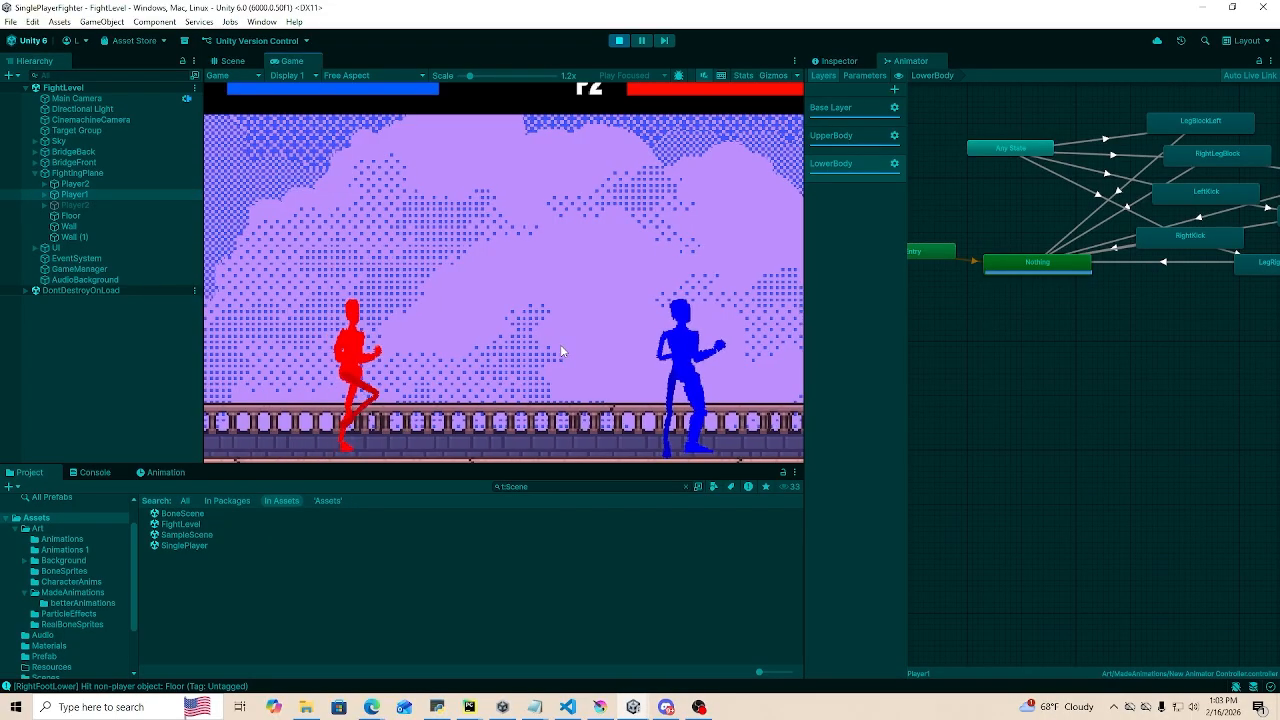
key(a)
key(d)
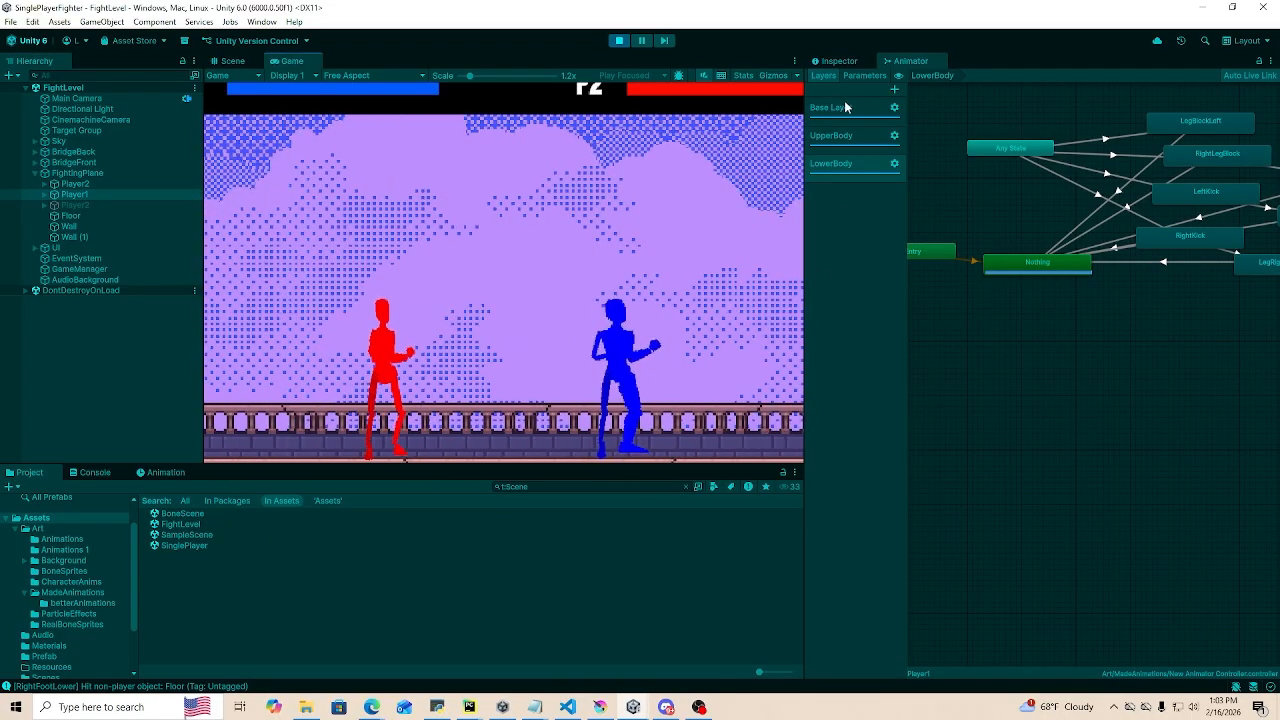
click(840, 106)
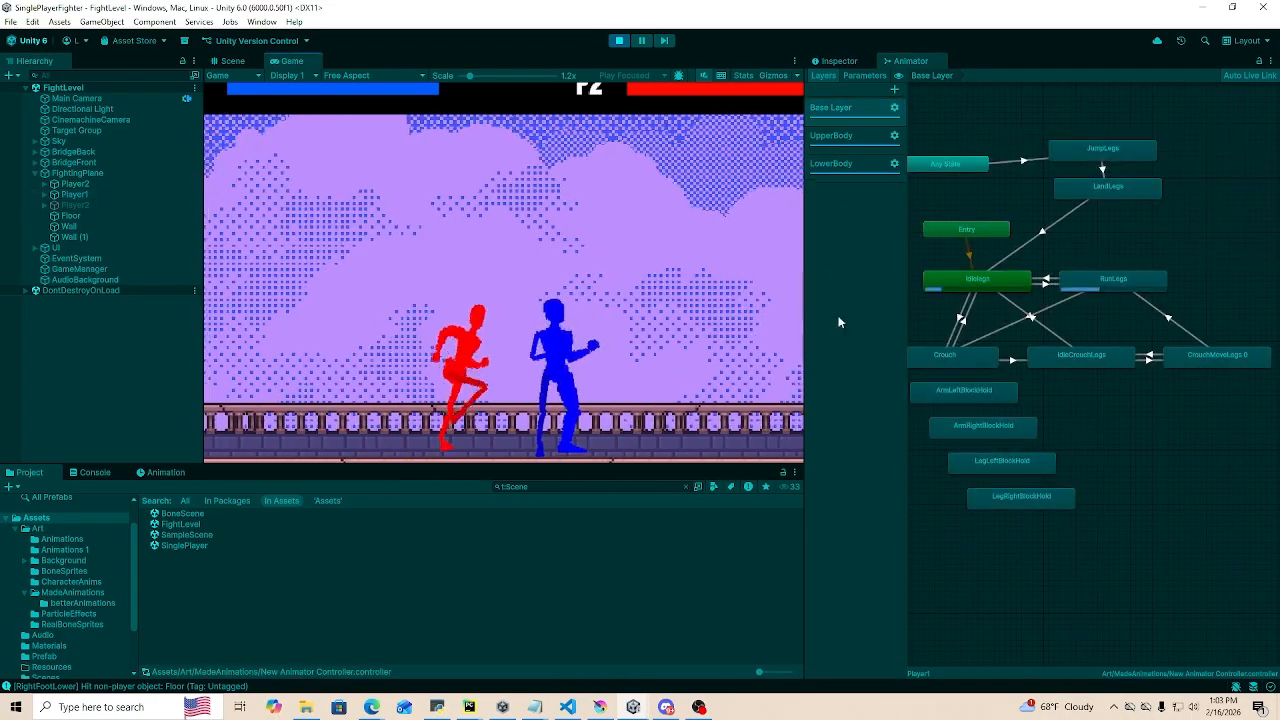
key(d)
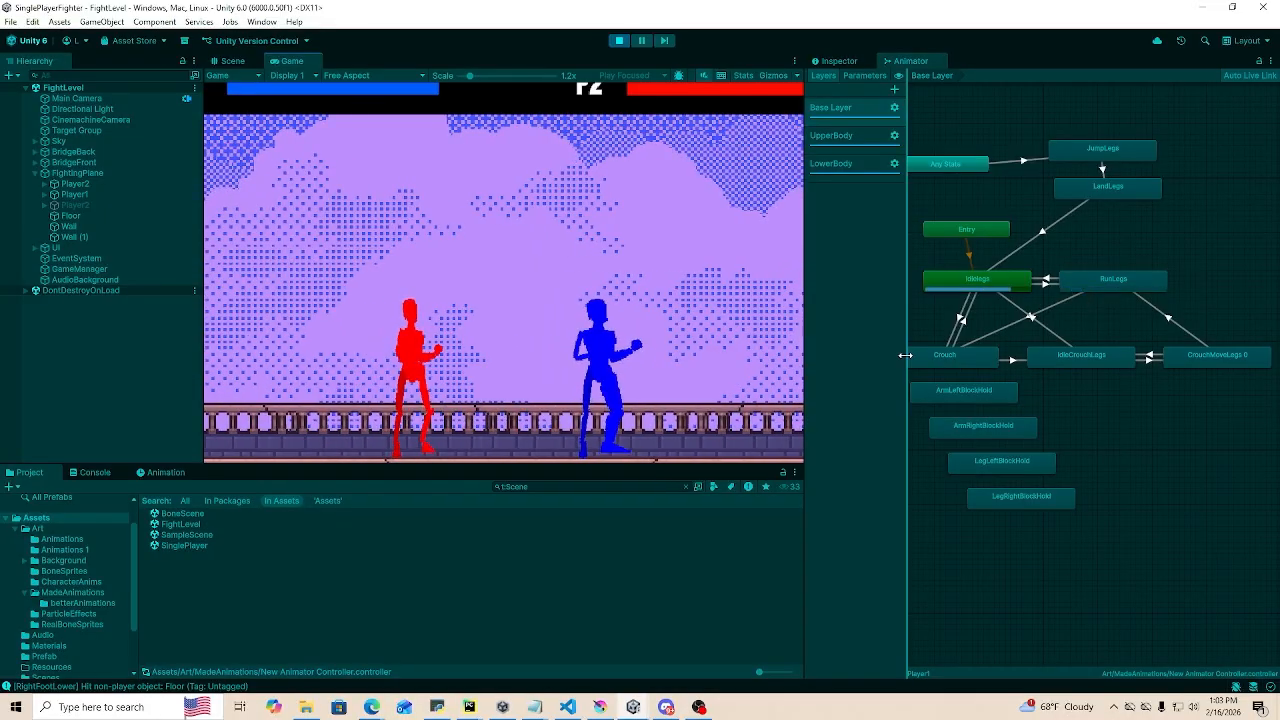
- Make Player1 jump repeatedly while watching the AnyState to JumpLegs transition in the Base Layer
key(w)
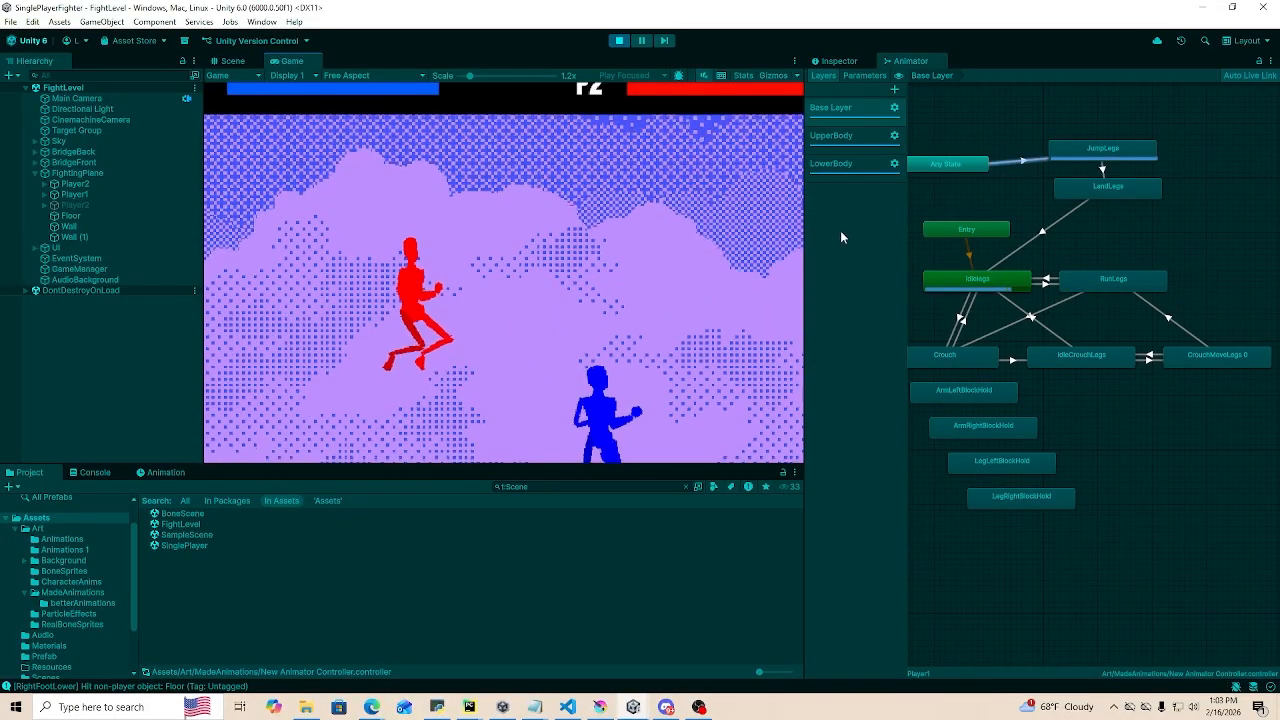
key(w)
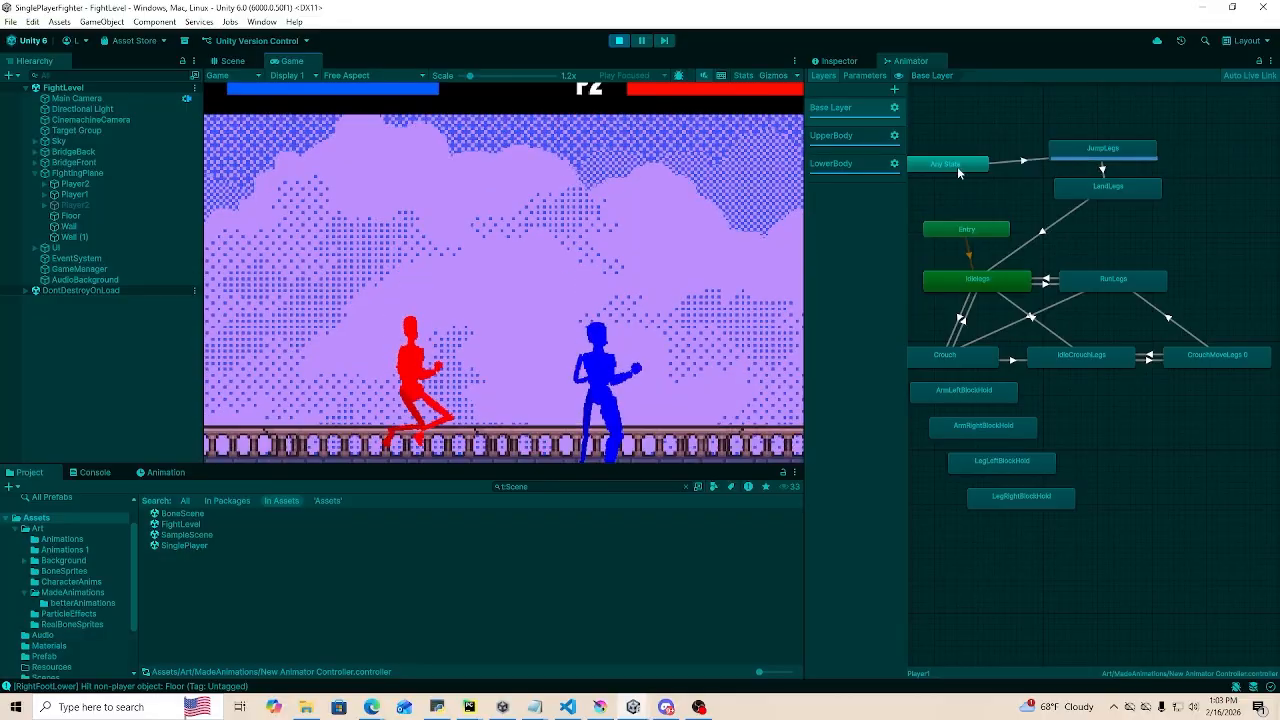
key(w)
key(w)
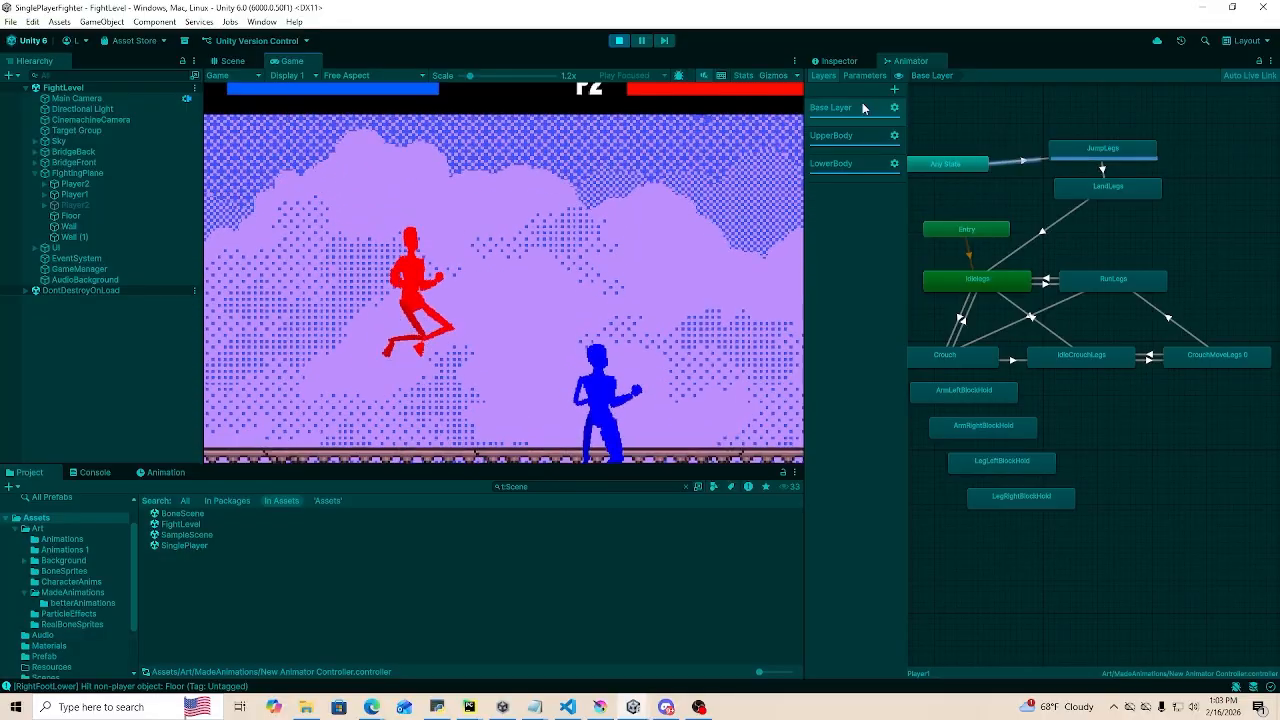
- Show the animator parameters and make Player1 jump repeatedly to observe the Jump and Land triggers
click(862, 75)
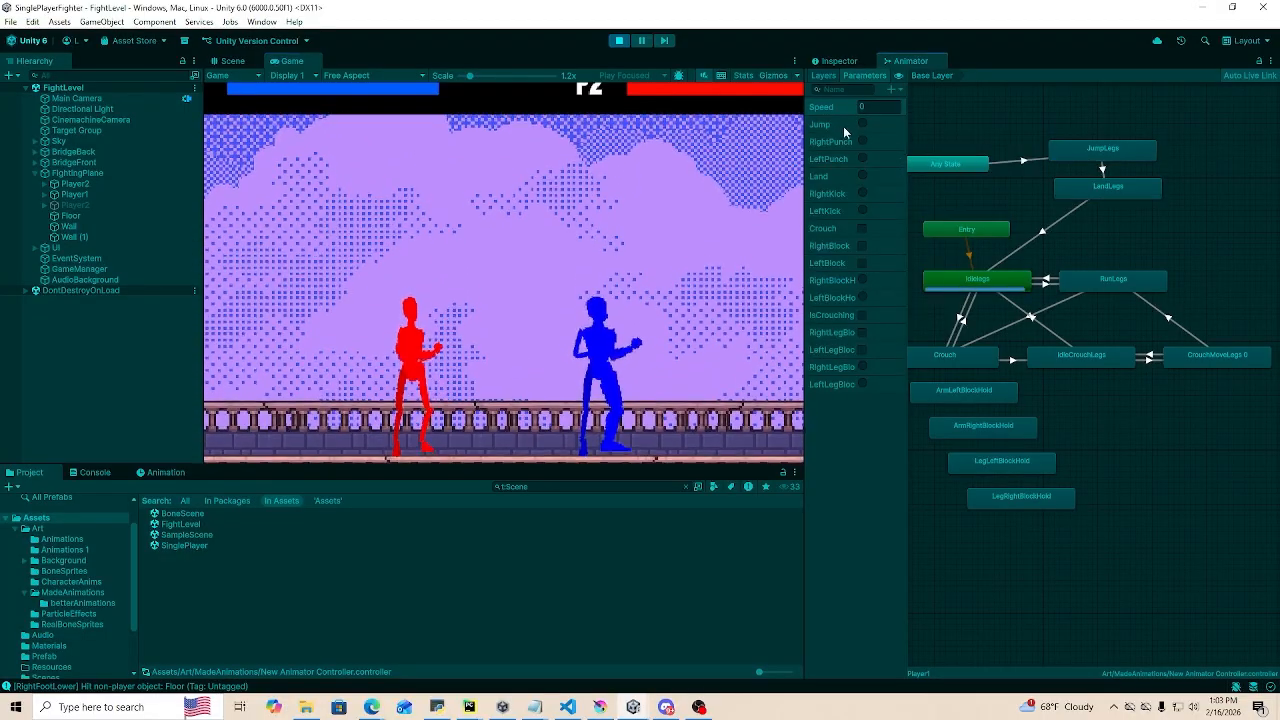
key(w)
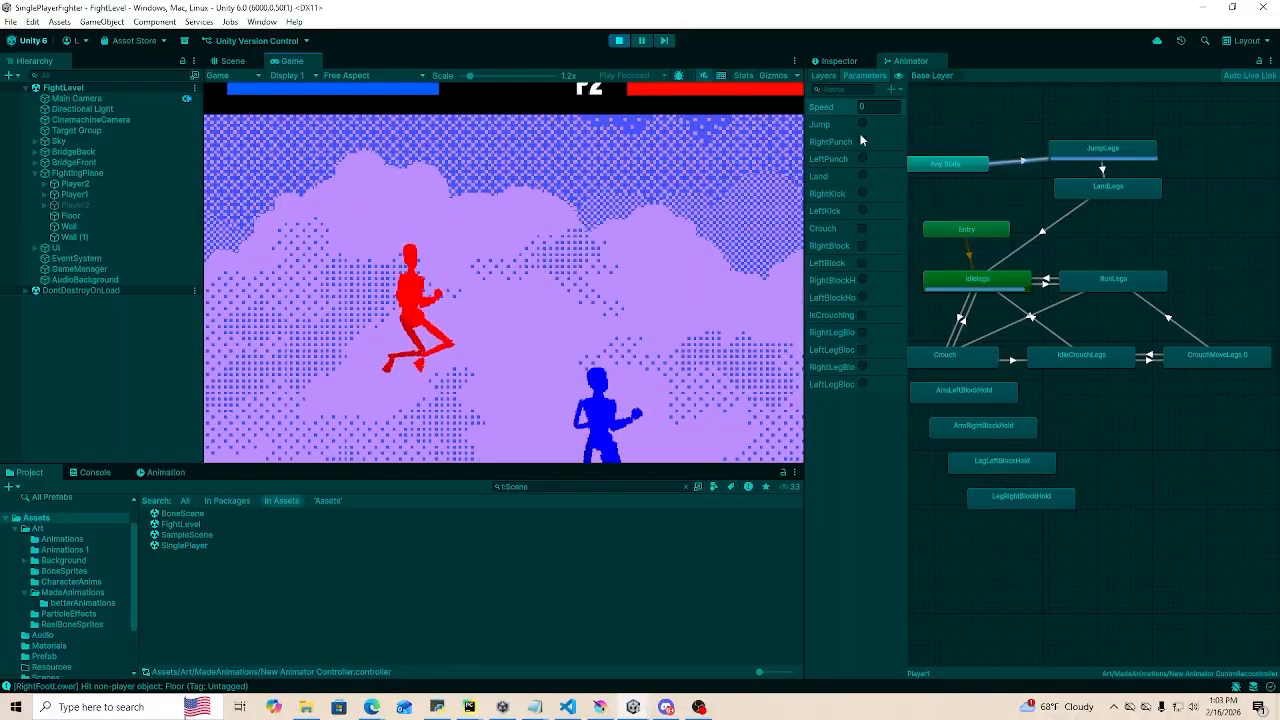
key(w)
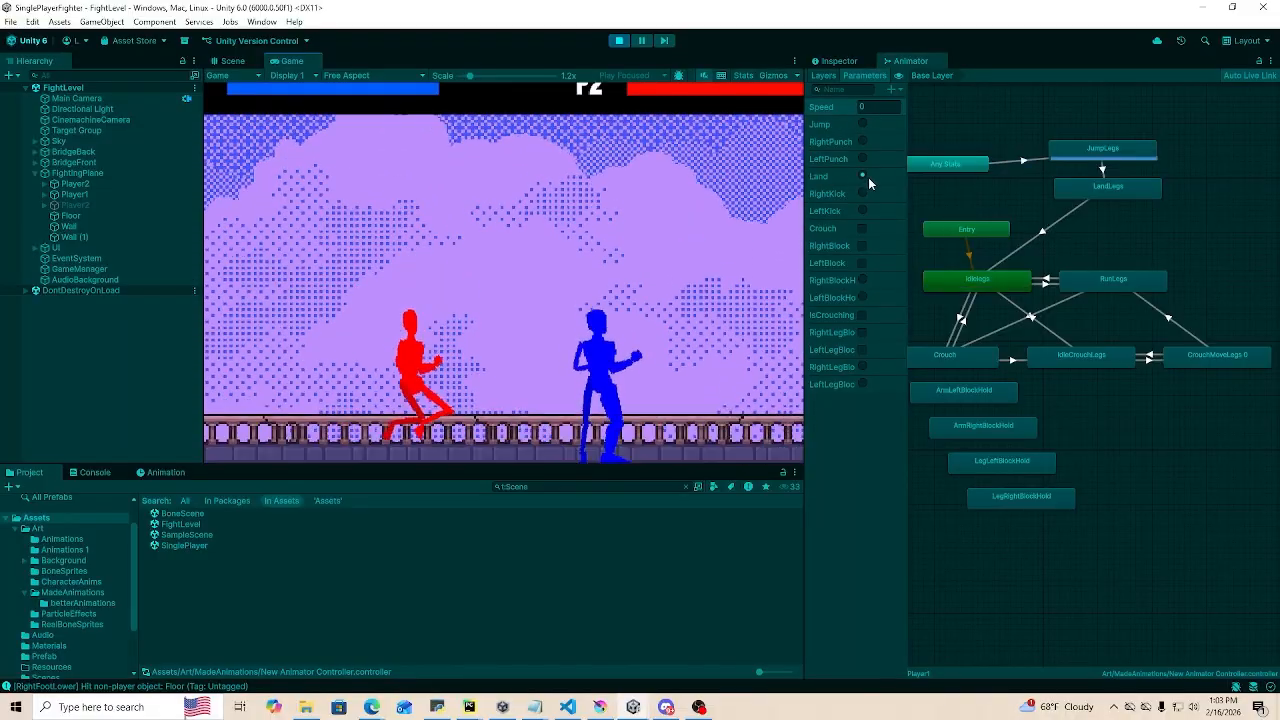
key(w)
key(w)
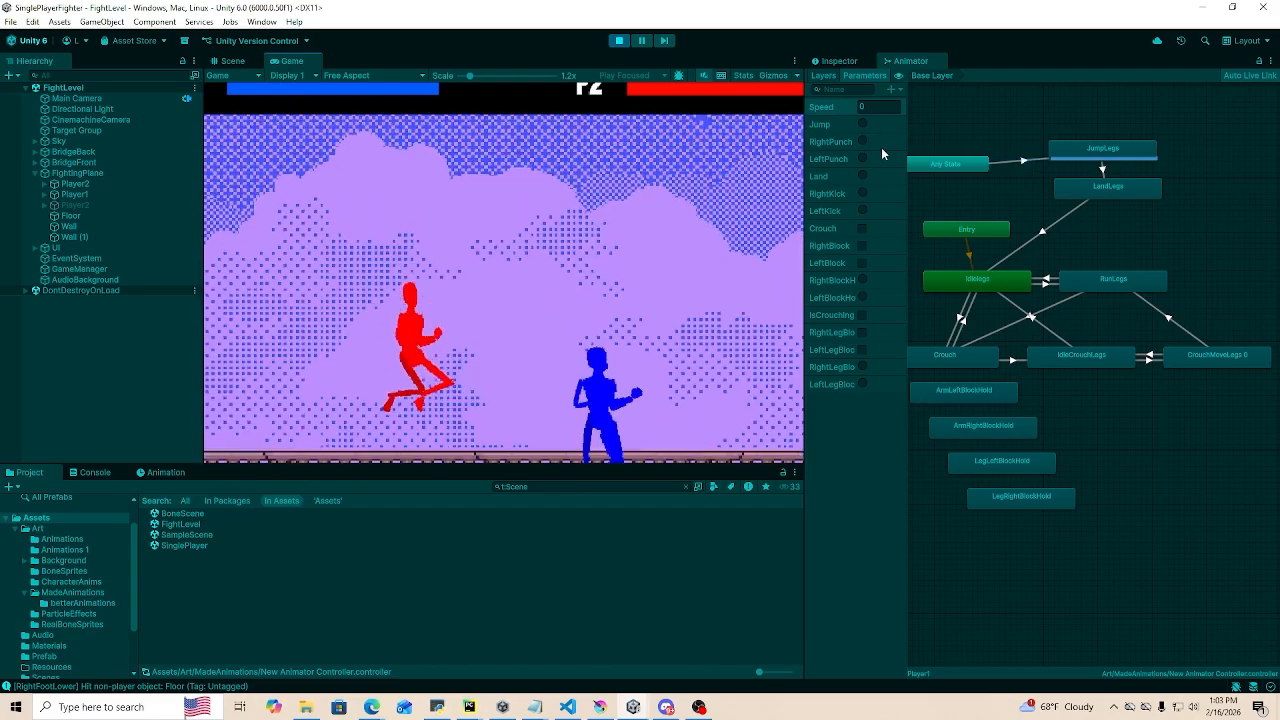
key(w)
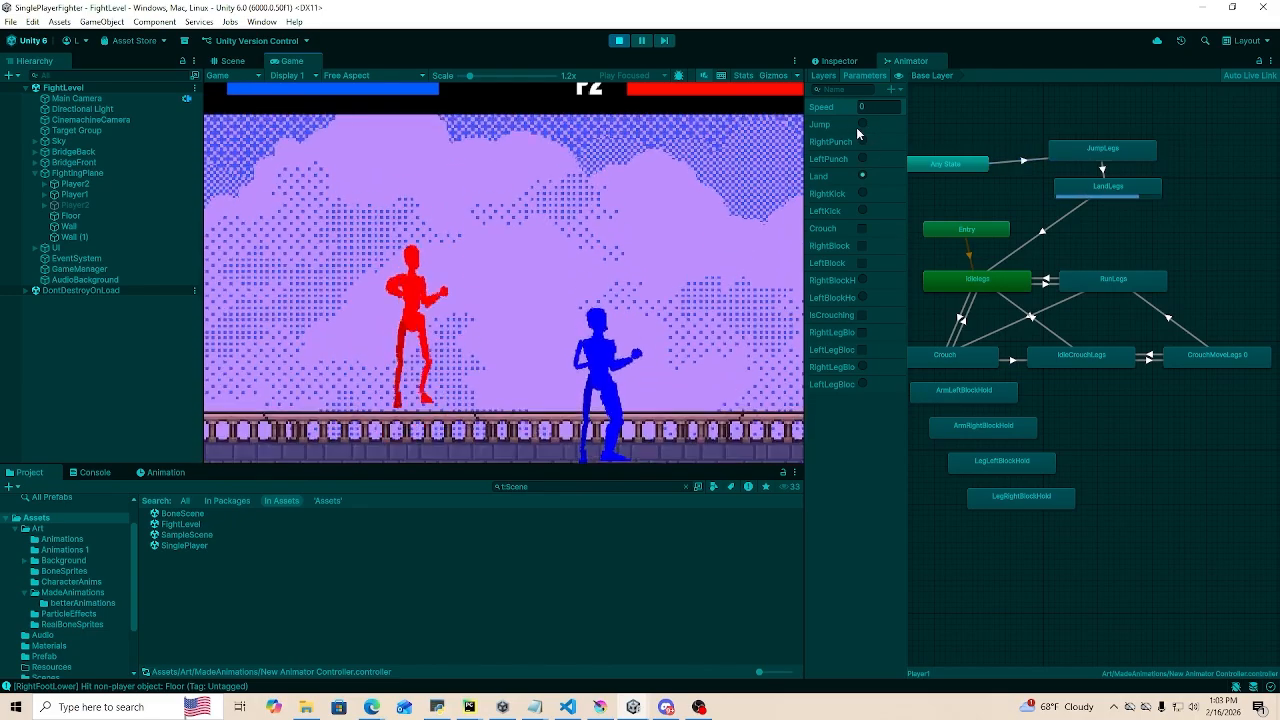
key(w)
key(w)
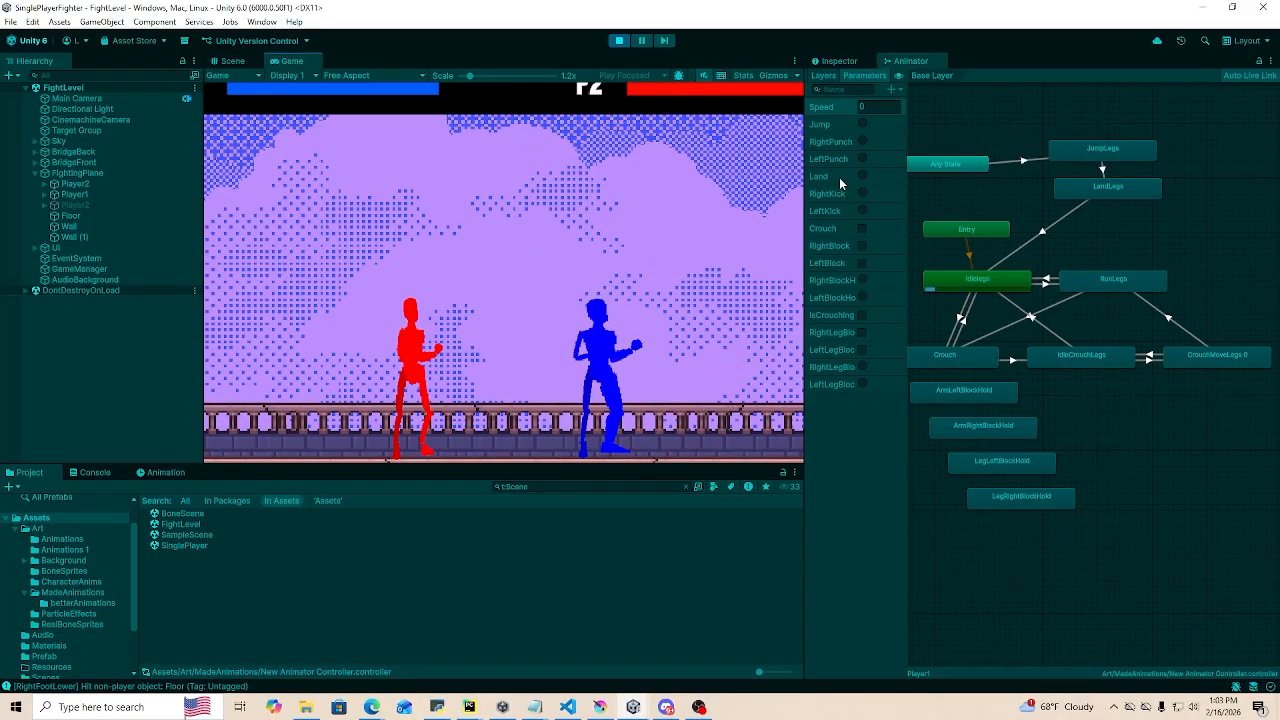
- Make Player1 crouch and crawl backward while watching IsCrouching and the IdleCrouchLegs and CrouchMoveLegs 0 states
key(s)
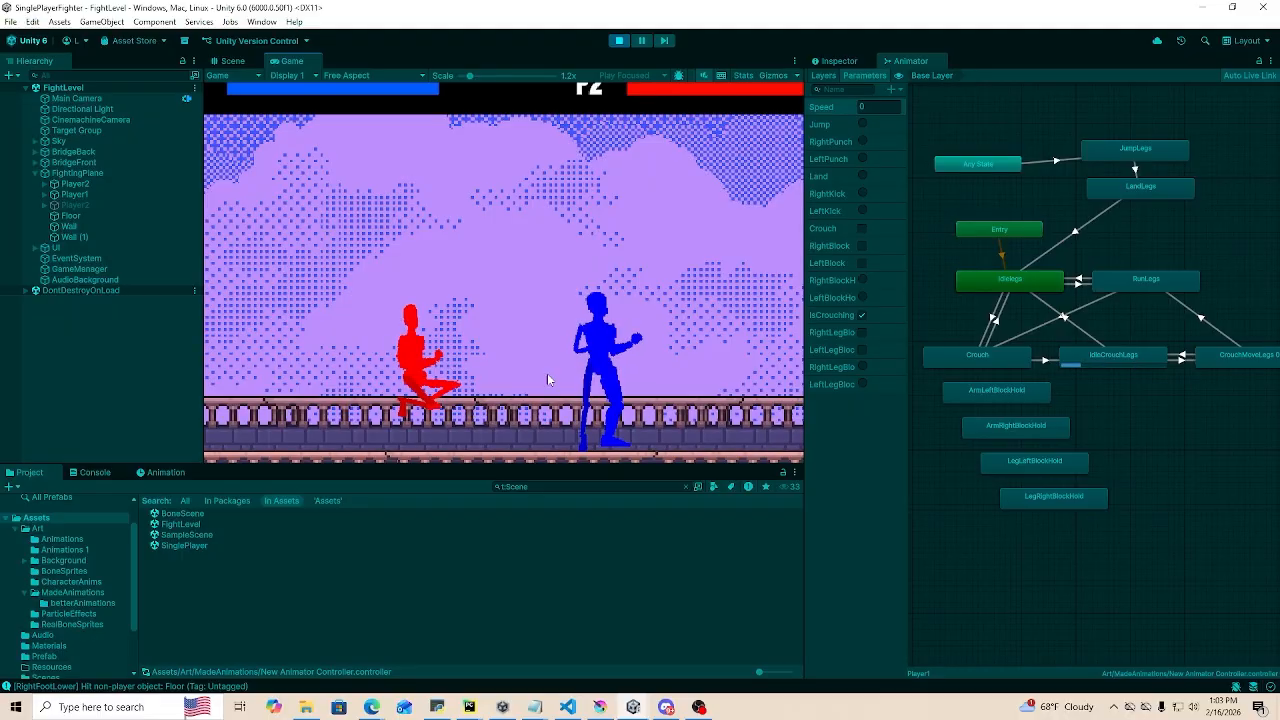
key(a)
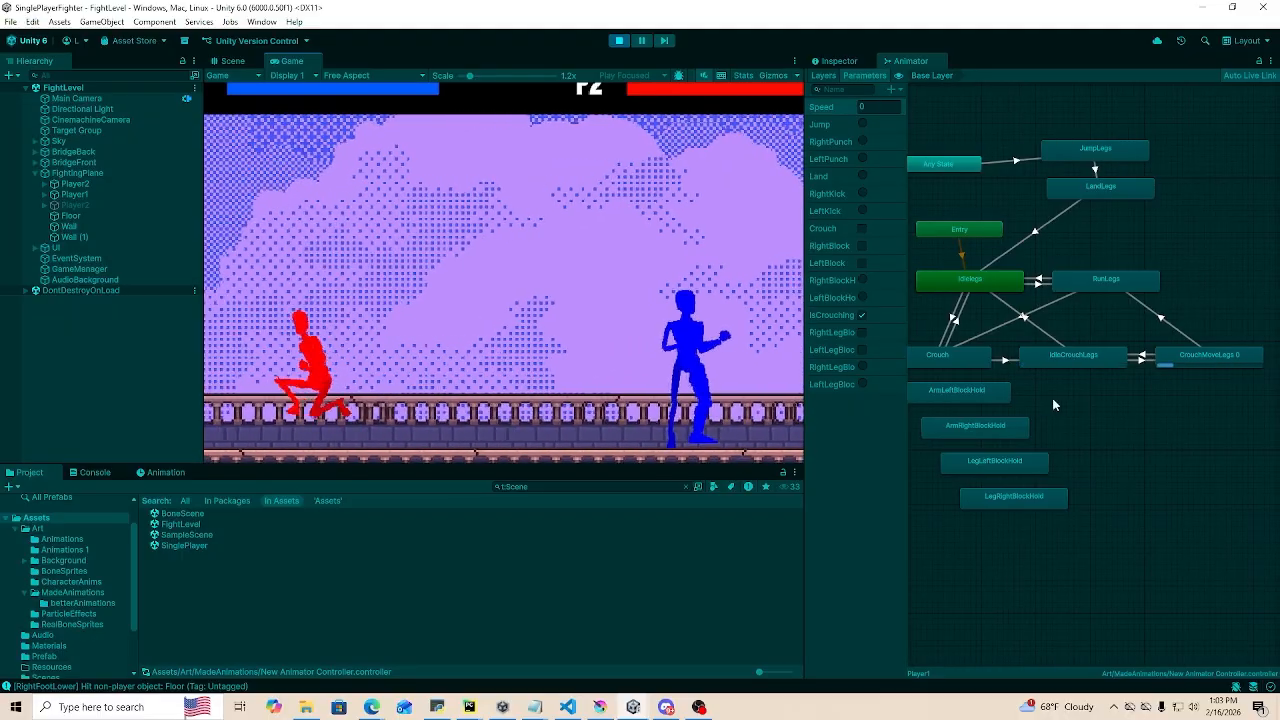
- Crawl crouched Player1 back and forth while watching the Speed parameter and the IdleCrouchLegs and CrouchMoveLegs 0 states
key(d)
key(a)
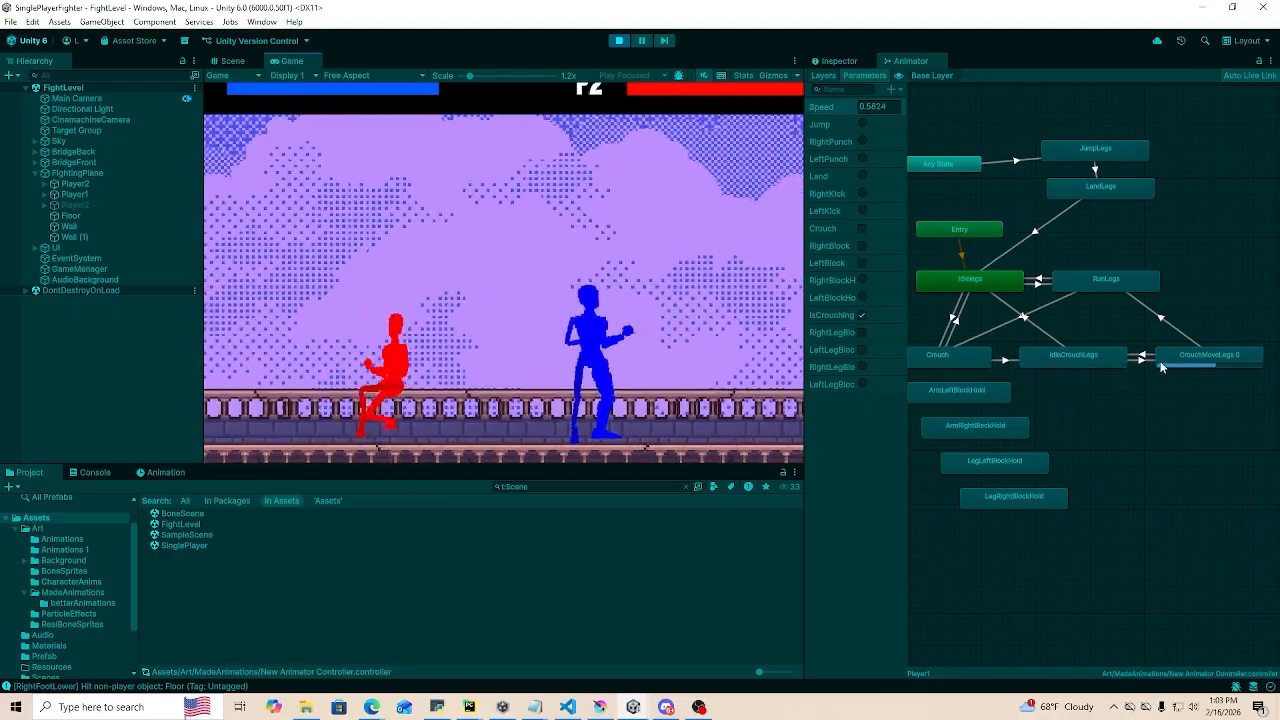
key(d)
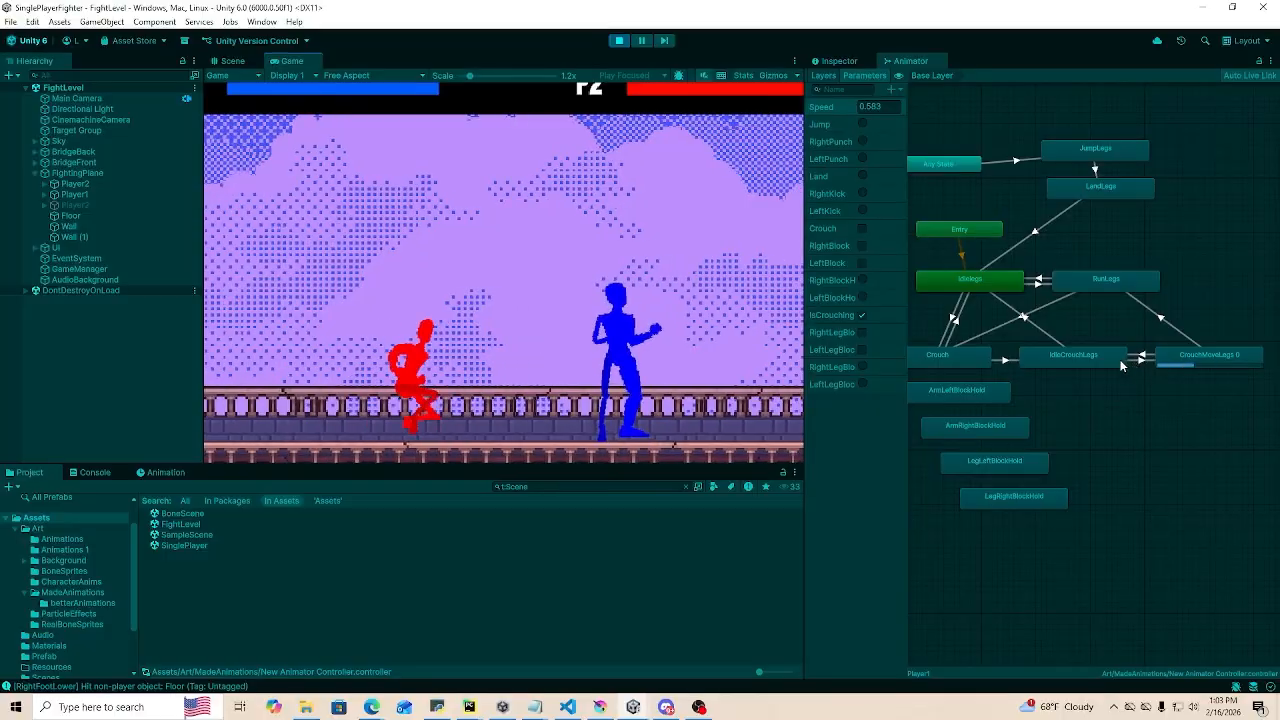
key(a)
key(d)
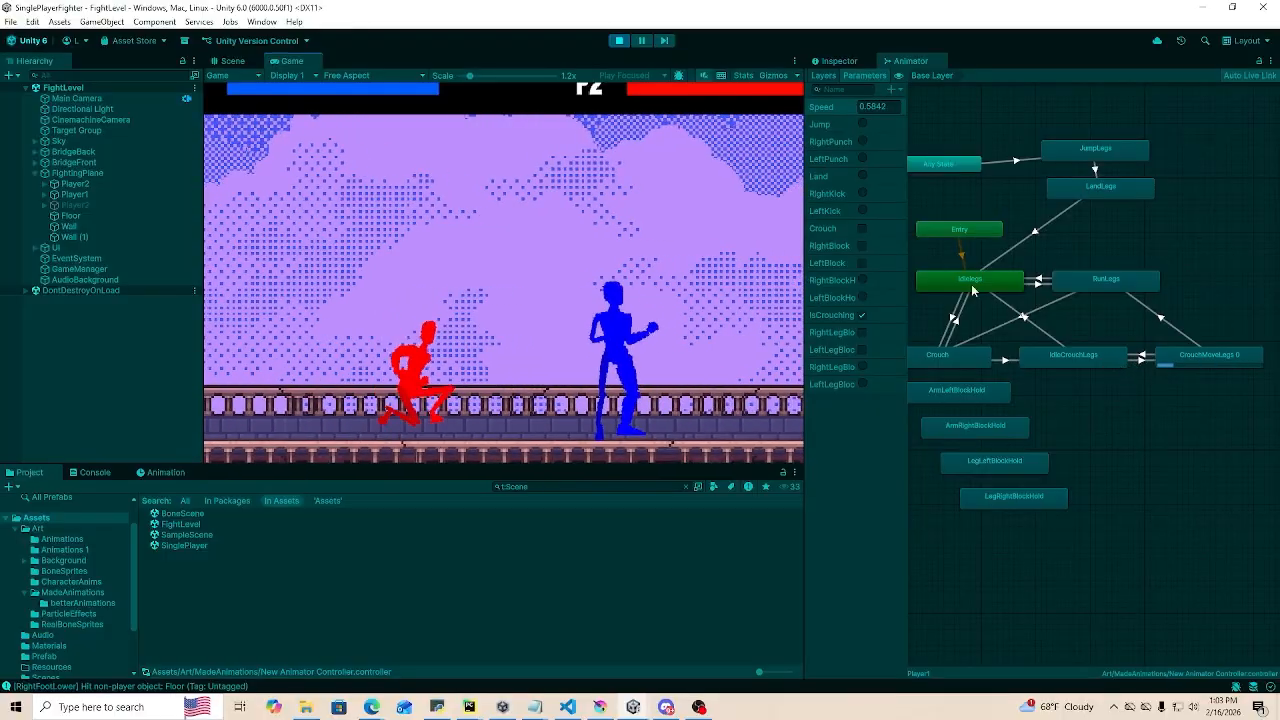
- Open the UpperBody layer of the animator and run Player1 back and forth while watching the IdleArms and RunArms states
click(824, 77)
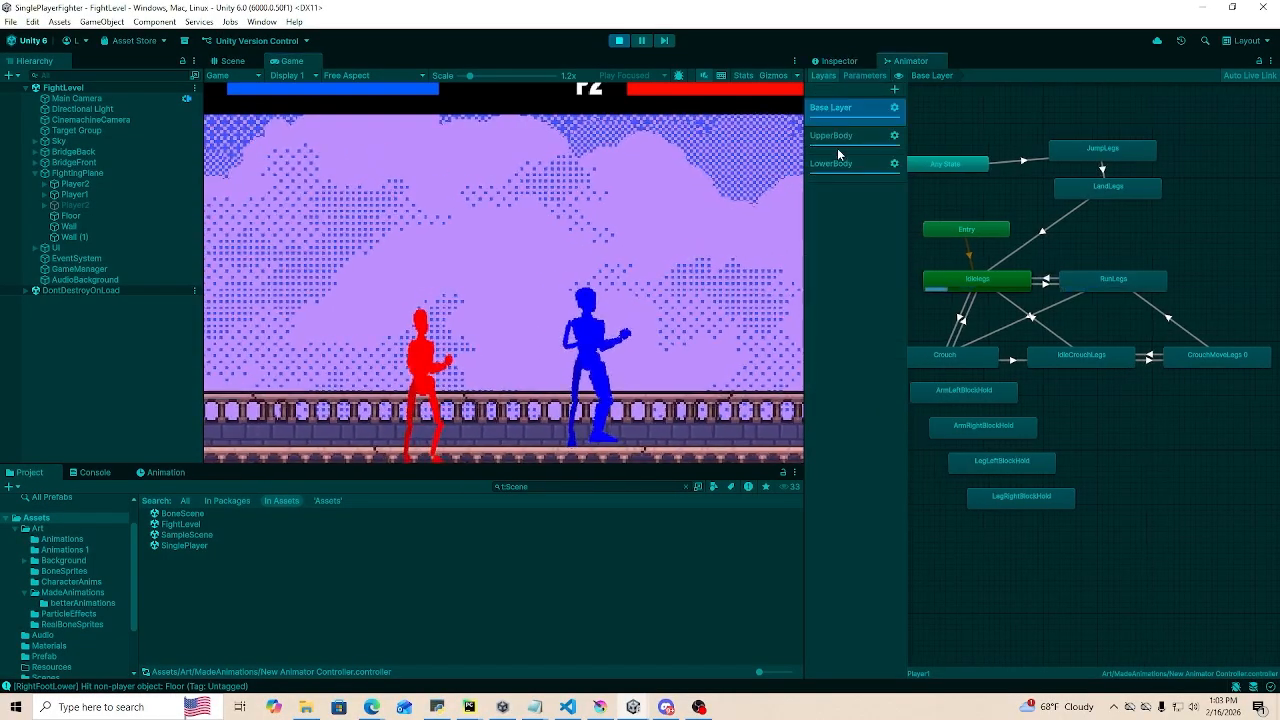
click(832, 135)
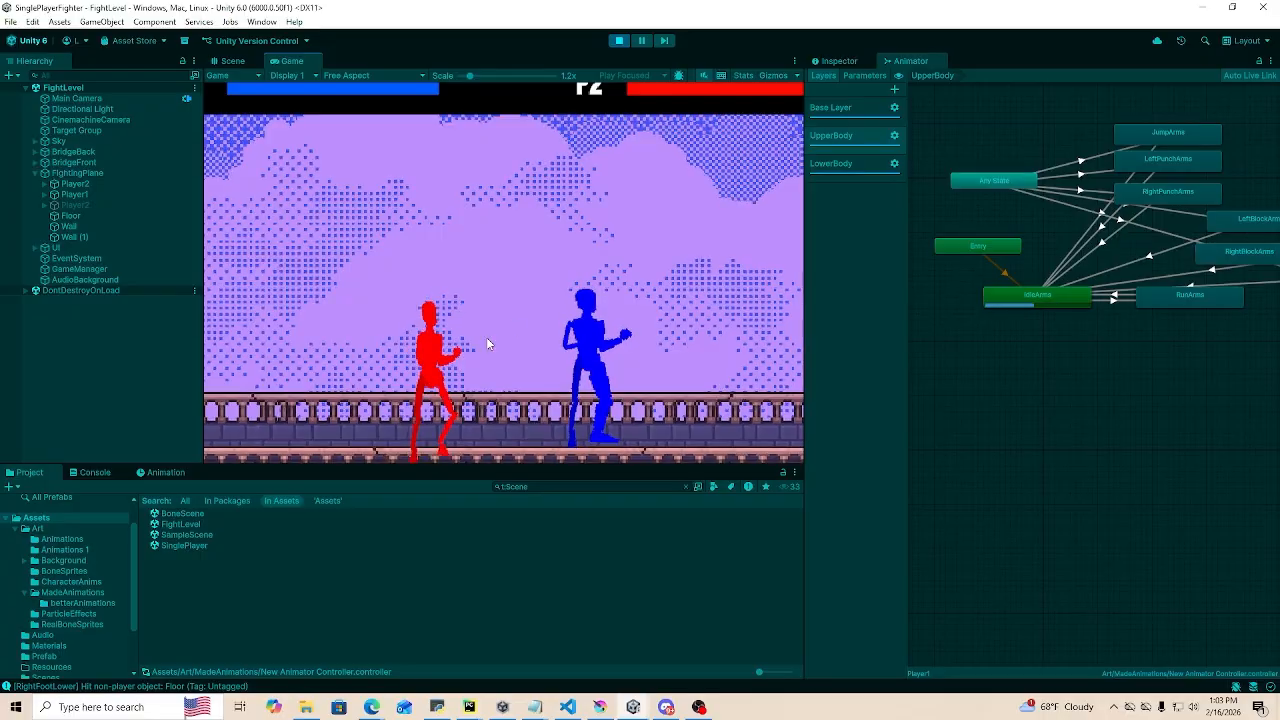
key(d)
key(a)
key(d)
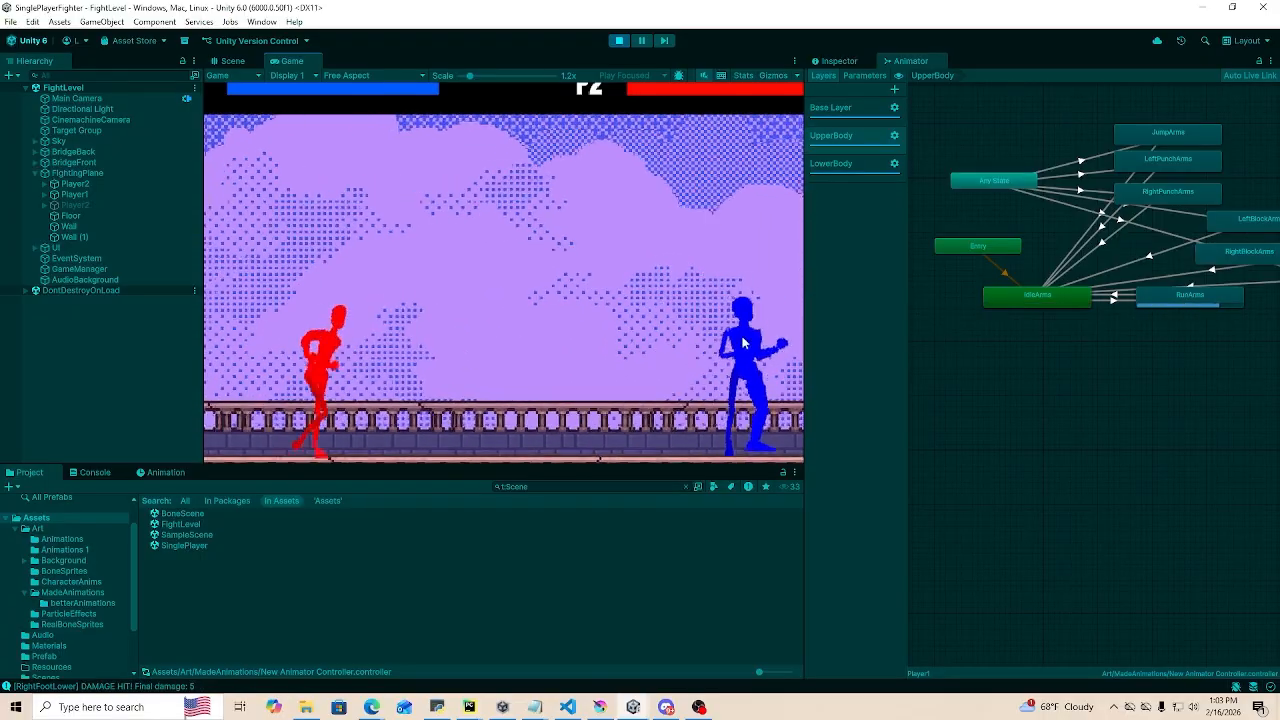
- Make Player1 jump and throw a right punch while watching the UpperBody layer's JumpArms and RightPunchArms states
key(w)
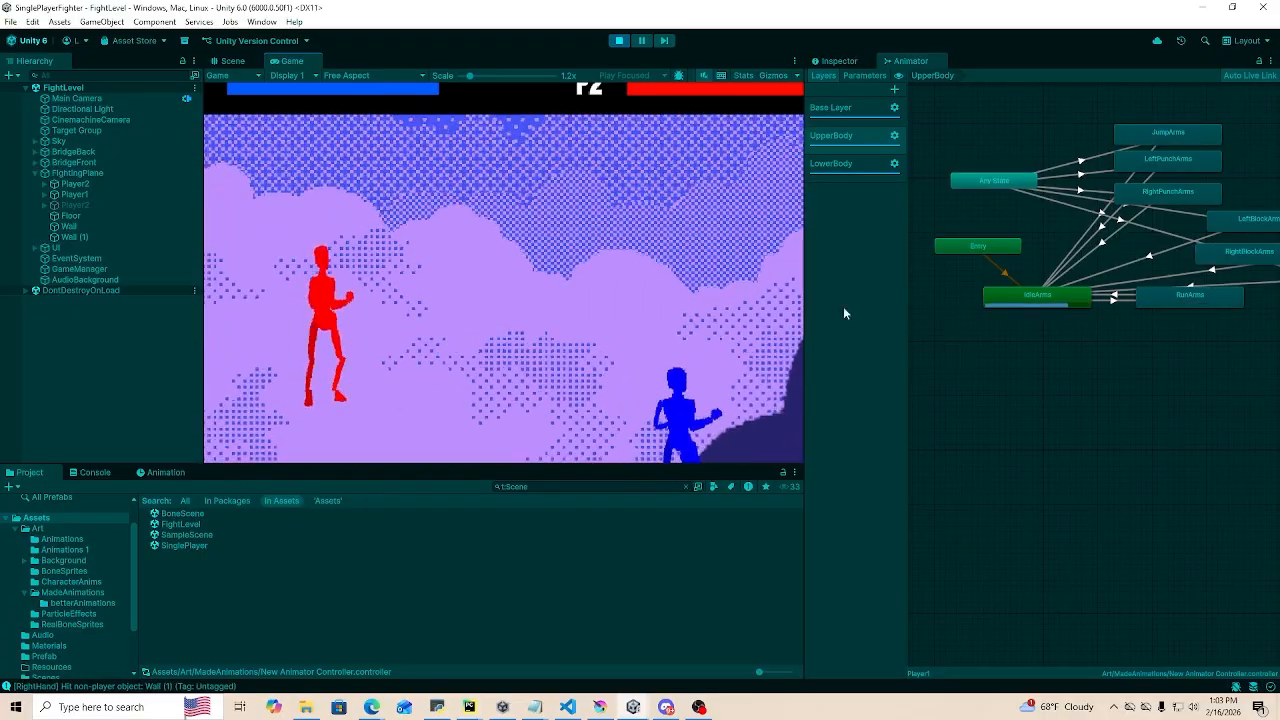
key(d)
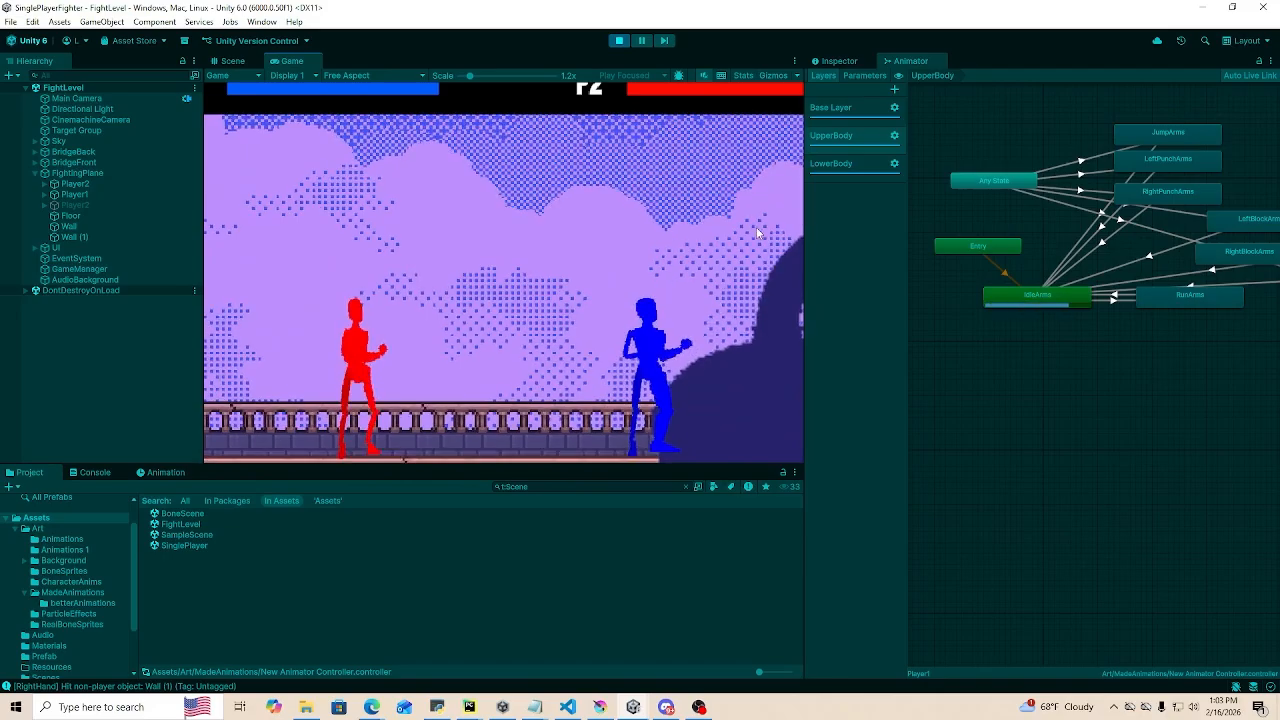
key(w)
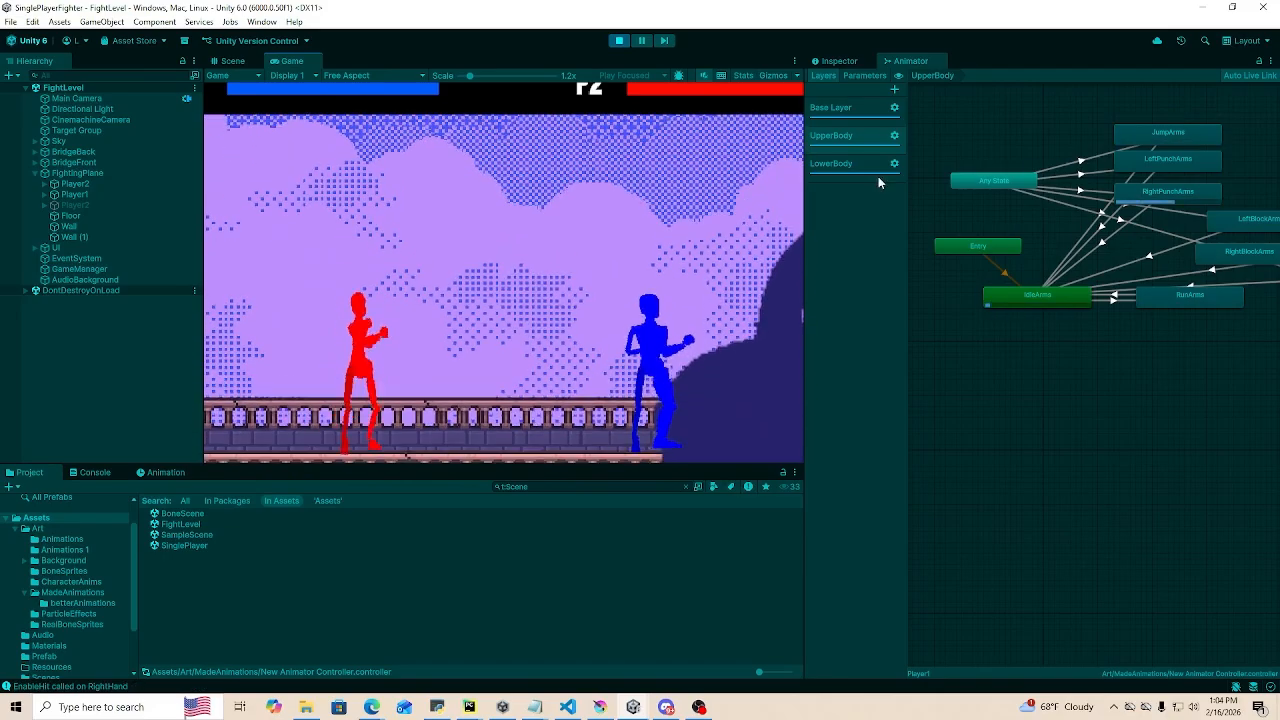
key(w)
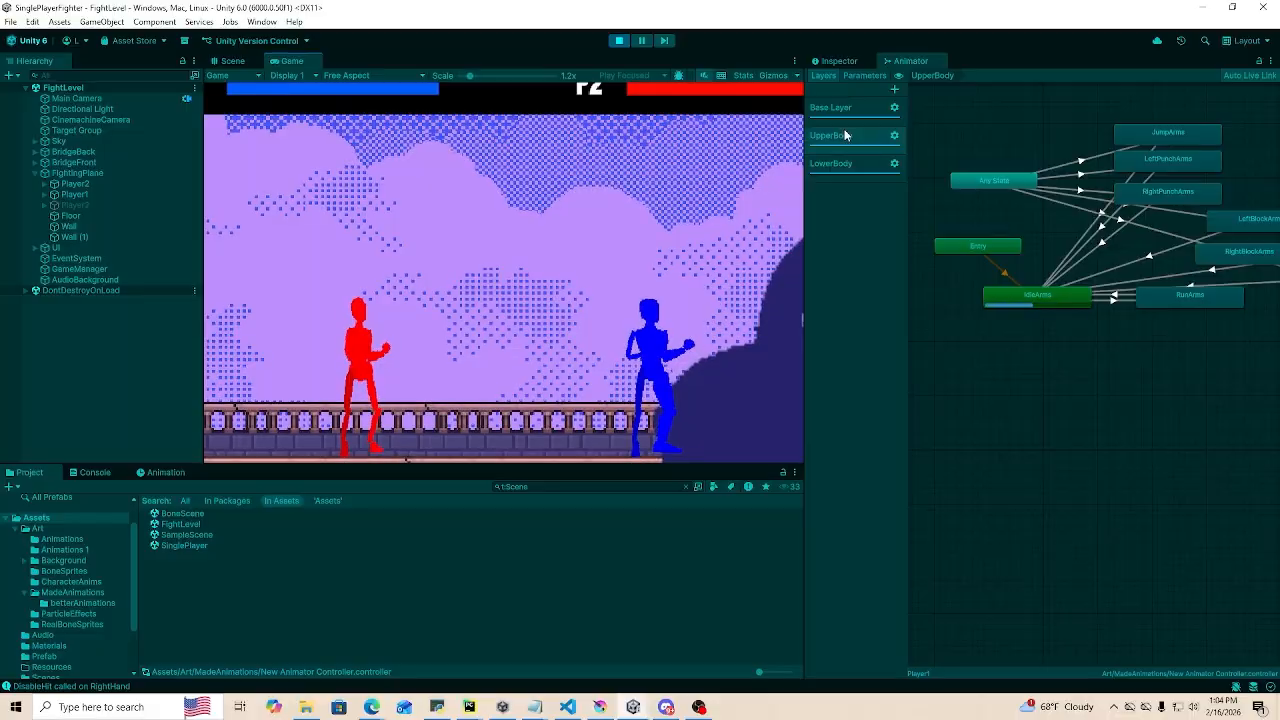
key(w)
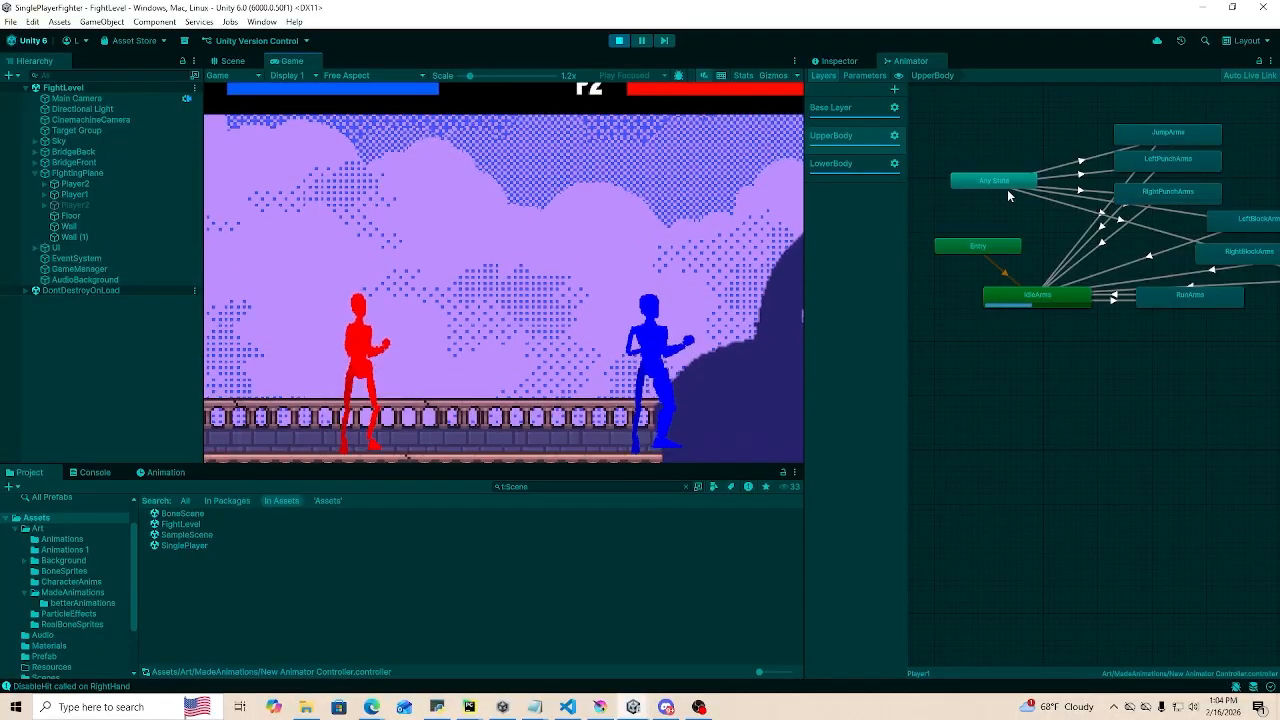
key(w)
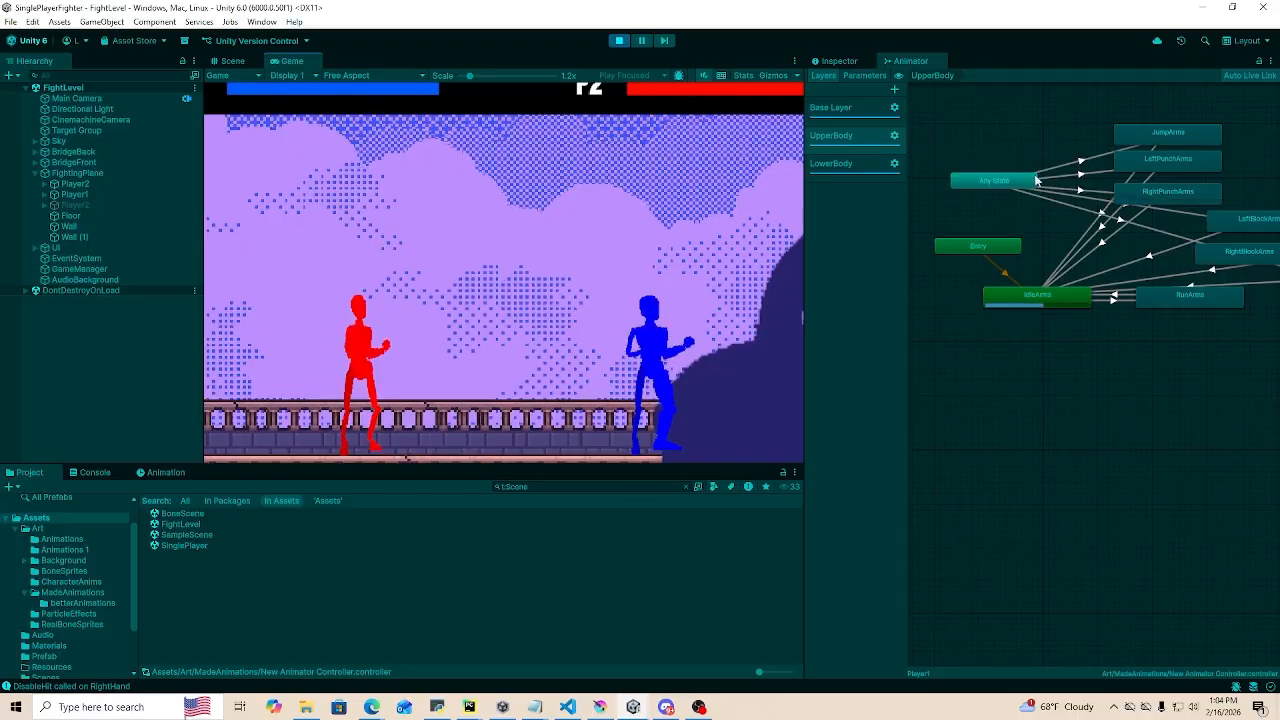
- Show the animator parameters and inspect the UpperBody transition from Any State to RightPunchArms
click(864, 76)
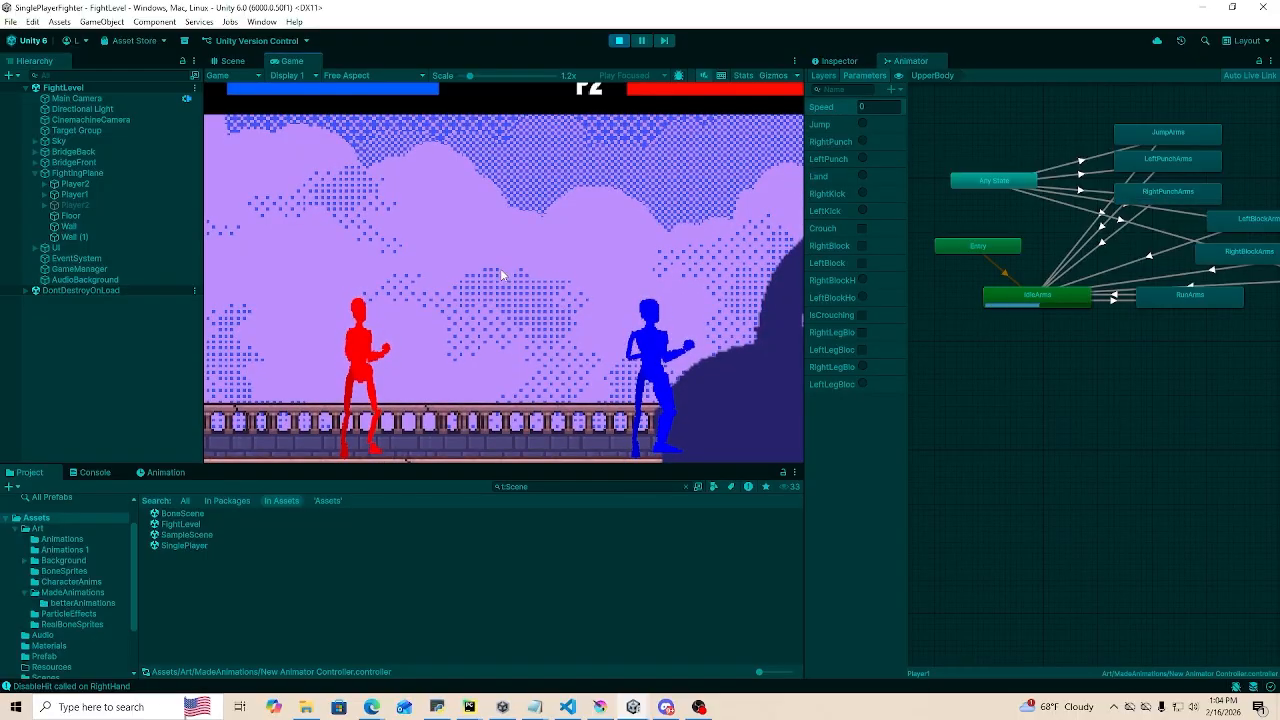
key(w)
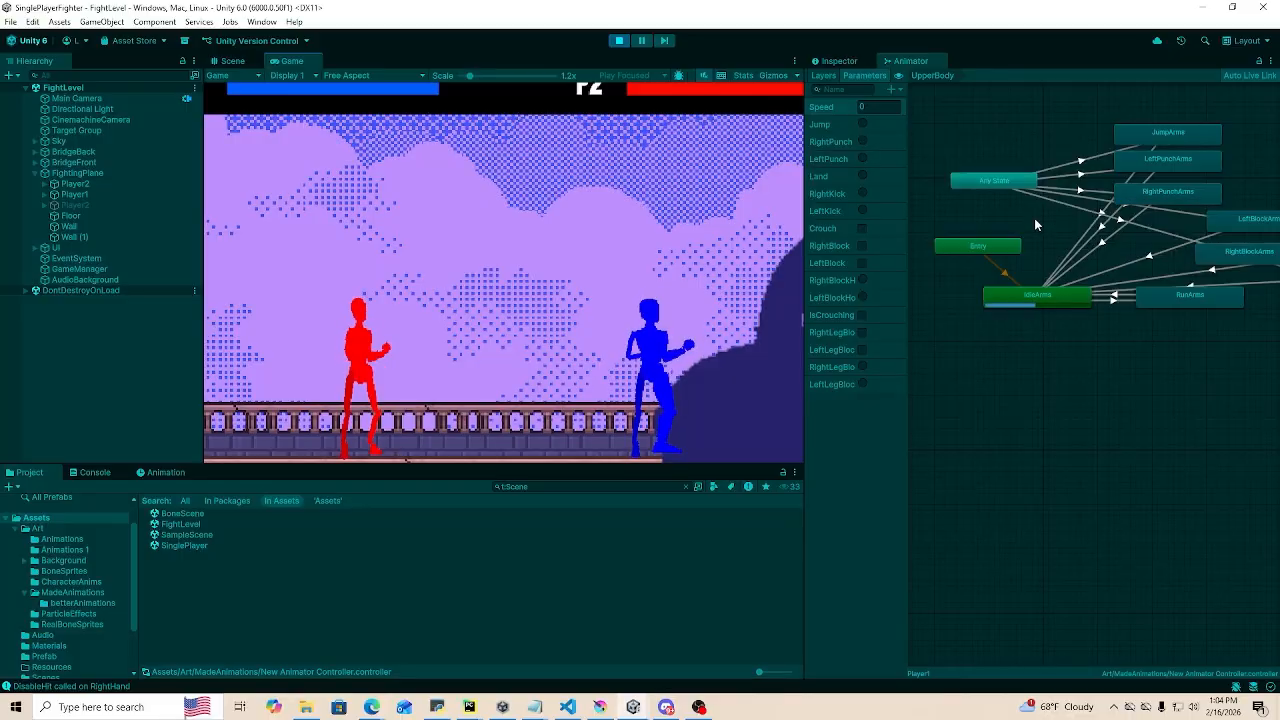
drag(1014, 178, 998, 176)
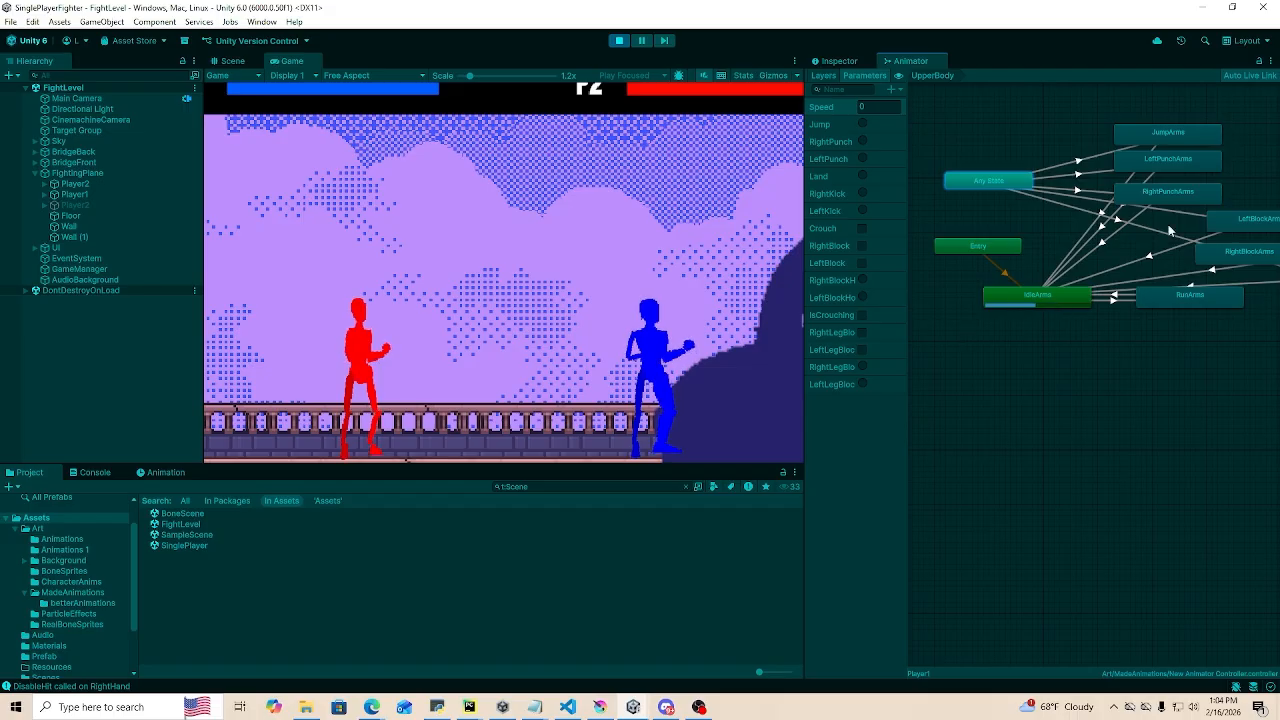
click(1078, 190)
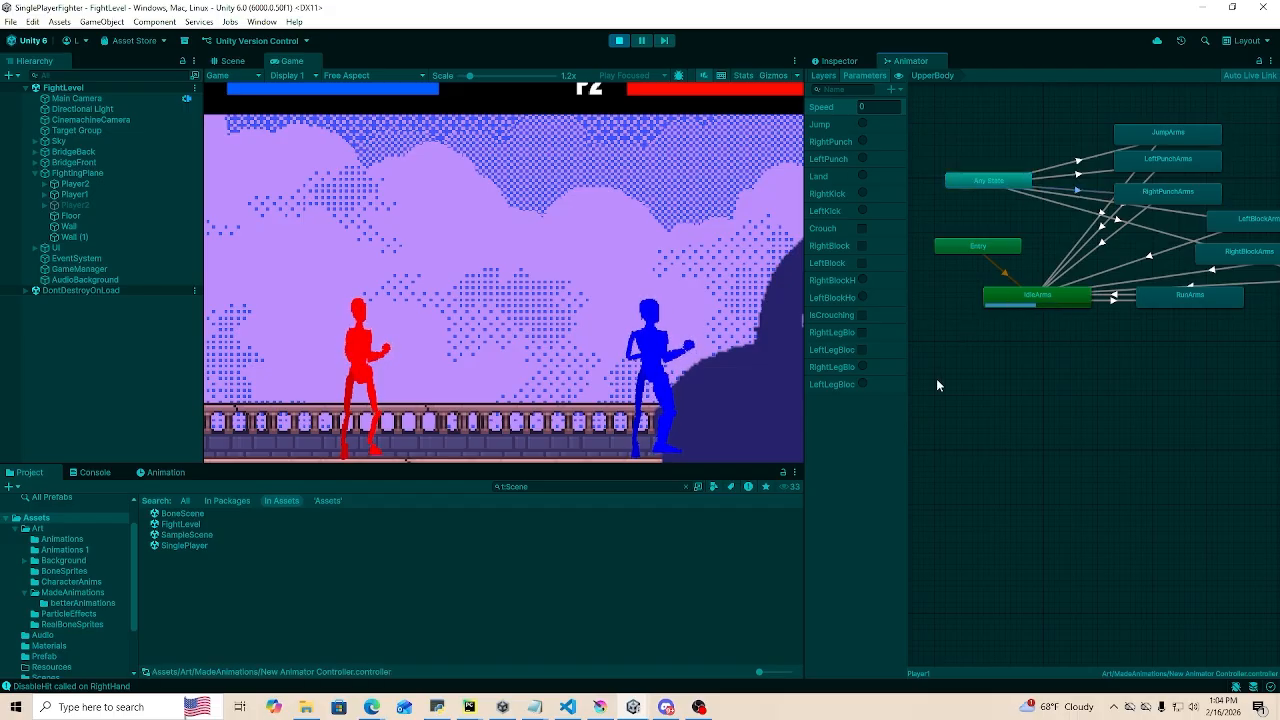
- Exit Play mode and enlarge the Project window's height
click(510, 270)
key(space)
click(619, 40)
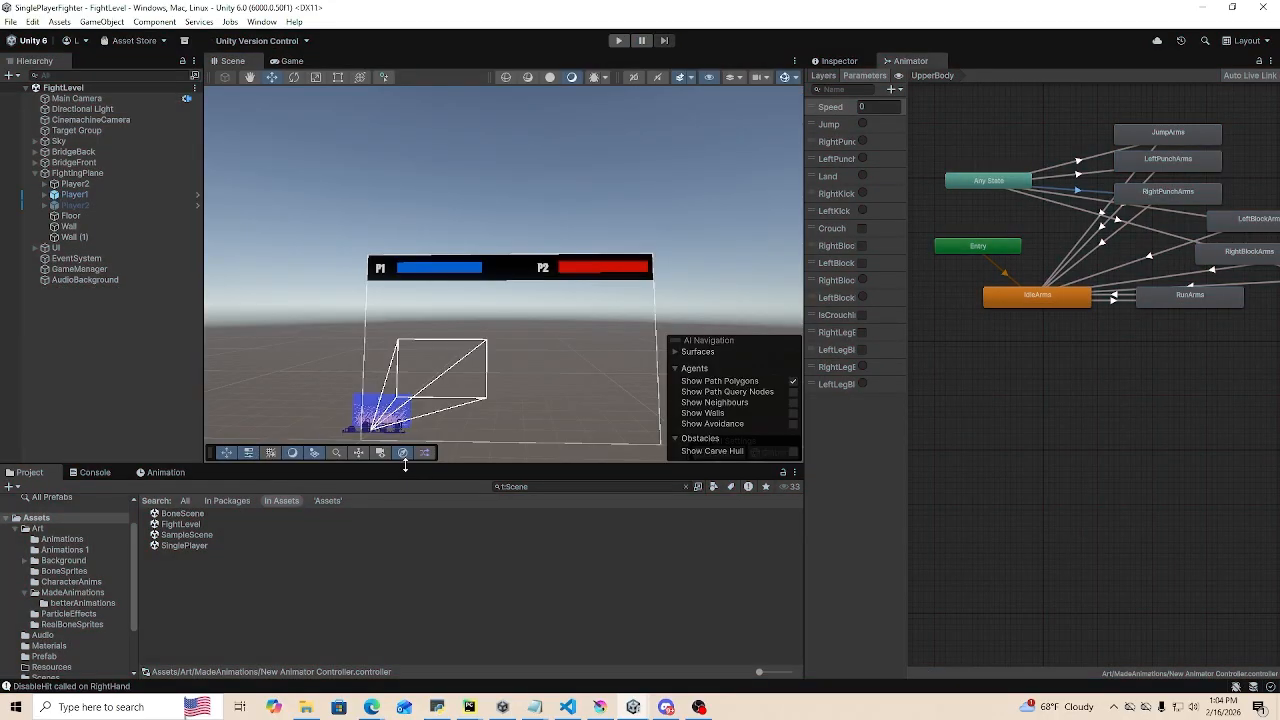
drag(408, 465, 412, 385)
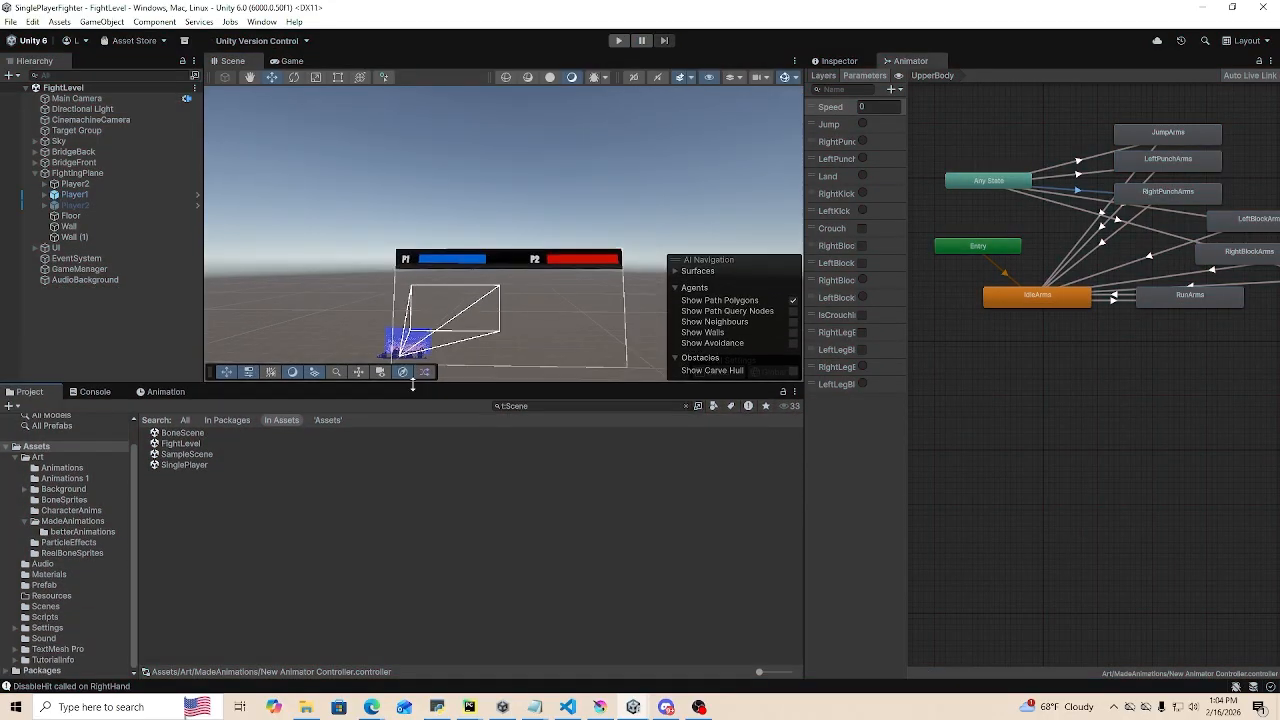
- Inspect Player1's components, from the Animator and Character Controller 2D events down to the Stat Scaling Settings
click(108, 195)
click(836, 60)
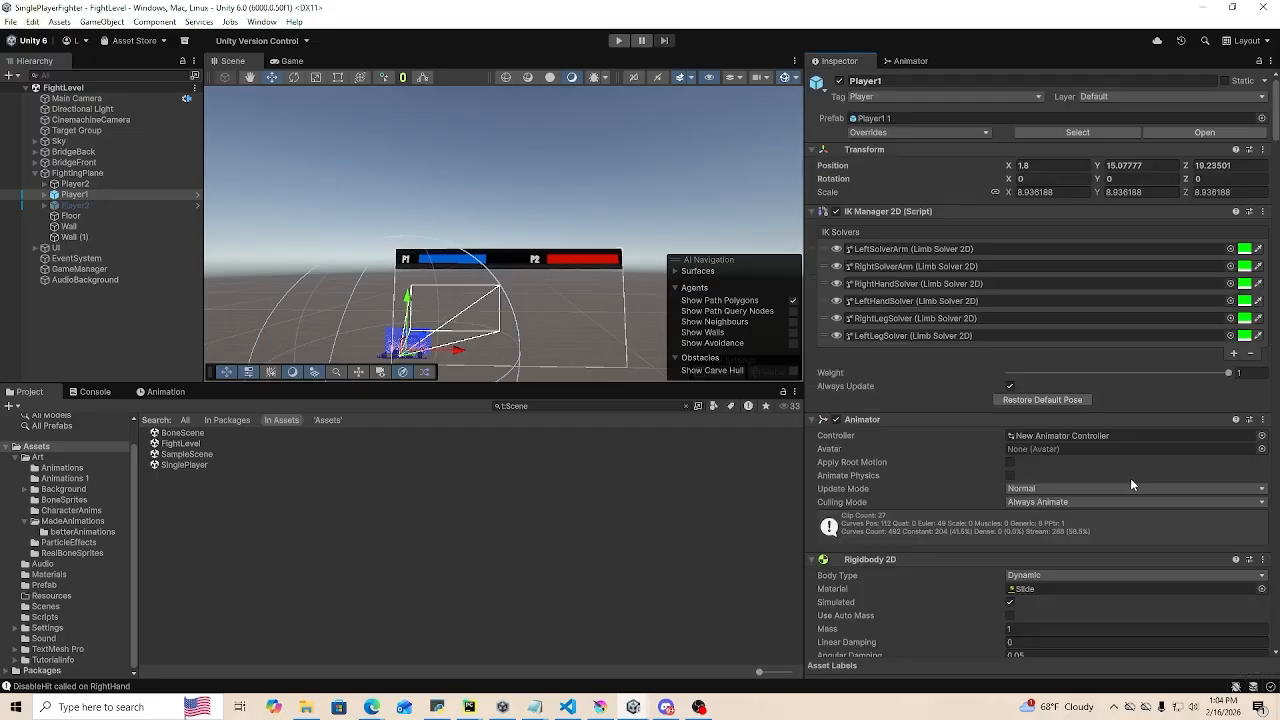
scroll(856, 509, down, 12)
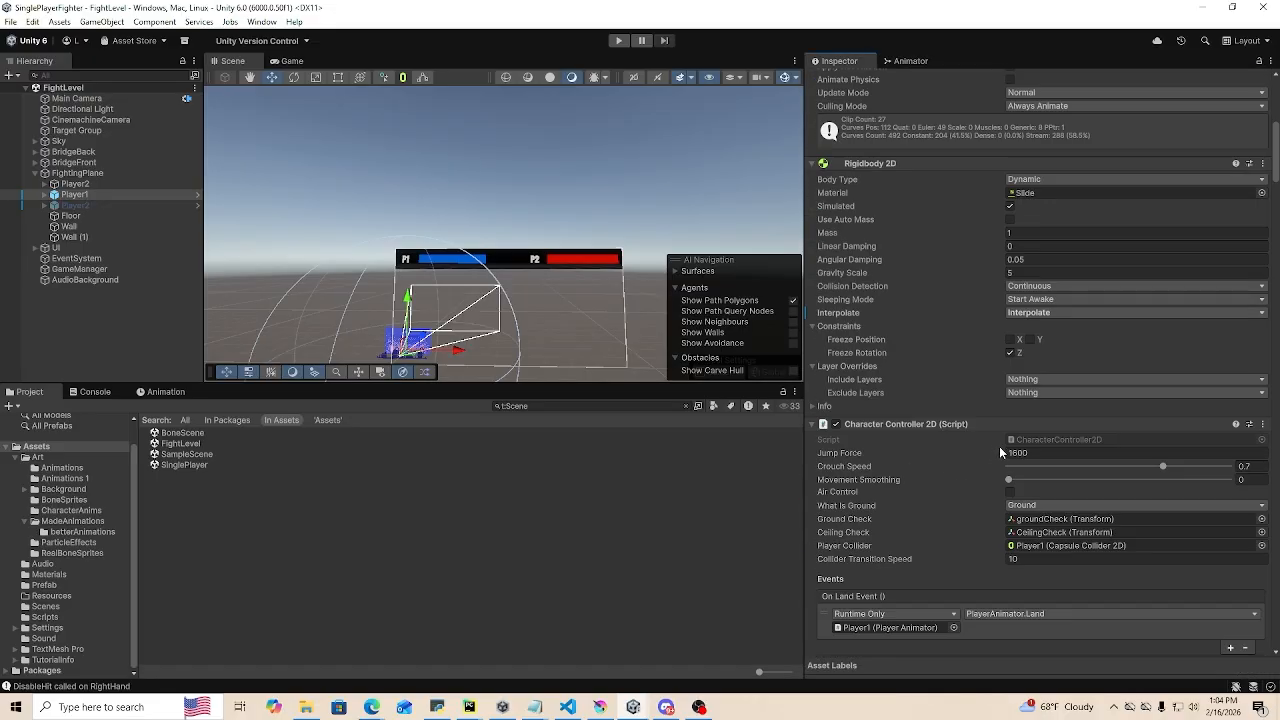
scroll(988, 458, down, 15)
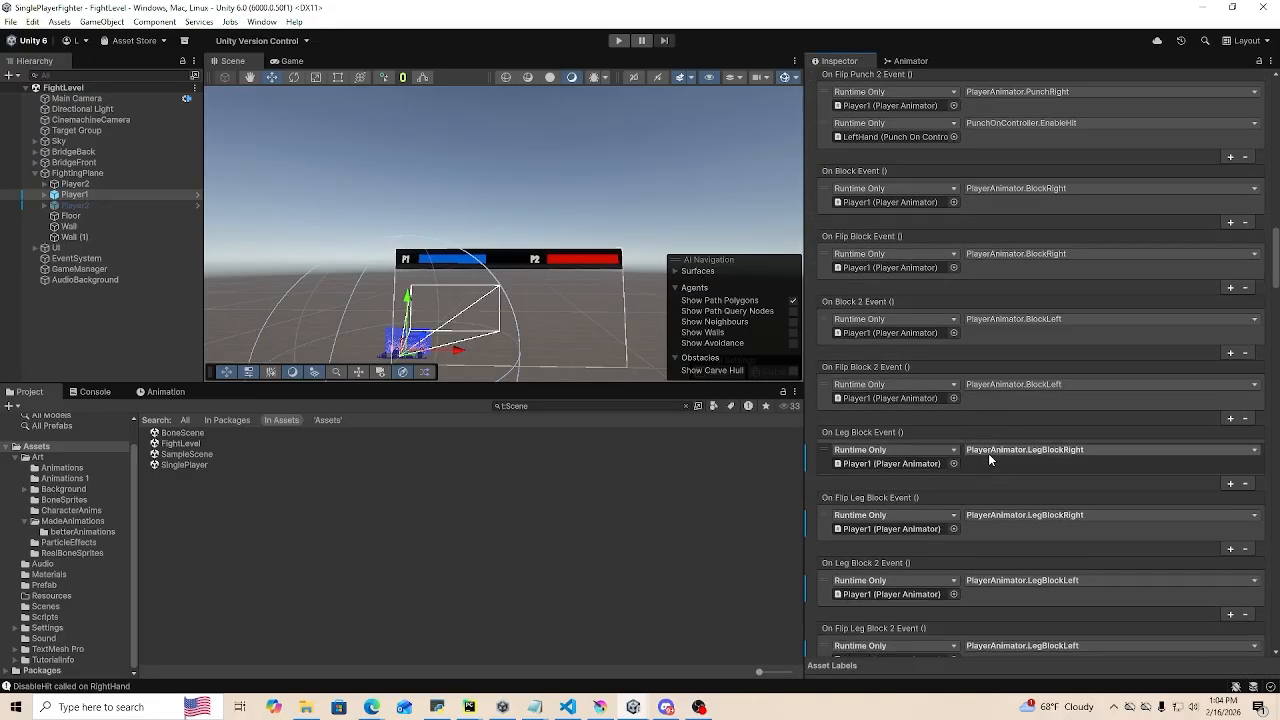
drag(1276, 302, 1277, 632)
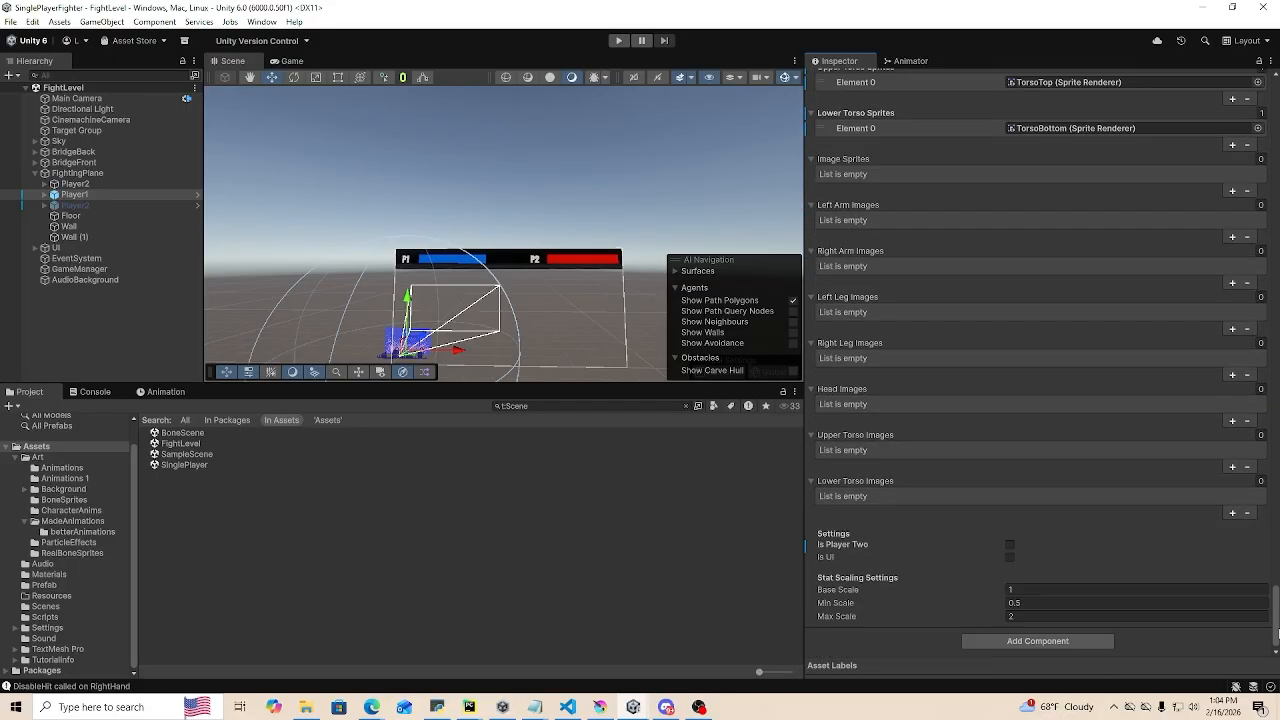
- Filter the project assets by the Script type and open the PlayerAnimator script in Visual Studio Code
click(715, 410)
click(733, 563)
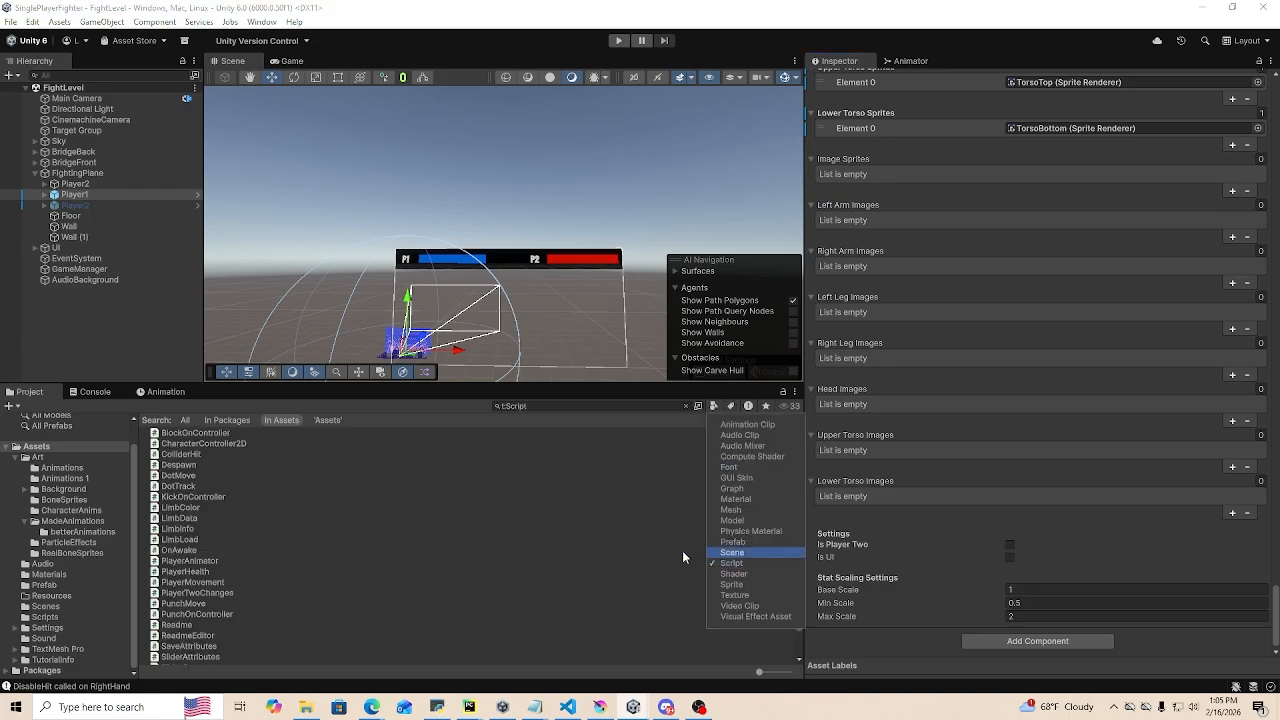
click(253, 647)
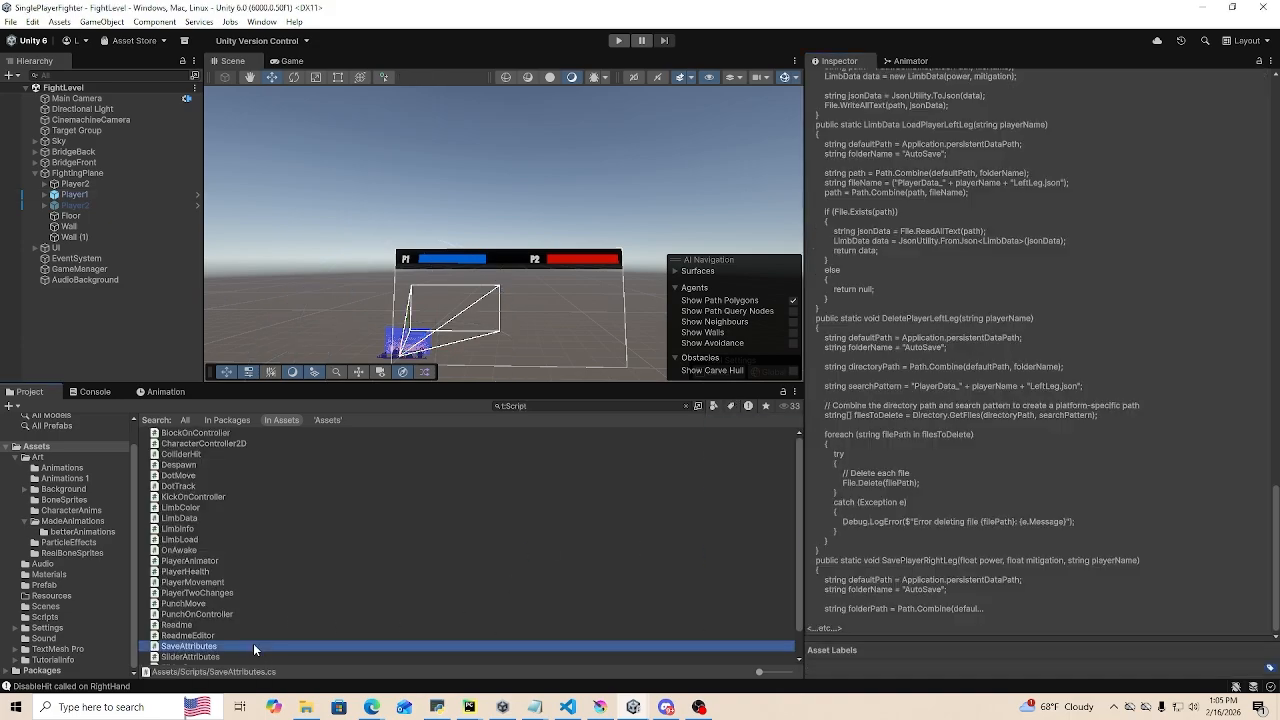
double_click(202, 563)
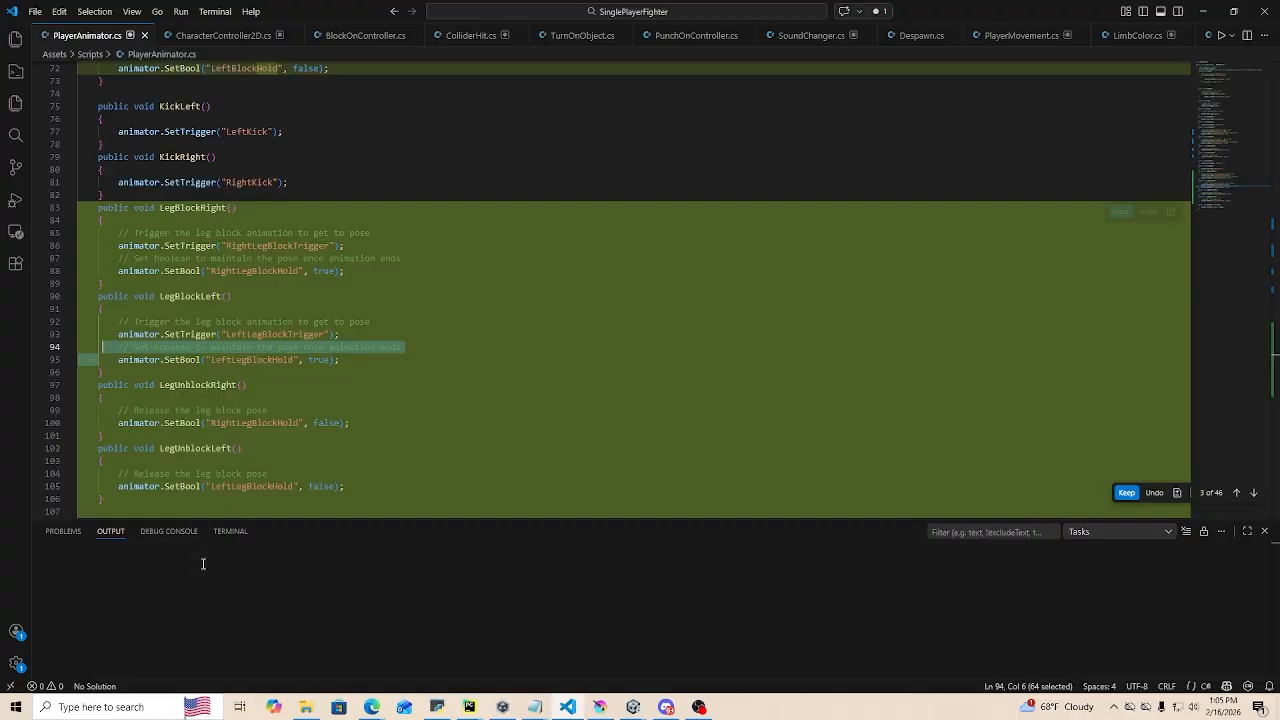
- Examine the Crouch method in PlayerAnimator.cs, highlighting its GetBool check on IsCrouching and the true value passed to SetBool
click(348, 222)
scroll(340, 250, up, 10)
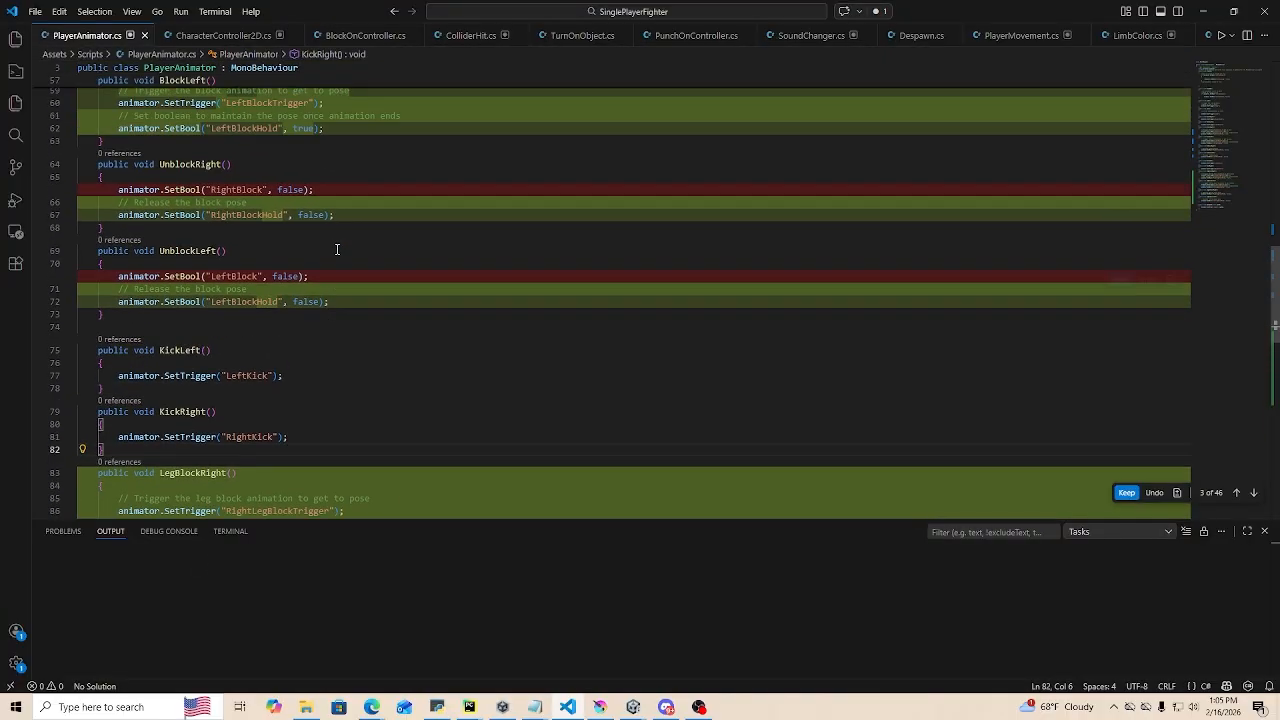
scroll(334, 284, up, 9)
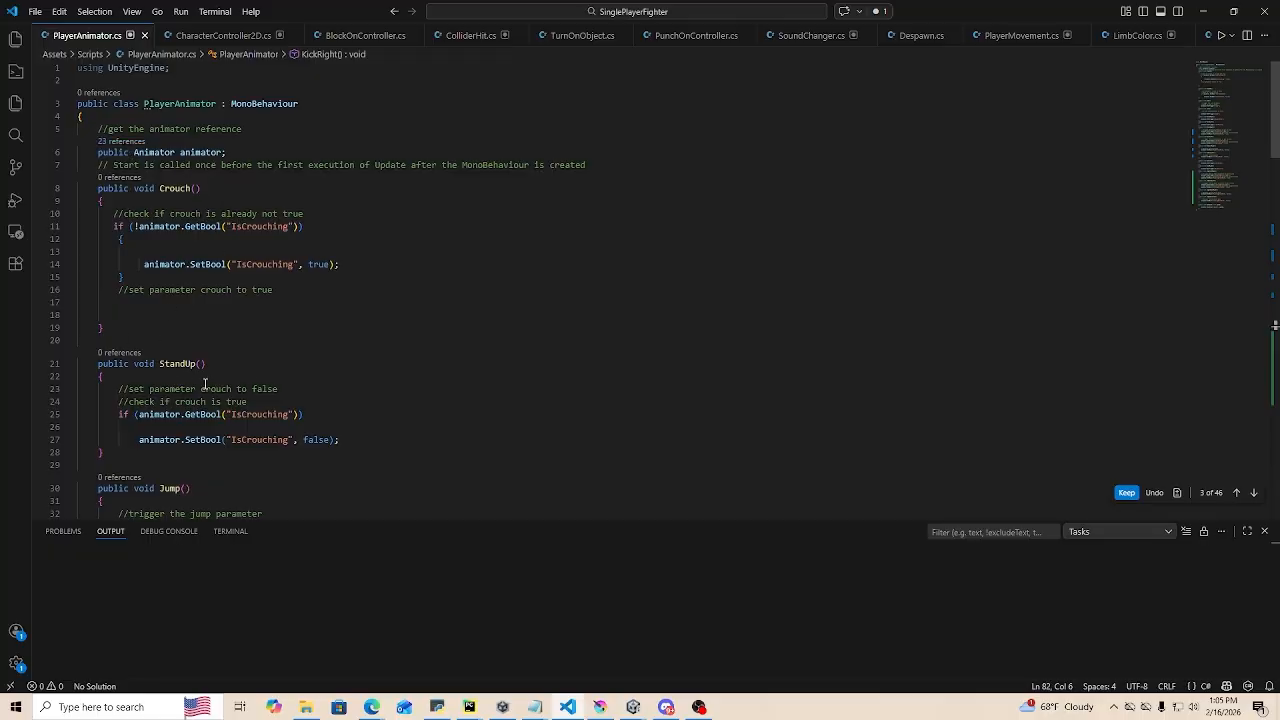
scroll(205, 384, down, 2)
scroll(157, 299, up, 2)
drag(140, 226, 181, 228)
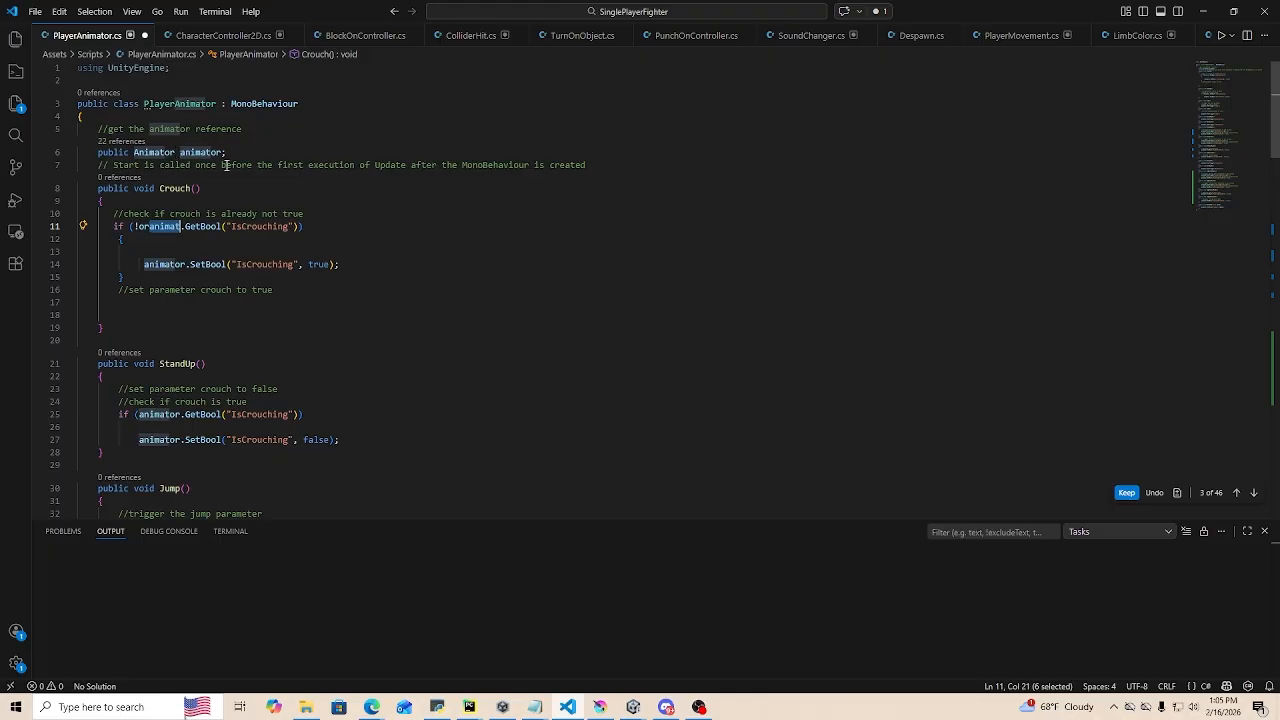
double_click(270, 228)
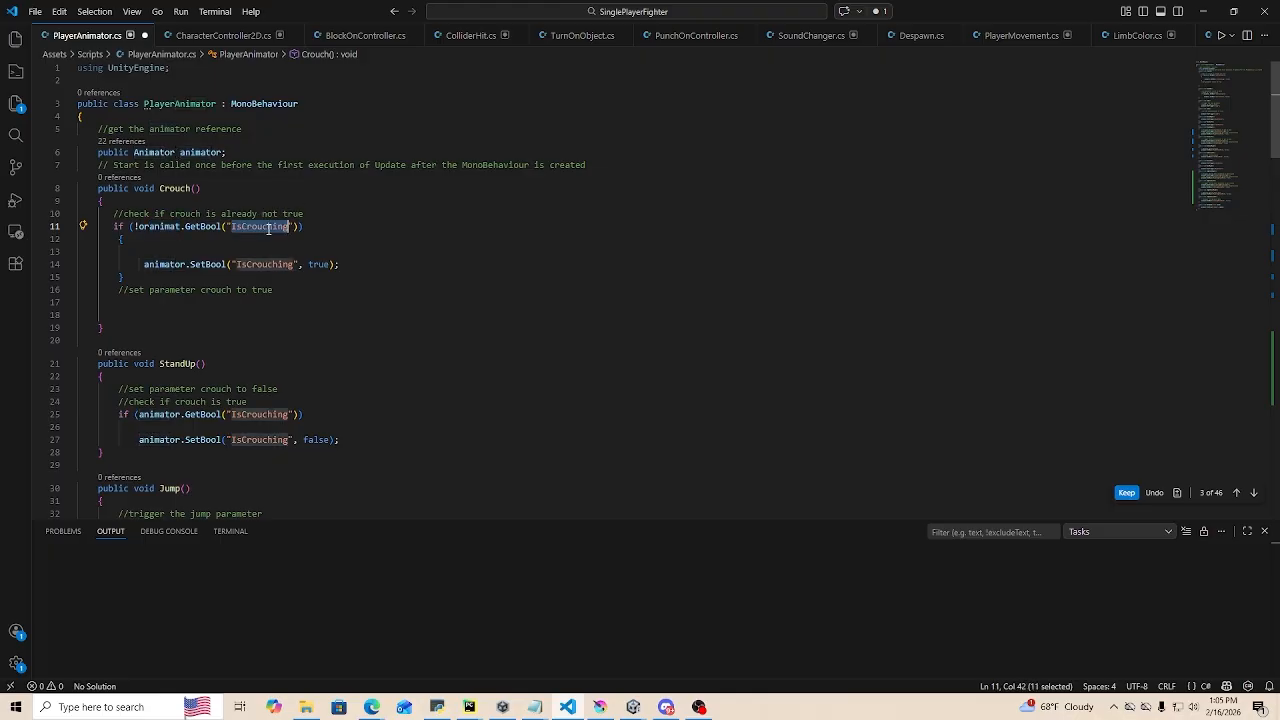
click(261, 265)
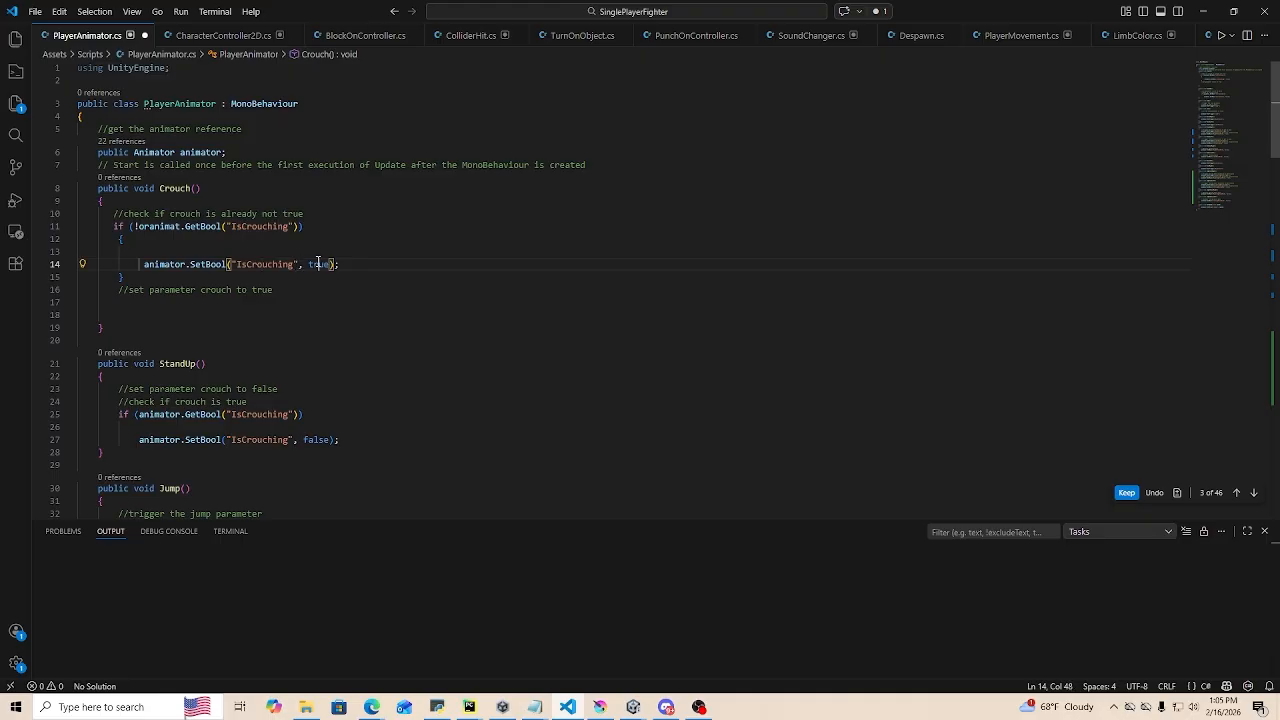
double_click(314, 263)
scroll(314, 303, down, 2)
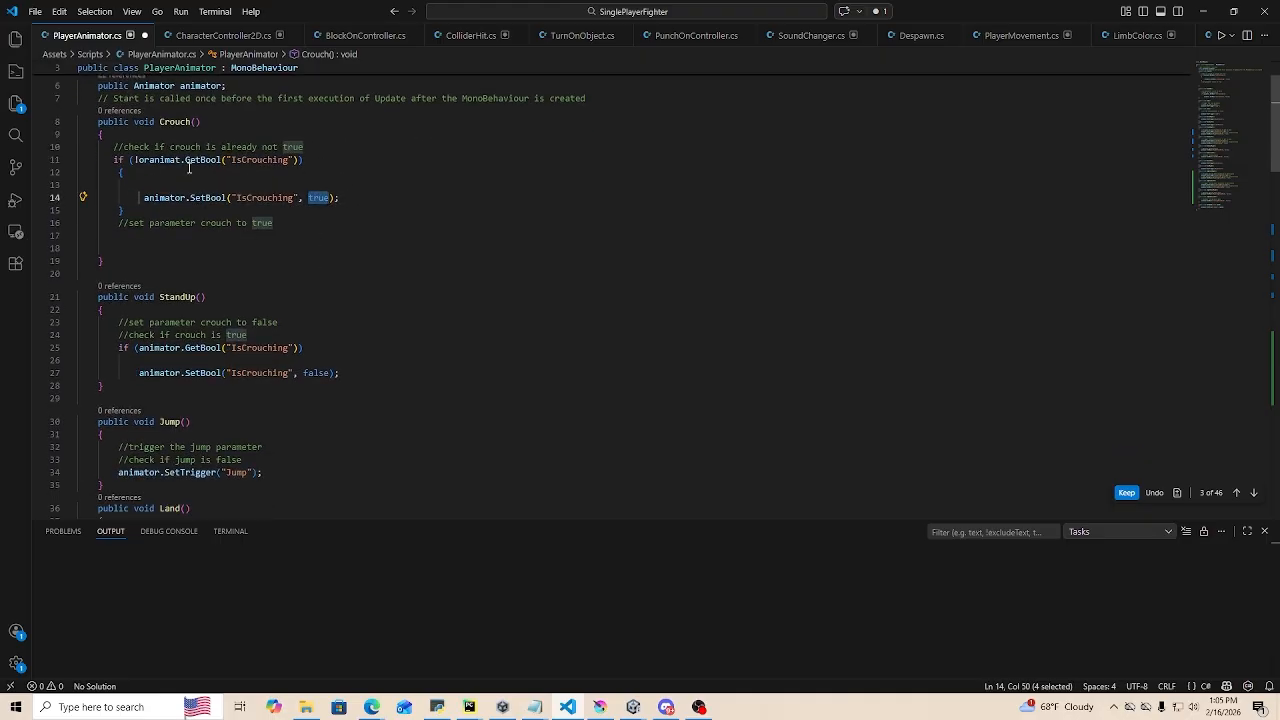
drag(108, 121, 186, 122)
- Review the StandUp method's false value, the SetTrigger call in Jump, and the punch, block and kick methods below
scroll(199, 287, down, 2)
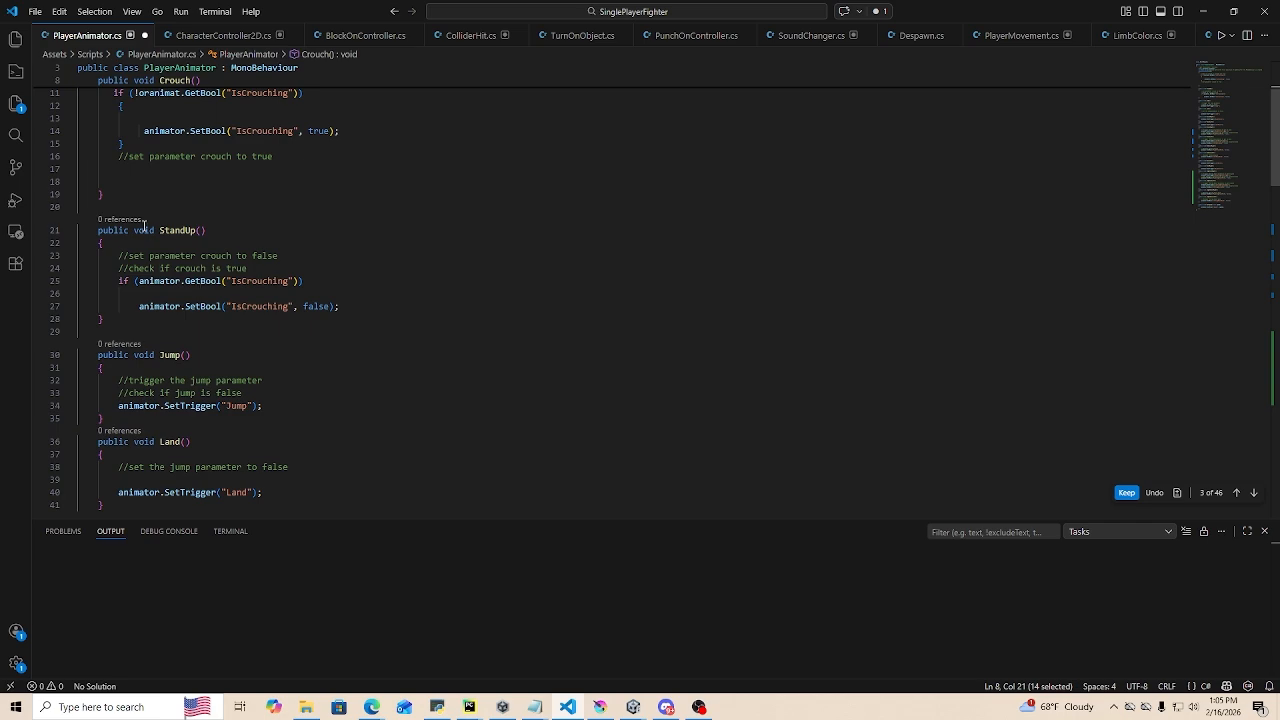
click(326, 306)
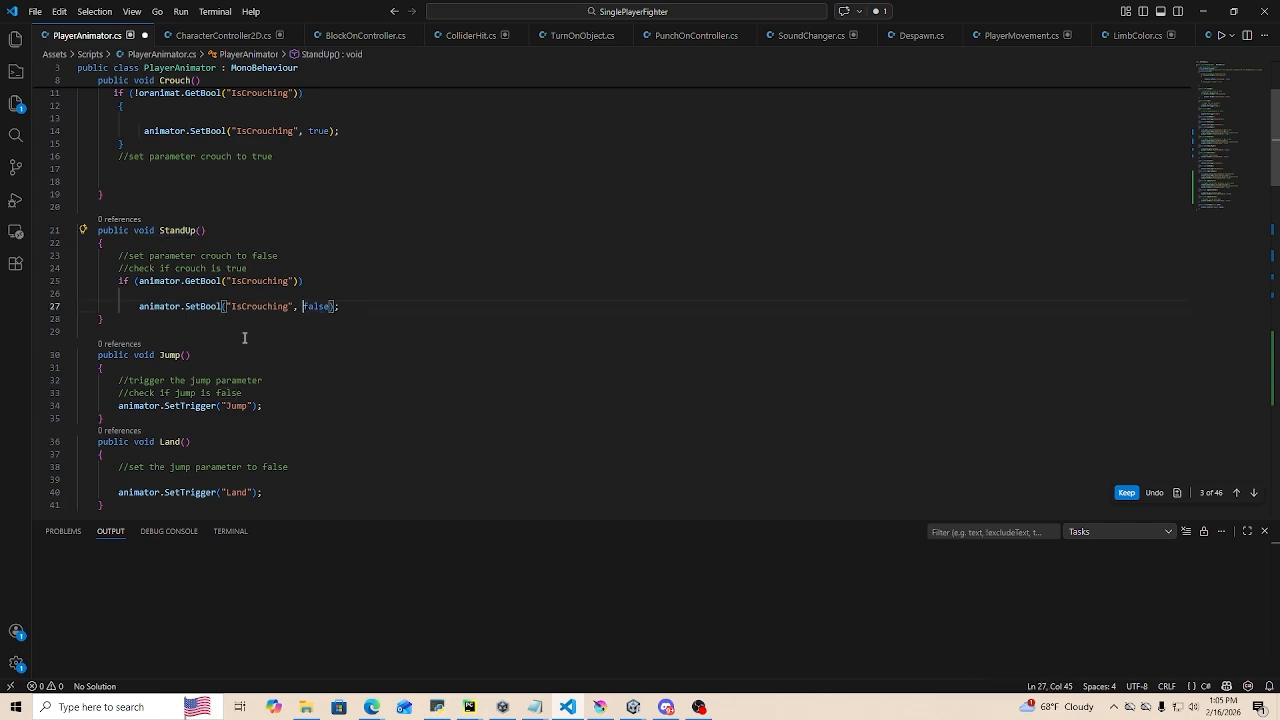
scroll(244, 339, down, 2)
drag(164, 305, 206, 305)
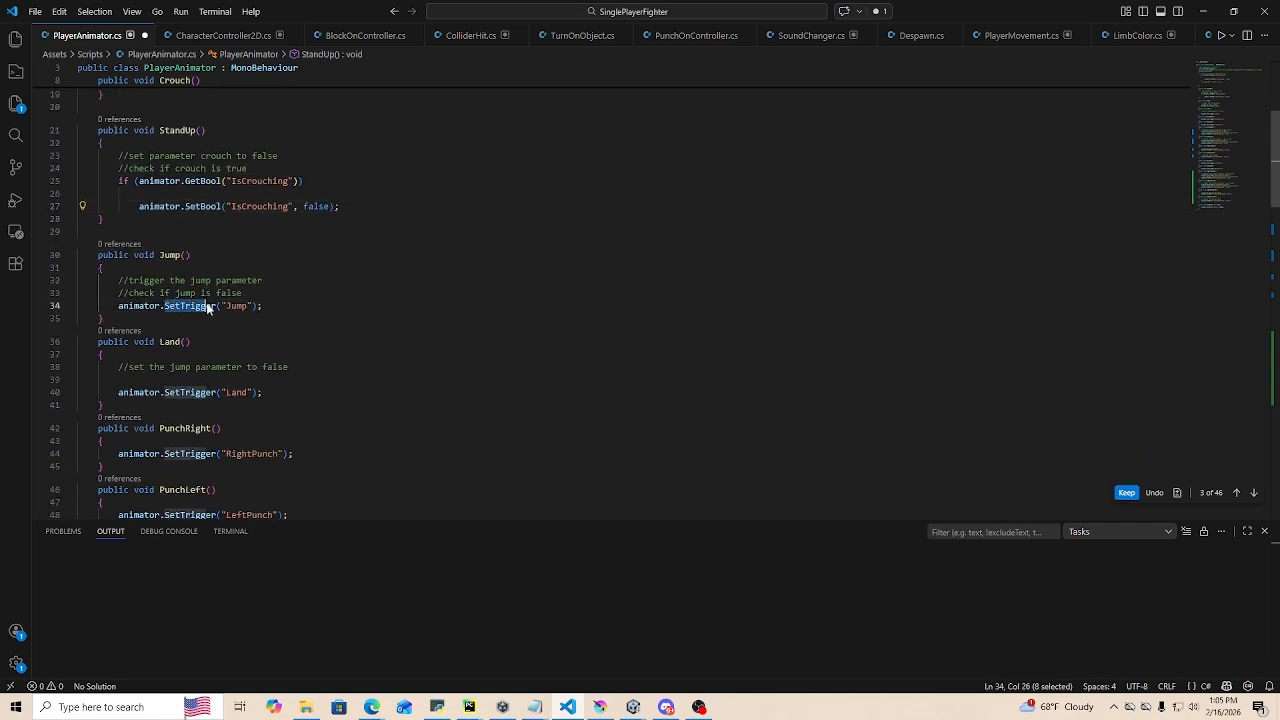
scroll(242, 348, down, 8)
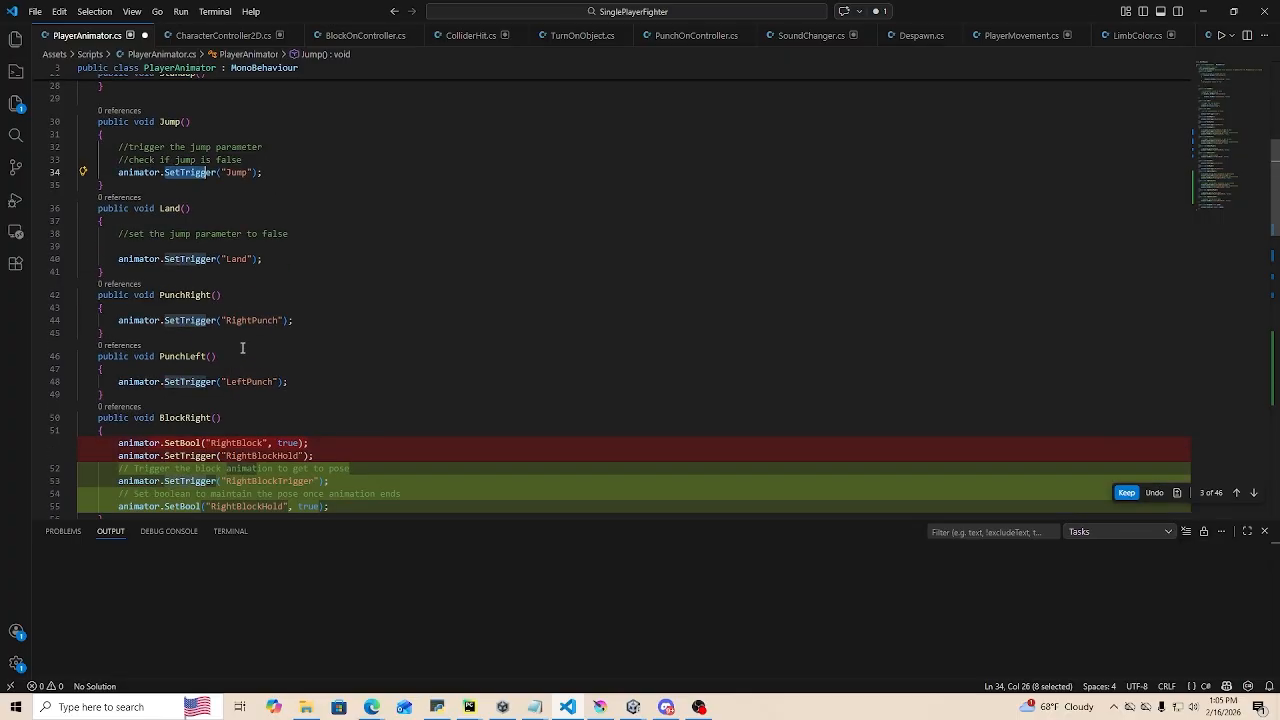
scroll(246, 361, down, 20)
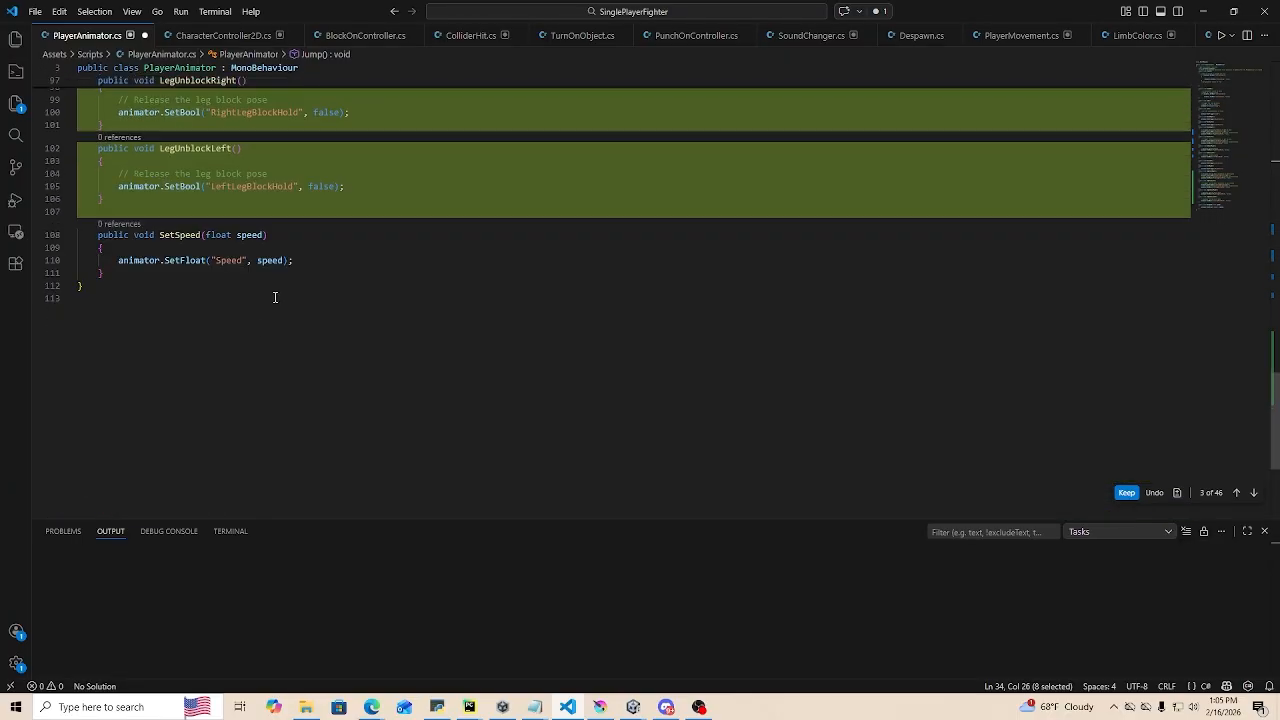
- Examine how the SetSpeed method passes its speed argument to SetFloat, and return to the start of the script
double_click(262, 236)
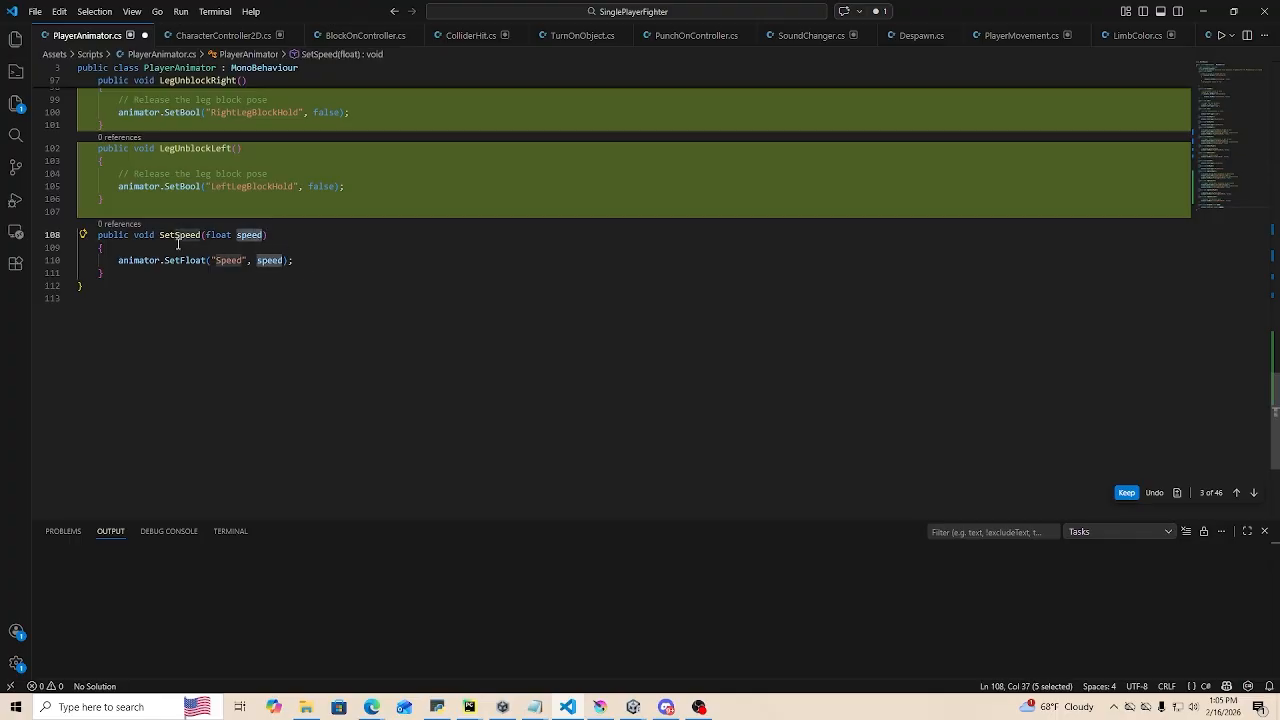
click(272, 261)
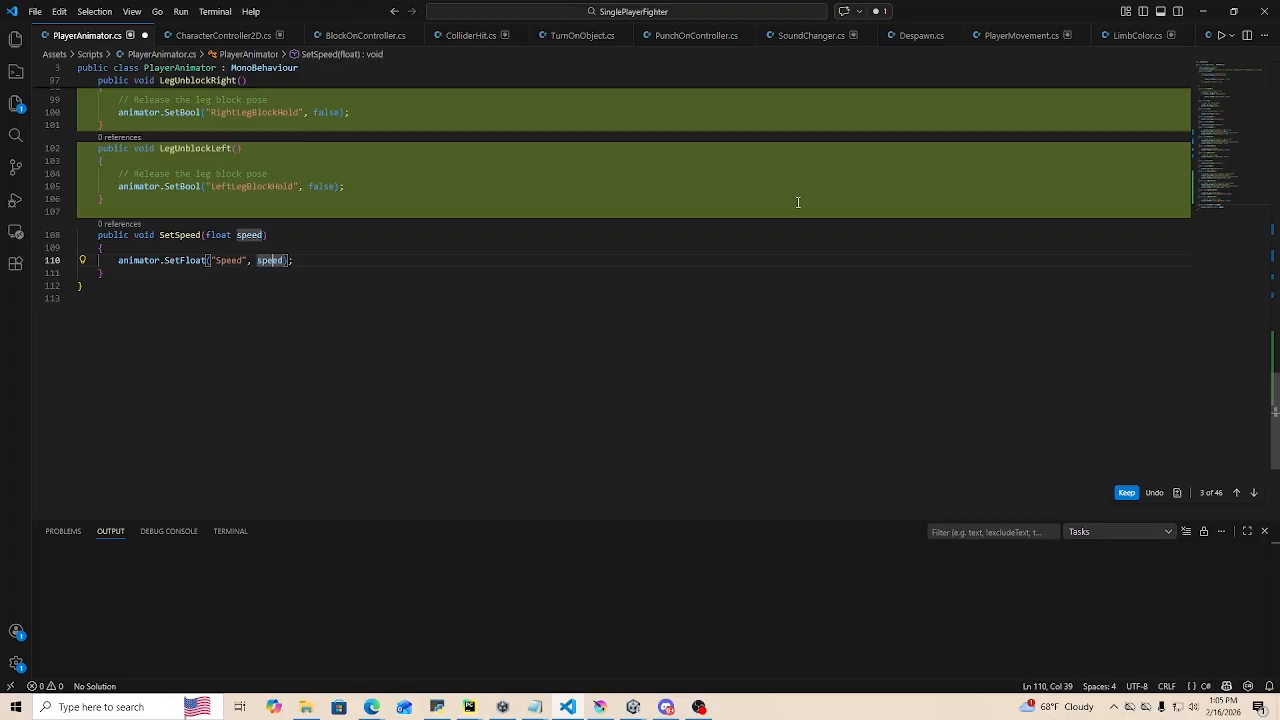
scroll(724, 228, up, 20)
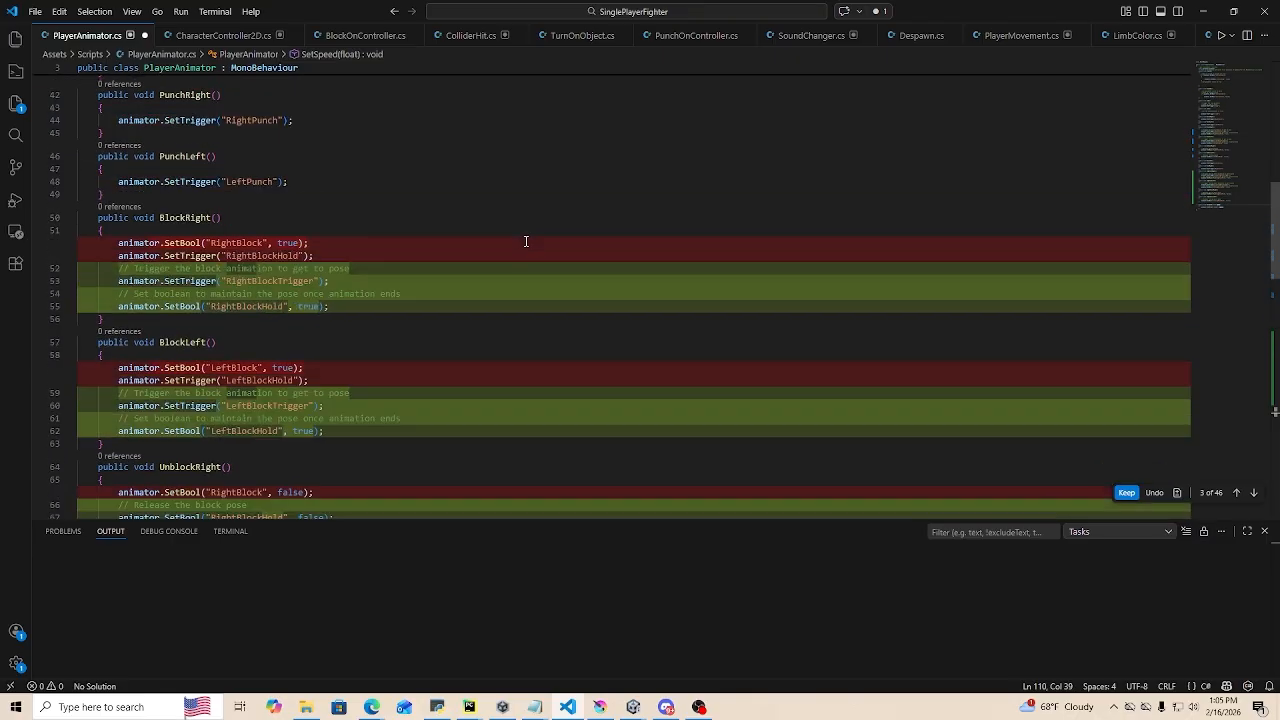
scroll(525, 240, up, 7)
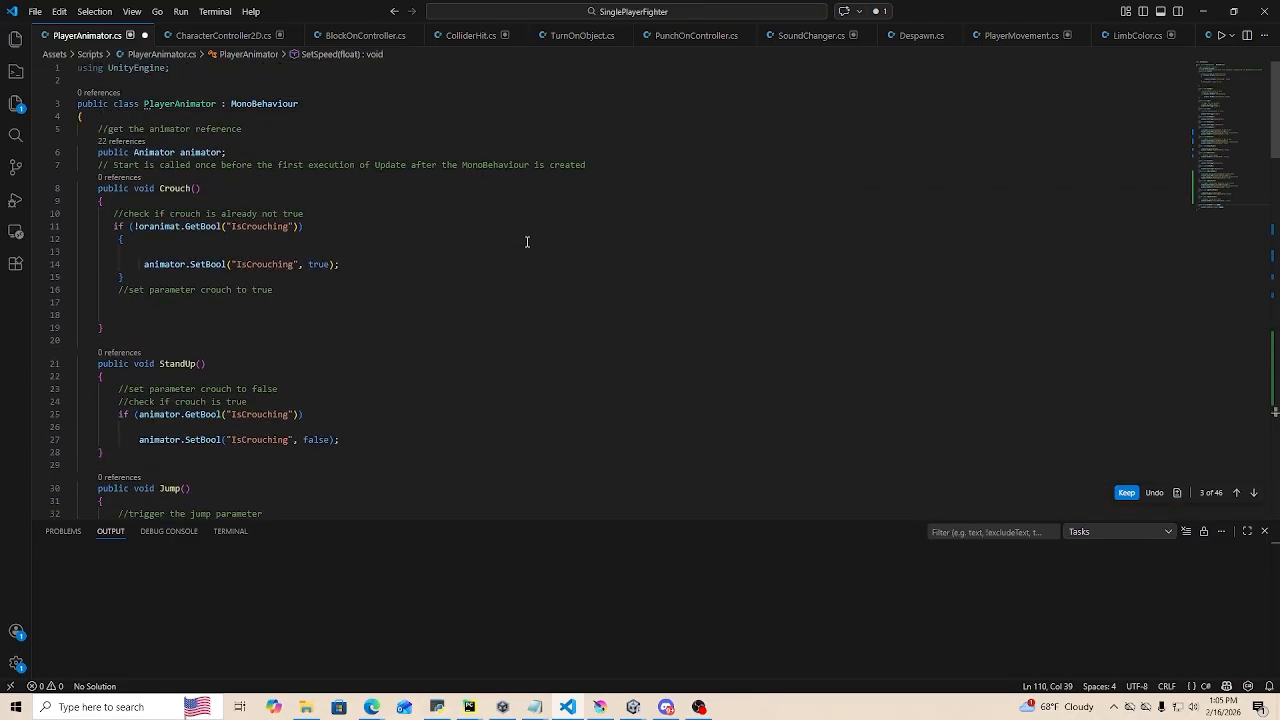